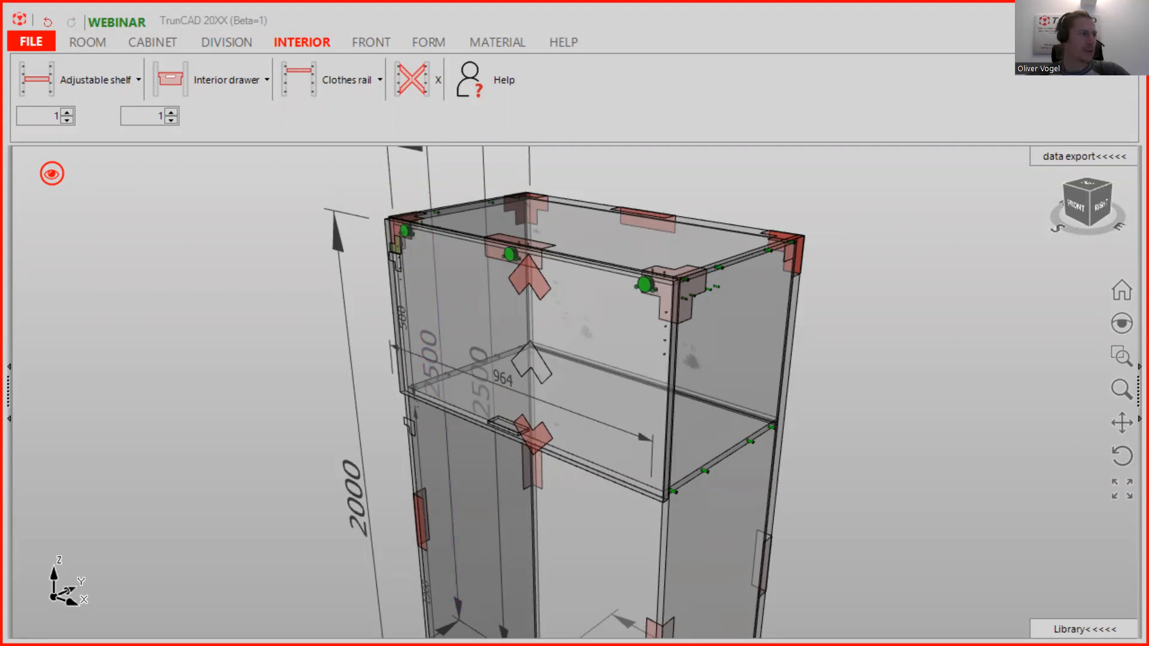
{"action": "key", "text": "alt+Tab"}
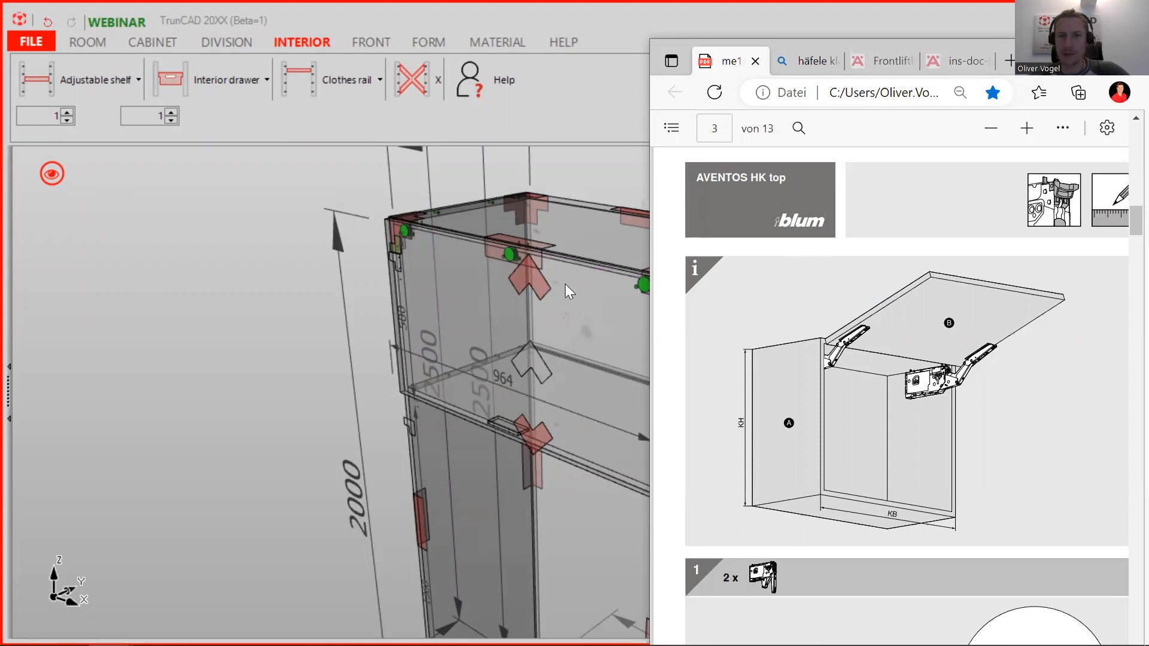
{"action": "scroll", "coordinate": [566, 283], "scroll_direction": "down", "scroll_amount": 2}
{"action": "middle_click_drag", "start_coordinate": [566, 283], "coordinate": [515, 291]}
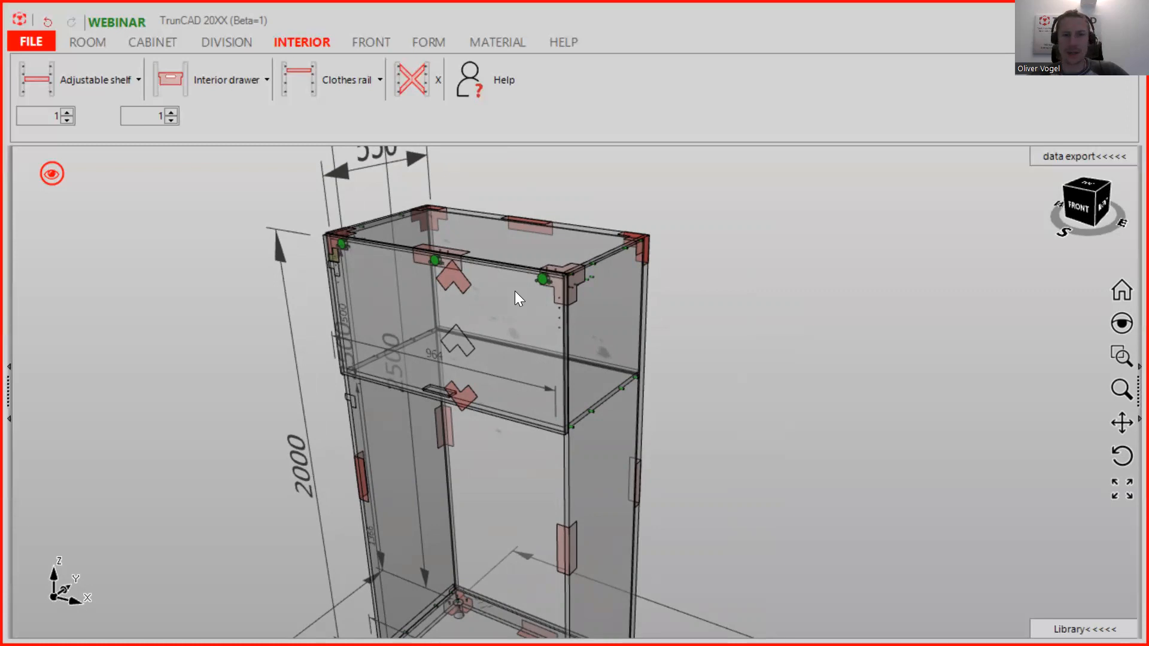
{"action": "mouse_move", "coordinate": [705, 300]}
{"action": "middle_mouse_down"}
{"action": "mouse_move", "coordinate": [687, 290]}
{"action": "mouse_move", "coordinate": [705, 300]}
{"action": "middle_mouse_up"}
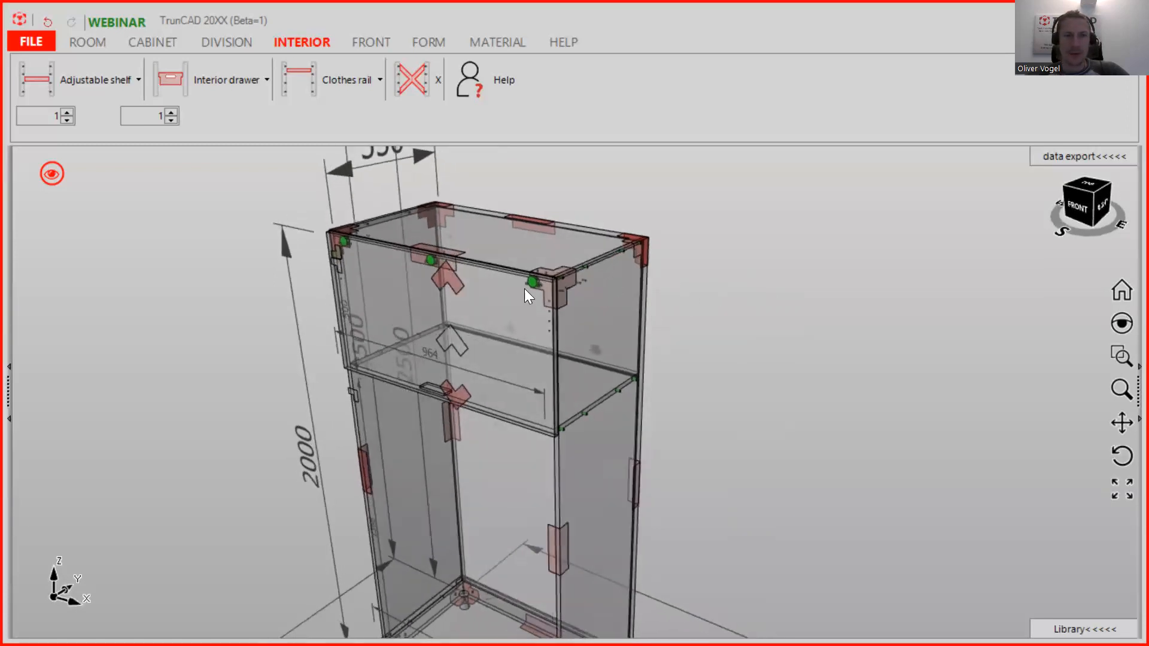
{"action": "middle_click_drag", "start_coordinate": [768, 315], "coordinate": [770, 300]}
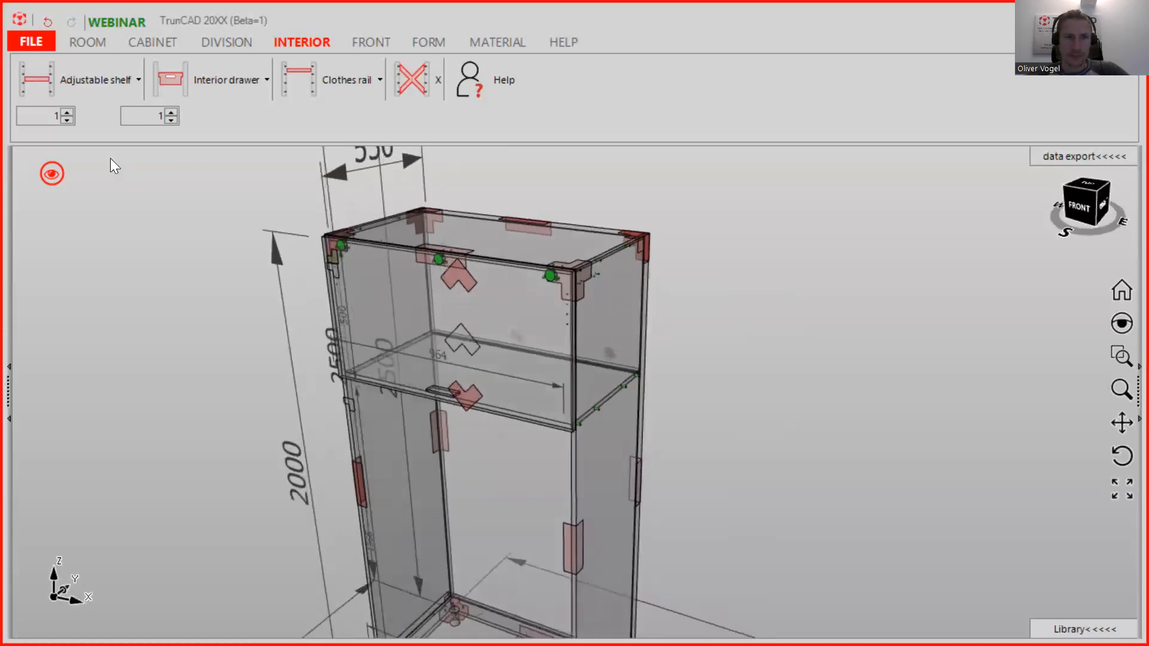
Switch the cabinet's display from transparent to solid shaded surfaces.
{"action": "left_click", "coordinate": [52, 172]}
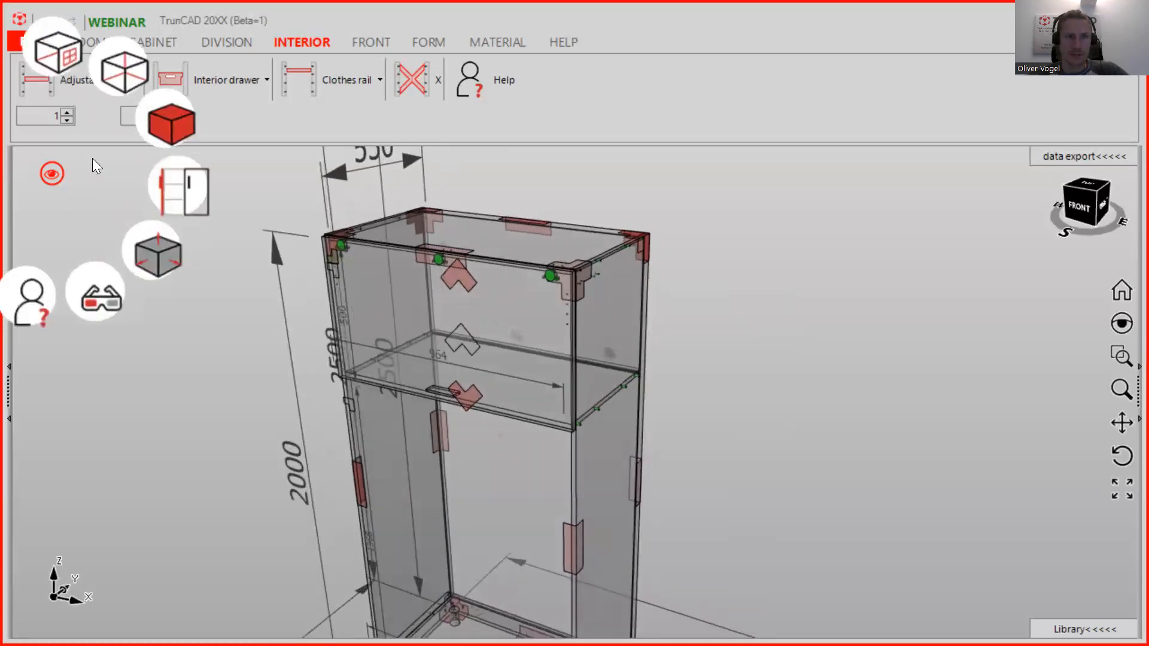
{"action": "left_click", "coordinate": [178, 122]}
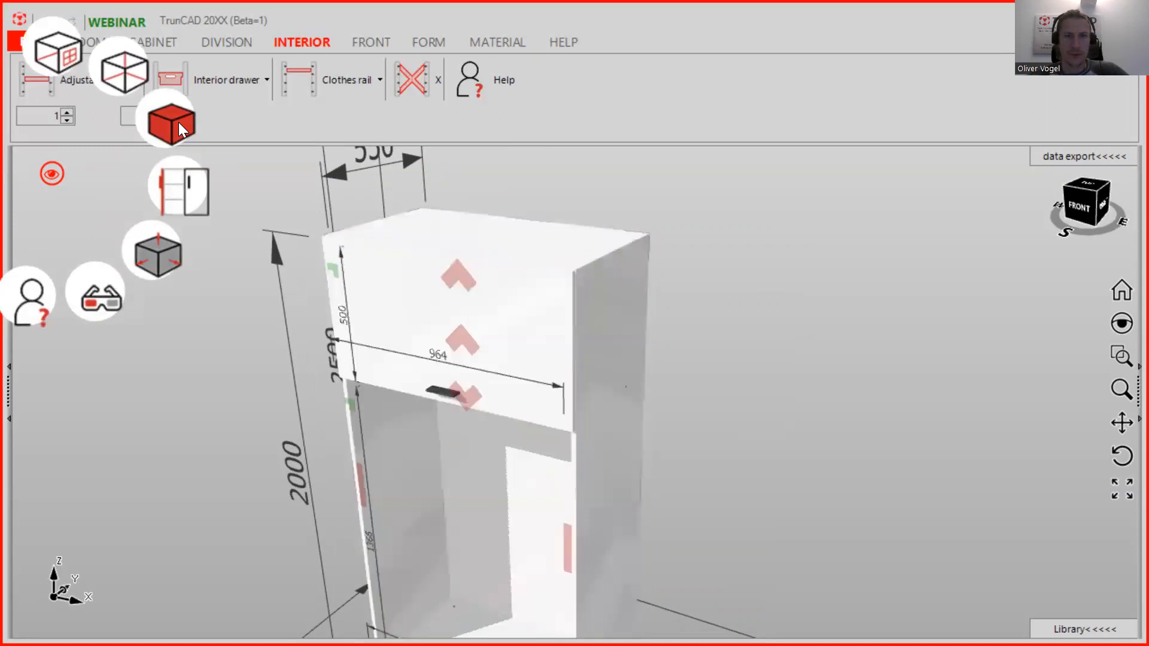
{"action": "scroll", "coordinate": [754, 294], "scroll_direction": "down", "scroll_amount": 5}
{"action": "middle_click_drag", "start_coordinate": [761, 294], "coordinate": [753, 295]}
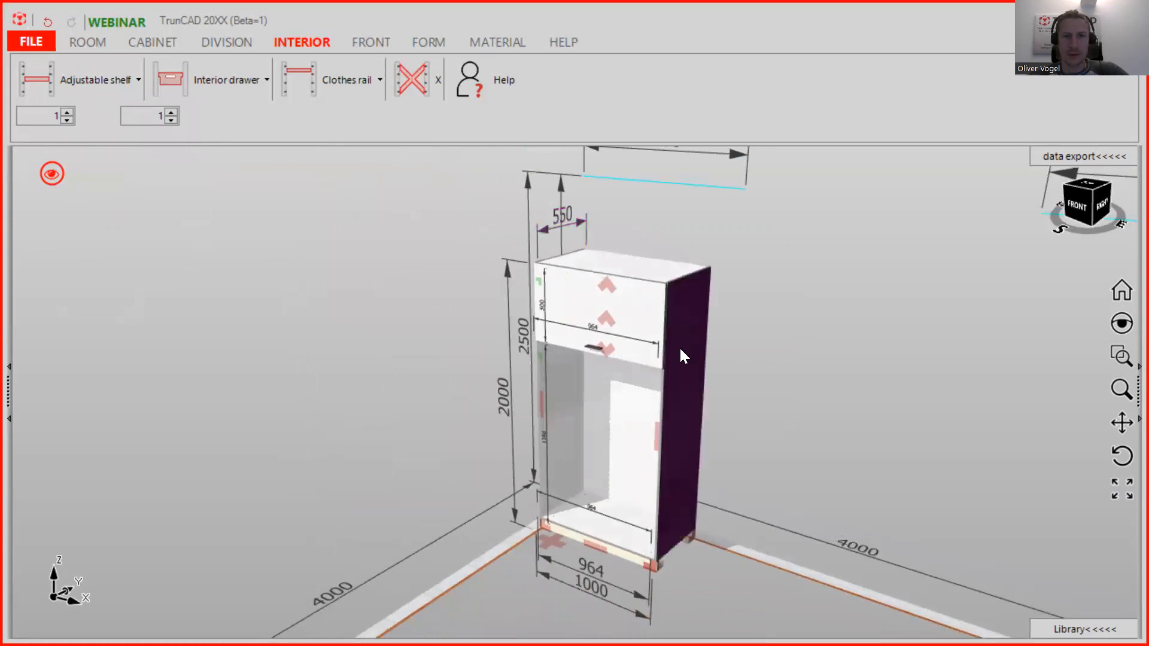
{"action": "scroll", "coordinate": [652, 330], "scroll_direction": "up", "scroll_amount": 4}
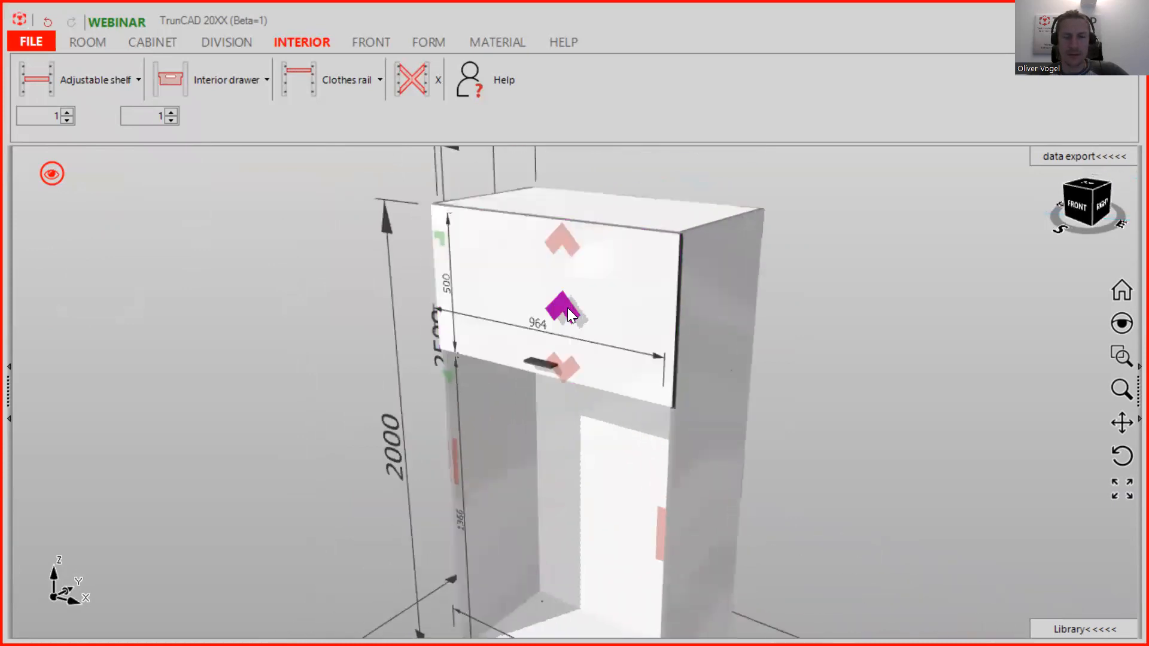
Set the hardware for lid fronts to Blum Aventos HK top.
{"action": "left_click", "coordinate": [378, 45]}
{"action": "left_click", "coordinate": [431, 76]}
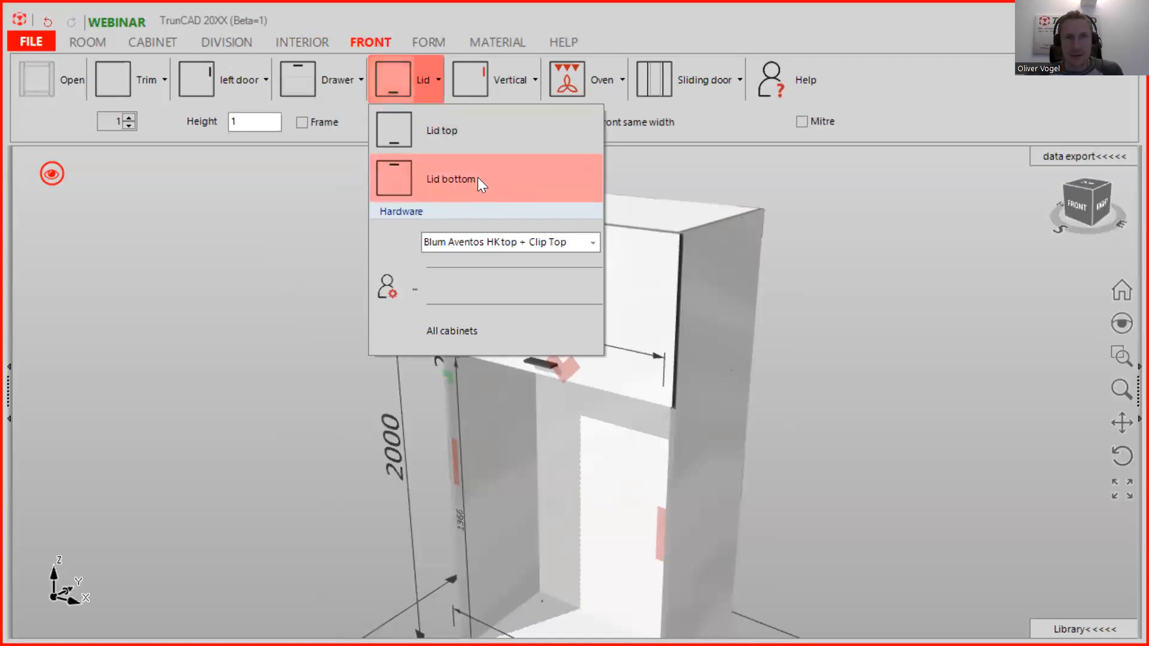
{"action": "left_click", "coordinate": [593, 243]}
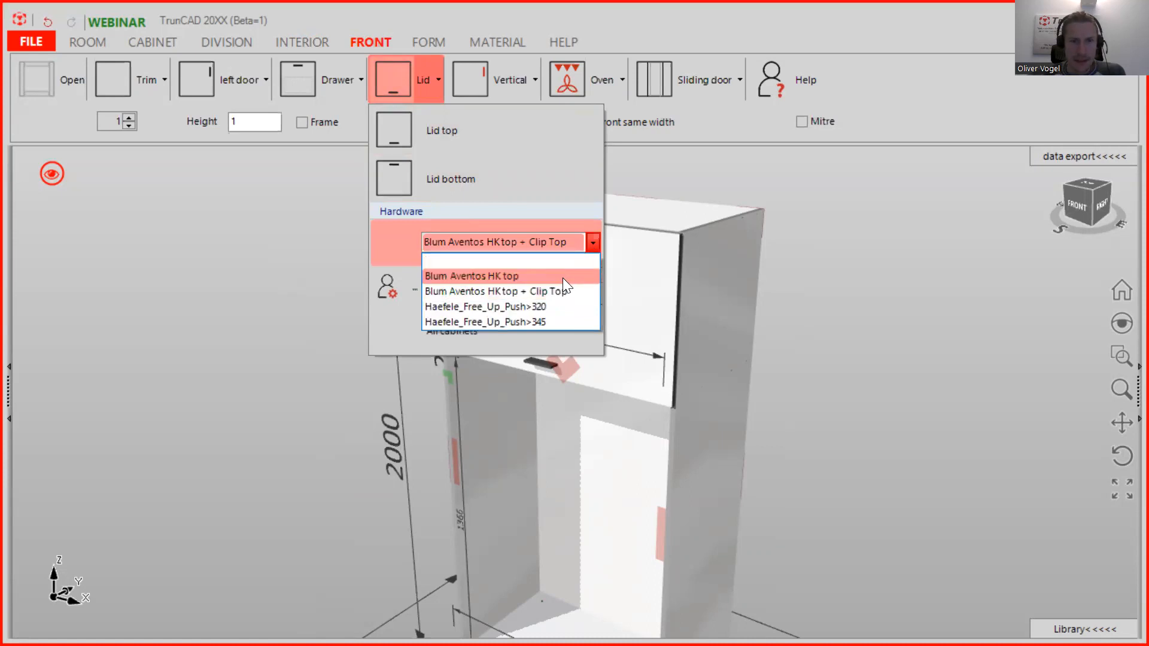
{"action": "left_click", "coordinate": [499, 276]}
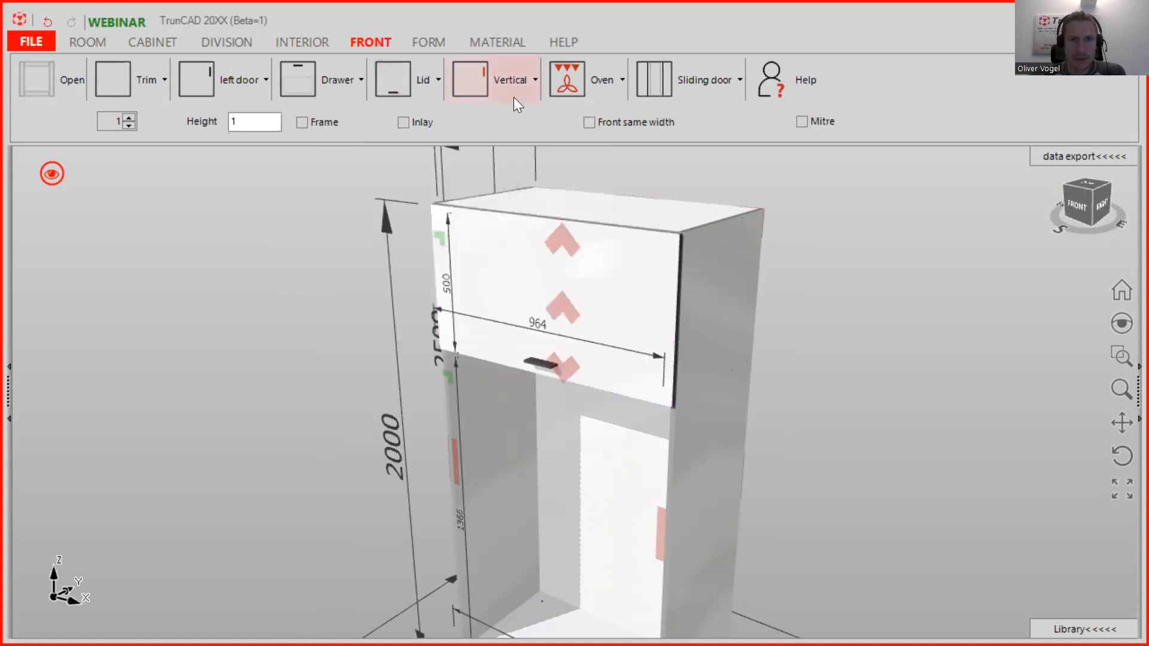
Open the lid hardware settings and load the Blum Aventos HK top set to view its drilling pattern.
{"action": "left_click", "coordinate": [420, 89]}
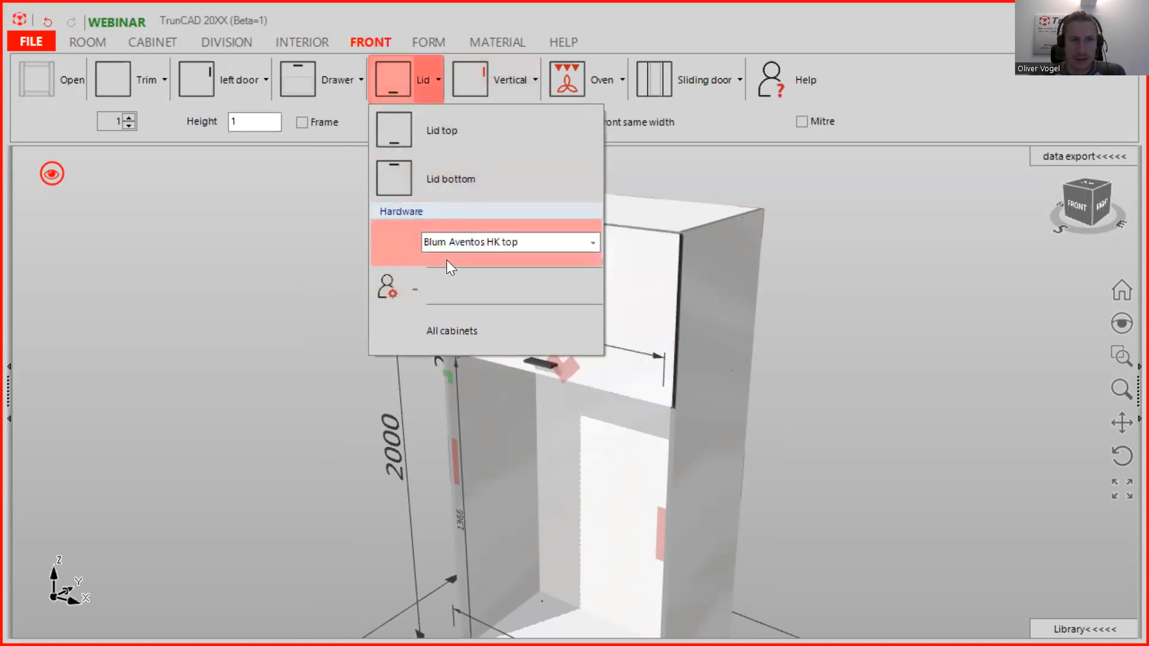
{"action": "left_click", "coordinate": [593, 243]}
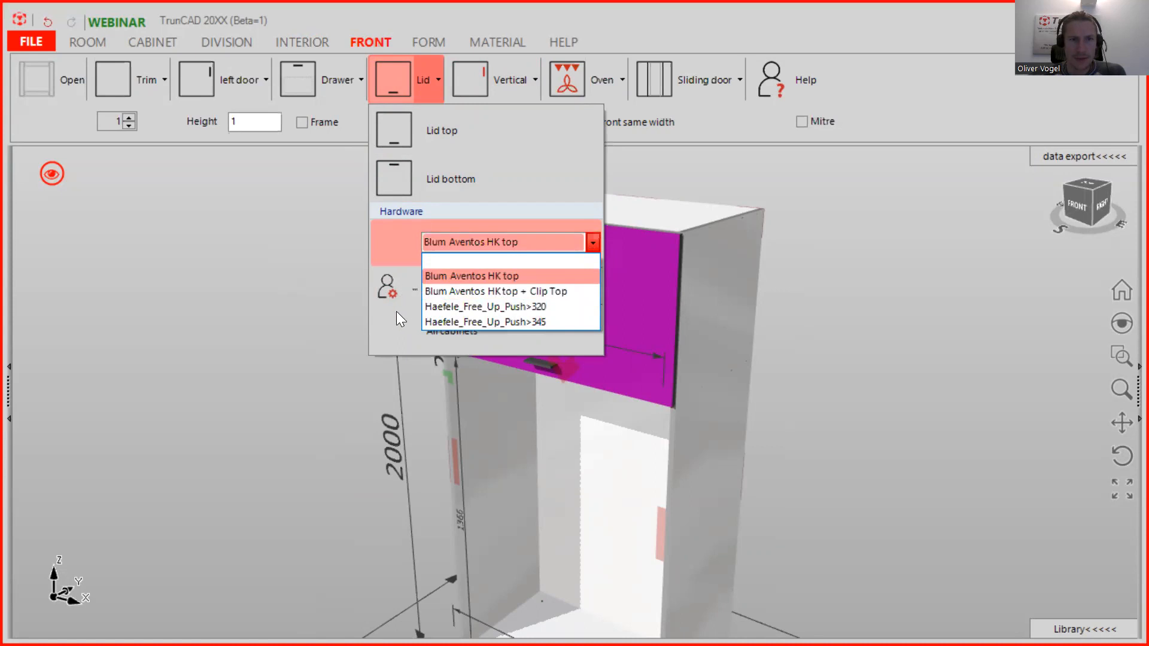
{"action": "left_click", "coordinate": [422, 79]}
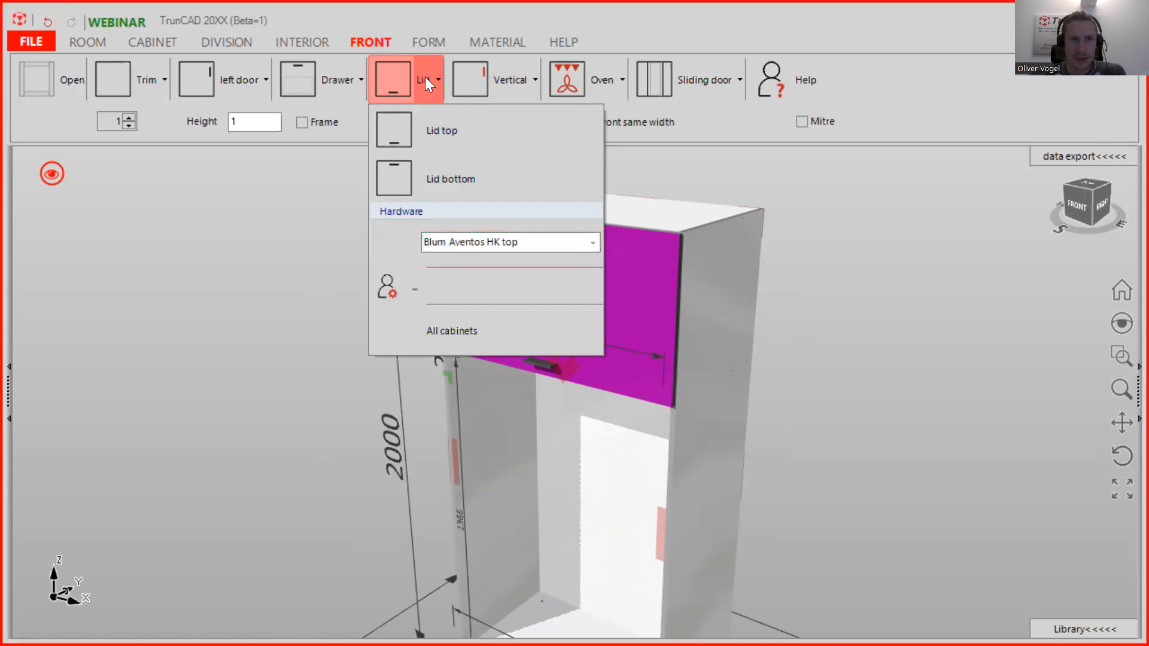
{"action": "left_click", "coordinate": [394, 291]}
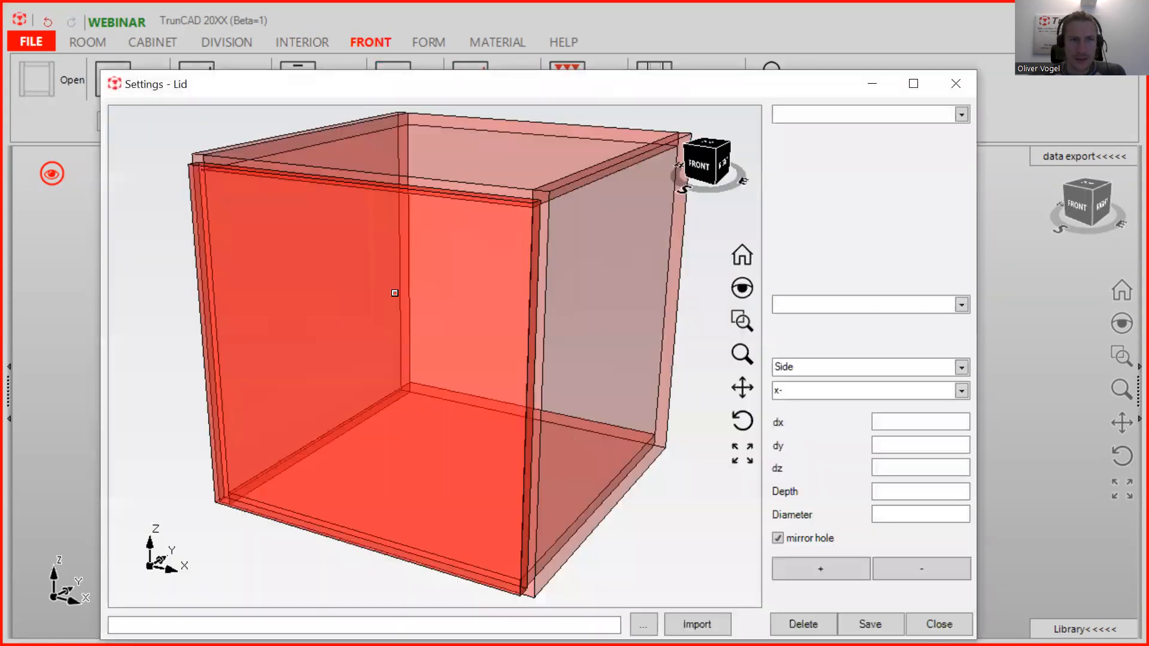
{"action": "left_click", "coordinate": [962, 115]}
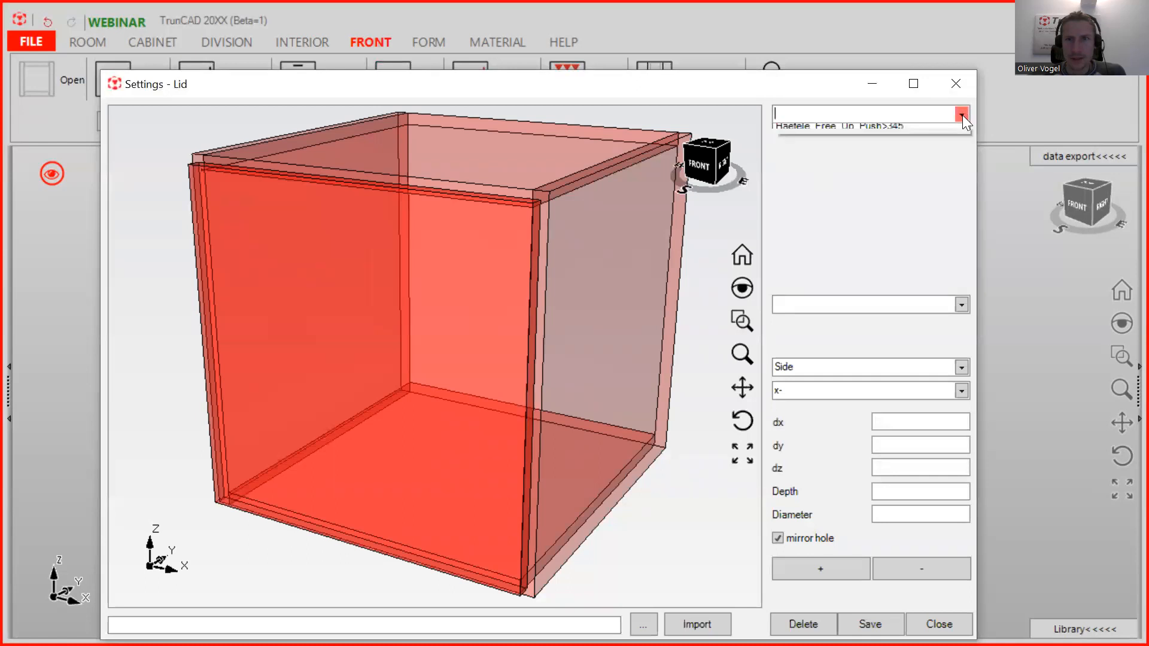
{"action": "left_click", "coordinate": [782, 88]}
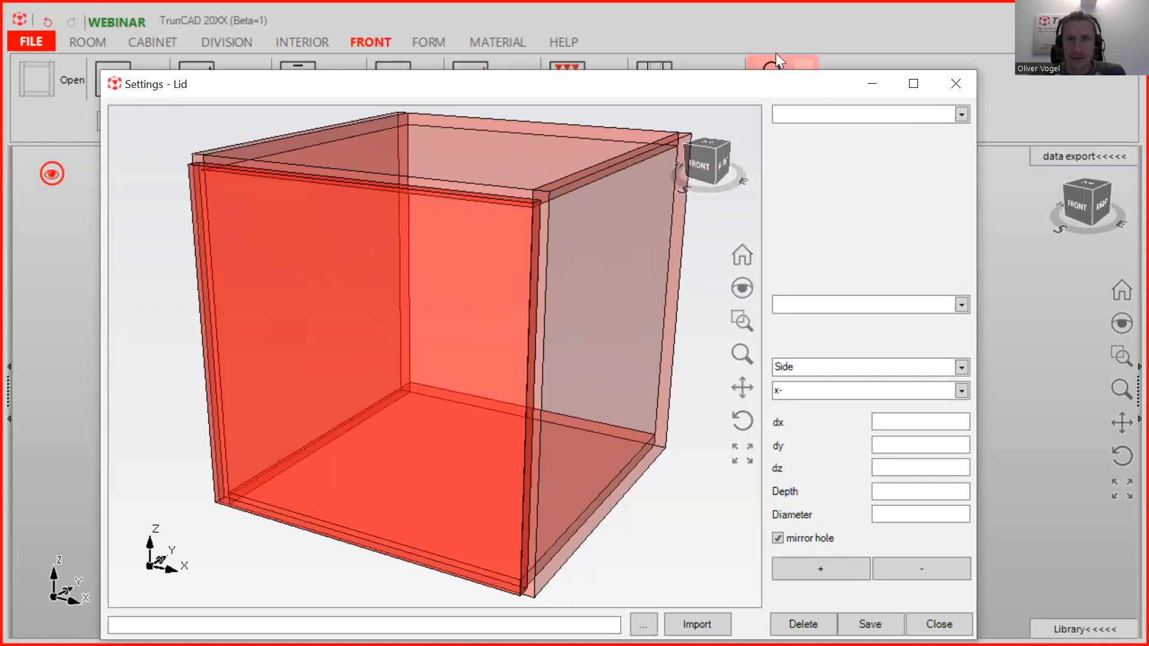
{"action": "left_click_drag", "start_coordinate": [755, 83], "coordinate": [746, 47]}
{"action": "left_click", "coordinate": [949, 77]}
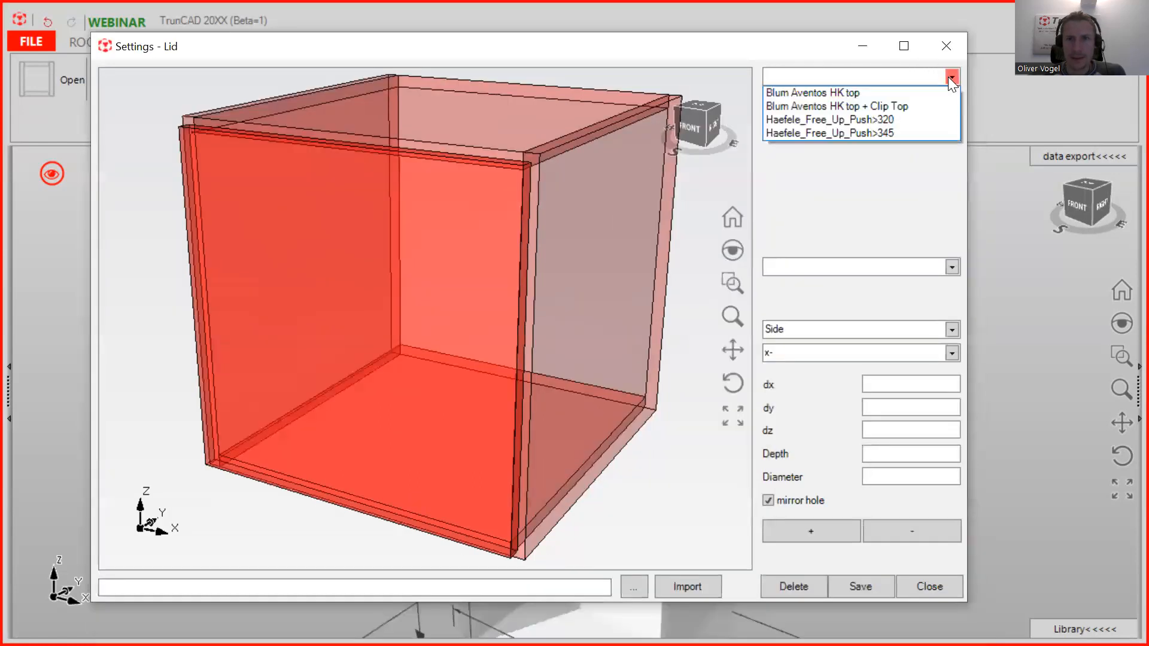
{"action": "left_click", "coordinate": [833, 92]}
{"action": "mouse_move", "coordinate": [577, 191]}
{"action": "middle_mouse_down"}
{"action": "mouse_move", "coordinate": [543, 190]}
{"action": "mouse_move", "coordinate": [585, 192]}
{"action": "middle_mouse_up"}
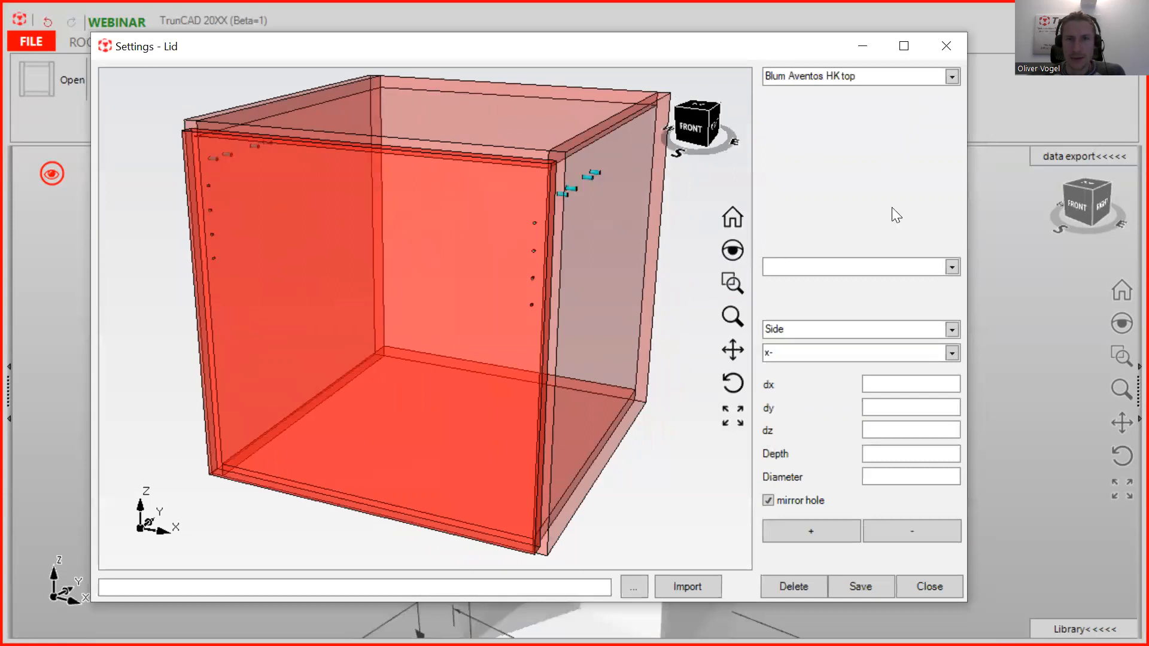
Load the Blum Aventos HK top + Clip Top set and delete it from the lid hardware.
{"action": "left_click", "coordinate": [951, 77]}
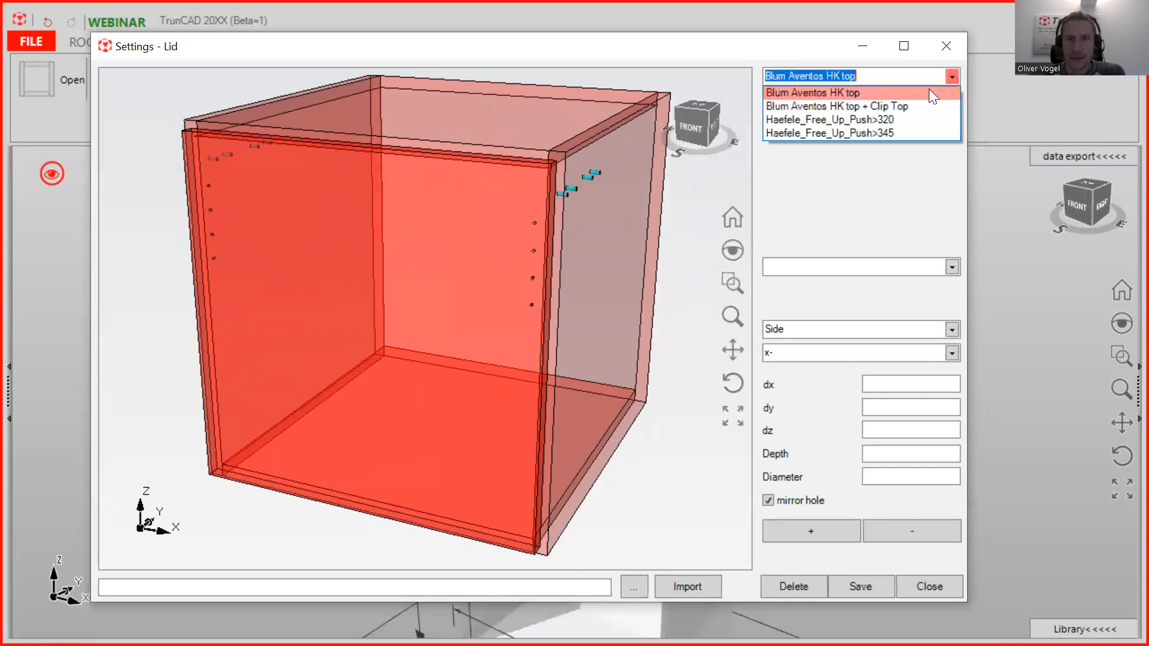
{"action": "left_click", "coordinate": [904, 105]}
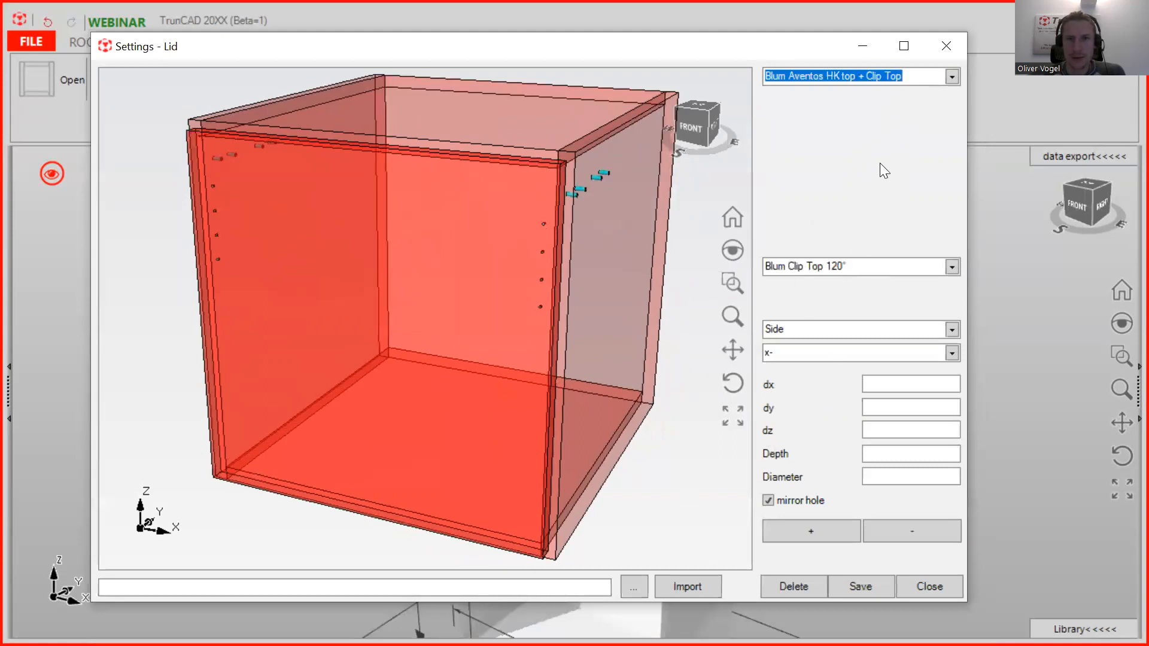
{"action": "left_click_drag", "start_coordinate": [618, 311], "coordinate": [683, 306]}
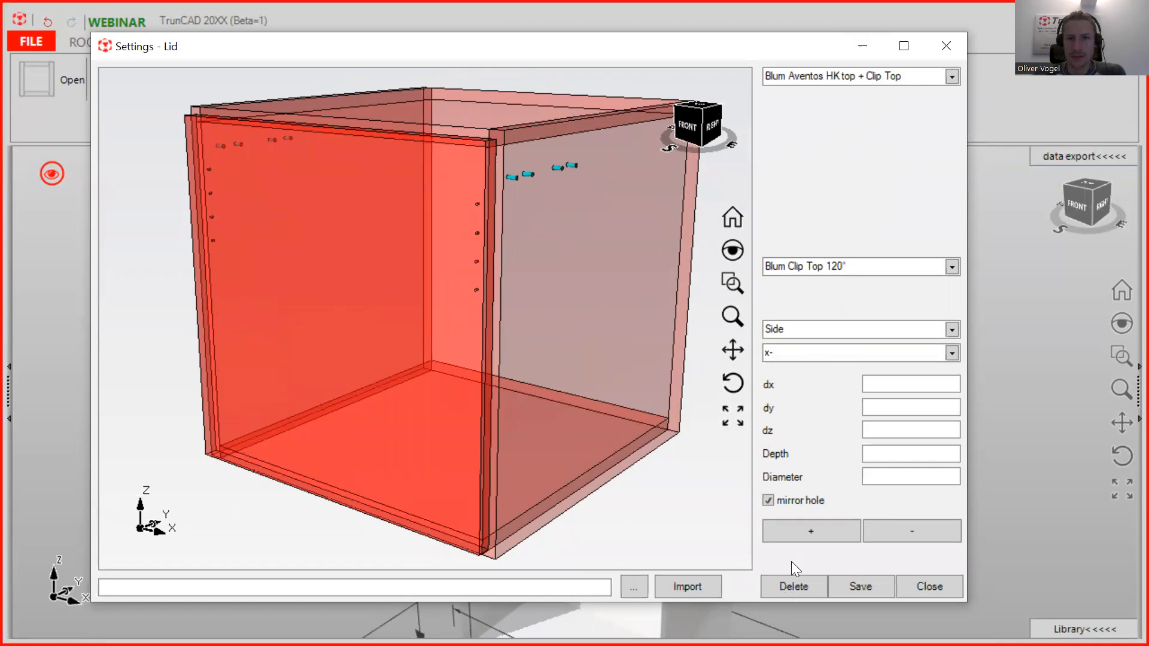
{"action": "left_click", "coordinate": [793, 586]}
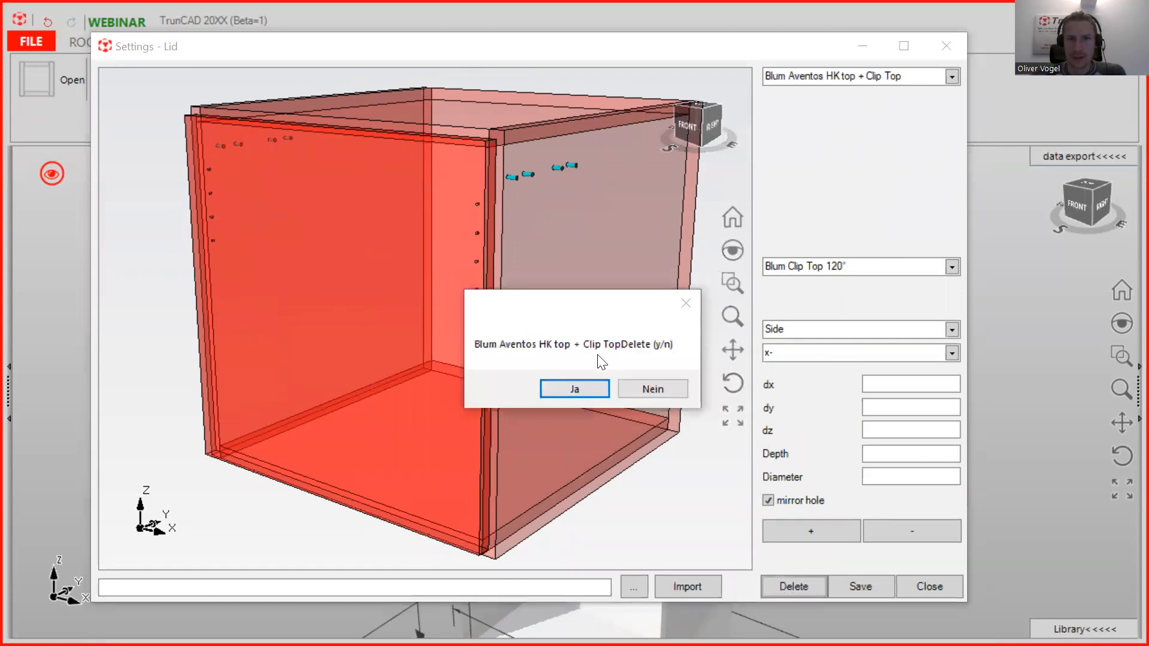
{"action": "left_click", "coordinate": [575, 389]}
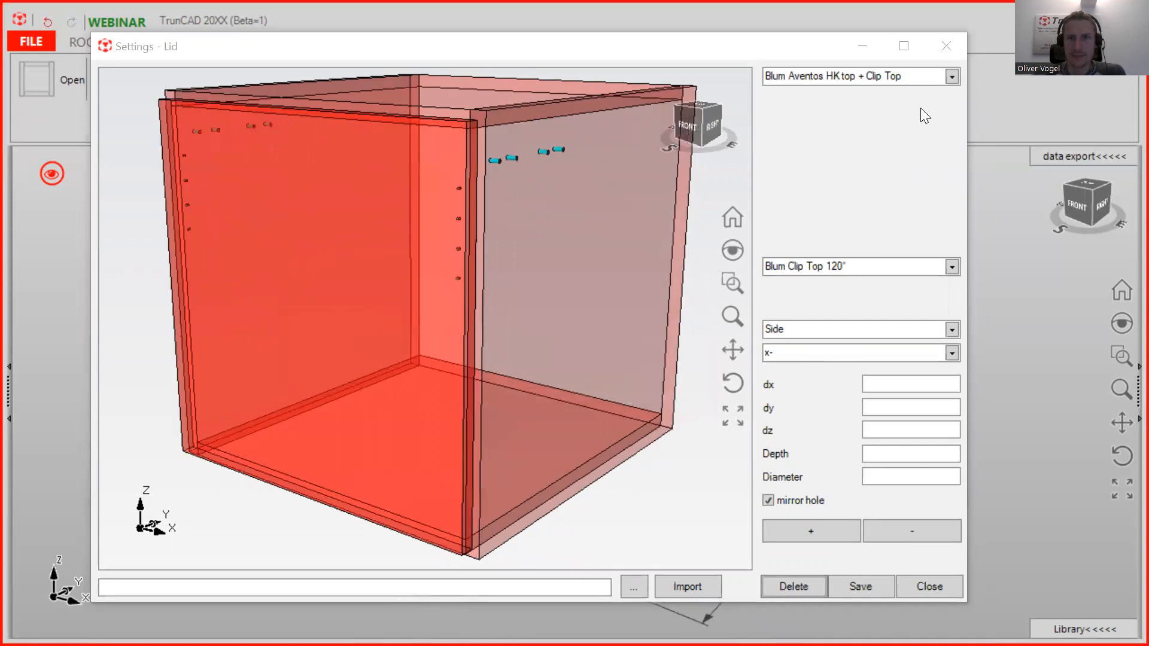
Delete the Blum Aventos HK top set from the lid hardware and close the lid settings.
{"action": "left_click", "coordinate": [952, 77]}
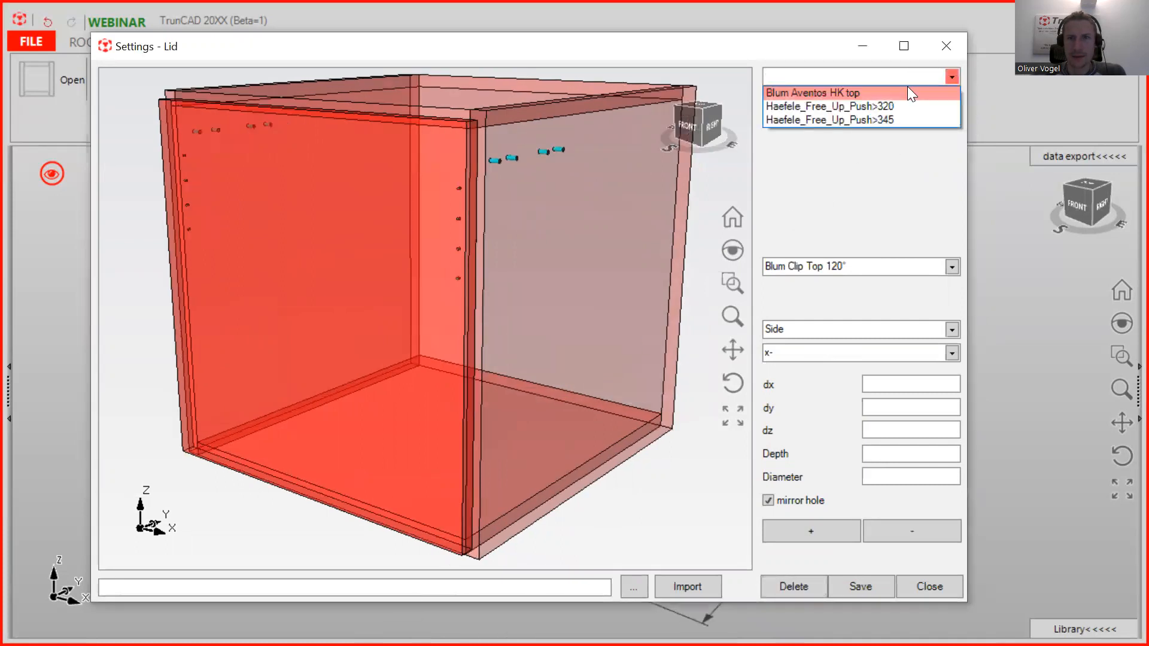
{"action": "left_click", "coordinate": [908, 89]}
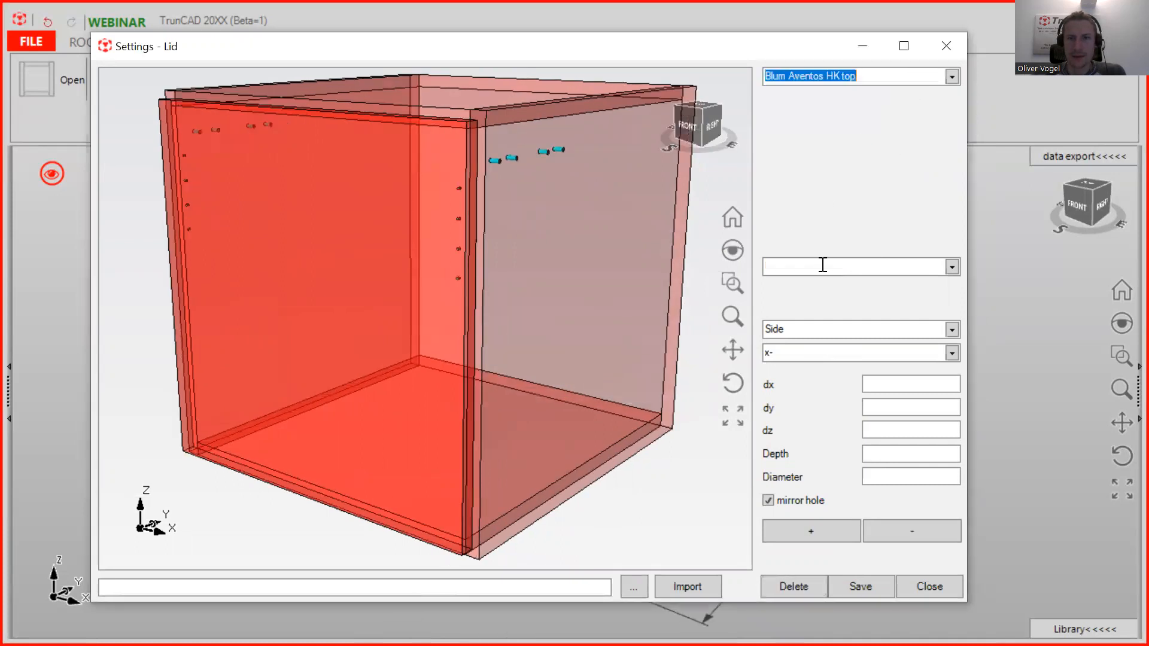
{"action": "left_click", "coordinate": [792, 585]}
{"action": "left_click", "coordinate": [556, 389]}
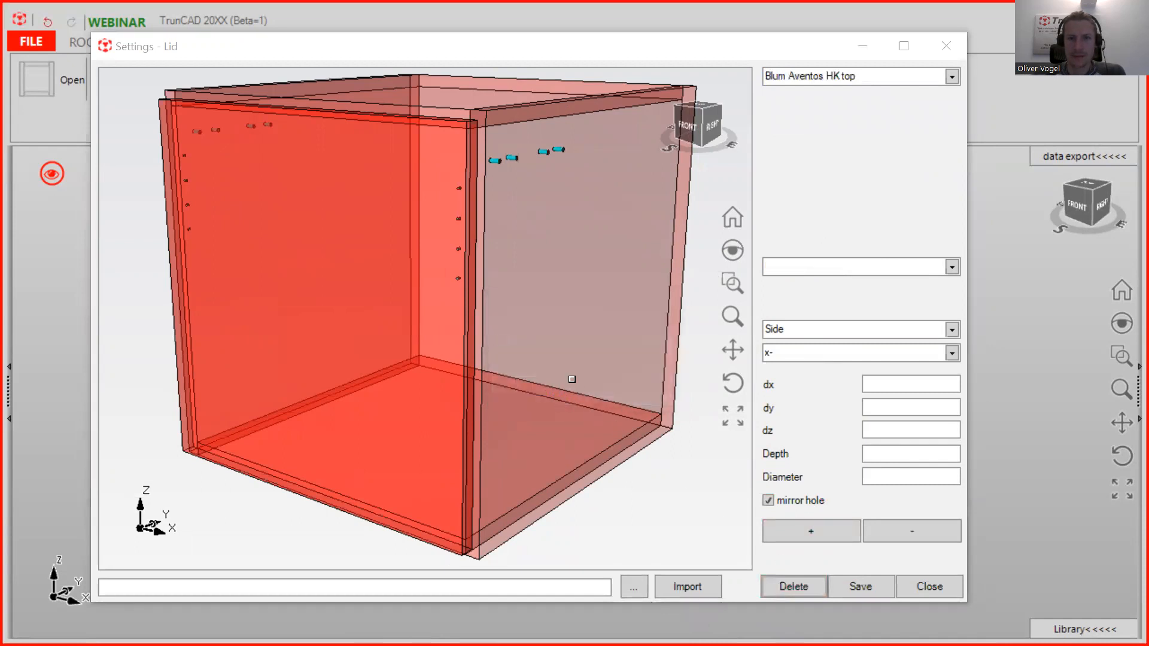
{"action": "left_click", "coordinate": [950, 77]}
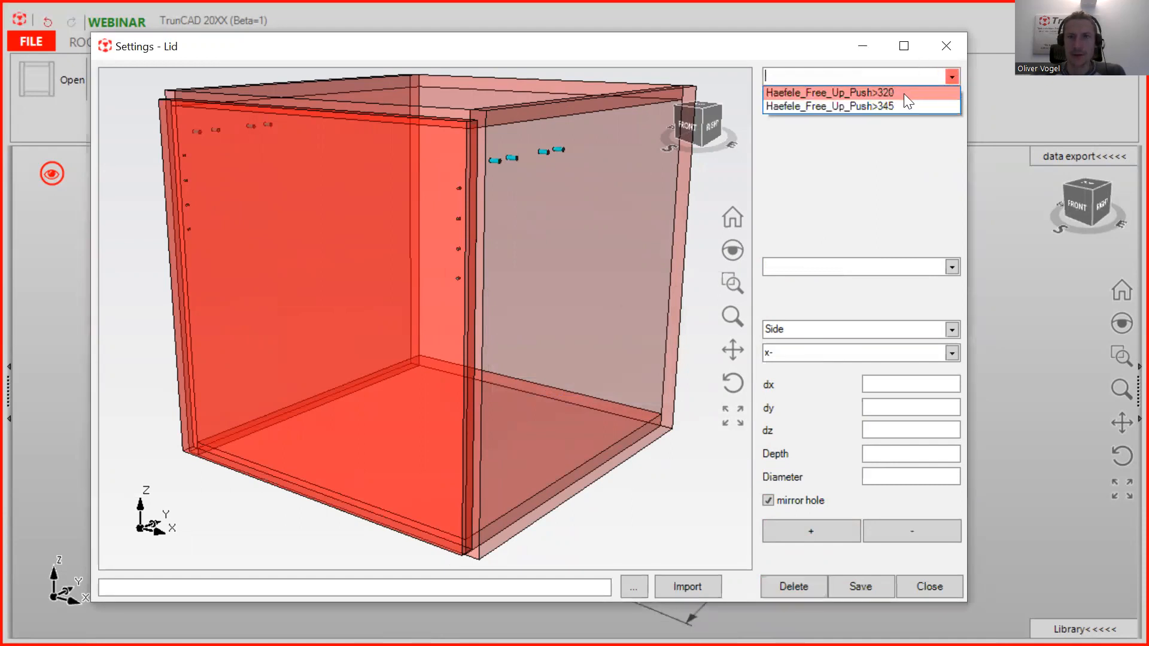
{"action": "left_click", "coordinate": [951, 48]}
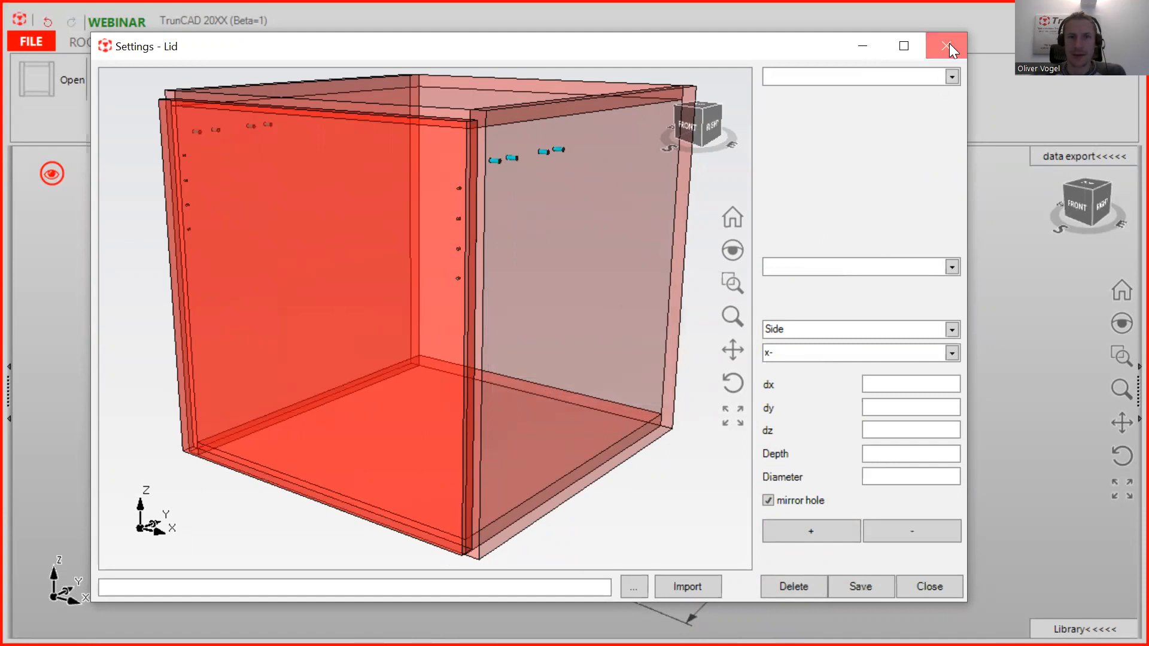
{"action": "left_click", "coordinate": [949, 46]}
Delete the lid front from the cabinet's upper compartment.
{"action": "scroll", "coordinate": [525, 242], "scroll_direction": "up", "scroll_amount": 3}
{"action": "scroll", "coordinate": [526, 242], "scroll_direction": "up", "scroll_amount": 2}
{"action": "left_click", "coordinate": [594, 271]}
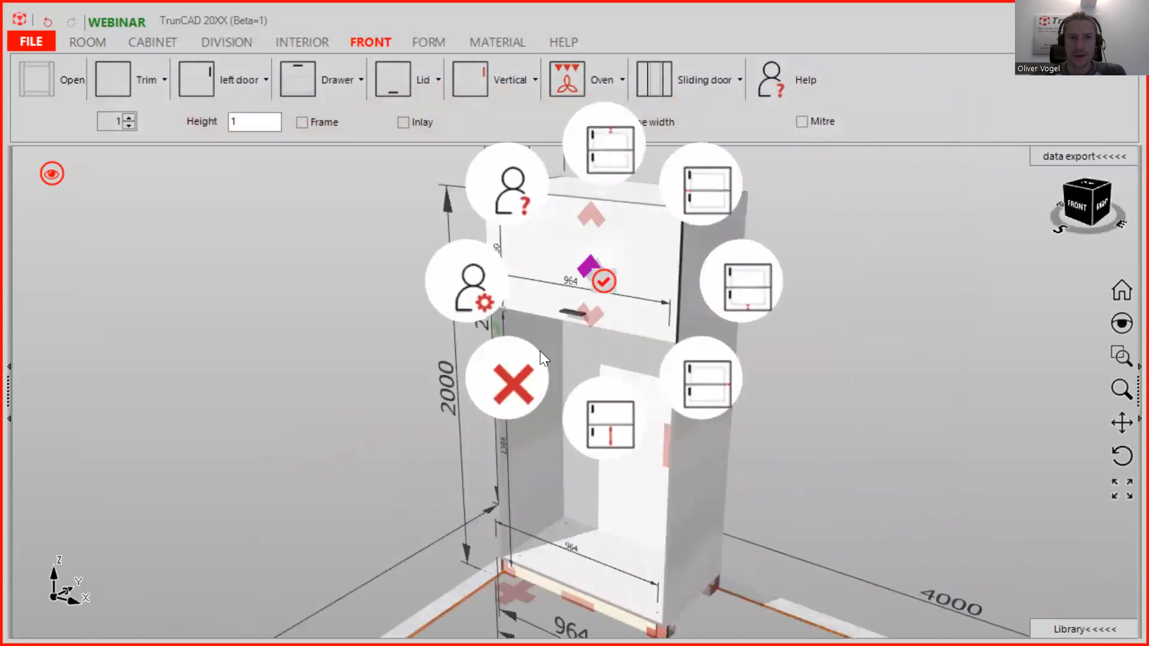
{"action": "left_click", "coordinate": [511, 387]}
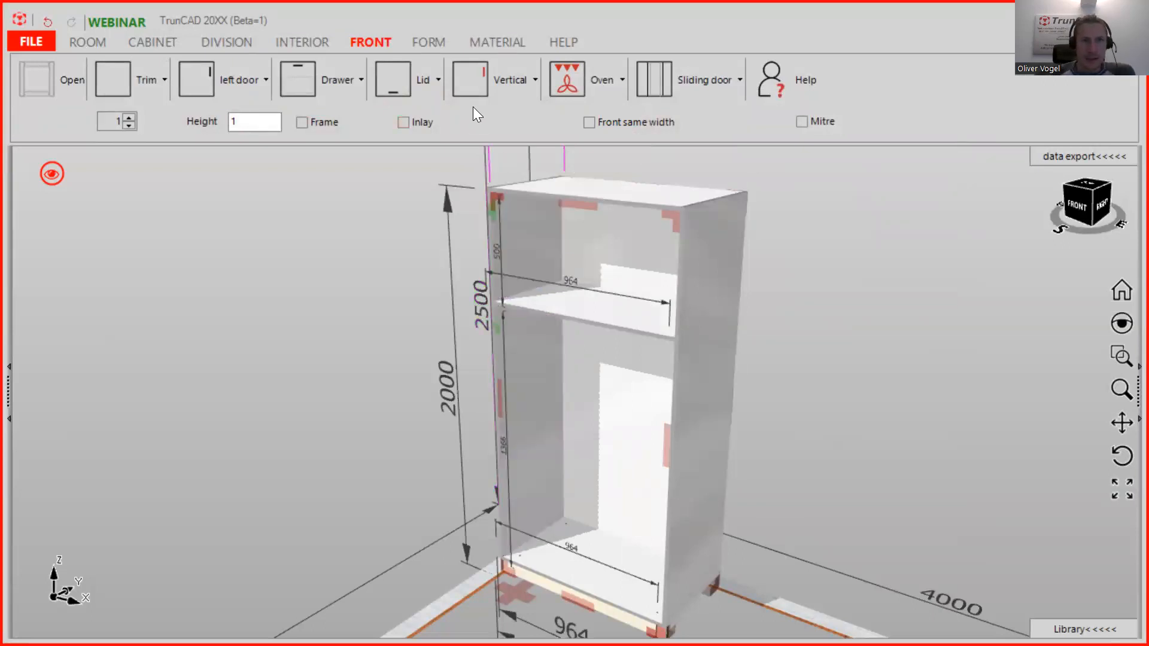
Check the hardware sets available for lids and reopen the lid hardware settings with no set loaded.
{"action": "left_click", "coordinate": [433, 70]}
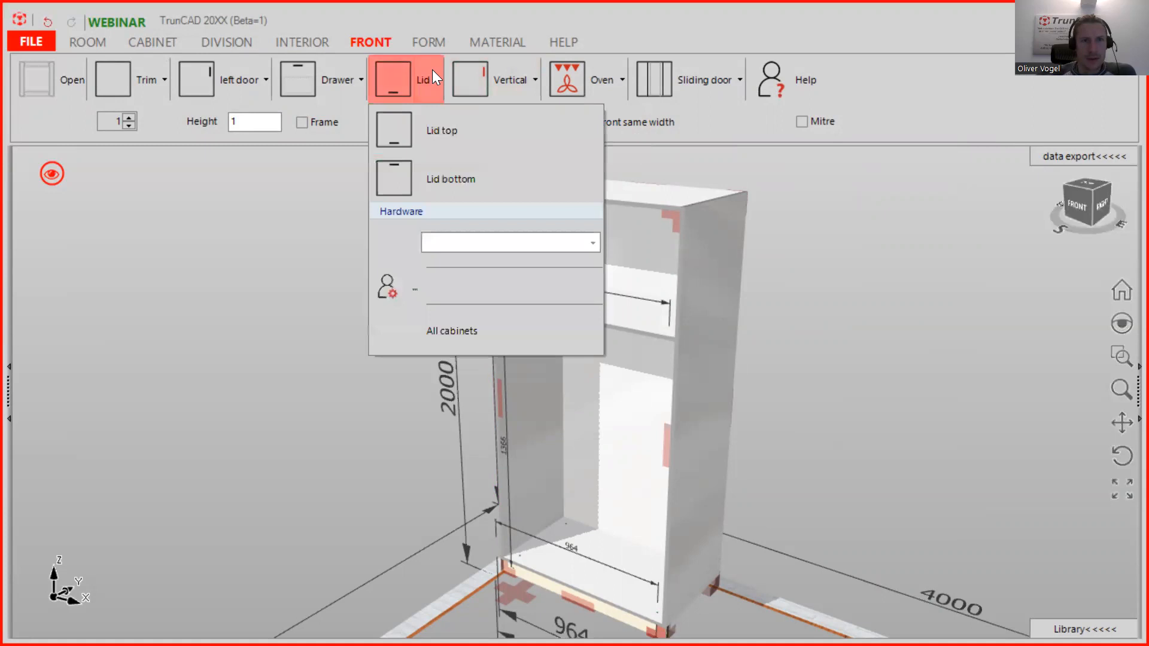
{"action": "left_click", "coordinate": [594, 243]}
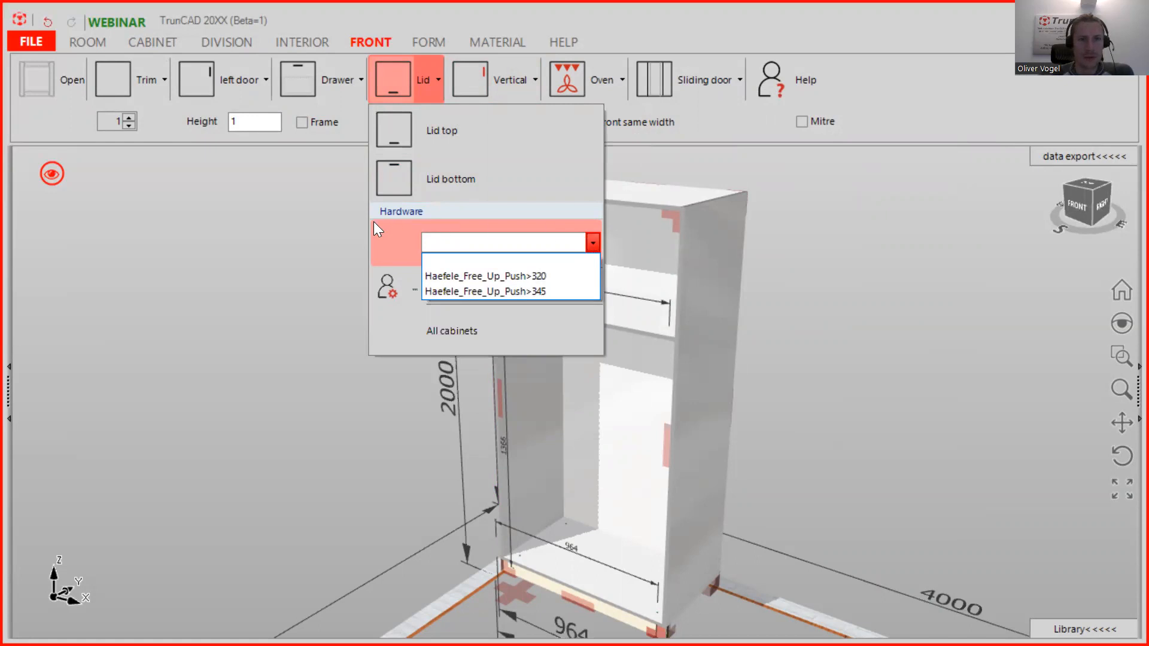
{"action": "left_click", "coordinate": [388, 287]}
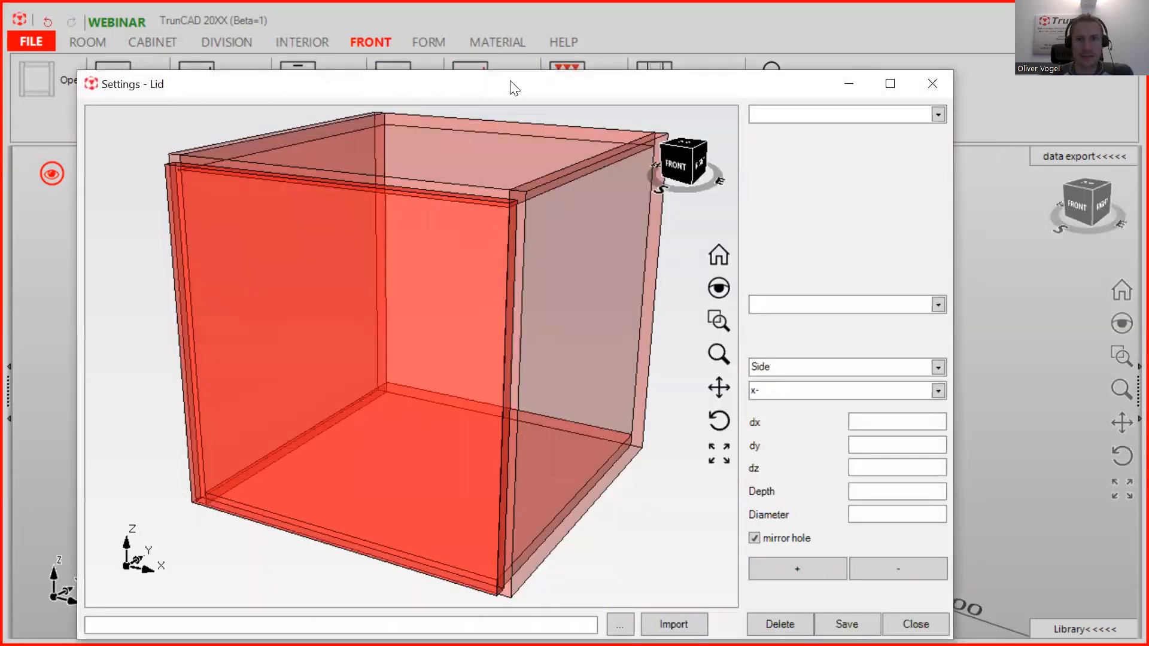
{"action": "left_click_drag", "start_coordinate": [514, 88], "coordinate": [466, 48]}
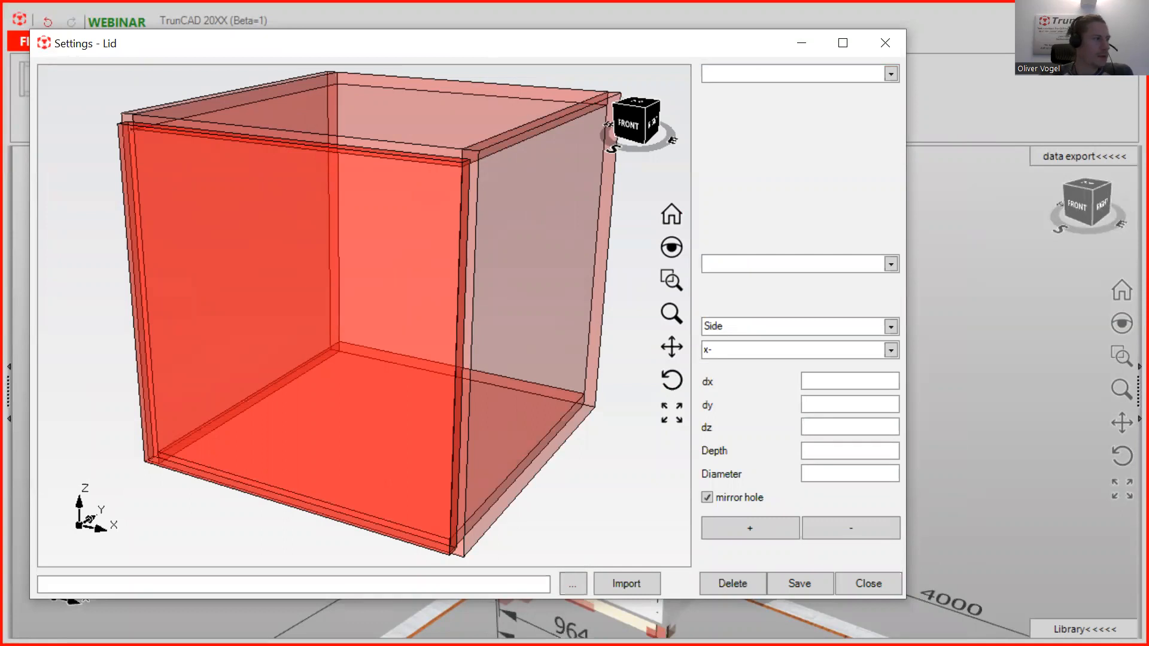
Switch to the Blum AVENTOS HK top PDF manual and look through it for the side panel's drilling dimensions on page 5.
{"action": "key", "text": "alt+Tab"}
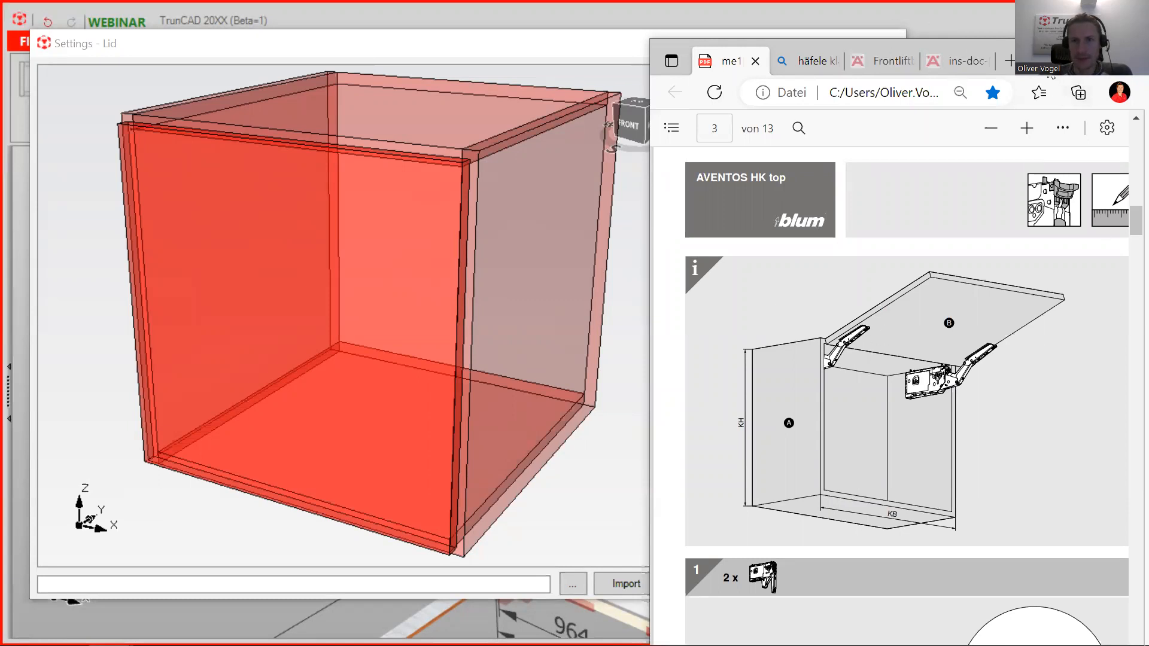
{"action": "left_click_drag", "start_coordinate": [1052, 73], "coordinate": [946, 54]}
{"action": "scroll", "coordinate": [930, 332], "scroll_direction": "down", "scroll_amount": 3}
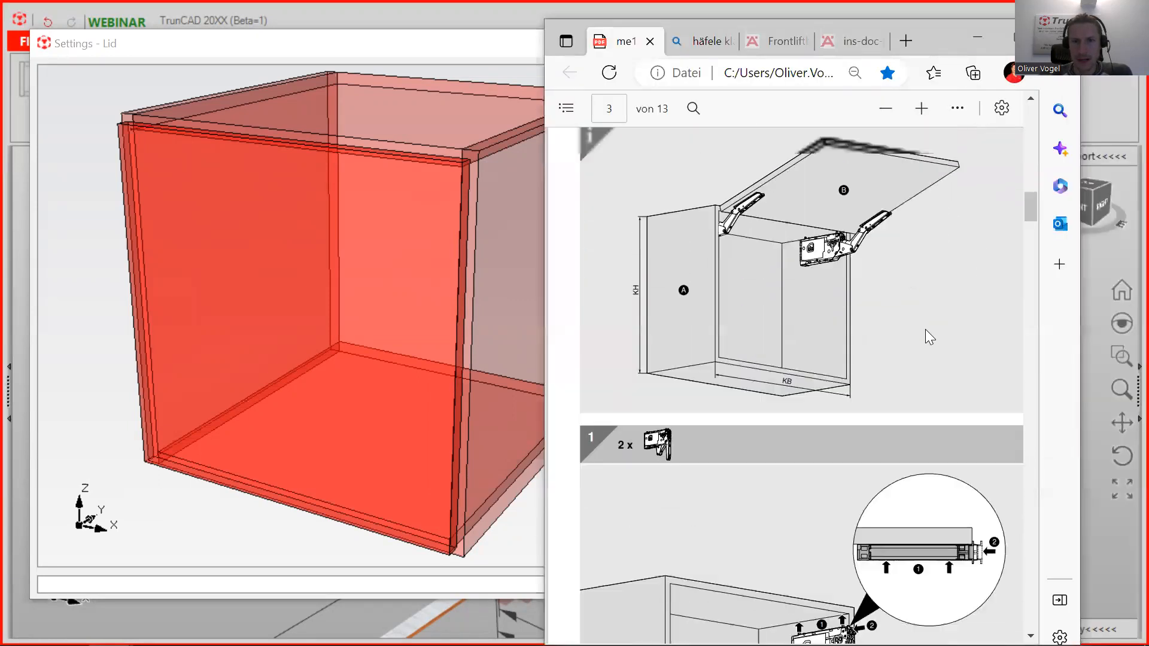
{"action": "scroll", "coordinate": [926, 329], "scroll_direction": "up", "scroll_amount": 15}
{"action": "scroll", "coordinate": [926, 330], "scroll_direction": "up", "scroll_amount": 15}
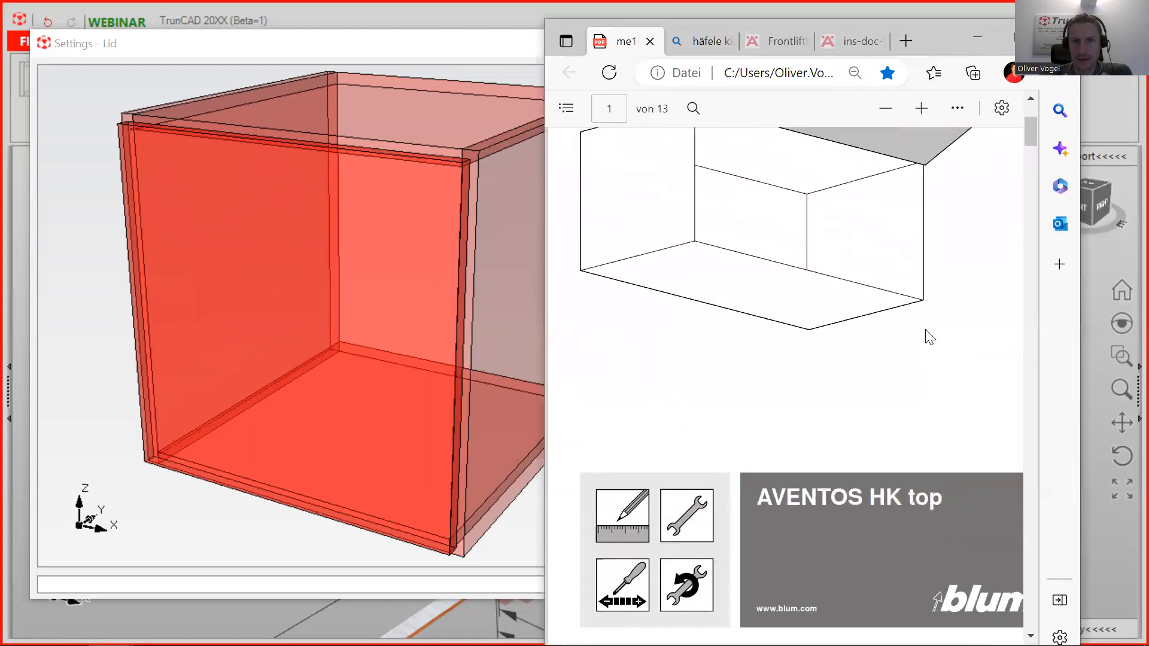
{"action": "scroll", "coordinate": [926, 334], "scroll_direction": "down", "scroll_amount": 15}
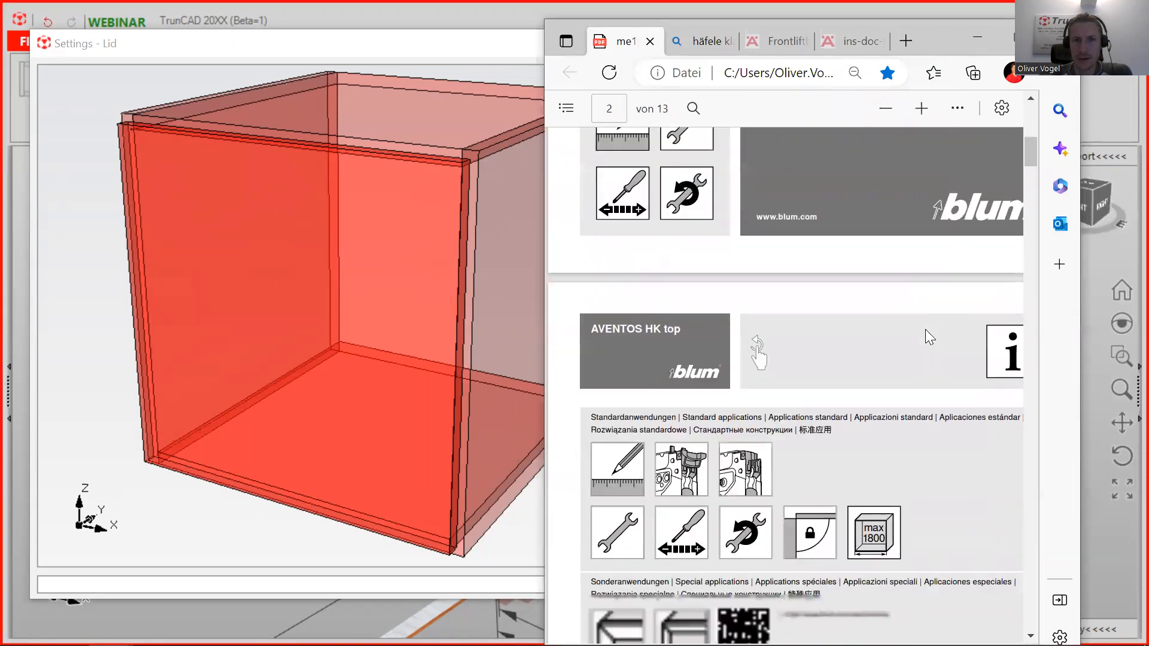
{"action": "scroll", "coordinate": [926, 329], "scroll_direction": "down", "scroll_amount": 4}
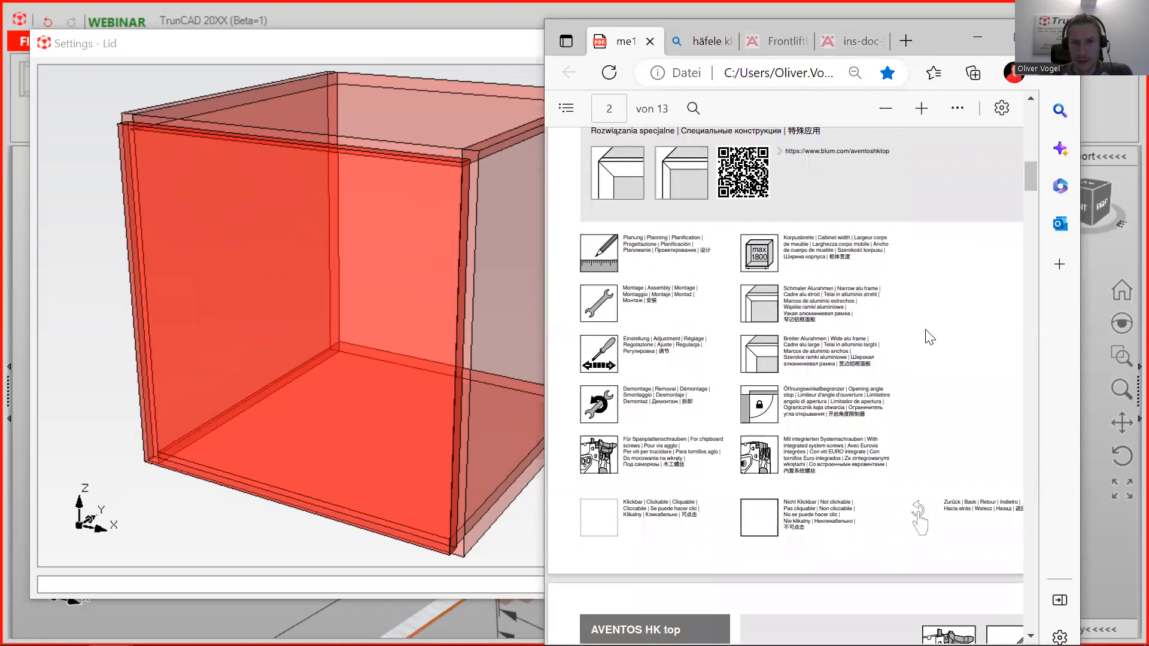
{"action": "scroll", "coordinate": [926, 330], "scroll_direction": "down", "scroll_amount": 9}
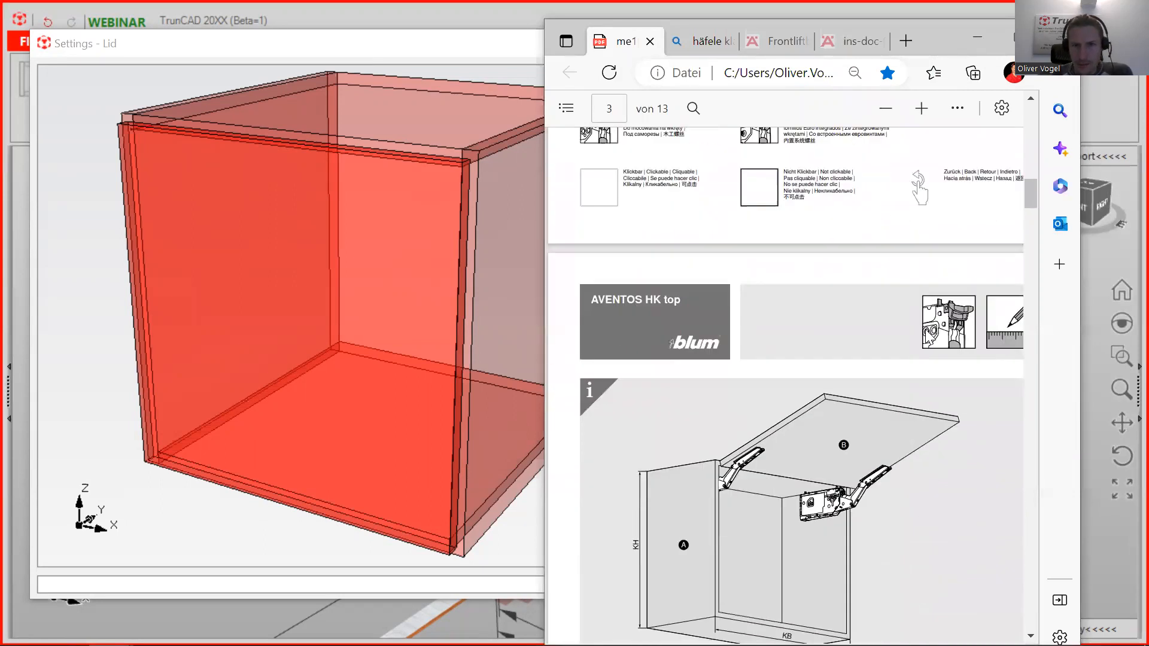
{"action": "scroll", "coordinate": [925, 329], "scroll_direction": "down", "scroll_amount": 8}
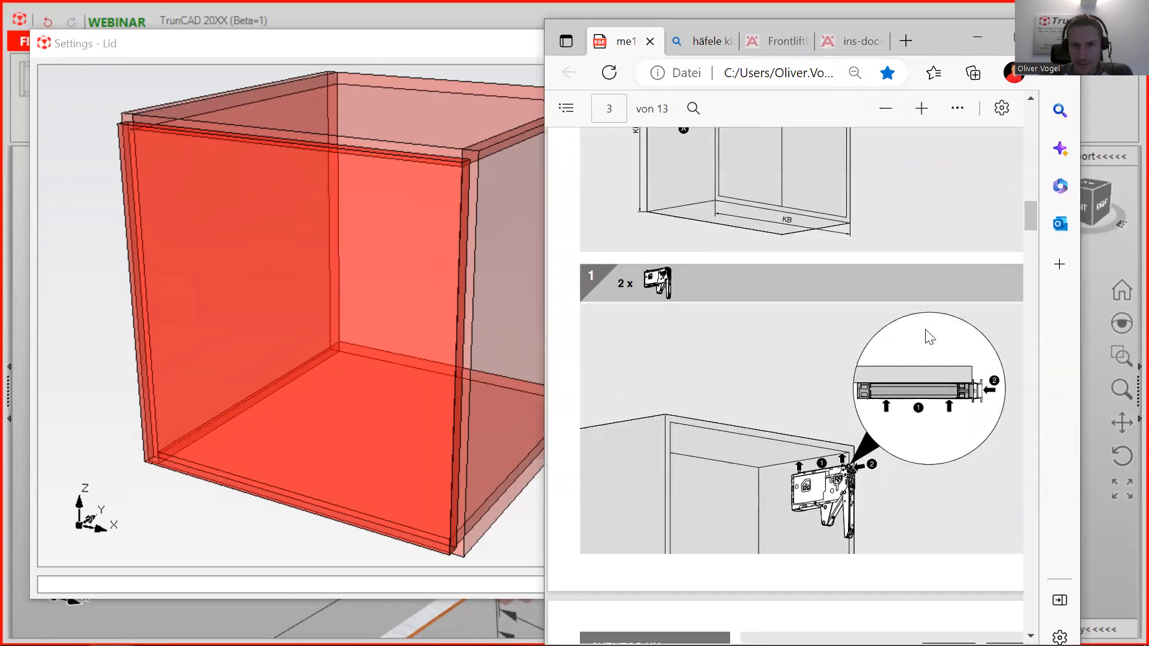
{"action": "scroll", "coordinate": [926, 329], "scroll_direction": "down", "scroll_amount": 9}
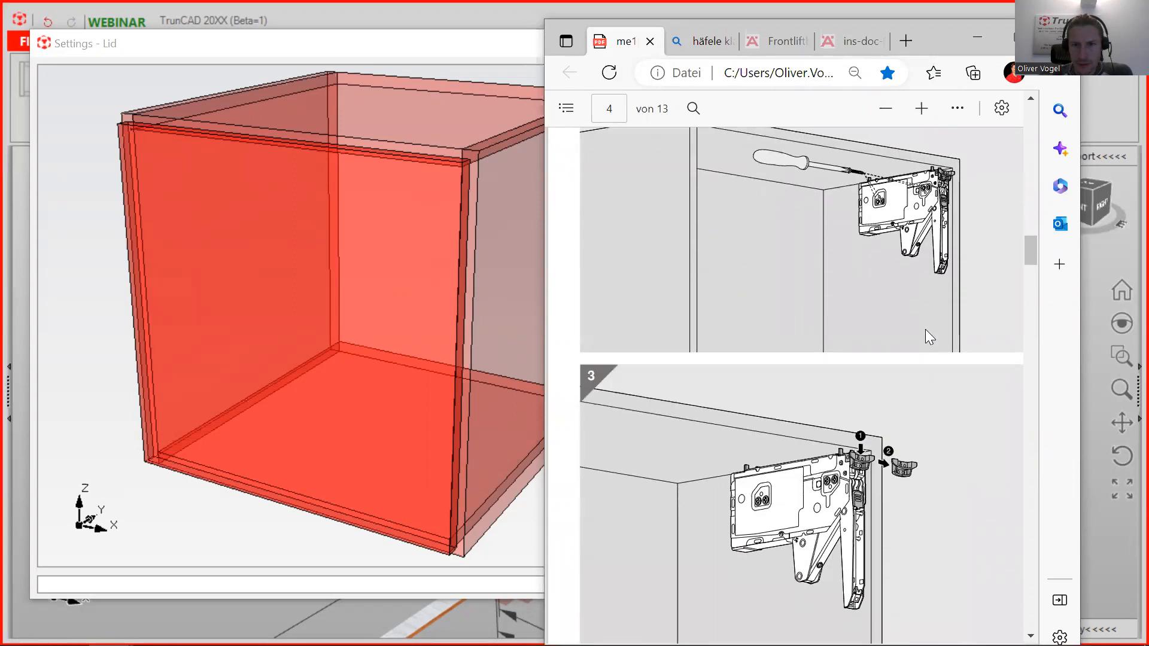
{"action": "scroll", "coordinate": [888, 318], "scroll_direction": "down", "scroll_amount": 5}
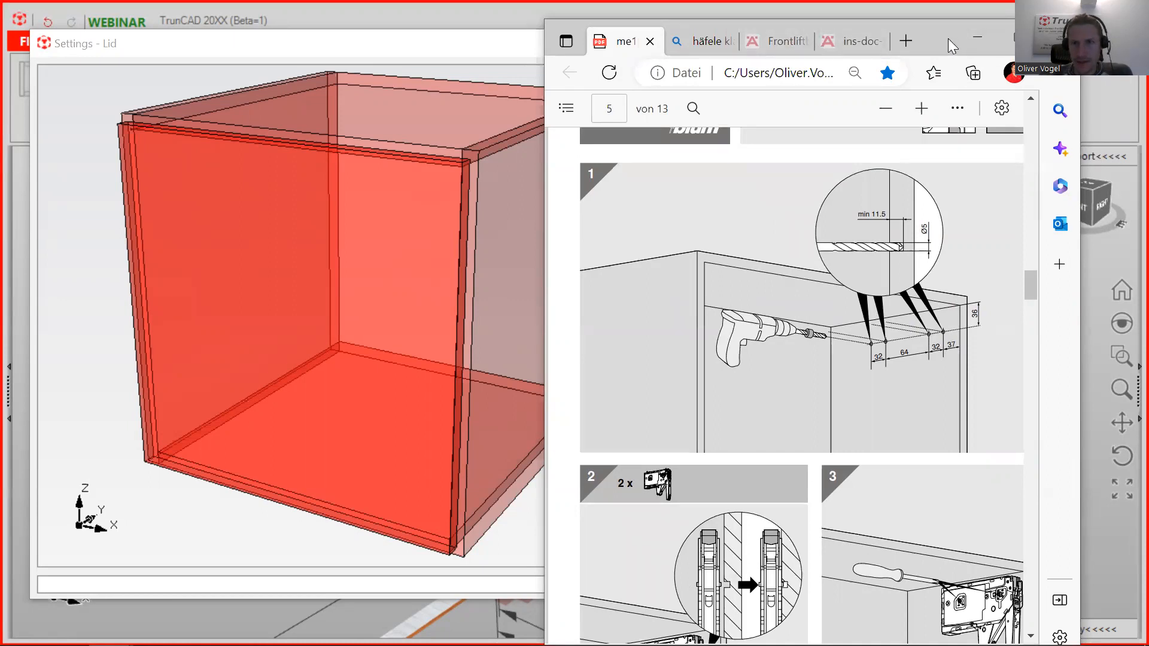
Arrange the lid settings beside the manual's drilling diagram and name the new lid hardware set Blum_AVENTOS HK top.
{"action": "left_click_drag", "start_coordinate": [948, 38], "coordinate": [1092, 56]}
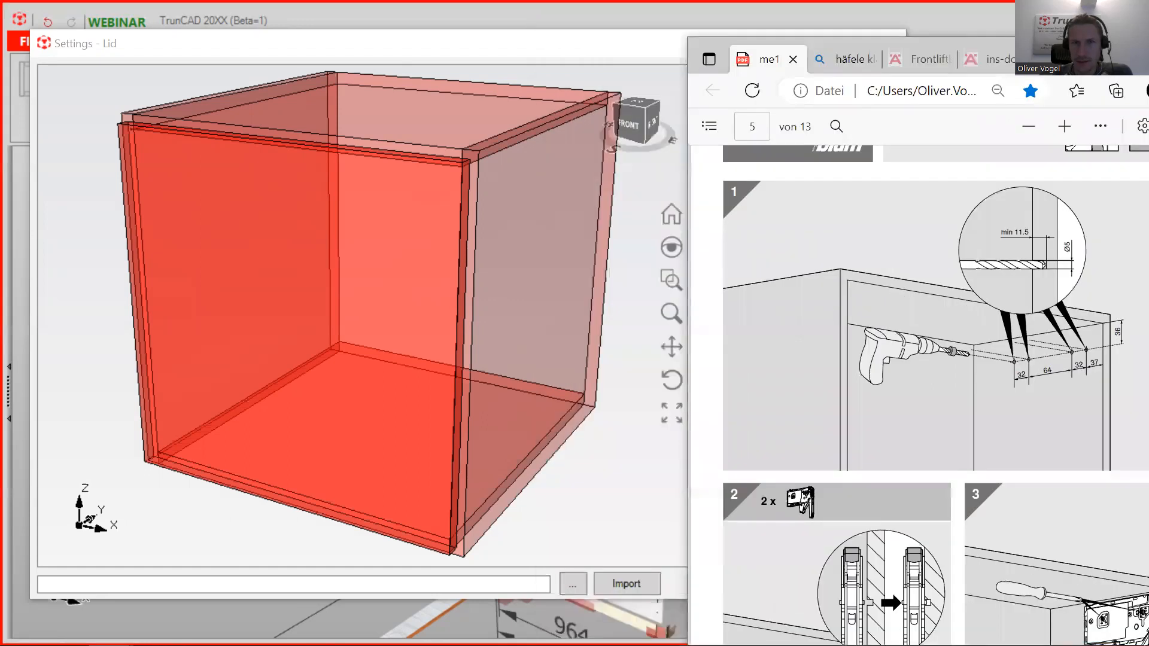
{"action": "left_click", "coordinate": [597, 47]}
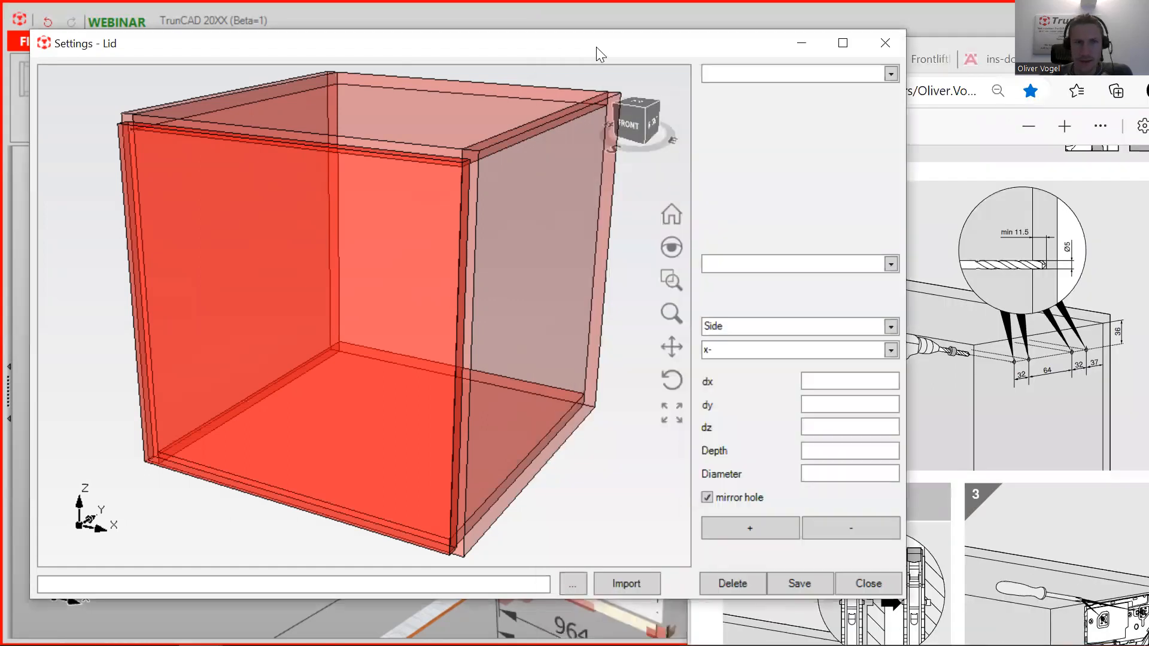
{"action": "left_click_drag", "start_coordinate": [596, 47], "coordinate": [475, 56]}
{"action": "mouse_move", "coordinate": [257, 300]}
{"action": "middle_mouse_down"}
{"action": "mouse_move", "coordinate": [277, 301]}
{"action": "mouse_move", "coordinate": [264, 300]}
{"action": "middle_mouse_up"}
{"action": "scroll", "coordinate": [949, 231], "scroll_direction": "up", "scroll_amount": 3}
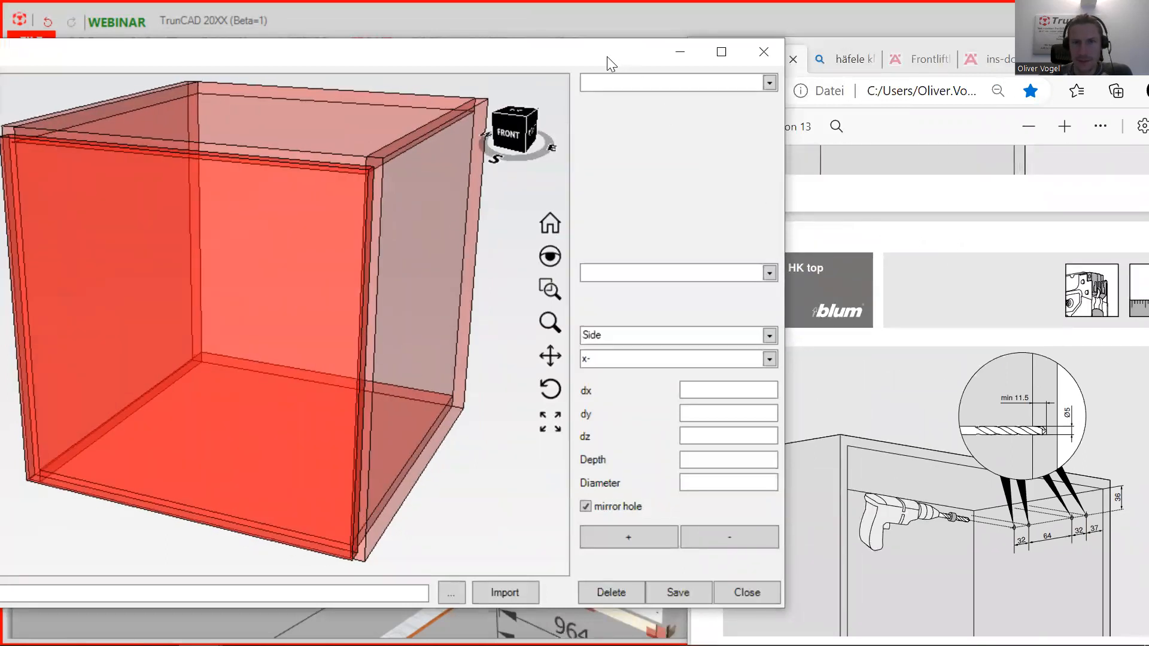
{"action": "left_click_drag", "start_coordinate": [607, 56], "coordinate": [519, 67]}
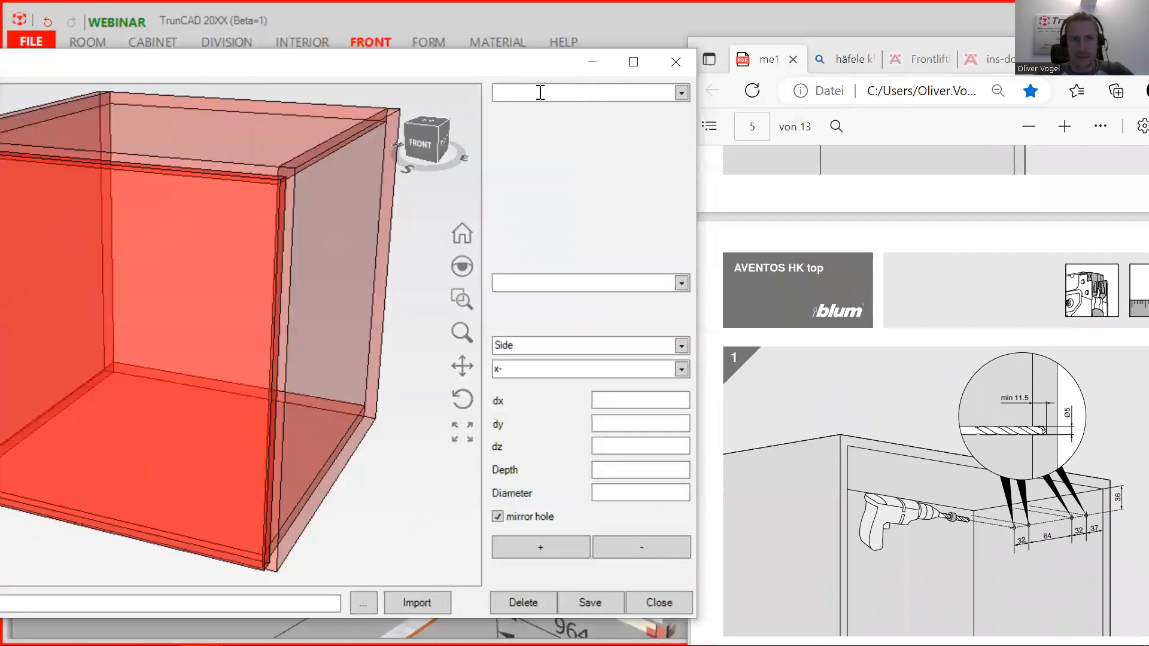
{"action": "type", "text": "Blum_"}
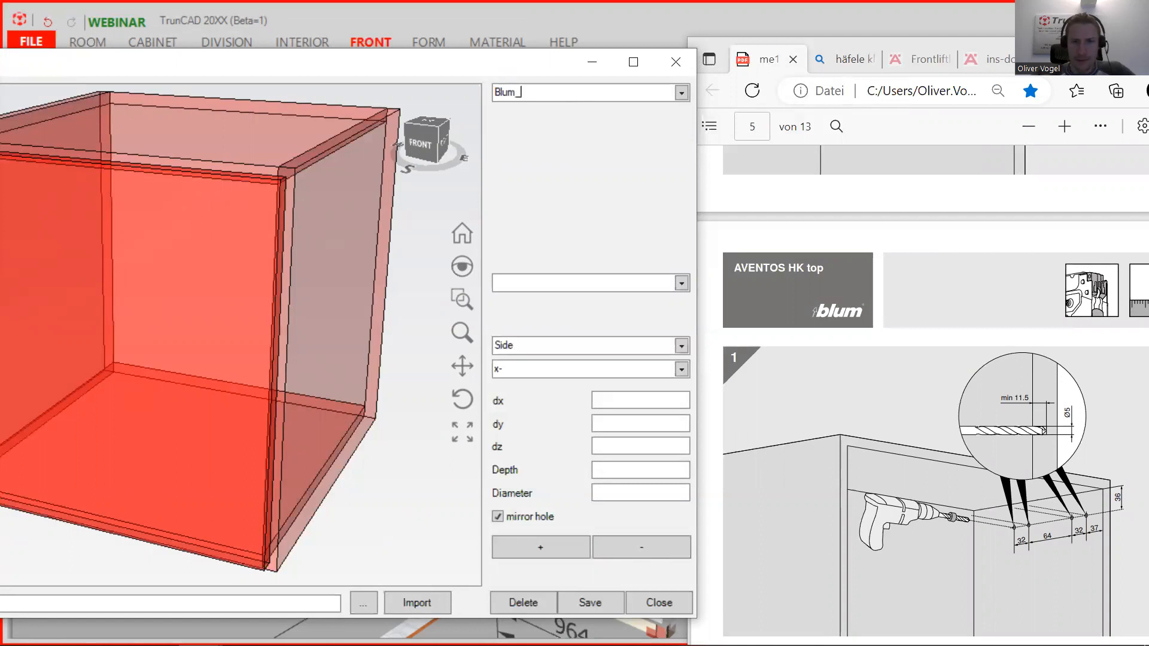
{"action": "type", "text": "AVENTOS HK top"}
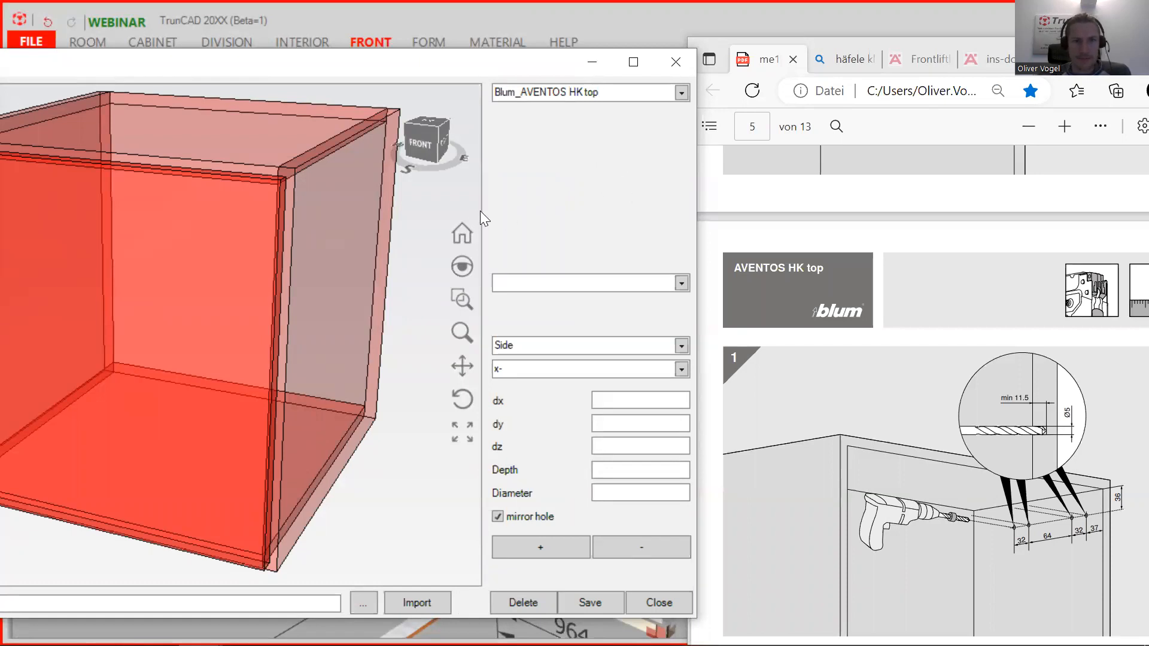
Check the available hinge types without choosing one, and select Side as the part for the hole.
{"action": "left_click", "coordinate": [681, 285]}
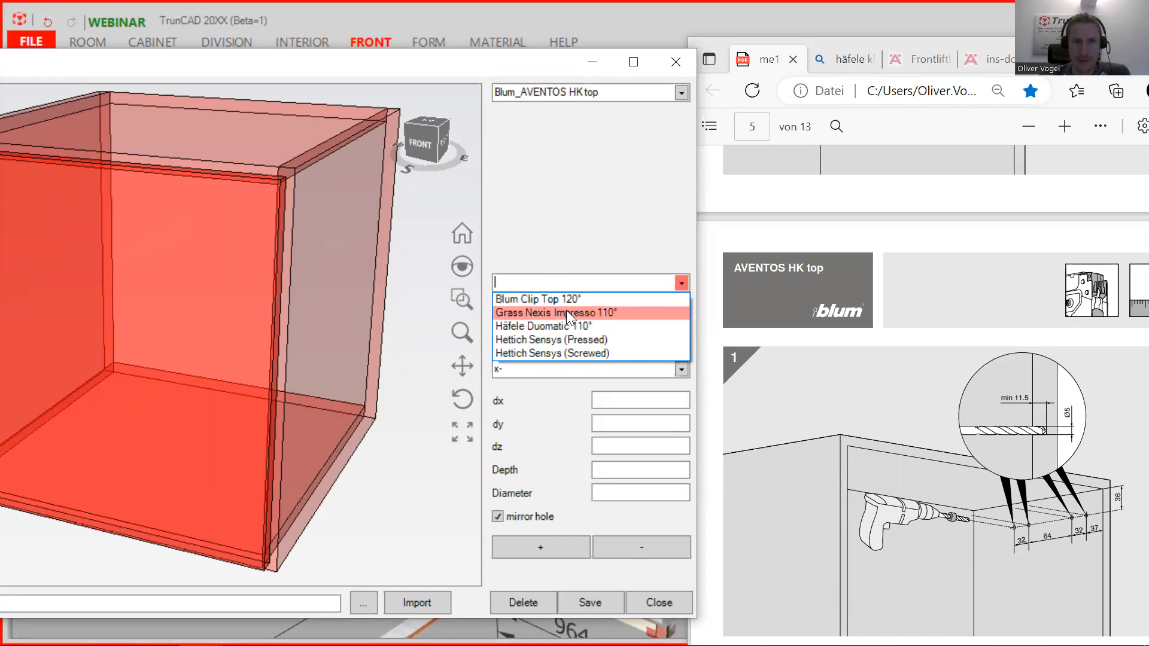
{"action": "left_click", "coordinate": [625, 227]}
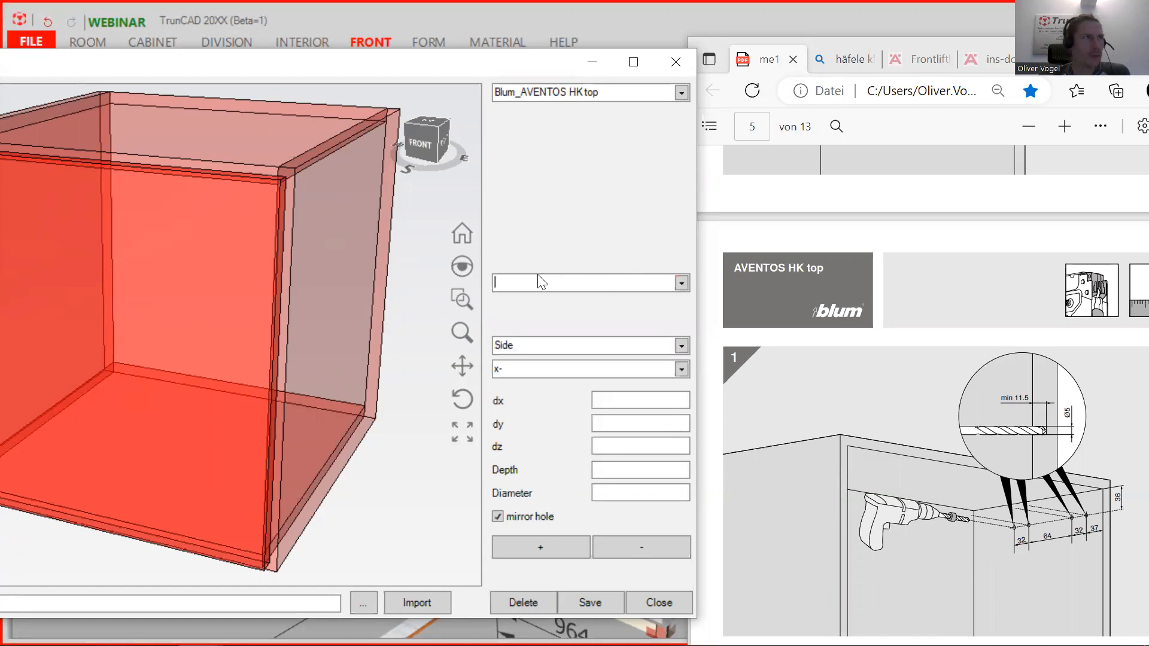
{"action": "left_click", "coordinate": [683, 345]}
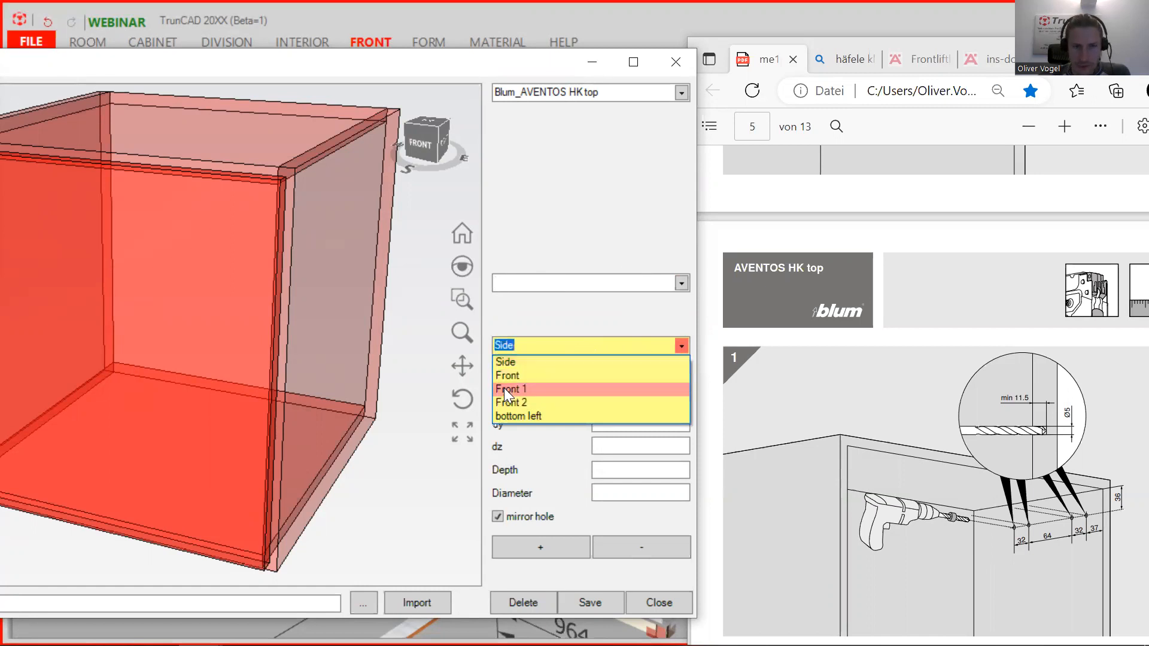
{"action": "left_click", "coordinate": [524, 363]}
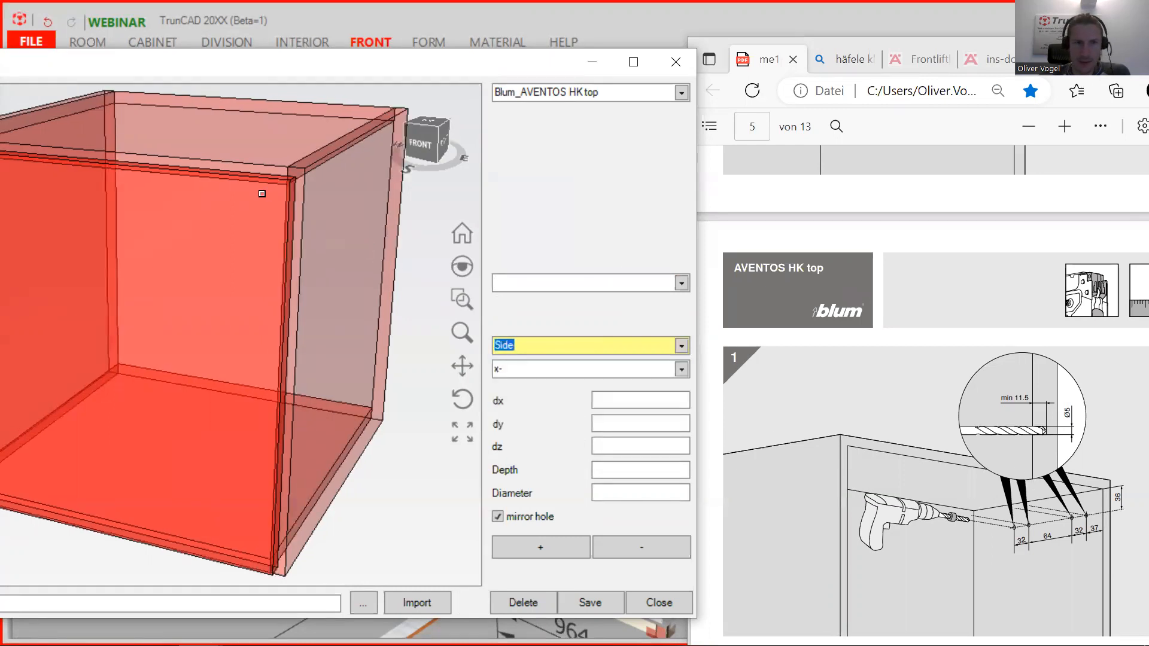
Examine the cabinet model's front upper corner and side panel from several angles to work out the hole's reference point and axes.
{"action": "scroll", "coordinate": [262, 193], "scroll_direction": "down", "scroll_amount": 1}
{"action": "middle_click_drag", "start_coordinate": [158, 182], "coordinate": [241, 189]}
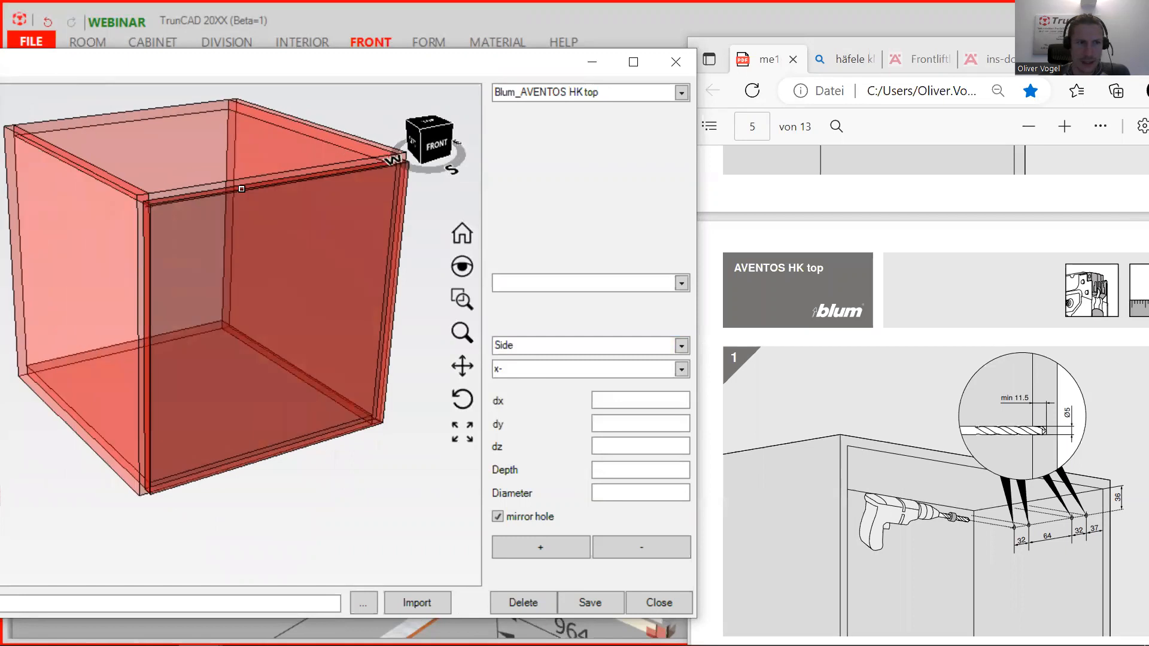
{"action": "scroll", "coordinate": [152, 215], "scroll_direction": "up", "scroll_amount": 1}
{"action": "scroll", "coordinate": [152, 214], "scroll_direction": "up", "scroll_amount": 1}
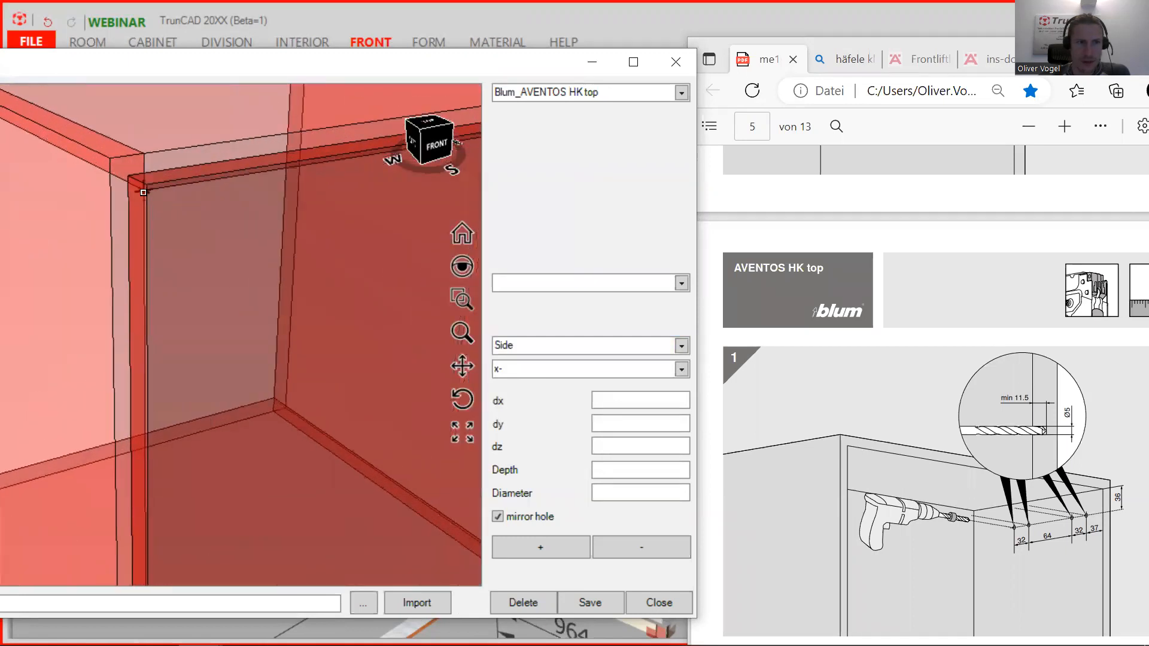
{"action": "scroll", "coordinate": [134, 190], "scroll_direction": "up", "scroll_amount": 3}
{"action": "scroll", "coordinate": [169, 208], "scroll_direction": "up", "scroll_amount": 2}
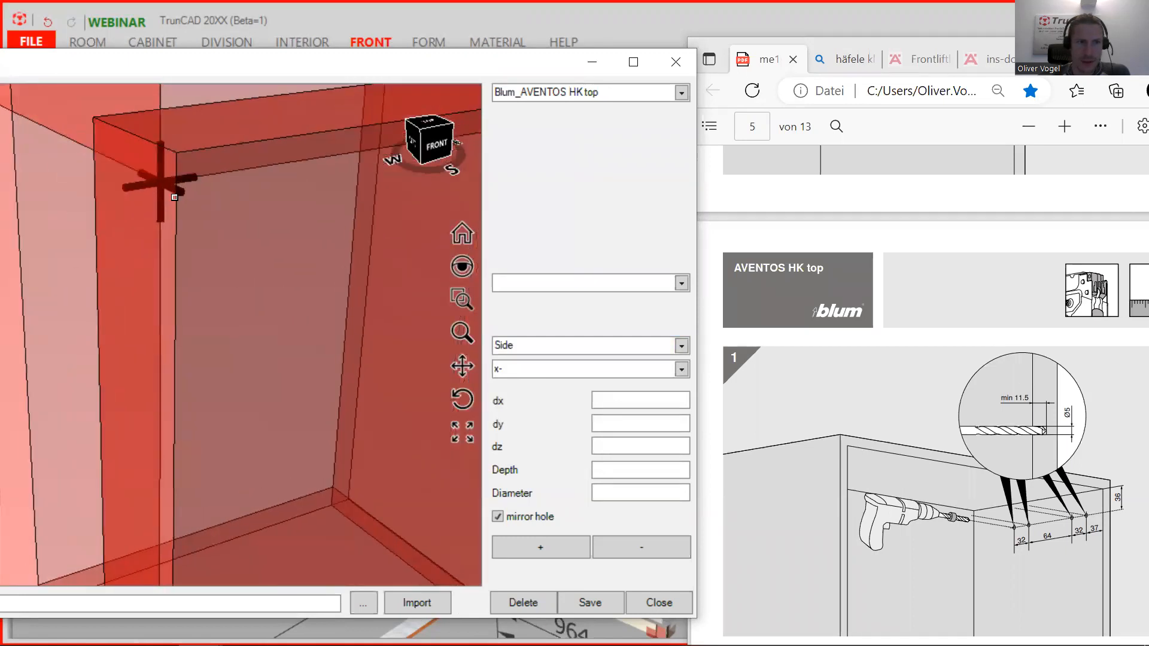
{"action": "mouse_move", "coordinate": [169, 183]}
{"action": "middle_mouse_down"}
{"action": "mouse_move", "coordinate": [267, 174]}
{"action": "mouse_move", "coordinate": [187, 172]}
{"action": "mouse_move", "coordinate": [163, 190]}
{"action": "middle_mouse_up"}
{"action": "scroll", "coordinate": [163, 191], "scroll_direction": "up", "scroll_amount": 4}
{"action": "middle_click_drag", "start_coordinate": [167, 150], "coordinate": [178, 179]}
{"action": "scroll", "coordinate": [186, 159], "scroll_direction": "down", "scroll_amount": 5}
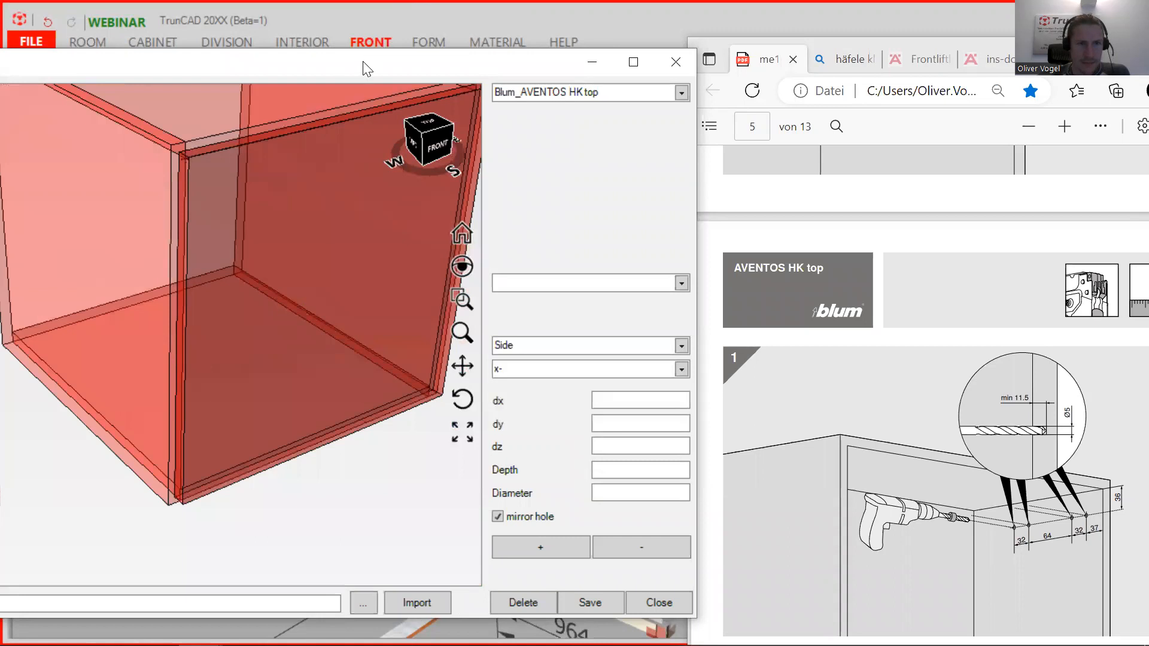
{"action": "left_click_drag", "start_coordinate": [367, 69], "coordinate": [567, 69]}
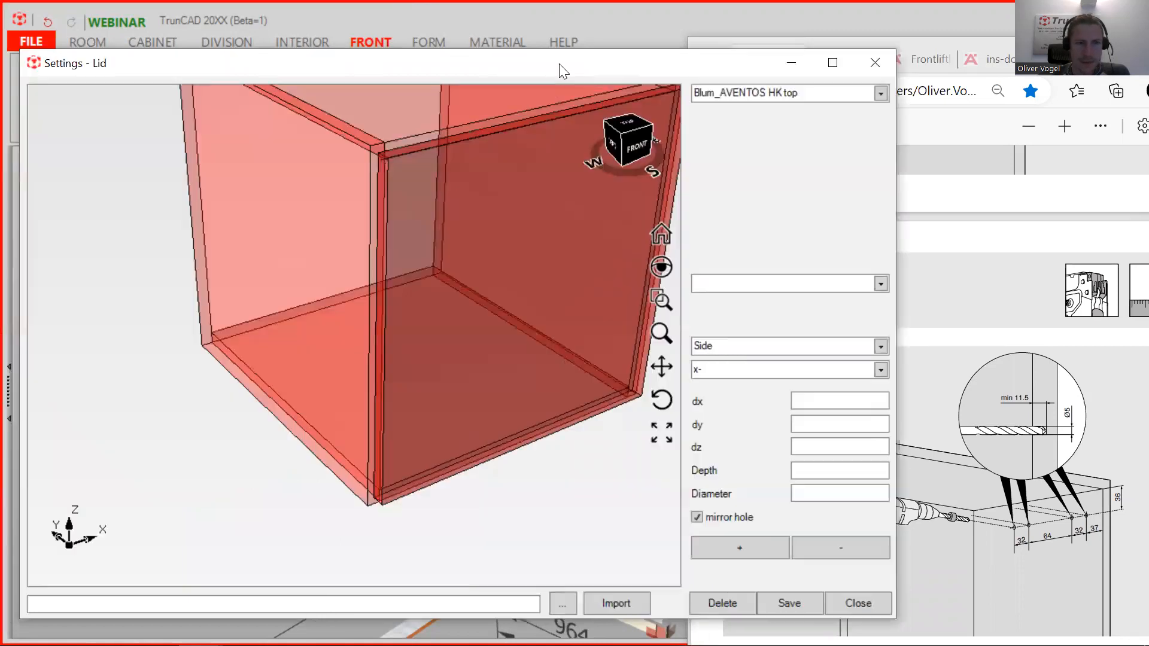
{"action": "left_click_drag", "start_coordinate": [324, 293], "coordinate": [312, 288]}
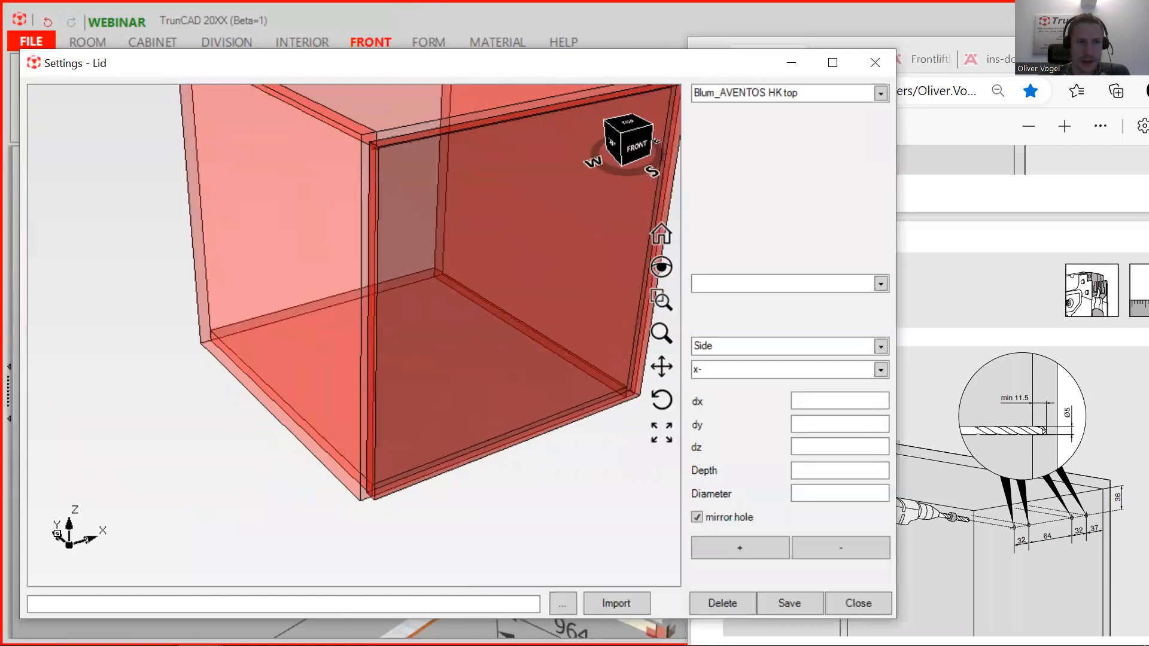
{"action": "left_click_drag", "start_coordinate": [218, 515], "coordinate": [244, 498]}
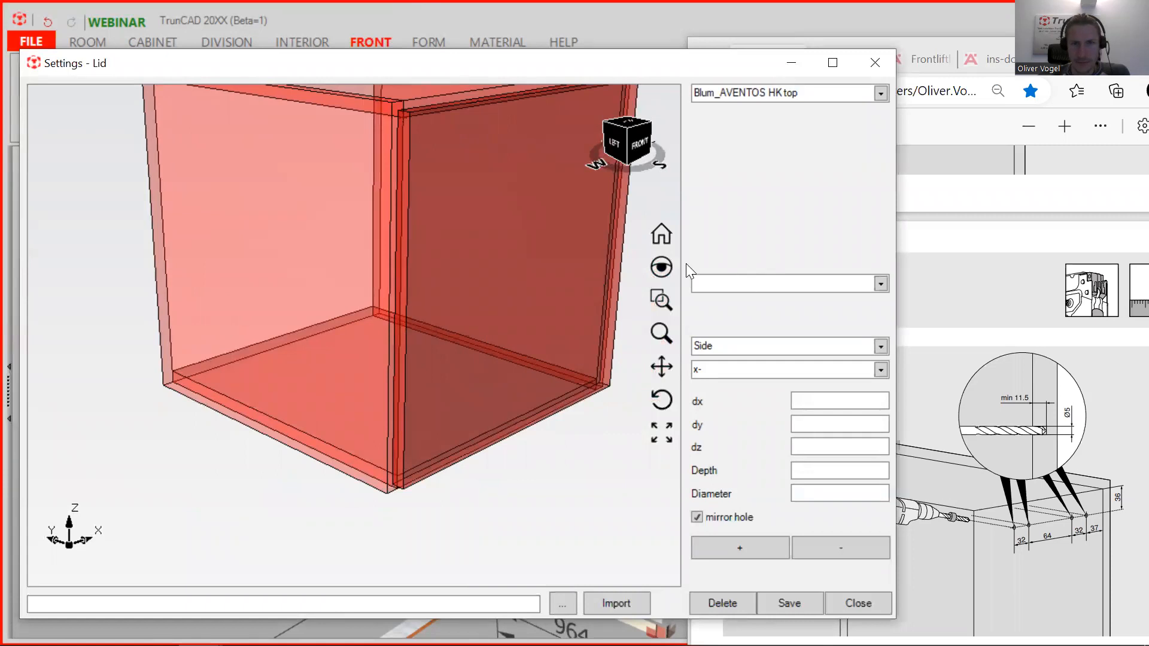
{"action": "left_click_drag", "start_coordinate": [456, 183], "coordinate": [399, 221]}
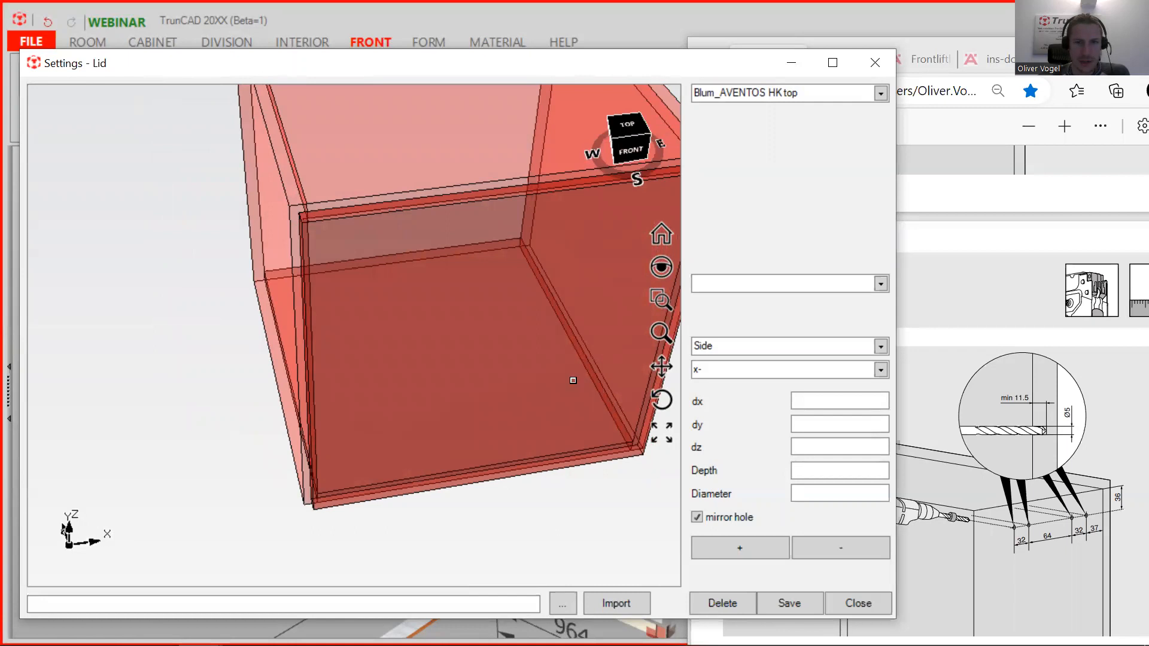
Set the drilling direction of the side hole to x-, keeping Side as the part.
{"action": "left_click", "coordinate": [881, 370]}
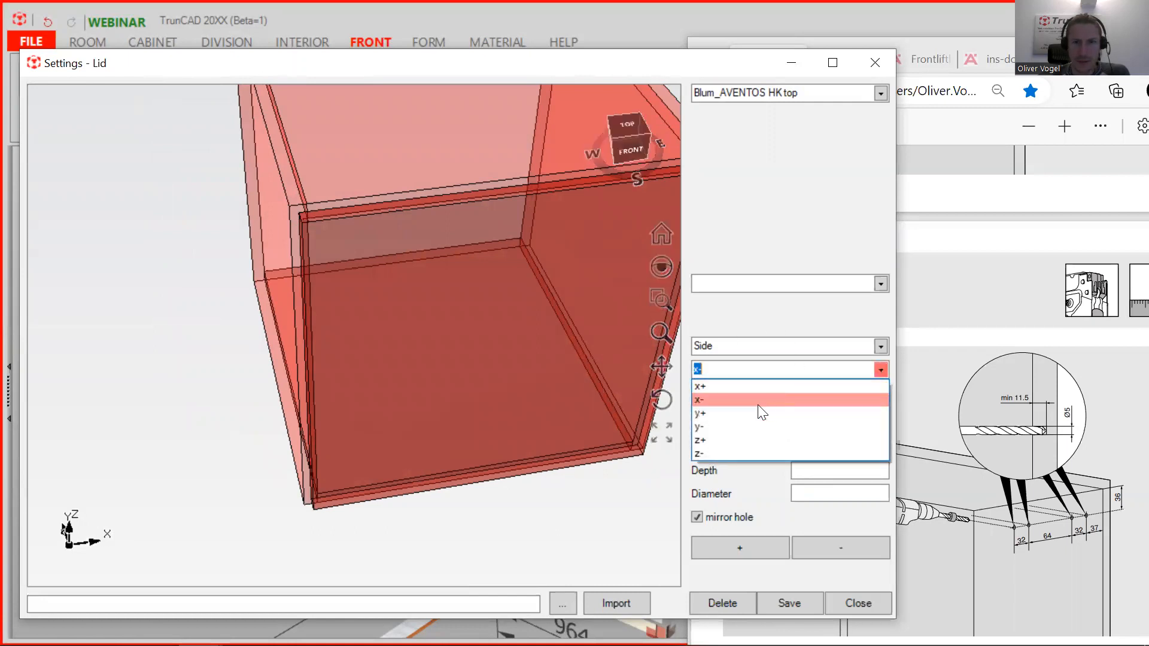
{"action": "left_click", "coordinate": [705, 401]}
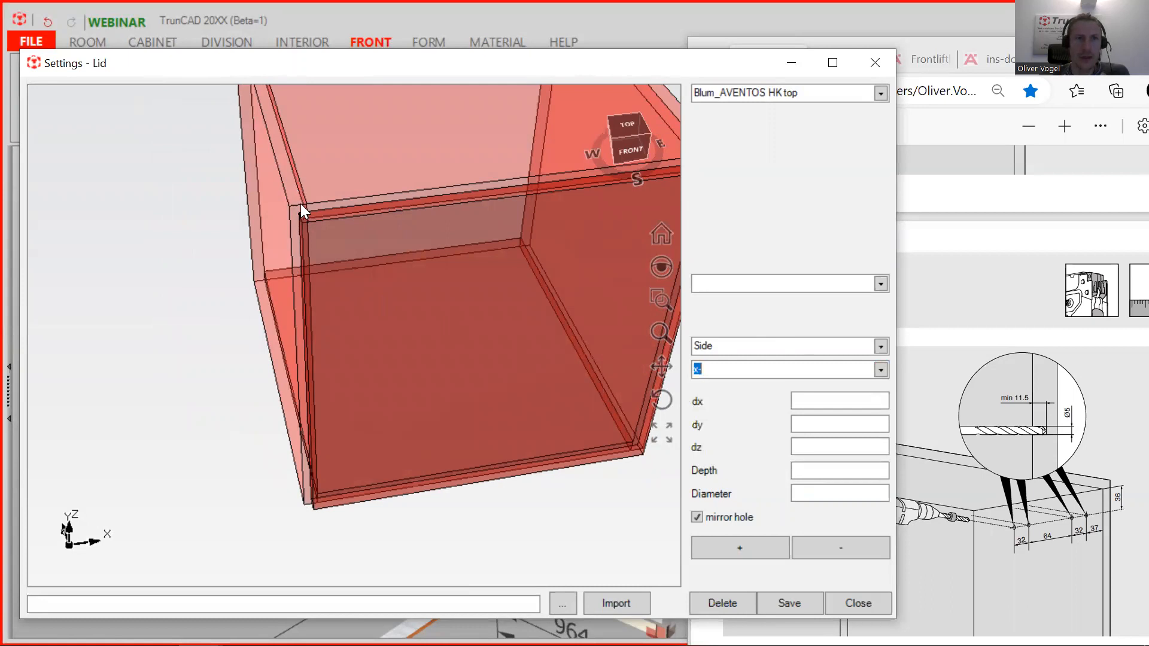
{"action": "scroll", "coordinate": [304, 222], "scroll_direction": "up", "scroll_amount": 3}
{"action": "scroll", "coordinate": [304, 234], "scroll_direction": "down", "scroll_amount": 4}
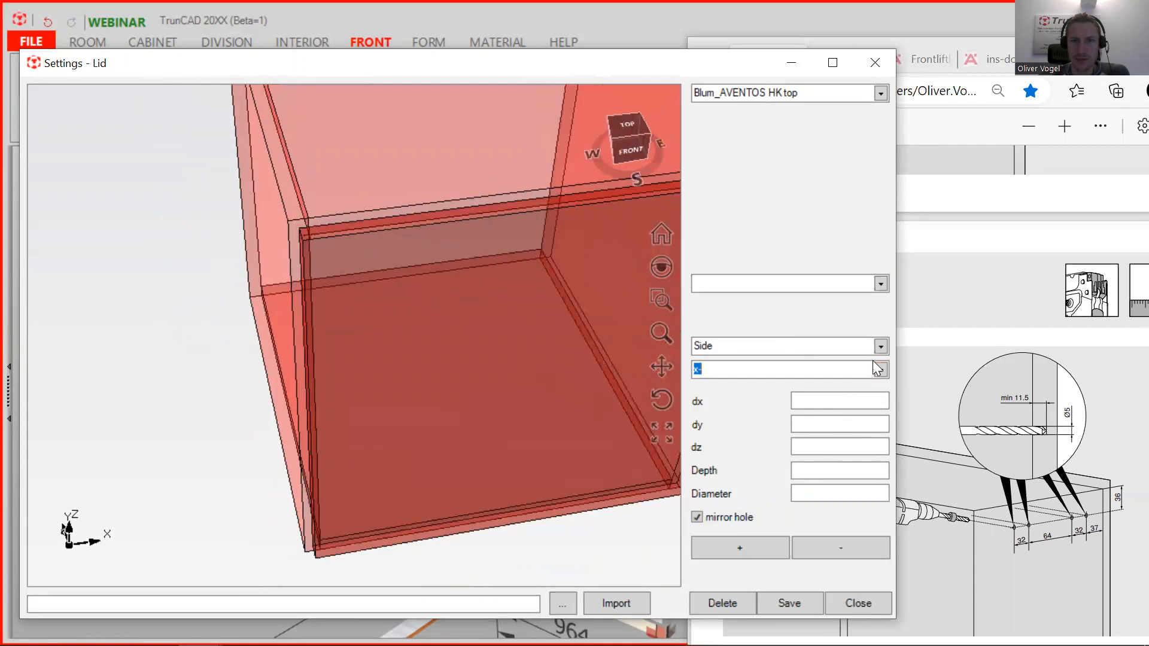
{"action": "left_click", "coordinate": [886, 350]}
{"action": "left_click", "coordinate": [886, 350]}
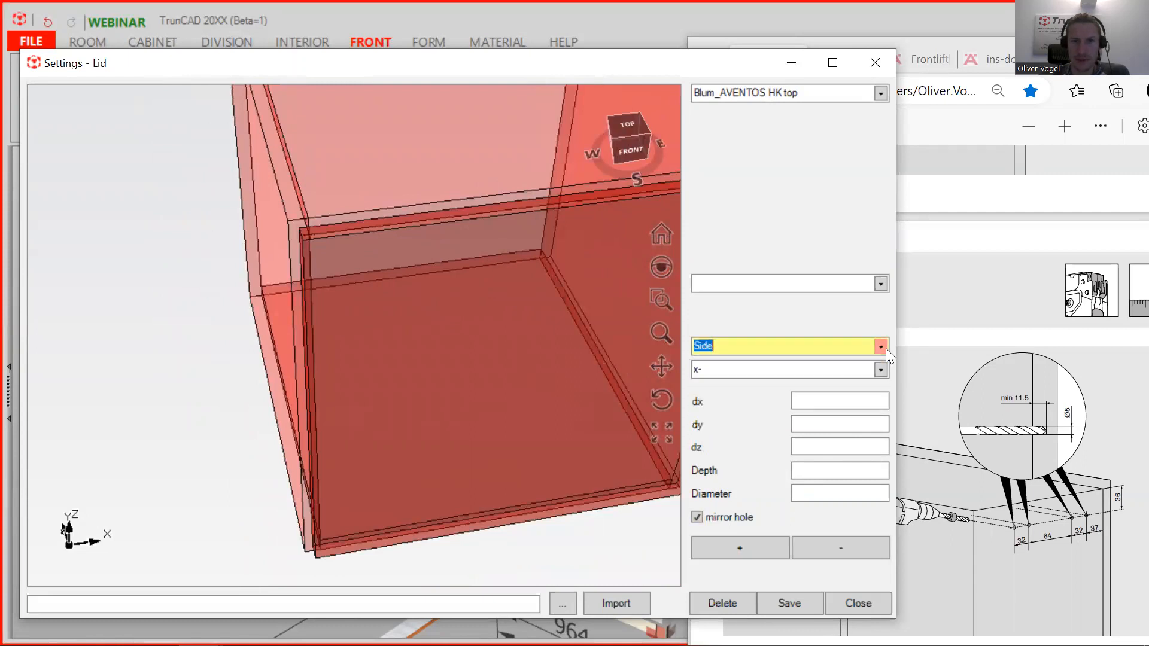
{"action": "left_click", "coordinate": [886, 372]}
{"action": "left_click", "coordinate": [888, 372]}
Set the side hole's dz to 36, depth to 12.5 and diameter to 5, following the manual's drilling diagram.
{"action": "middle_click_drag", "start_coordinate": [400, 349], "coordinate": [388, 295]}
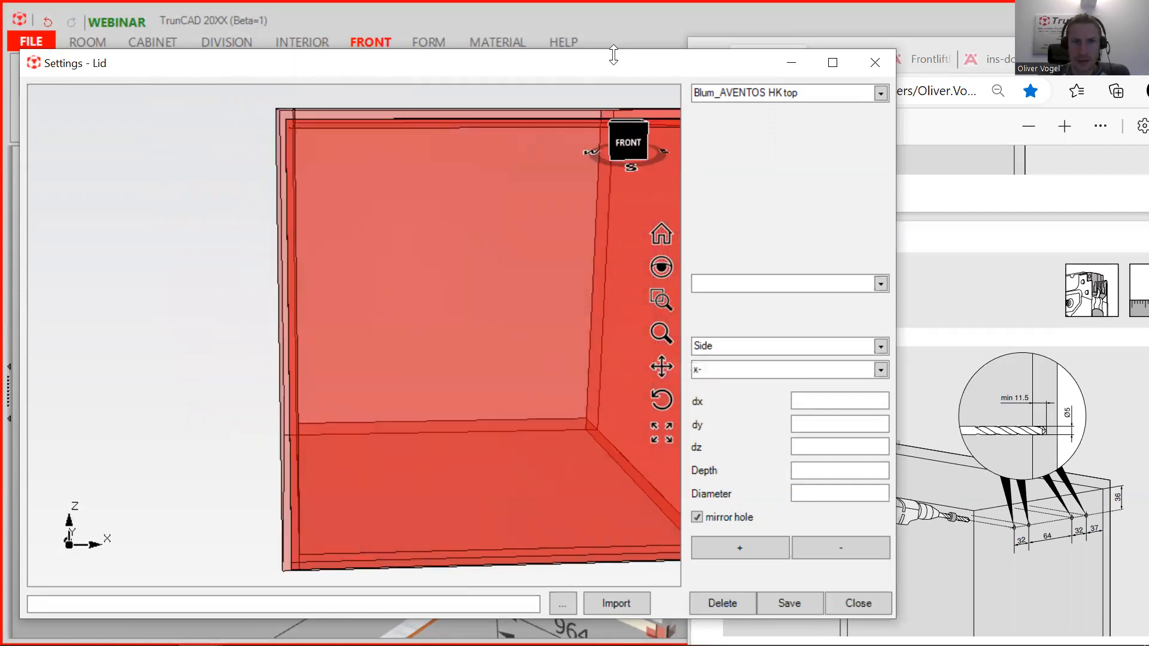
{"action": "left_click_drag", "start_coordinate": [609, 67], "coordinate": [545, 72]}
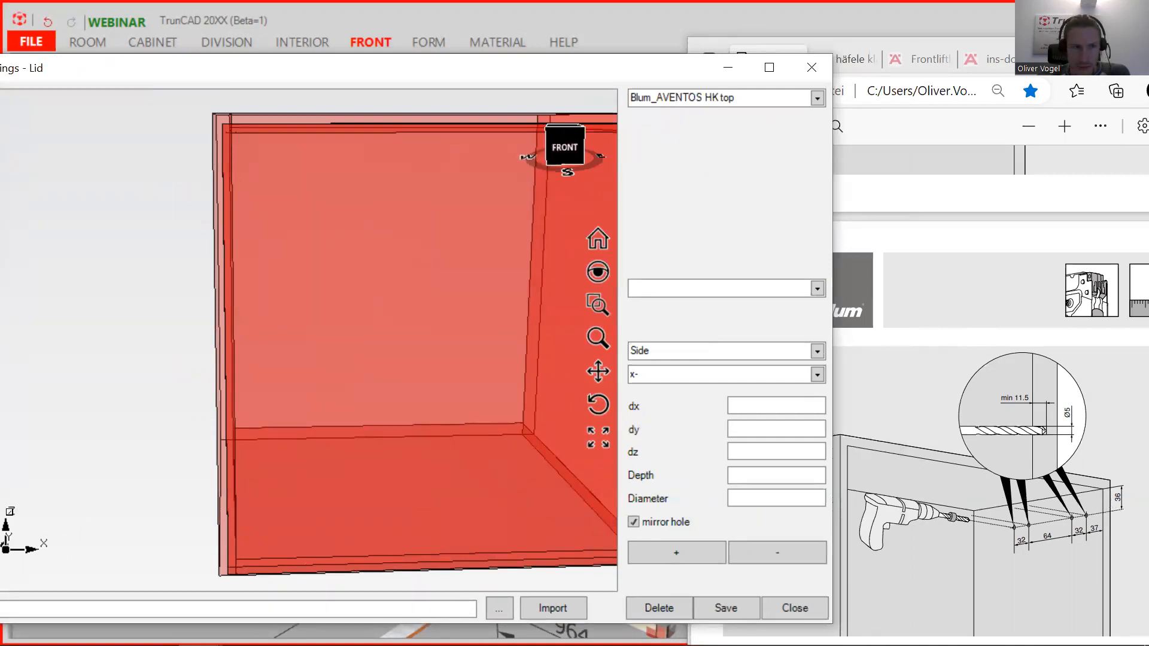
{"action": "left_click", "coordinate": [789, 450]}
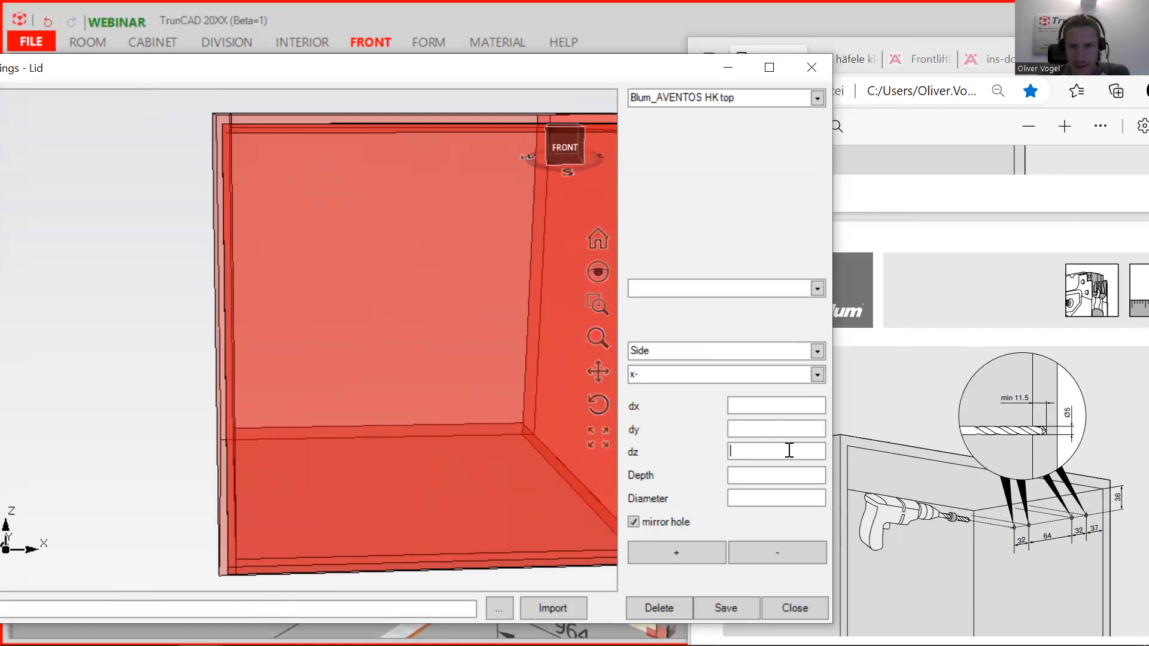
{"action": "type", "text": "36"}
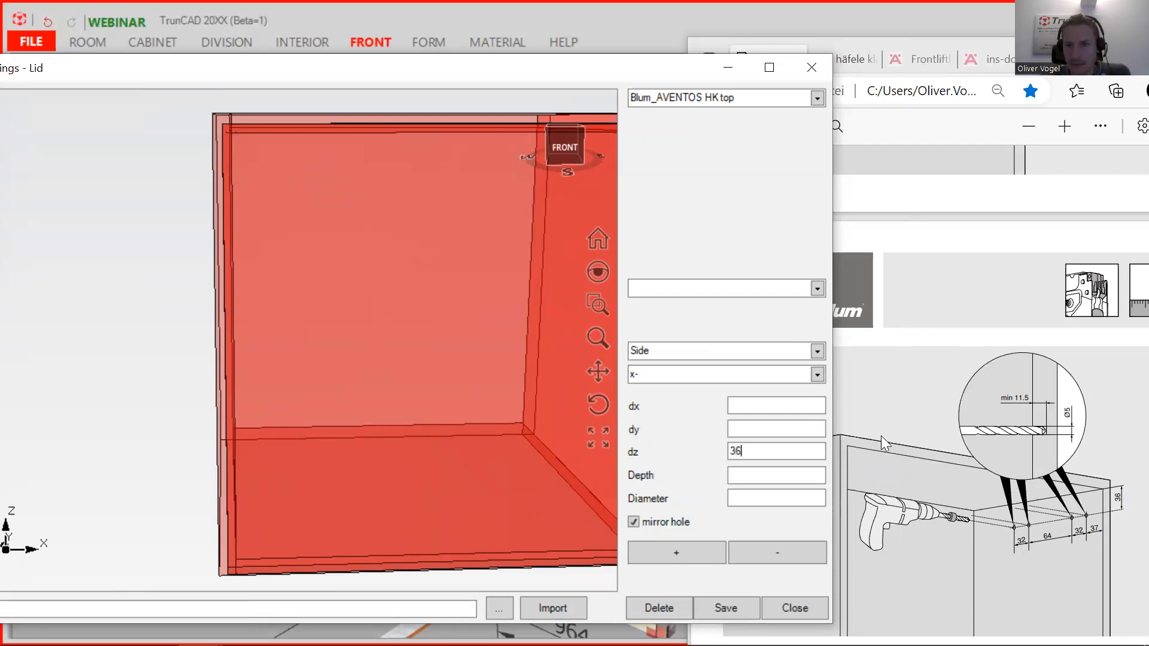
{"action": "left_click", "coordinate": [743, 475]}
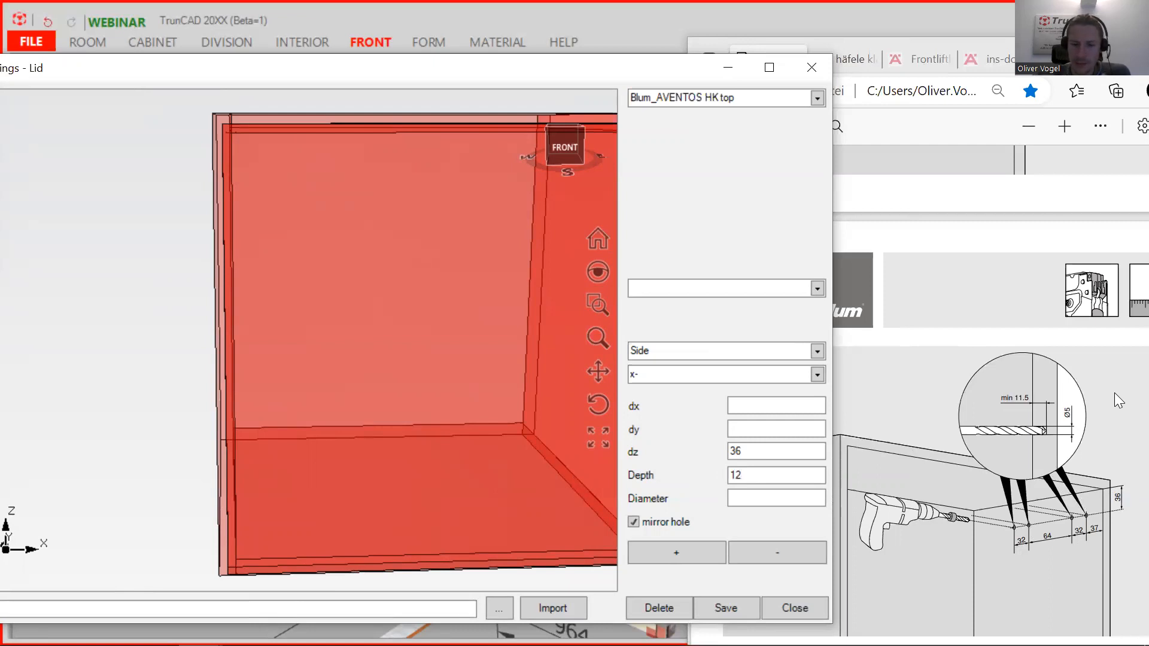
{"action": "scroll", "coordinate": [1114, 392], "scroll_direction": "up", "scroll_amount": 2}
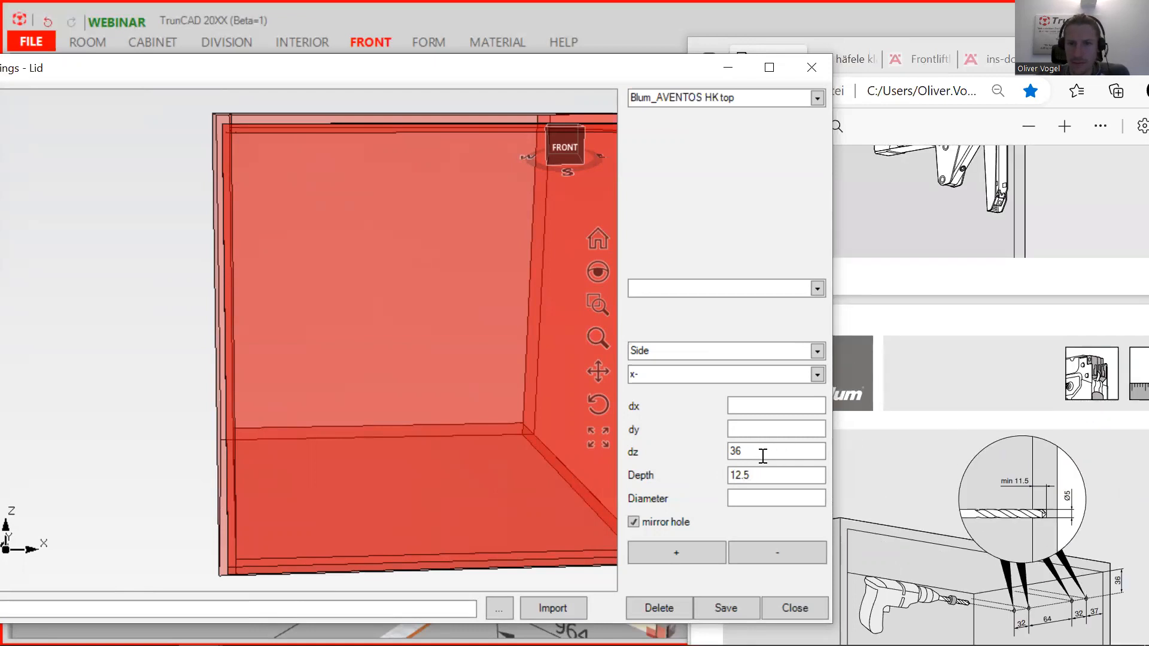
{"action": "scroll", "coordinate": [1006, 443], "scroll_direction": "down", "scroll_amount": 2}
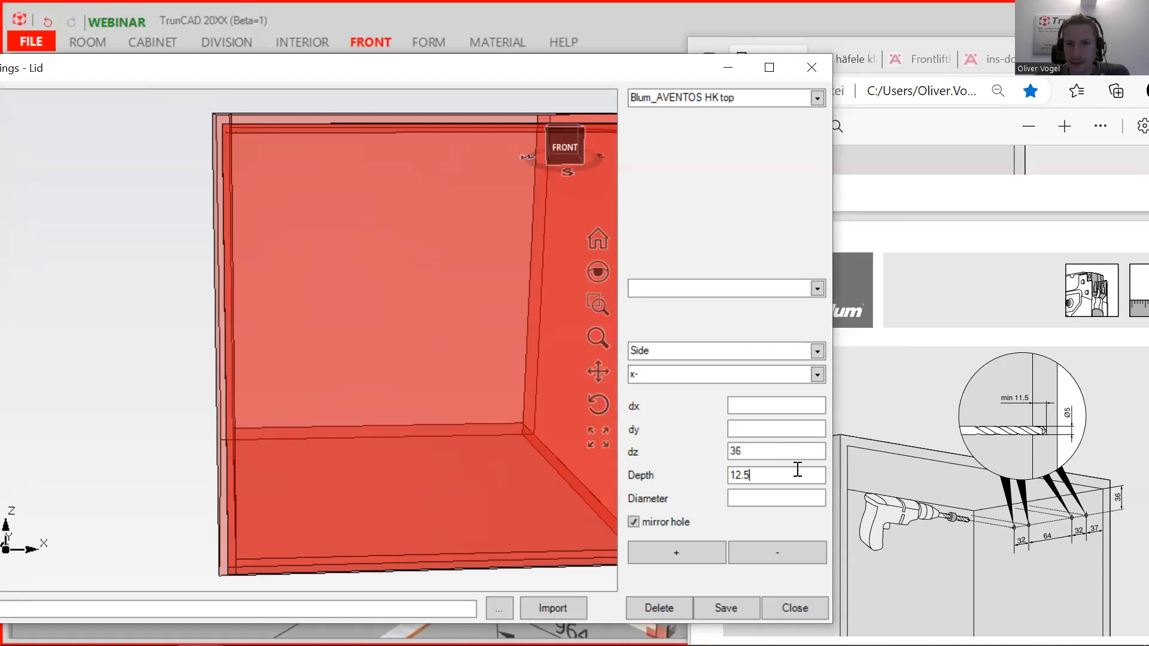
{"action": "left_click", "coordinate": [749, 497]}
{"action": "type", "text": "5"}
Set the side hole's dx offset to 0 relative to the cabinet's front upper corner.
{"action": "middle_click_drag", "start_coordinate": [580, 408], "coordinate": [575, 408]}
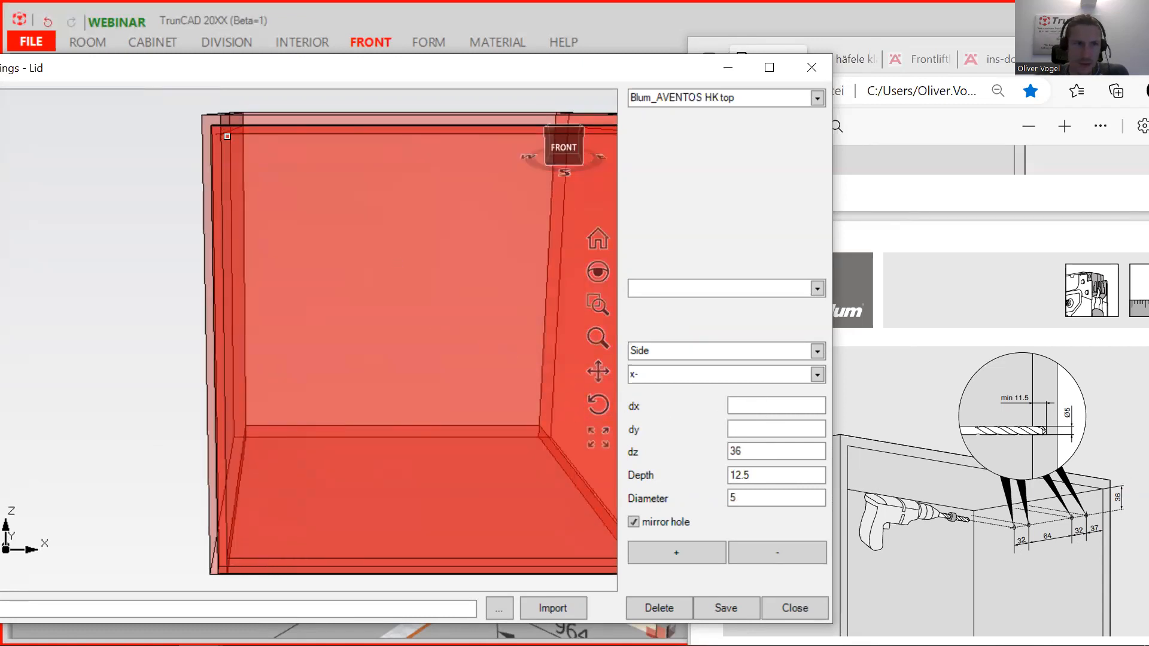
{"action": "middle_click_drag", "start_coordinate": [226, 133], "coordinate": [236, 139]}
{"action": "scroll", "coordinate": [242, 142], "scroll_direction": "up", "scroll_amount": 3}
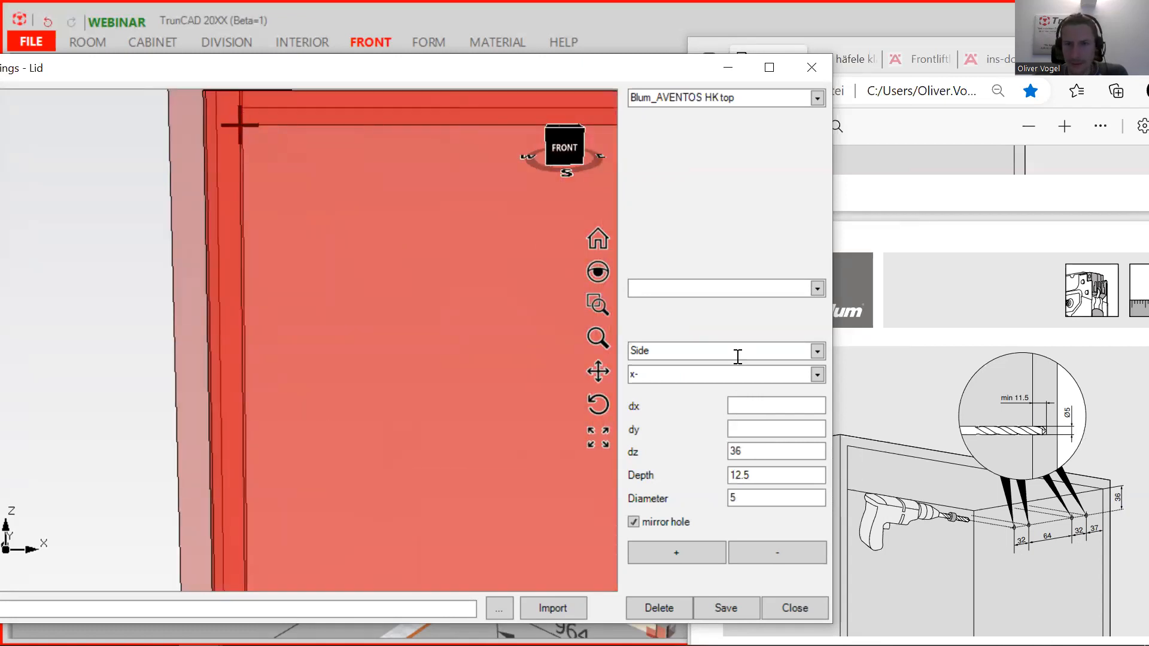
{"action": "left_click", "coordinate": [753, 404]}
{"action": "type", "text": "0"}
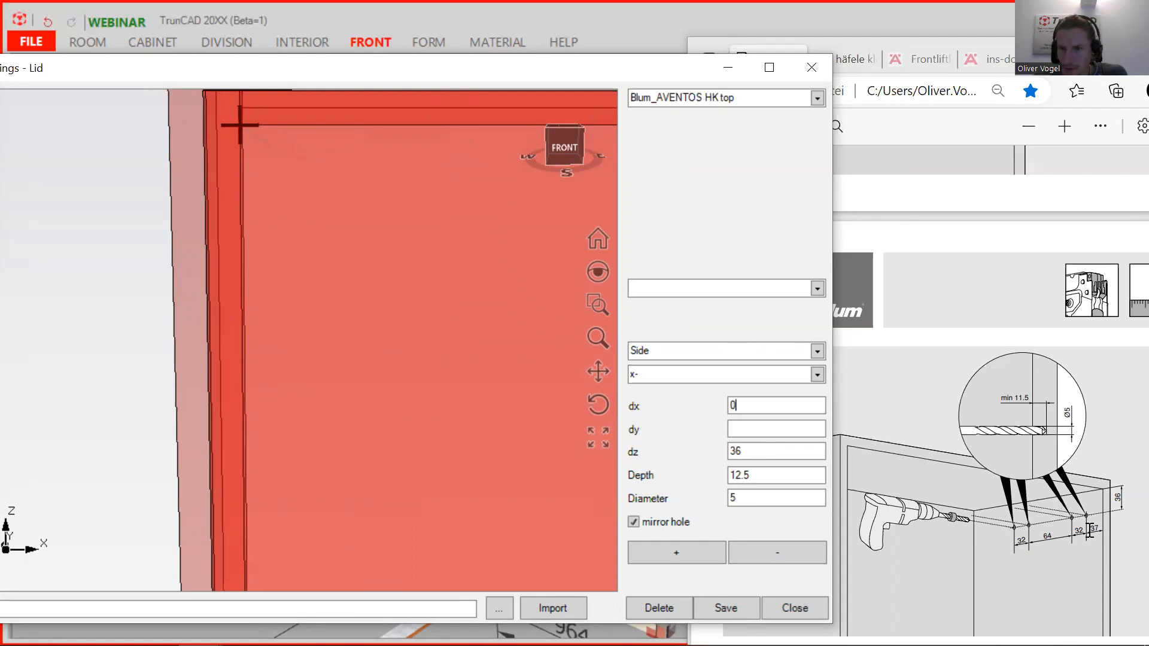
Check the y-axis orientation on the cabinet's side and set the hole's dy to -37.
{"action": "middle_click_drag", "start_coordinate": [303, 260], "coordinate": [441, 264]}
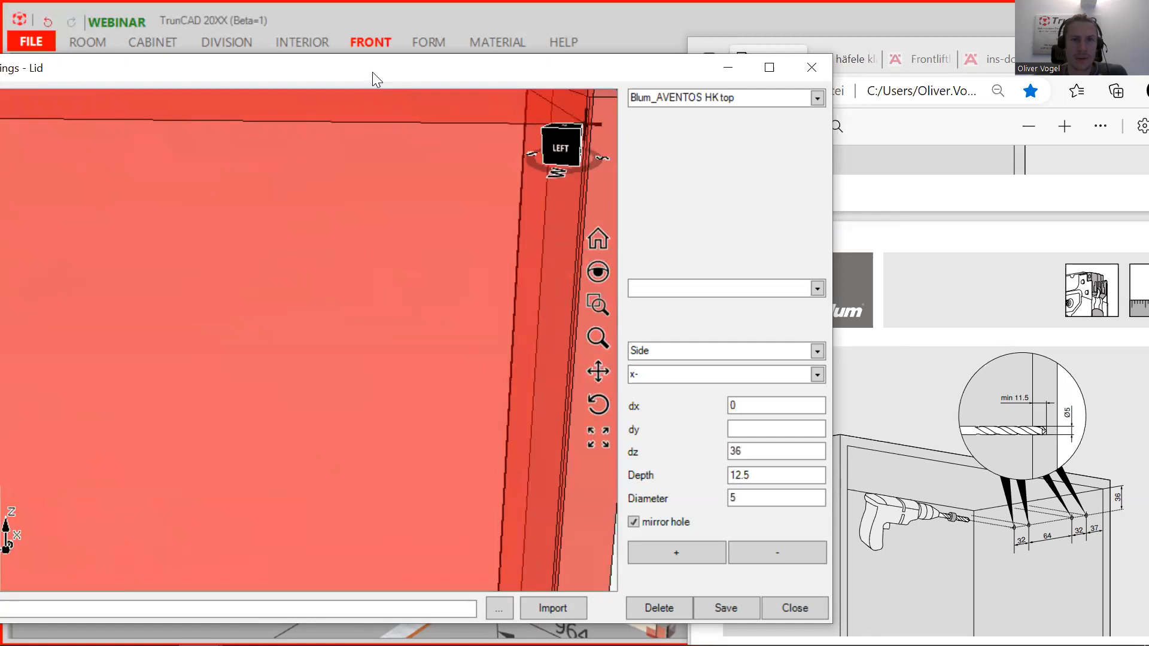
{"action": "left_click_drag", "start_coordinate": [378, 73], "coordinate": [414, 73]}
{"action": "middle_click_drag", "start_coordinate": [366, 314], "coordinate": [392, 316]}
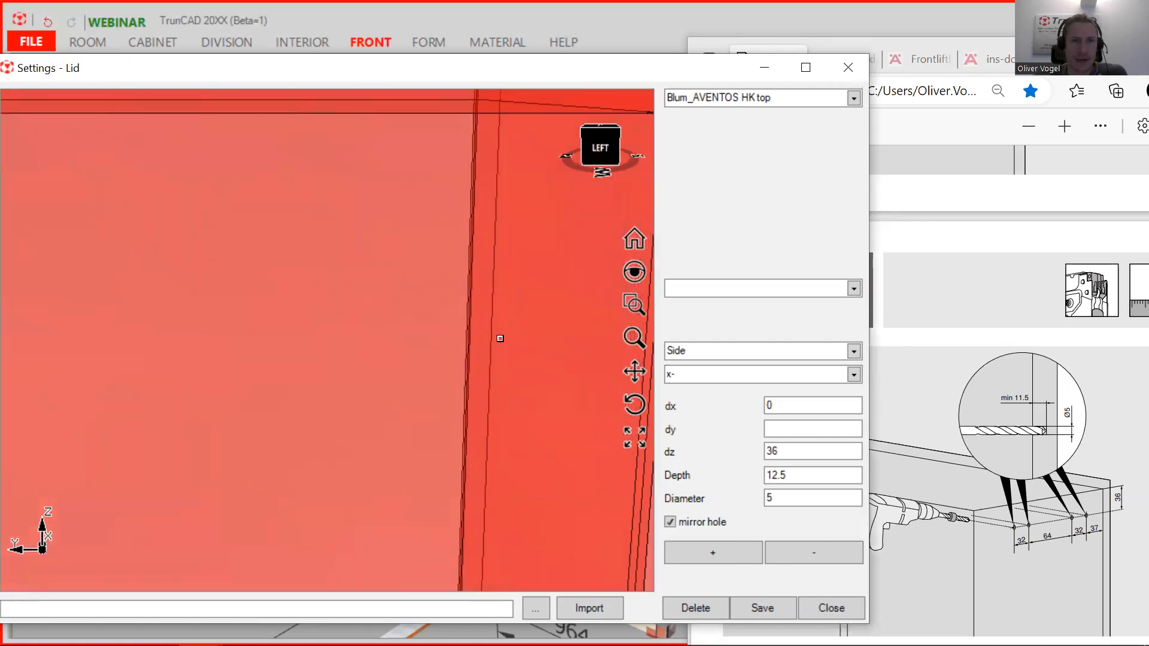
{"action": "scroll", "coordinate": [506, 333], "scroll_direction": "down", "scroll_amount": 5}
{"action": "middle_click_drag", "start_coordinate": [551, 280], "coordinate": [536, 277]}
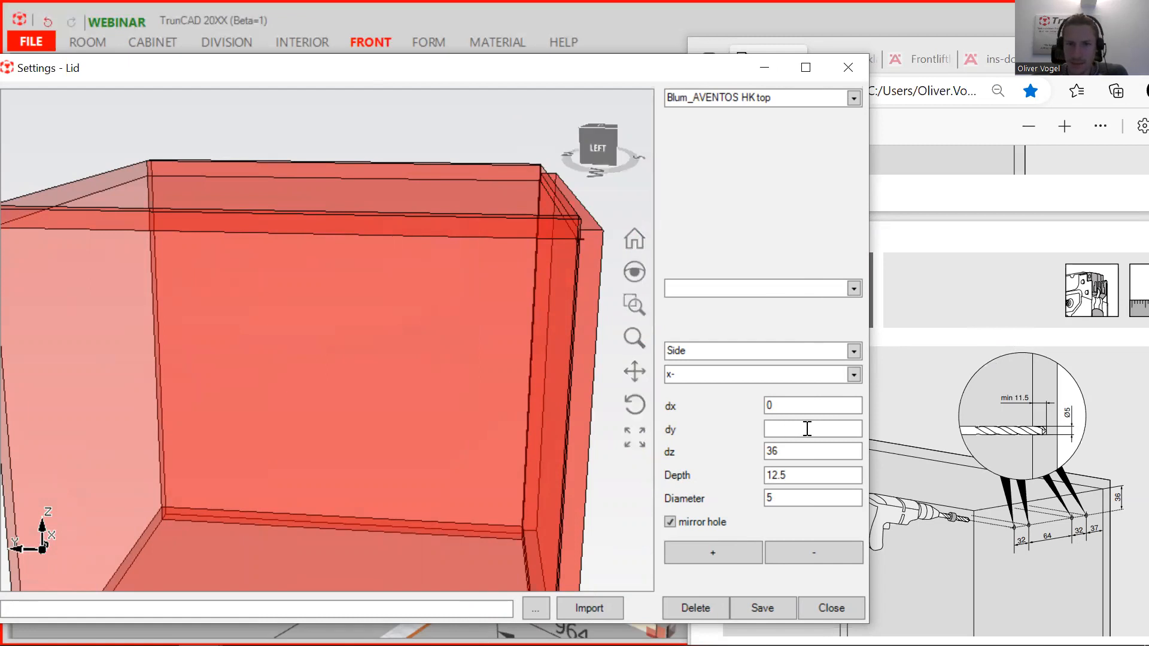
{"action": "type", "text": "-"}
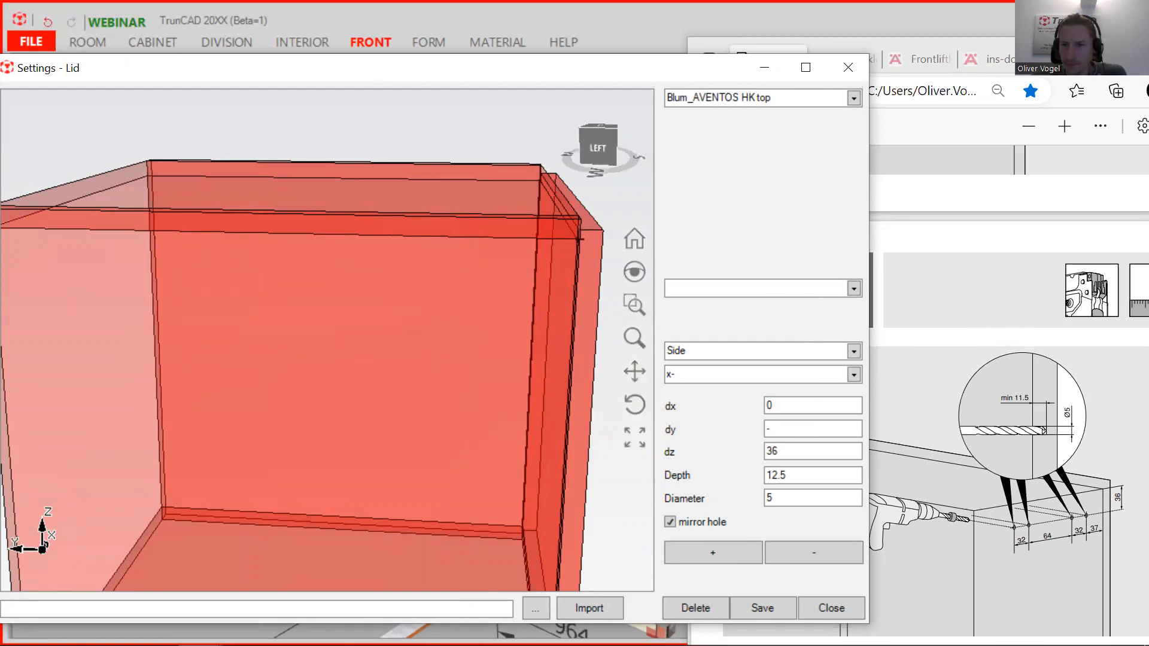
{"action": "type", "text": "37"}
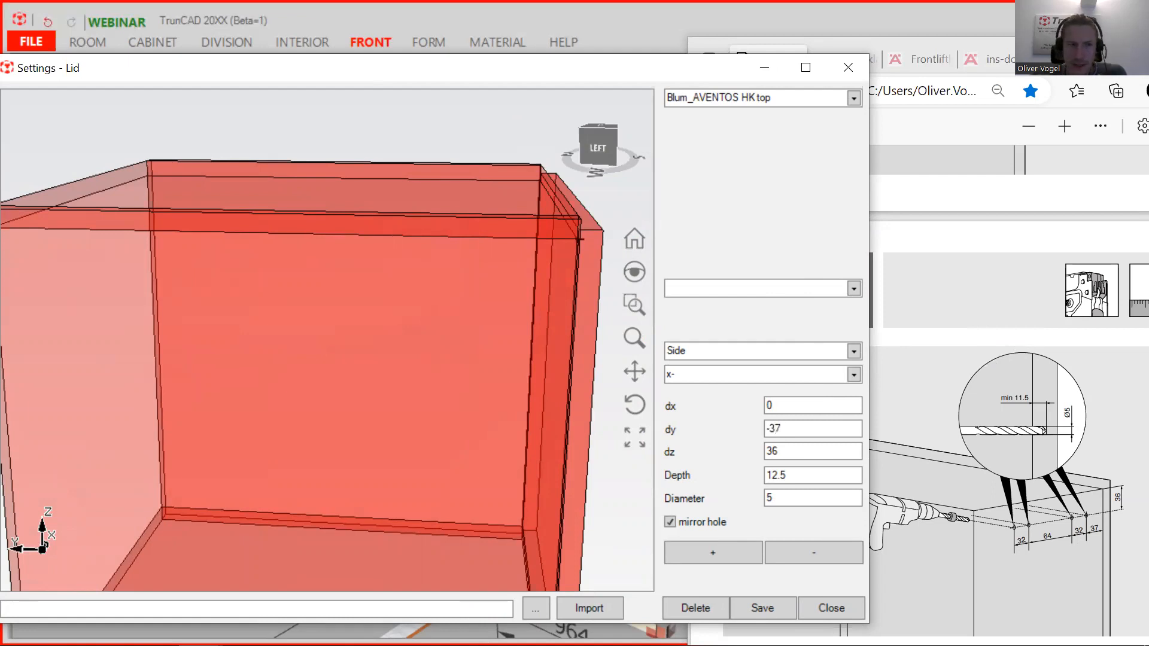
Change the side hole's dz to -36, keeping the mirror hole option on.
{"action": "left_click", "coordinate": [766, 451]}
{"action": "type", "text": "-"}
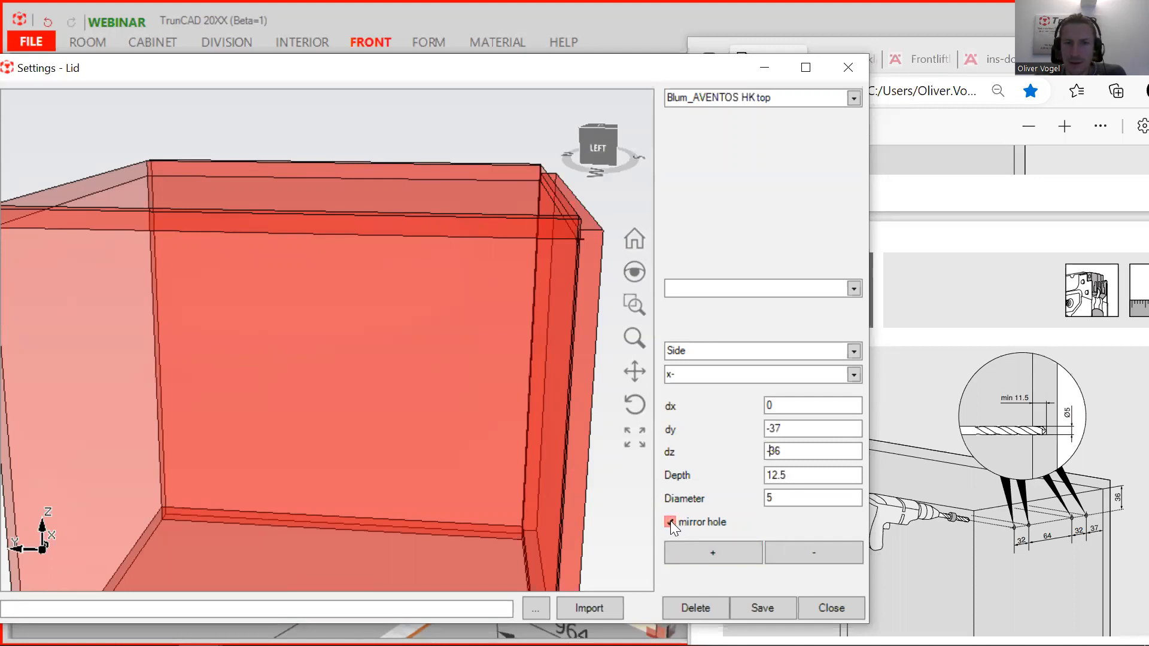
{"action": "middle_click_drag", "start_coordinate": [462, 247], "coordinate": [450, 251]}
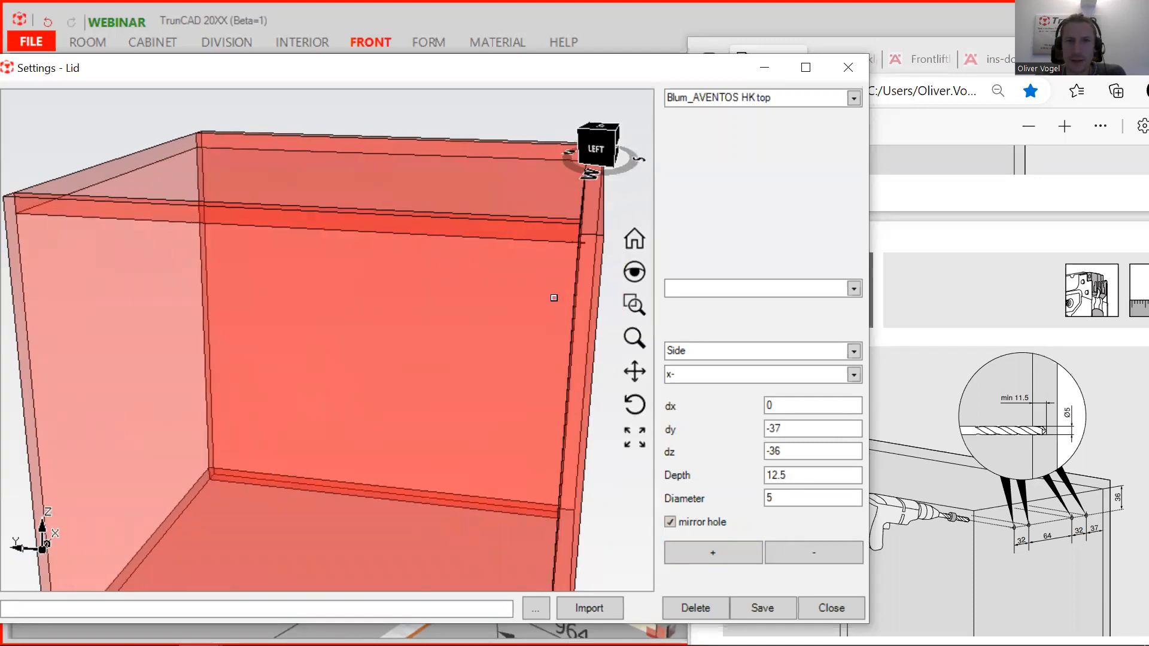
Add the side hole with dy -37 to the model and check its position relative to the cabinet's front.
{"action": "left_click", "coordinate": [697, 552]}
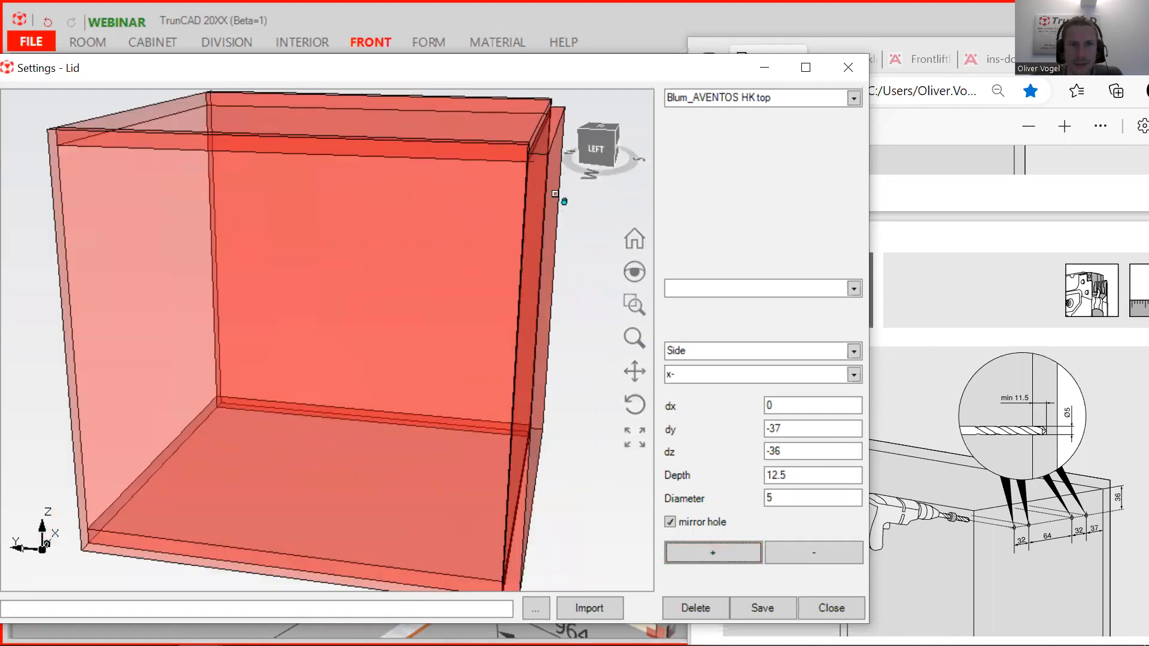
{"action": "scroll", "coordinate": [575, 206], "scroll_direction": "up", "scroll_amount": 3}
{"action": "scroll", "coordinate": [576, 207], "scroll_direction": "down", "scroll_amount": 2}
{"action": "scroll", "coordinate": [576, 207], "scroll_direction": "down", "scroll_amount": 1}
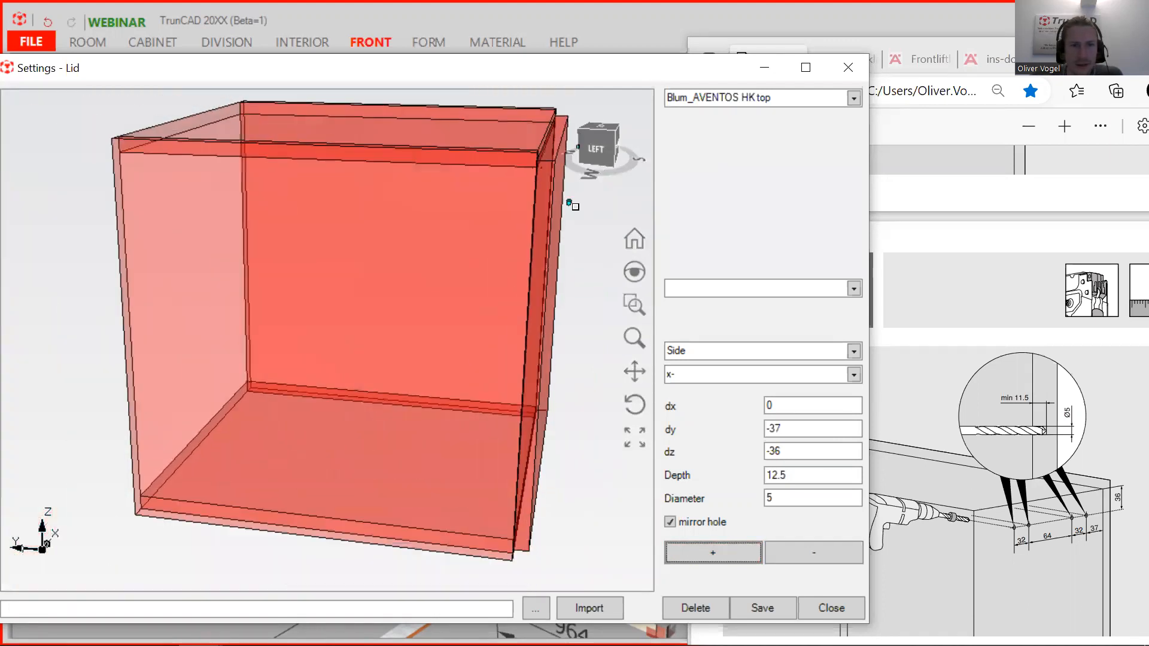
{"action": "scroll", "coordinate": [538, 155], "scroll_direction": "up", "scroll_amount": 2}
Set dy to 37 and add a mirrored side hole with these values.
{"action": "double_click", "coordinate": [774, 426]}
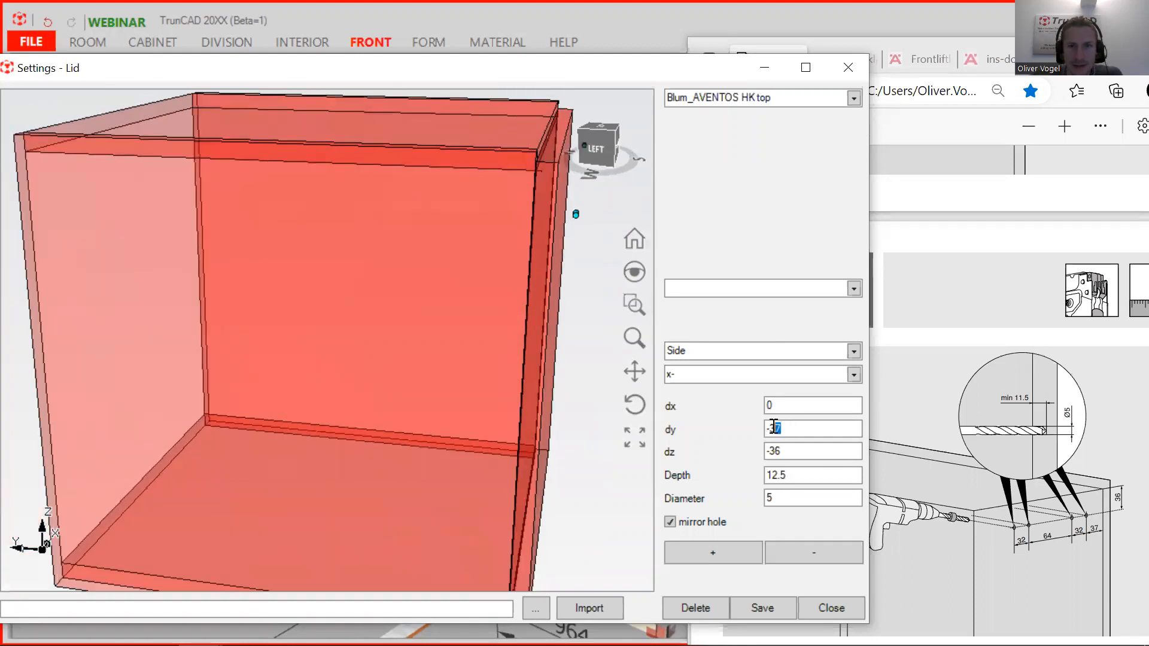
{"action": "type", "text": "37"}
{"action": "left_click", "coordinate": [704, 556]}
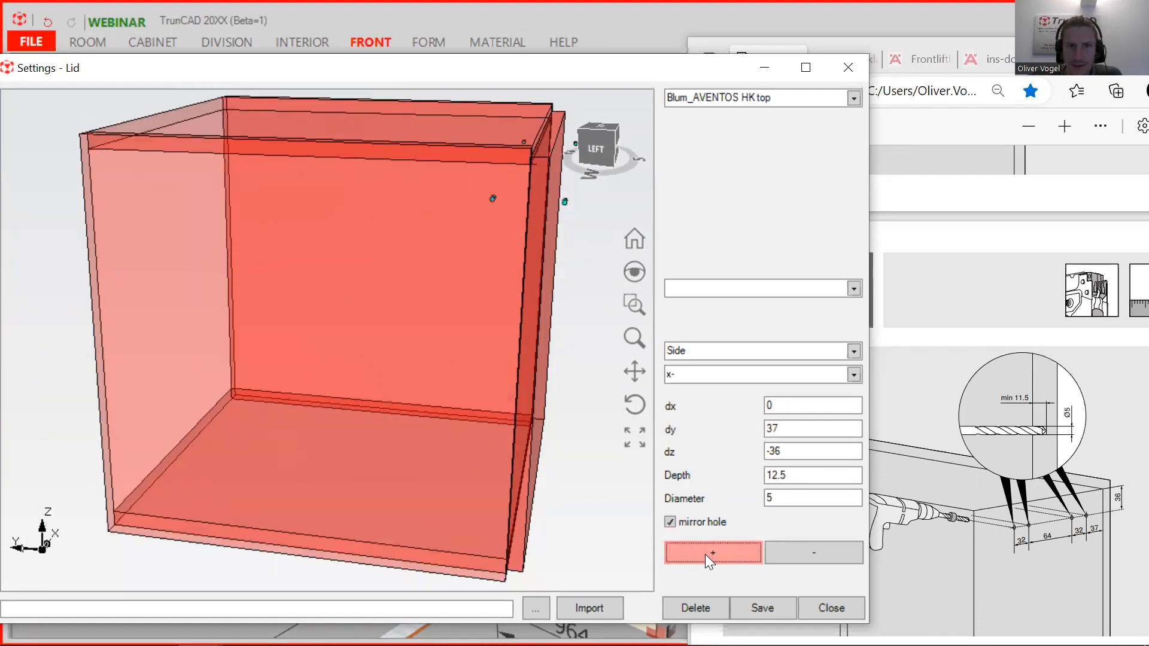
{"action": "scroll", "coordinate": [501, 178], "scroll_direction": "up", "scroll_amount": 2}
{"action": "scroll", "coordinate": [502, 180], "scroll_direction": "down", "scroll_amount": 1}
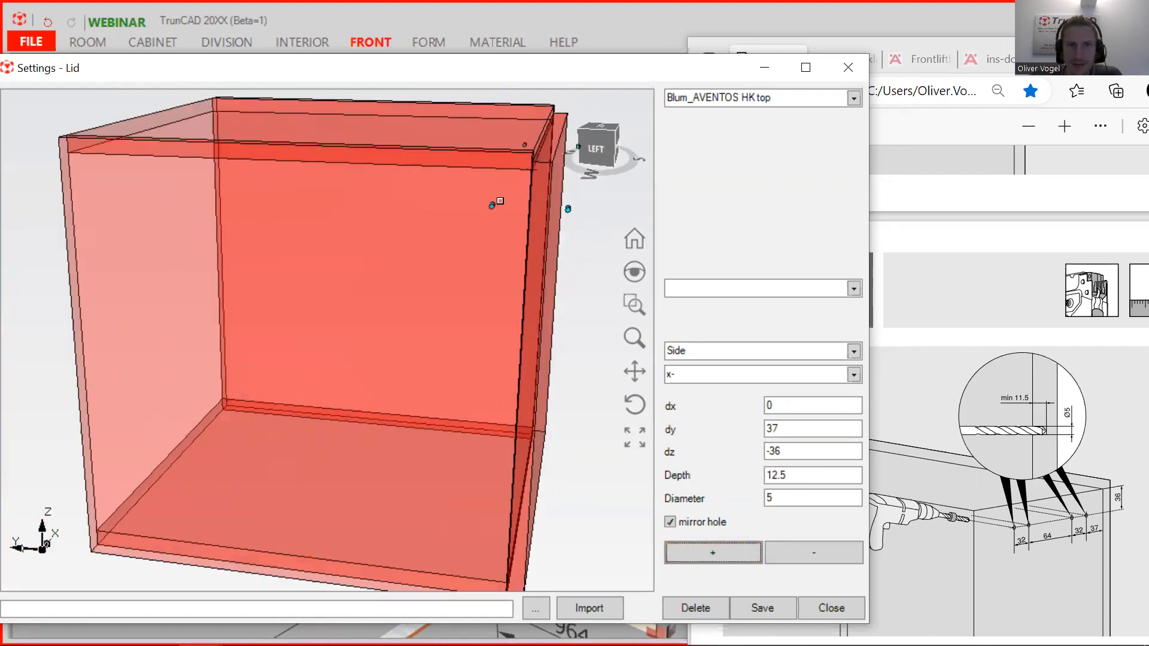
Select the wrongly placed hole with dy -37 in front of the side panel and remove it.
{"action": "middle_click_drag", "start_coordinate": [537, 158], "coordinate": [477, 159]}
{"action": "scroll", "coordinate": [518, 179], "scroll_direction": "down", "scroll_amount": 3}
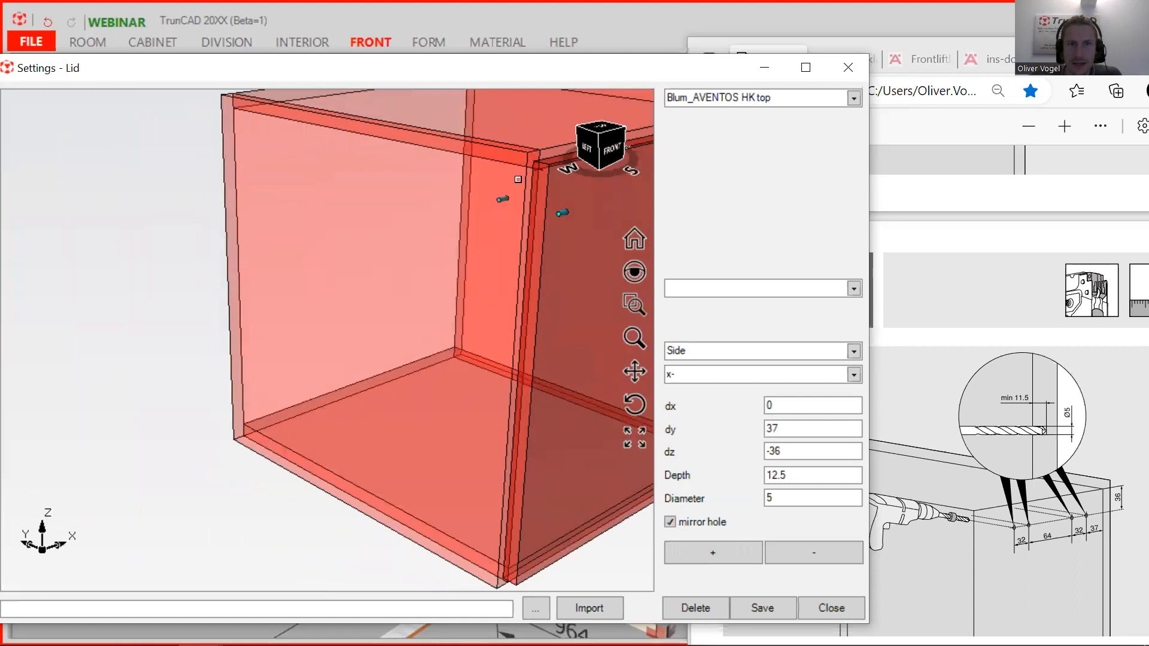
{"action": "left_click", "coordinate": [634, 382]}
{"action": "left_click_drag", "start_coordinate": [558, 229], "coordinate": [421, 344]}
{"action": "scroll", "coordinate": [469, 308], "scroll_direction": "up", "scroll_amount": 1}
{"action": "middle_click_drag", "start_coordinate": [469, 307], "coordinate": [503, 307]}
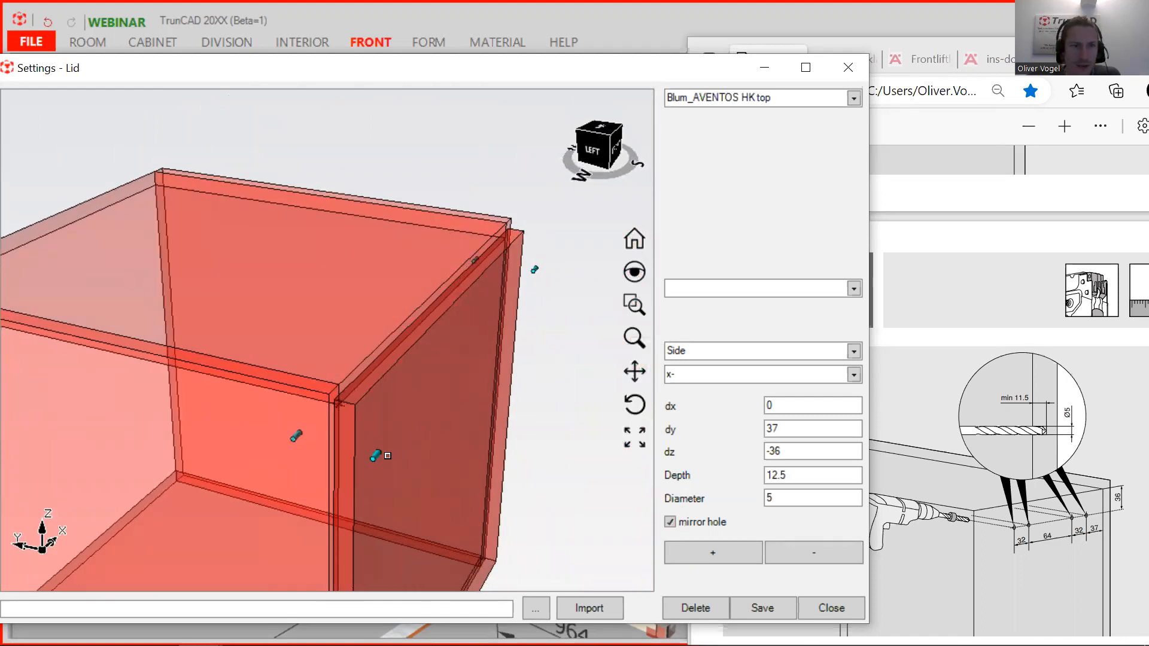
{"action": "left_click", "coordinate": [376, 456]}
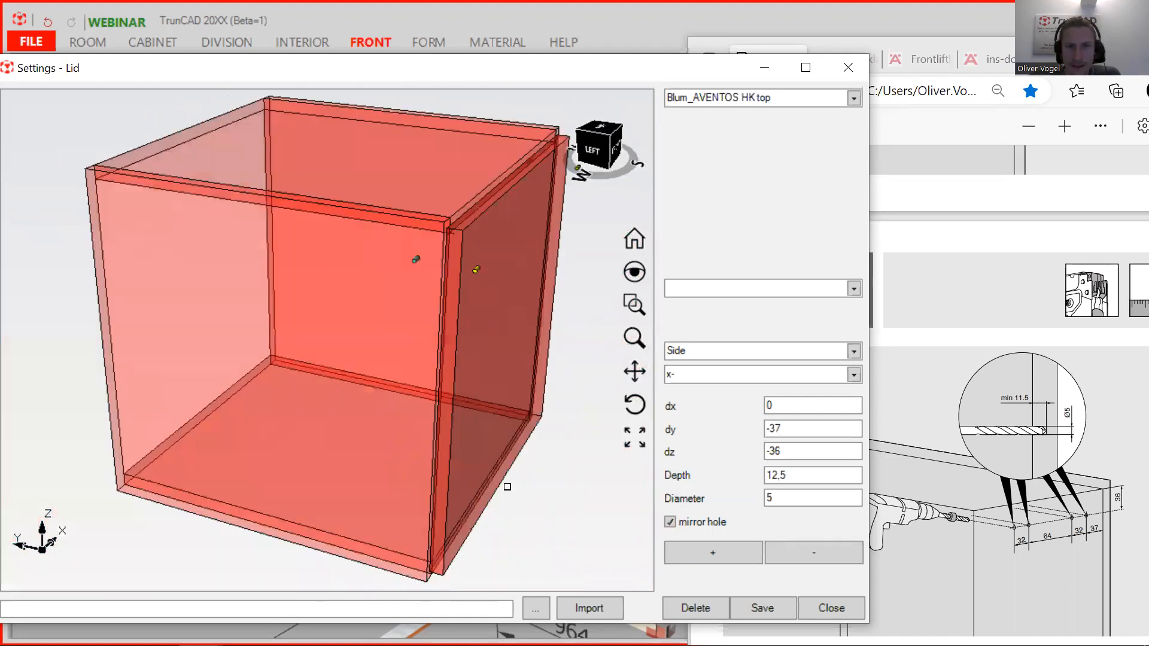
{"action": "left_click", "coordinate": [802, 553]}
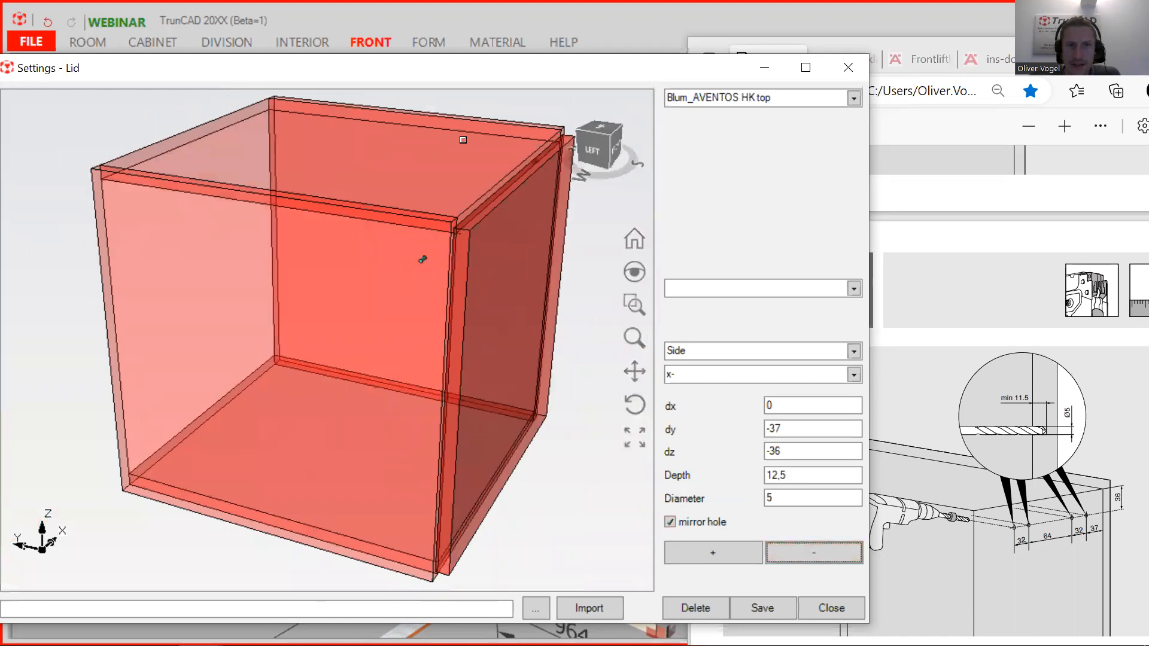
Load the values of the remaining side hole and add a second hole from them with dy 69.
{"action": "scroll", "coordinate": [528, 105], "scroll_direction": "up", "scroll_amount": 3}
{"action": "middle_click_drag", "start_coordinate": [503, 234], "coordinate": [522, 229]}
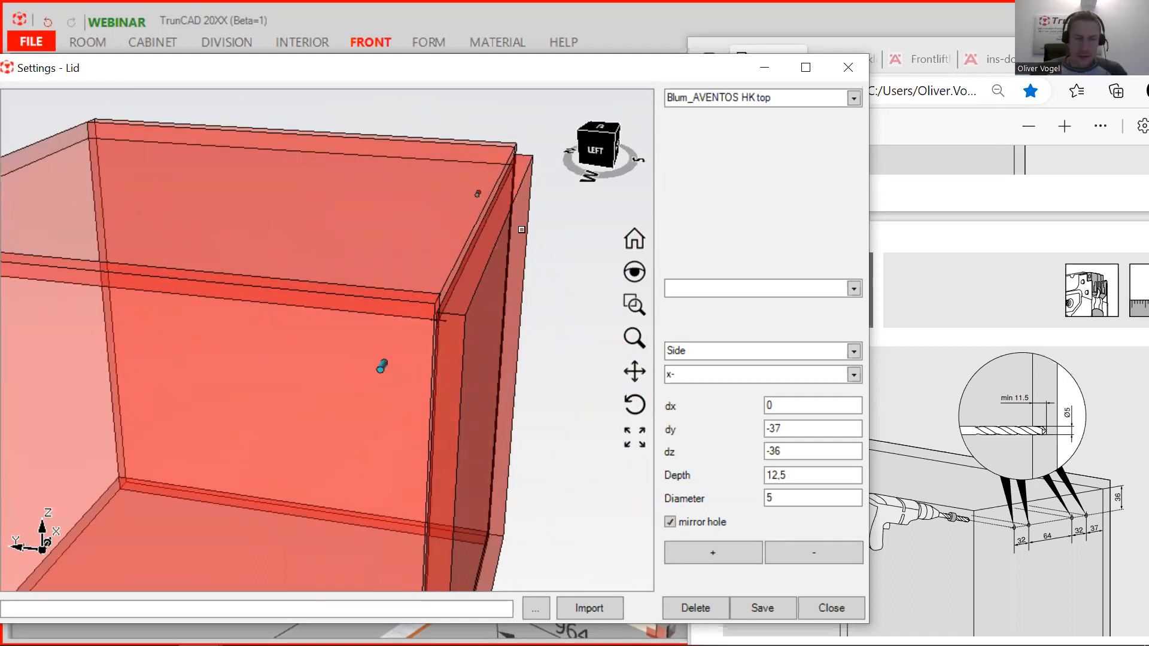
{"action": "left_click", "coordinate": [385, 366]}
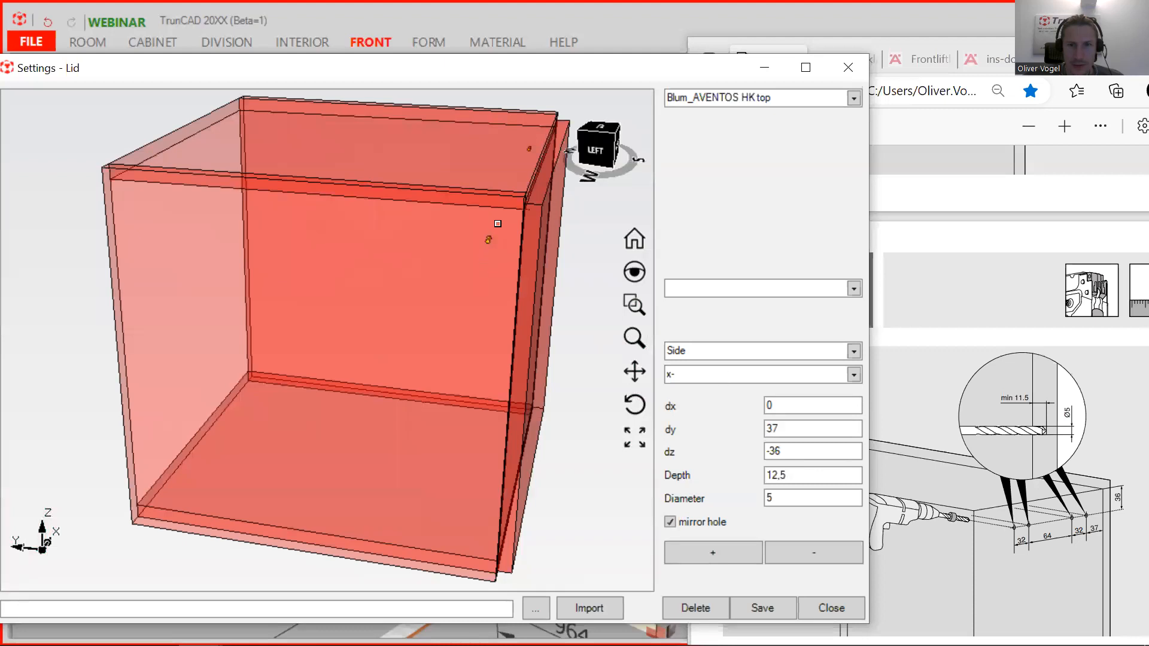
{"action": "scroll", "coordinate": [503, 236], "scroll_direction": "up", "scroll_amount": 5}
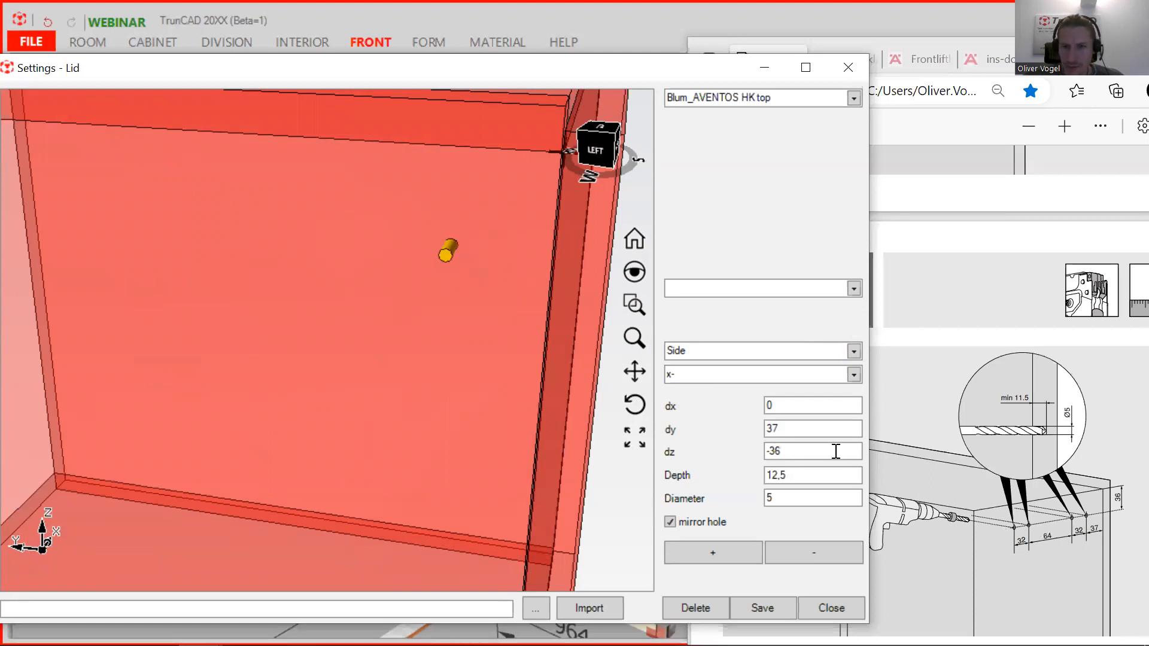
{"action": "left_click_drag", "start_coordinate": [787, 429], "coordinate": [744, 425]}
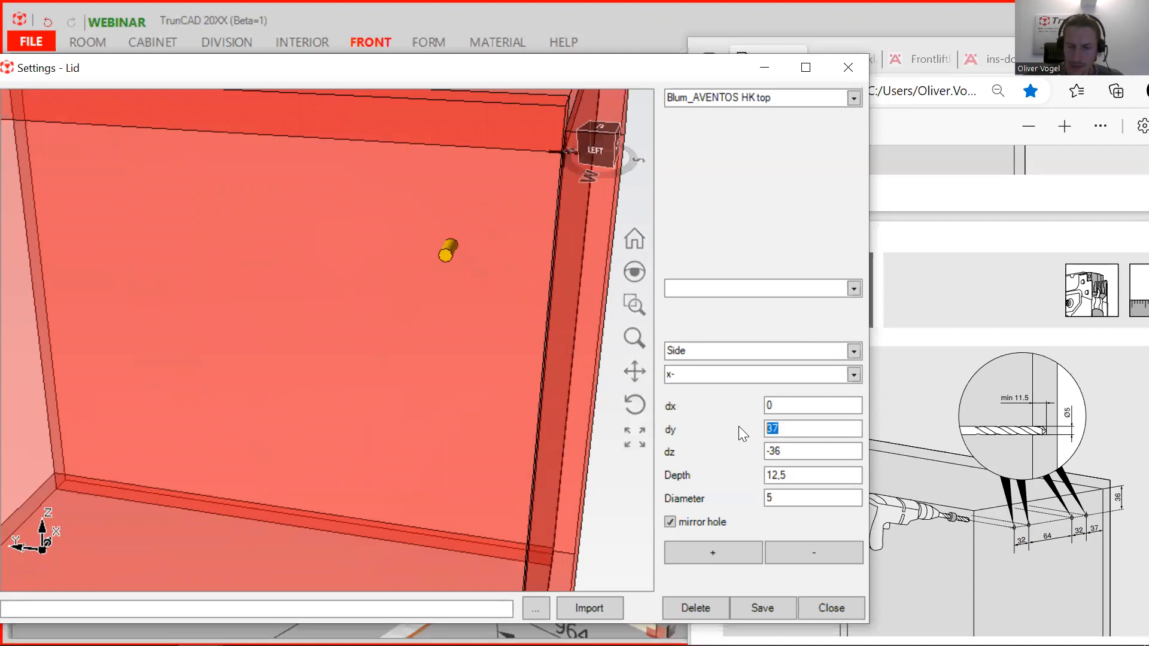
{"action": "type", "text": "69"}
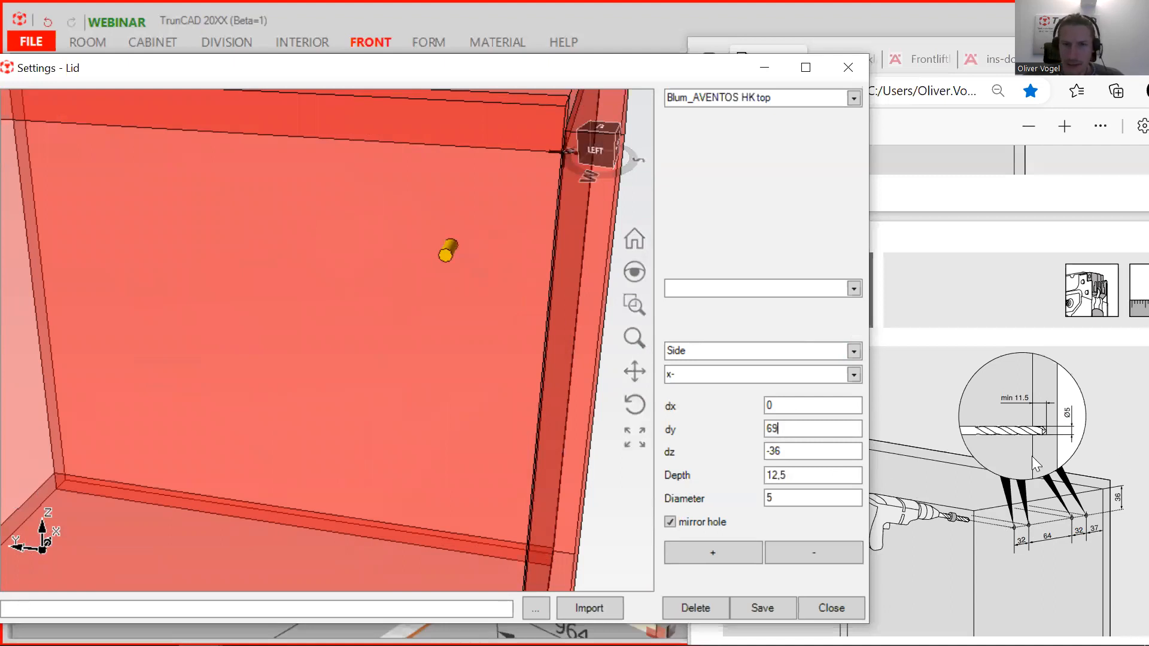
{"action": "left_click", "coordinate": [685, 552]}
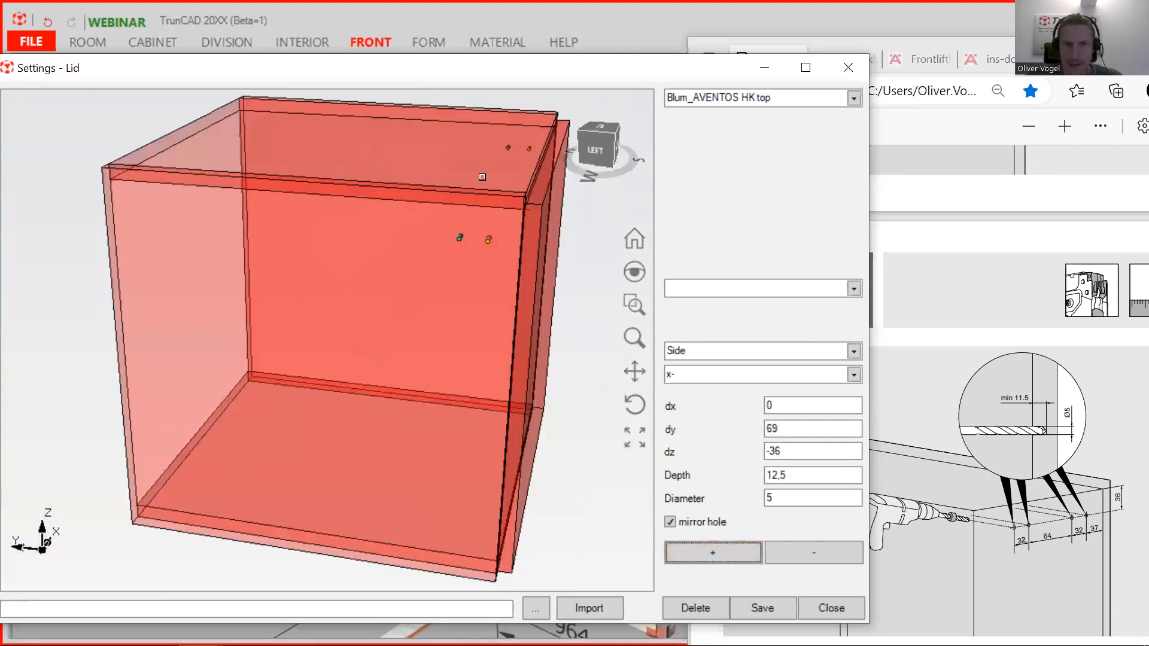
Add two more mirrored side holes with otherwise the same values, one with dy 133 and one with dy 165.
{"action": "scroll", "coordinate": [482, 178], "scroll_direction": "up", "scroll_amount": 2}
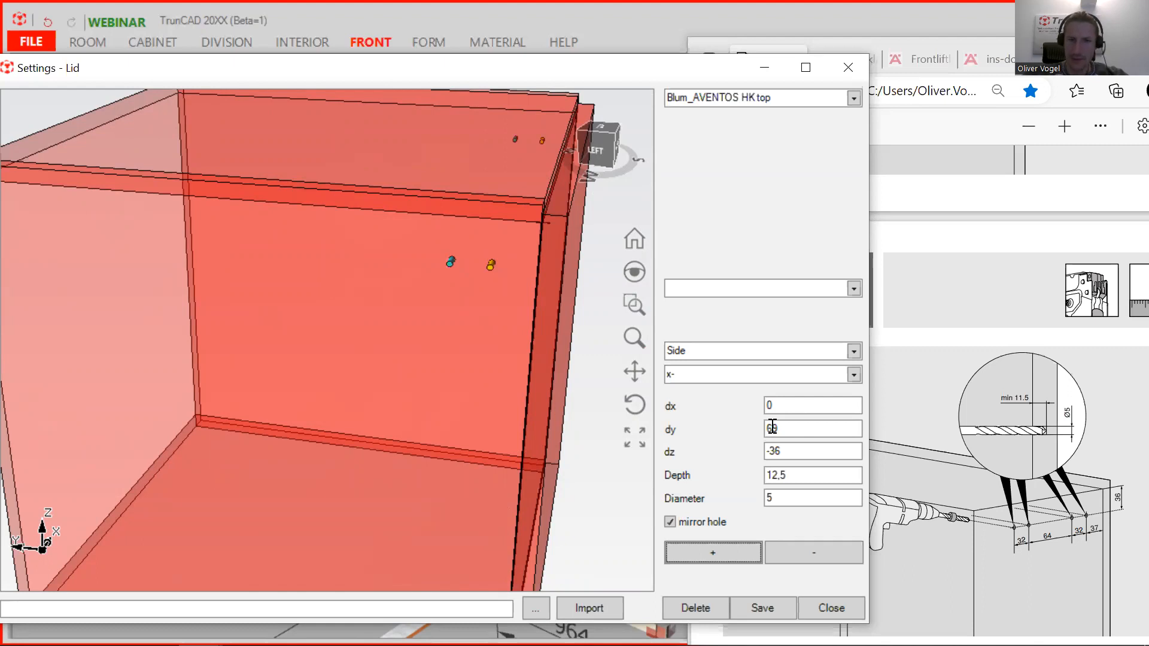
{"action": "left_click_drag", "start_coordinate": [789, 427], "coordinate": [749, 428]}
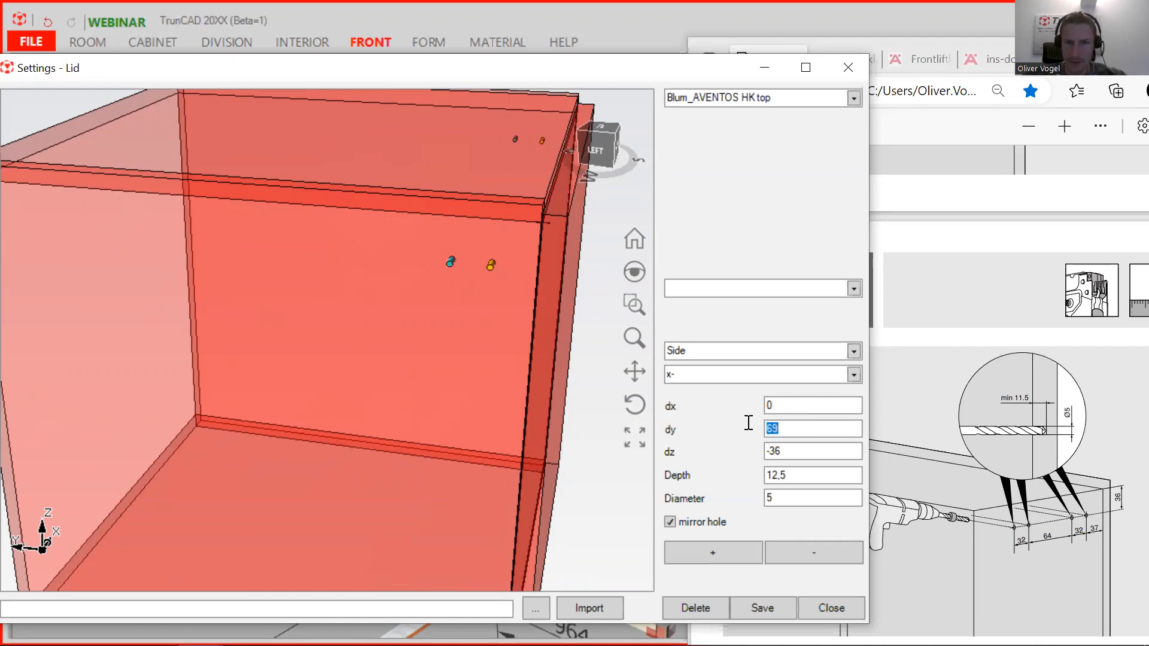
{"action": "type", "text": "133"}
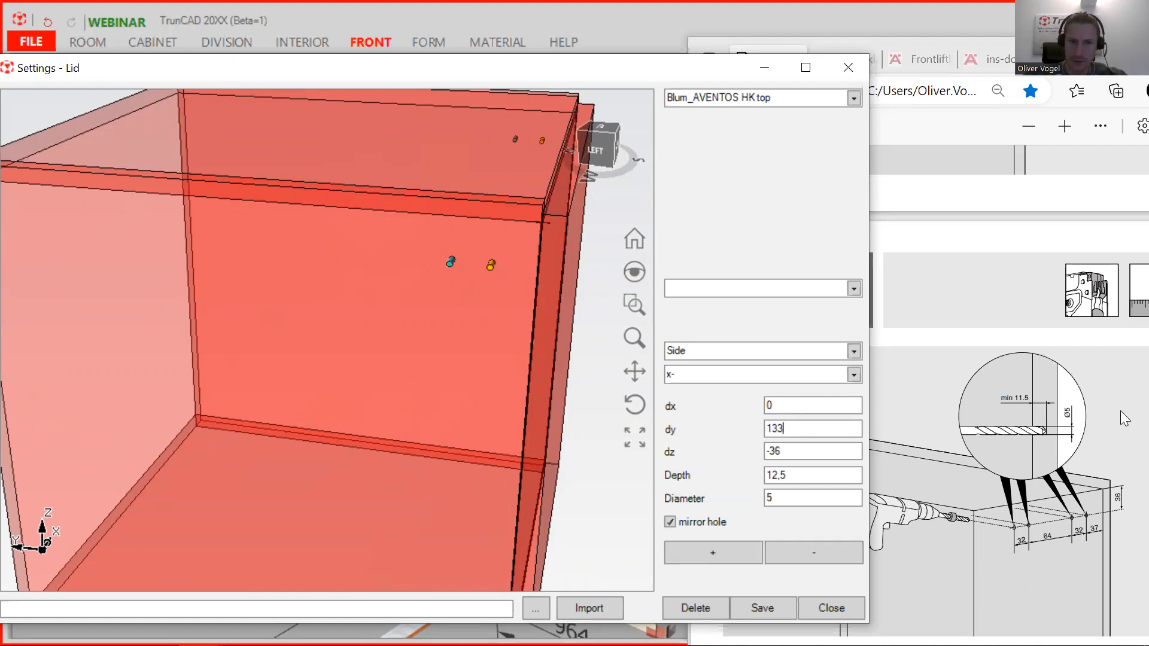
{"action": "left_click", "coordinate": [732, 555]}
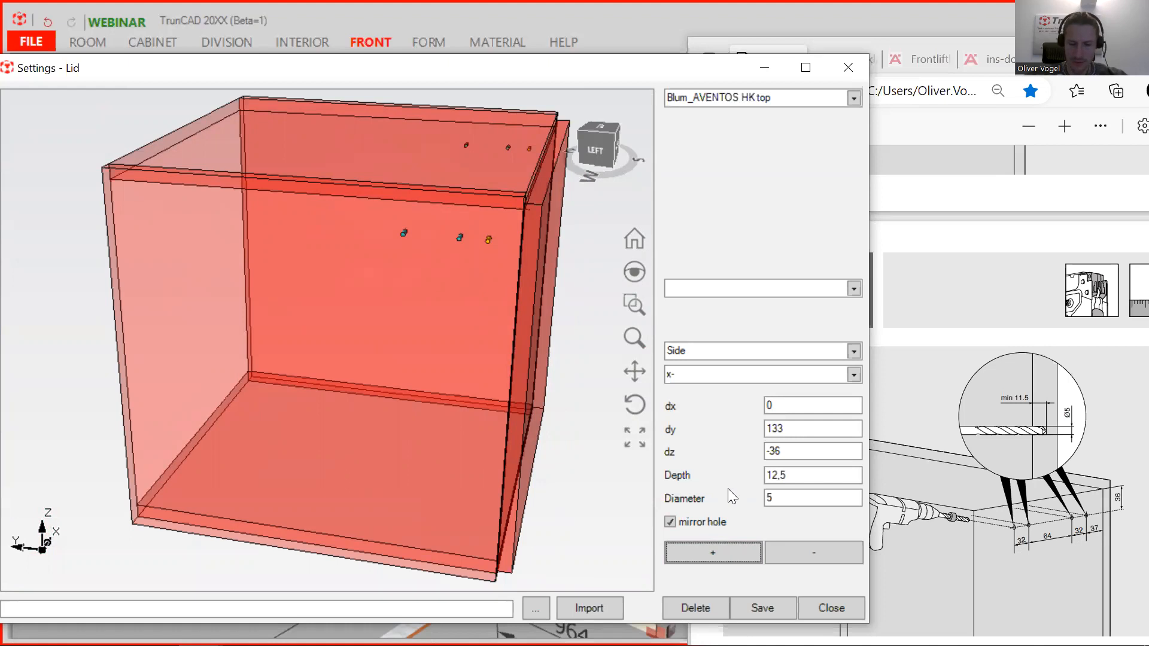
{"action": "left_click_drag", "start_coordinate": [793, 430], "coordinate": [773, 428]}
{"action": "type", "text": "65"}
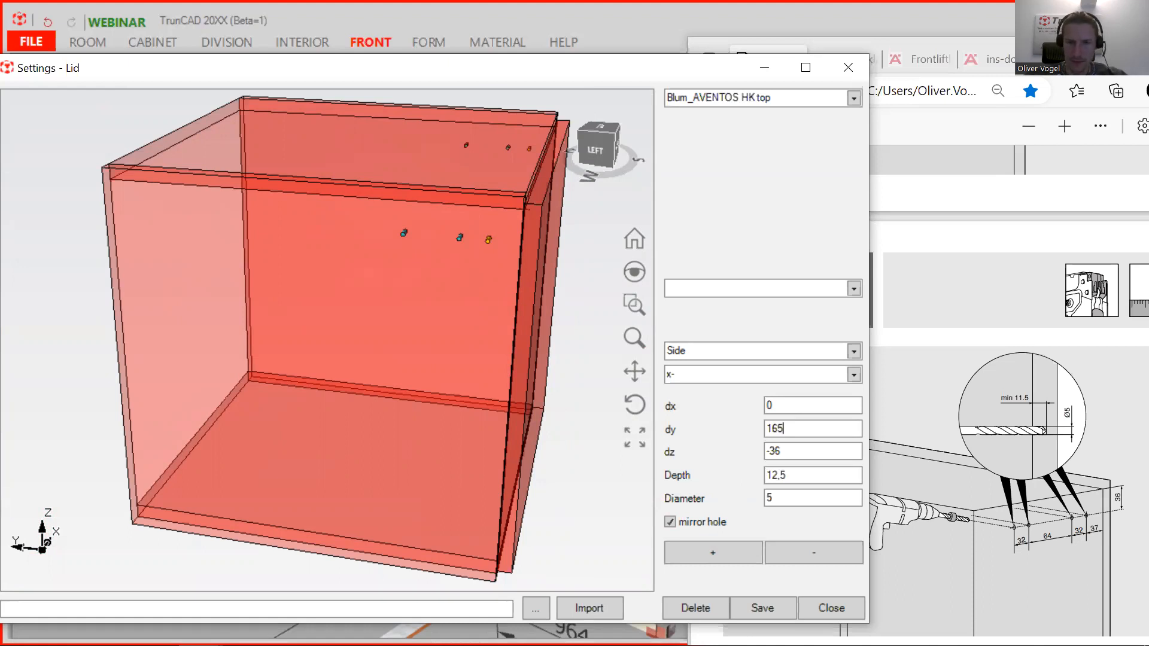
{"action": "left_click", "coordinate": [726, 554]}
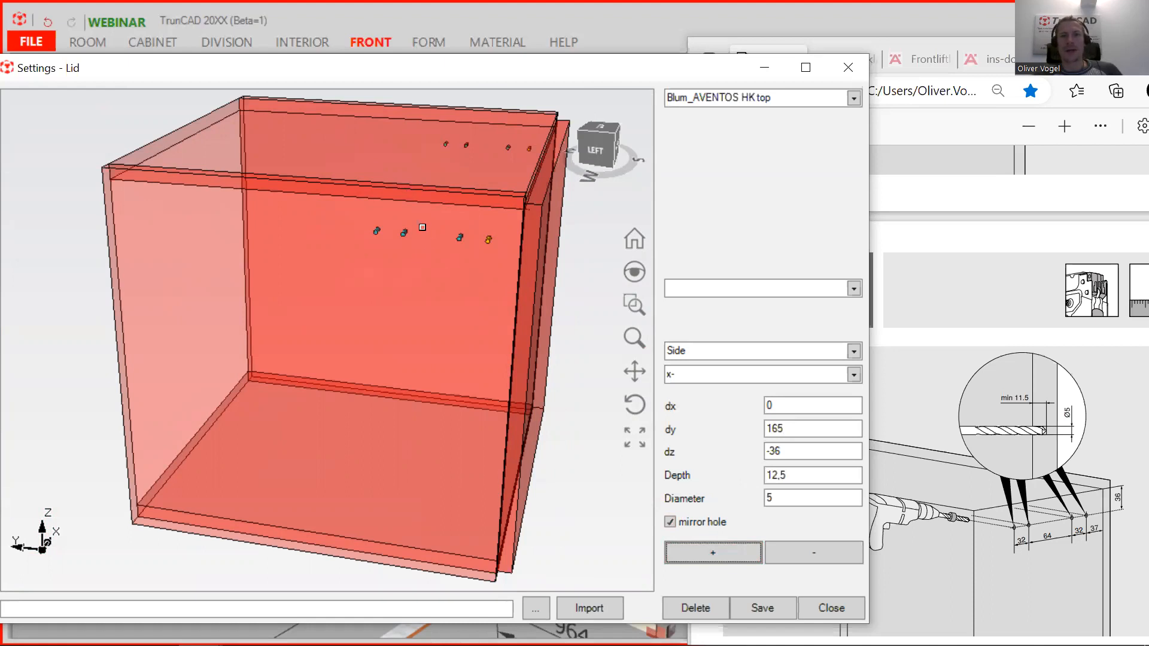
Switch the part to drill from Side to Front and inspect the reference point at the front's upper corner.
{"action": "middle_click_drag", "start_coordinate": [457, 228], "coordinate": [378, 242]}
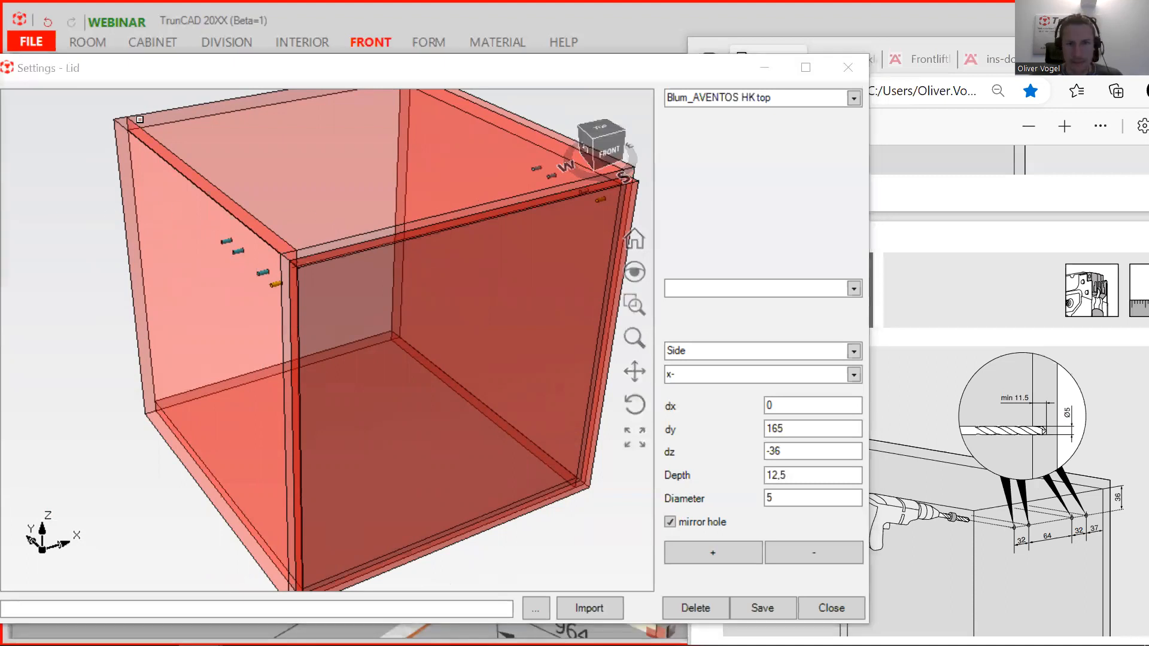
{"action": "scroll", "coordinate": [313, 268], "scroll_direction": "up", "scroll_amount": 3}
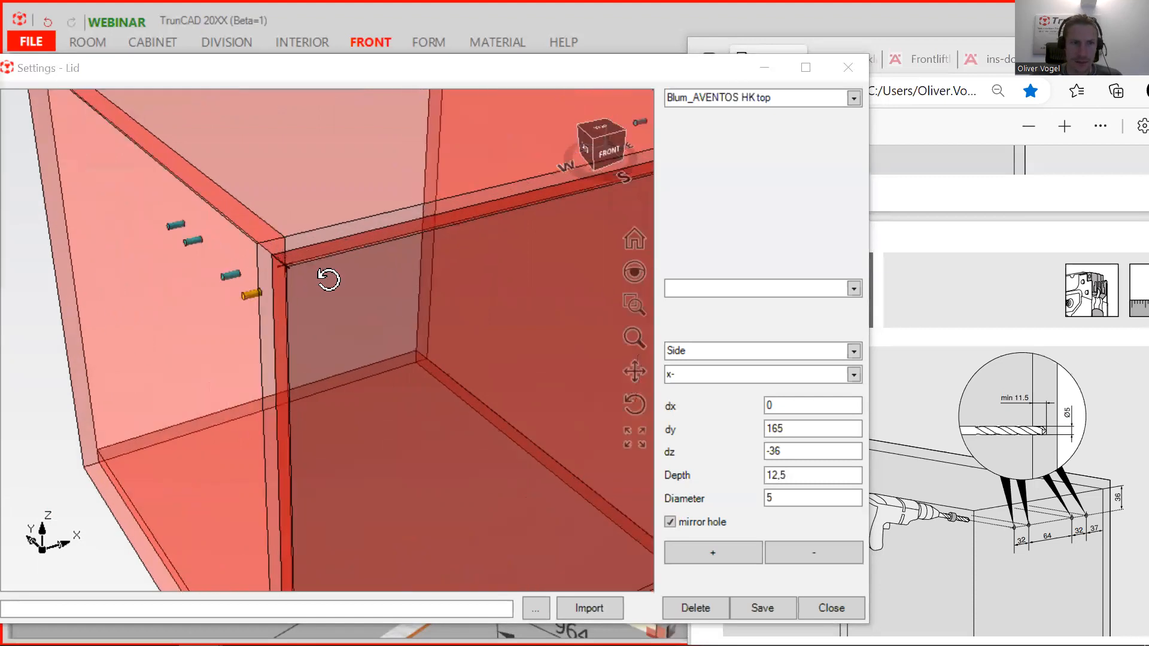
{"action": "middle_click_drag", "start_coordinate": [326, 277], "coordinate": [307, 277]}
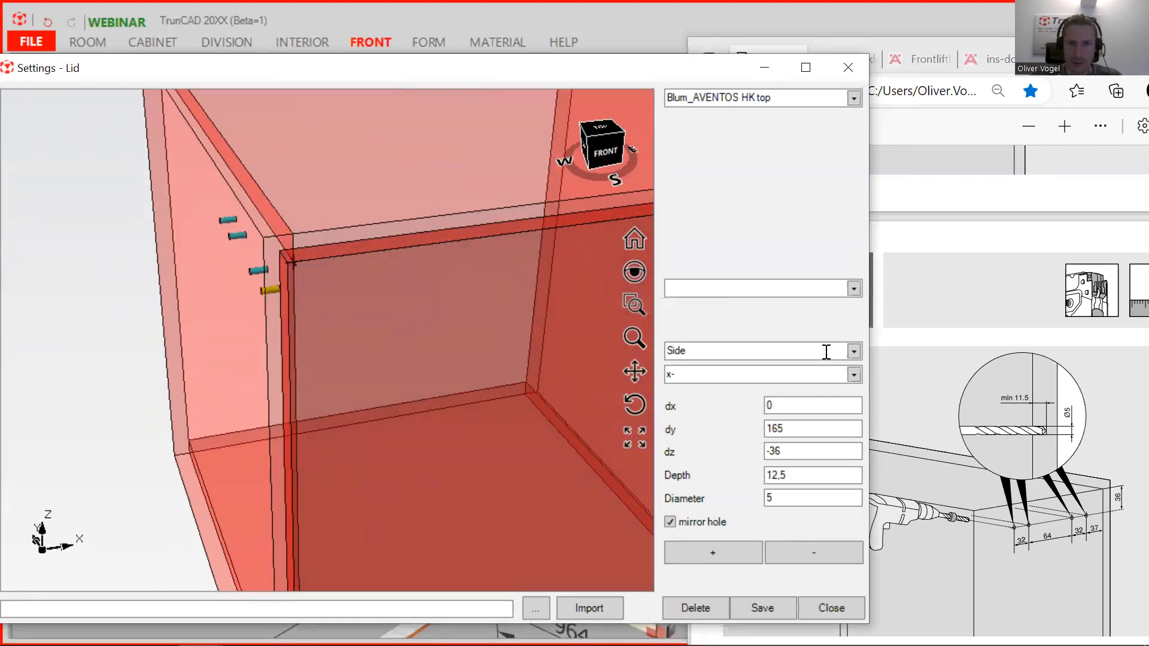
{"action": "left_click", "coordinate": [854, 351]}
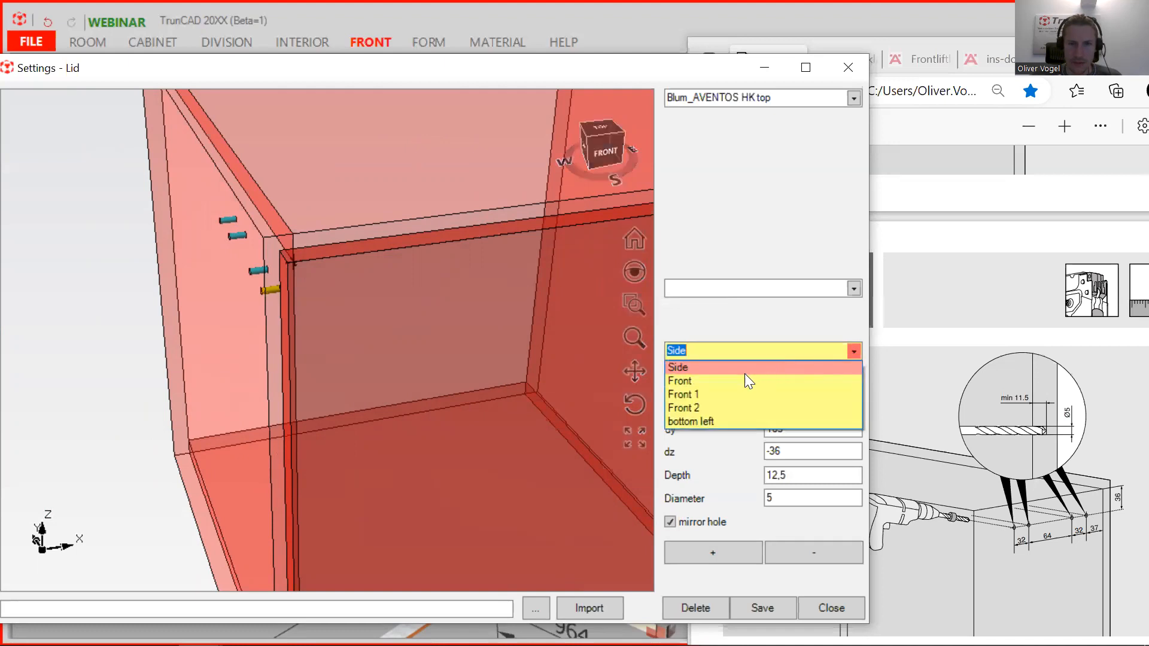
{"action": "left_click", "coordinate": [694, 382]}
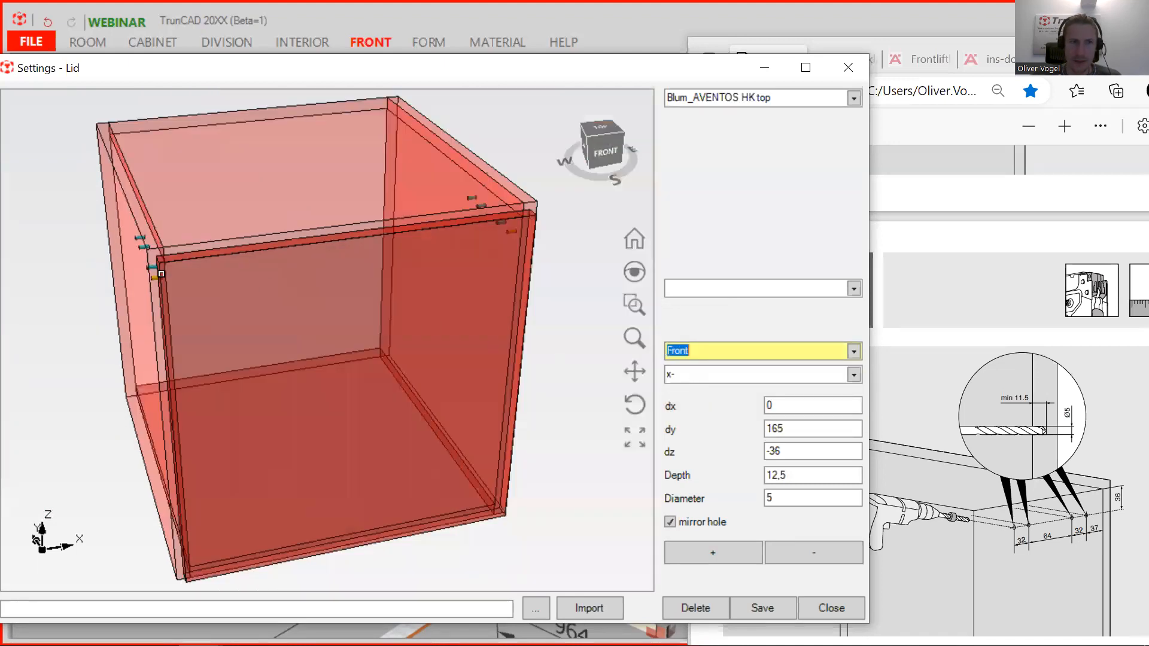
{"action": "middle_click_drag", "start_coordinate": [163, 272], "coordinate": [405, 252]}
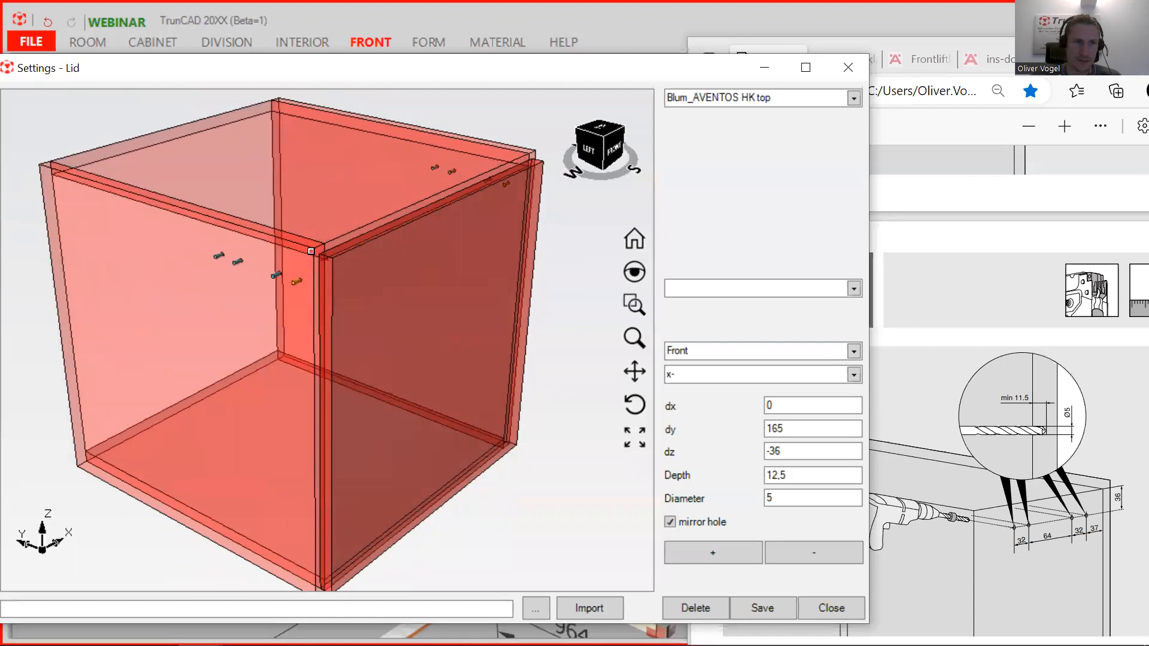
{"action": "scroll", "coordinate": [311, 252], "scroll_direction": "up", "scroll_amount": 5}
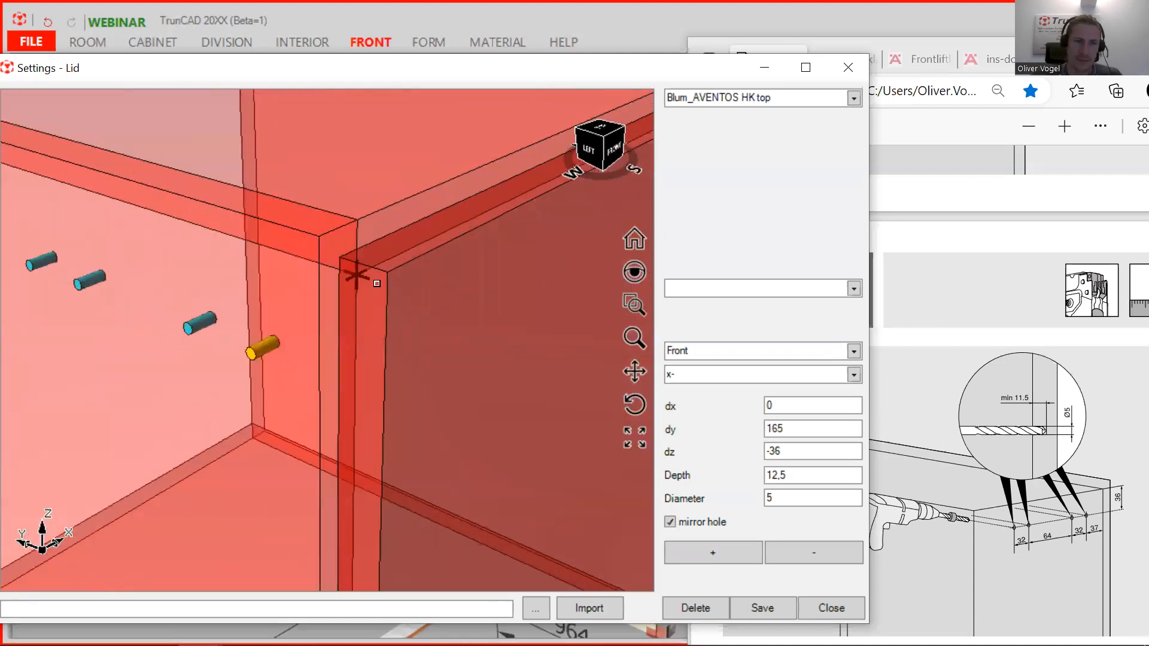
{"action": "scroll", "coordinate": [357, 275], "scroll_direction": "down", "scroll_amount": 6}
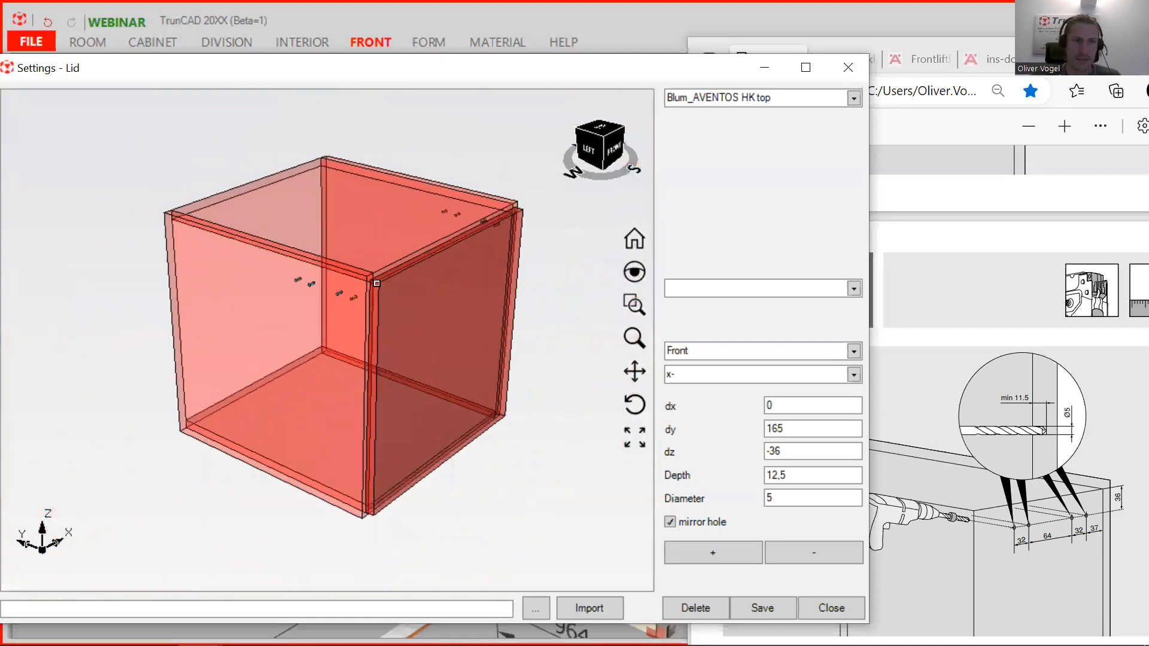
{"action": "left_click_drag", "start_coordinate": [417, 307], "coordinate": [319, 282]}
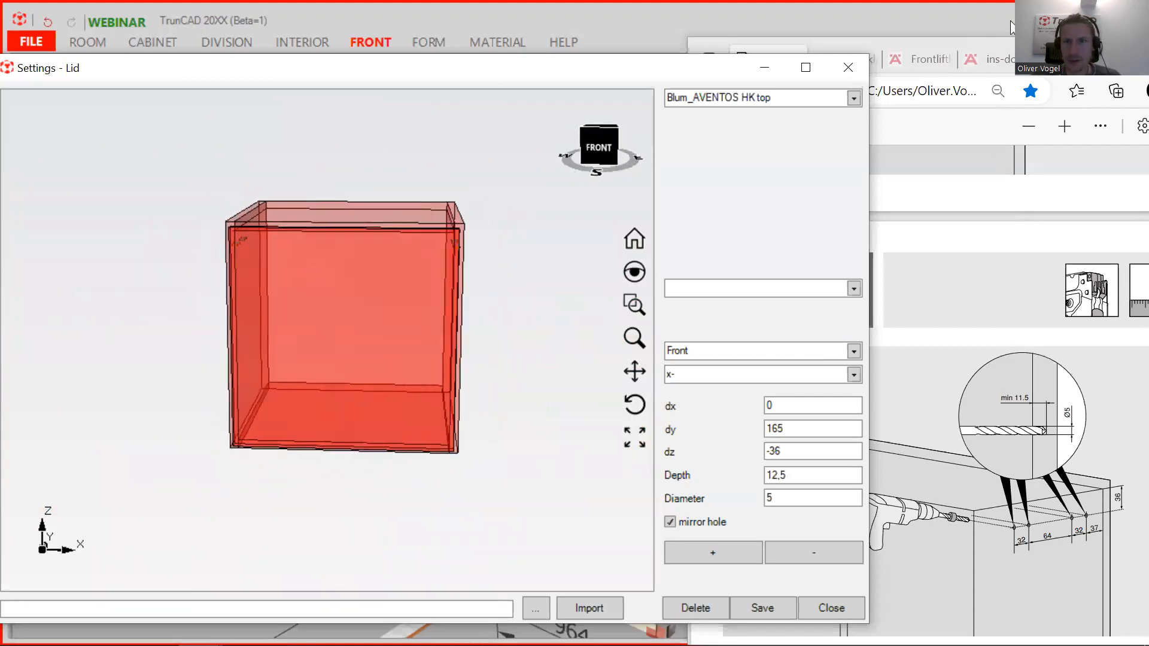
Switch to the Blum AVENTOS HK top manual in the browser and examine the enlarged front drilling dimensions on page 7.
{"action": "left_click", "coordinate": [1001, 158]}
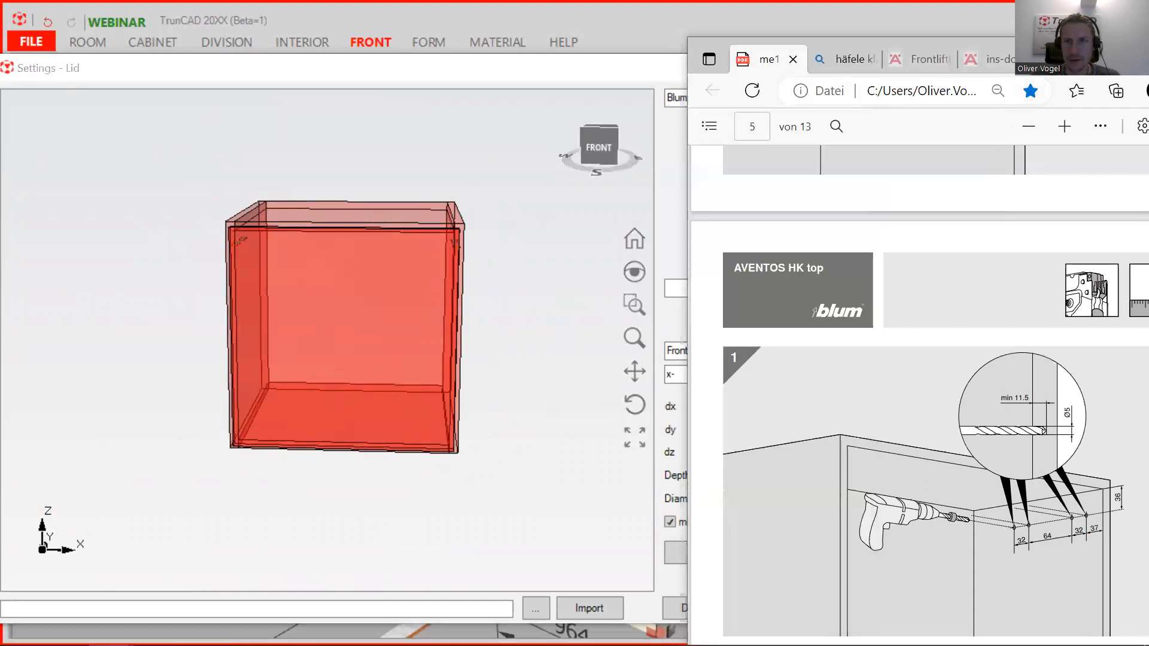
{"action": "scroll", "coordinate": [979, 449], "scroll_direction": "down", "scroll_amount": 10}
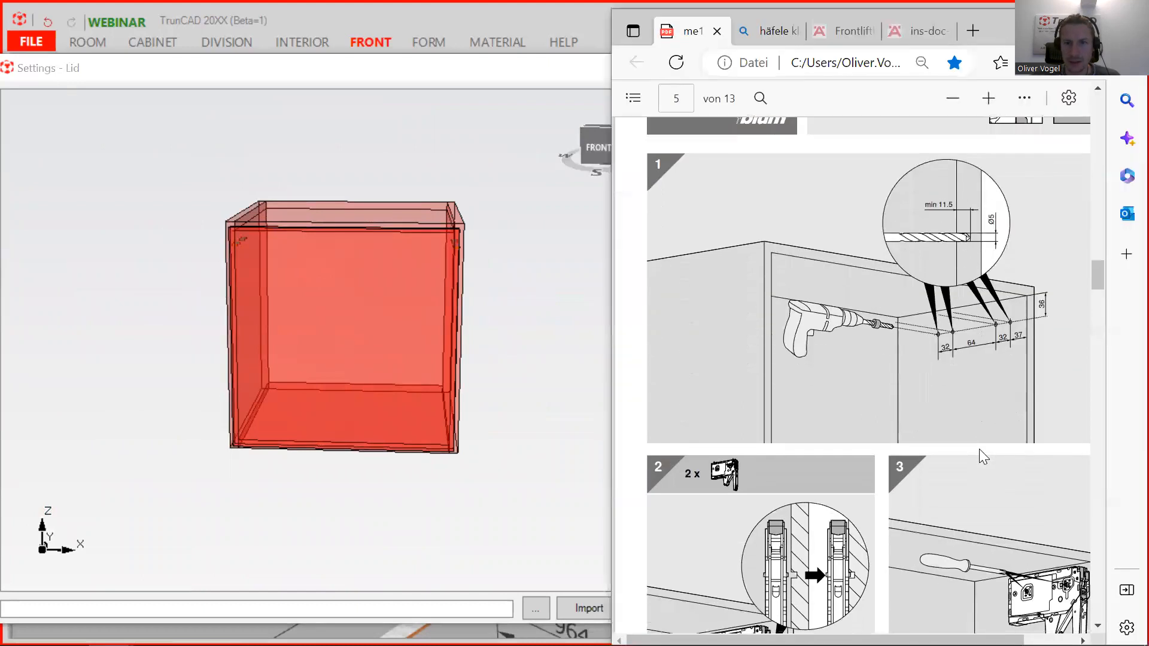
{"action": "scroll", "coordinate": [979, 449], "scroll_direction": "down", "scroll_amount": 10}
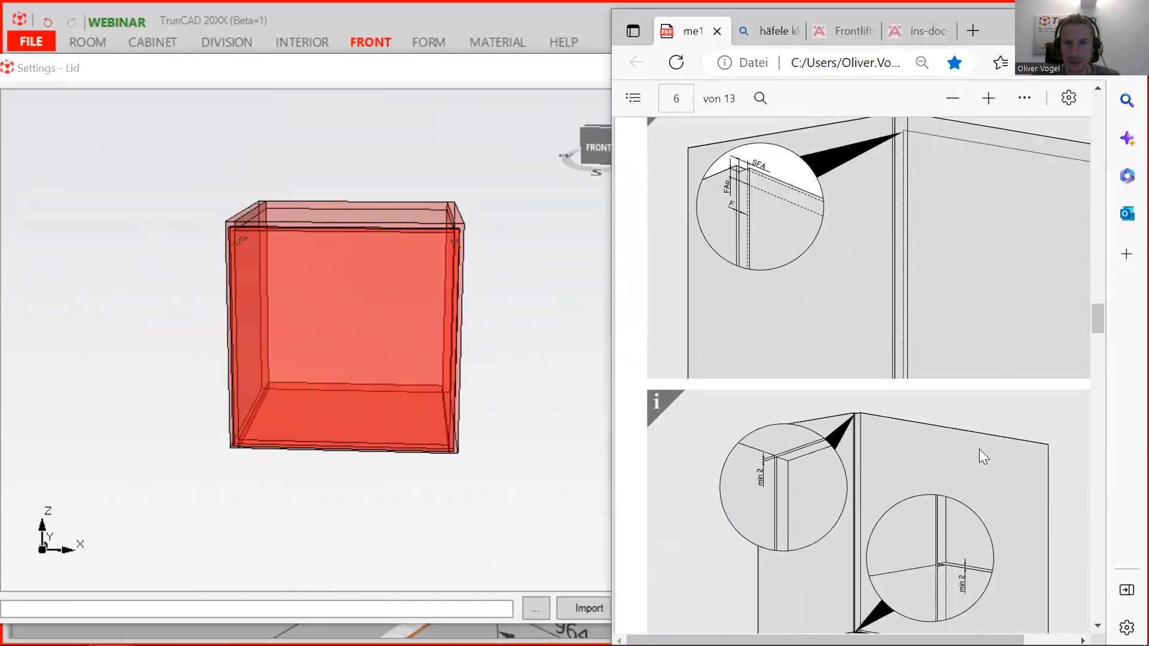
{"action": "scroll", "coordinate": [979, 449], "scroll_direction": "down", "scroll_amount": 2}
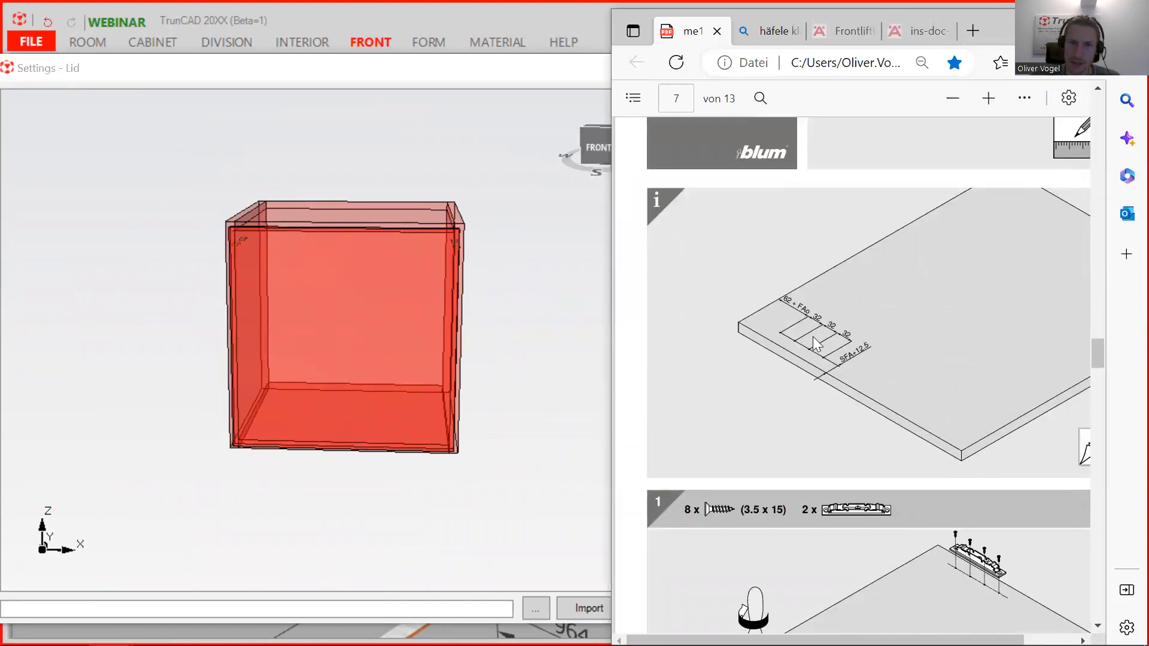
{"action": "scroll", "coordinate": [813, 336], "scroll_direction": "up", "scroll_amount": 1}
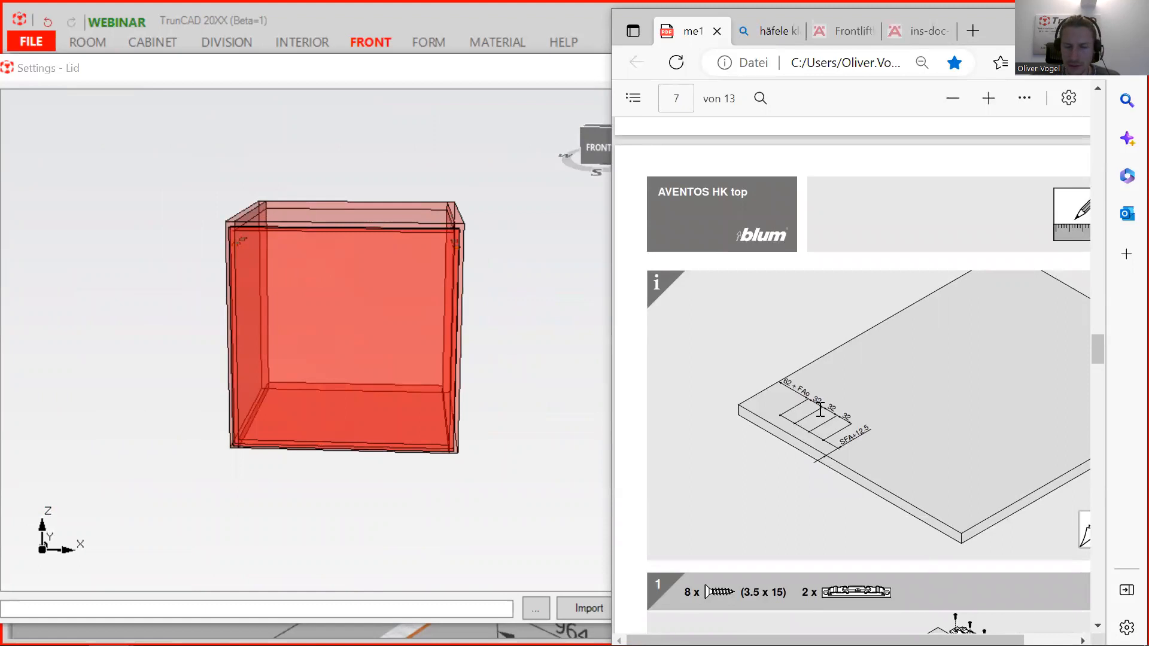
{"action": "left_click", "coordinate": [989, 98]}
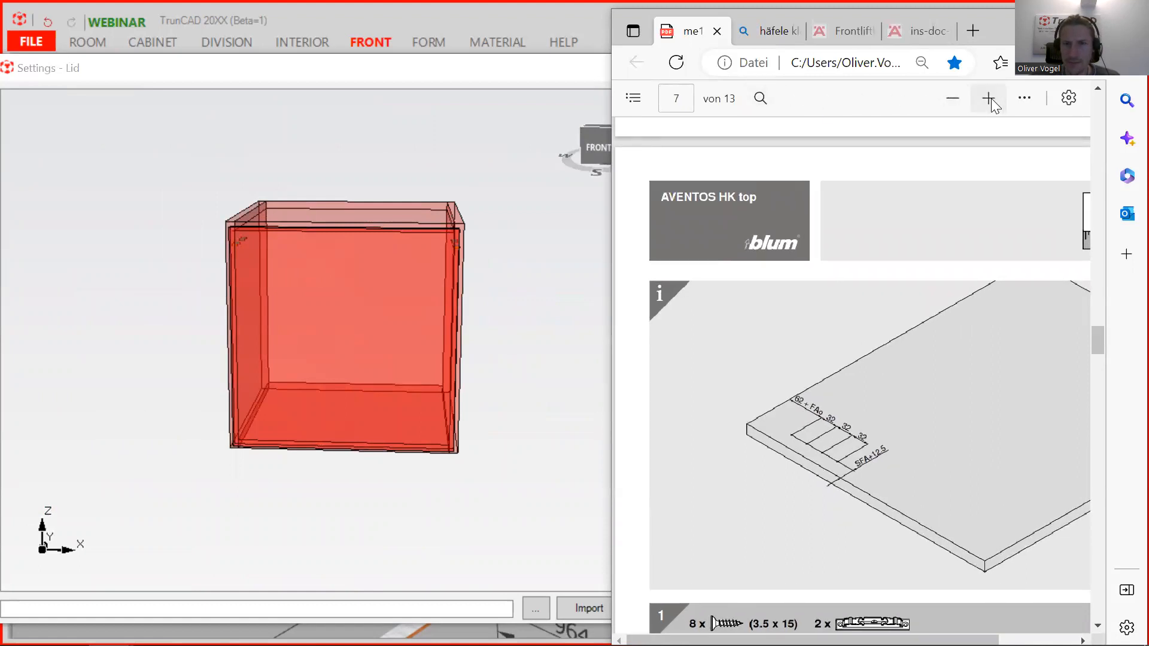
{"action": "left_click", "coordinate": [989, 100]}
{"action": "left_click", "coordinate": [989, 100]}
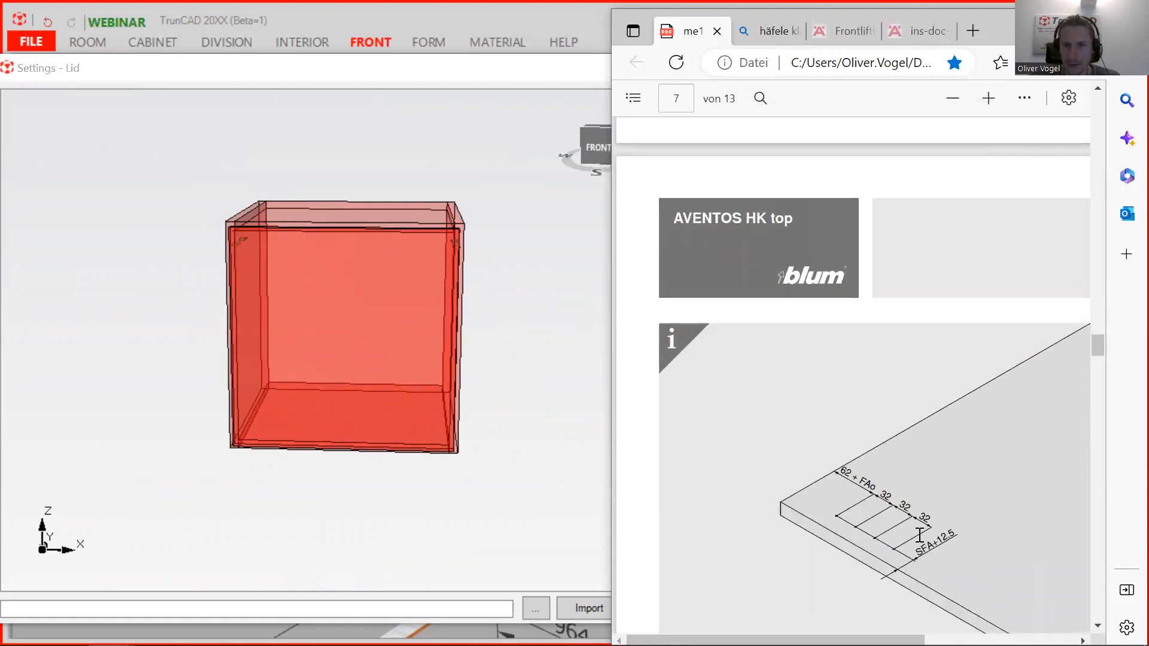
{"action": "scroll", "coordinate": [920, 537], "scroll_direction": "down", "scroll_amount": 3}
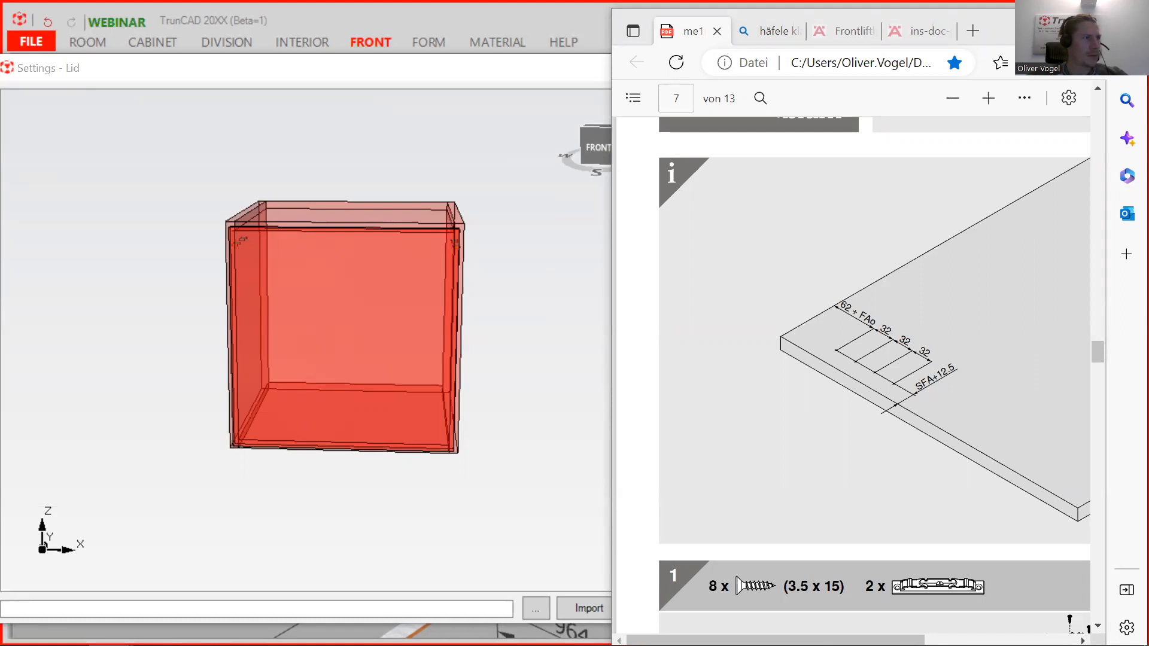
Return to TrunCAD's lid settings and set the front hole's dy to 0 and dx to 12.5, following the manual.
{"action": "left_click", "coordinate": [506, 65]}
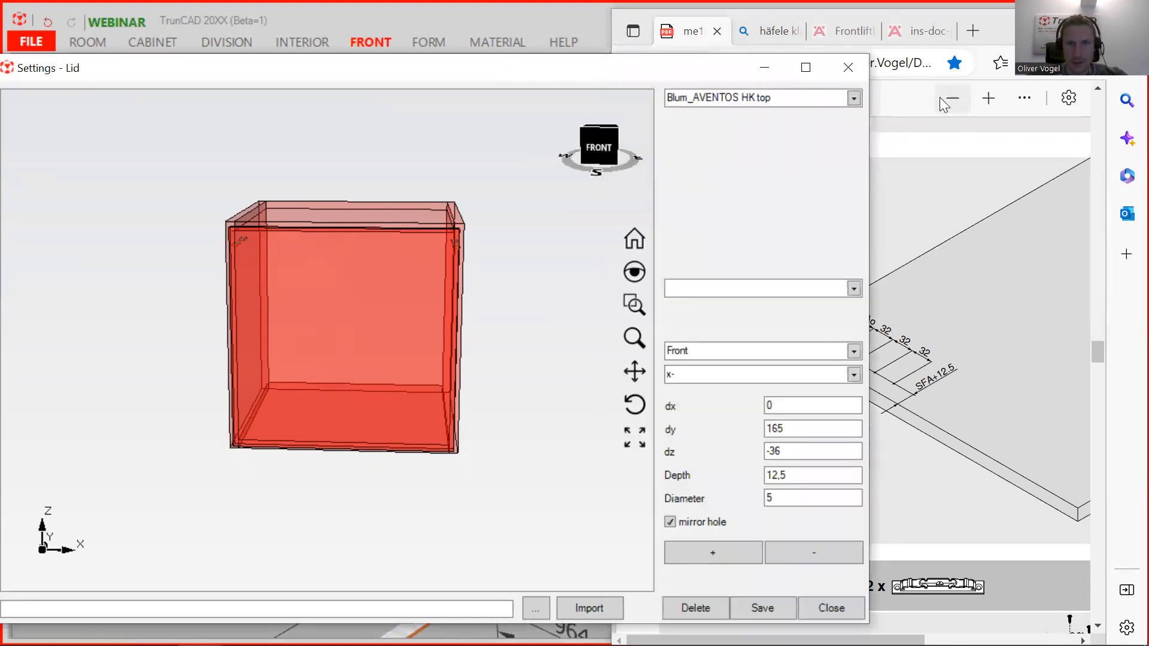
{"action": "left_click_drag", "start_coordinate": [242, 325], "coordinate": [195, 333]}
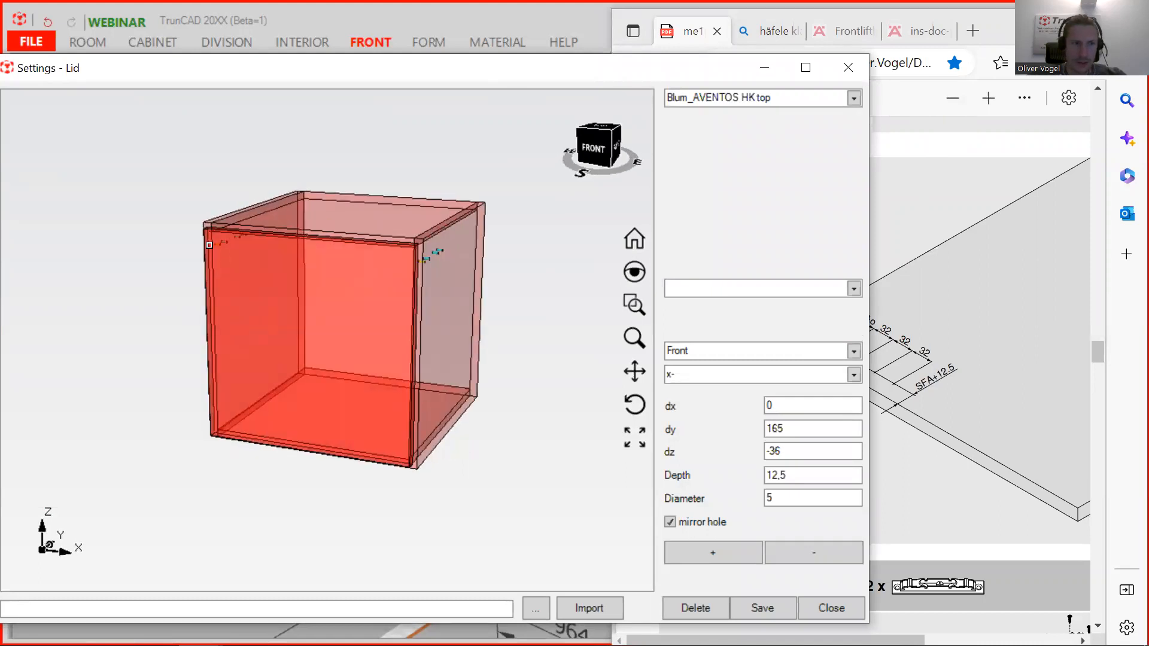
{"action": "scroll", "coordinate": [220, 240], "scroll_direction": "up", "scroll_amount": 4}
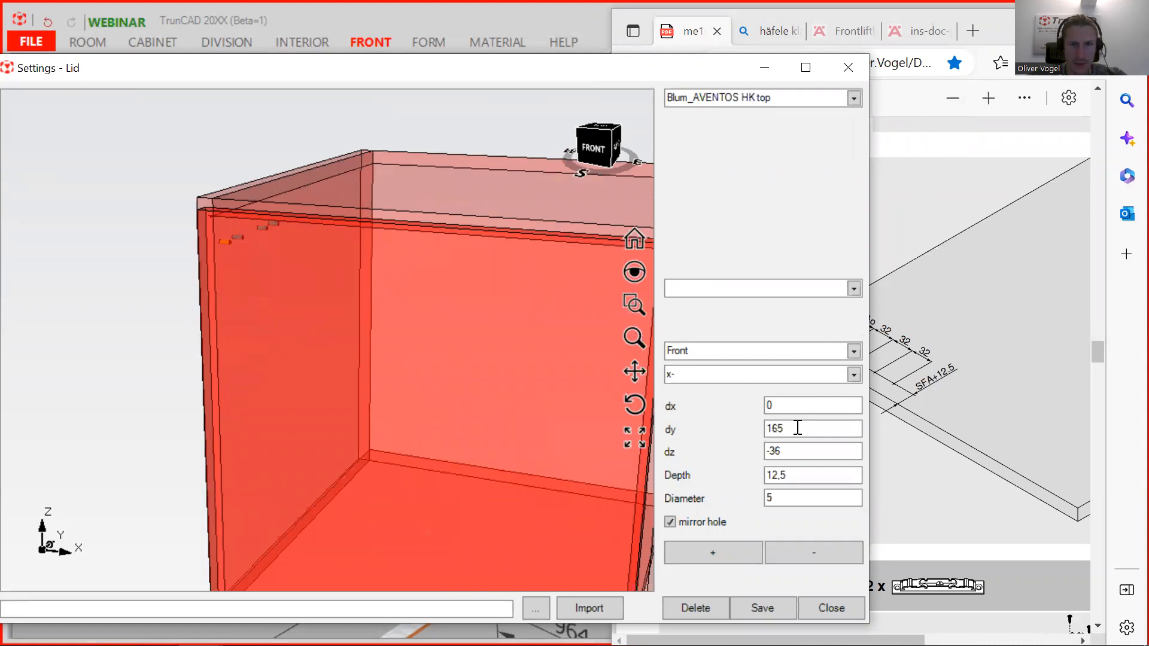
{"action": "left_click_drag", "start_coordinate": [795, 429], "coordinate": [731, 429]}
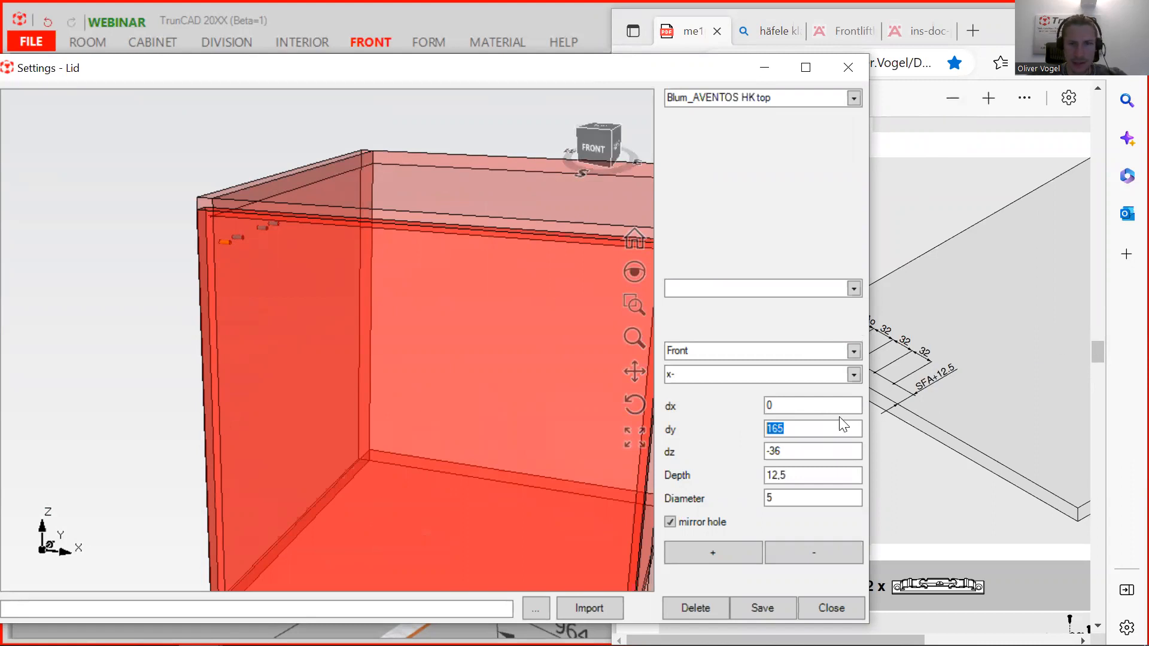
{"action": "type", "text": "0"}
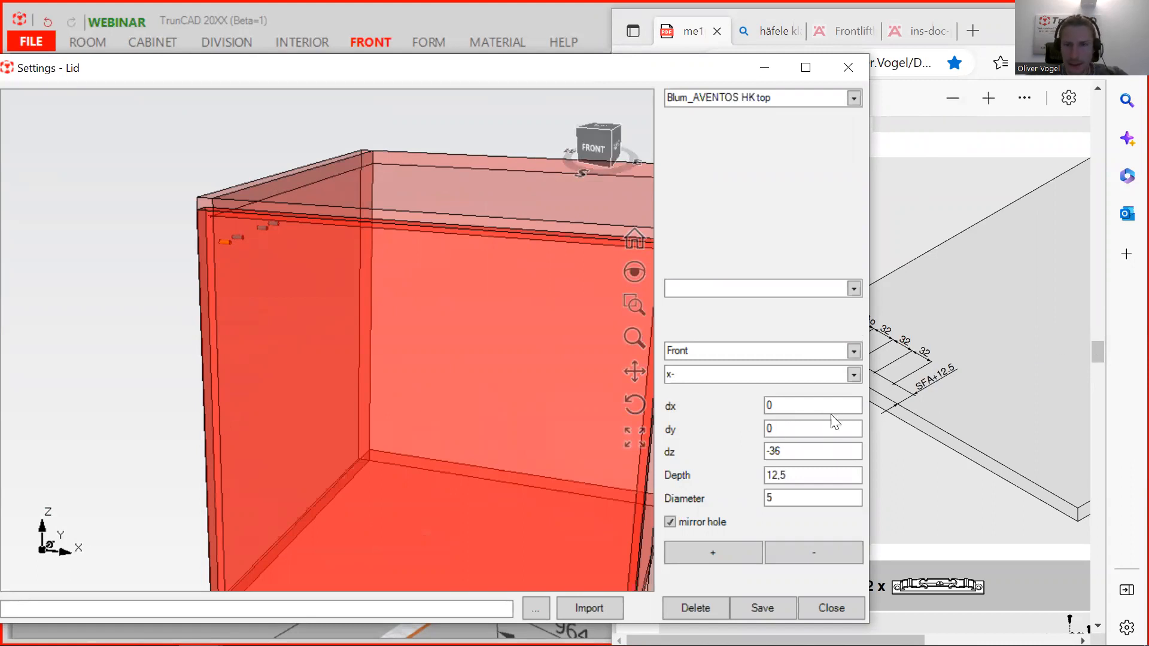
{"action": "left_click_drag", "start_coordinate": [1014, 32], "coordinate": [1026, 36]}
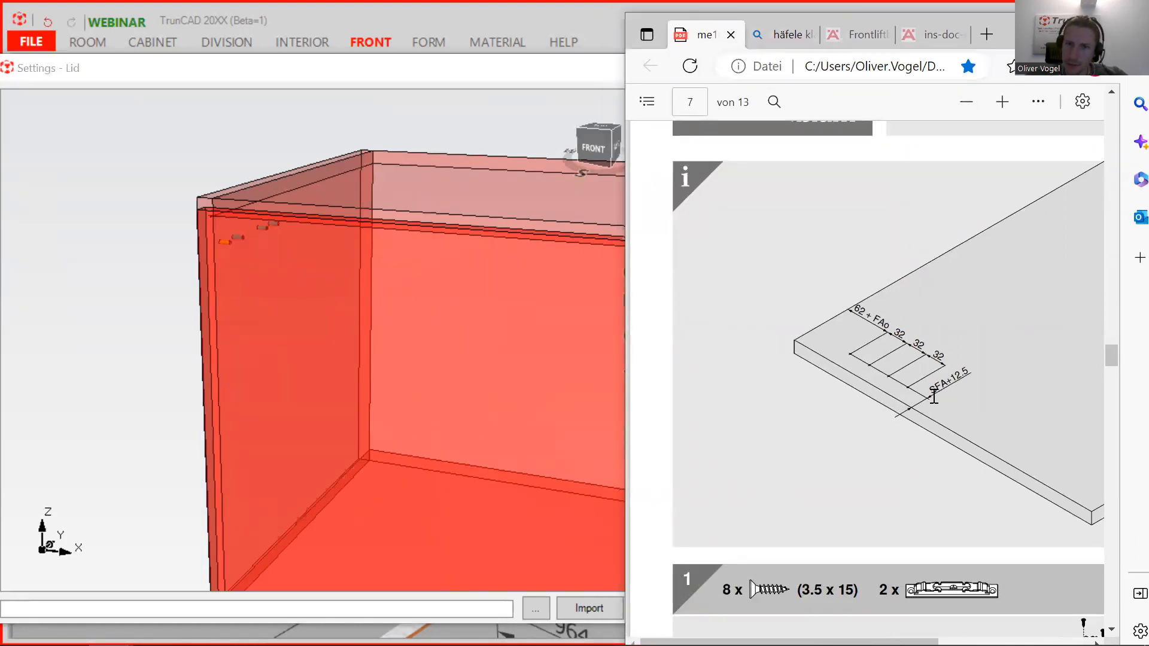
{"action": "left_click", "coordinate": [548, 68]}
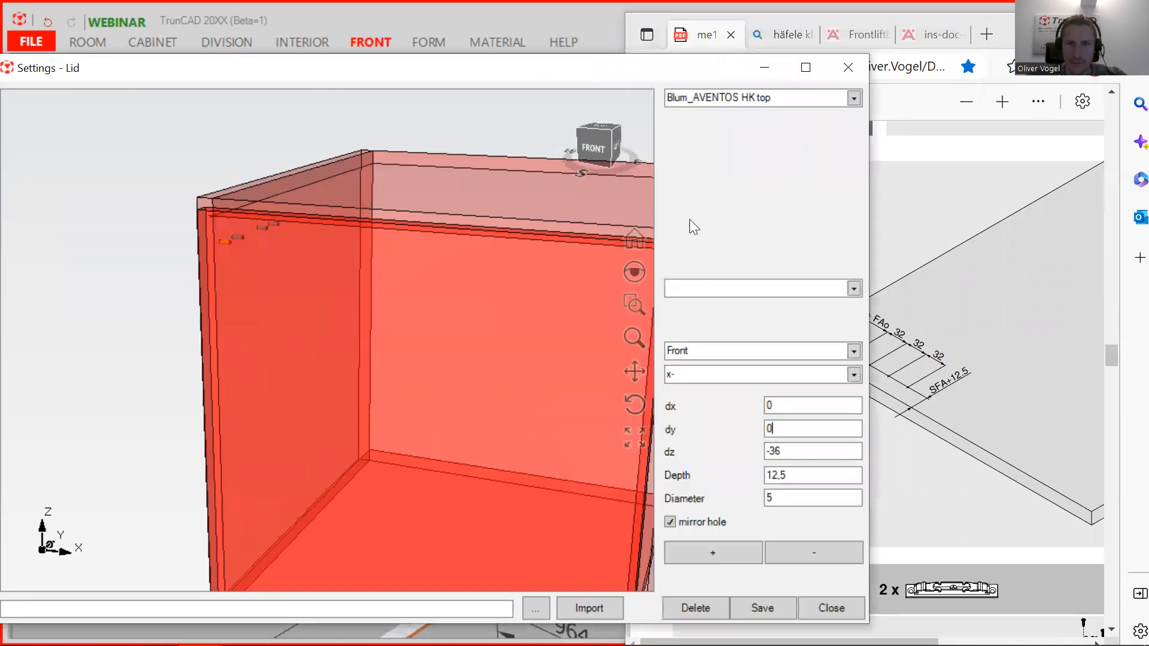
{"action": "double_click", "coordinate": [778, 406]}
{"action": "type", "text": "12.5"}
Check the front's orientation beside the side holes and set the front hole's drilling direction to y-.
{"action": "middle_click_drag", "start_coordinate": [371, 353], "coordinate": [412, 343]}
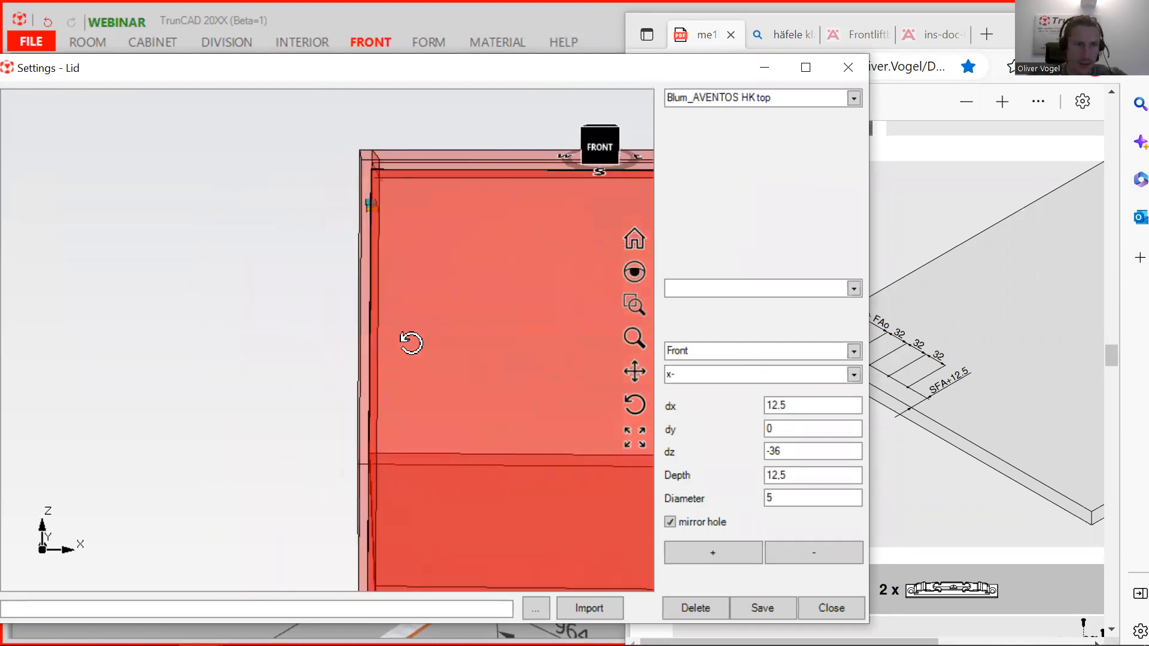
{"action": "middle_click_drag", "start_coordinate": [395, 221], "coordinate": [560, 219]}
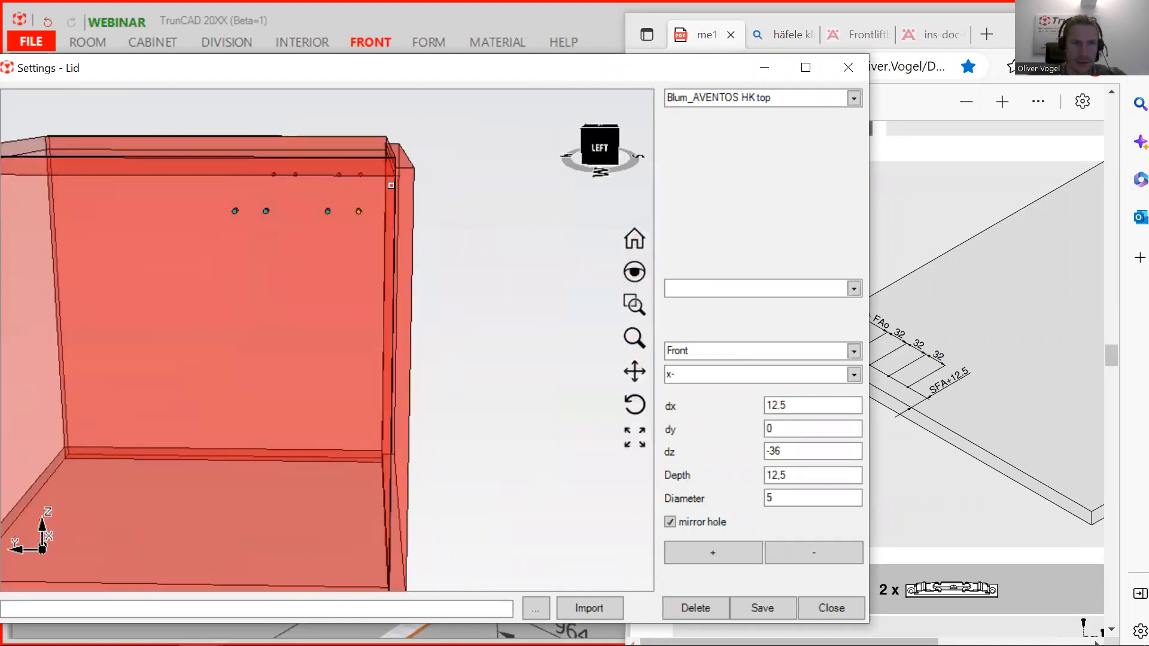
{"action": "scroll", "coordinate": [390, 185], "scroll_direction": "up", "scroll_amount": 3}
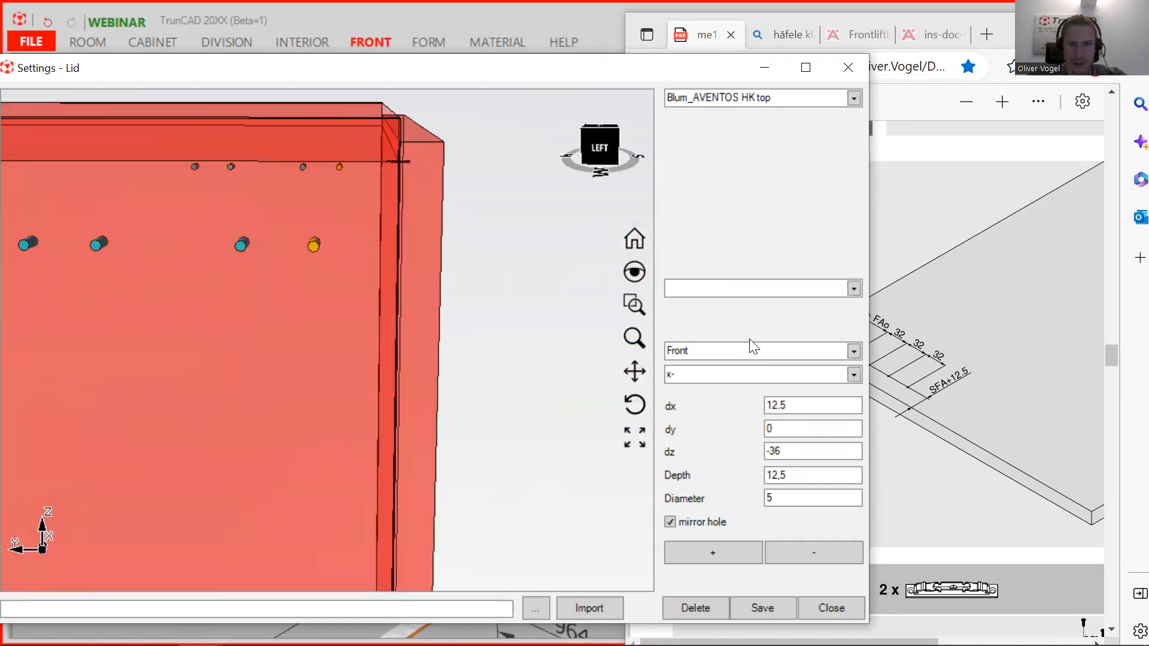
{"action": "left_click", "coordinate": [854, 374]}
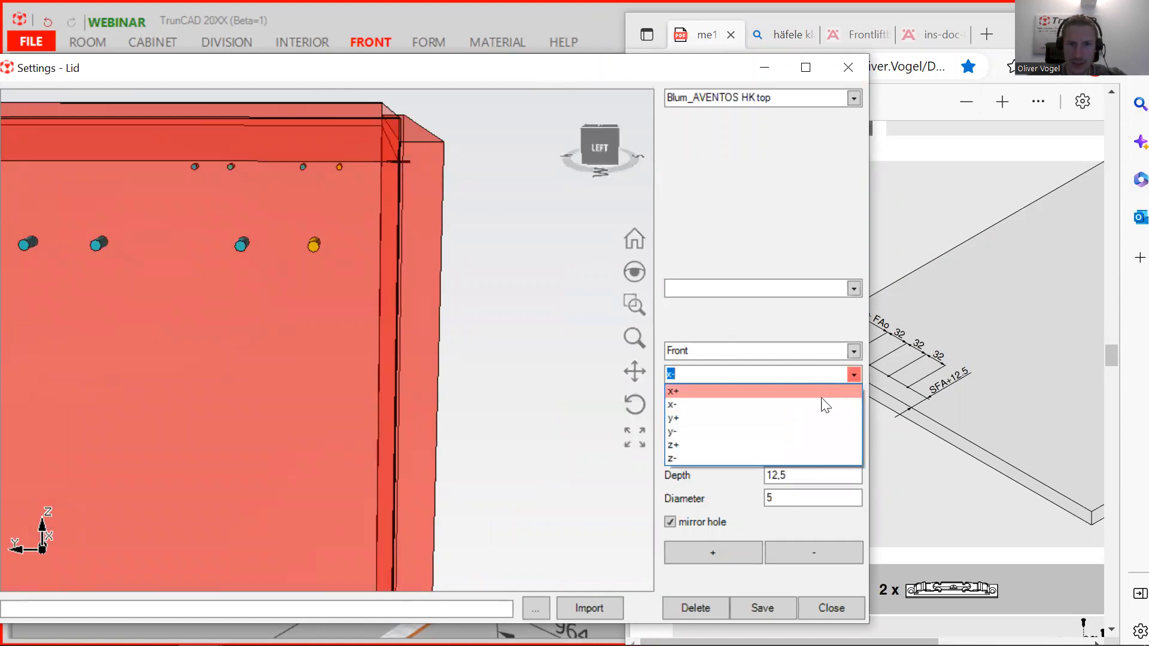
{"action": "left_click", "coordinate": [738, 431]}
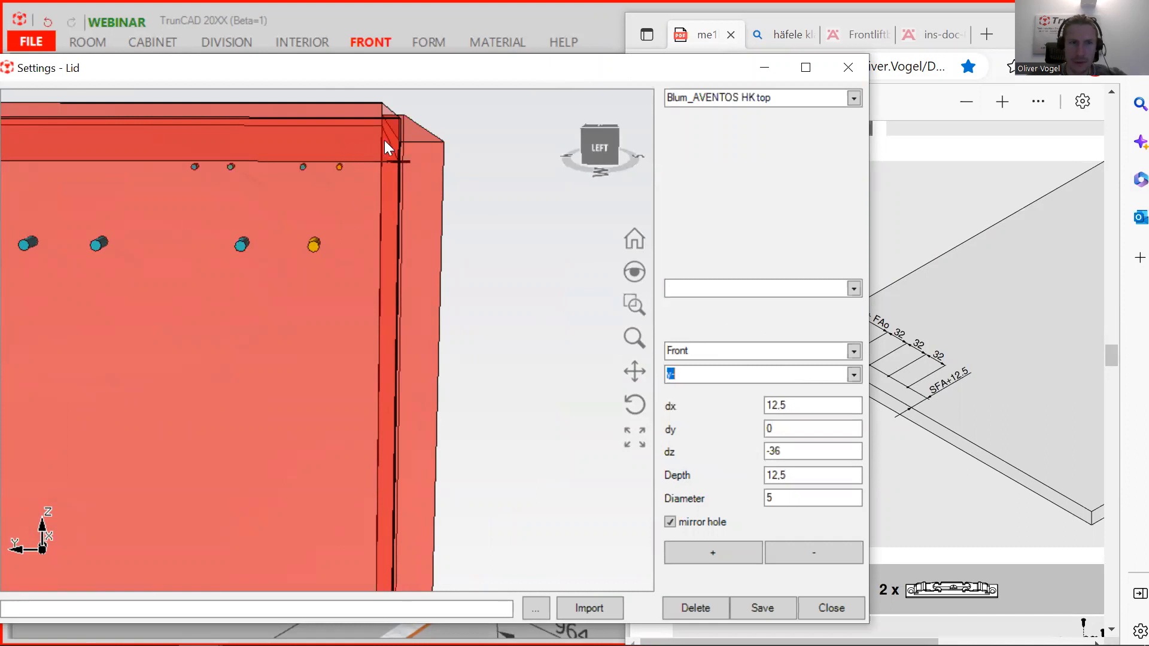
Enlarge the front drilling drawing in the Blum manual, and back in TrunCAD's lid settings set the front hole's dz to -62.
{"action": "middle_click_drag", "start_coordinate": [426, 189], "coordinate": [423, 188]}
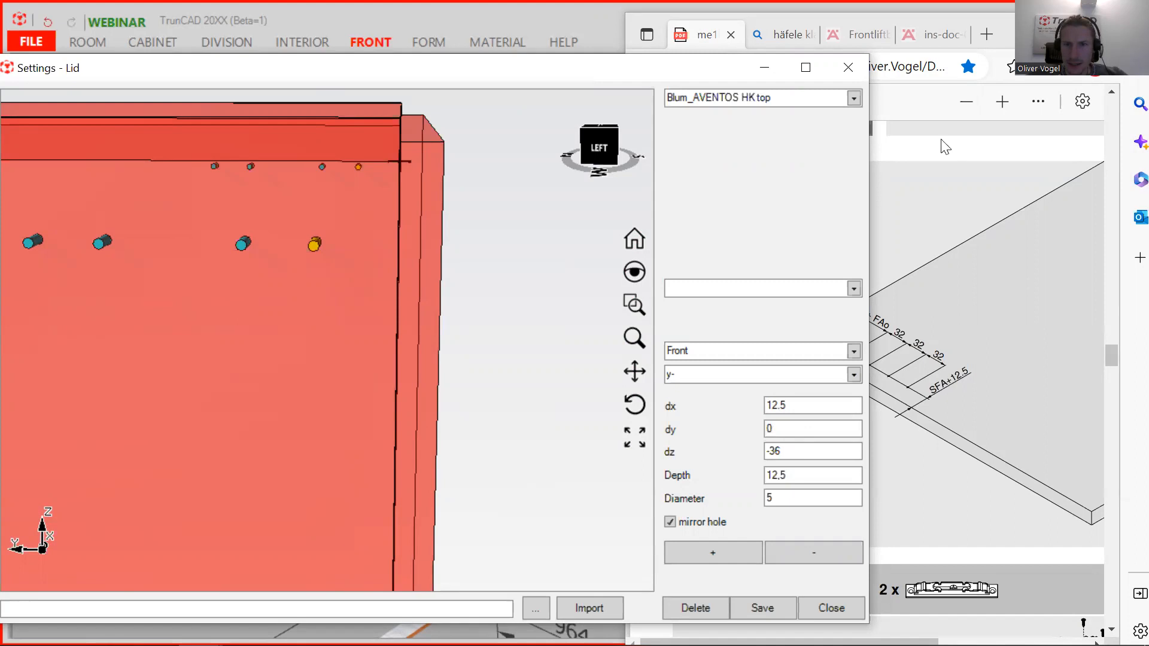
{"action": "left_click", "coordinate": [1013, 43]}
{"action": "left_click_drag", "start_coordinate": [1014, 43], "coordinate": [1032, 48]}
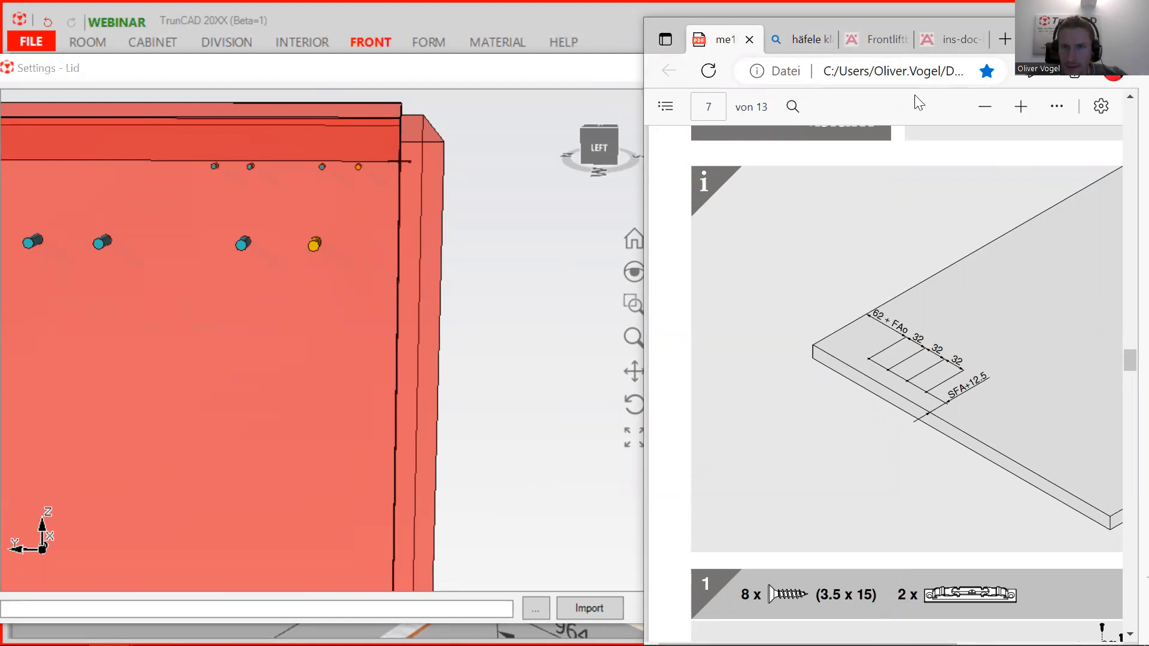
{"action": "left_click", "coordinate": [1021, 107]}
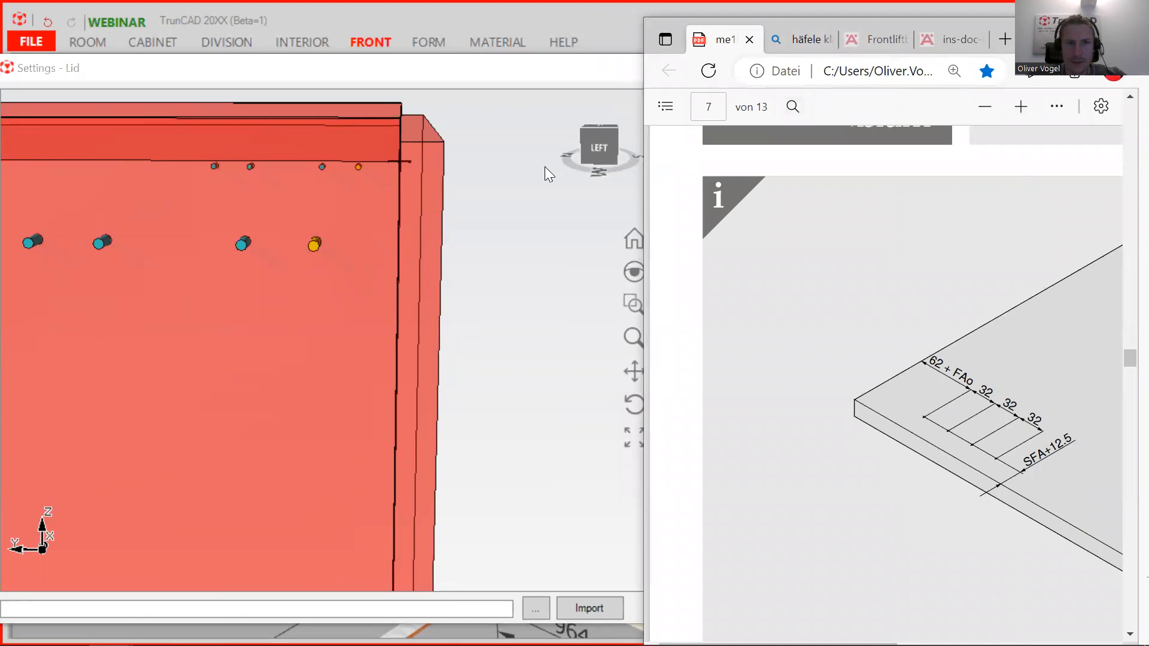
{"action": "left_click", "coordinate": [542, 70]}
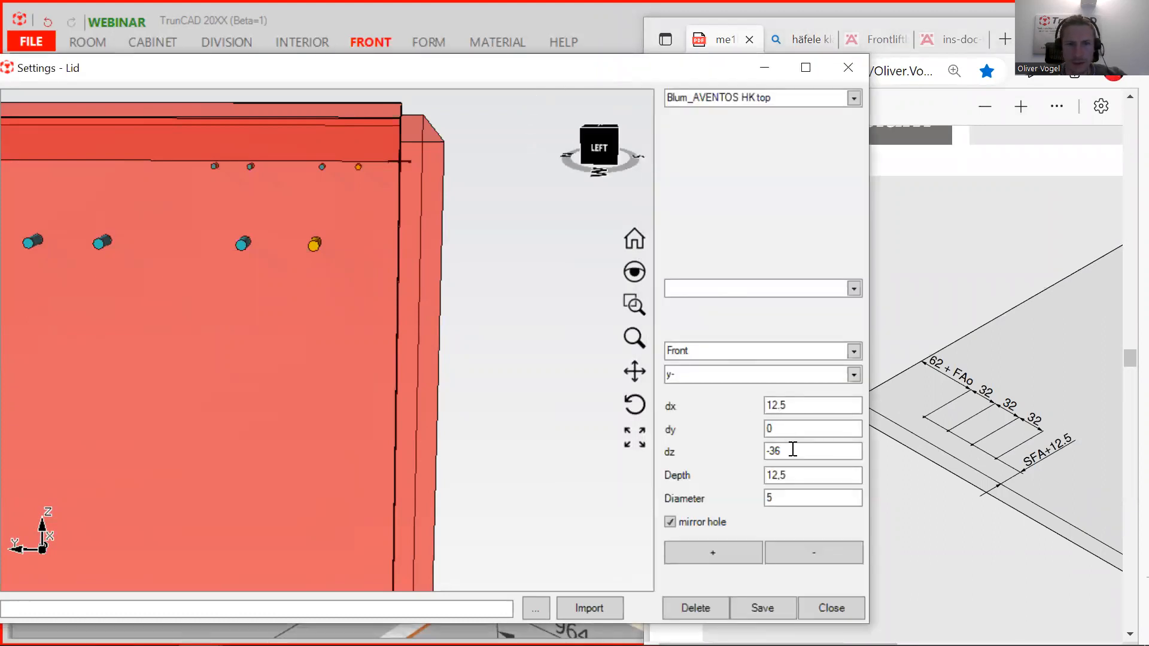
{"action": "left_click_drag", "start_coordinate": [794, 451], "coordinate": [772, 451]}
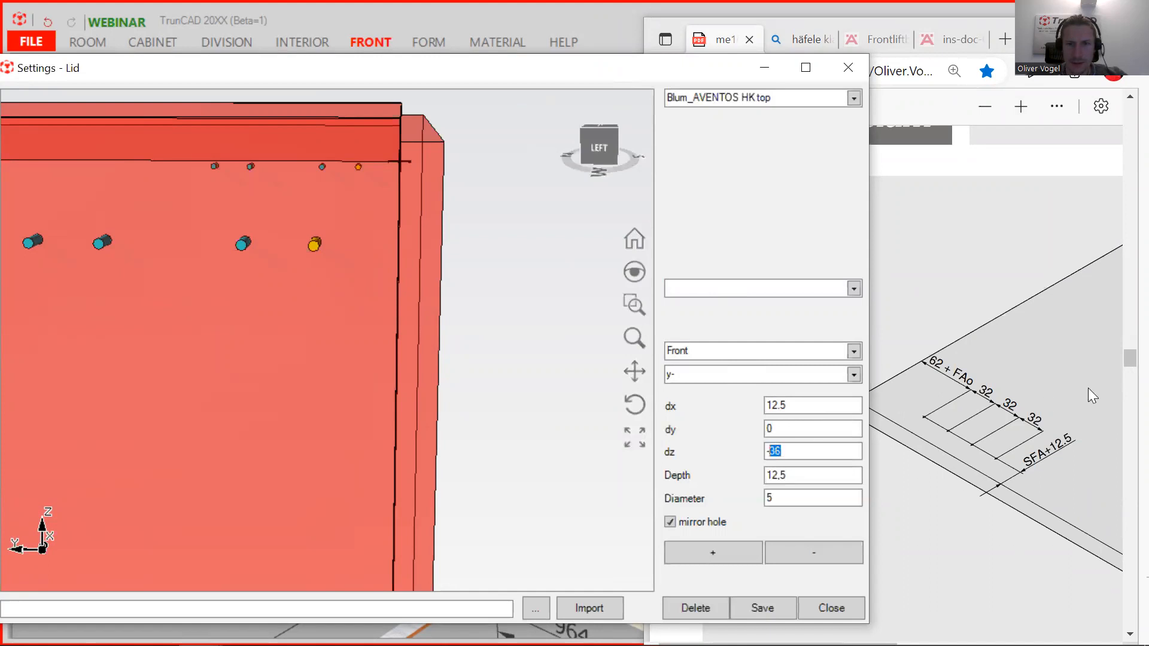
{"action": "type", "text": "62"}
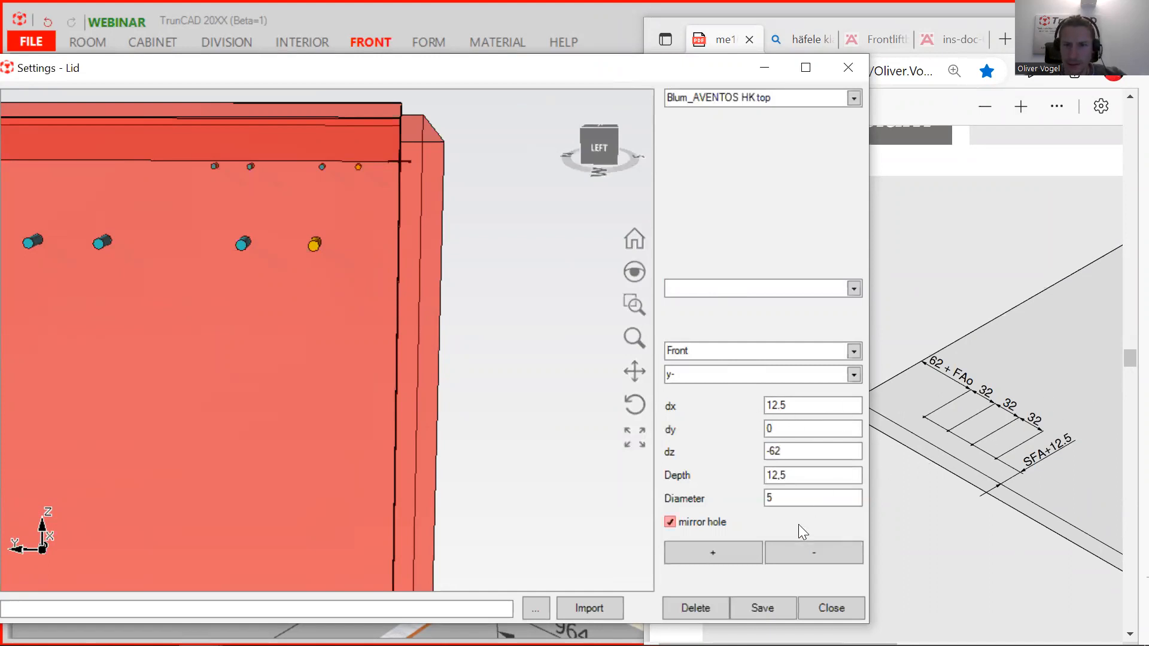
Add the mirrored front hole with a depth of 12.5 and inspect it on the cabinet's front.
{"action": "left_click", "coordinate": [729, 552]}
{"action": "scroll", "coordinate": [560, 173], "scroll_direction": "up", "scroll_amount": 4}
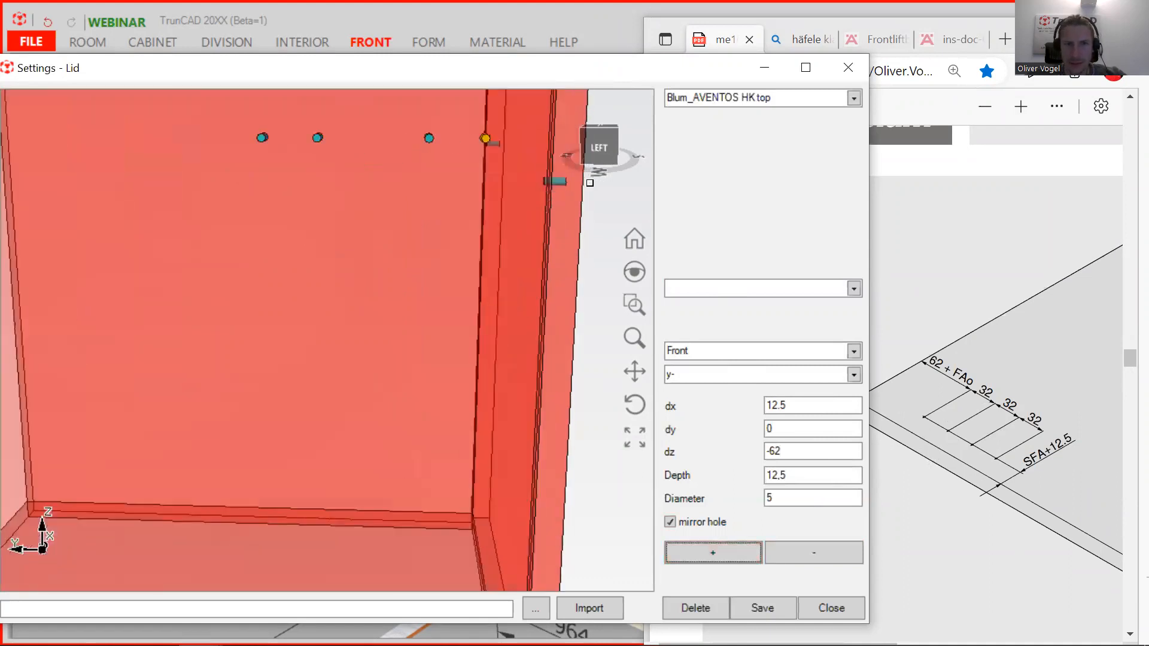
{"action": "middle_click_drag", "start_coordinate": [559, 172], "coordinate": [505, 190]}
{"action": "scroll", "coordinate": [552, 152], "scroll_direction": "down", "scroll_amount": 10}
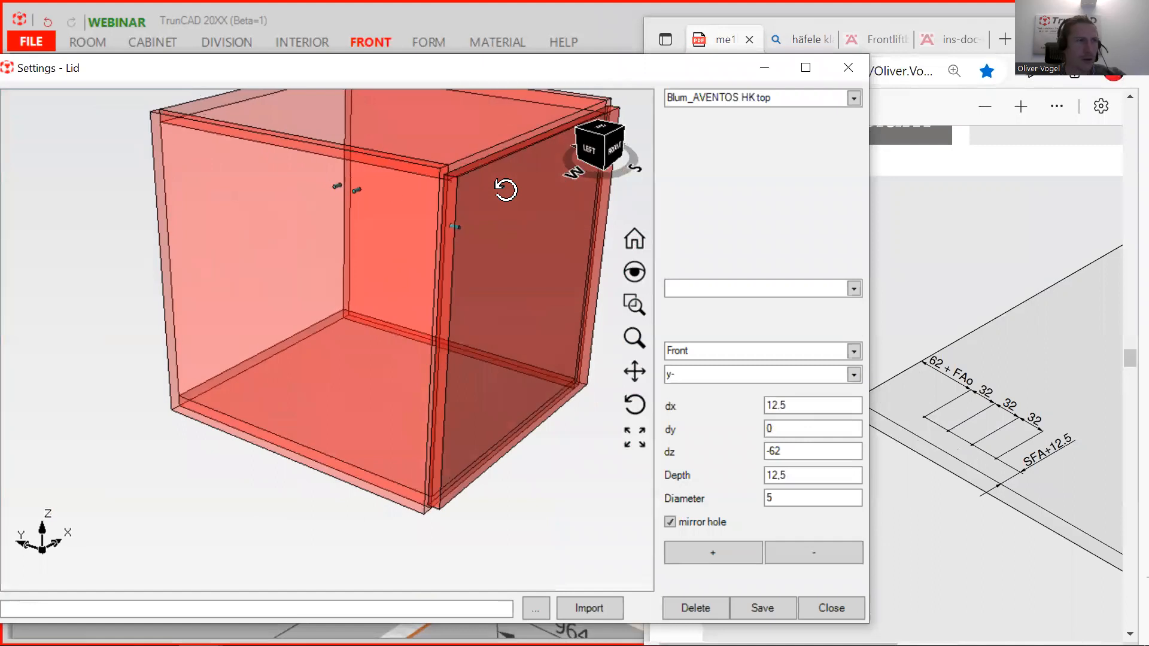
{"action": "scroll", "coordinate": [474, 219], "scroll_direction": "up", "scroll_amount": 5}
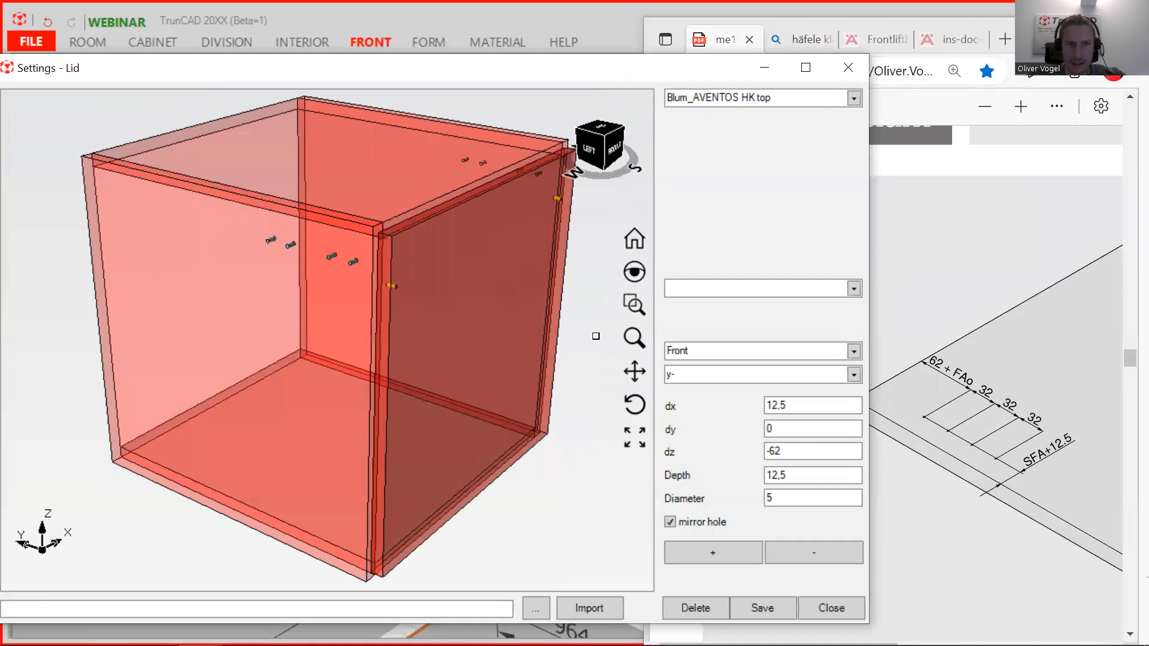
Add the mirrored front hole again with a depth of 5 and remove the 12.5 deep one.
{"action": "left_click_drag", "start_coordinate": [801, 473], "coordinate": [755, 472]}
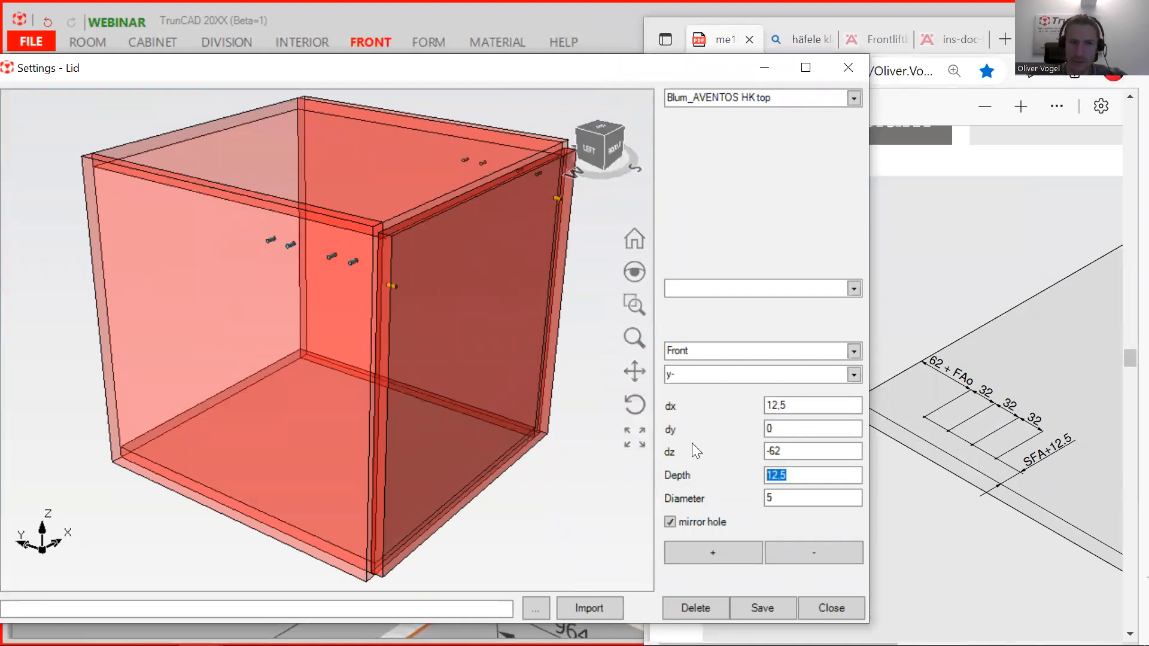
{"action": "type", "text": "5"}
{"action": "left_click", "coordinate": [710, 552]}
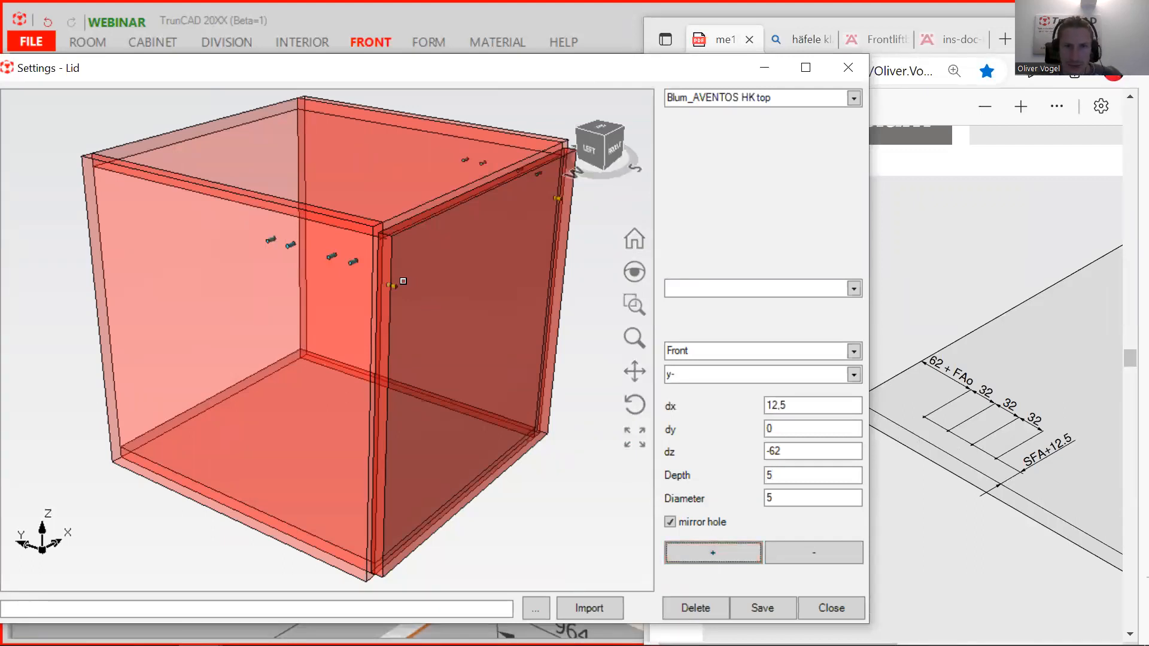
{"action": "scroll", "coordinate": [398, 287], "scroll_direction": "up", "scroll_amount": 4}
{"action": "middle_click_drag", "start_coordinate": [399, 293], "coordinate": [409, 293]}
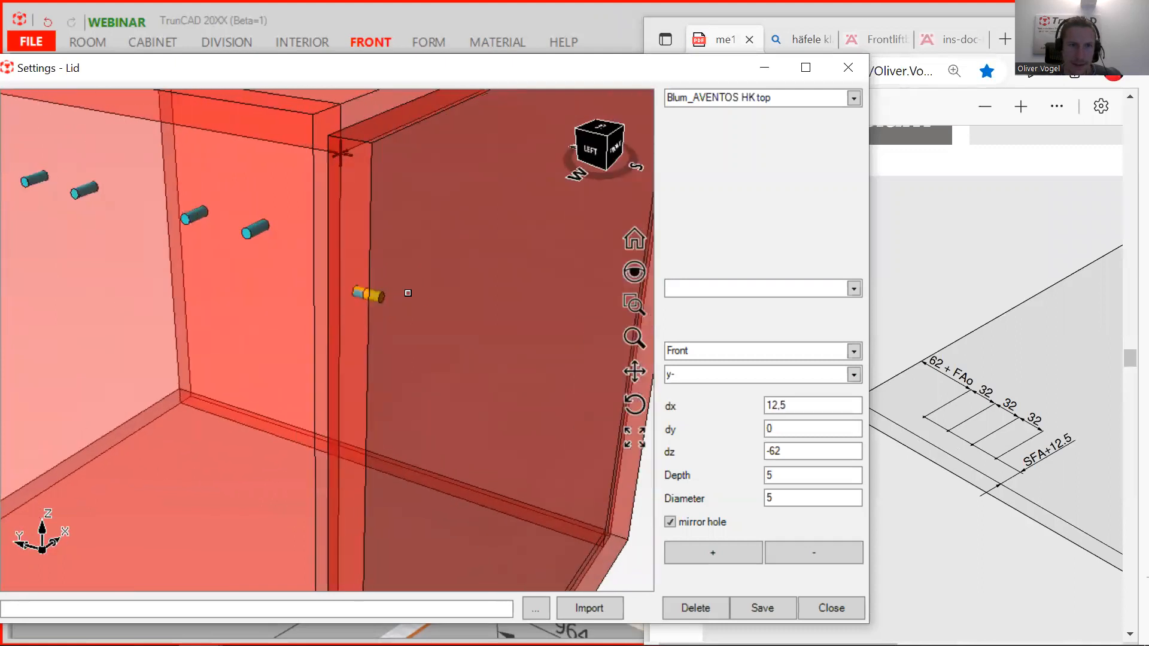
{"action": "left_click", "coordinate": [810, 548]}
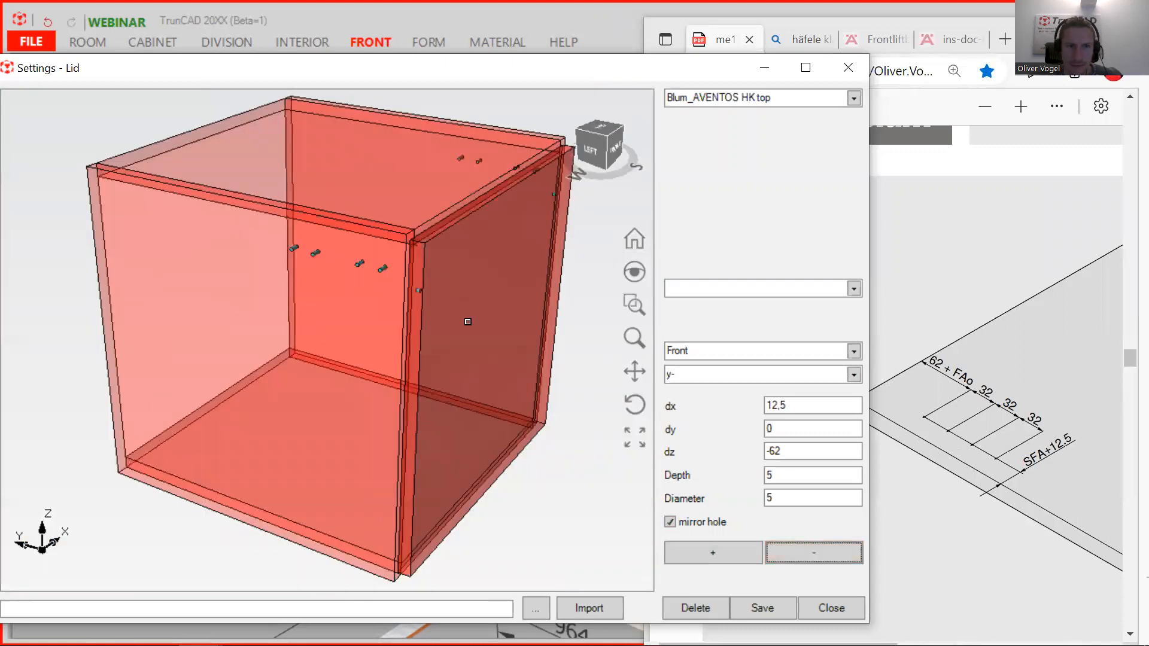
Inspect the 5 deep front hole against the front's thickness and remove it.
{"action": "scroll", "coordinate": [432, 286], "scroll_direction": "up", "scroll_amount": 3}
{"action": "scroll", "coordinate": [384, 296], "scroll_direction": "up", "scroll_amount": 2}
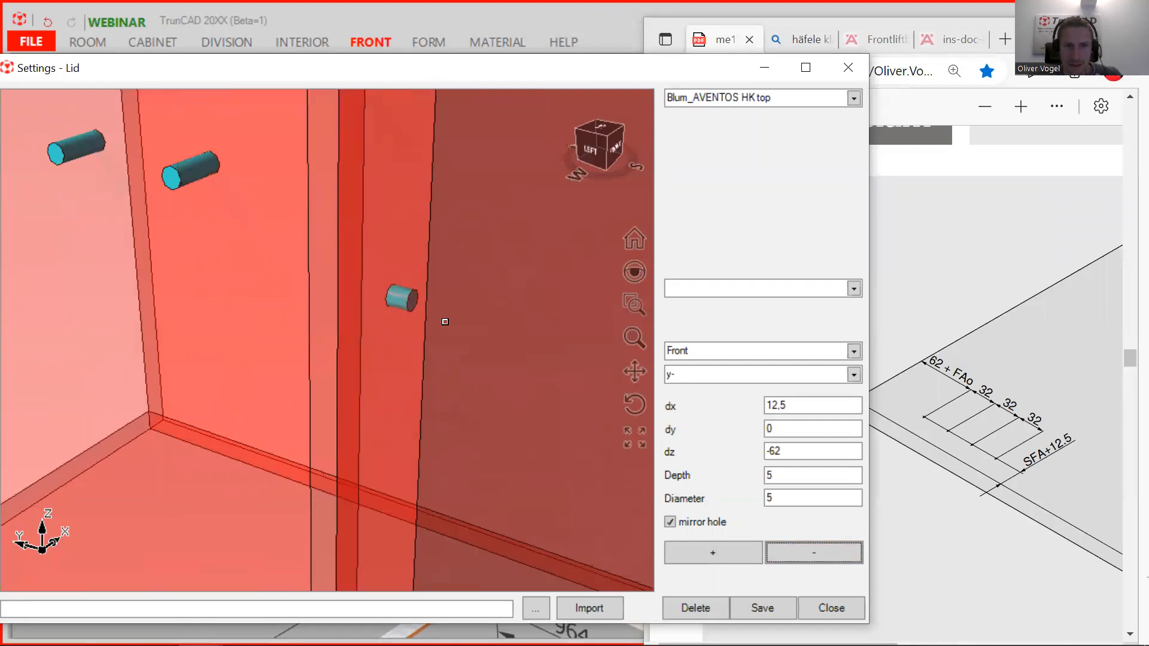
{"action": "mouse_move", "coordinate": [402, 302]}
{"action": "middle_mouse_down"}
{"action": "mouse_move", "coordinate": [459, 288]}
{"action": "mouse_move", "coordinate": [415, 289]}
{"action": "middle_mouse_up"}
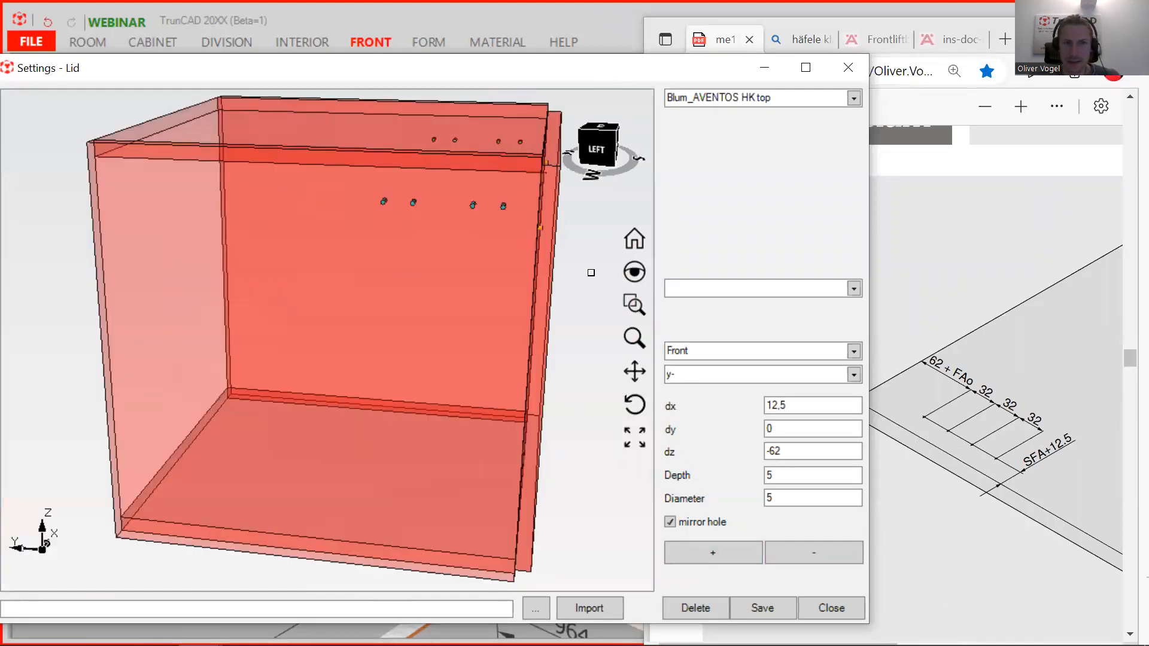
{"action": "middle_click_drag", "start_coordinate": [587, 268], "coordinate": [576, 272]}
{"action": "scroll", "coordinate": [537, 254], "scroll_direction": "up", "scroll_amount": 5}
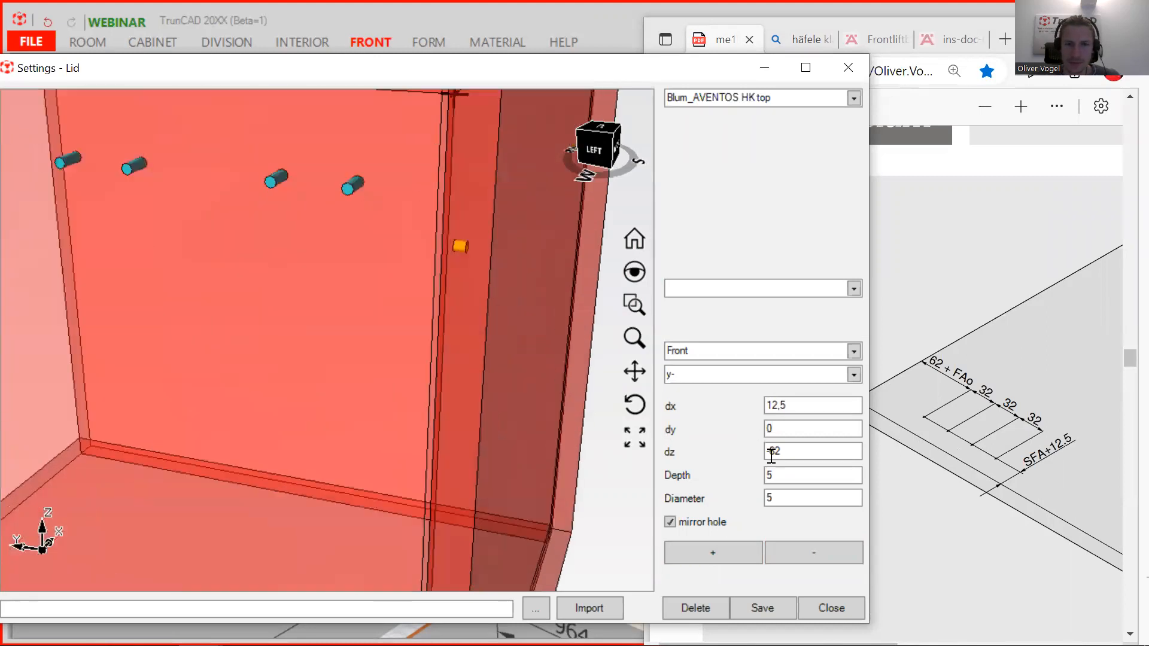
{"action": "left_click", "coordinate": [824, 555]}
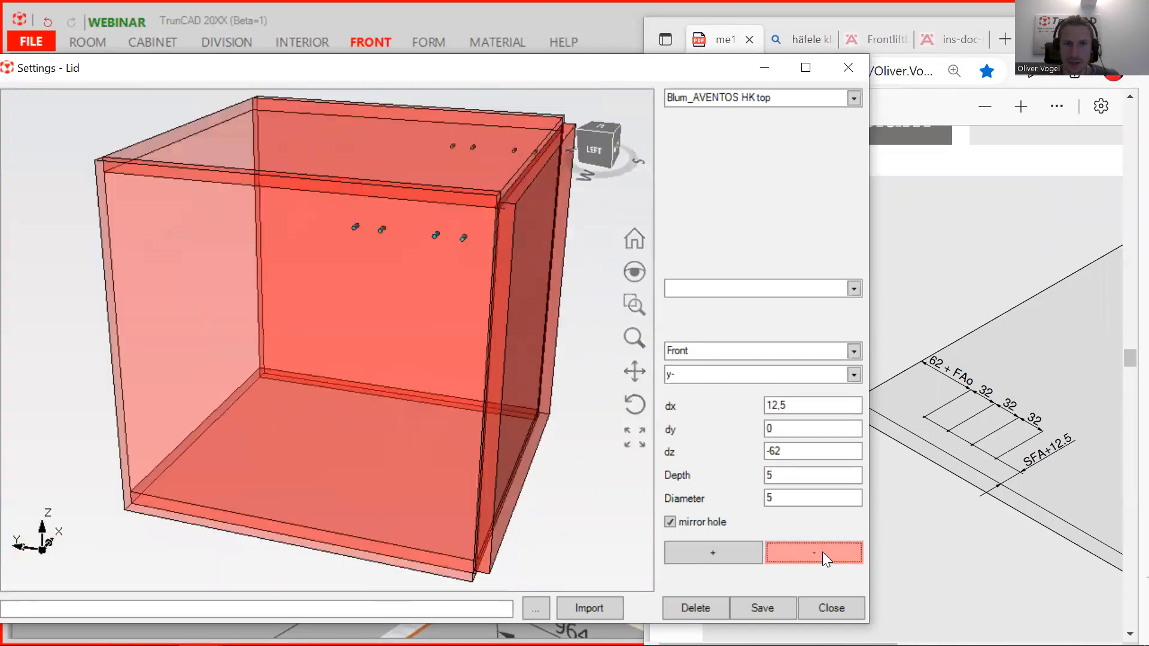
Add the mirrored front hole at dz -62 with a depth of 8 and check it in the front.
{"action": "double_click", "coordinate": [797, 479]}
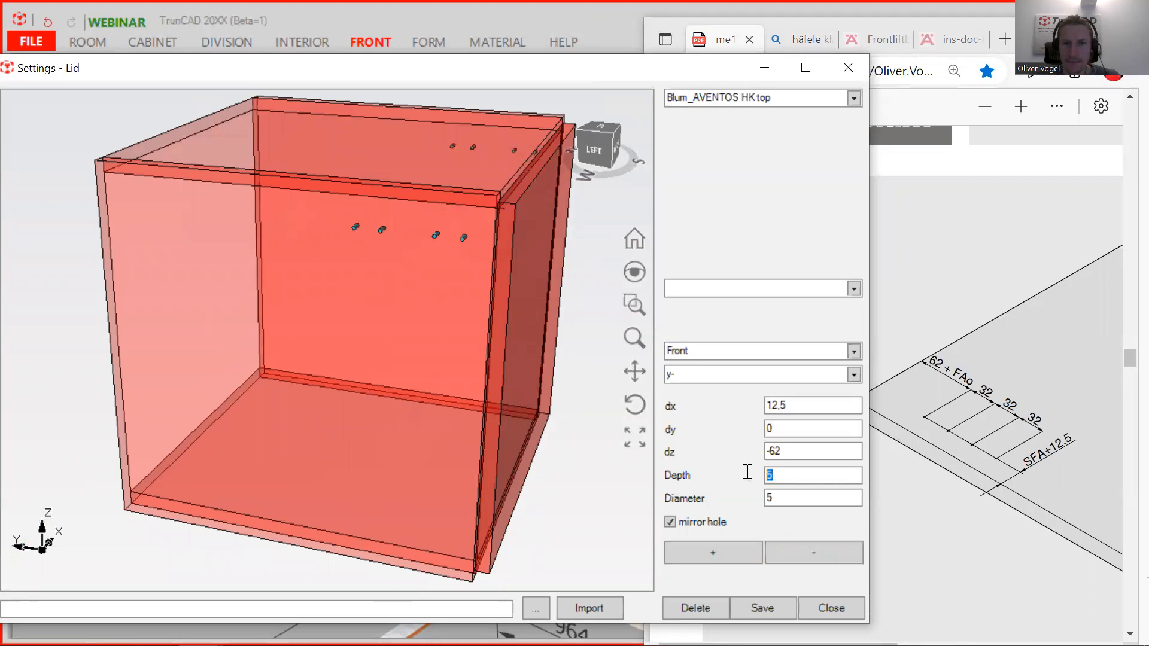
{"action": "type", "text": "8"}
{"action": "left_click", "coordinate": [725, 553]}
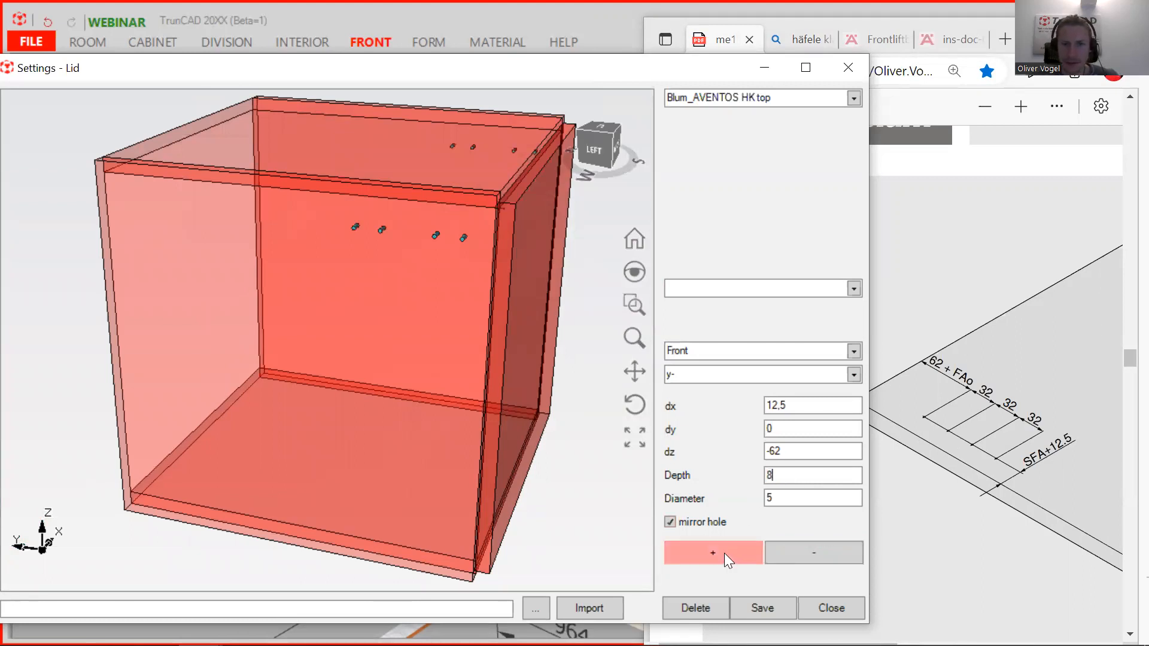
{"action": "scroll", "coordinate": [507, 261], "scroll_direction": "up", "scroll_amount": 3}
{"action": "mouse_move", "coordinate": [508, 261]}
{"action": "middle_mouse_down"}
{"action": "mouse_move", "coordinate": [487, 254]}
{"action": "mouse_move", "coordinate": [527, 273]}
{"action": "middle_mouse_up"}
Add two more mirrored front holes at dz -94 and dz -126, following the manual's 32 spacing.
{"action": "double_click", "coordinate": [775, 452]}
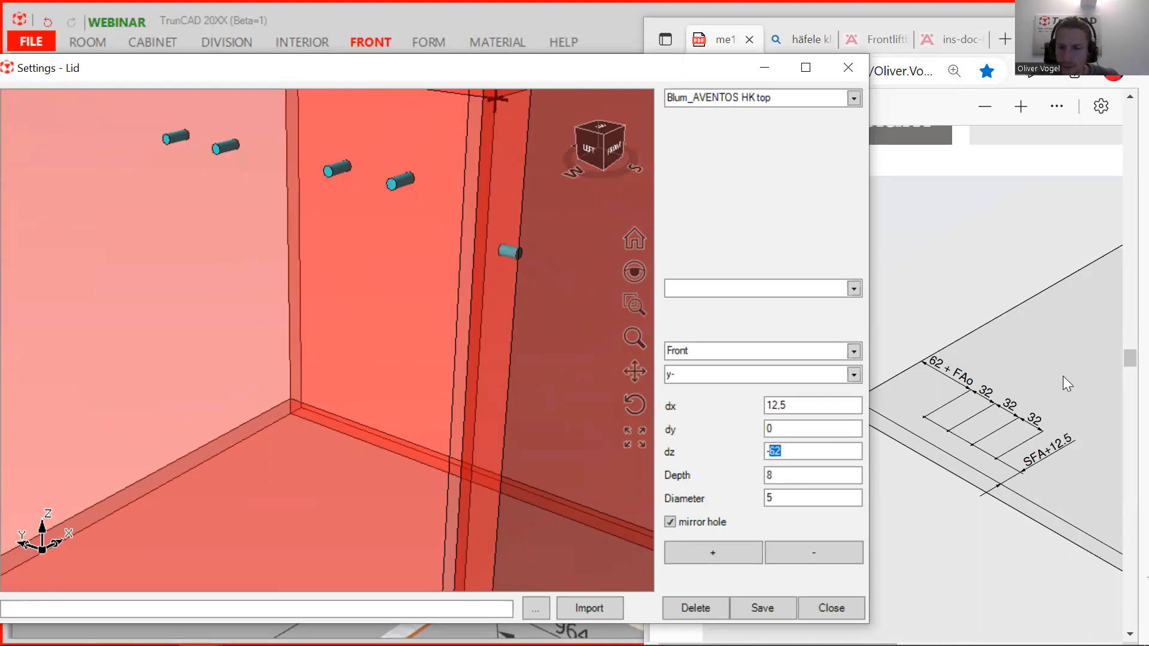
{"action": "type", "text": "94"}
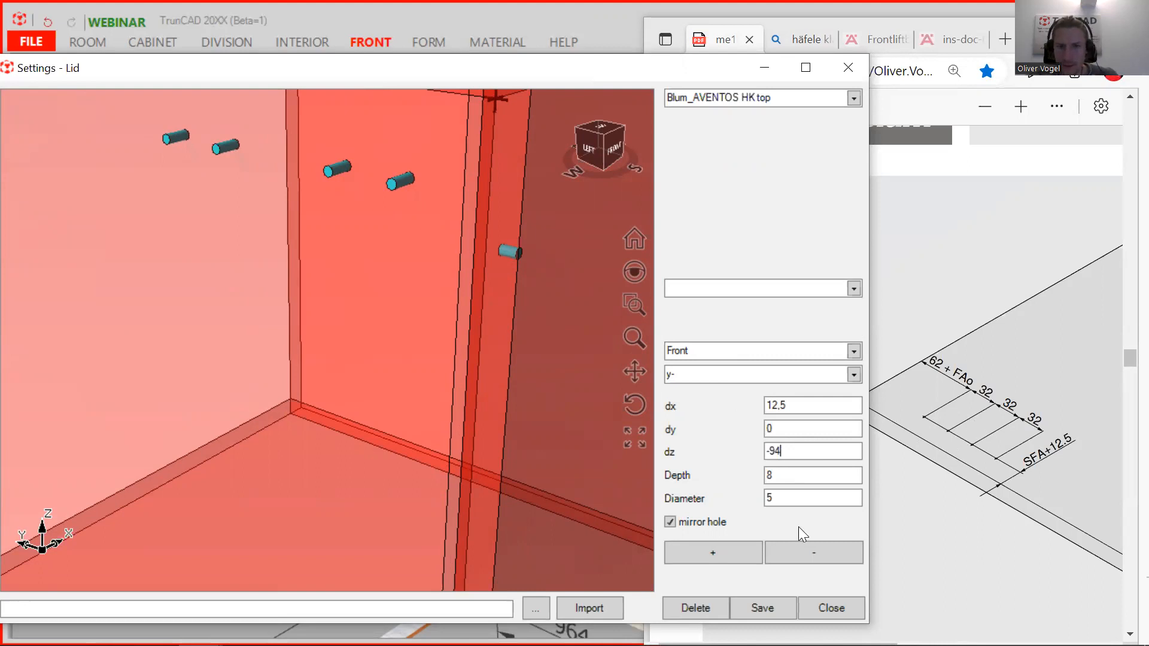
{"action": "left_click", "coordinate": [721, 554]}
{"action": "left_click_drag", "start_coordinate": [478, 249], "coordinate": [402, 244]}
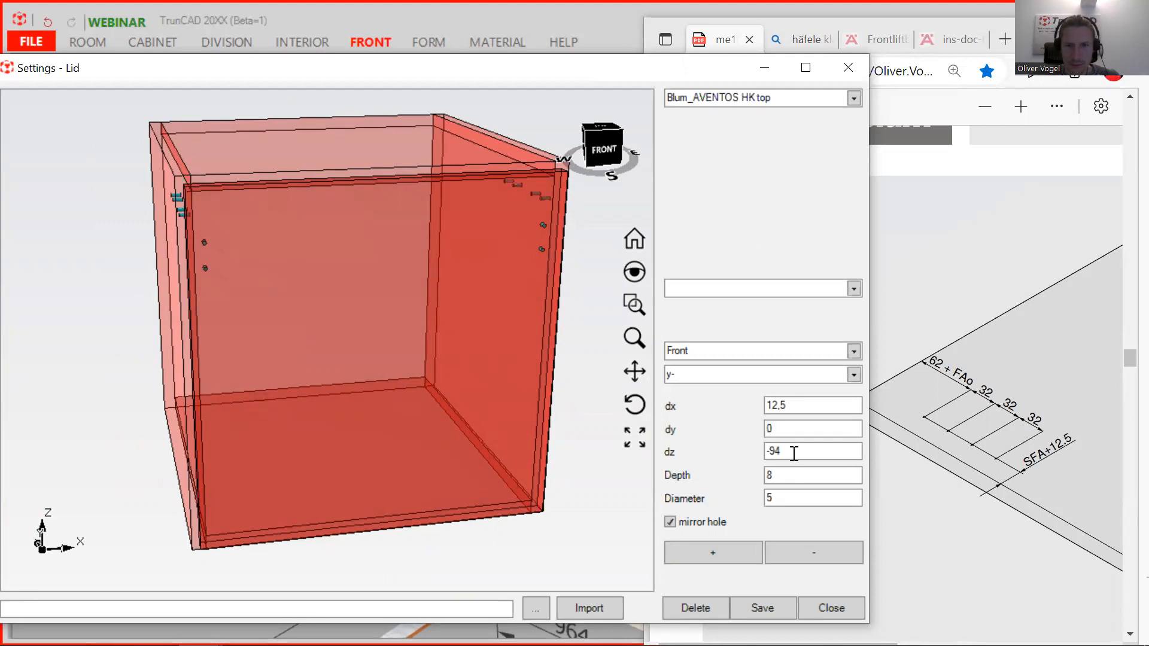
{"action": "double_click", "coordinate": [775, 452]}
{"action": "type", "text": "126"}
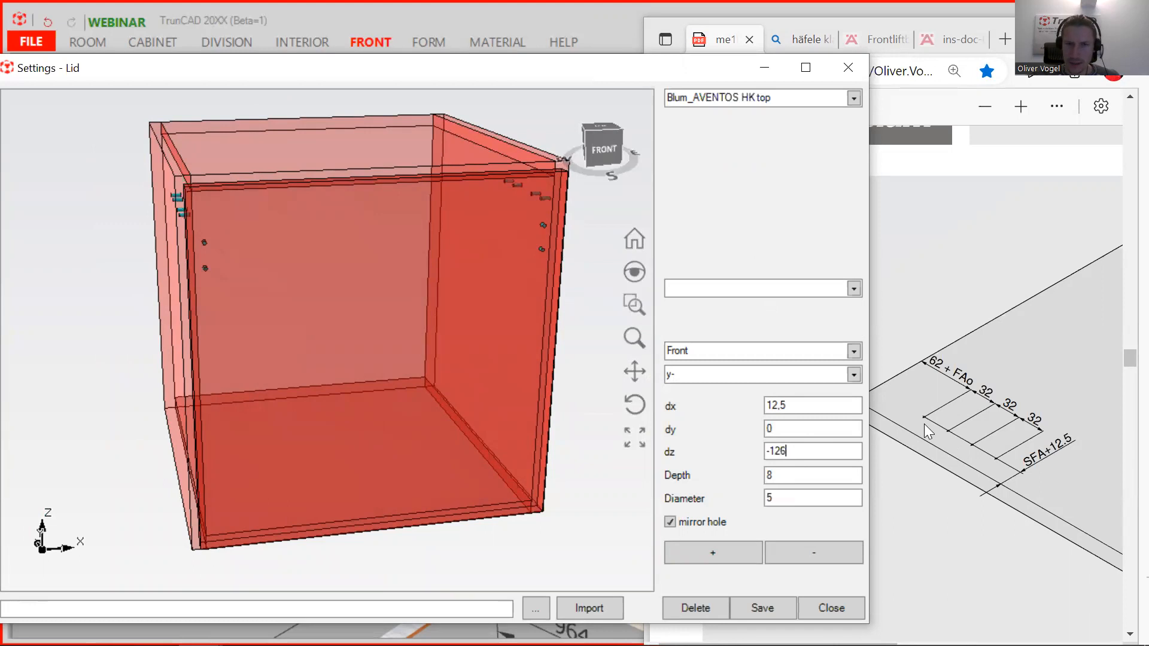
{"action": "left_click", "coordinate": [747, 551]}
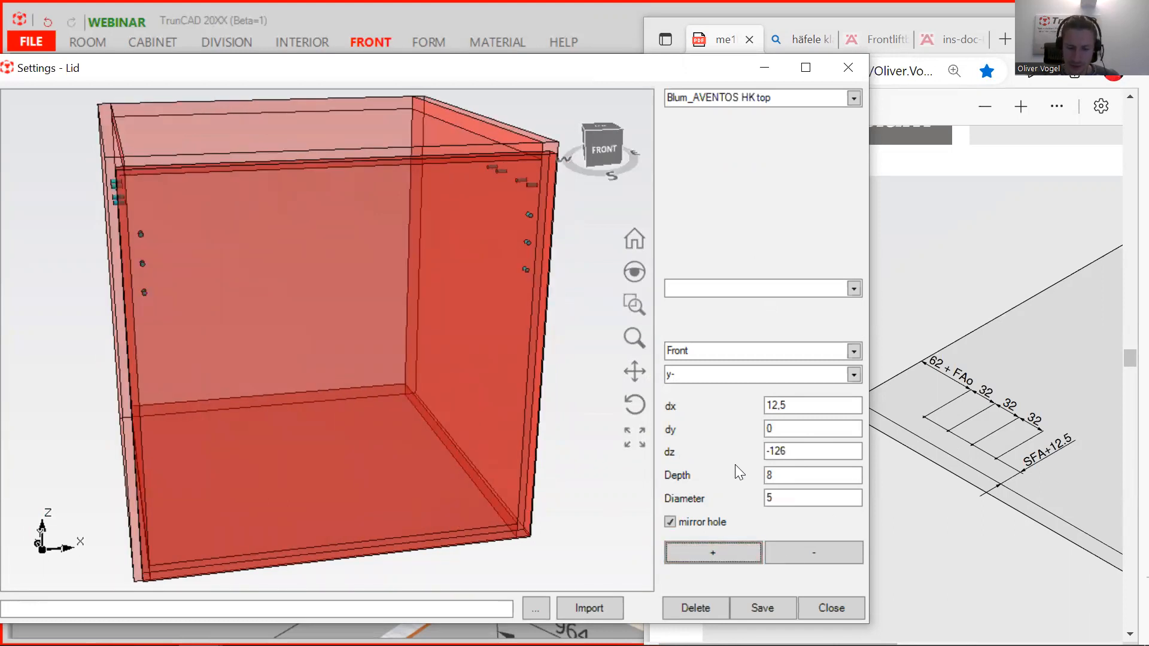
Add the fourth mirrored front hole at dz -158.
{"action": "left_click_drag", "start_coordinate": [791, 452], "coordinate": [775, 452]}
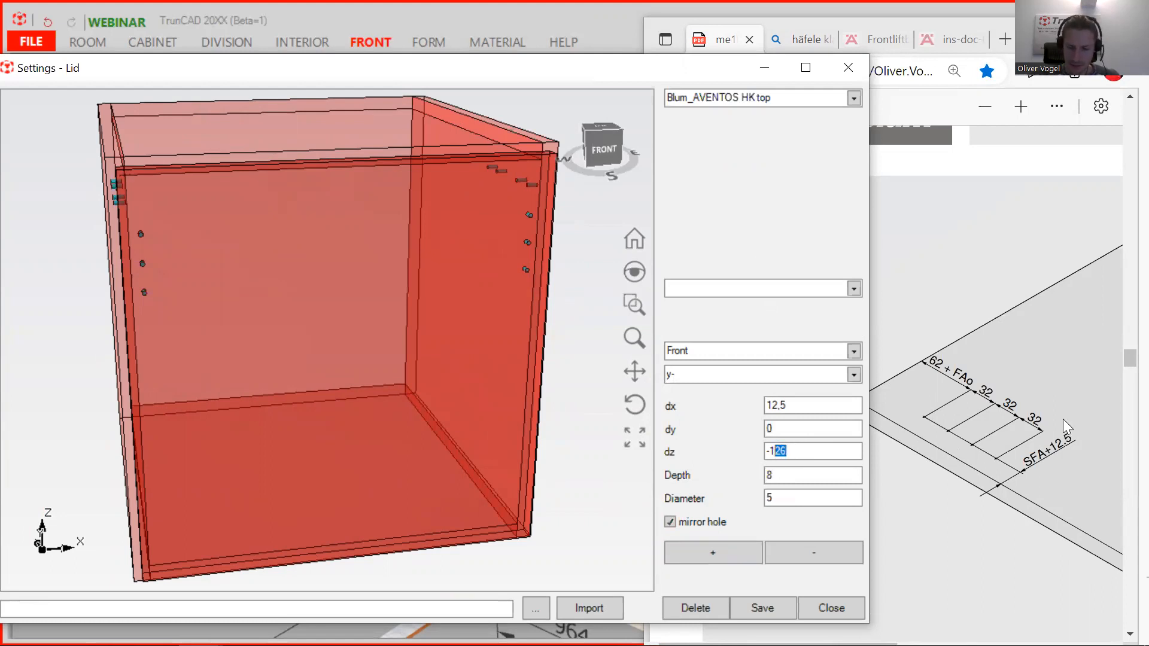
{"action": "type", "text": "58"}
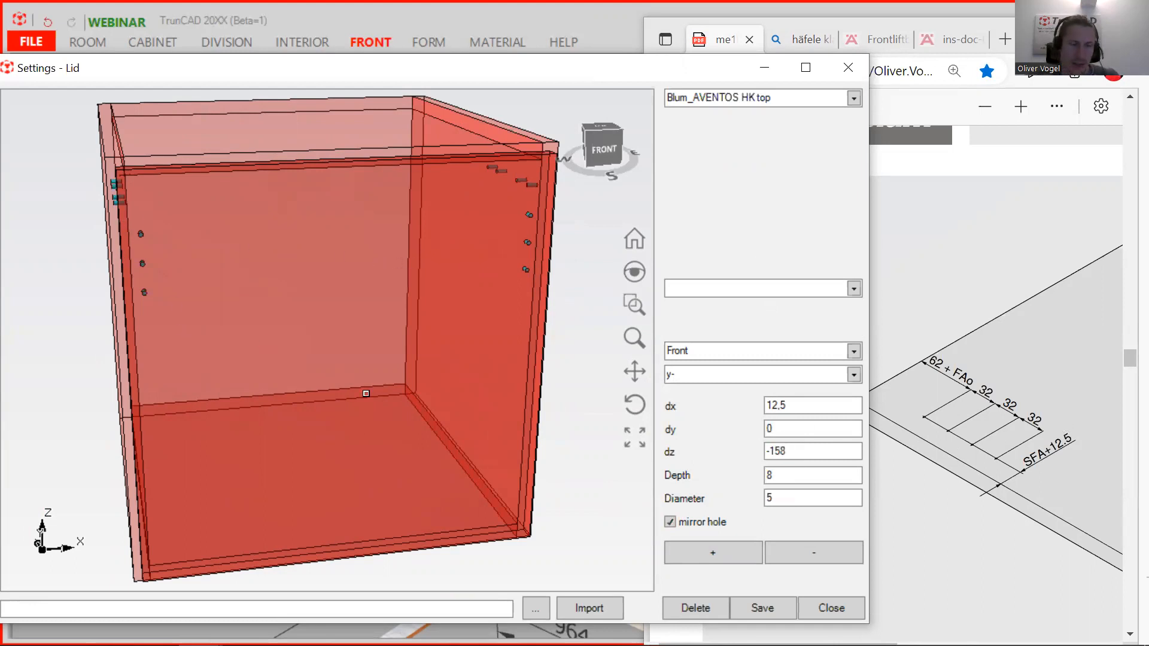
{"action": "middle_click_drag", "start_coordinate": [145, 327], "coordinate": [138, 315]}
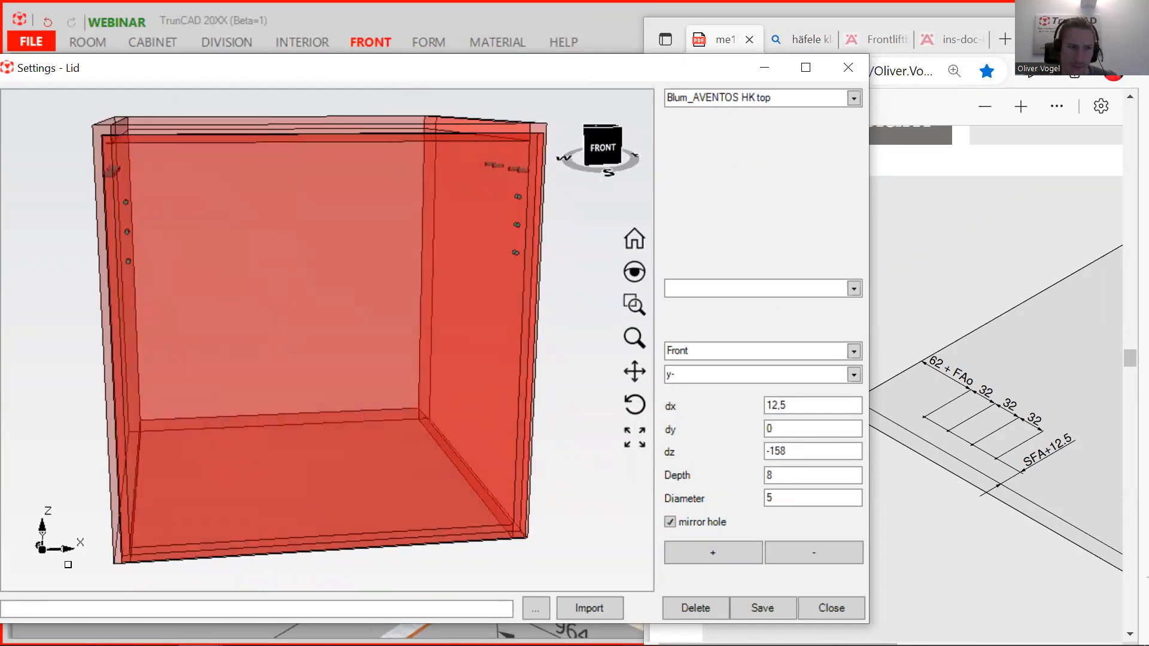
{"action": "left_click", "coordinate": [725, 560]}
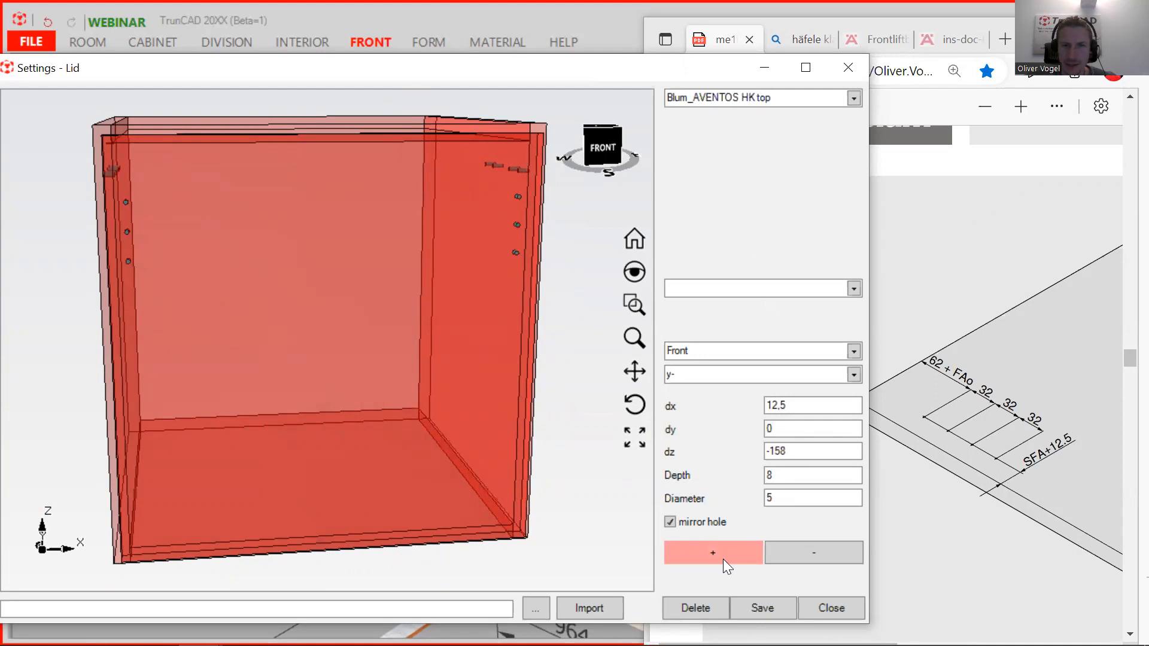
Review the complete hole pattern, save the Blum_AVENTOS HK top fitting and close the lid settings.
{"action": "middle_click_drag", "start_coordinate": [462, 311], "coordinate": [404, 329]}
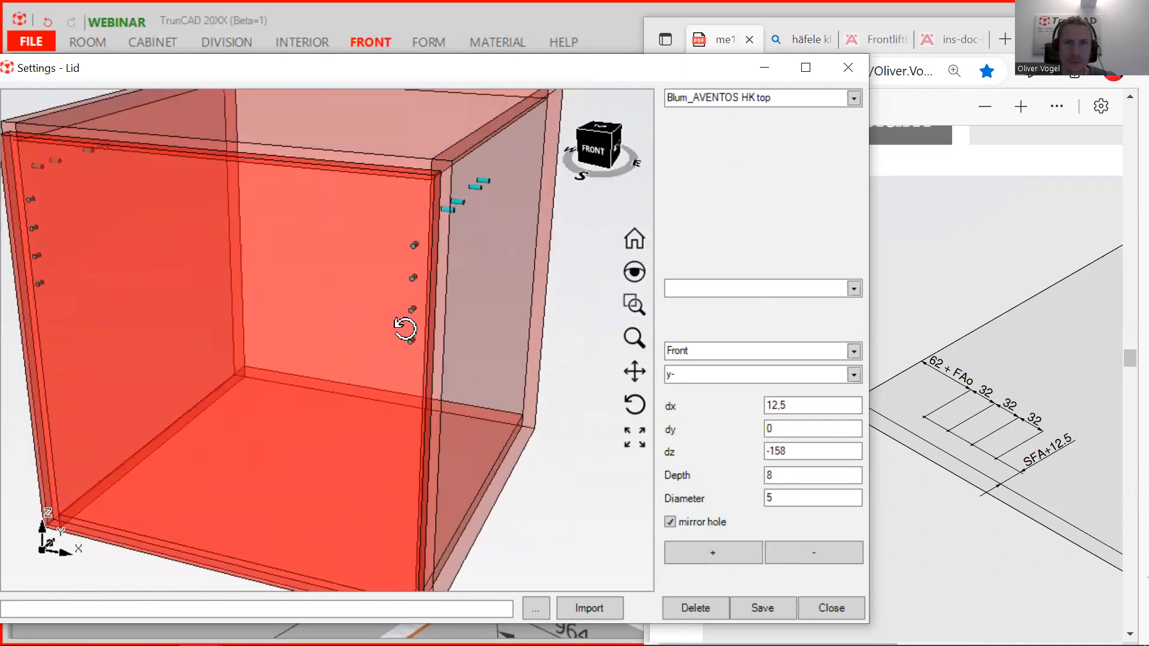
{"action": "scroll", "coordinate": [449, 221], "scroll_direction": "down", "scroll_amount": 3}
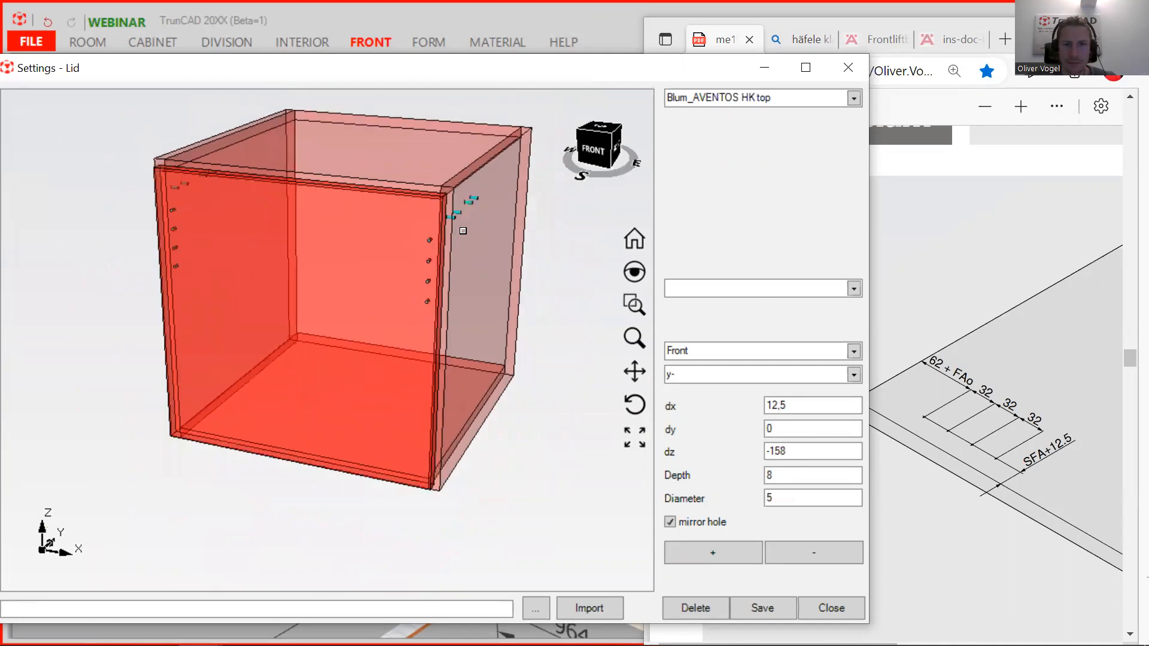
{"action": "left_click", "coordinate": [764, 606]}
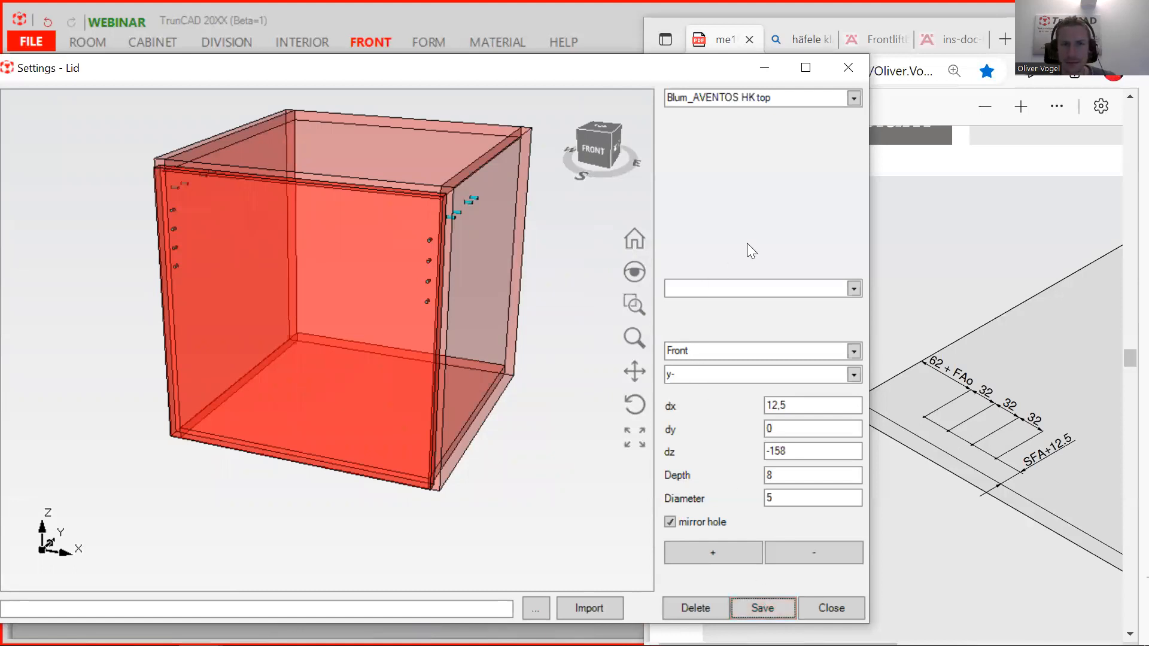
{"action": "left_click", "coordinate": [848, 69]}
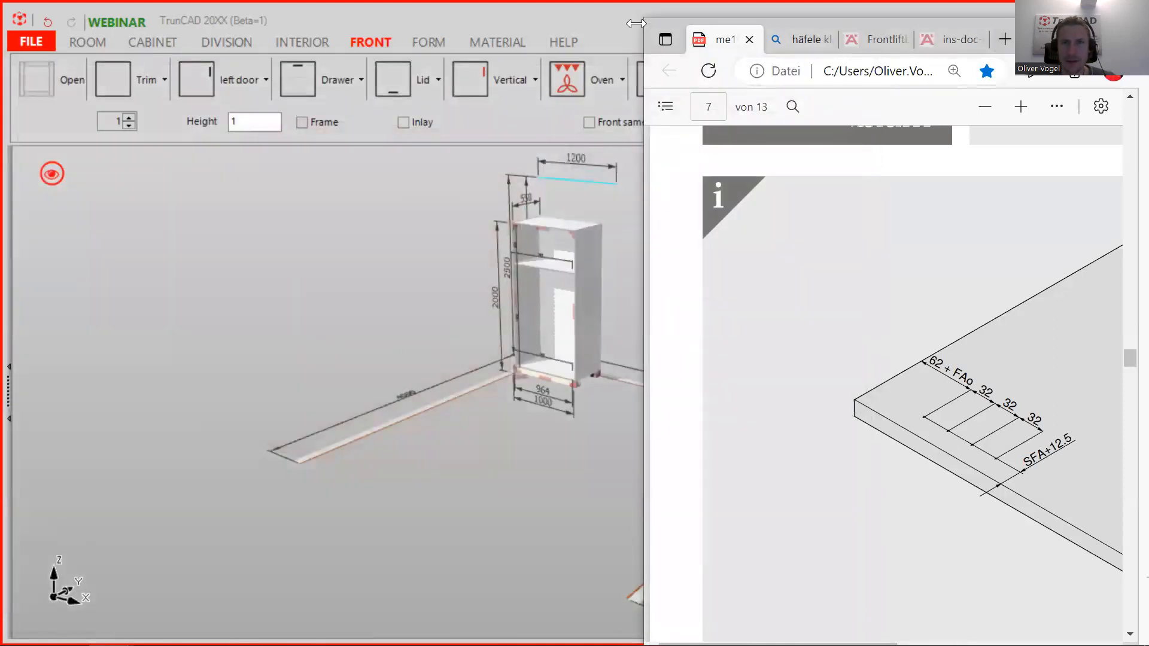
Assign the Blum_AVENTOS HK top hardware to the lid and place a top lid on the cabinet's upper compartment.
{"action": "left_click", "coordinate": [603, 40]}
{"action": "scroll", "coordinate": [561, 241], "scroll_direction": "up", "scroll_amount": 5}
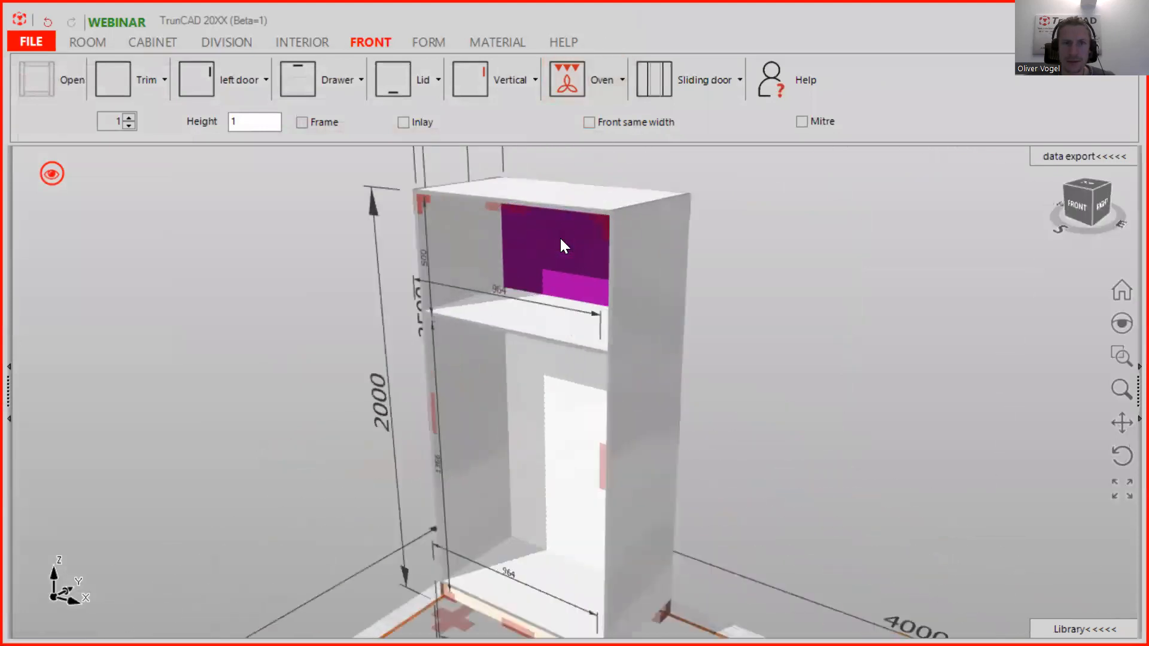
{"action": "left_click", "coordinate": [420, 76]}
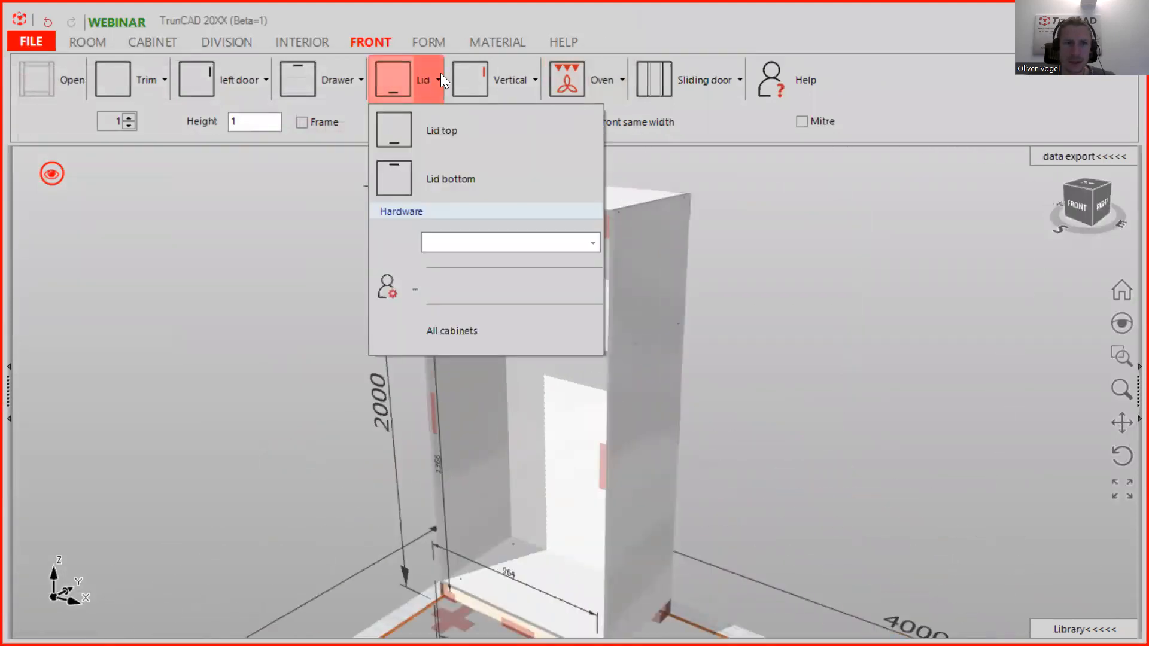
{"action": "left_click", "coordinate": [593, 243]}
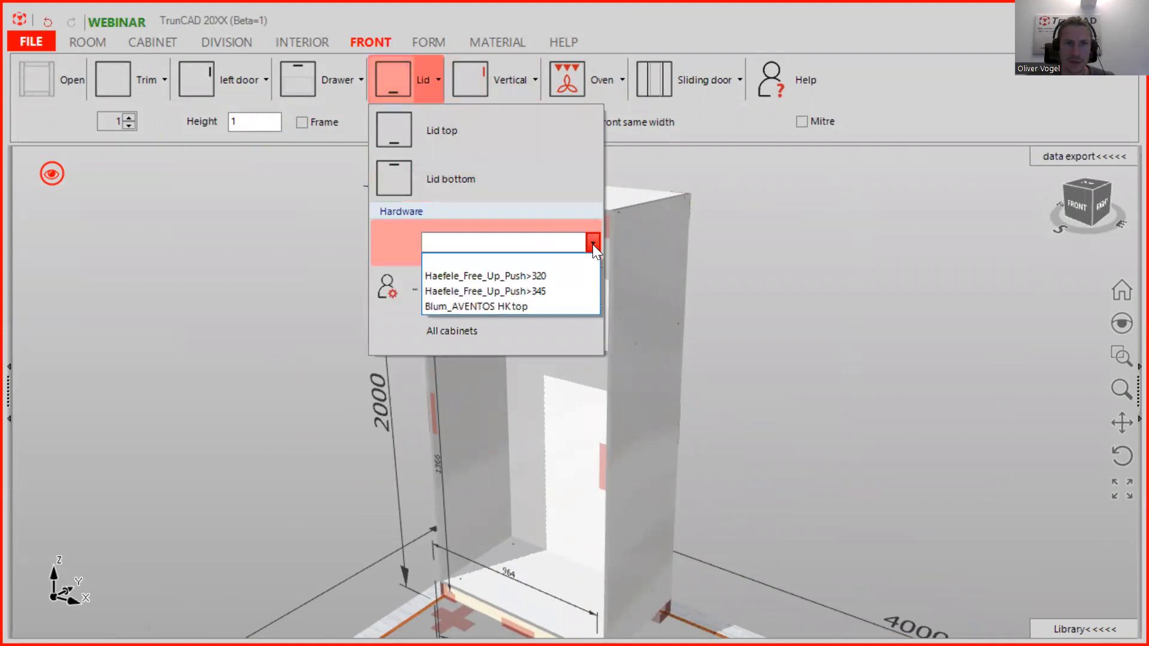
{"action": "left_click", "coordinate": [503, 307]}
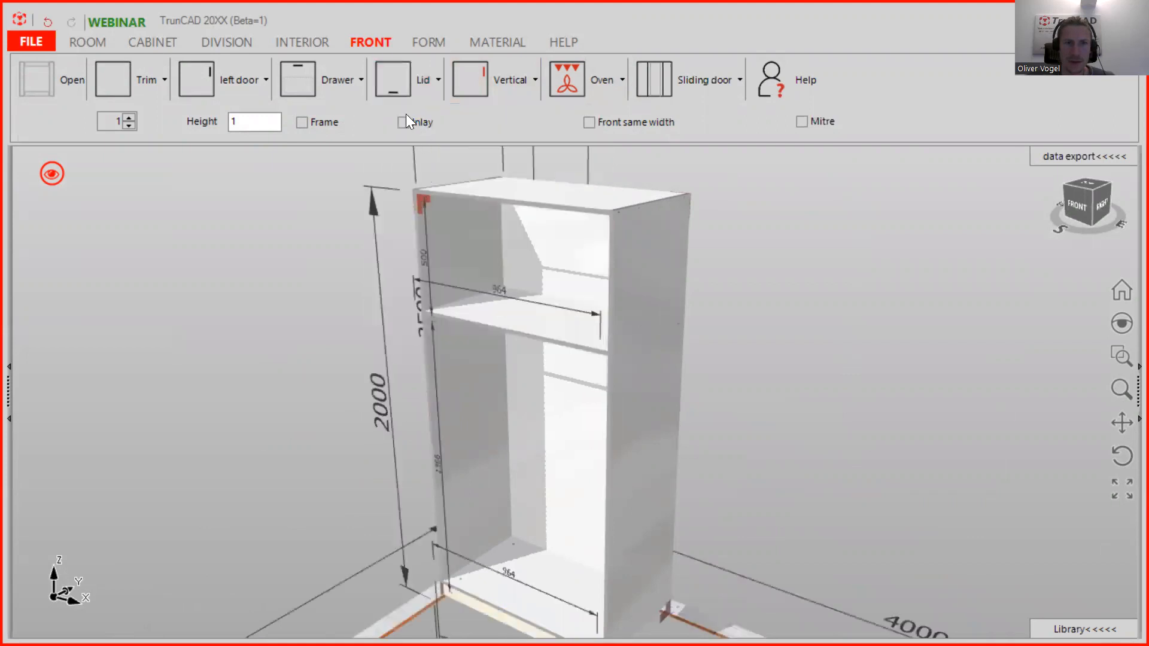
{"action": "left_click", "coordinate": [392, 80]}
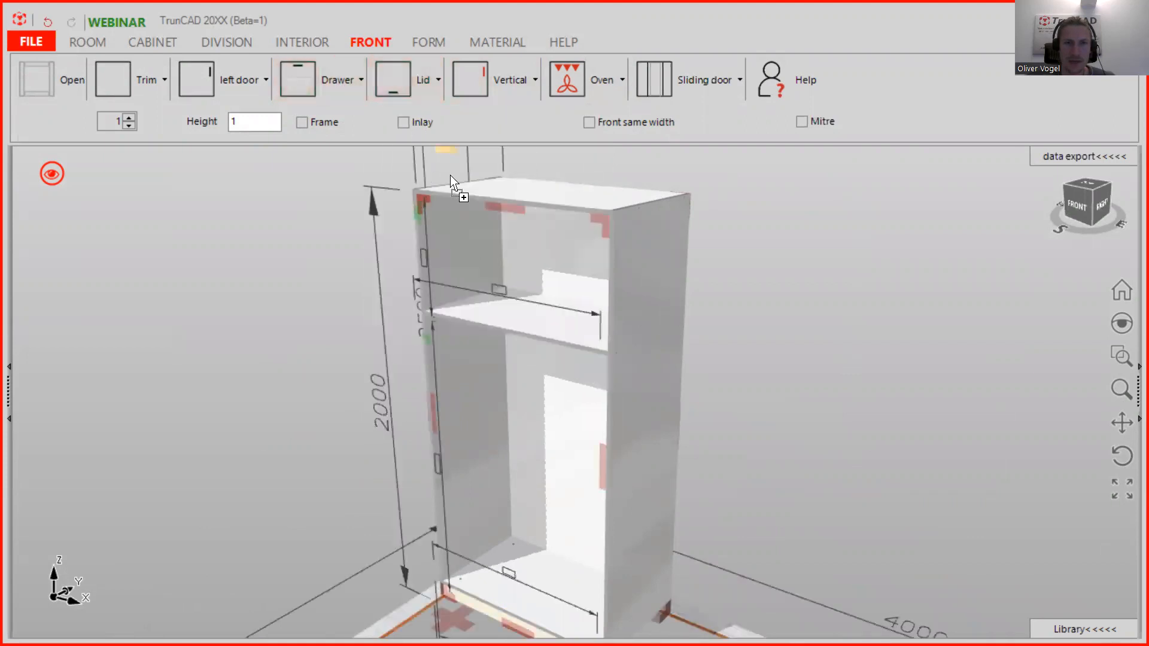
{"action": "left_click", "coordinate": [494, 232]}
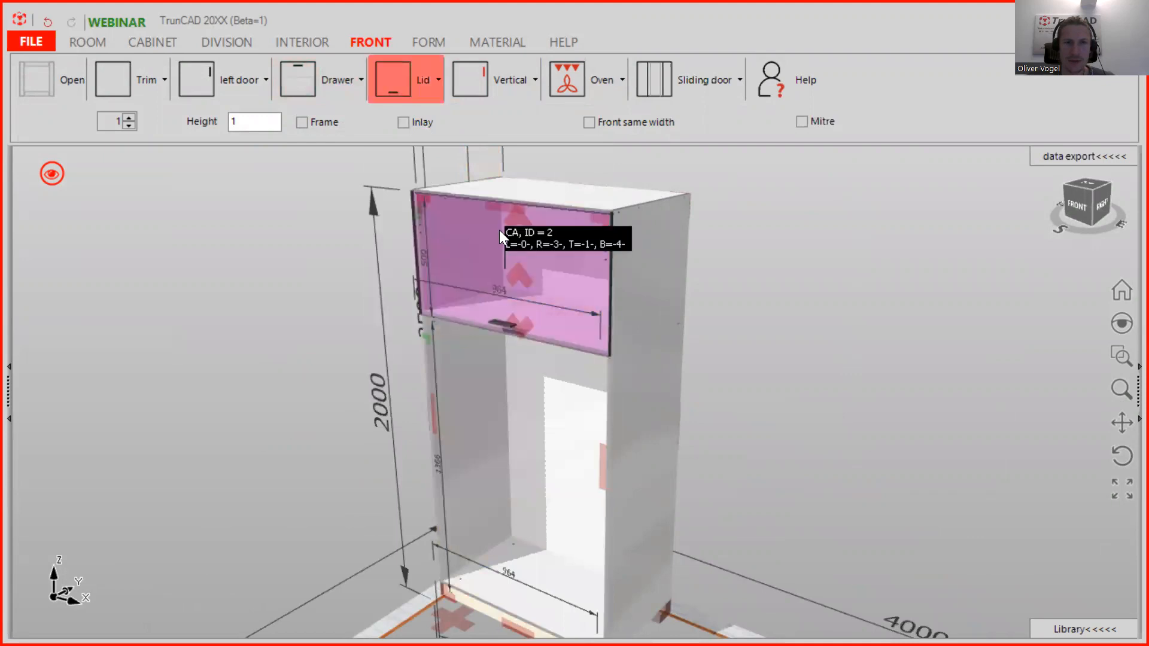
Show the cabinet transparently and examine the fitting's drill holes in the side panel and lid.
{"action": "left_click", "coordinate": [51, 174]}
{"action": "left_click", "coordinate": [164, 126]}
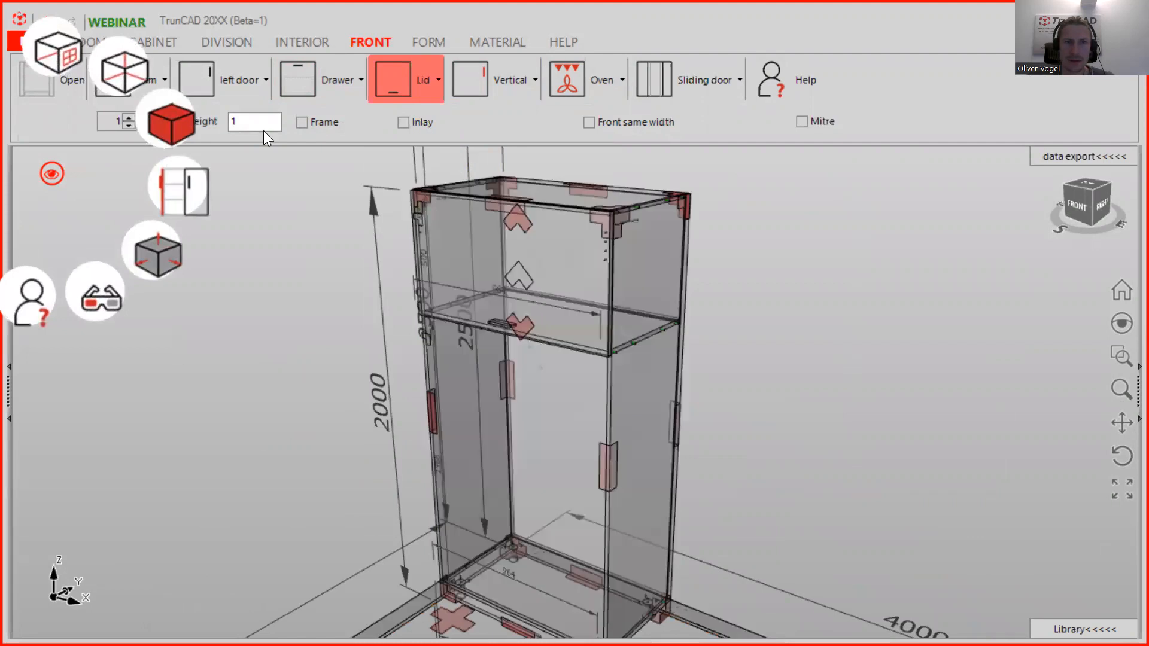
{"action": "scroll", "coordinate": [612, 222], "scroll_direction": "up", "scroll_amount": 3}
{"action": "middle_click_drag", "start_coordinate": [644, 237], "coordinate": [678, 256]}
{"action": "scroll", "coordinate": [605, 271], "scroll_direction": "up", "scroll_amount": 2}
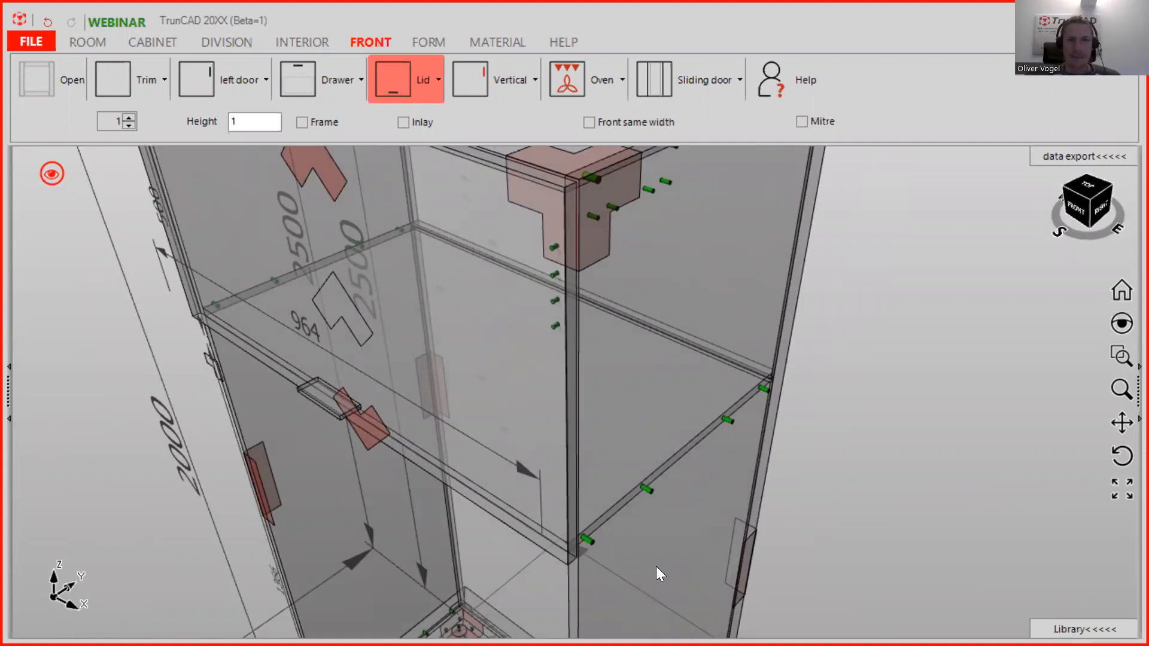
{"action": "scroll", "coordinate": [612, 295], "scroll_direction": "down", "scroll_amount": 5}
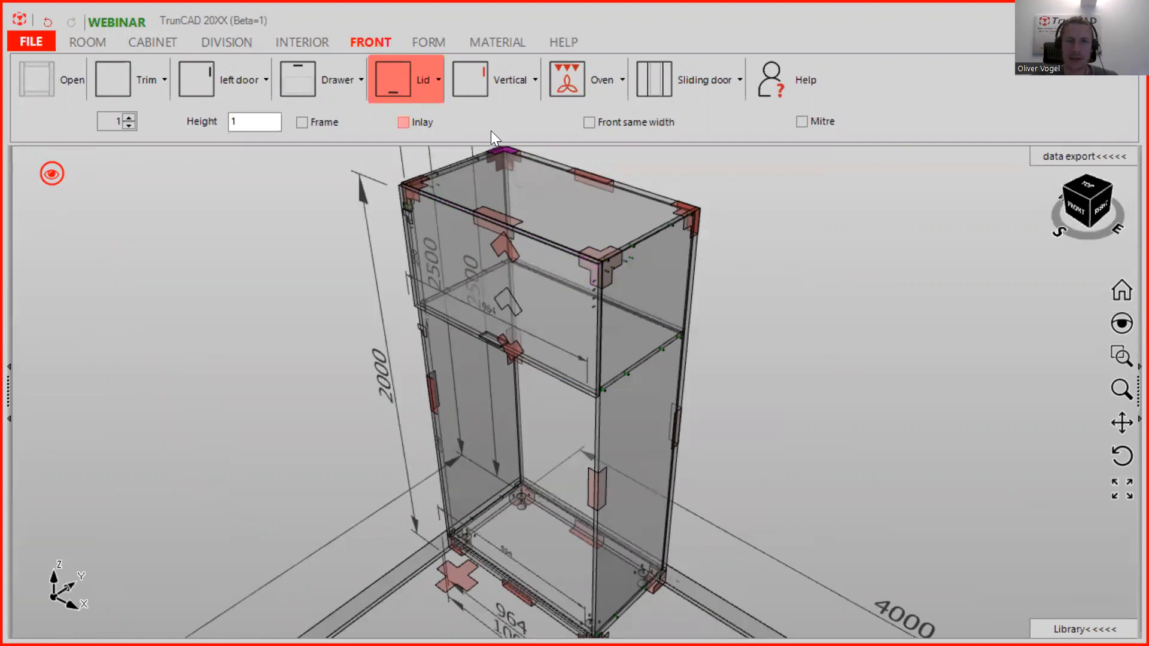
Open the lid settings, load the Blum_AVENTOS HK top fitting and add the Blum Clip Top 120° hinge to it.
{"action": "left_click", "coordinate": [422, 81]}
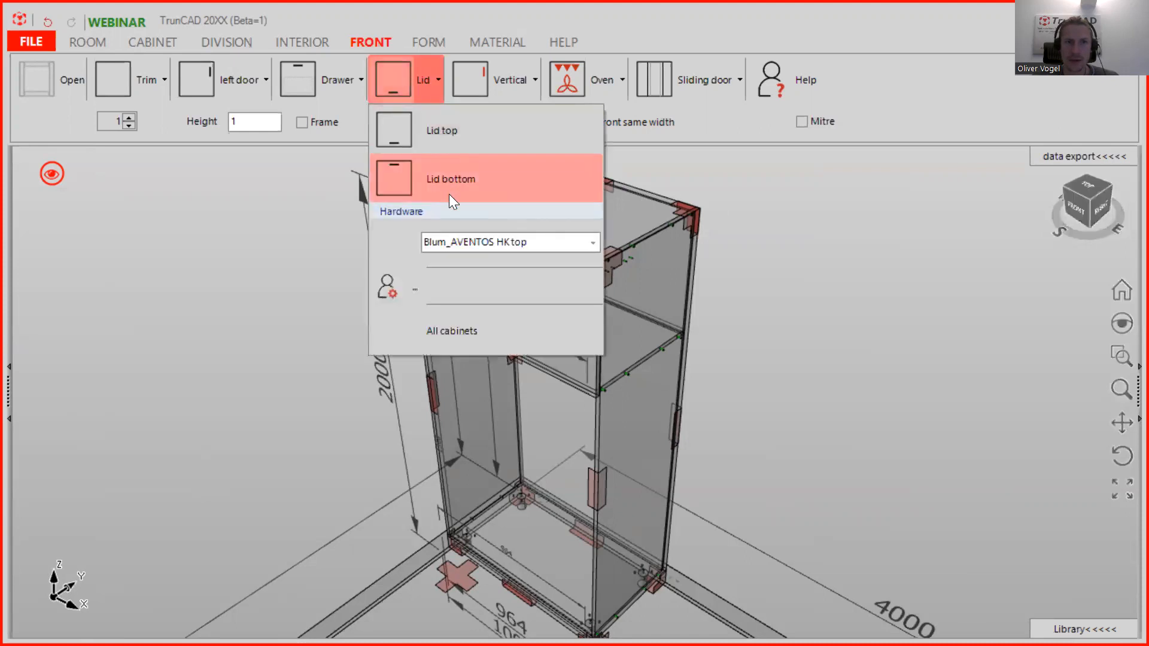
{"action": "left_click", "coordinate": [399, 287]}
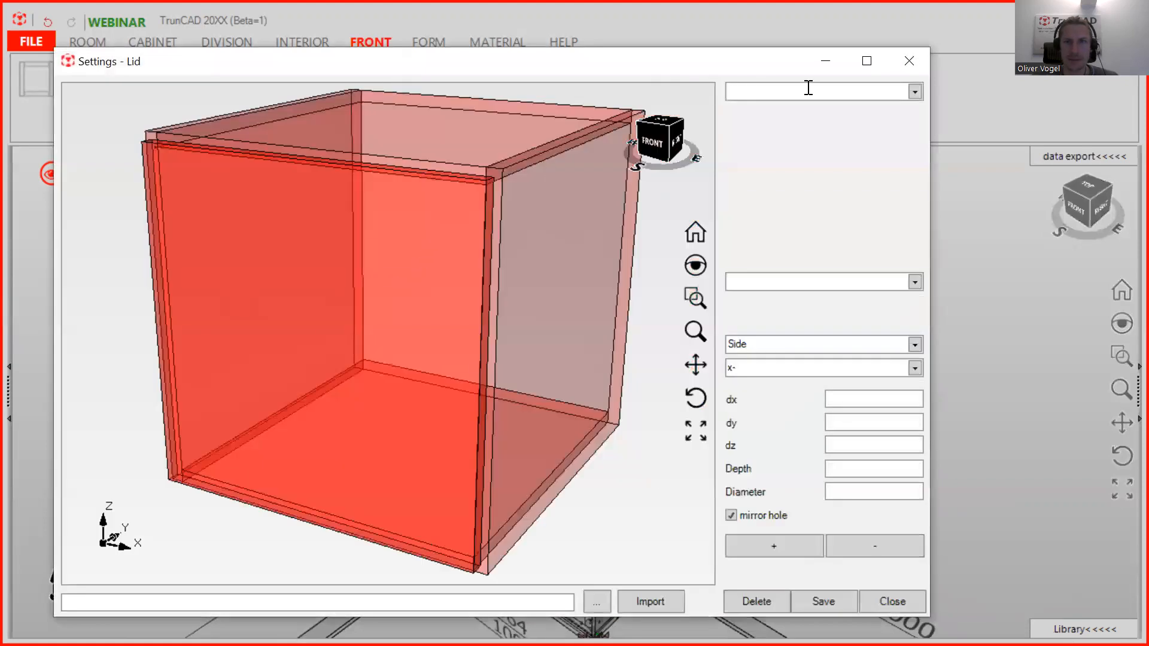
{"action": "left_click", "coordinate": [914, 96]}
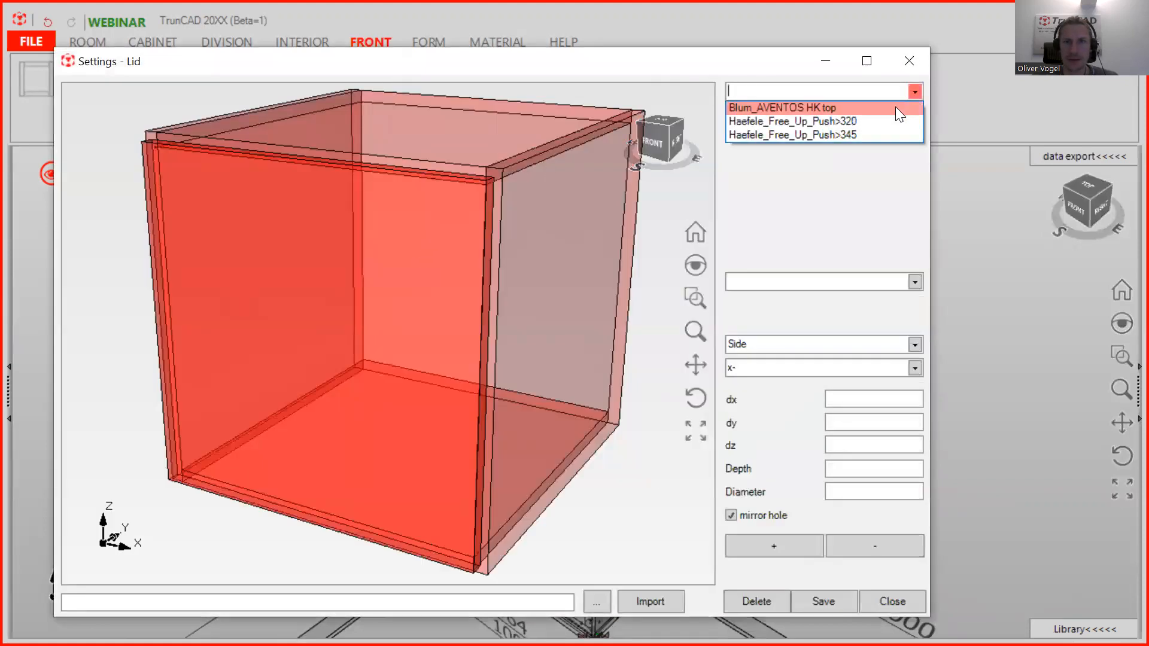
{"action": "left_click", "coordinate": [896, 107]}
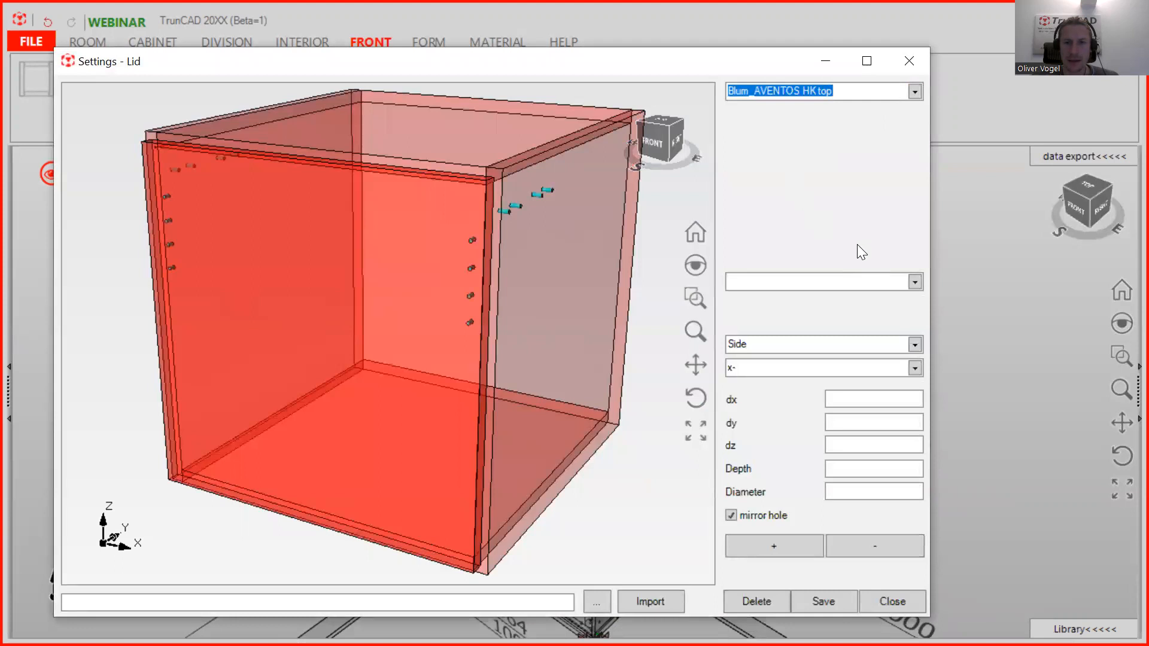
{"action": "left_click", "coordinate": [914, 284]}
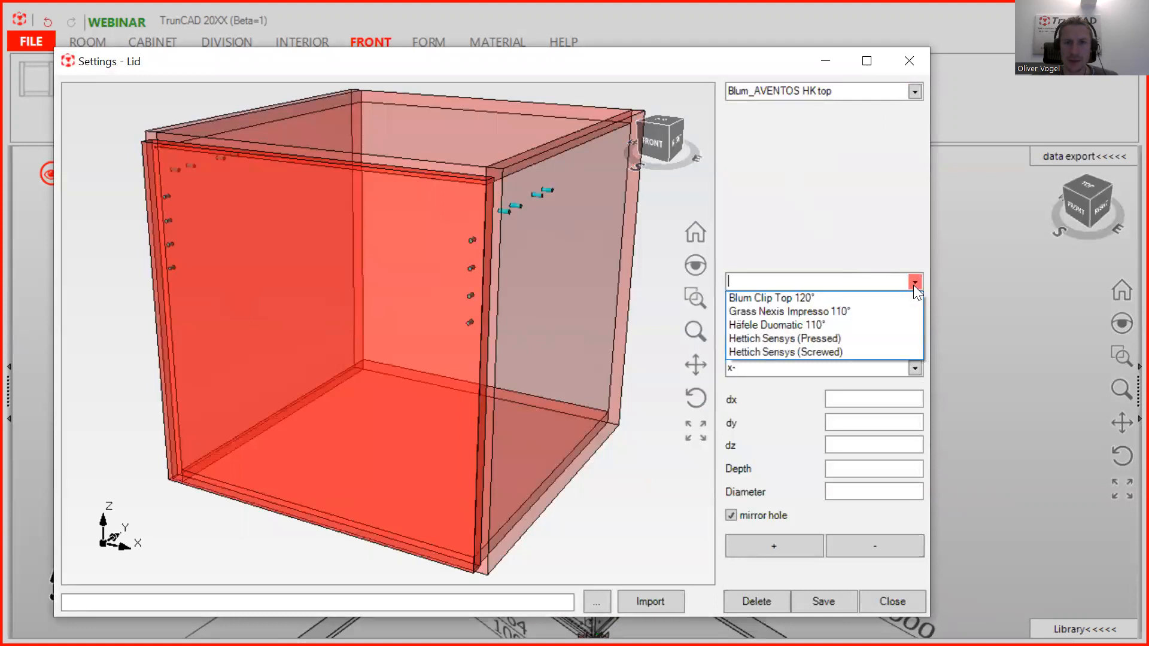
{"action": "left_click", "coordinate": [788, 299]}
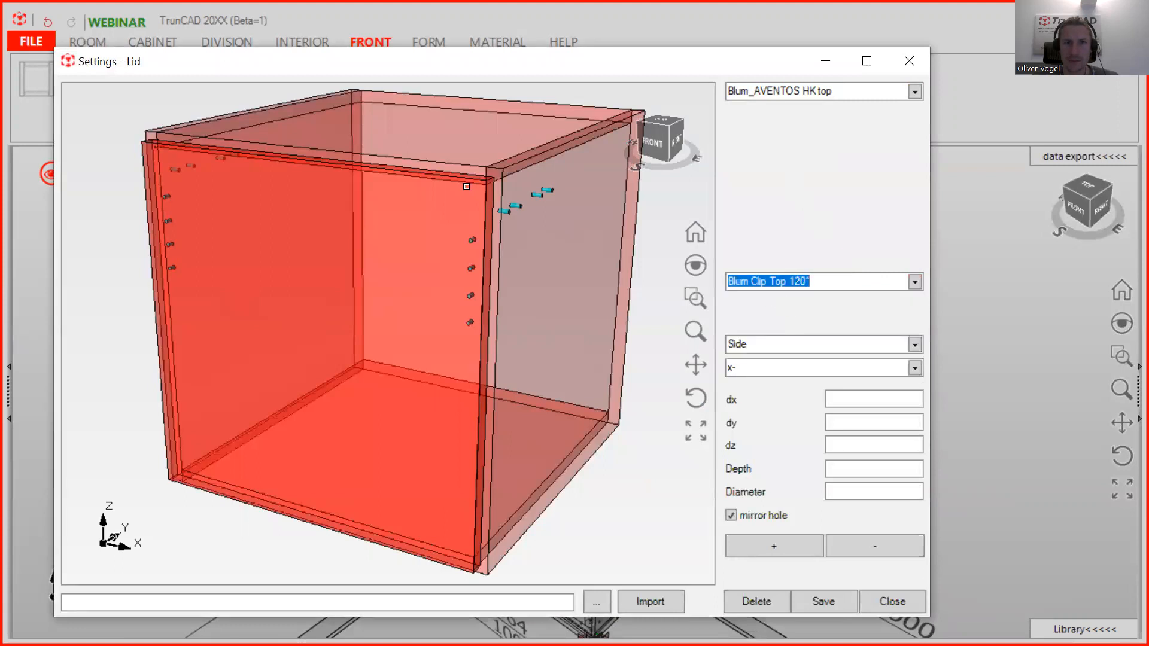
{"action": "mouse_move", "coordinate": [464, 156]}
{"action": "left_mouse_down"}
{"action": "mouse_move", "coordinate": [452, 175]}
{"action": "mouse_move", "coordinate": [461, 174]}
{"action": "left_mouse_up"}
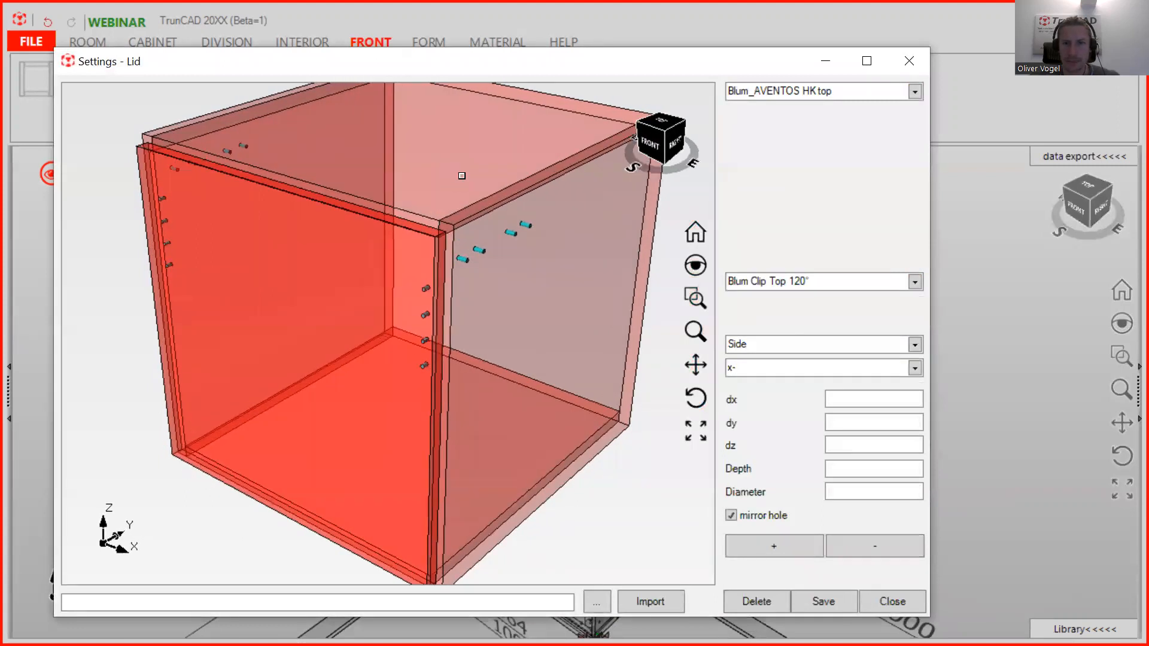
Save the fitting under the new name Blum_AVENTOS HK top - Clip Top and close the lid settings.
{"action": "double_click", "coordinate": [844, 91]}
{"action": "left_click", "coordinate": [875, 91]}
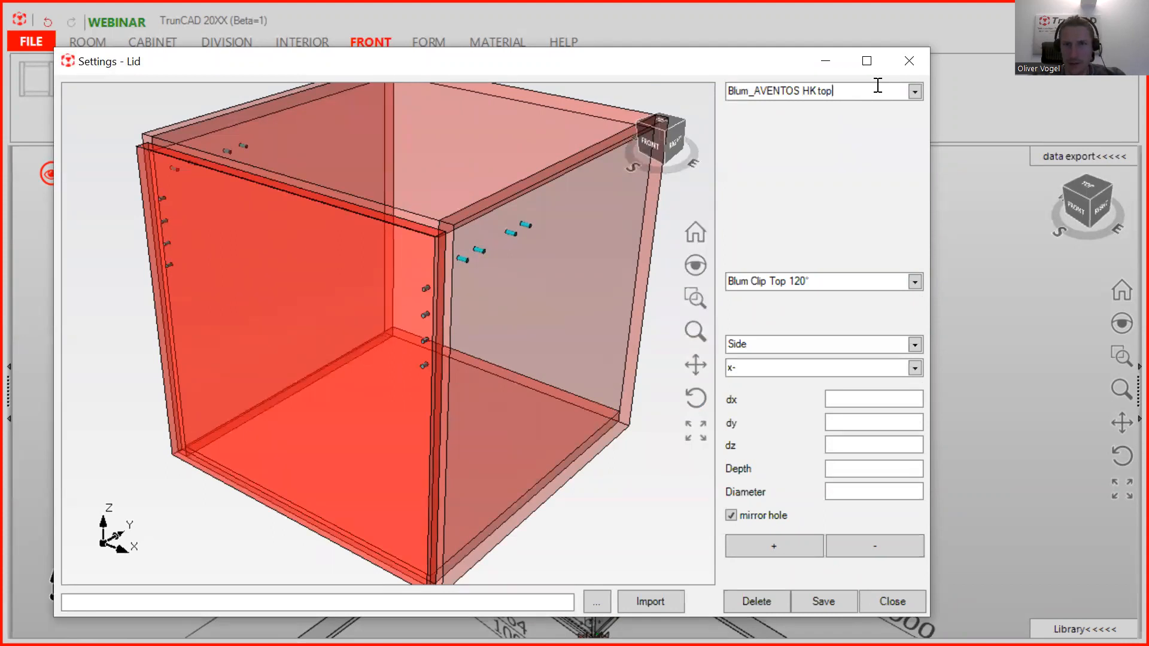
{"action": "type", "text": "- Clip Top"}
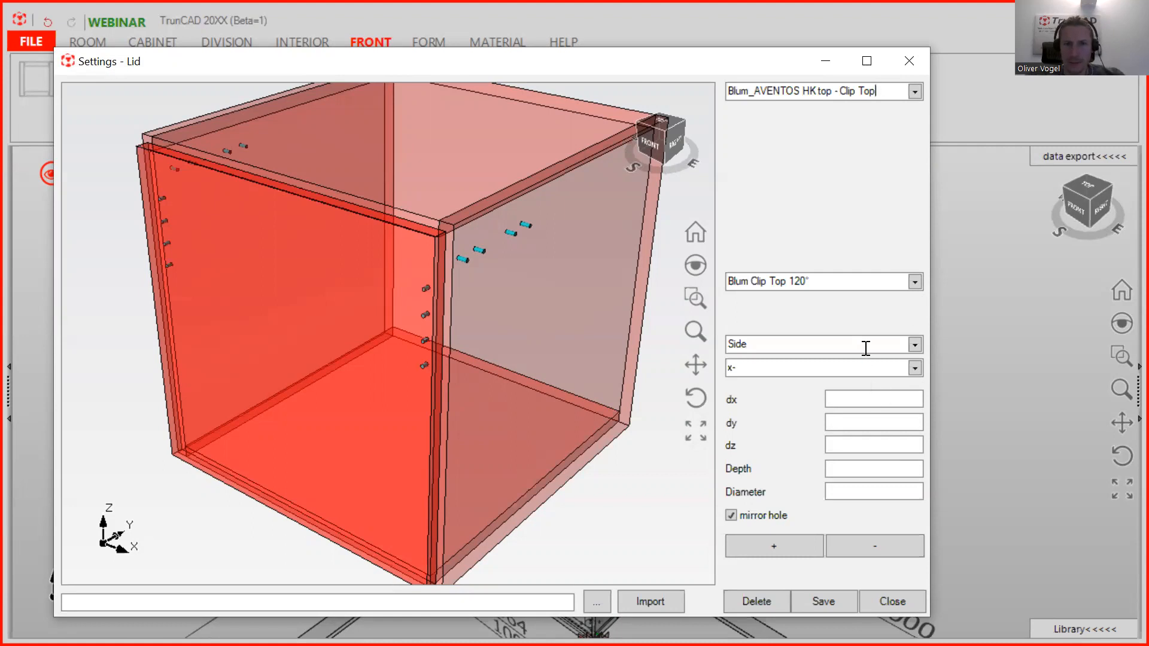
{"action": "left_click", "coordinate": [831, 599]}
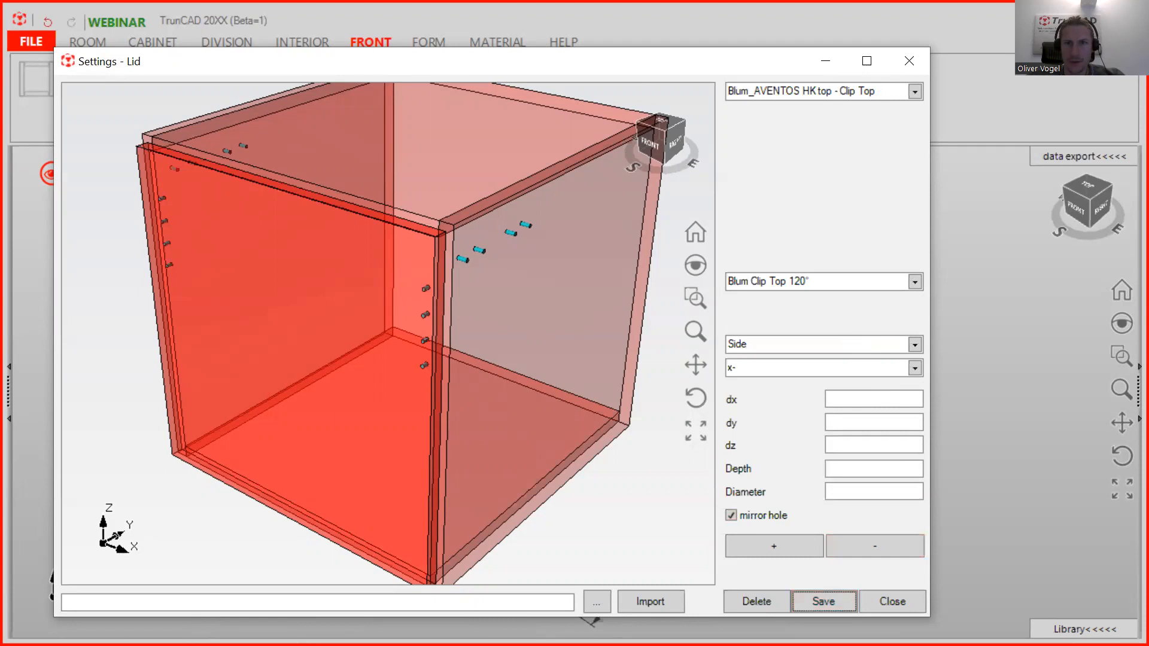
{"action": "left_click", "coordinate": [918, 60]}
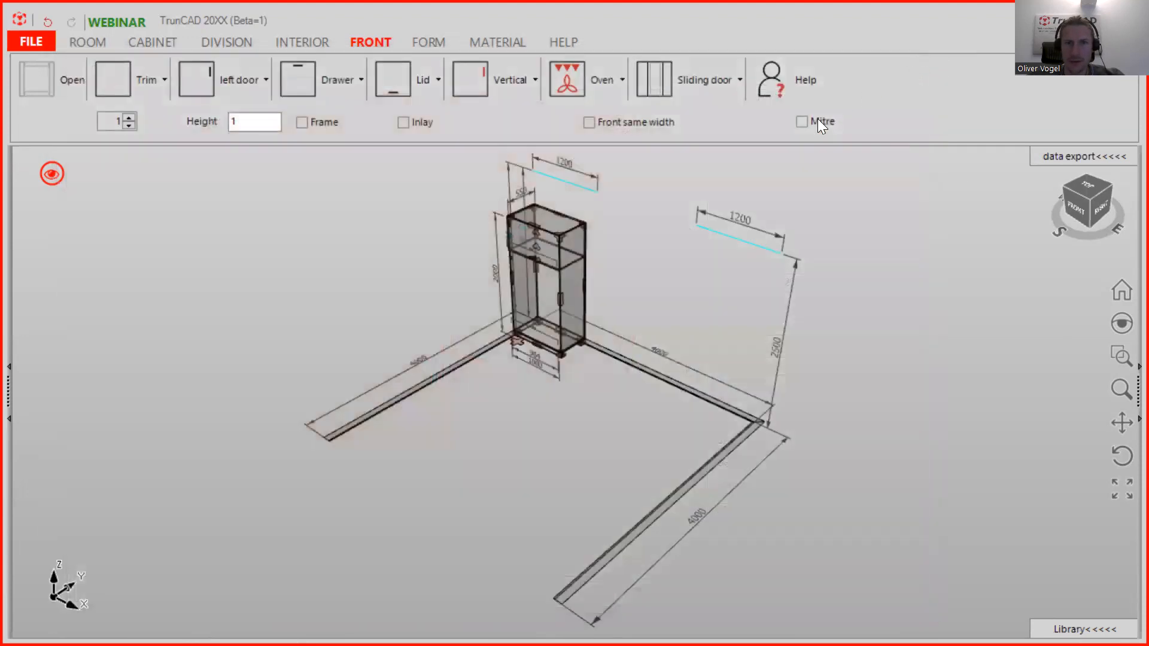
Return the cabinet to the solid display and delete the existing lid from its upper compartment.
{"action": "scroll", "coordinate": [534, 224], "scroll_direction": "up", "scroll_amount": 5}
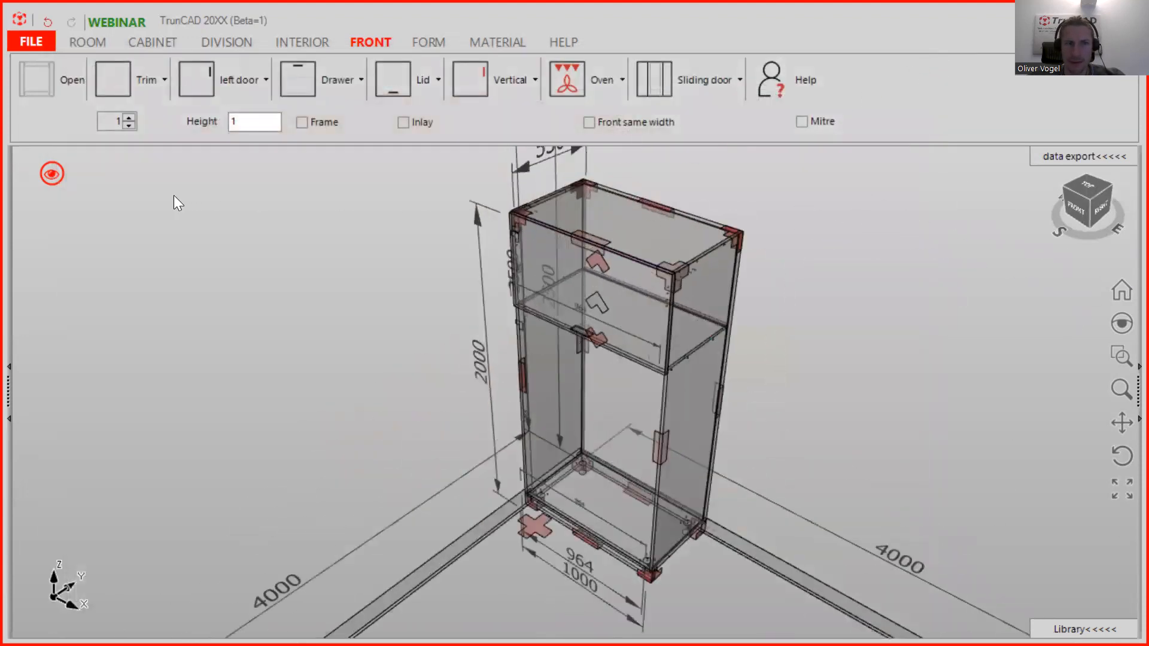
{"action": "left_click", "coordinate": [52, 174]}
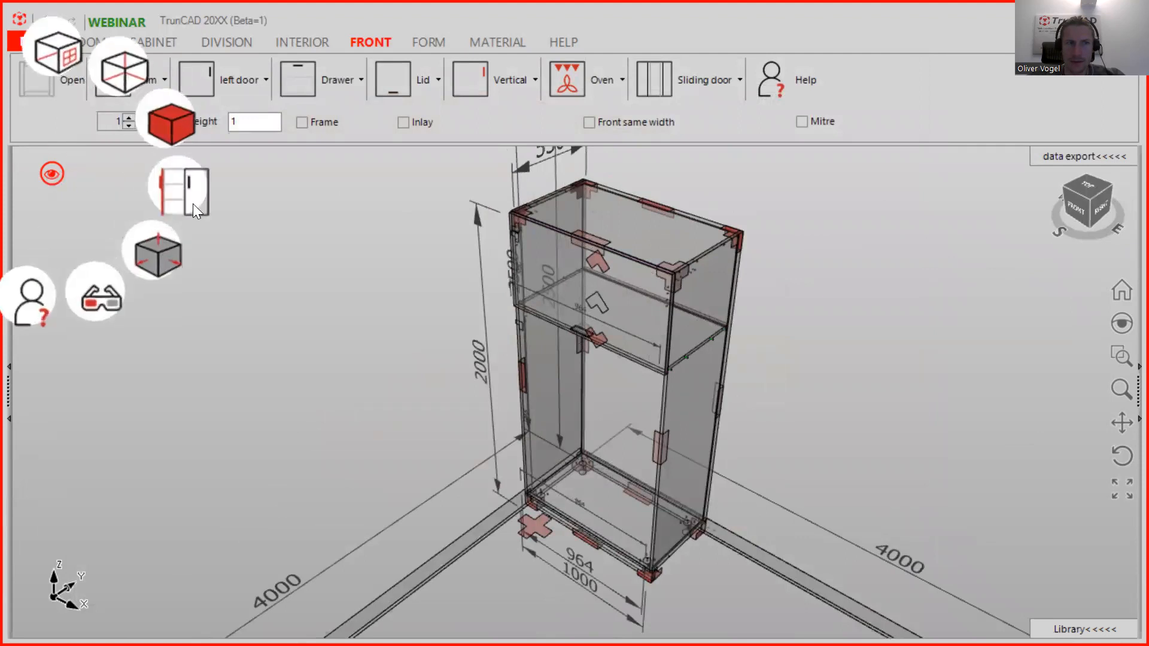
{"action": "left_click", "coordinate": [176, 117]}
{"action": "left_click", "coordinate": [178, 115]}
{"action": "left_click", "coordinate": [177, 115]}
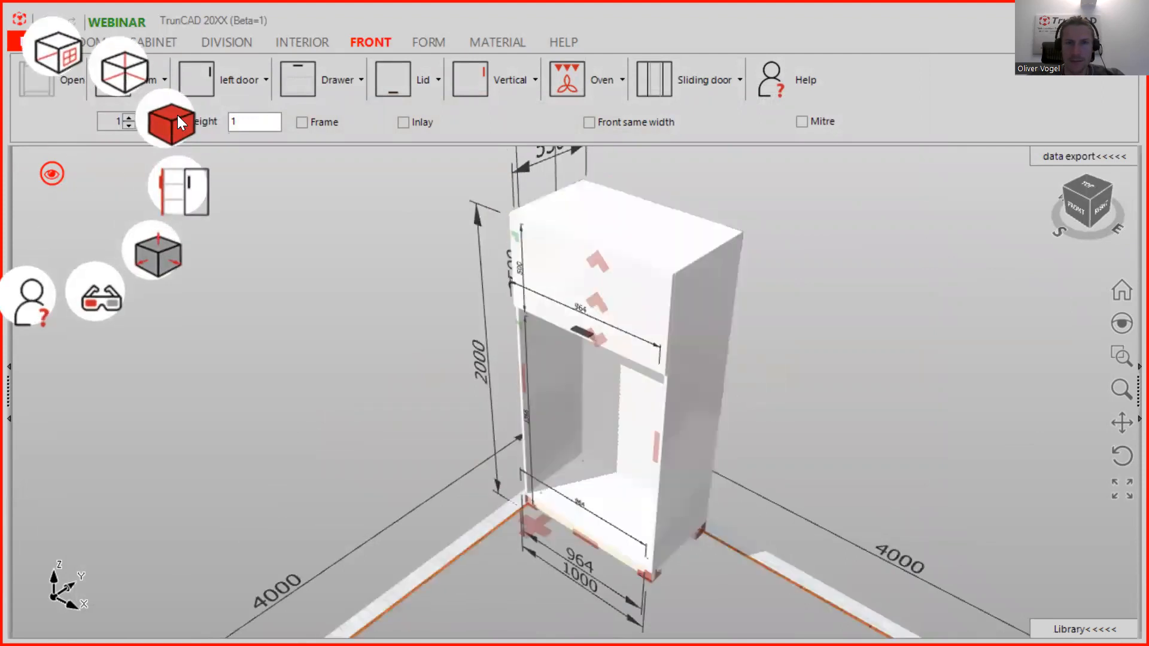
{"action": "left_click", "coordinate": [597, 265]}
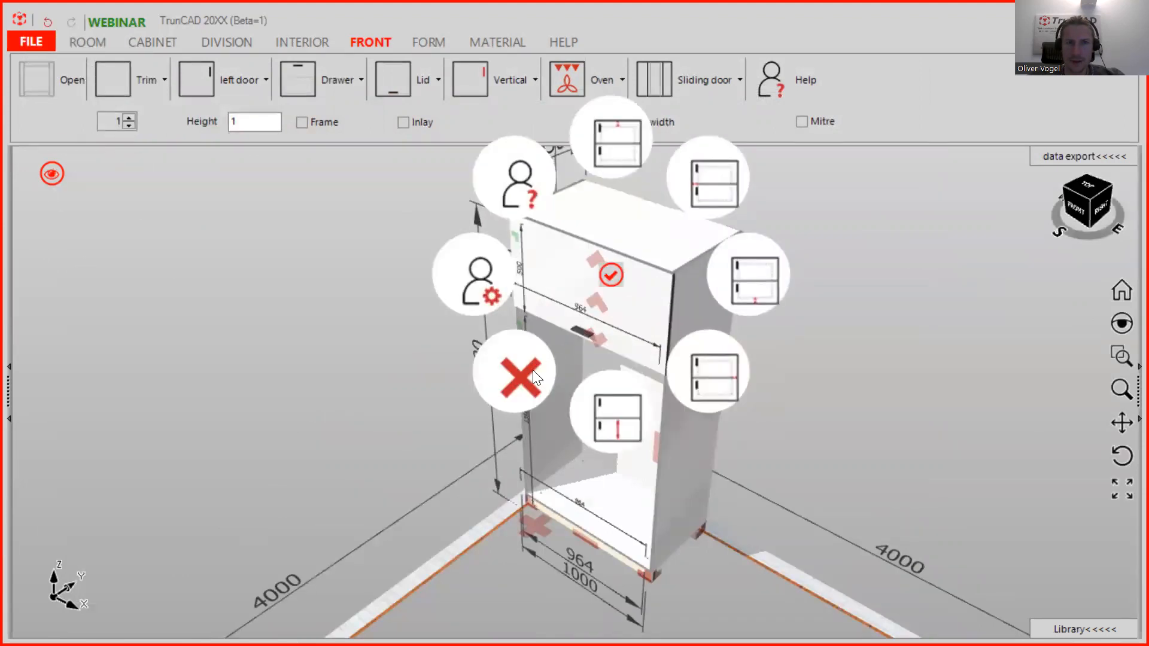
{"action": "left_click", "coordinate": [533, 371]}
Set the lid hardware to Blum_AVENTOS HK top - Clip Top and place a top lid on the upper compartment.
{"action": "left_click", "coordinate": [421, 78]}
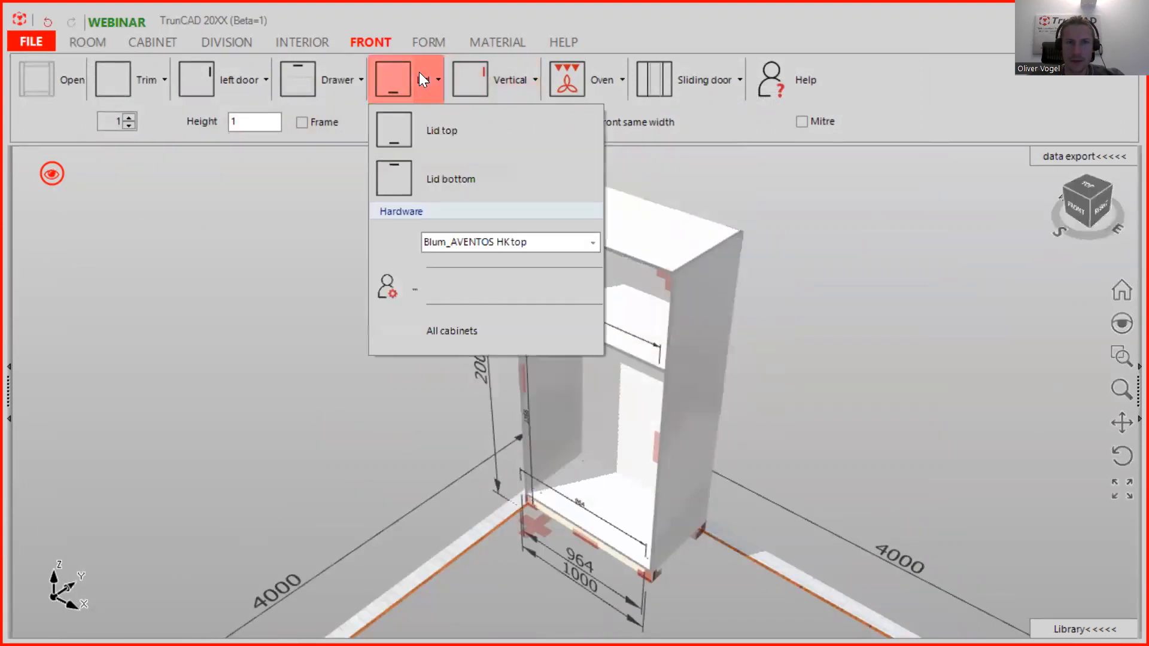
{"action": "left_click", "coordinate": [593, 242]}
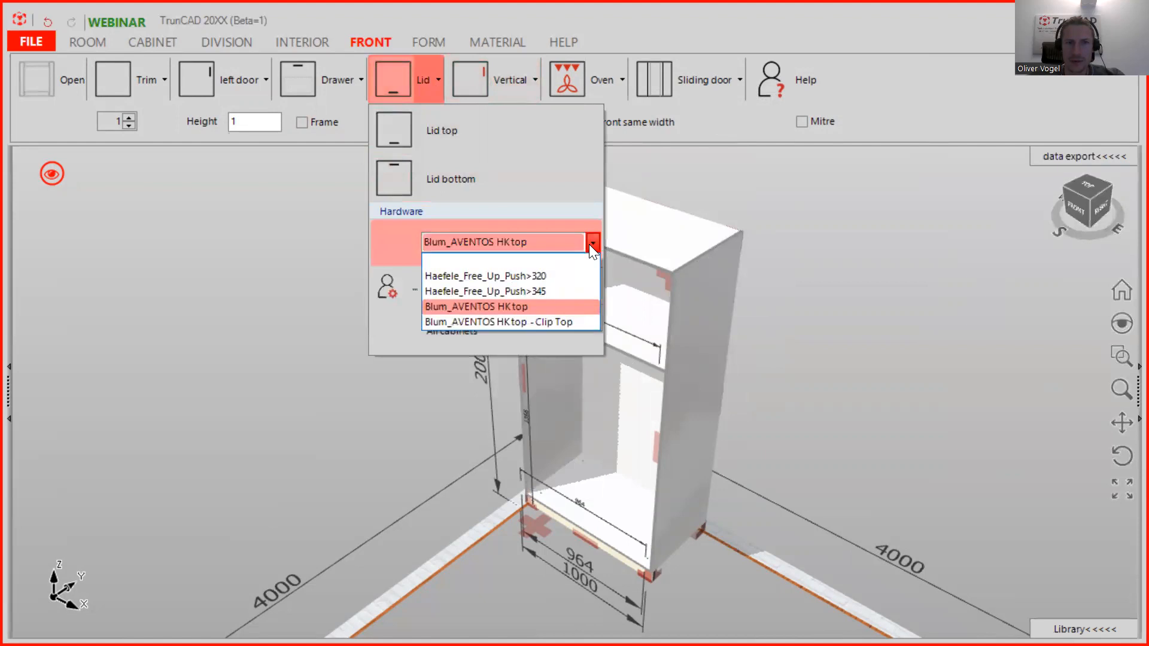
{"action": "left_click", "coordinate": [559, 323]}
{"action": "left_click_drag", "start_coordinate": [380, 76], "coordinate": [598, 261]}
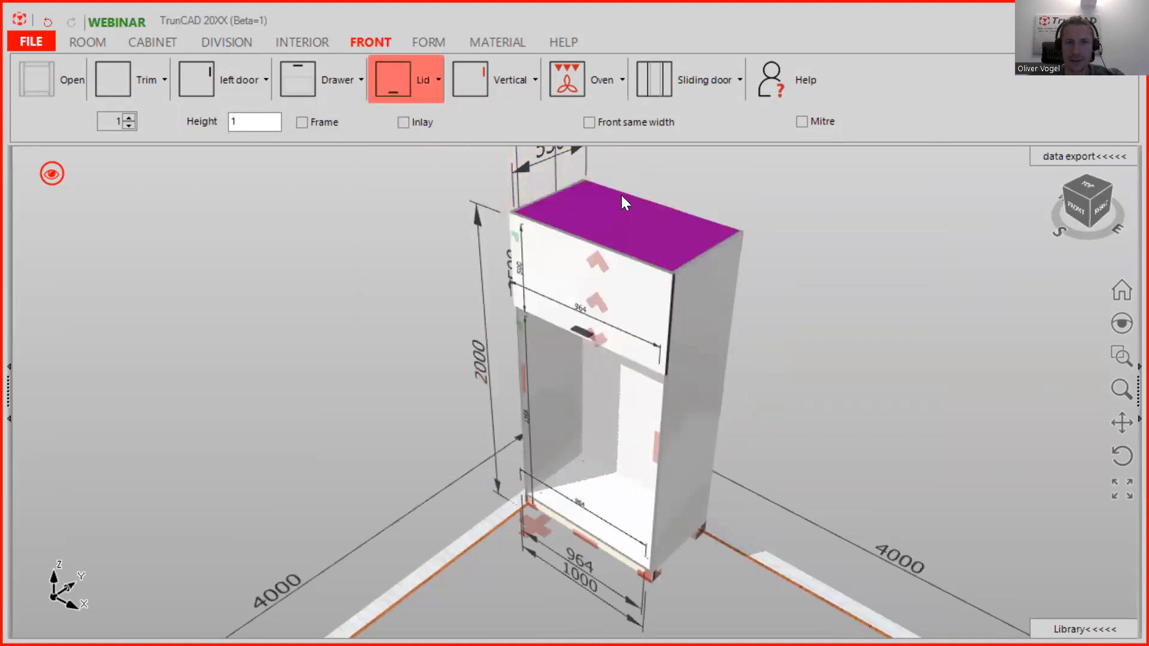
Show the cabinet transparently and examine the lid's hinge cup holes together with the lift fitting's drill holes.
{"action": "left_click", "coordinate": [52, 174]}
{"action": "left_click", "coordinate": [174, 124]}
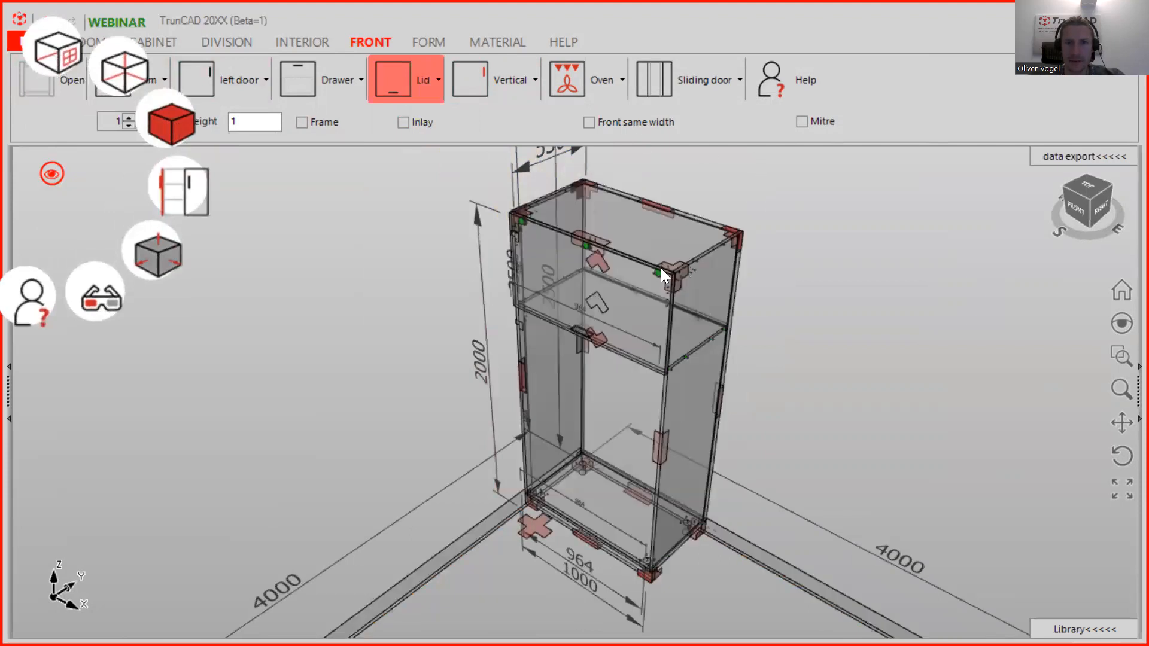
{"action": "scroll", "coordinate": [661, 268], "scroll_direction": "up", "scroll_amount": 5}
{"action": "scroll", "coordinate": [664, 286], "scroll_direction": "up", "scroll_amount": 3}
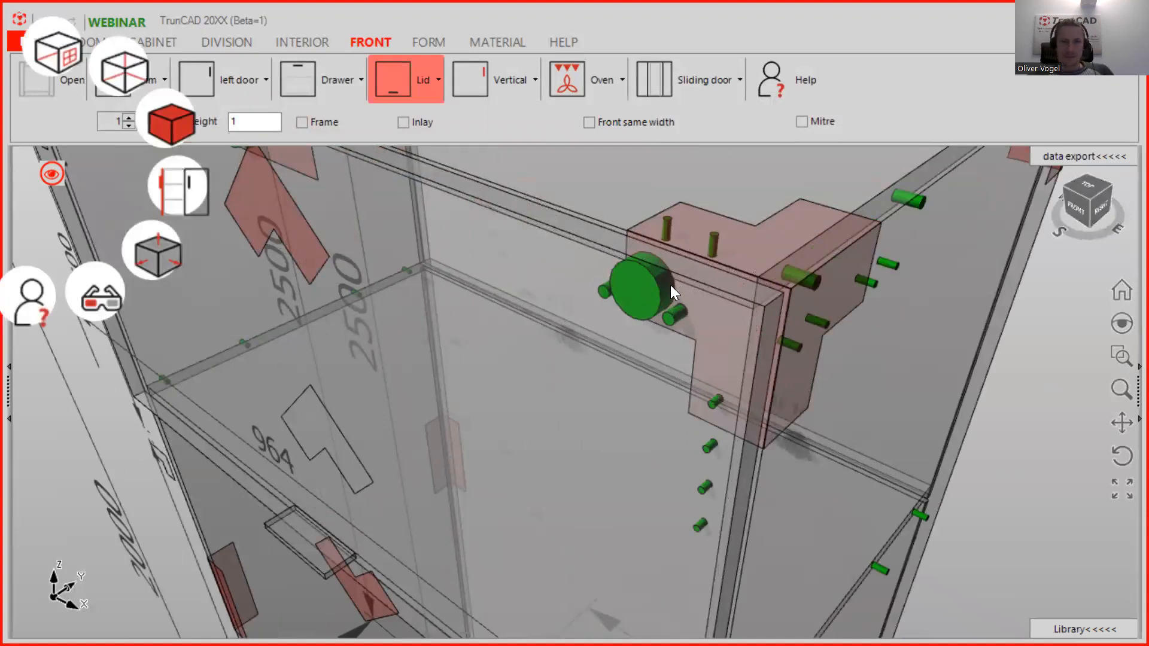
{"action": "scroll", "coordinate": [669, 287], "scroll_direction": "down", "scroll_amount": 8}
{"action": "scroll", "coordinate": [668, 291], "scroll_direction": "down", "scroll_amount": 3}
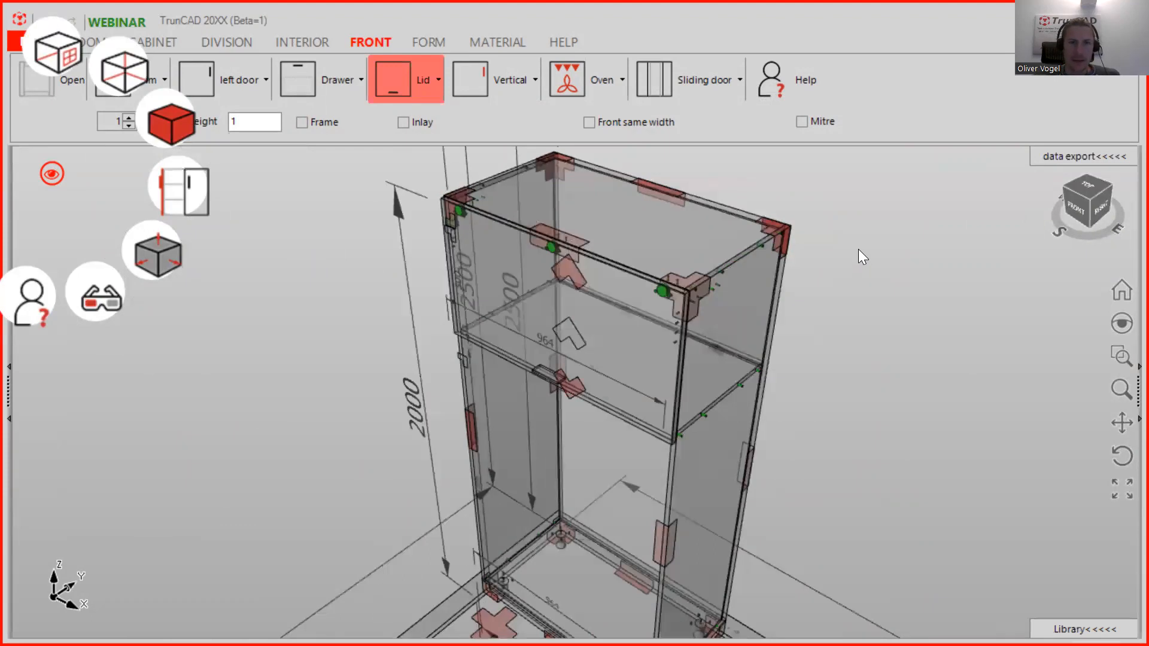
{"action": "scroll", "coordinate": [858, 250], "scroll_direction": "down", "scroll_amount": 2}
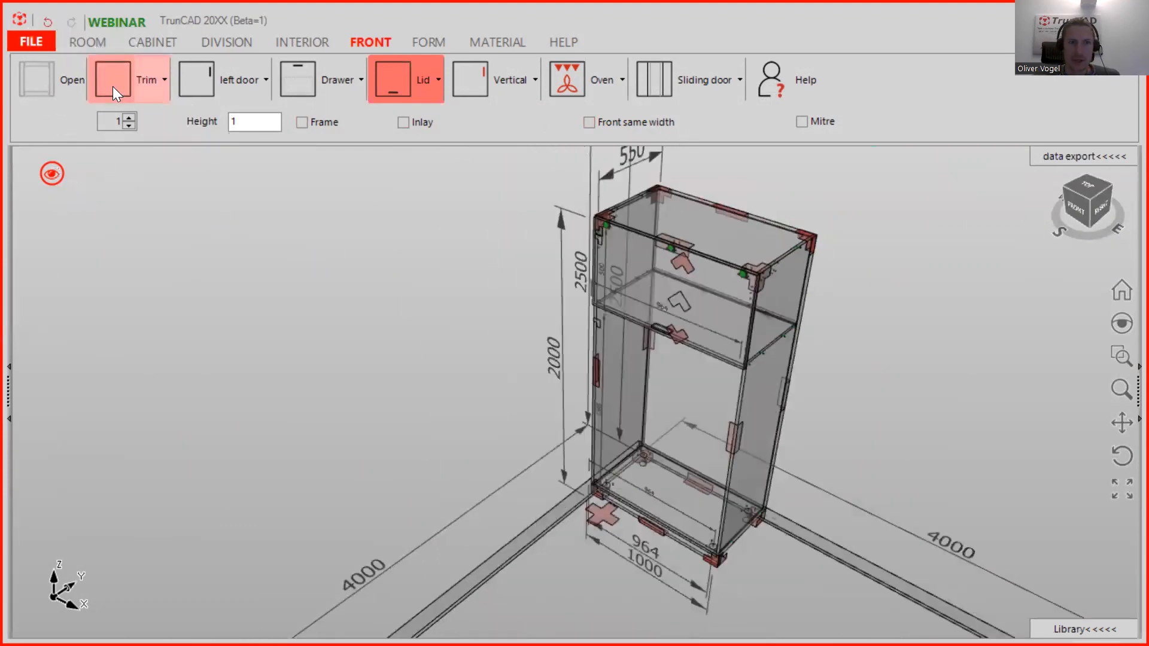
Add a Trim front above the lid in the upper compartment and check the hinge holes of the lid below it.
{"action": "left_click_drag", "start_coordinate": [114, 83], "coordinate": [685, 264]}
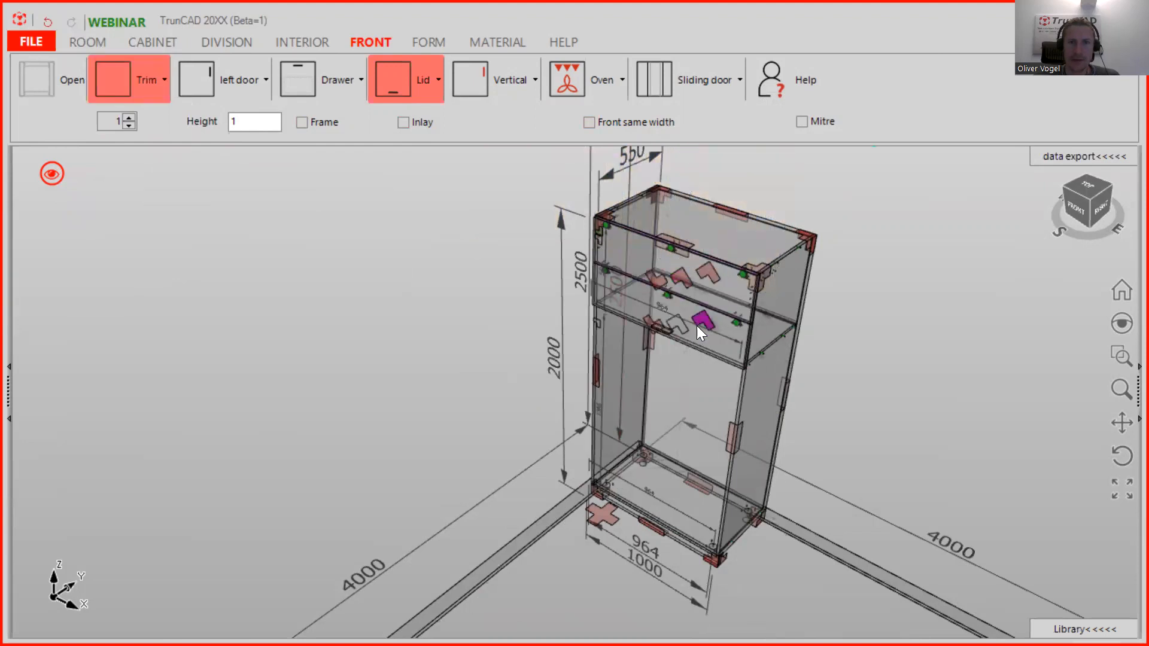
{"action": "scroll", "coordinate": [742, 319], "scroll_direction": "up", "scroll_amount": 5}
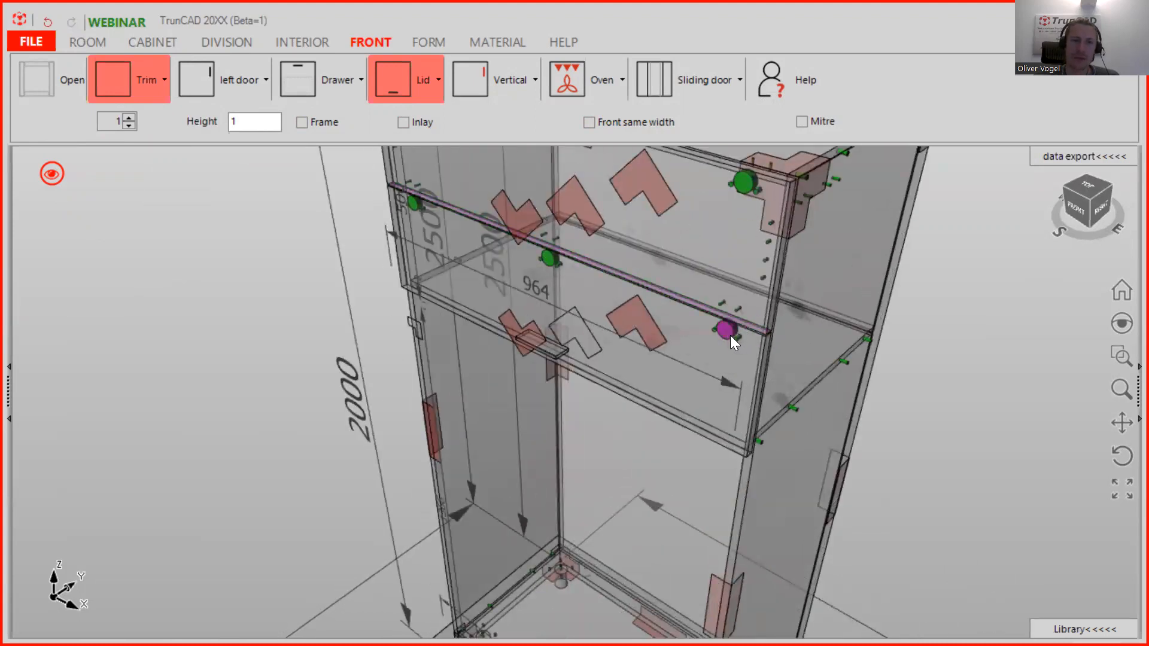
{"action": "middle_click_drag", "start_coordinate": [749, 374], "coordinate": [720, 372]}
{"action": "scroll", "coordinate": [751, 382], "scroll_direction": "up", "scroll_amount": 2}
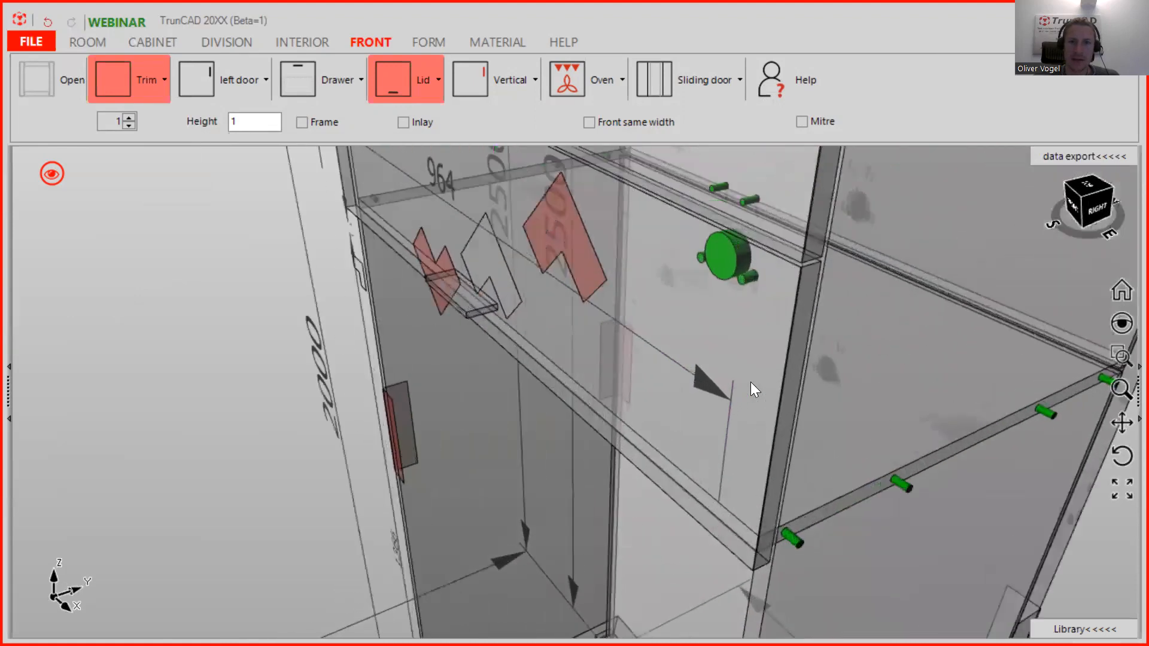
{"action": "middle_click_drag", "start_coordinate": [769, 382], "coordinate": [823, 380]}
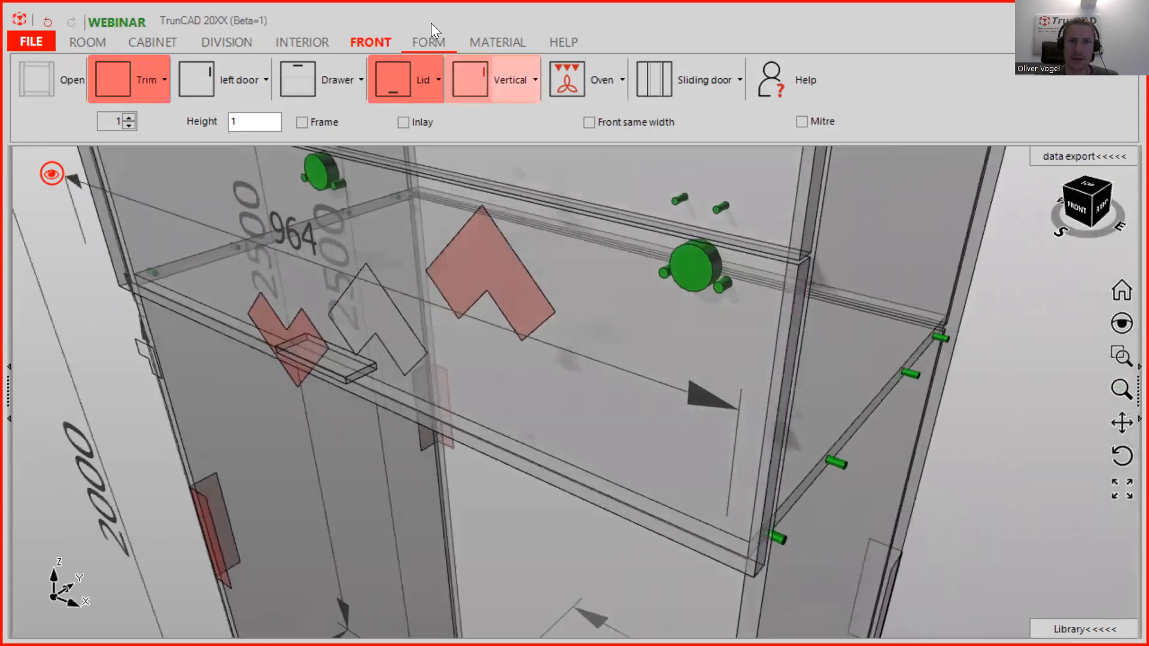
Load the Blum_AVENTOS HK top - Clip Top fitting in the lid settings and display its Front 1 reference.
{"action": "left_click", "coordinate": [436, 78]}
{"action": "left_click", "coordinate": [467, 283]}
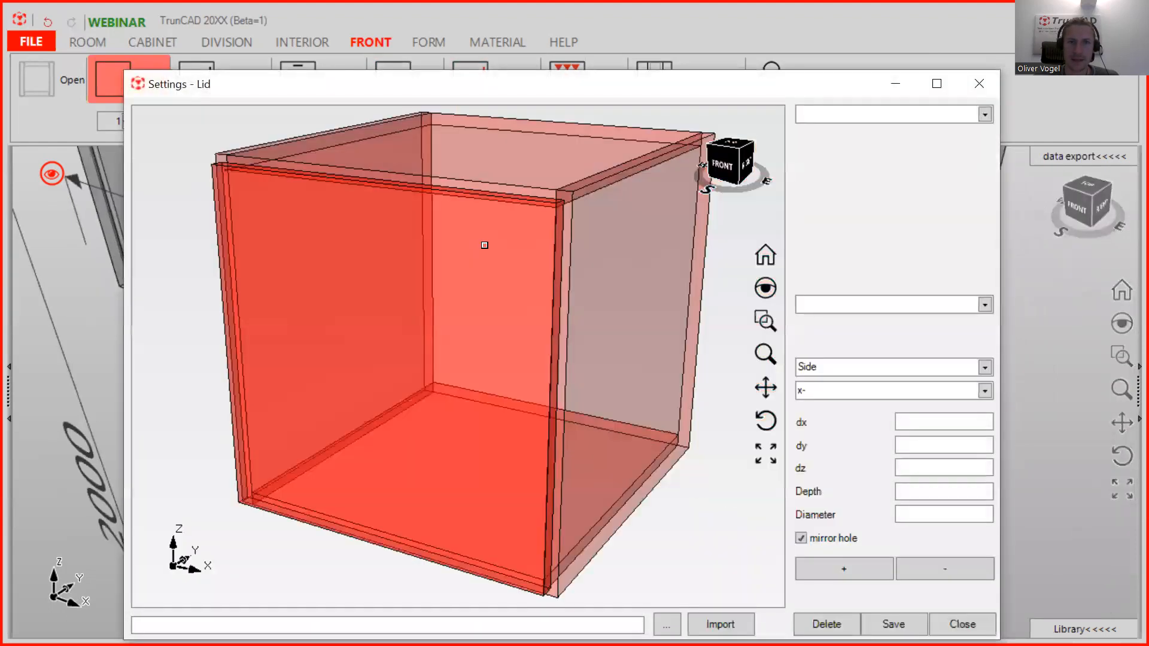
{"action": "left_click", "coordinate": [982, 114]}
{"action": "left_click", "coordinate": [961, 143]}
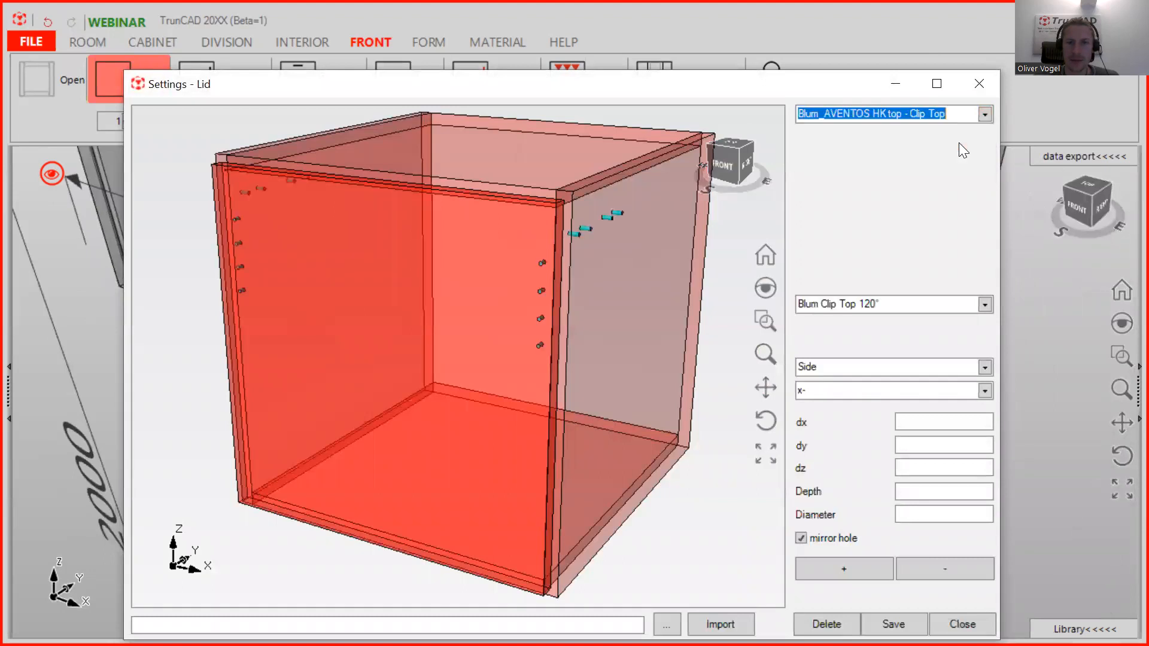
{"action": "left_click", "coordinate": [985, 367]}
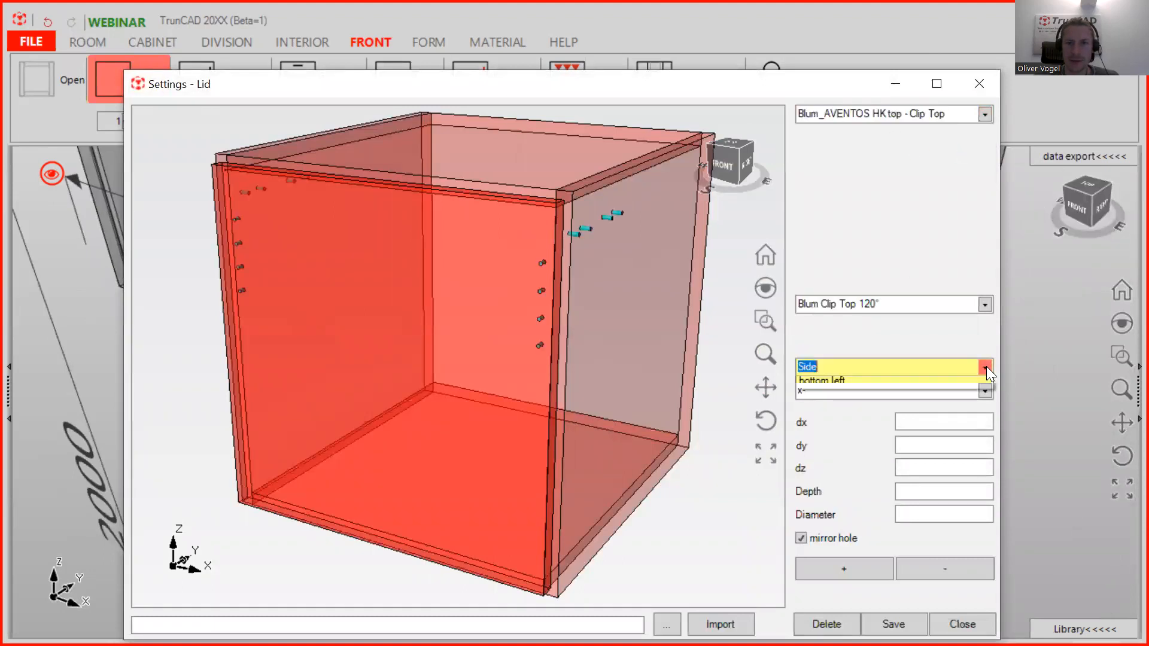
{"action": "left_click", "coordinate": [944, 411]}
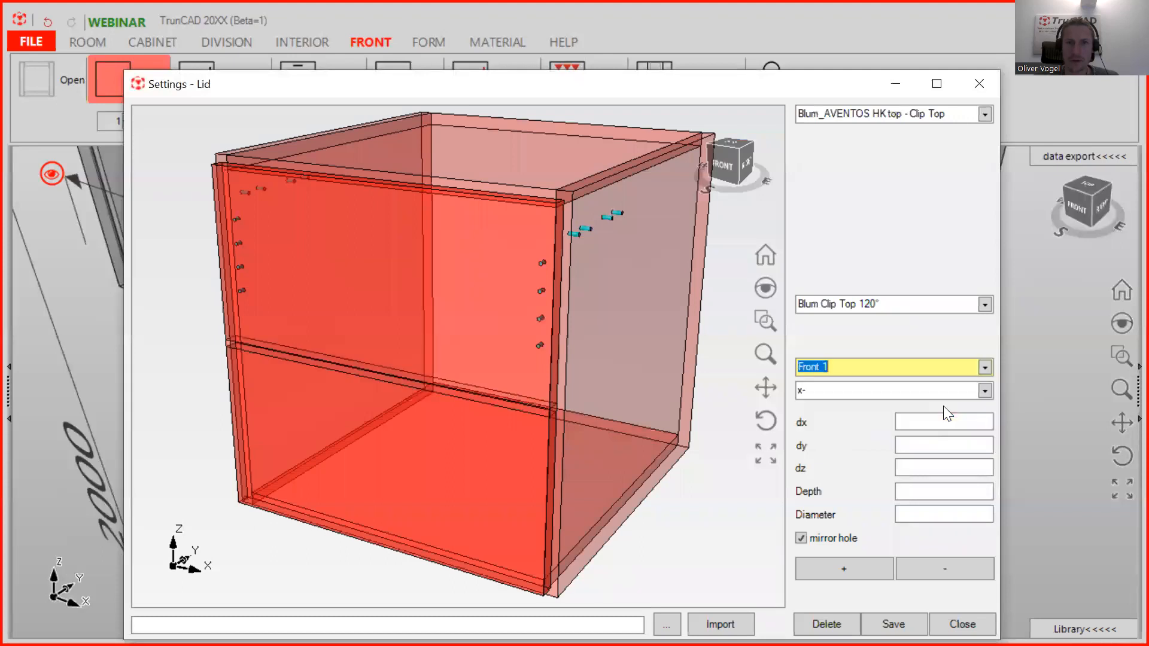
Switch the hole reference to Front 2 and examine its origin point on the lower front of the preview box.
{"action": "left_click", "coordinate": [985, 368]}
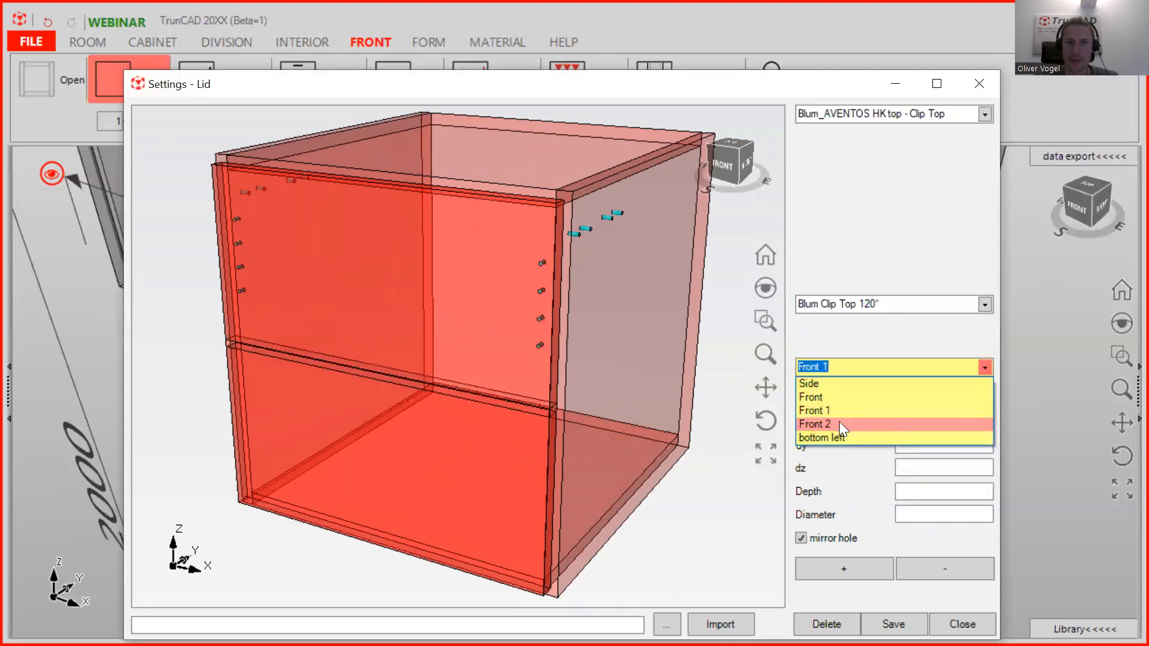
{"action": "left_click", "coordinate": [839, 424]}
{"action": "left_click_drag", "start_coordinate": [237, 378], "coordinate": [359, 371]}
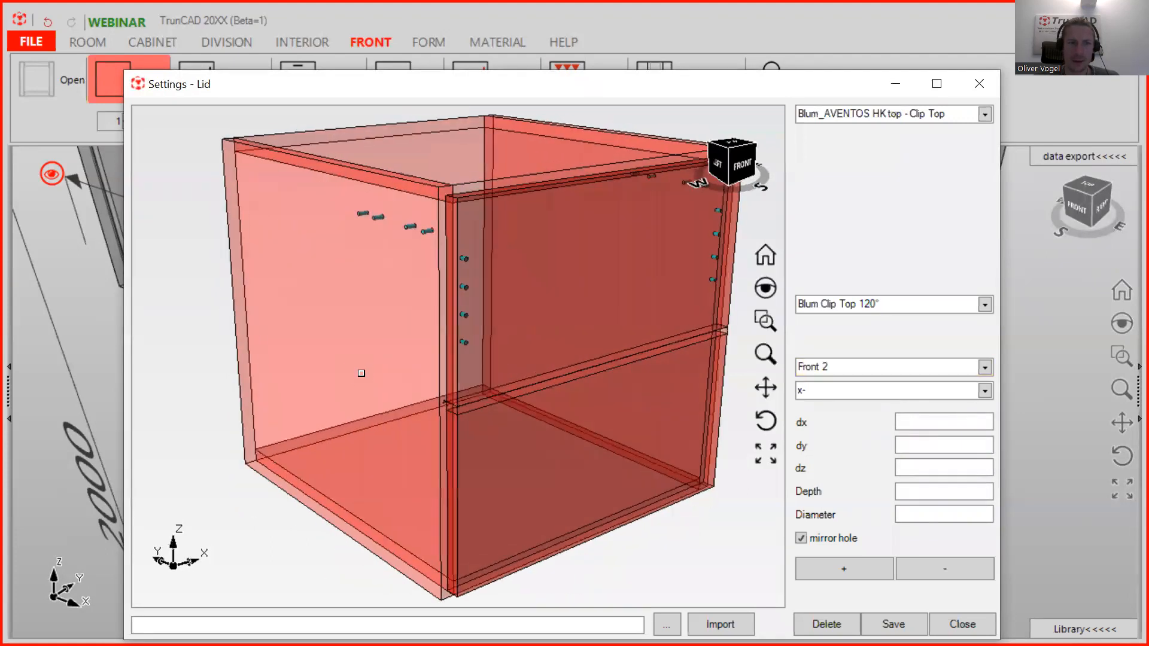
{"action": "scroll", "coordinate": [359, 372], "scroll_direction": "up", "scroll_amount": 5}
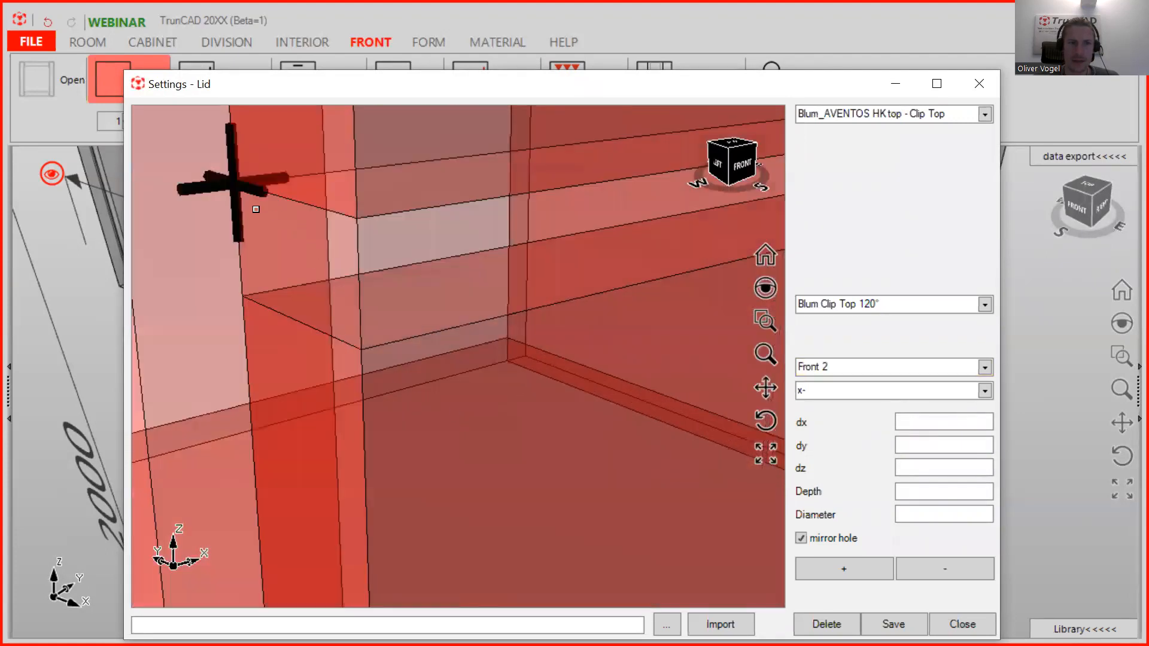
{"action": "scroll", "coordinate": [394, 216], "scroll_direction": "down", "scroll_amount": 2}
{"action": "scroll", "coordinate": [395, 216], "scroll_direction": "down", "scroll_amount": 6}
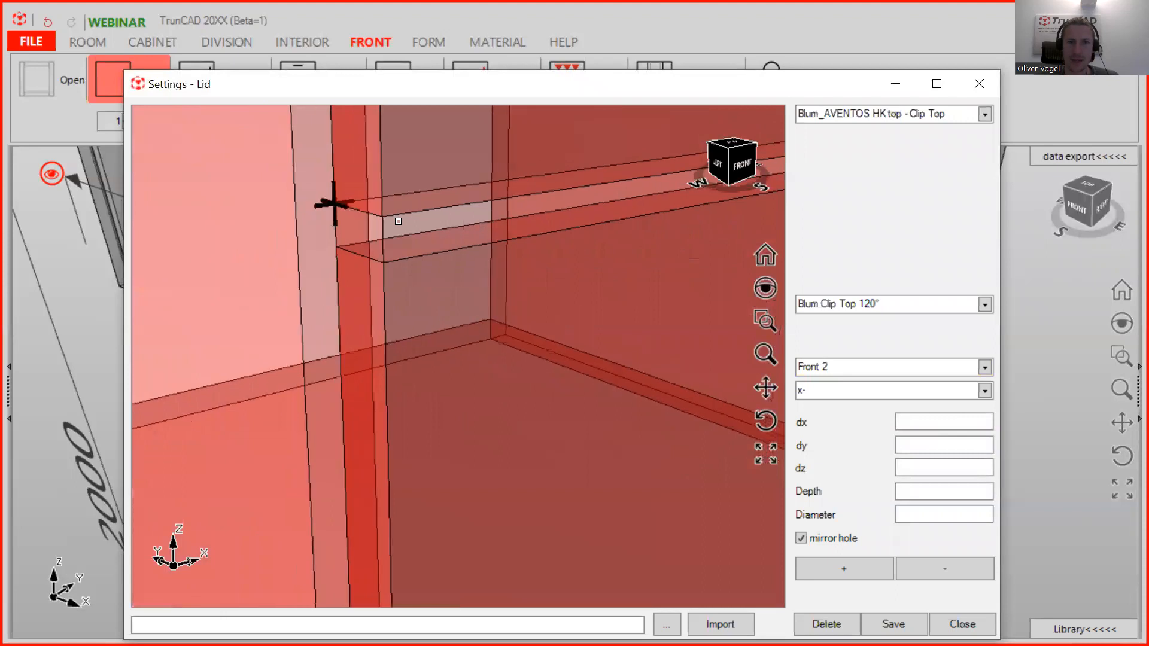
{"action": "left_click_drag", "start_coordinate": [437, 300], "coordinate": [419, 304]}
{"action": "middle_click_drag", "start_coordinate": [418, 304], "coordinate": [420, 308]}
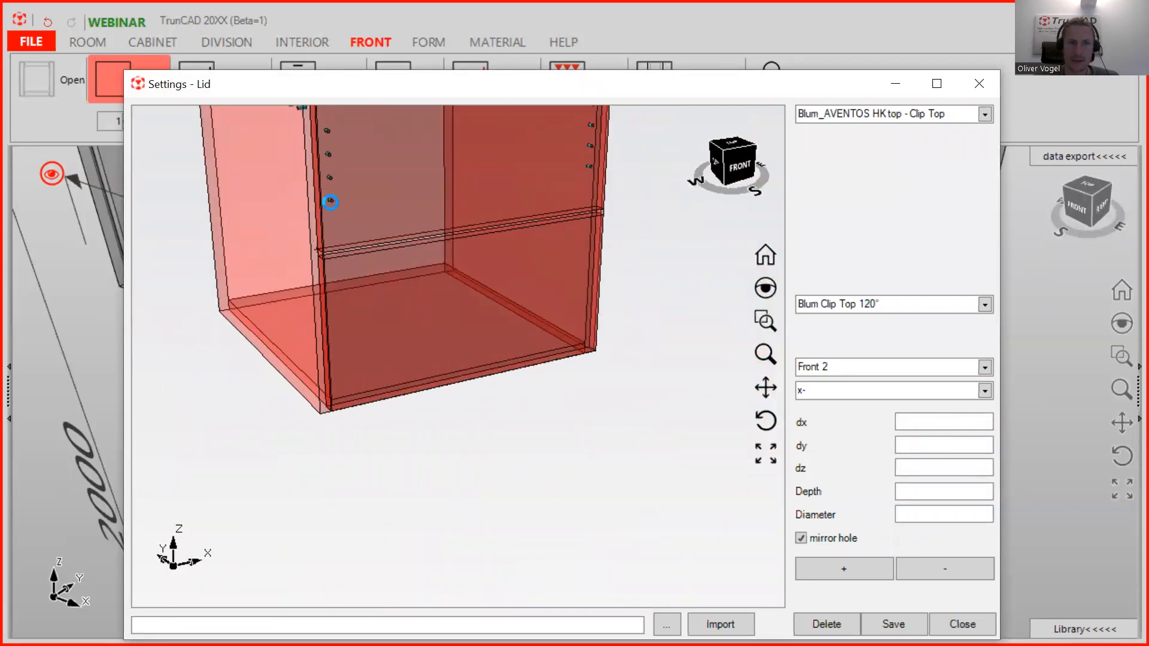
Using the lowest front hole's values, add a mirrored hole referenced to Front 2 with dz -223.
{"action": "left_click", "coordinate": [330, 202]}
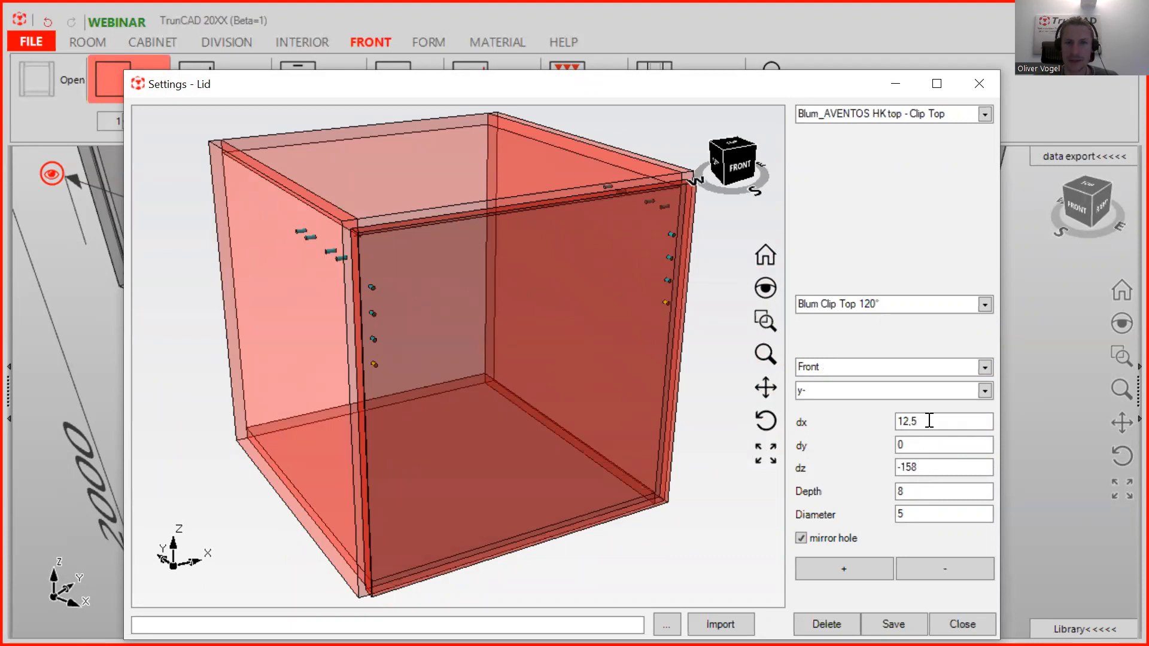
{"action": "left_click", "coordinate": [985, 368]}
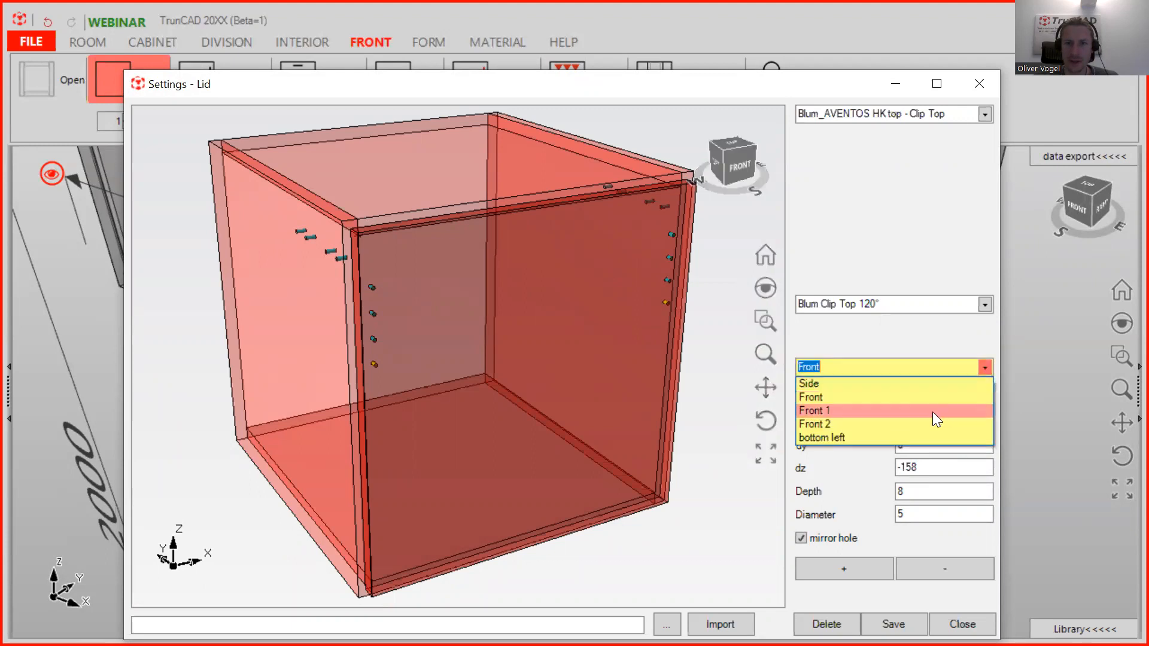
{"action": "left_click", "coordinate": [931, 424]}
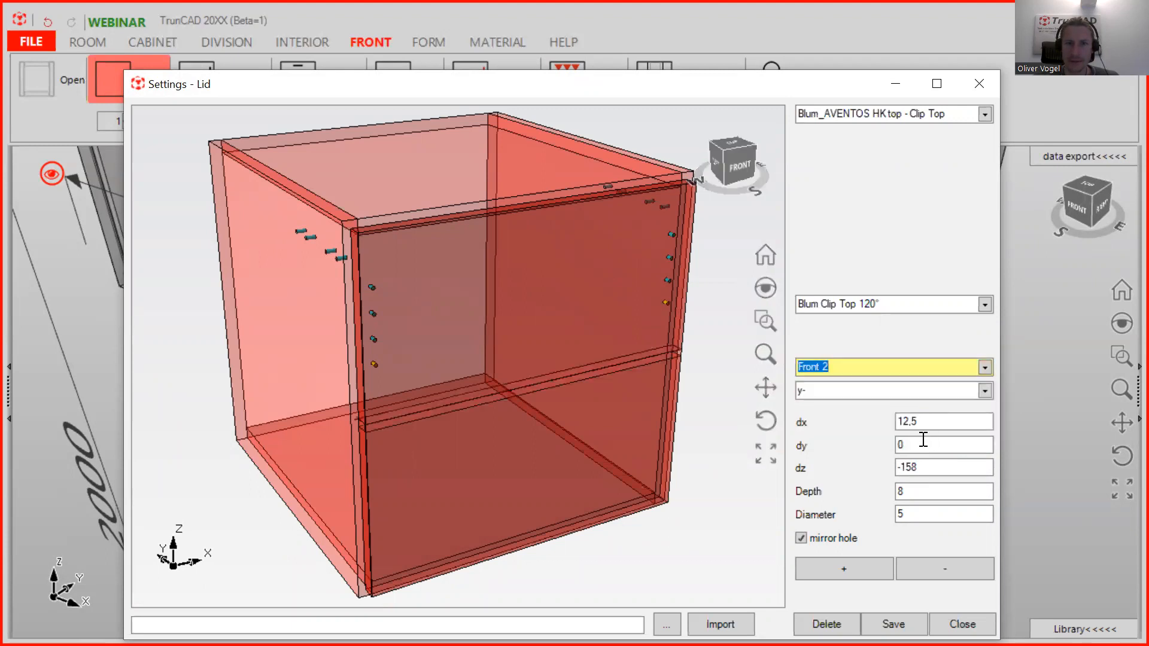
{"action": "left_click_drag", "start_coordinate": [928, 468], "coordinate": [902, 469]}
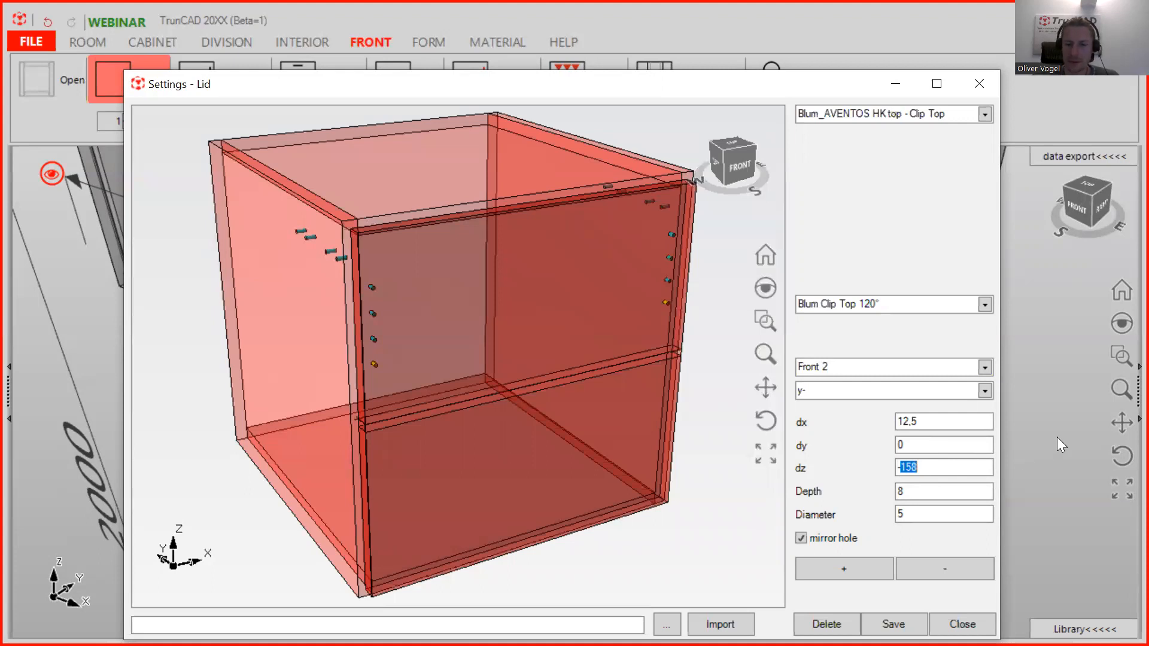
{"action": "type", "text": "223"}
{"action": "left_click", "coordinate": [851, 570]}
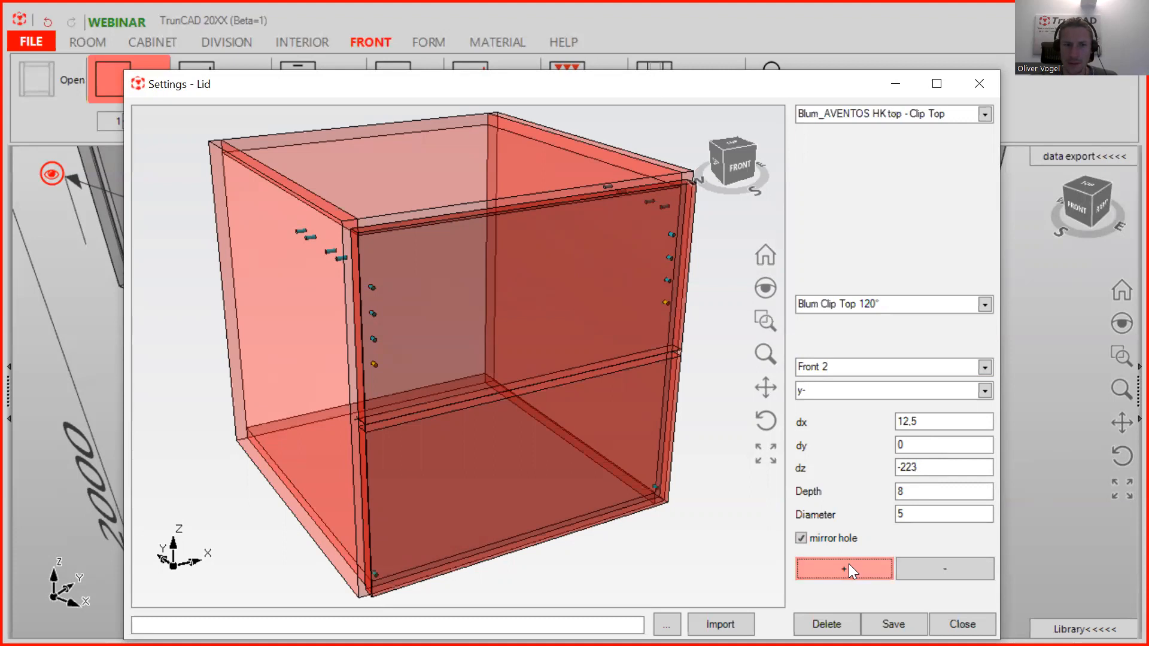
Examine the added holes near the bottom corners of the lower front in relation to the Front 2 origin.
{"action": "scroll", "coordinate": [371, 574], "scroll_direction": "up", "scroll_amount": 5}
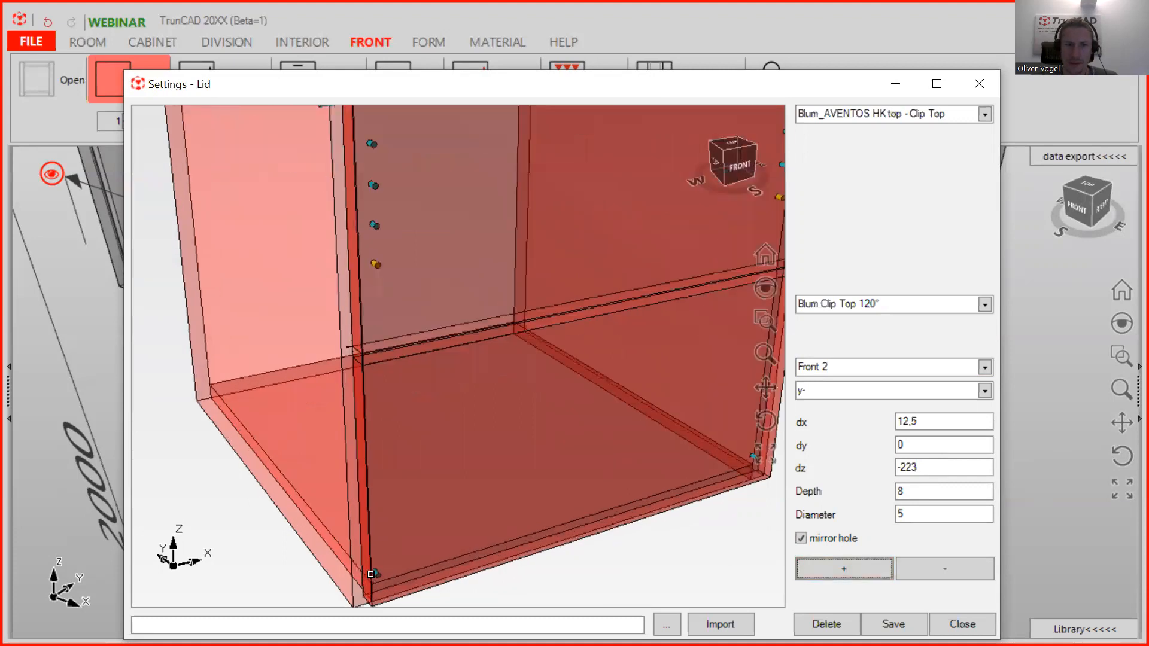
{"action": "middle_click_drag", "start_coordinate": [374, 569], "coordinate": [398, 538]}
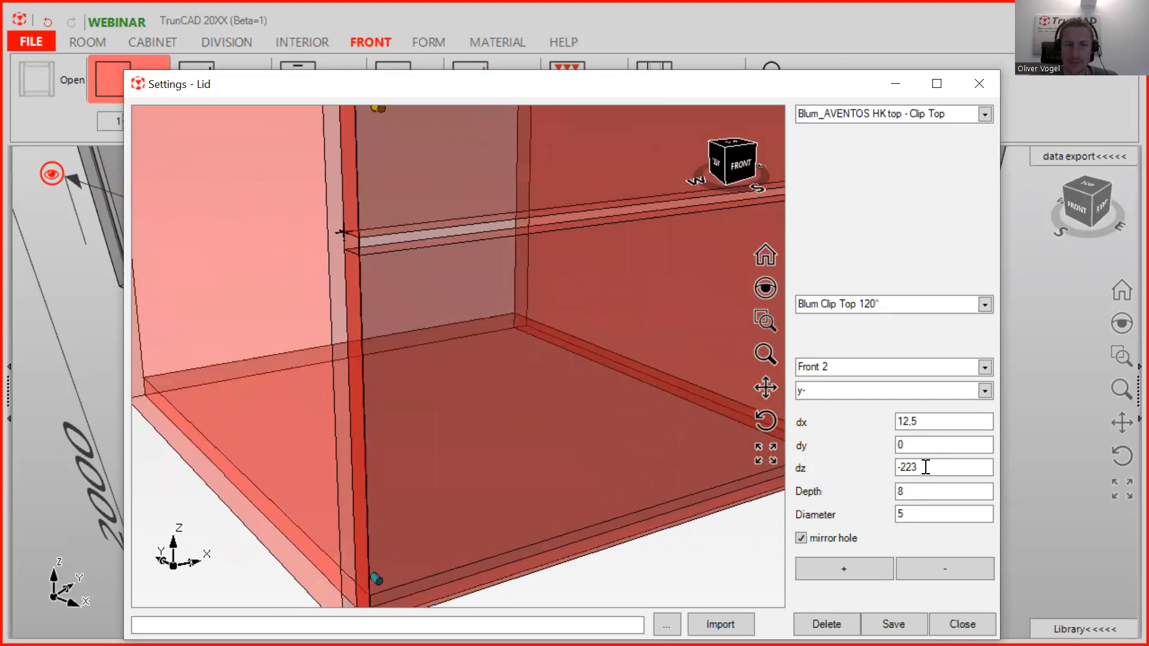
{"action": "middle_click_drag", "start_coordinate": [418, 541], "coordinate": [545, 510]}
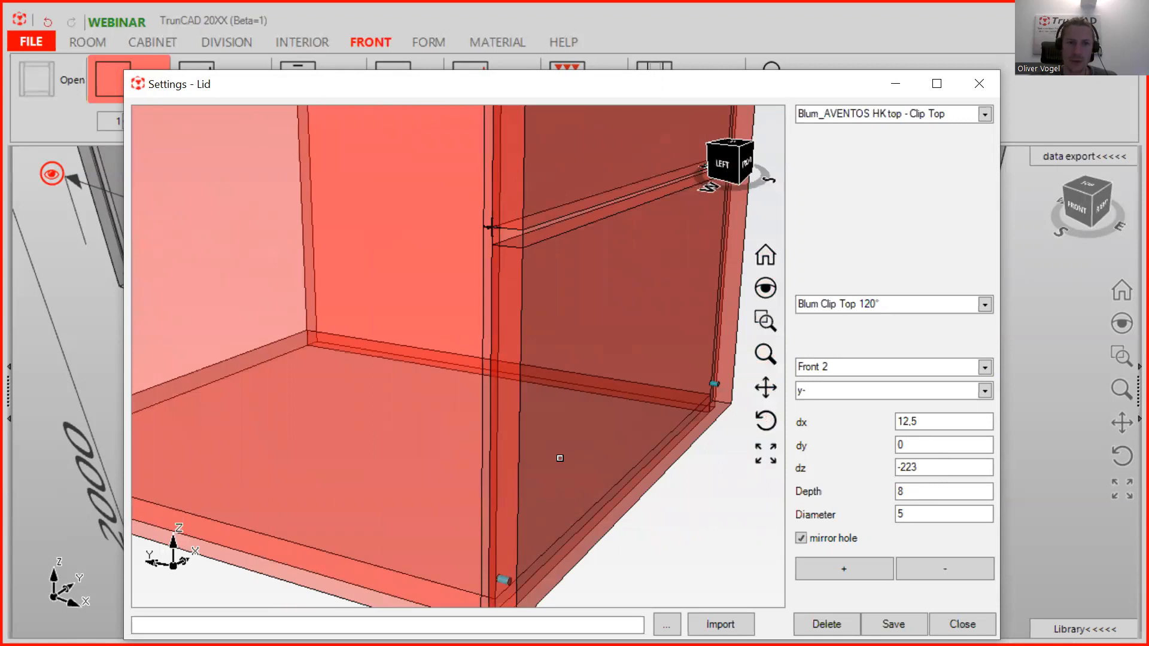
{"action": "scroll", "coordinate": [525, 547], "scroll_direction": "down", "scroll_amount": 2}
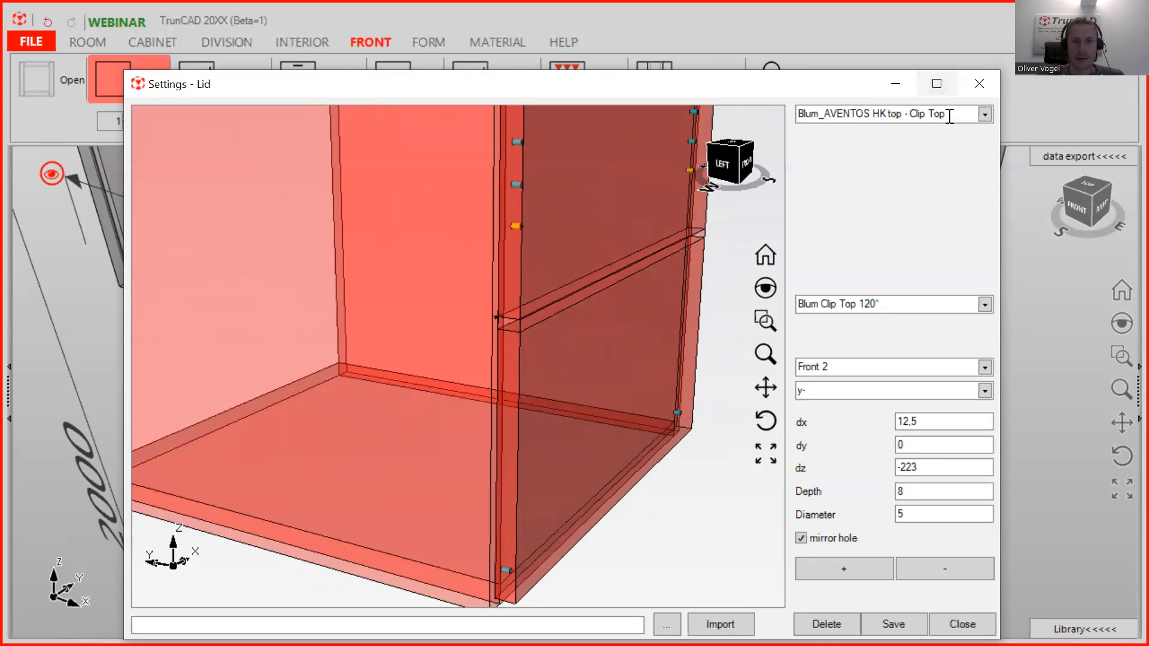
Close the lid settings without saving and look over the drill holes in the cabinet's upper compartment.
{"action": "left_click", "coordinate": [977, 85]}
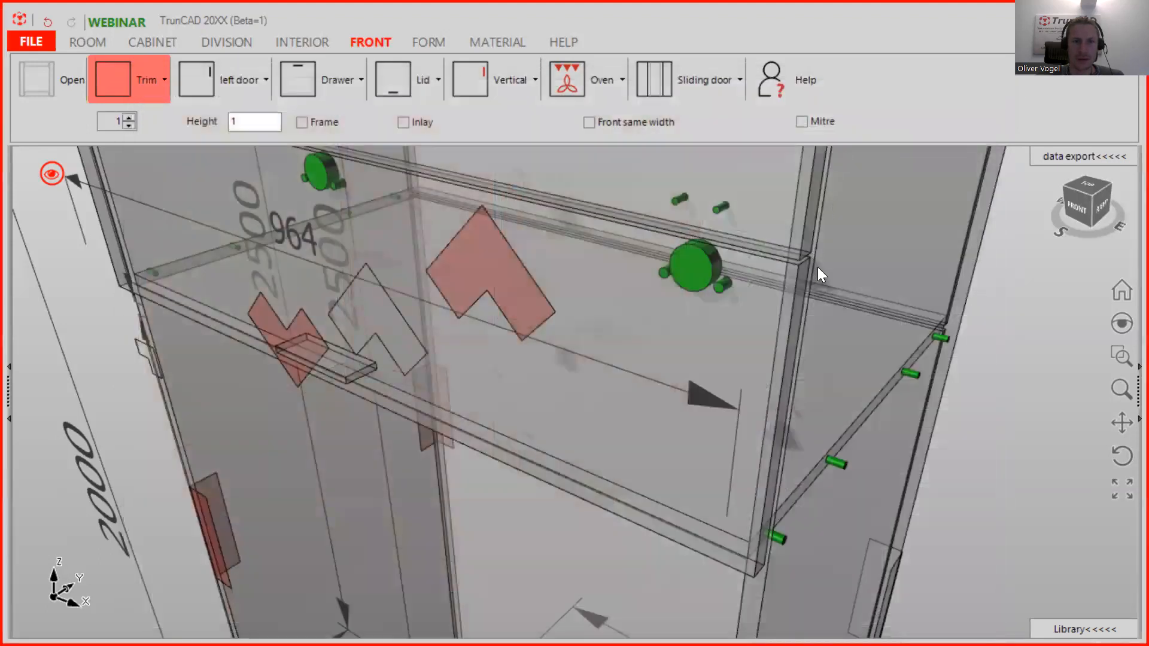
{"action": "scroll", "coordinate": [818, 268], "scroll_direction": "down", "scroll_amount": 5}
{"action": "middle_click_drag", "start_coordinate": [833, 267], "coordinate": [826, 263]}
{"action": "scroll", "coordinate": [828, 270], "scroll_direction": "up", "scroll_amount": 8}
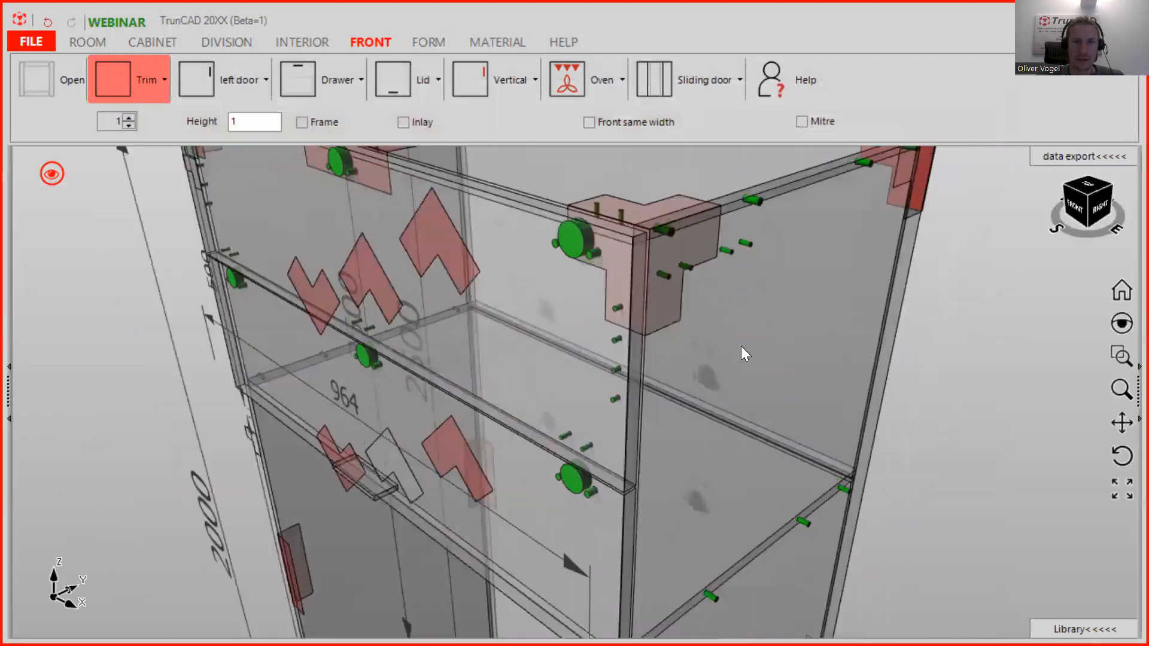
{"action": "scroll", "coordinate": [741, 346], "scroll_direction": "down", "scroll_amount": 5}
{"action": "middle_click_drag", "start_coordinate": [741, 346], "coordinate": [697, 329]}
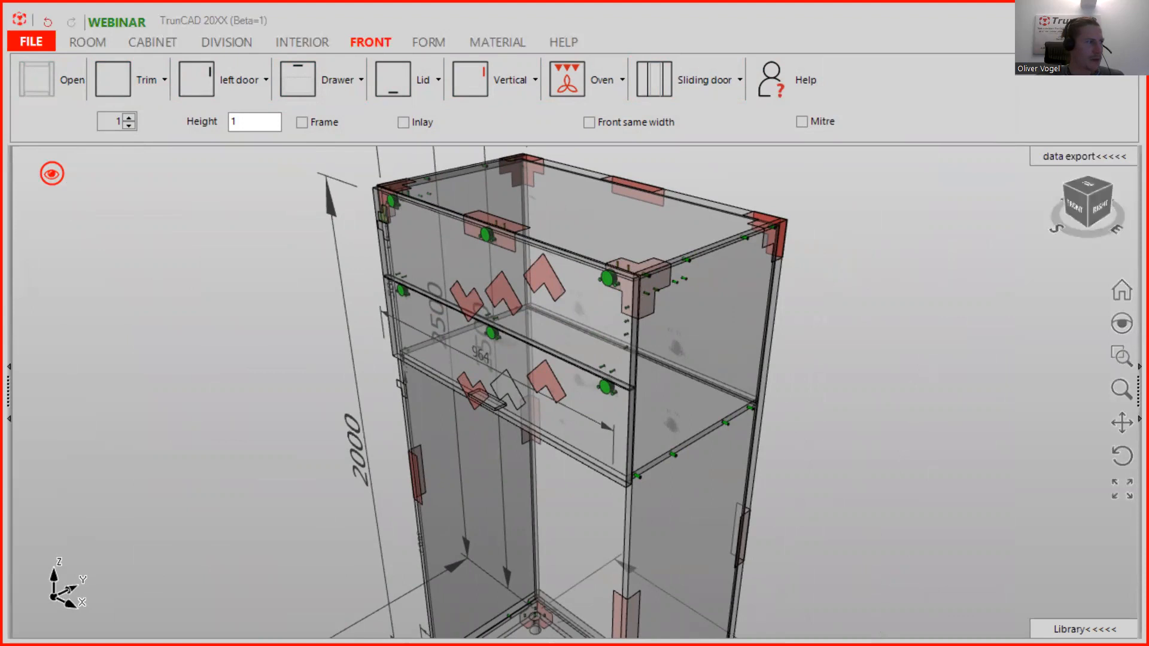
Switch to the browser and bring up the Häfele installation document ins-doc-04181212.pdf.
{"action": "key", "text": "alt+Tab"}
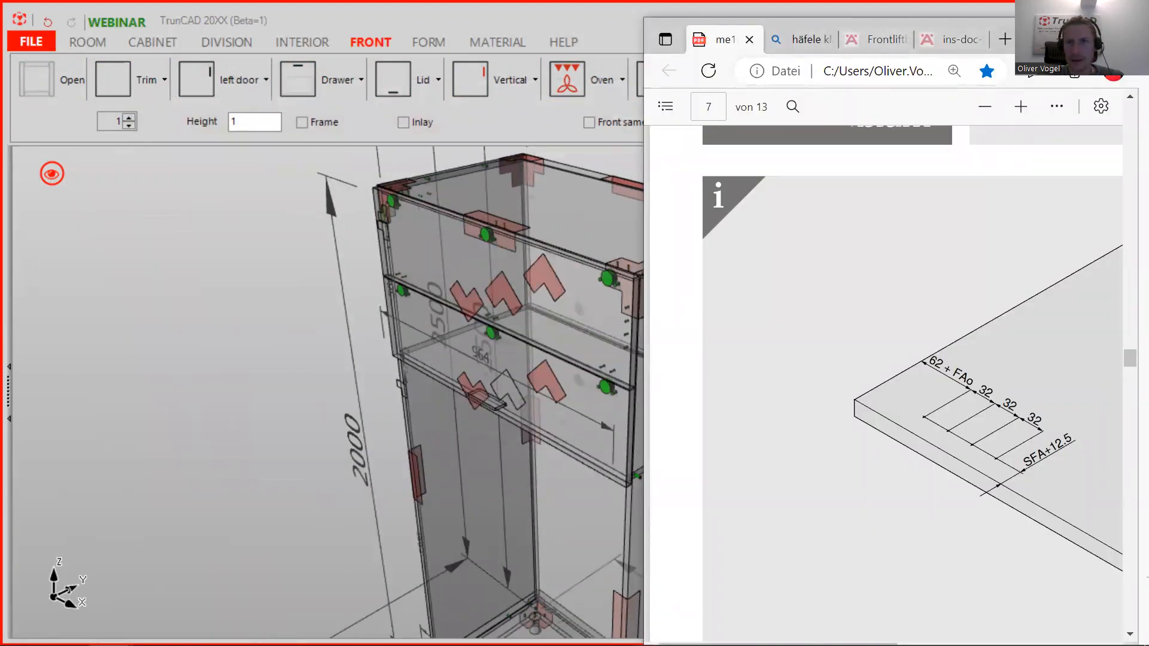
{"action": "left_click_drag", "start_coordinate": [1034, 33], "coordinate": [872, 43]}
{"action": "left_click", "coordinate": [956, 46]}
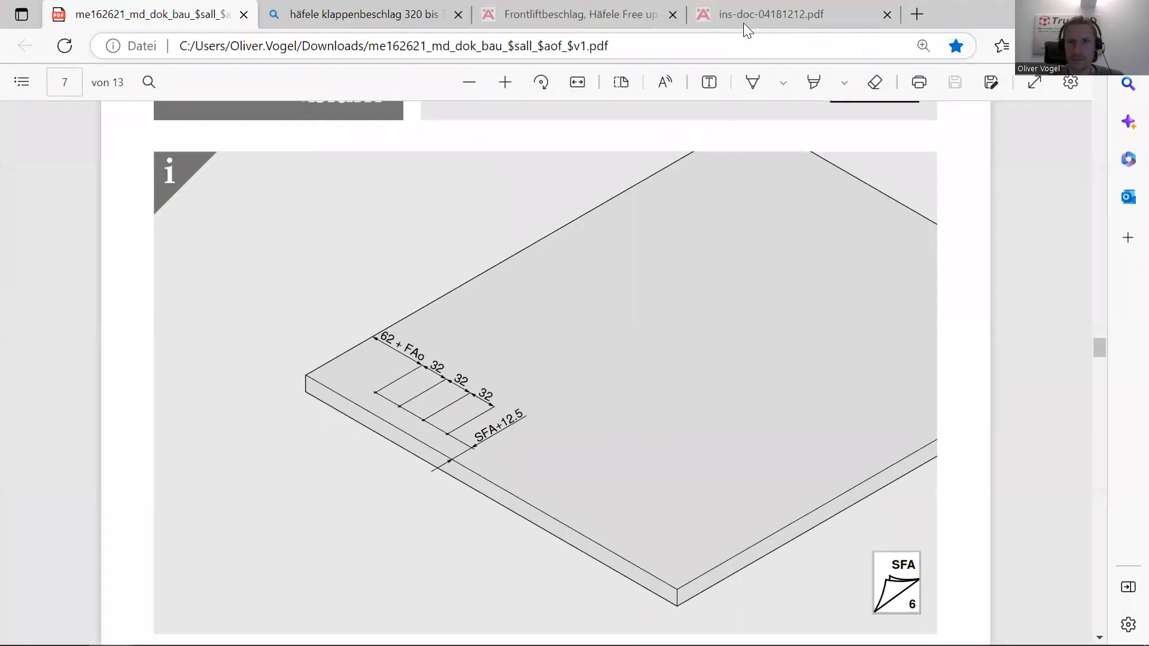
{"action": "left_click", "coordinate": [747, 21]}
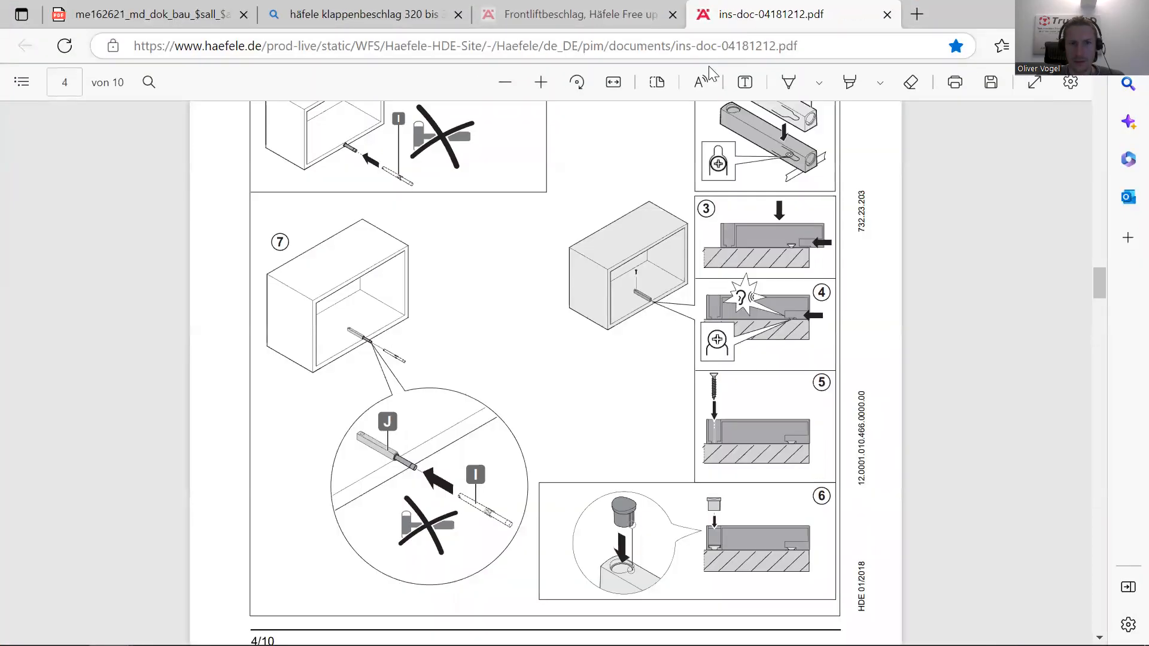
Look through the Häfele instructions for the drilling dimensions of the cabinet side and the front.
{"action": "scroll", "coordinate": [647, 352], "scroll_direction": "up", "scroll_amount": 10}
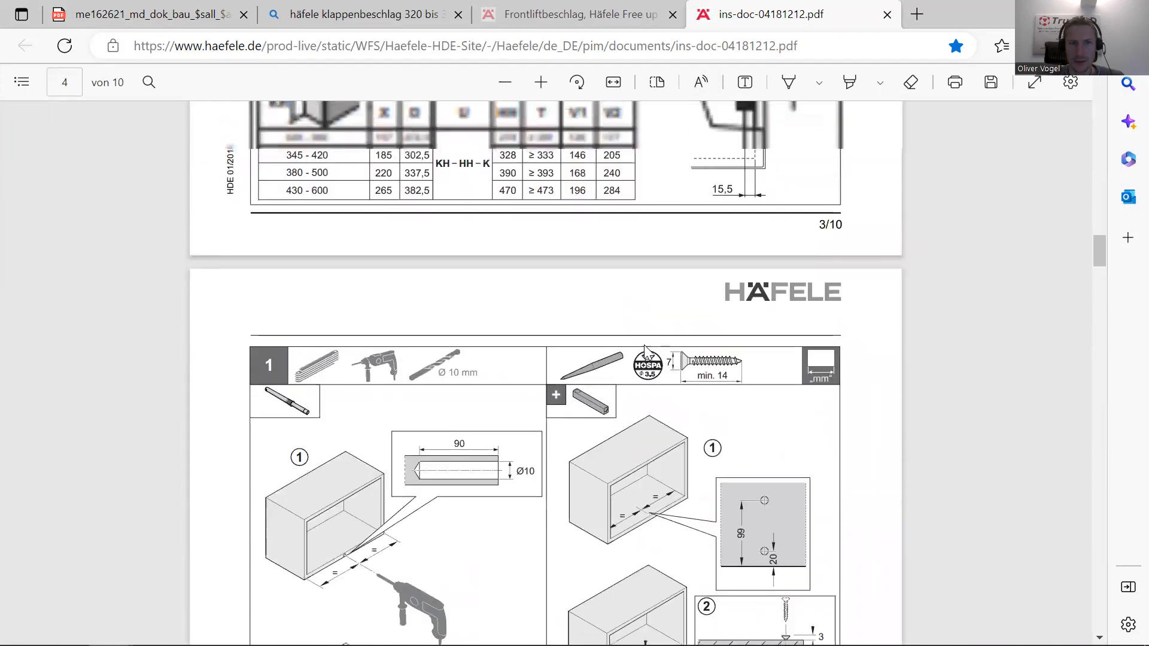
{"action": "scroll", "coordinate": [646, 352], "scroll_direction": "down", "scroll_amount": 10}
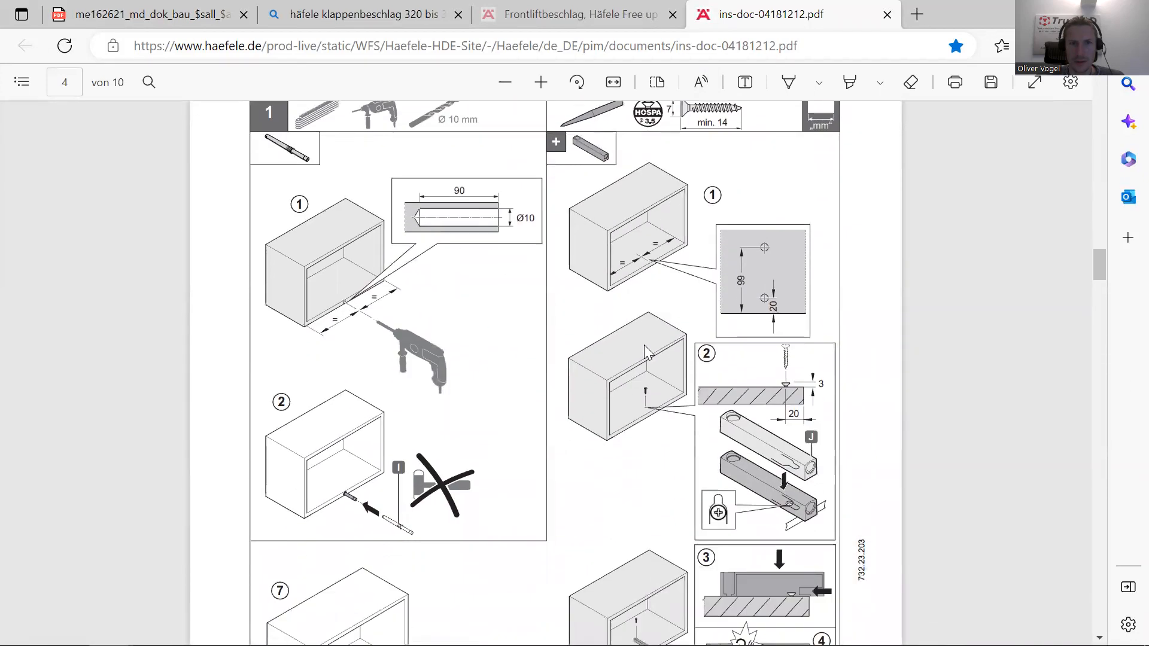
{"action": "scroll", "coordinate": [648, 352], "scroll_direction": "down", "scroll_amount": 6}
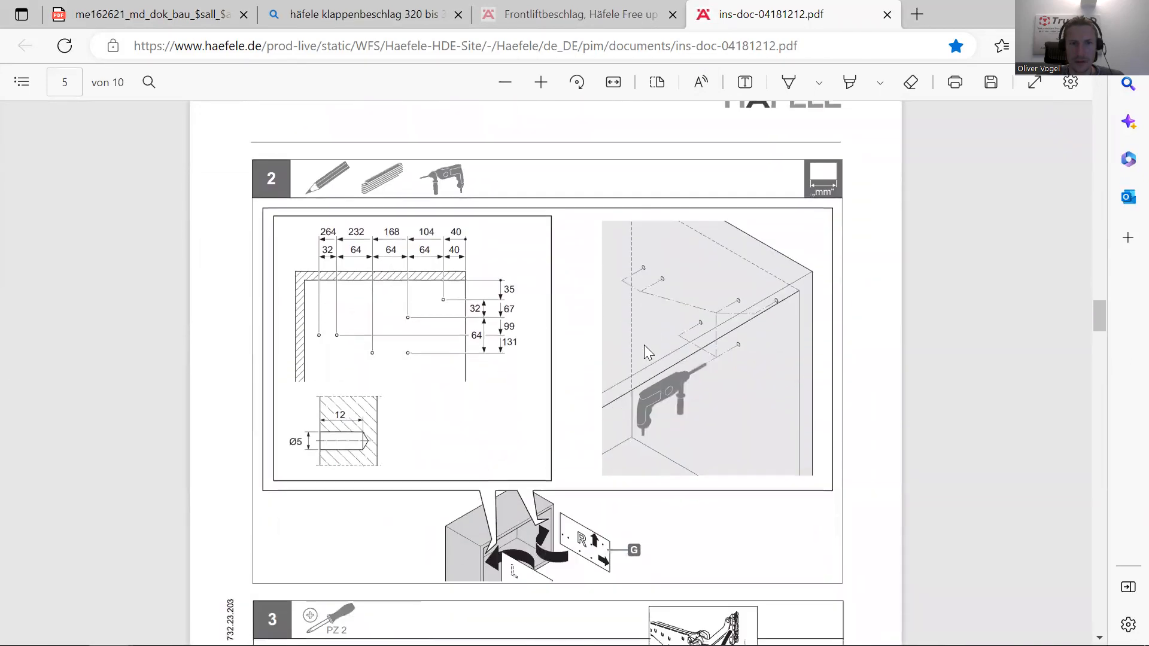
{"action": "scroll", "coordinate": [645, 352], "scroll_direction": "down", "scroll_amount": 3}
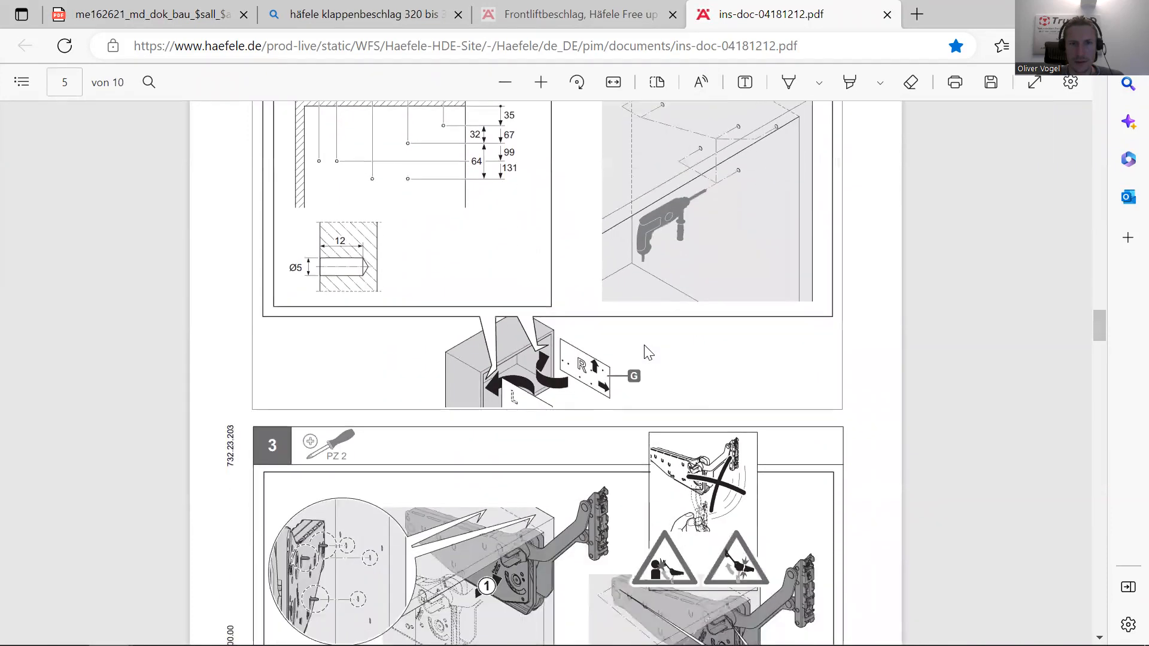
{"action": "scroll", "coordinate": [646, 352], "scroll_direction": "down", "scroll_amount": 15}
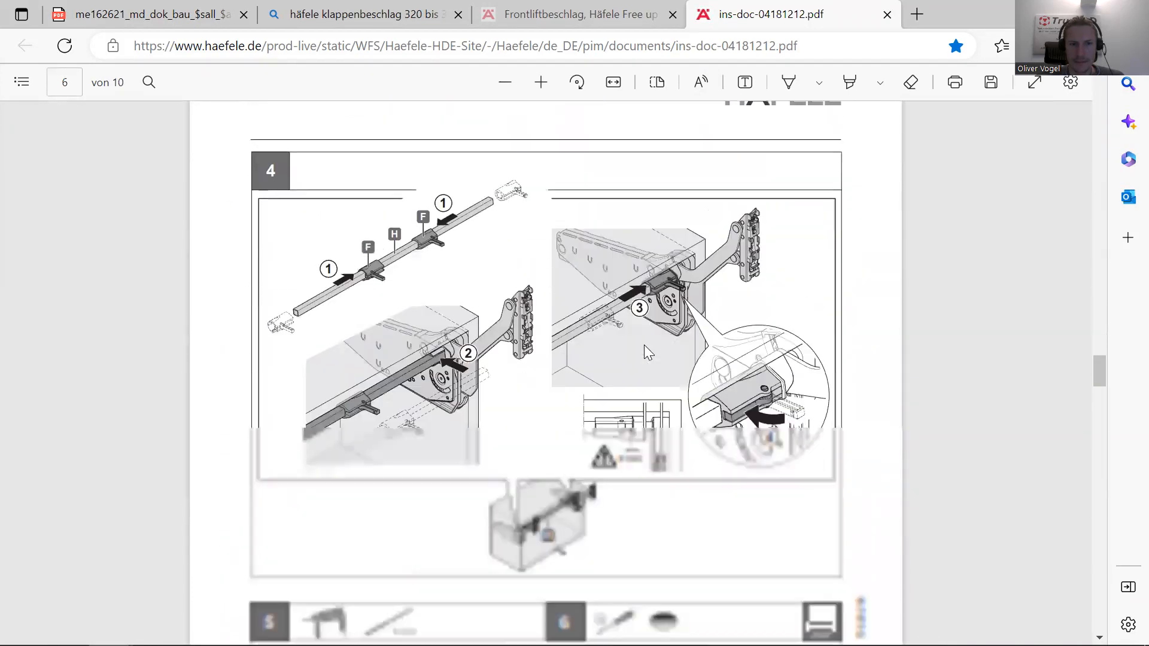
{"action": "scroll", "coordinate": [645, 352], "scroll_direction": "down", "scroll_amount": 6}
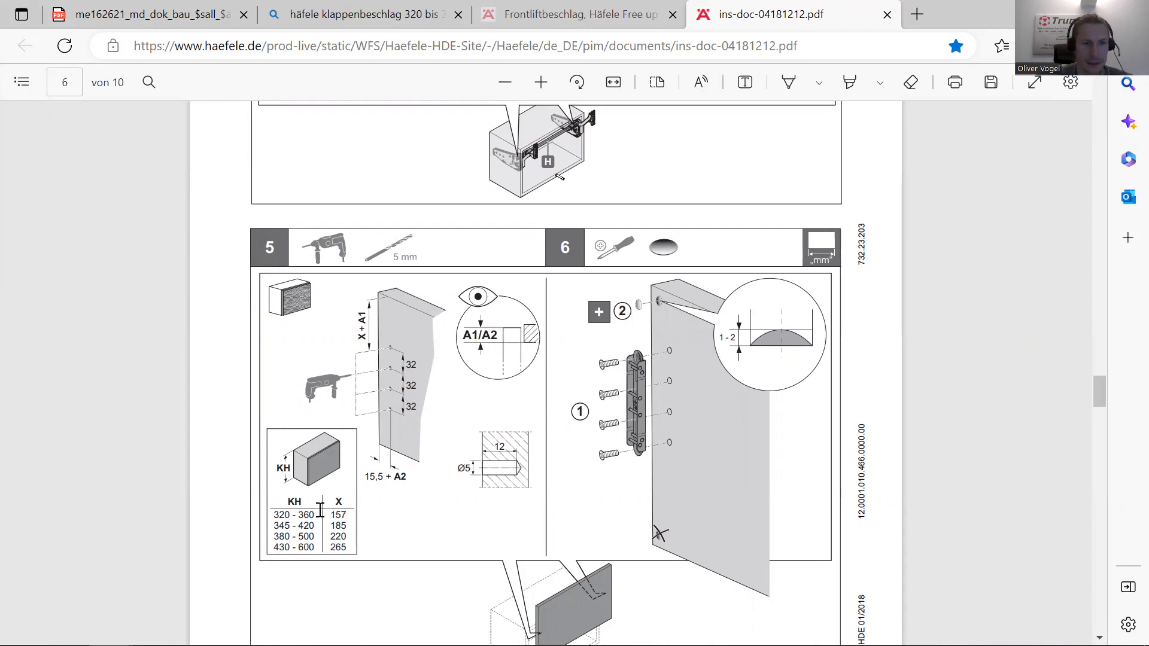
Compare the side-panel drilling pattern on page 5 with the front drilling and KH/X table on page 6.
{"action": "scroll", "coordinate": [331, 501], "scroll_direction": "up", "scroll_amount": 3}
{"action": "scroll", "coordinate": [331, 501], "scroll_direction": "up", "scroll_amount": 15}
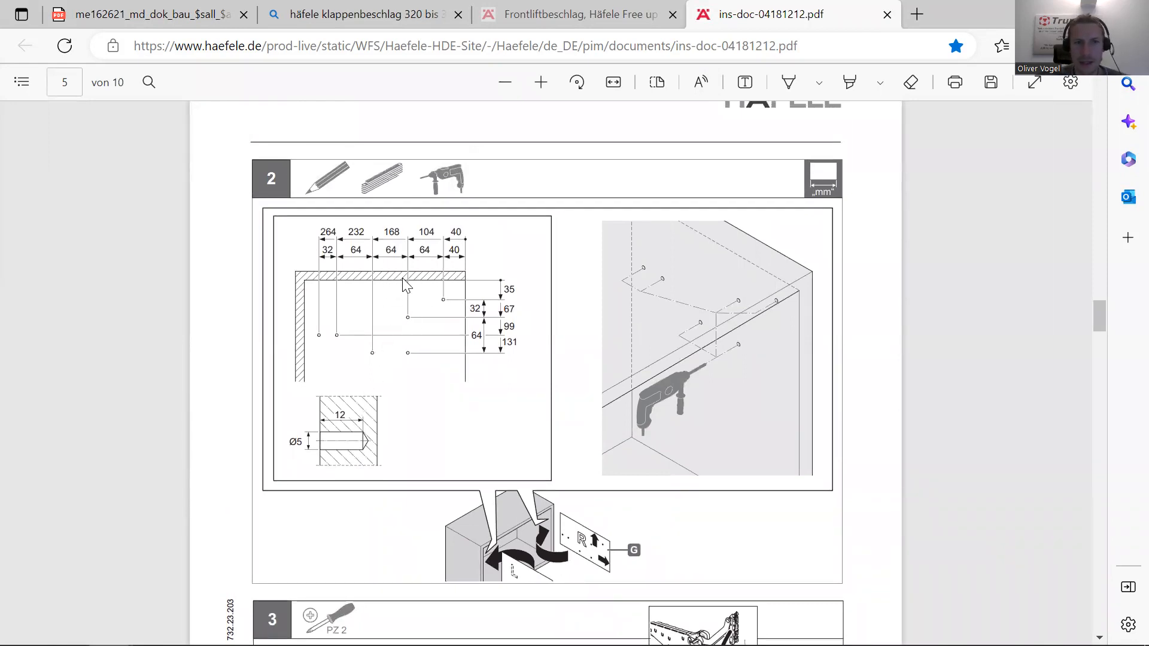
{"action": "scroll", "coordinate": [405, 285], "scroll_direction": "down", "scroll_amount": 3}
{"action": "scroll", "coordinate": [402, 281], "scroll_direction": "up", "scroll_amount": 4}
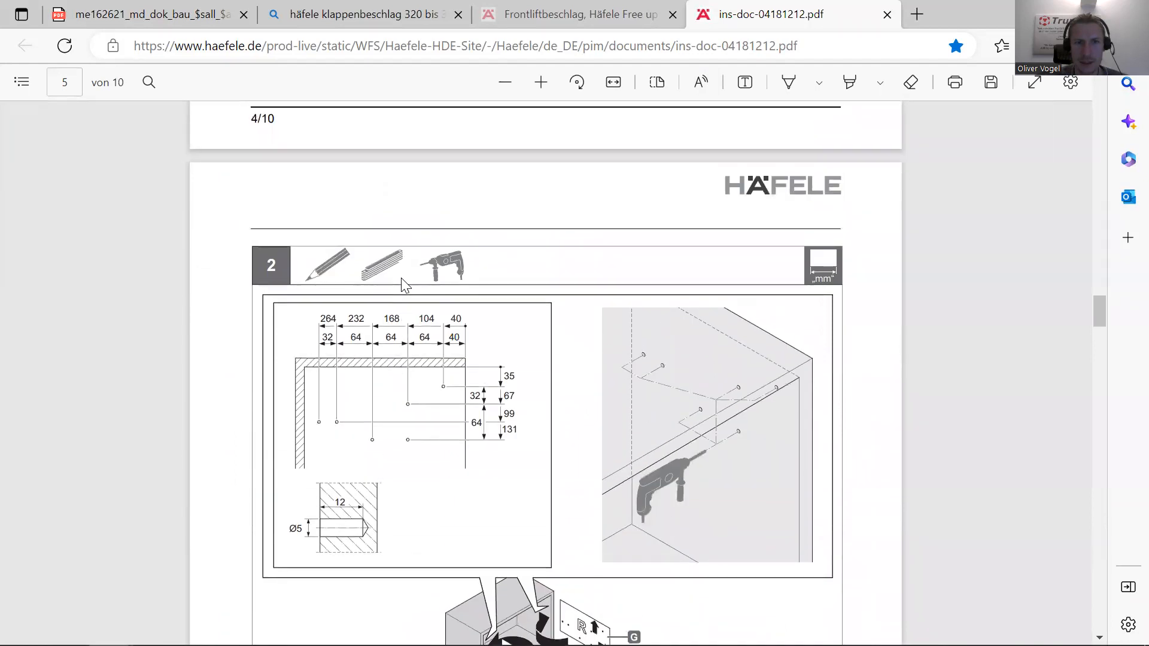
{"action": "scroll", "coordinate": [401, 278], "scroll_direction": "down", "scroll_amount": 15}
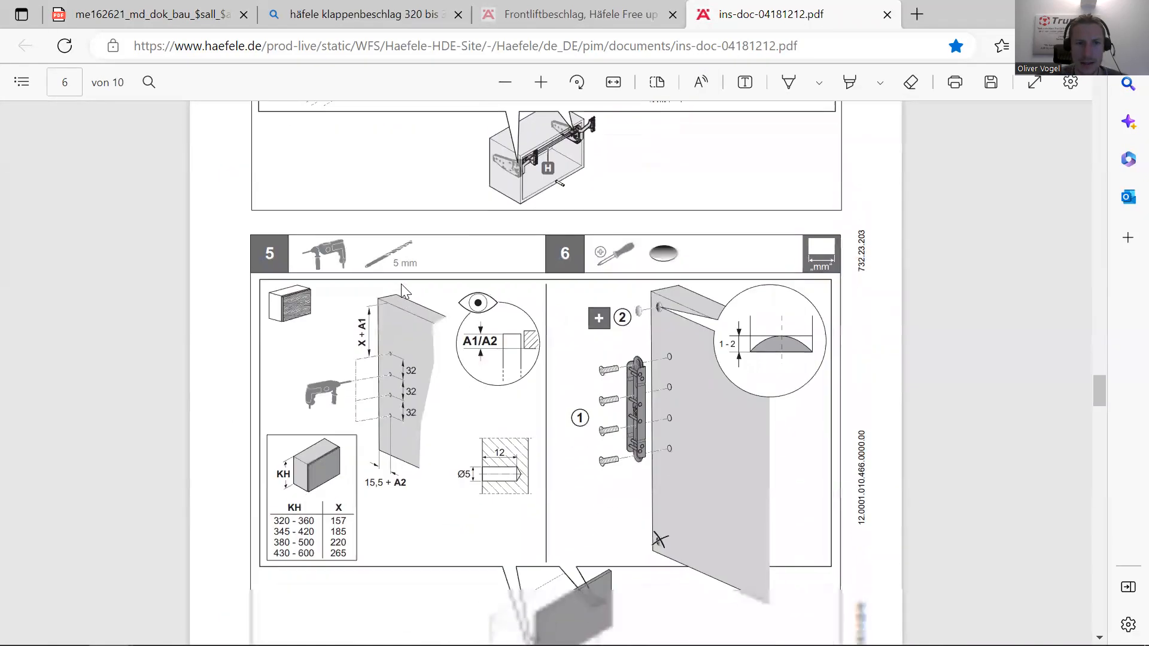
{"action": "scroll", "coordinate": [402, 291], "scroll_direction": "down", "scroll_amount": 3}
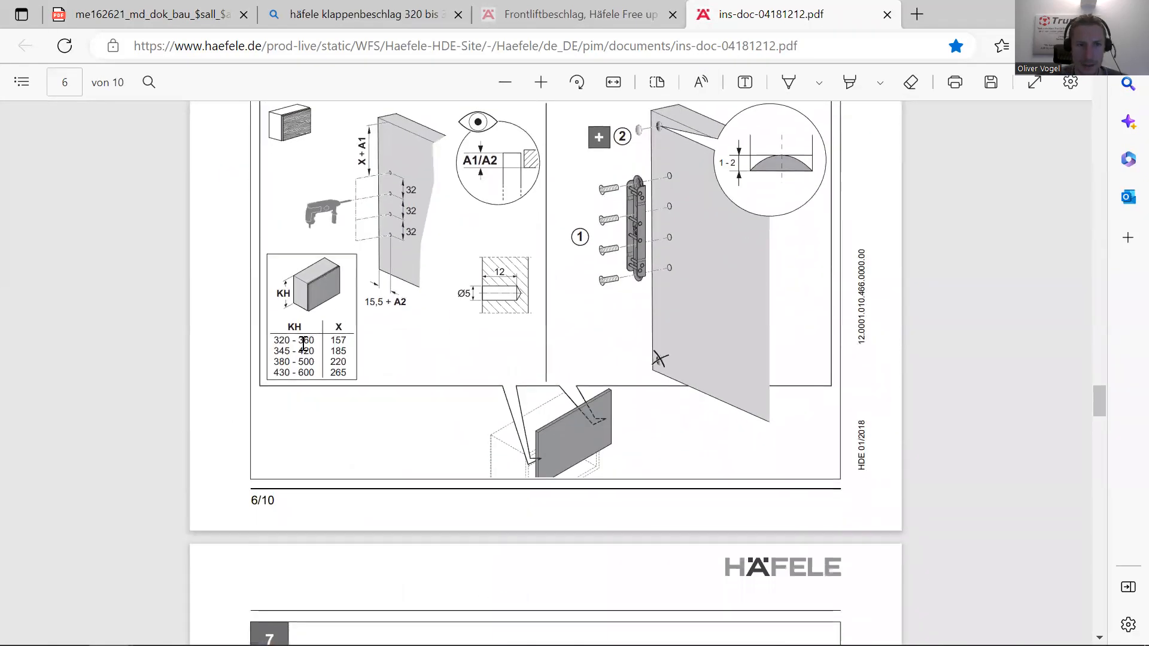
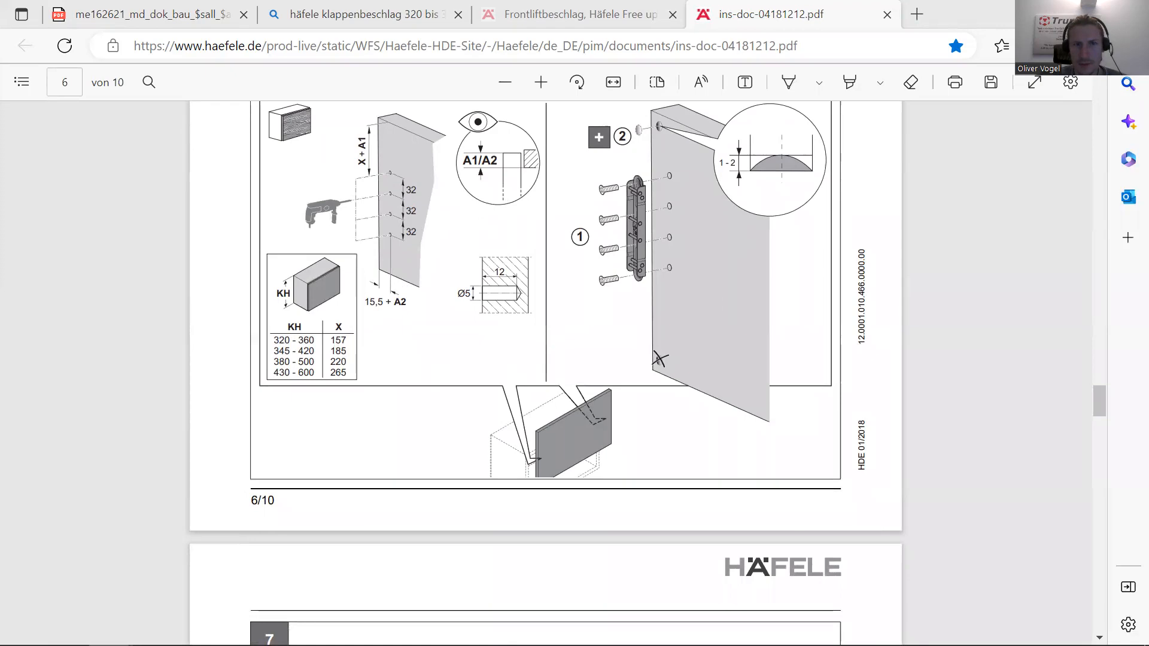
Shrink the Häfele PDF window beside the cabinet model and assign the Haefele_Free_Up_Push>320 hardware to the lid.
{"action": "left_click", "coordinate": [1087, 13]}
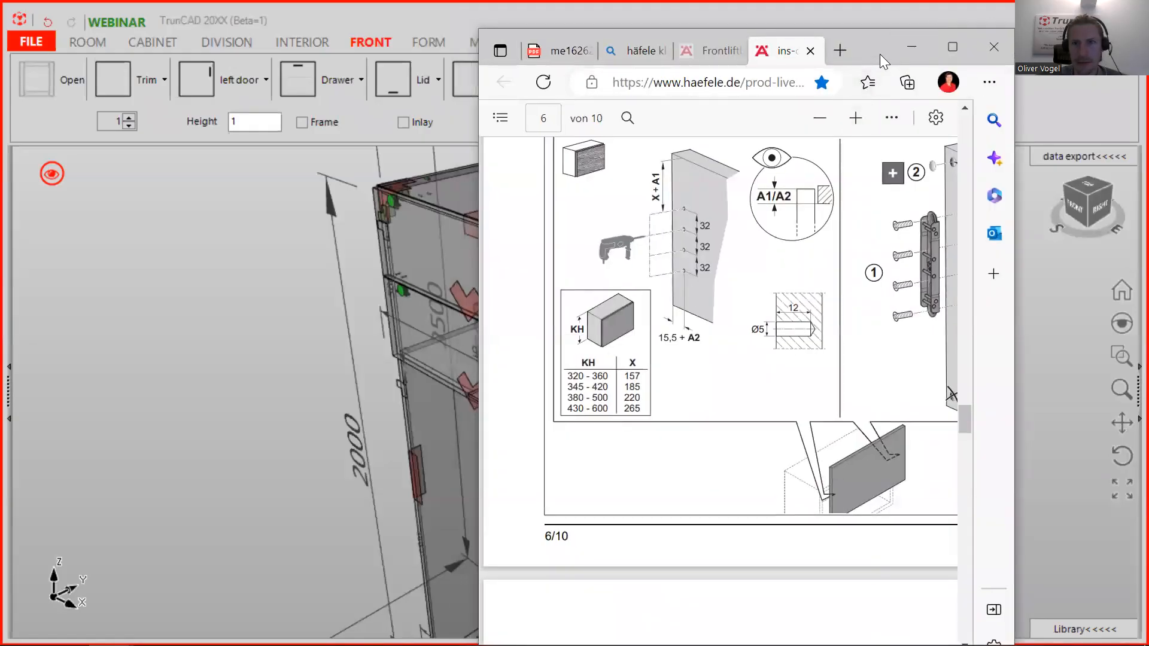
{"action": "left_click_drag", "start_coordinate": [880, 54], "coordinate": [1094, 164]}
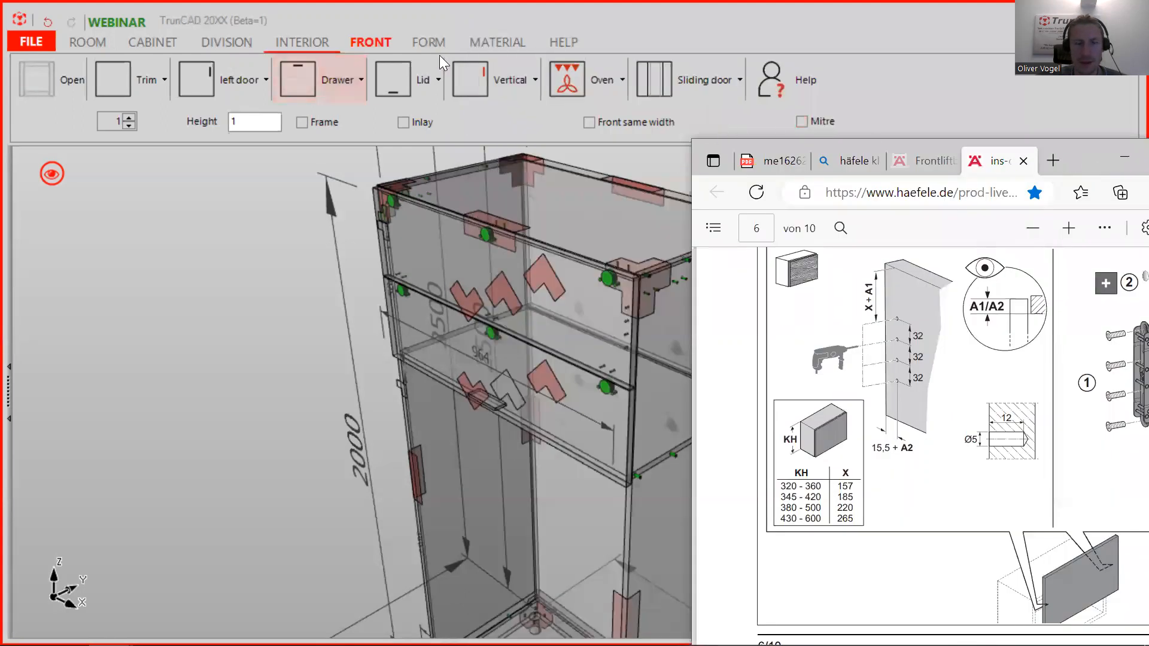
{"action": "left_click", "coordinate": [432, 78]}
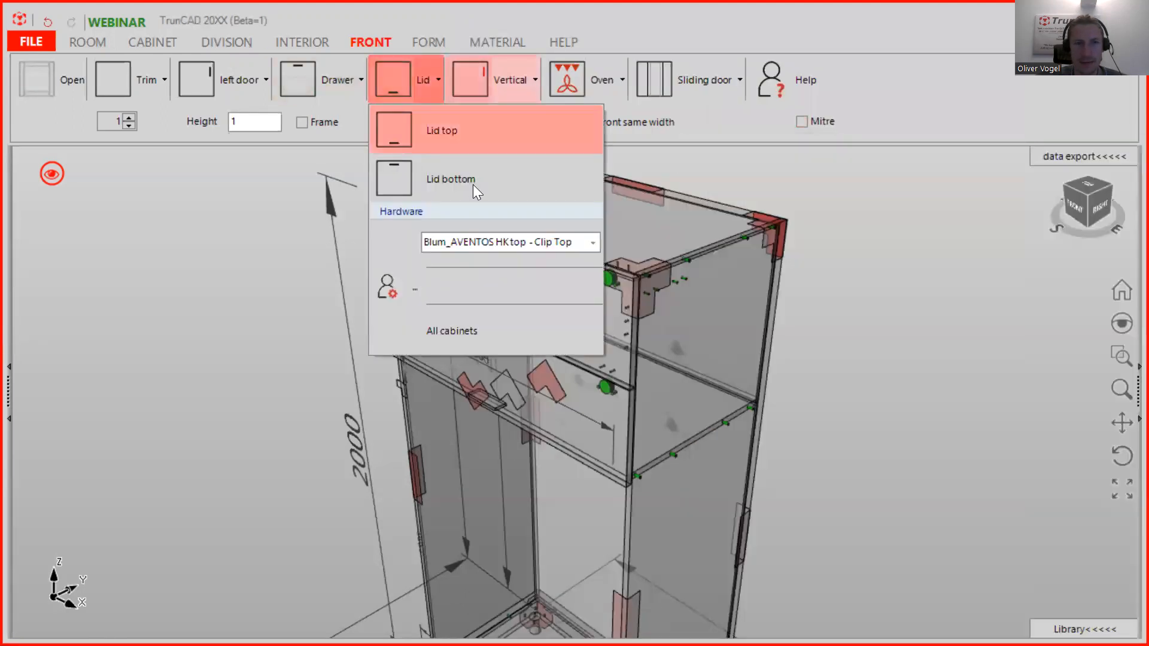
{"action": "left_click", "coordinate": [595, 239]}
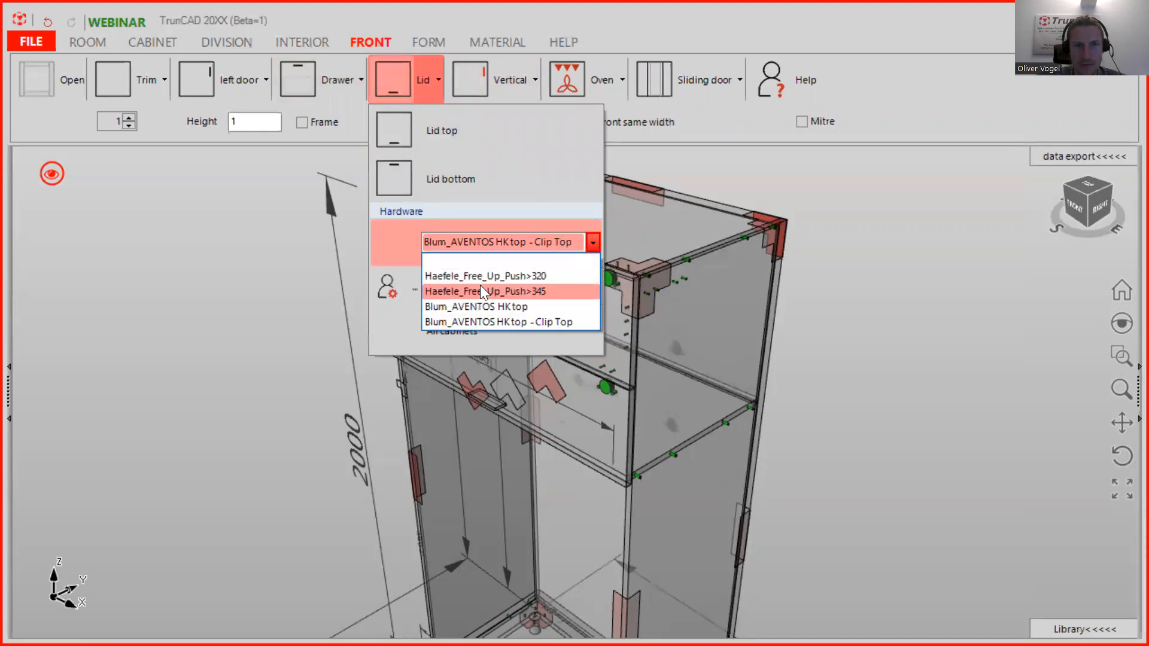
{"action": "left_click", "coordinate": [535, 279]}
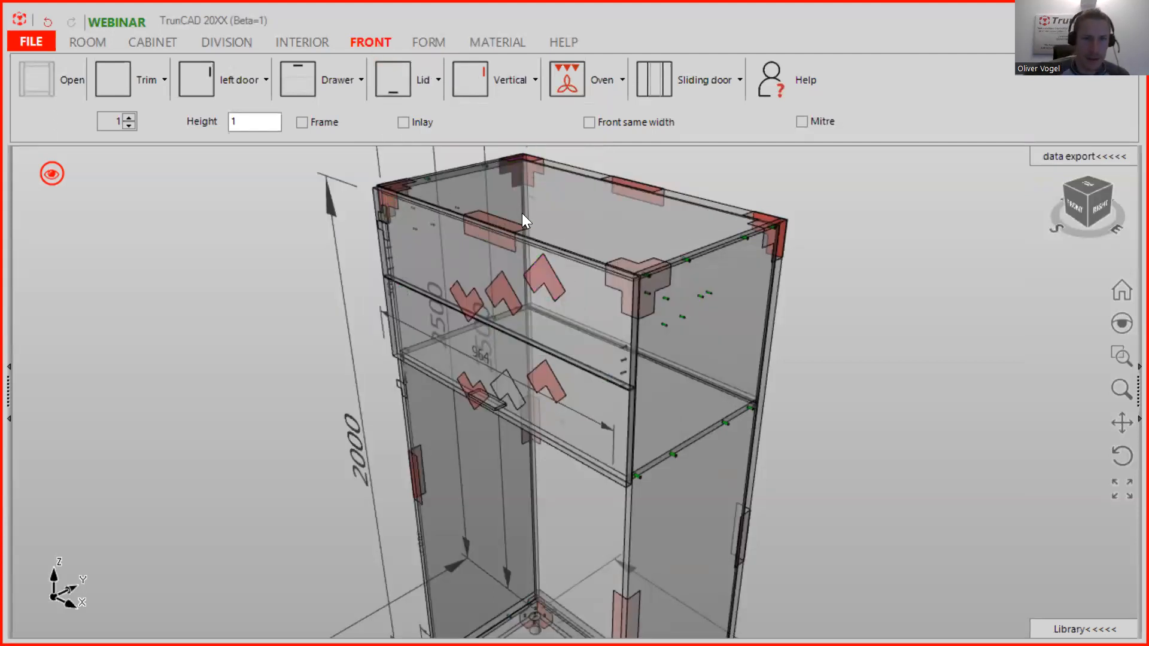
Look over the other lid hardware choices, including Haefele_Free_Up_Push>345 and the Blum AVENTOS HK top variants.
{"action": "left_click", "coordinate": [431, 85]}
{"action": "left_click", "coordinate": [592, 244]}
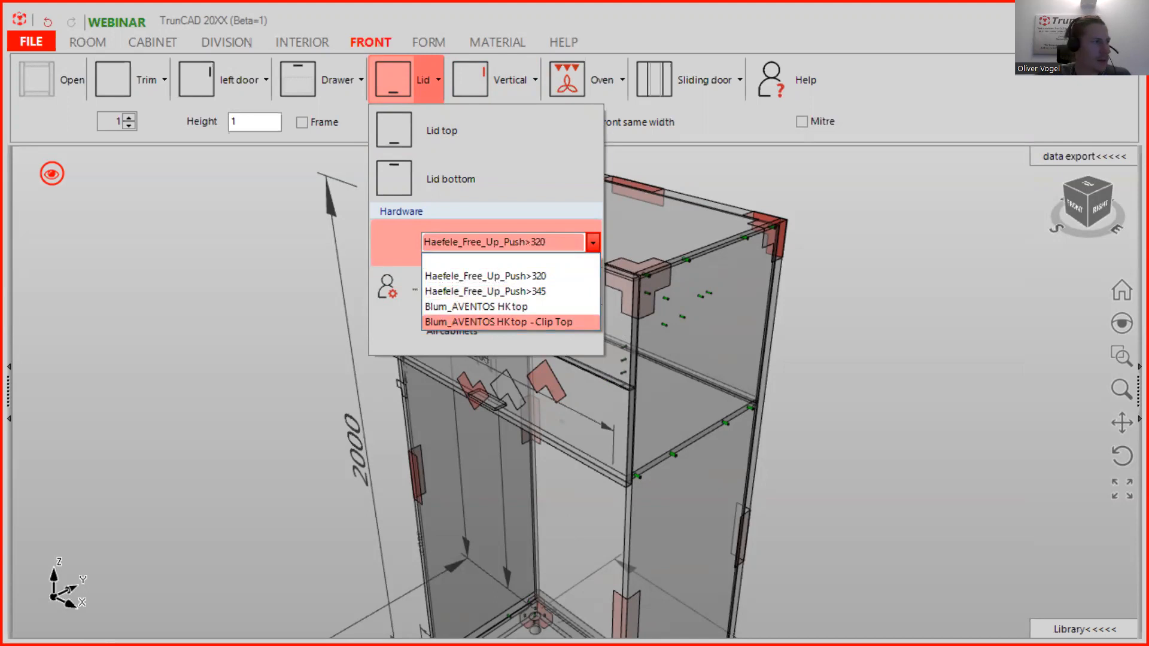
{"action": "left_click", "coordinate": [499, 323]}
Switch back to the Häfele PDF in the browser, enlarge its window and examine the side-panel drilling pattern on page 5.
{"action": "key", "text": "alt+Tab"}
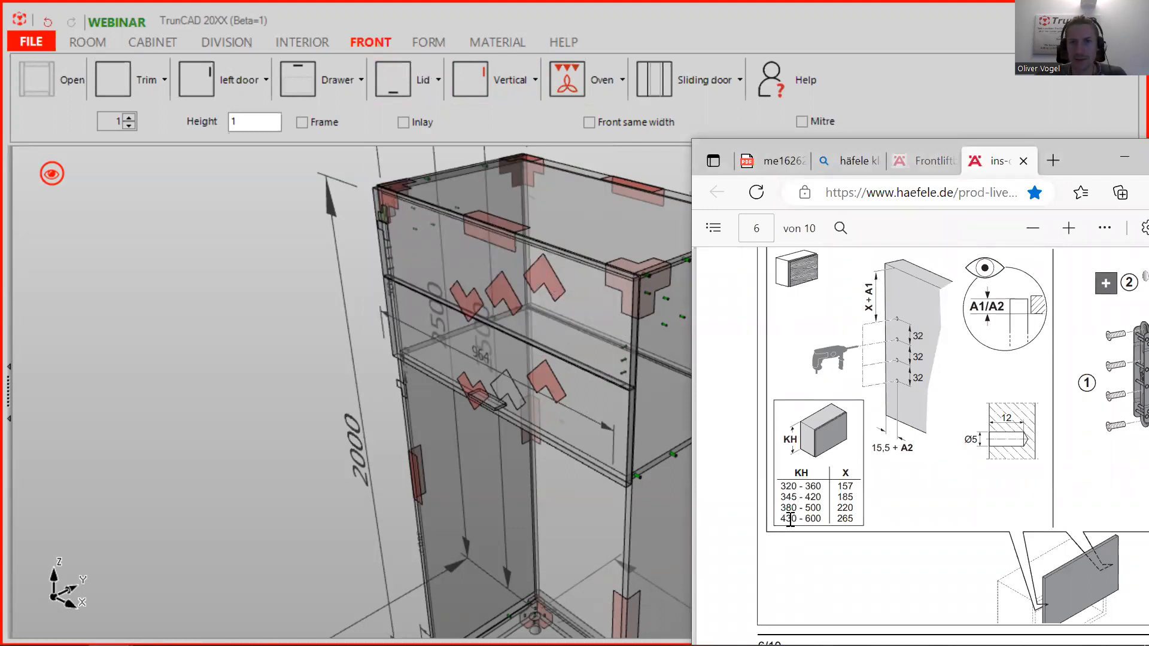
{"action": "scroll", "coordinate": [846, 448], "scroll_direction": "up", "scroll_amount": 10}
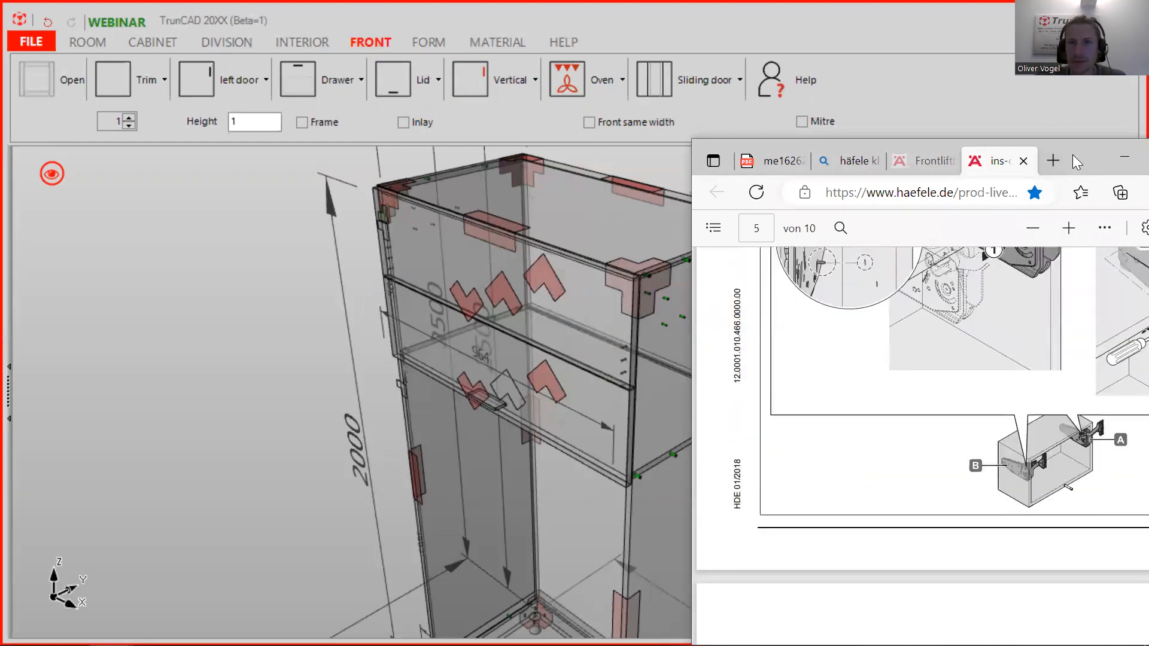
{"action": "left_click_drag", "start_coordinate": [1065, 155], "coordinate": [885, 101]}
{"action": "scroll", "coordinate": [913, 229], "scroll_direction": "up", "scroll_amount": 7}
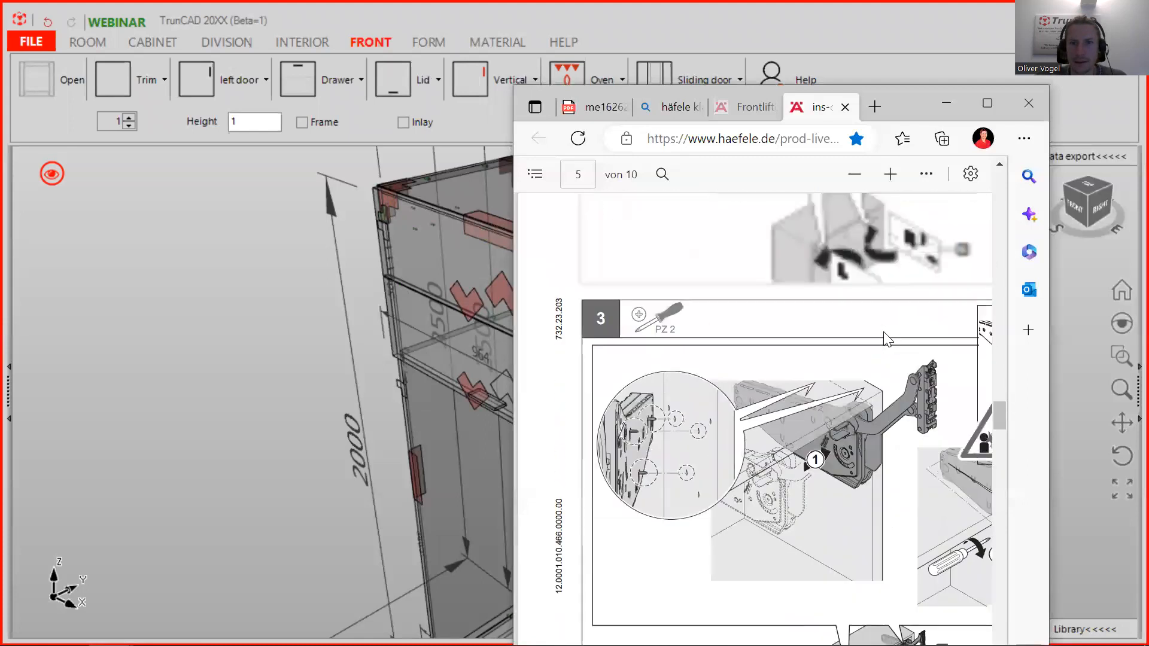
{"action": "scroll", "coordinate": [883, 331], "scroll_direction": "down", "scroll_amount": 5}
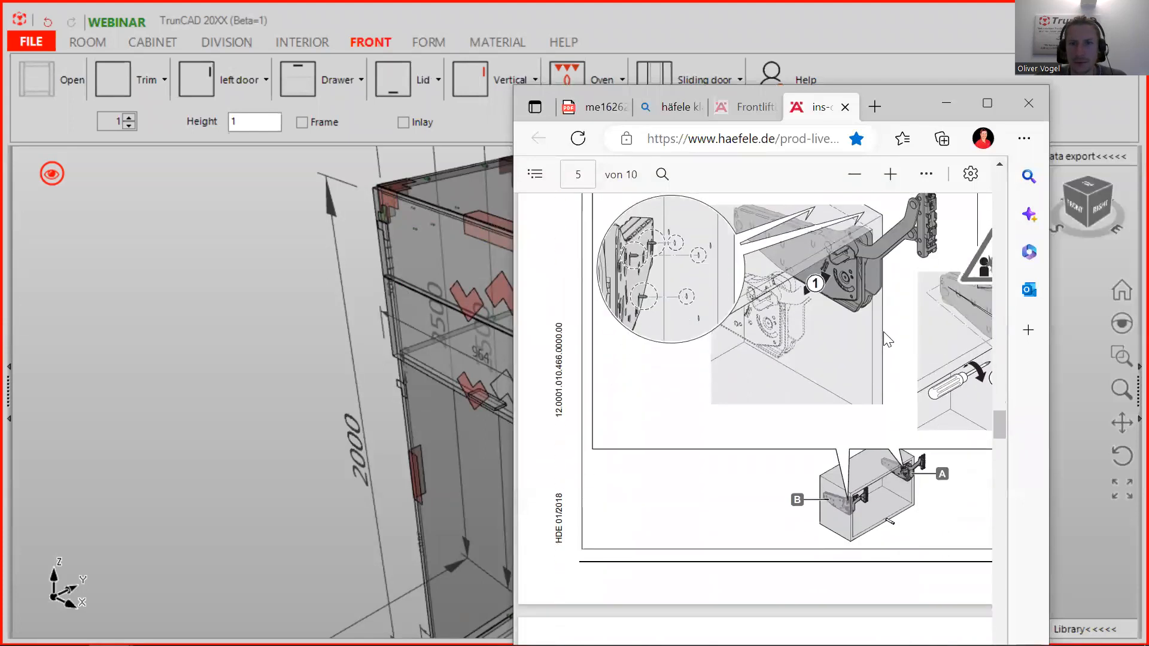
{"action": "left_click", "coordinate": [989, 104]}
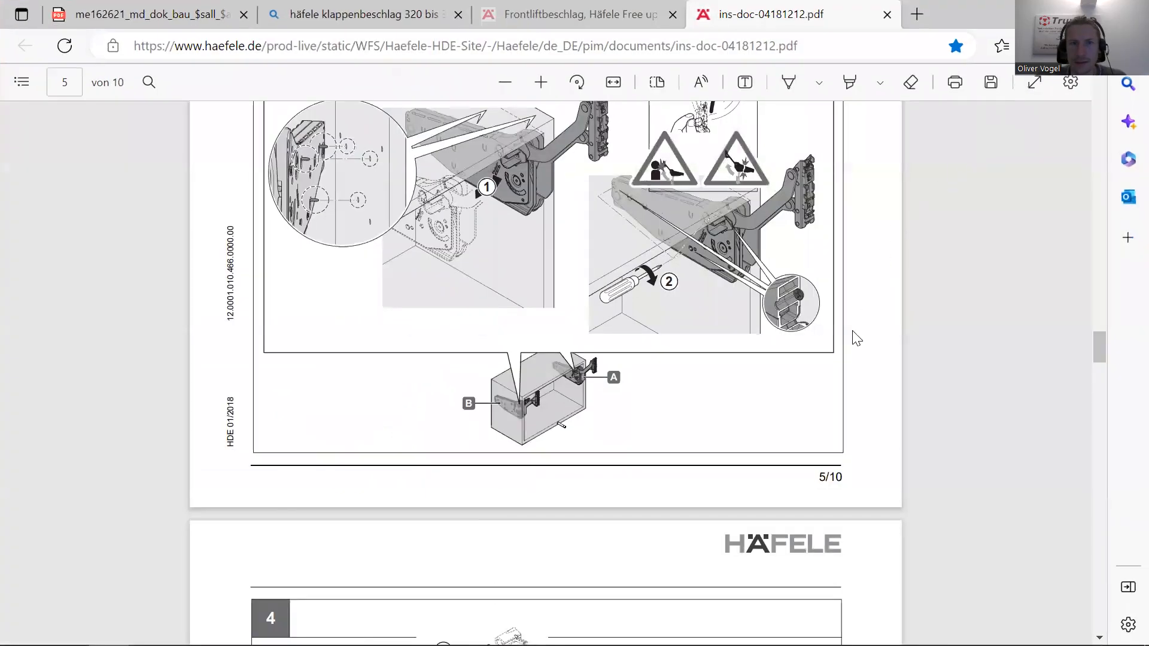
{"action": "scroll", "coordinate": [857, 338], "scroll_direction": "up", "scroll_amount": 15}
{"action": "scroll", "coordinate": [837, 341], "scroll_direction": "down", "scroll_amount": 5}
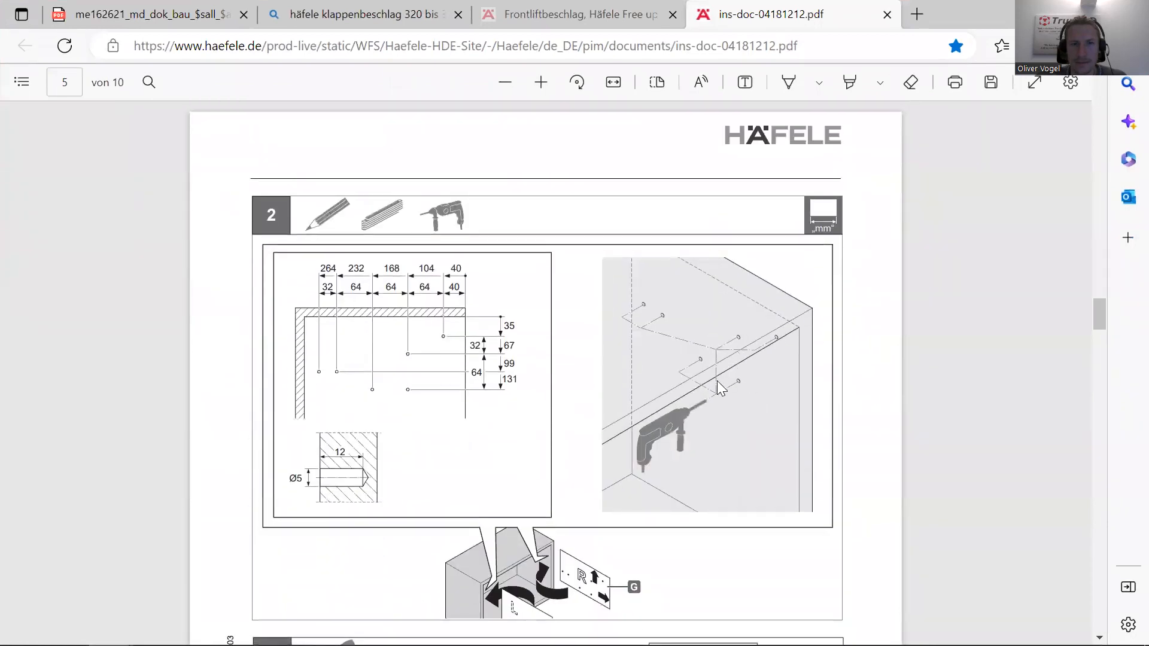
Look through the Free up push instructions from the cover page via the model table and installation dimensions to the page 5 drilling pattern.
{"action": "scroll", "coordinate": [720, 388], "scroll_direction": "up", "scroll_amount": 20}
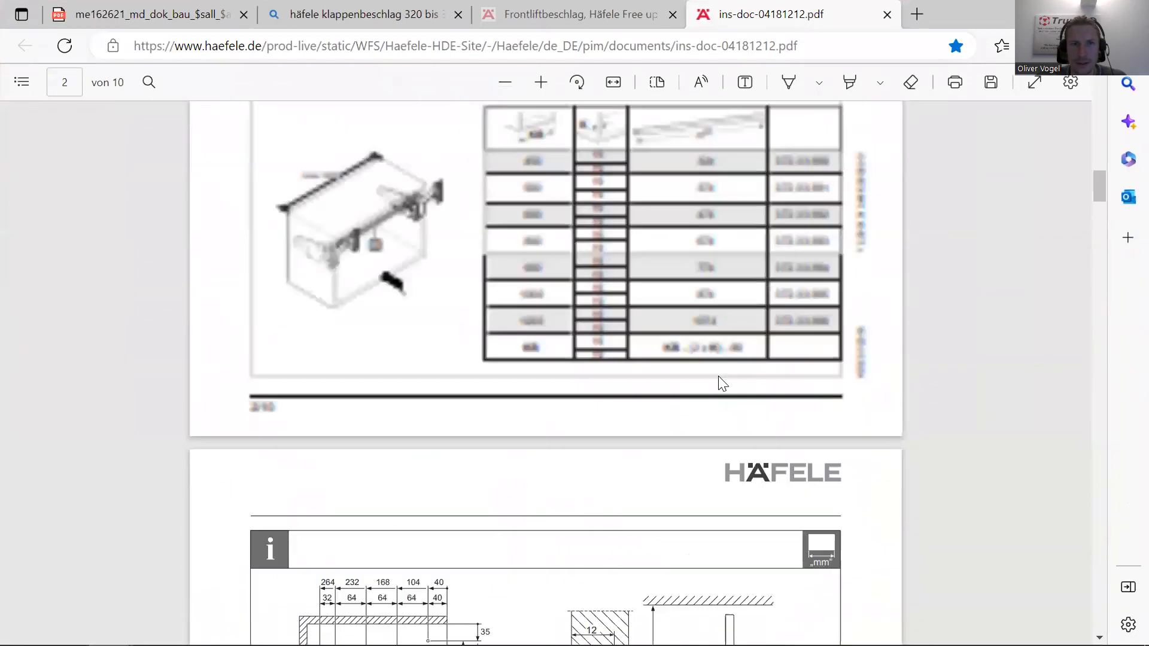
{"action": "scroll", "coordinate": [720, 383], "scroll_direction": "up", "scroll_amount": 20}
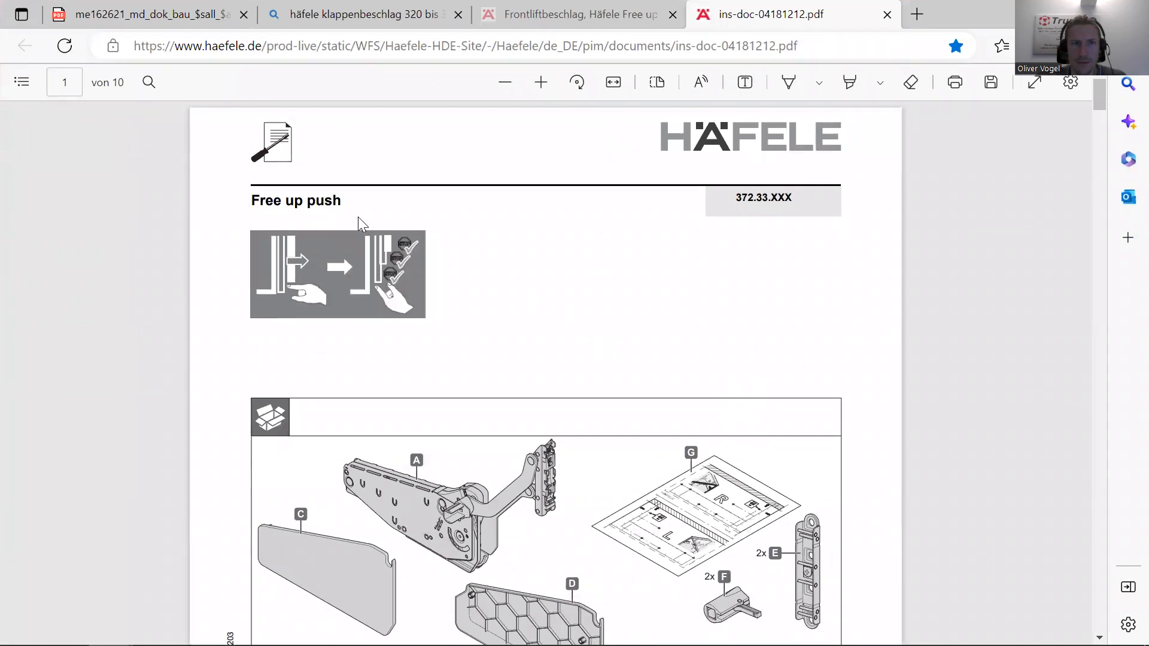
{"action": "scroll", "coordinate": [475, 333], "scroll_direction": "down", "scroll_amount": 20}
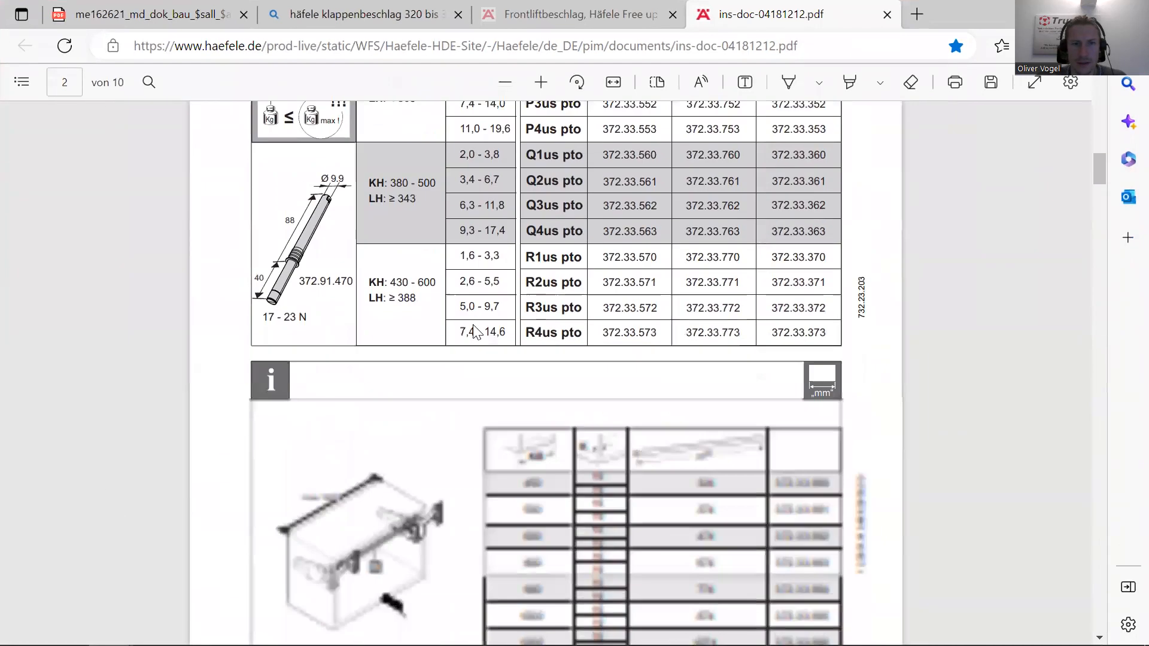
{"action": "scroll", "coordinate": [473, 325], "scroll_direction": "down", "scroll_amount": 4}
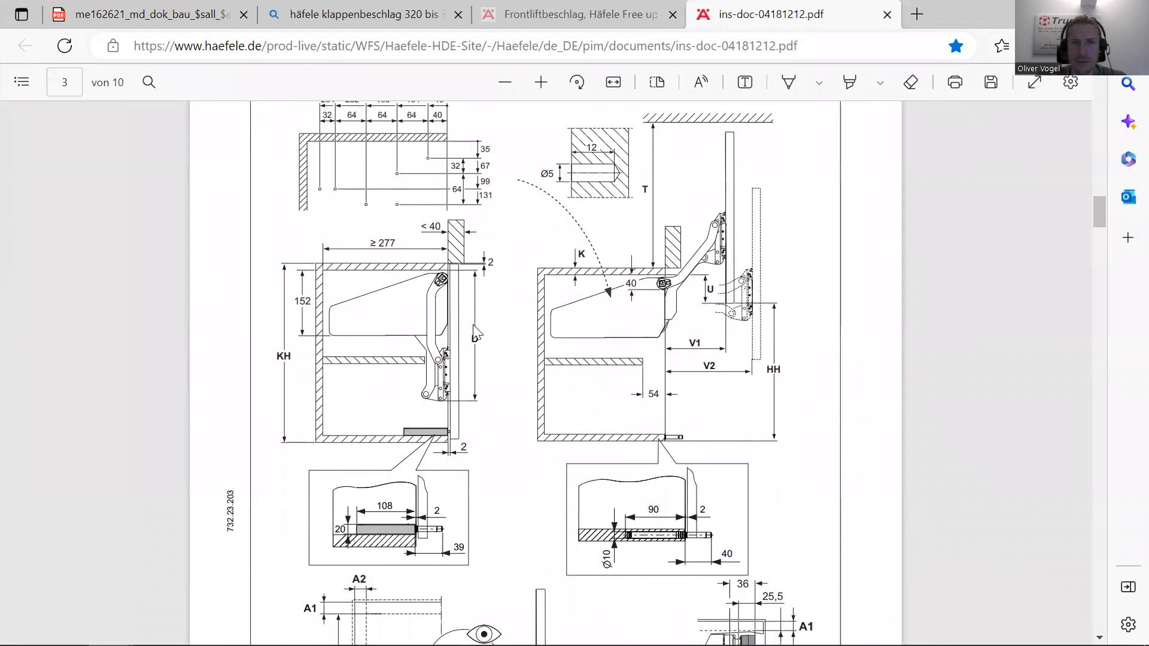
{"action": "scroll", "coordinate": [476, 332], "scroll_direction": "down", "scroll_amount": 15}
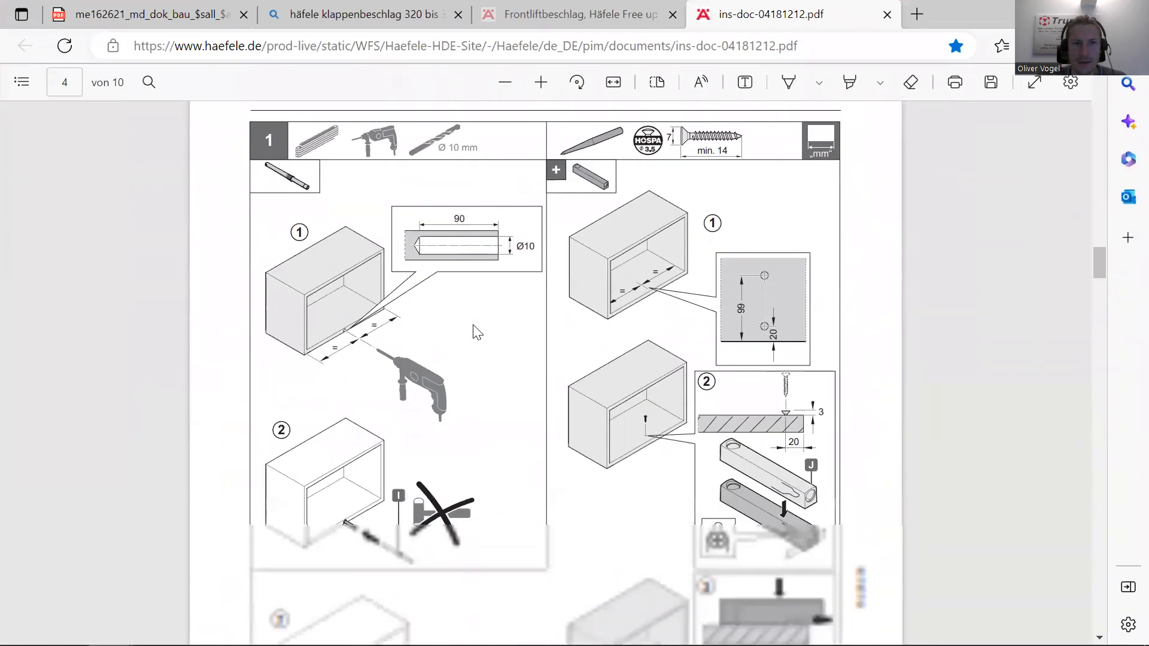
{"action": "scroll", "coordinate": [476, 333], "scroll_direction": "down", "scroll_amount": 10}
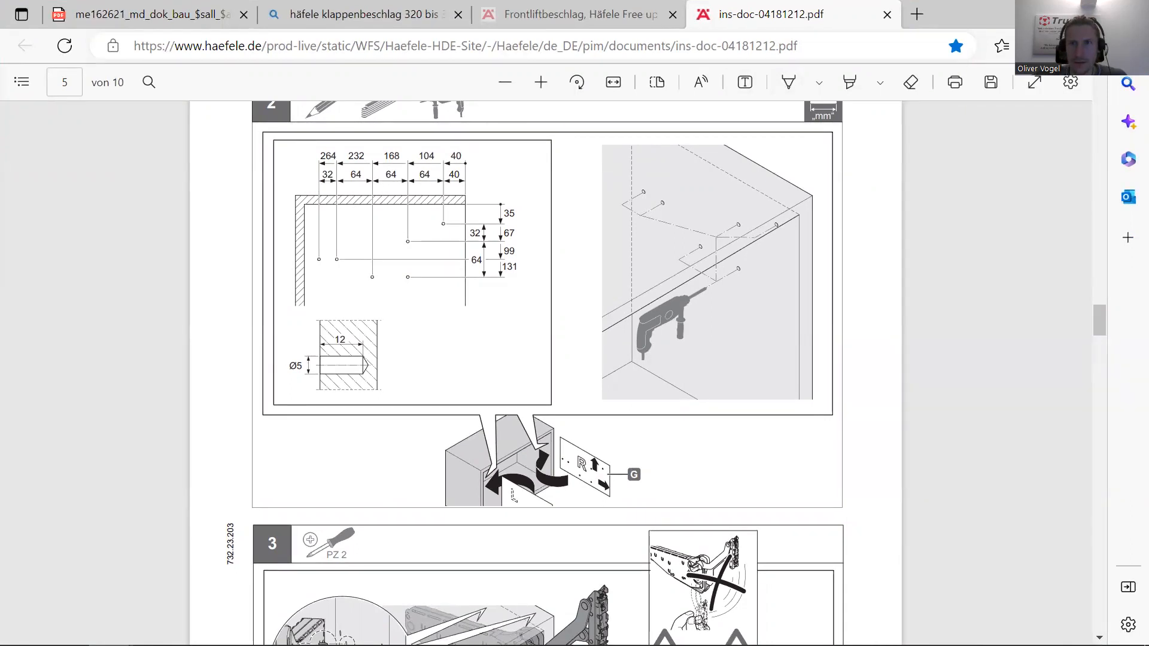
Shrink the PDF window and move it clear of the cabinet model, then open the lid options in TrunCAD.
{"action": "left_click", "coordinate": [1087, 11]}
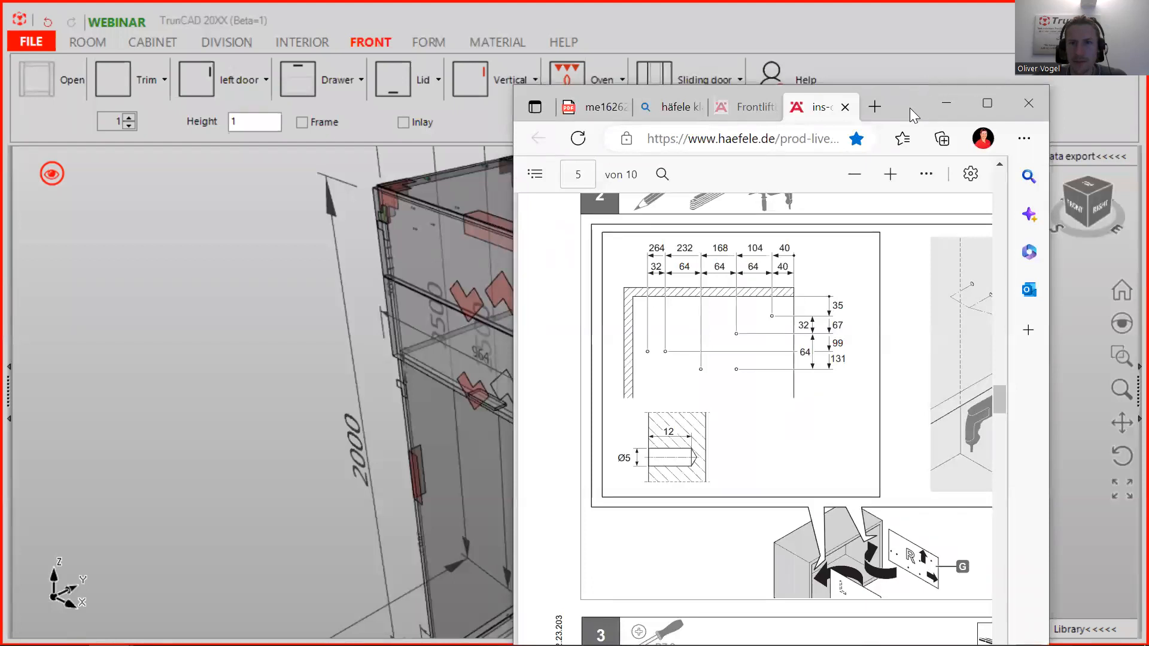
{"action": "left_click_drag", "start_coordinate": [910, 108], "coordinate": [1078, 247]}
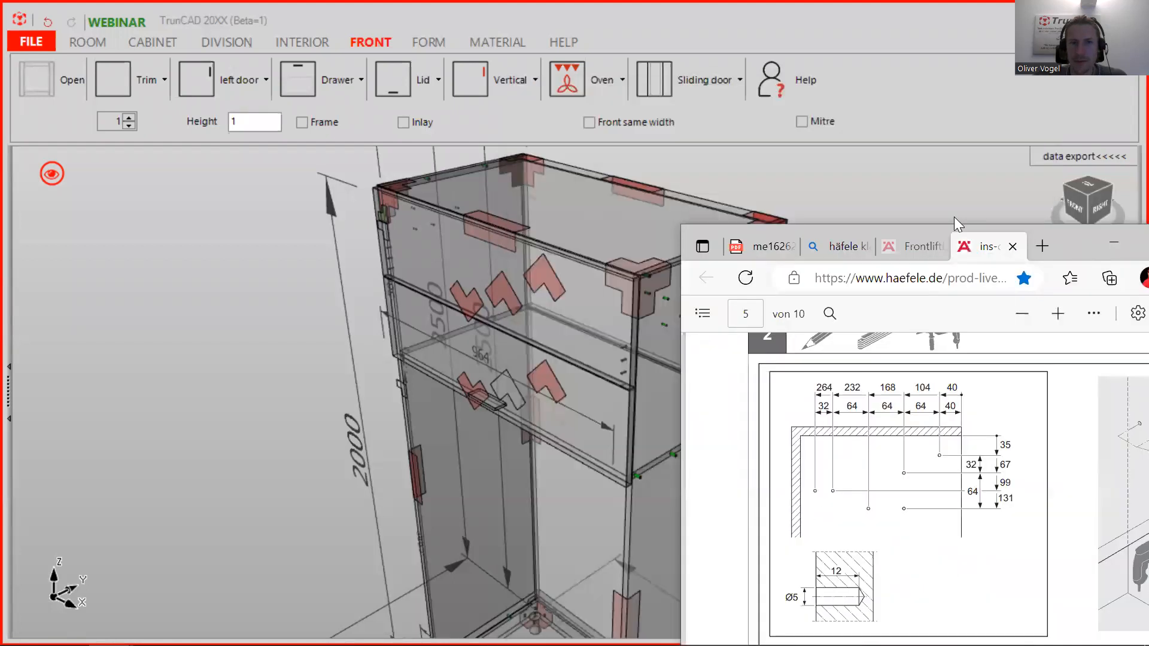
{"action": "left_click", "coordinate": [425, 78]}
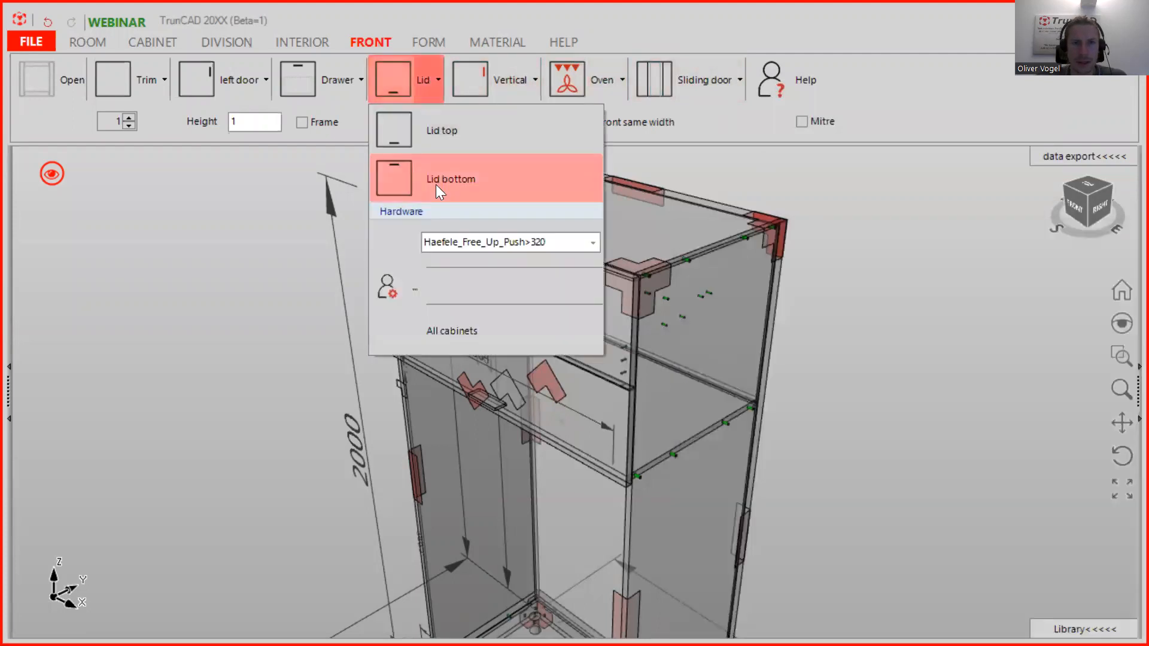
Open the lid hardware settings and enter the hardware name Haefele_Free_Up_Push>320.
{"action": "left_click", "coordinate": [425, 283]}
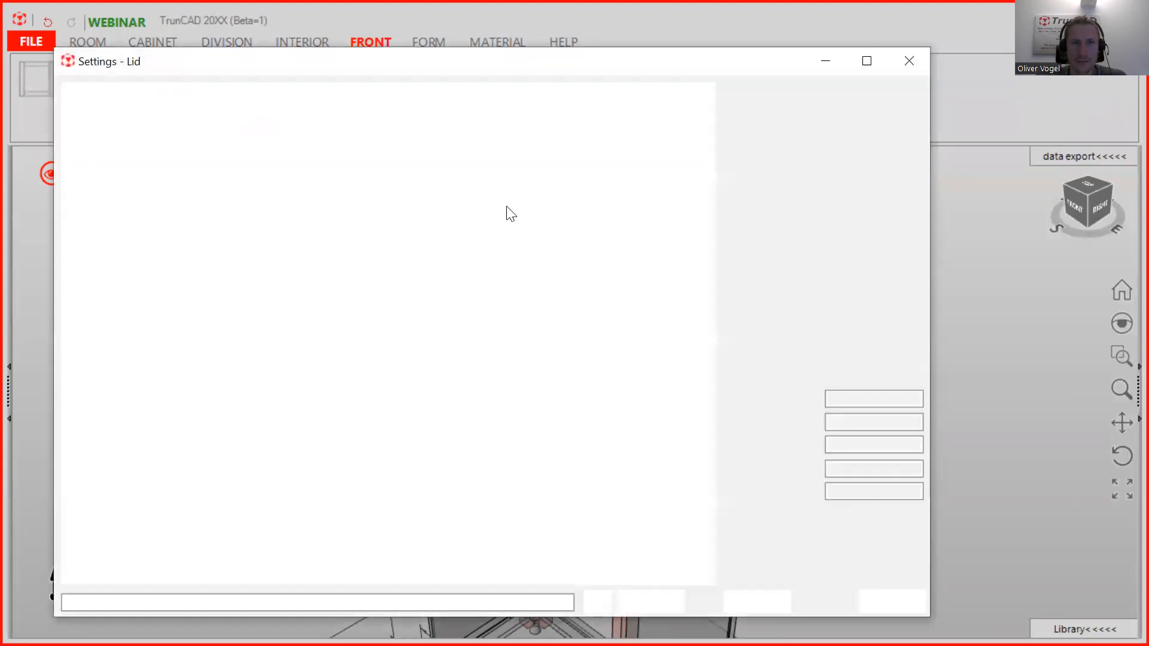
{"action": "left_click", "coordinate": [913, 92]}
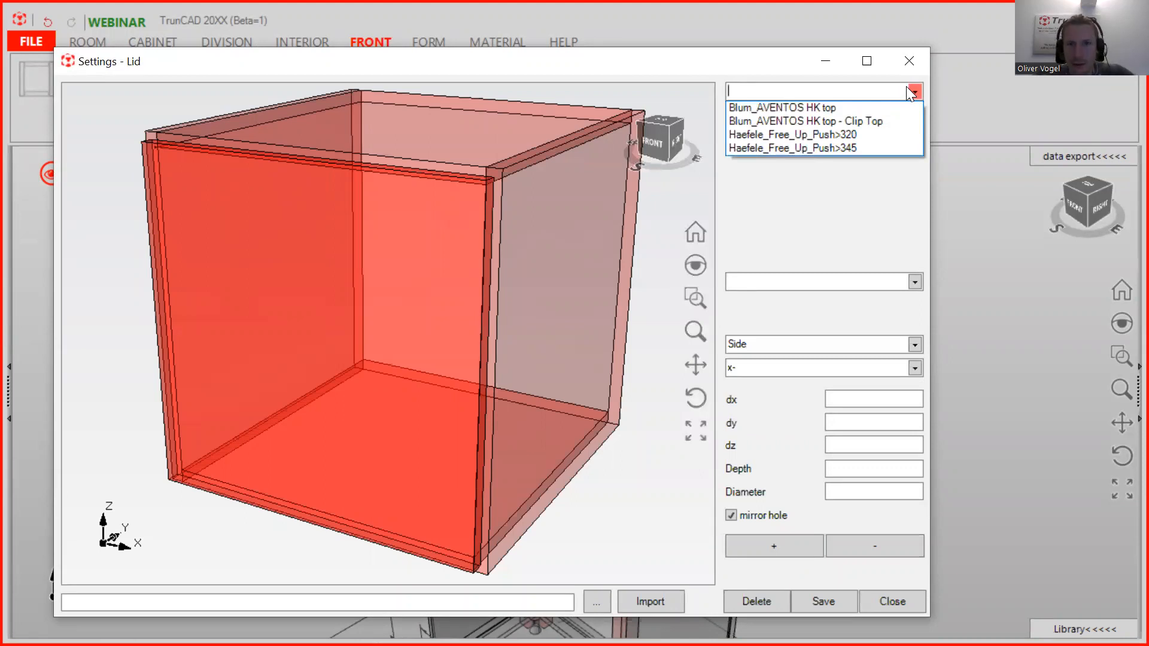
{"action": "type", "text": "Haefele_"}
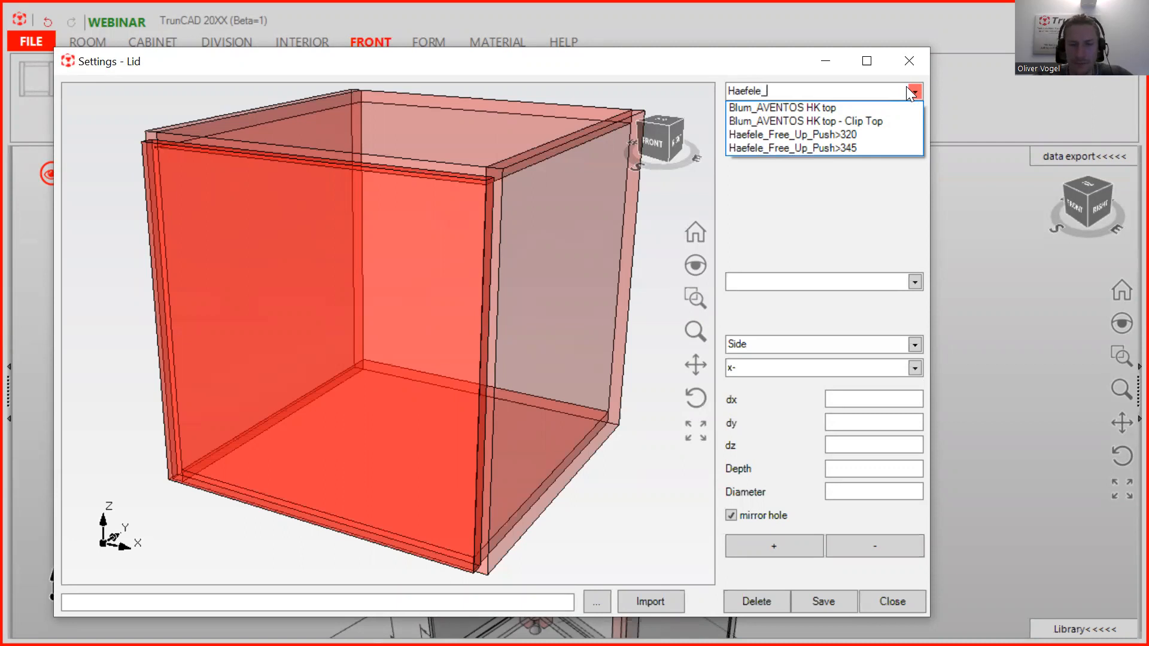
{"action": "type", "text": "Free_Up_Push>320"}
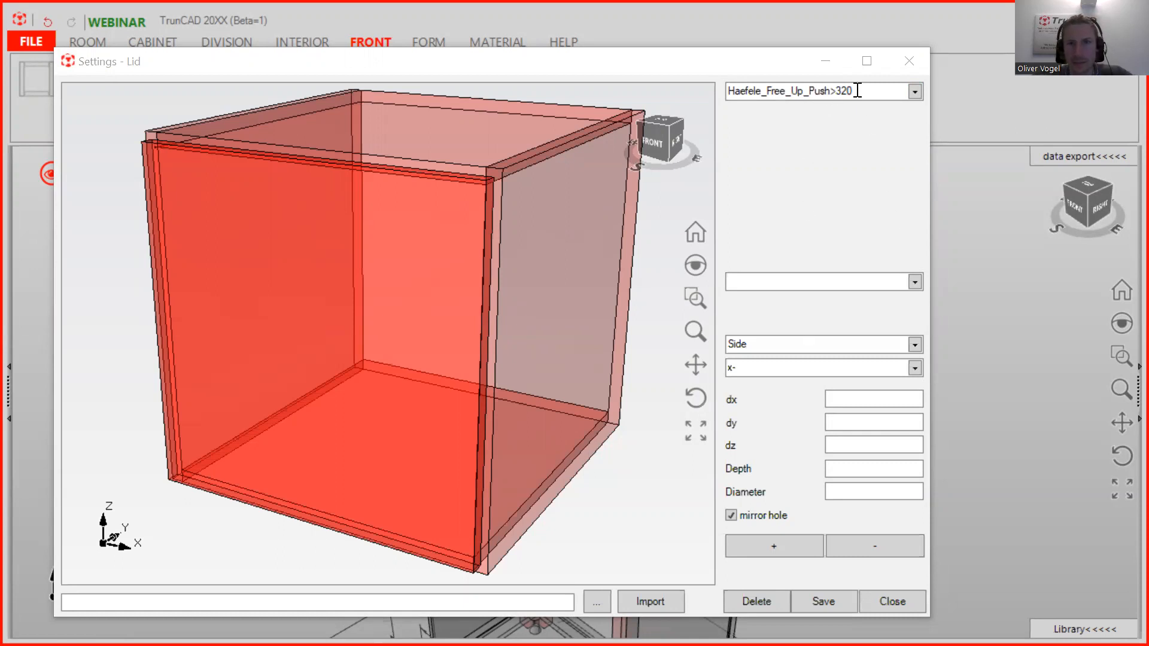
{"action": "left_click", "coordinate": [882, 91]}
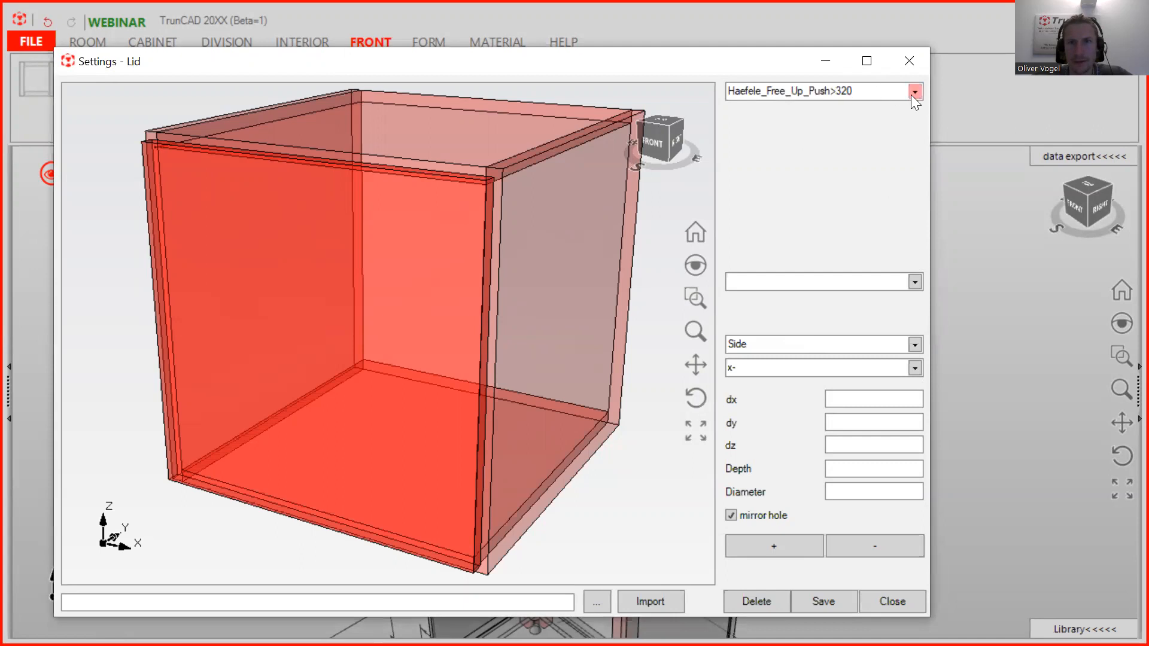
{"action": "left_click", "coordinate": [915, 92]}
{"action": "left_click", "coordinate": [914, 93]}
{"action": "left_click", "coordinate": [880, 94]}
{"action": "left_click_drag", "start_coordinate": [858, 94], "coordinate": [839, 93]}
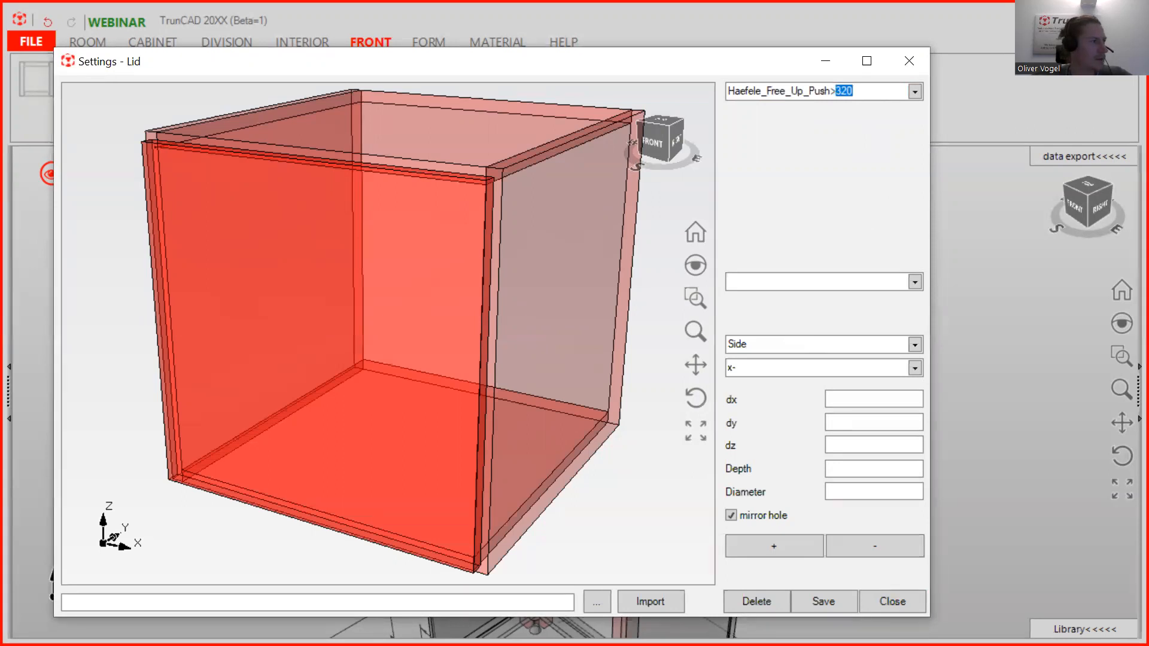
Check the cabinet height table on page 6 of the Häfele instructions in the browser, and rename the lid hardware to Haefele_Free_Up_Push>380.
{"action": "key", "text": "alt+Tab"}
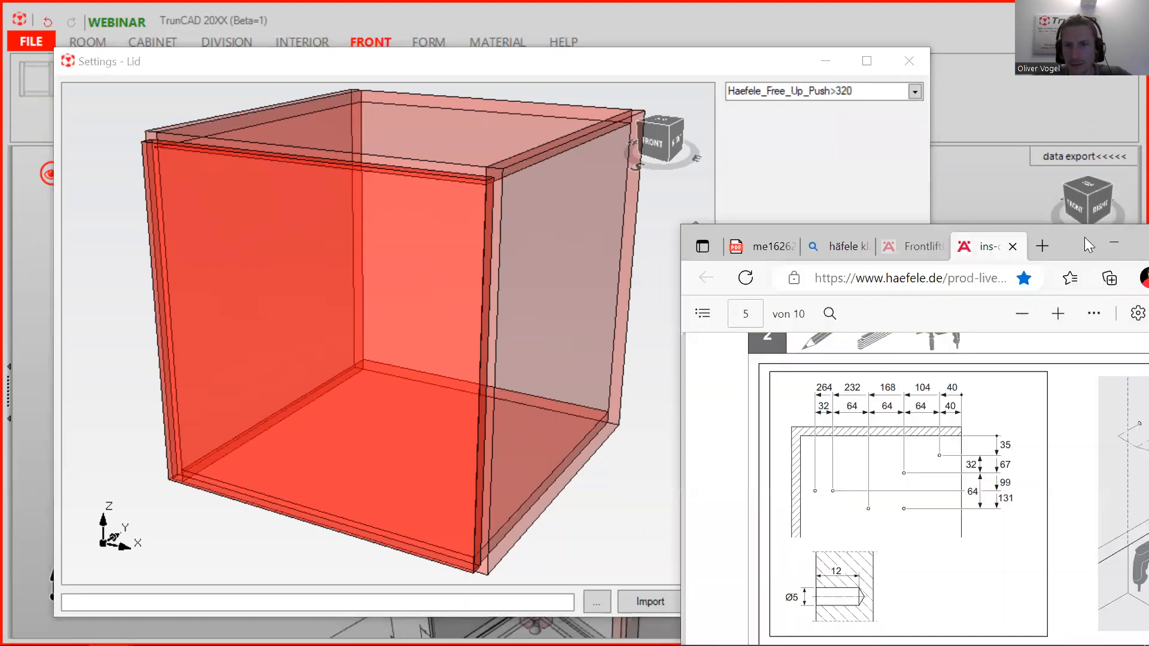
{"action": "left_click_drag", "start_coordinate": [1085, 237], "coordinate": [1103, 110]}
{"action": "scroll", "coordinate": [1041, 383], "scroll_direction": "down", "scroll_amount": 5}
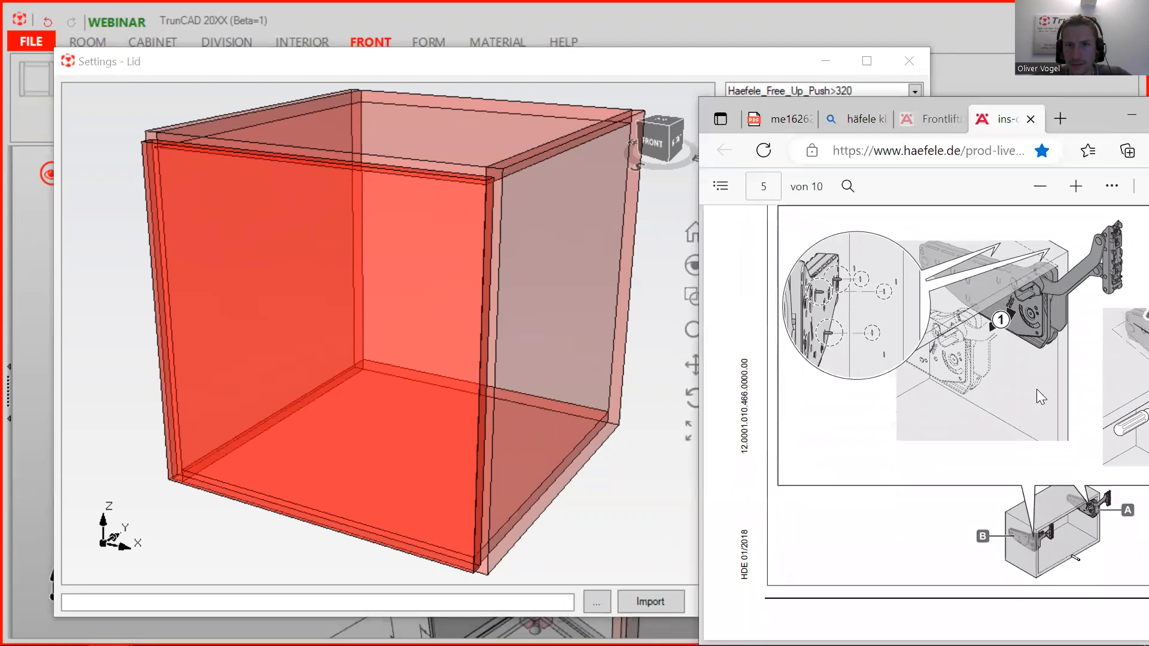
{"action": "scroll", "coordinate": [1040, 398], "scroll_direction": "down", "scroll_amount": 5}
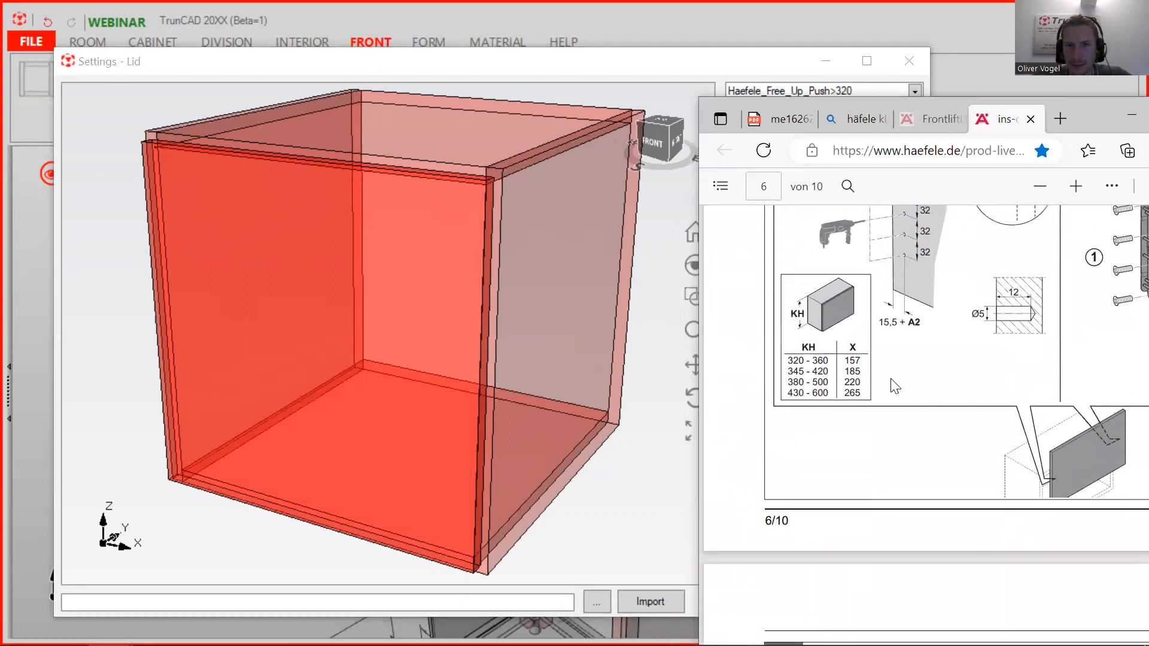
{"action": "left_click", "coordinate": [591, 65]}
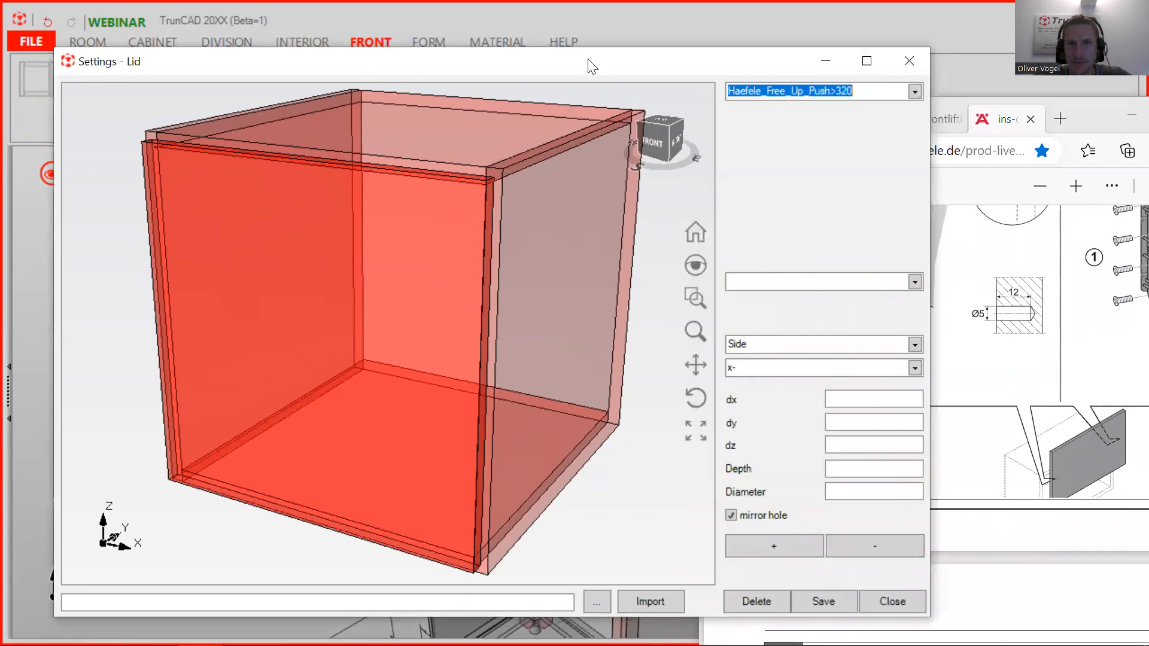
{"action": "left_click_drag", "start_coordinate": [592, 65], "coordinate": [367, 70]}
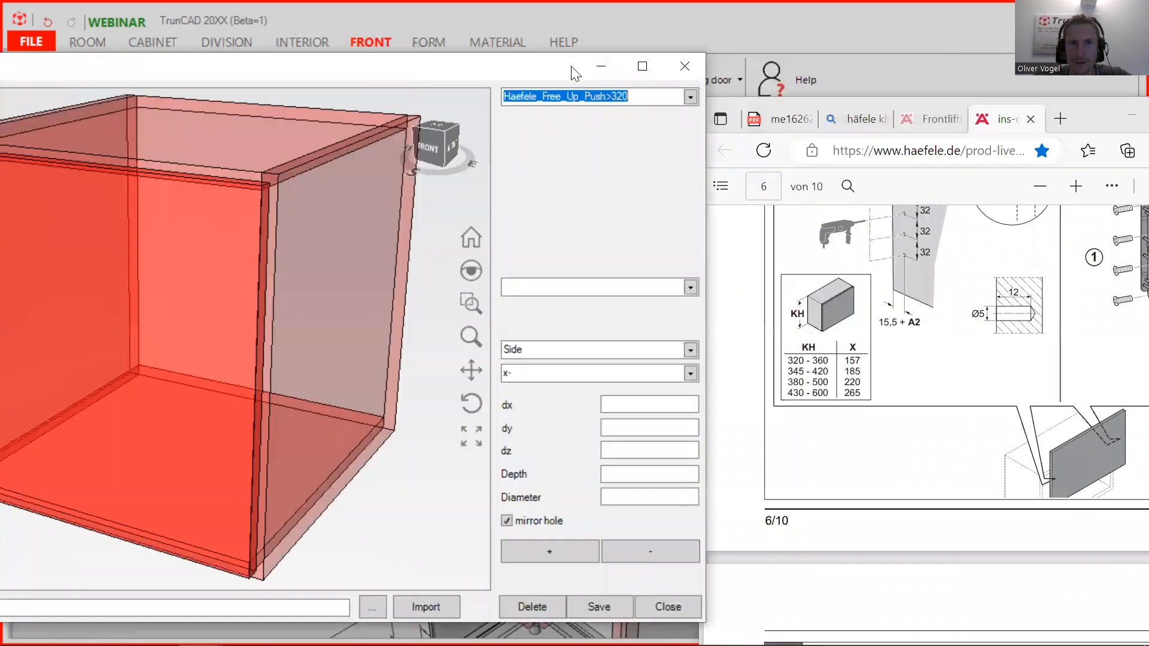
{"action": "left_click", "coordinate": [633, 97]}
{"action": "left_click_drag", "start_coordinate": [634, 97], "coordinate": [623, 97]}
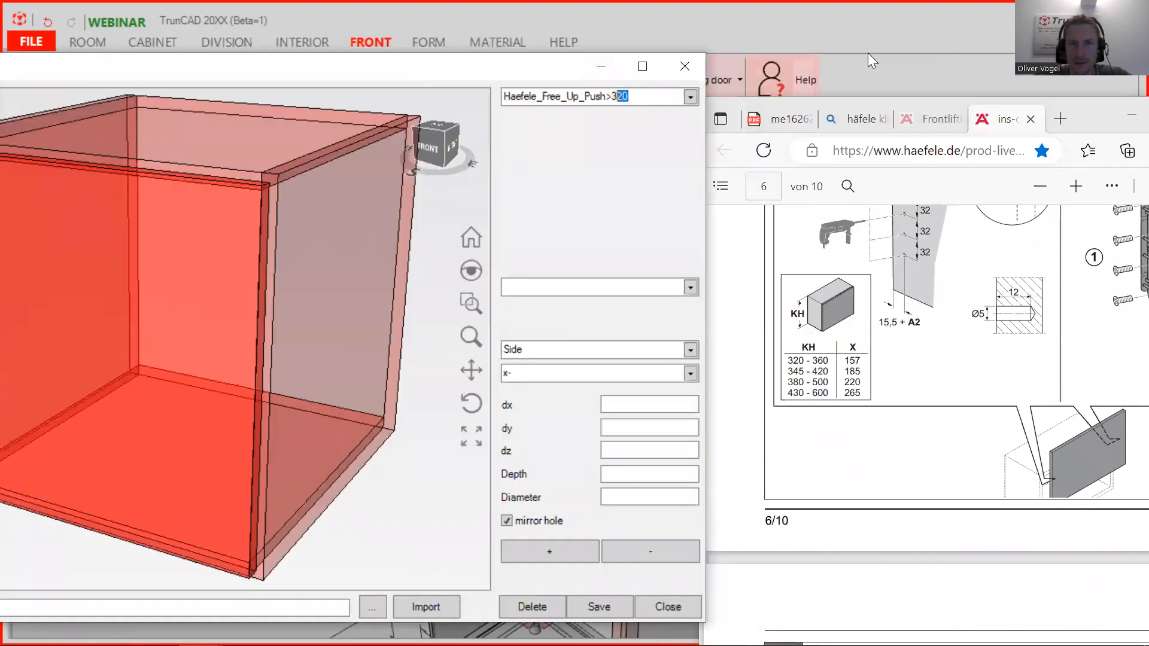
{"action": "type", "text": "80"}
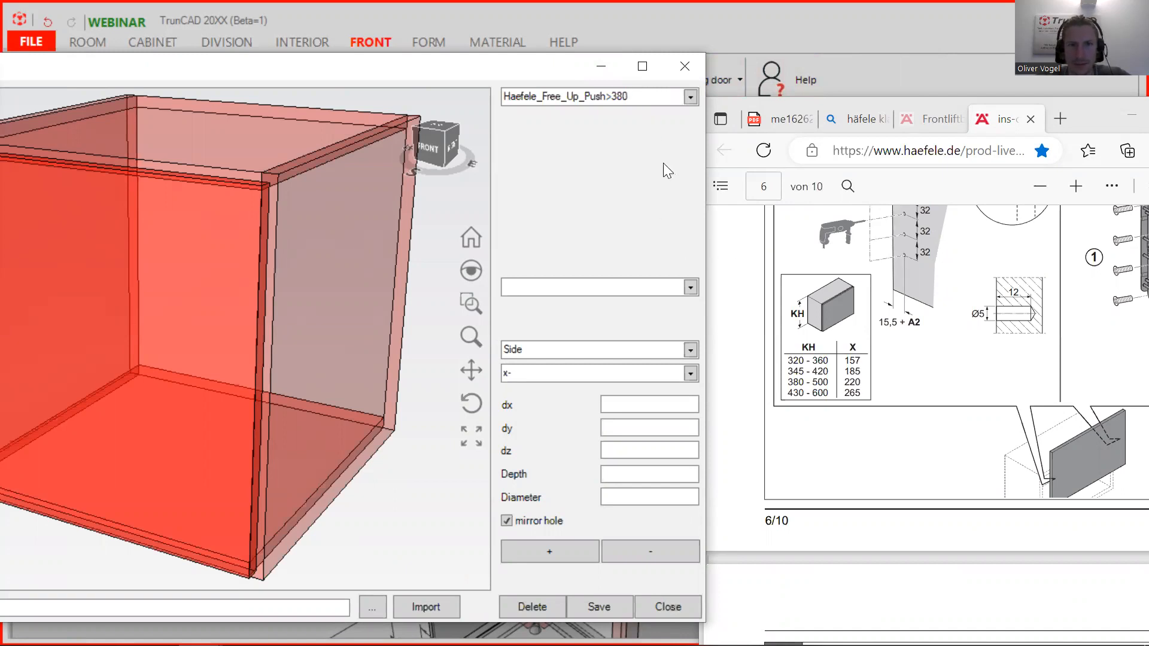
Set the dx offset of the side drilling in direction x- to 0.
{"action": "left_click", "coordinate": [690, 353]}
{"action": "left_click", "coordinate": [689, 353]}
{"action": "scroll", "coordinate": [226, 265], "scroll_direction": "down", "scroll_amount": 5}
{"action": "middle_click_drag", "start_coordinate": [228, 267], "coordinate": [277, 277]}
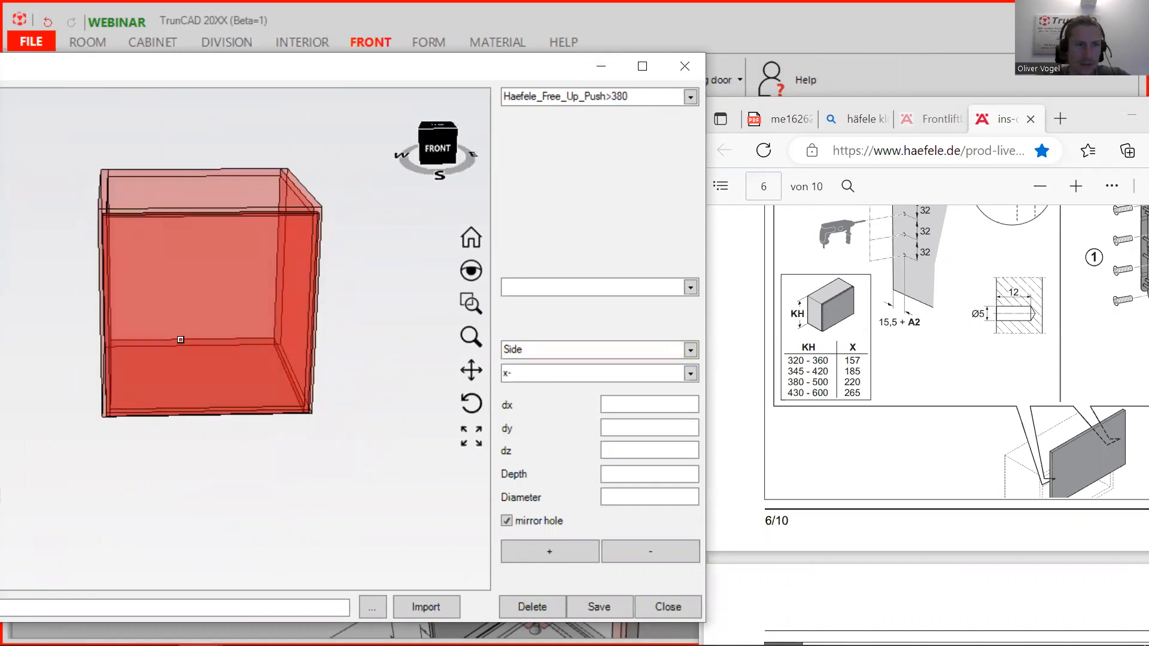
{"action": "left_click_drag", "start_coordinate": [303, 66], "coordinate": [463, 56]}
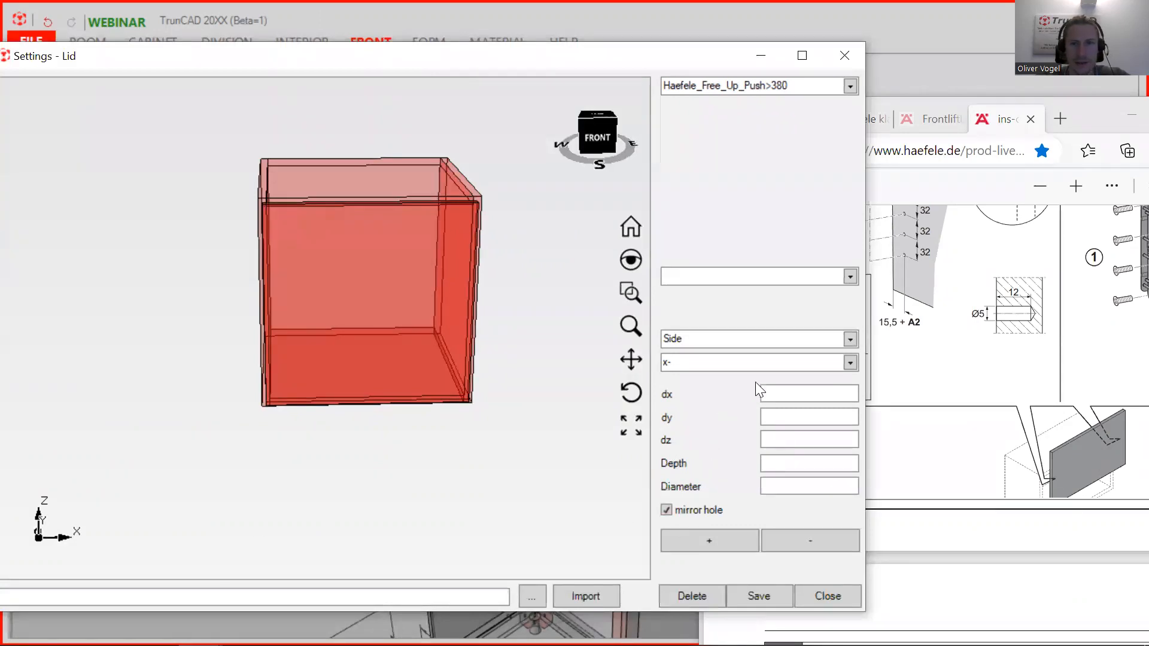
{"action": "left_click", "coordinate": [806, 392]}
{"action": "type", "text": "0"}
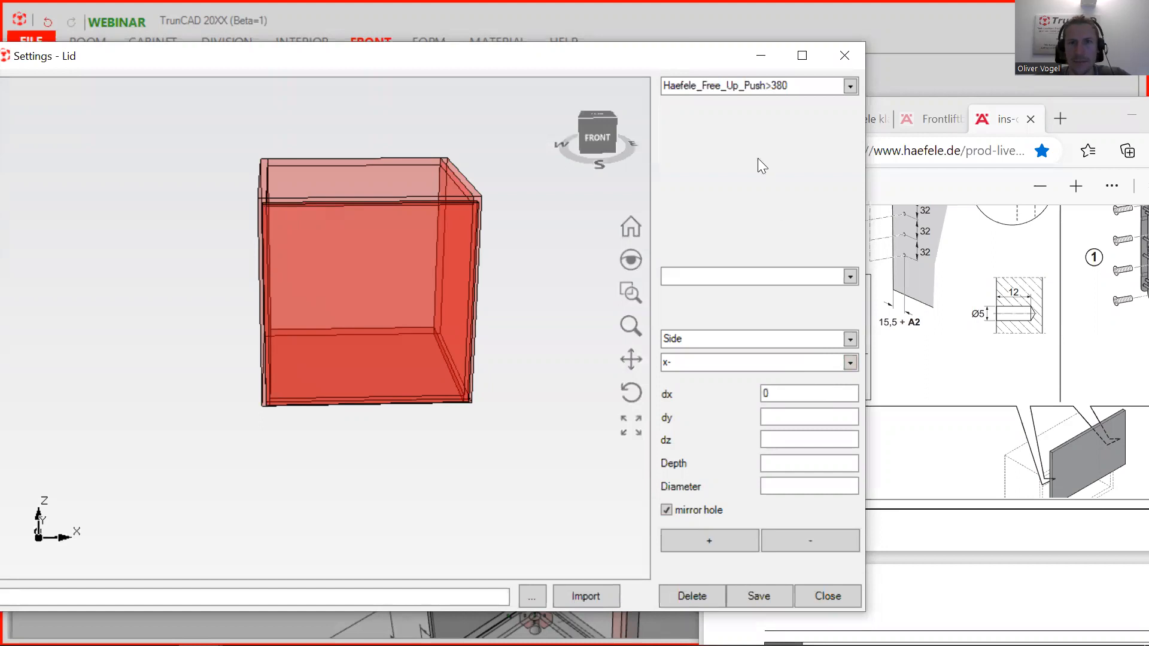
Show the side panel drilling dimensions on page 5 of the Häfele instructions beside the lid settings, with the preview cabinet turned towards its left side.
{"action": "left_click_drag", "start_coordinate": [563, 66], "coordinate": [462, 67]}
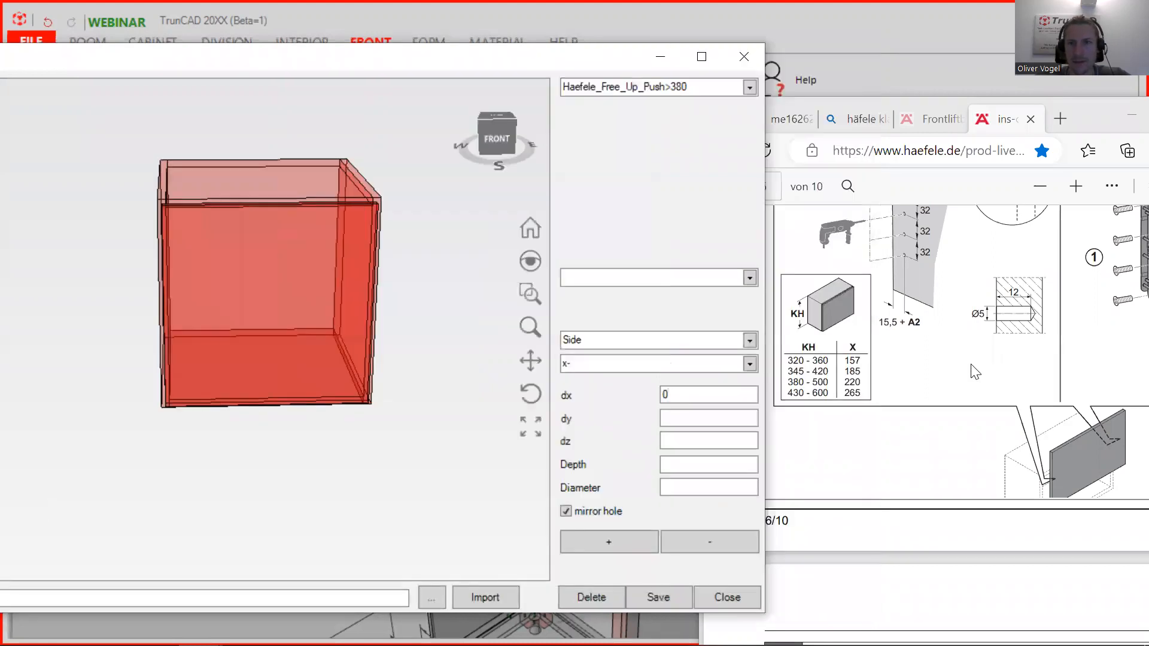
{"action": "scroll", "coordinate": [976, 371], "scroll_direction": "up", "scroll_amount": 15}
{"action": "scroll", "coordinate": [974, 371], "scroll_direction": "up", "scroll_amount": 10}
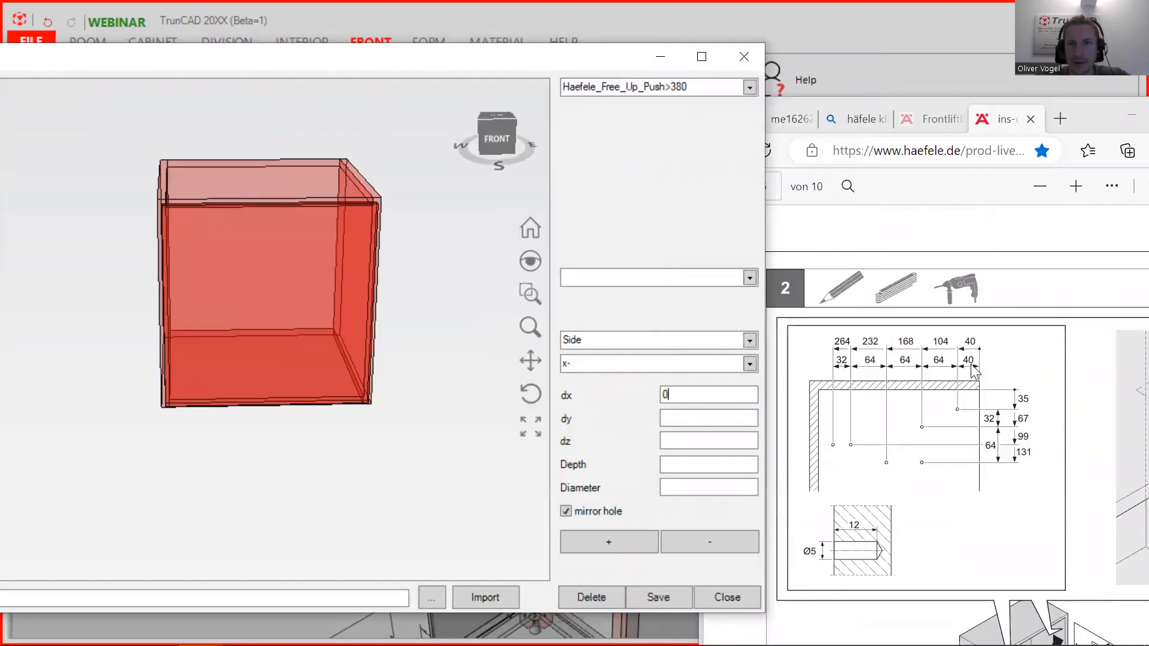
{"action": "scroll", "coordinate": [976, 371], "scroll_direction": "down", "scroll_amount": 6}
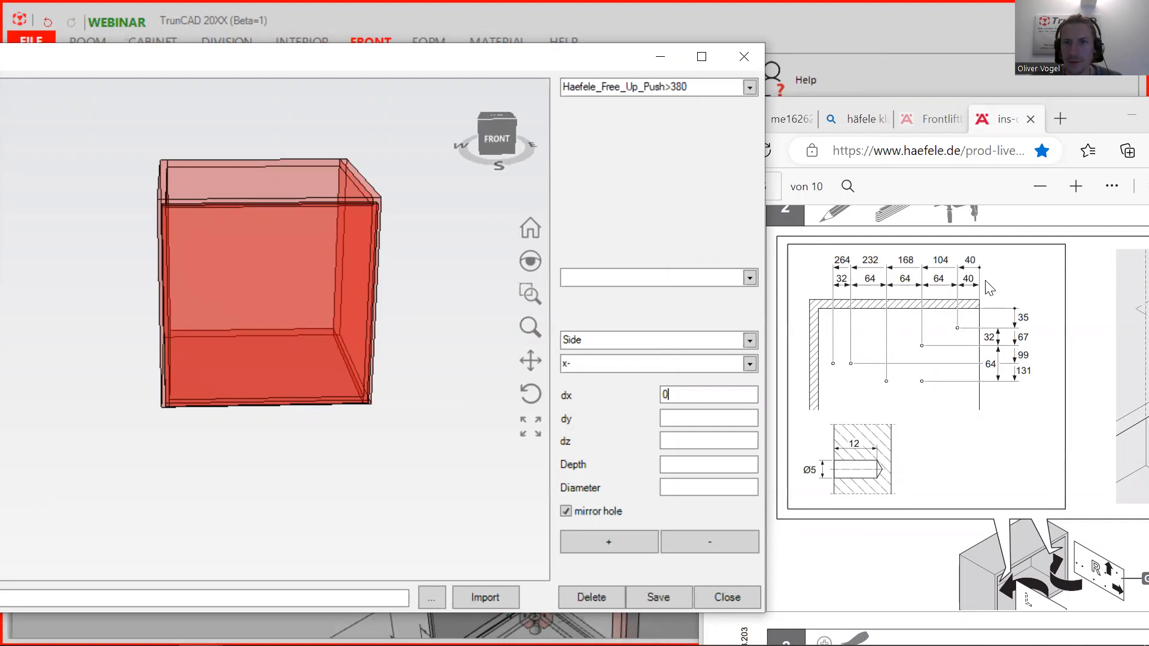
{"action": "left_click_drag", "start_coordinate": [308, 214], "coordinate": [342, 217]}
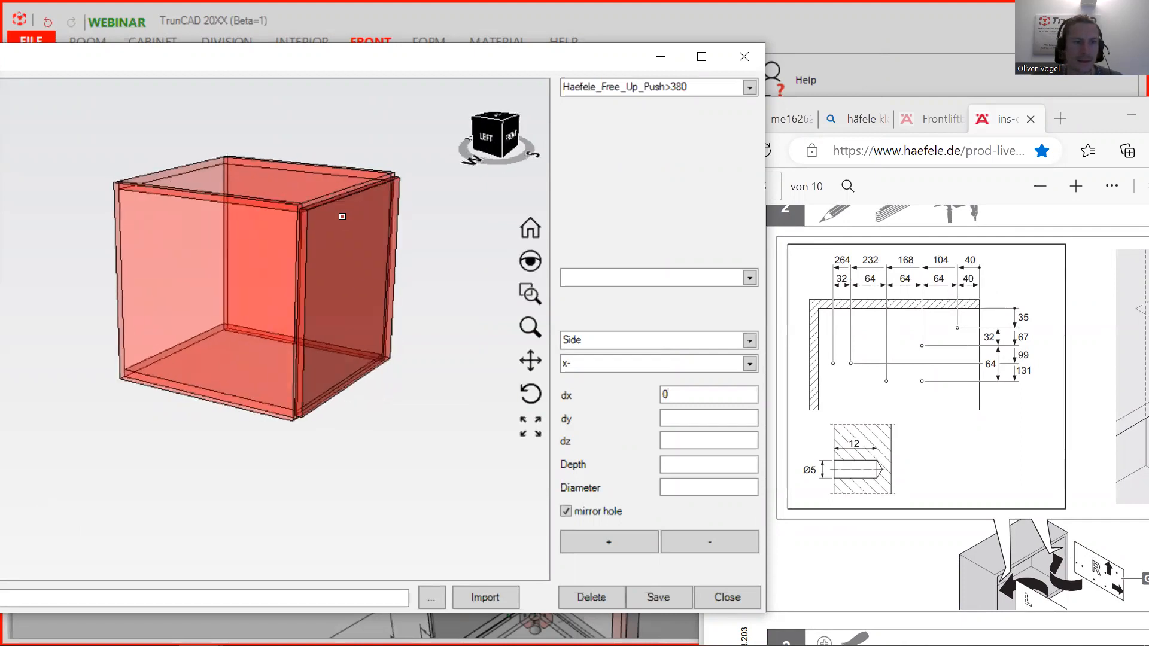
{"action": "left_click", "coordinate": [1092, 118]}
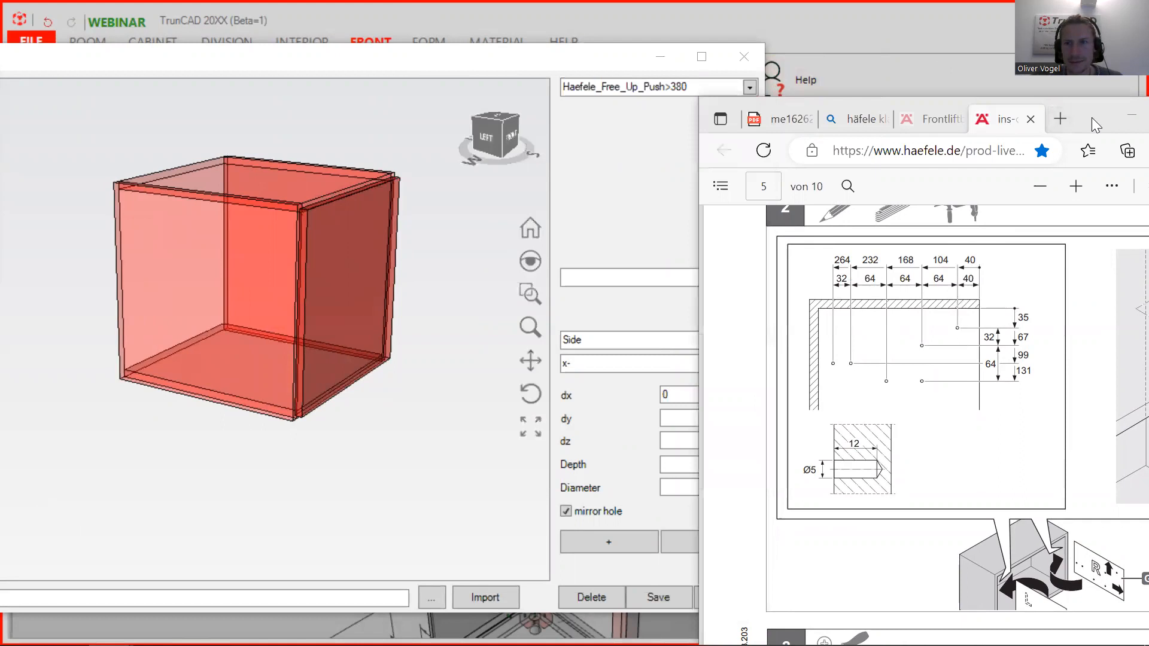
{"action": "left_click_drag", "start_coordinate": [1092, 117], "coordinate": [1148, 177]}
{"action": "left_click", "coordinate": [477, 62]}
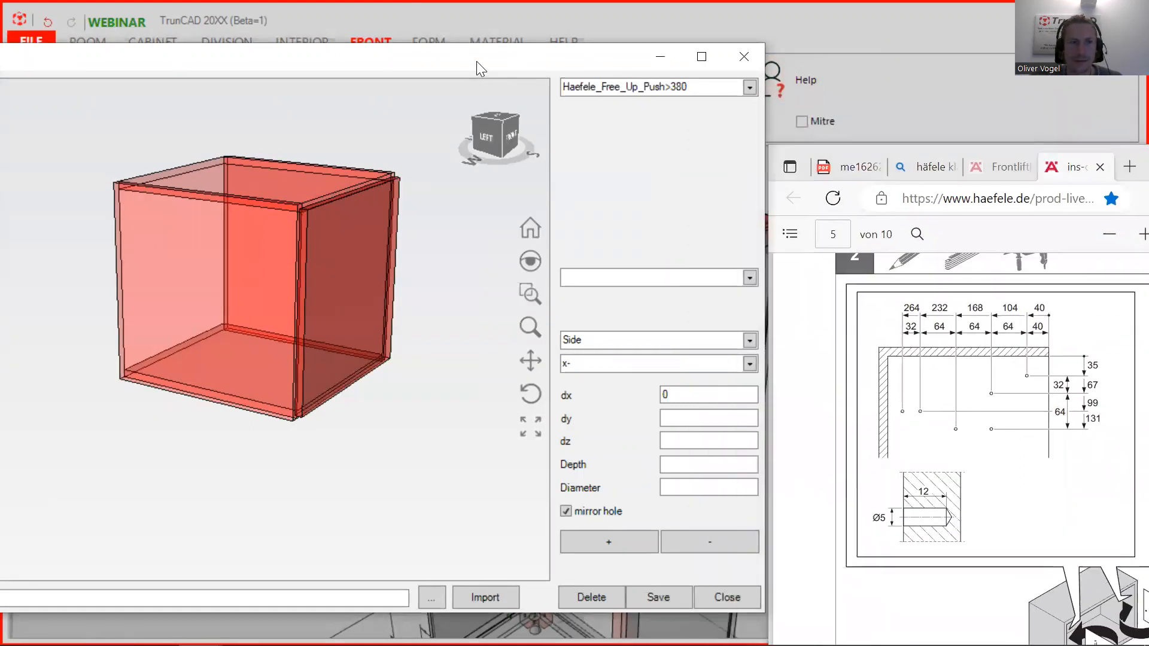
{"action": "left_click_drag", "start_coordinate": [477, 61], "coordinate": [562, 66]}
{"action": "left_click_drag", "start_coordinate": [383, 277], "coordinate": [410, 270]}
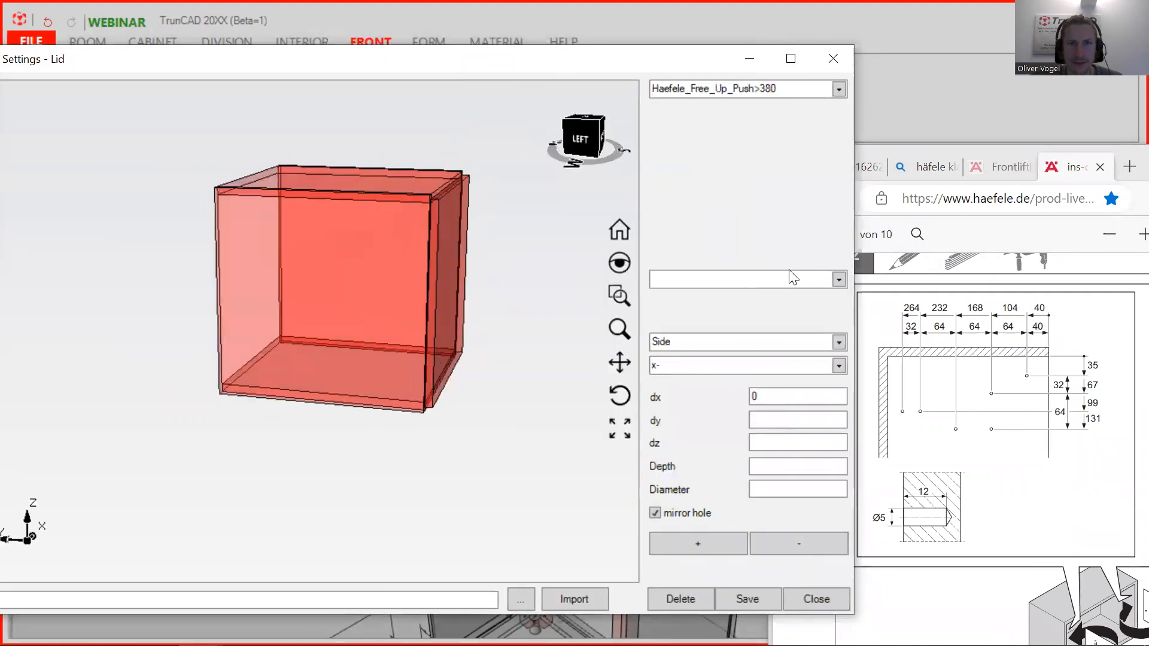
Examine the available hinge types and the origin marker at the preview cabinet's upper front corner.
{"action": "left_click", "coordinate": [839, 280]}
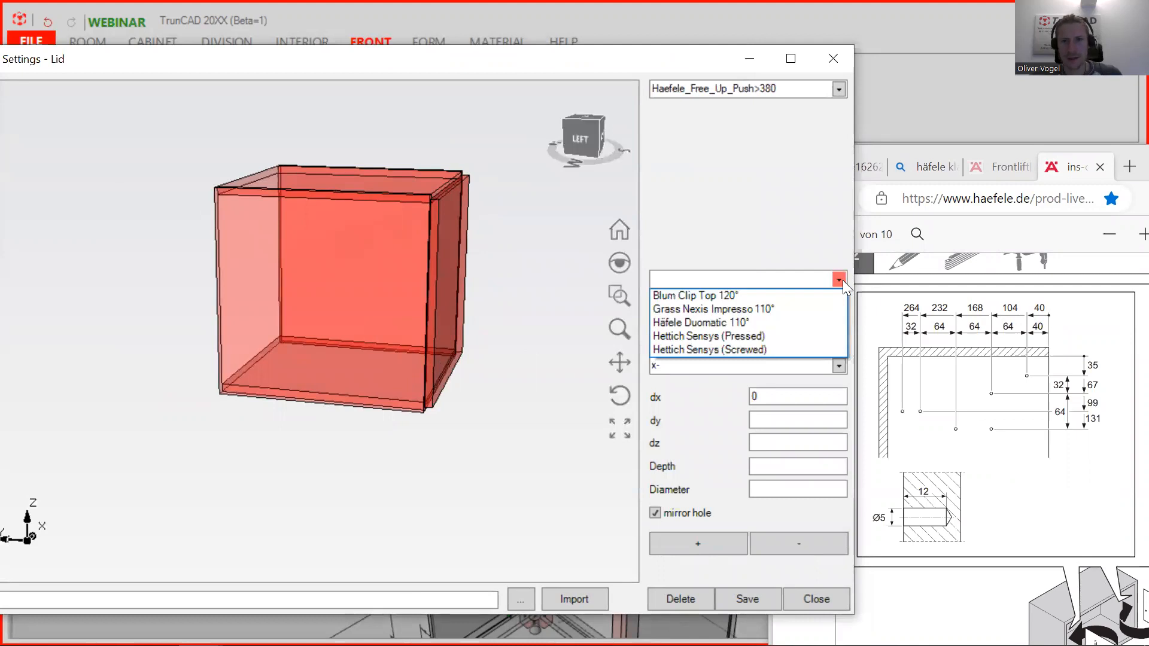
{"action": "left_click", "coordinate": [840, 280]}
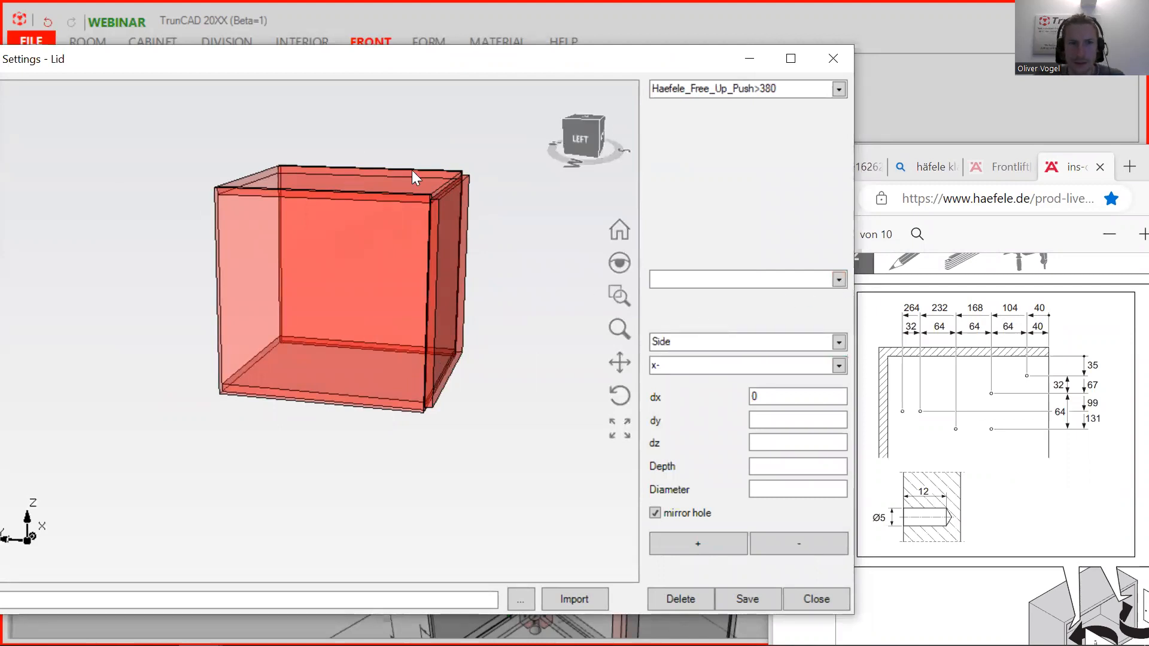
{"action": "scroll", "coordinate": [412, 170], "scroll_direction": "up", "scroll_amount": 5}
{"action": "mouse_move", "coordinate": [441, 258]}
{"action": "middle_mouse_down"}
{"action": "mouse_move", "coordinate": [459, 259]}
{"action": "mouse_move", "coordinate": [482, 210]}
{"action": "mouse_move", "coordinate": [457, 250]}
{"action": "mouse_move", "coordinate": [436, 254]}
{"action": "middle_mouse_up"}
{"action": "scroll", "coordinate": [457, 250], "scroll_direction": "up", "scroll_amount": 1}
{"action": "scroll", "coordinate": [440, 252], "scroll_direction": "up", "scroll_amount": 6}
{"action": "scroll", "coordinate": [441, 240], "scroll_direction": "down", "scroll_amount": 1}
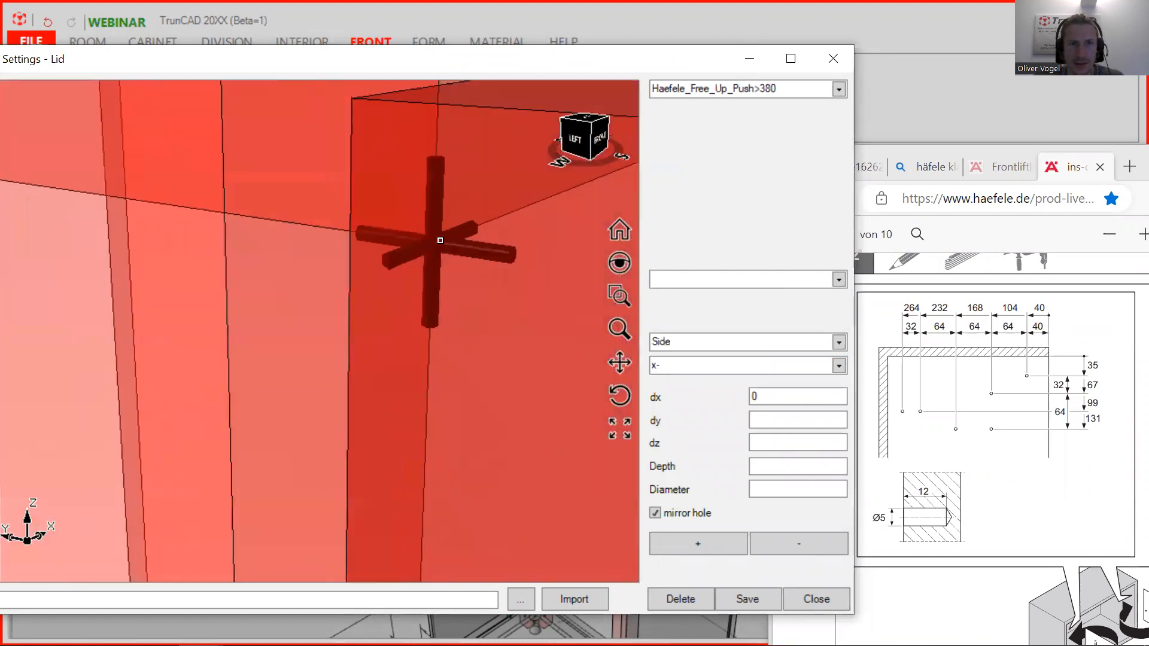
{"action": "scroll", "coordinate": [440, 241], "scroll_direction": "down", "scroll_amount": 8}
{"action": "middle_click_drag", "start_coordinate": [446, 244], "coordinate": [469, 246]}
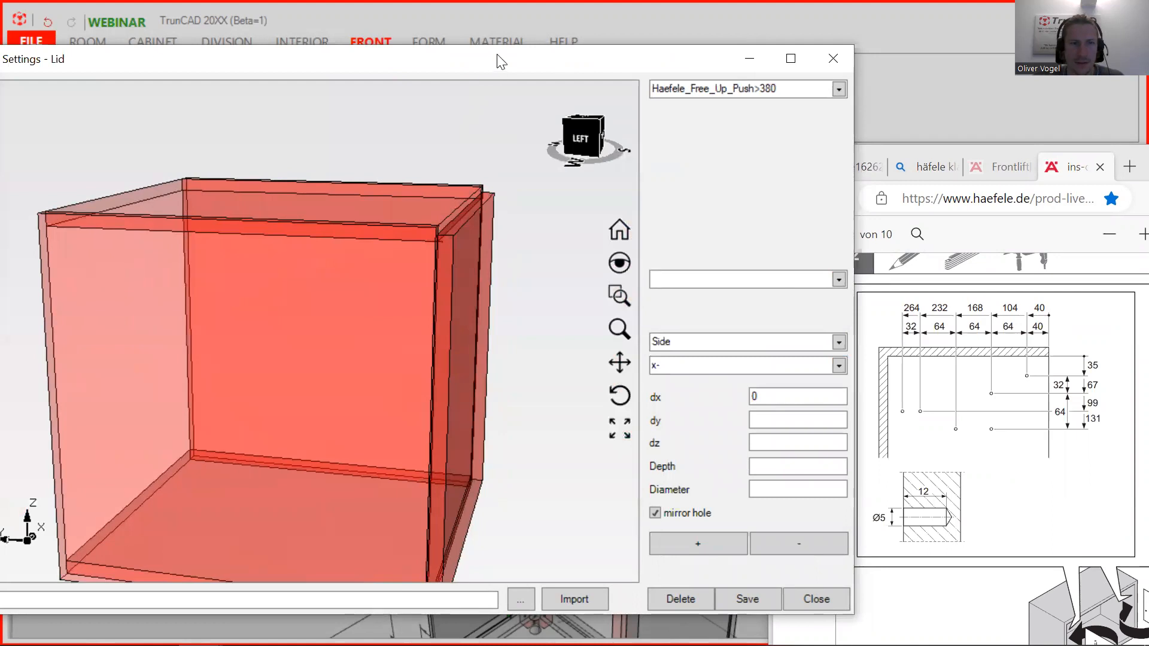
Add a side hole with depth 12, diameter 5, dy 40 and dz -35.
{"action": "left_click_drag", "start_coordinate": [502, 62], "coordinate": [522, 61]}
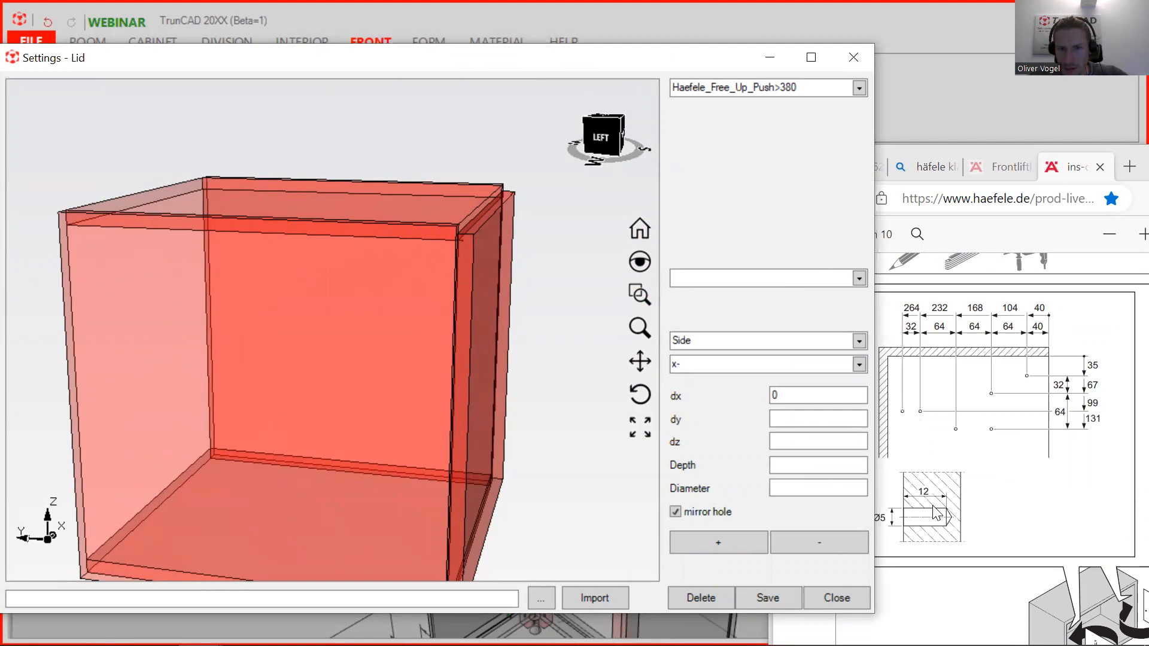
{"action": "left_click", "coordinate": [818, 465]}
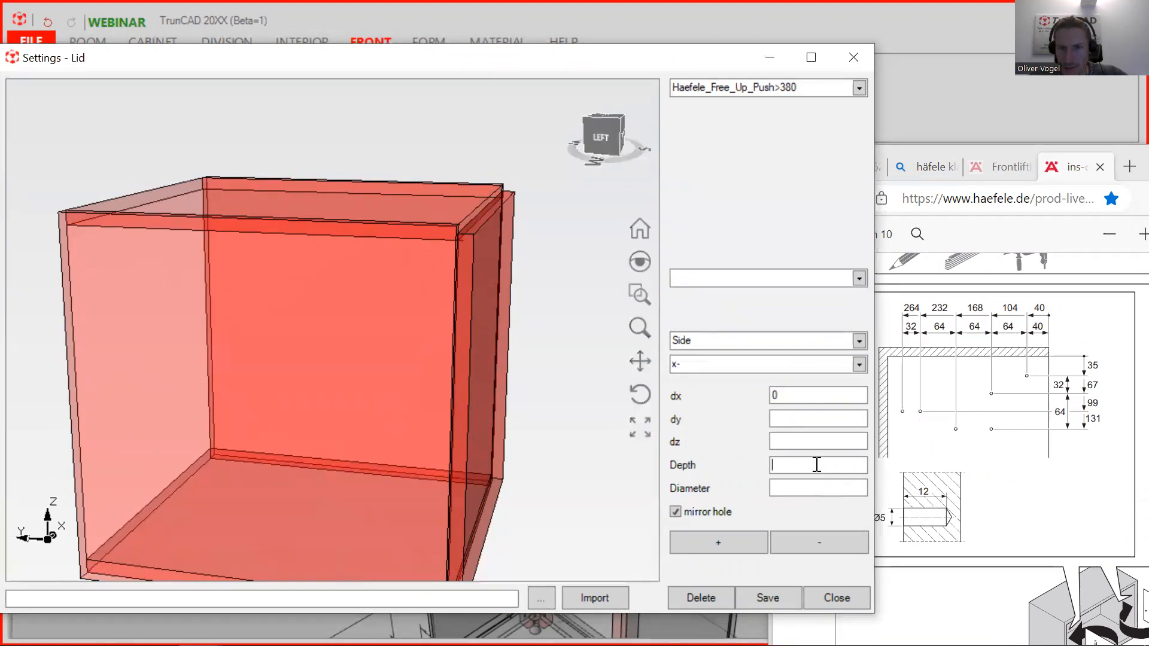
{"action": "type", "text": "12"}
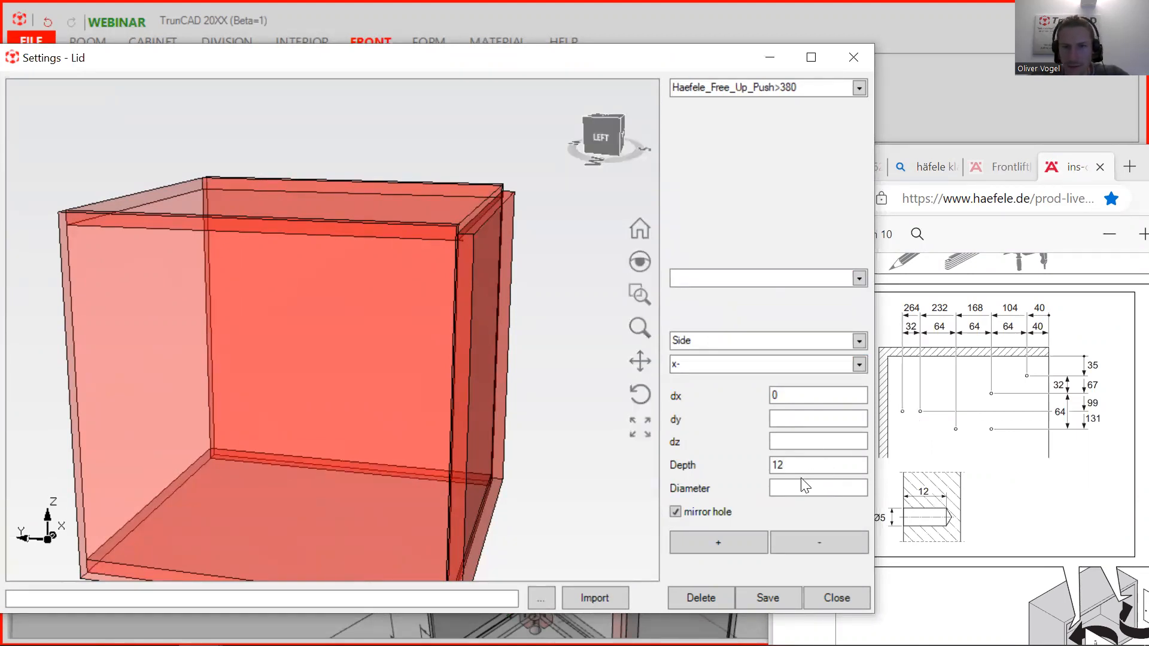
{"action": "type", "text": "5"}
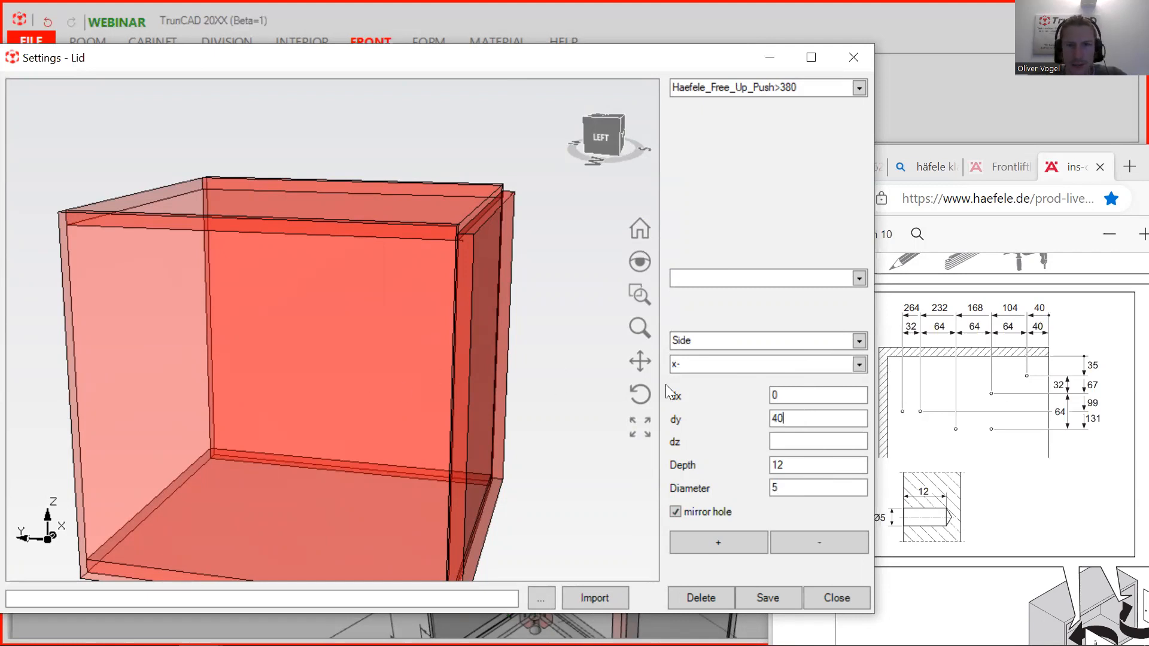
{"action": "left_click", "coordinate": [778, 440]}
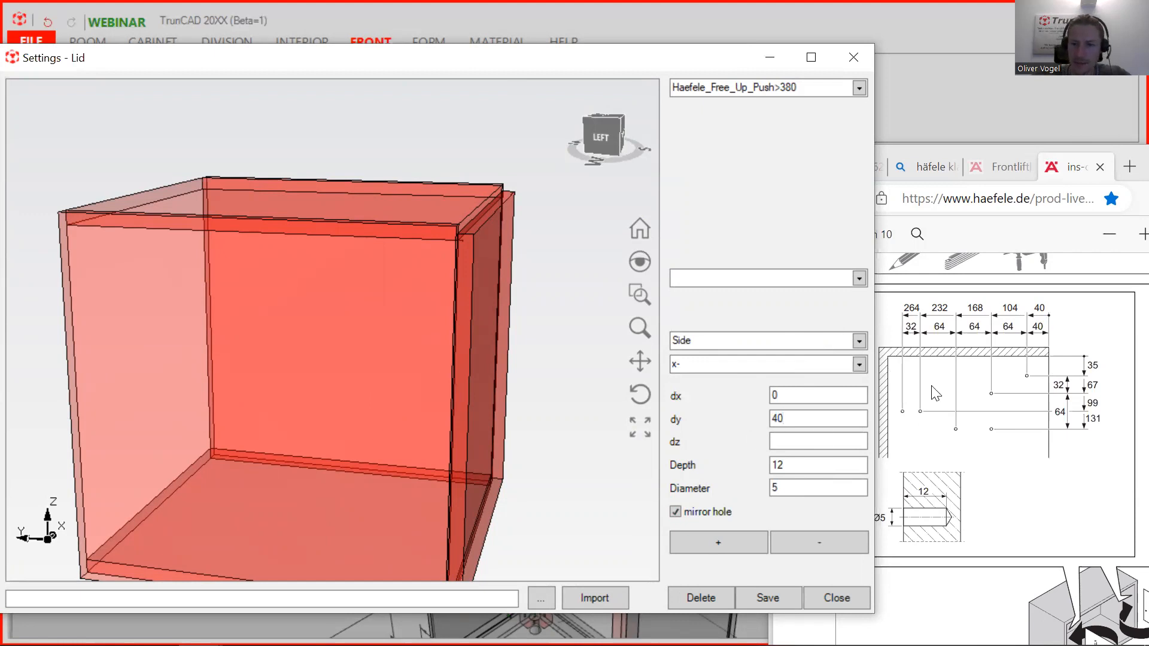
{"action": "type", "text": "-35"}
{"action": "left_click", "coordinate": [738, 539]}
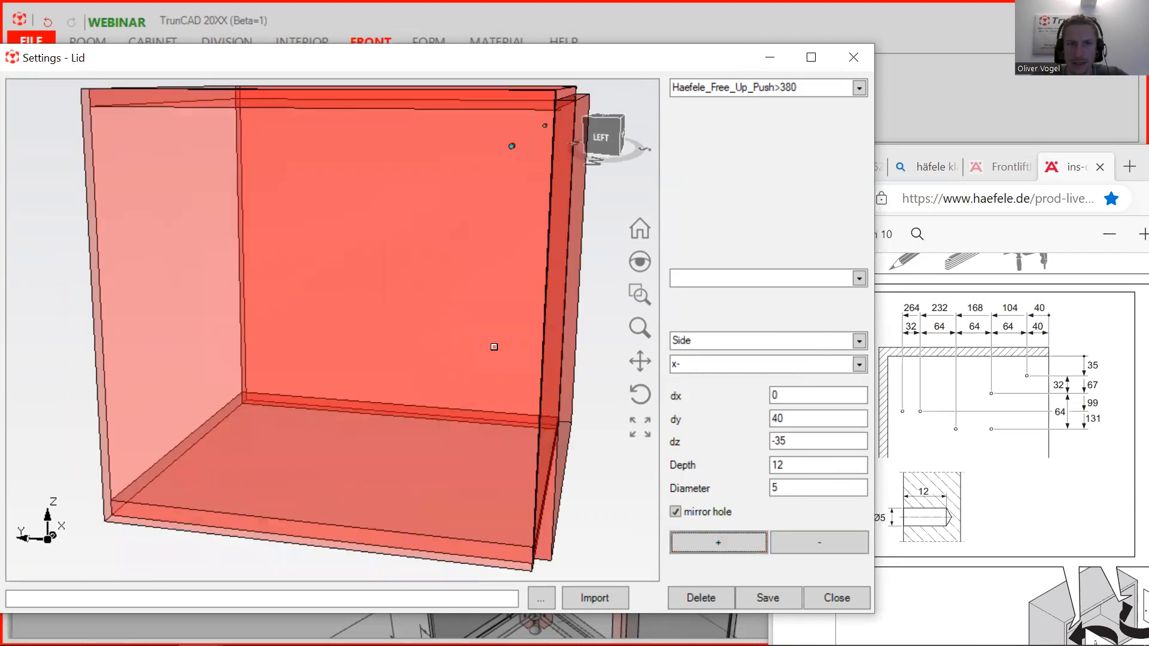
Add a second side hole with dy 104 and dz -67, keeping depth 12 and diameter 5.
{"action": "mouse_move", "coordinate": [513, 180]}
{"action": "middle_mouse_down"}
{"action": "mouse_move", "coordinate": [521, 185]}
{"action": "mouse_move", "coordinate": [497, 198]}
{"action": "middle_mouse_up"}
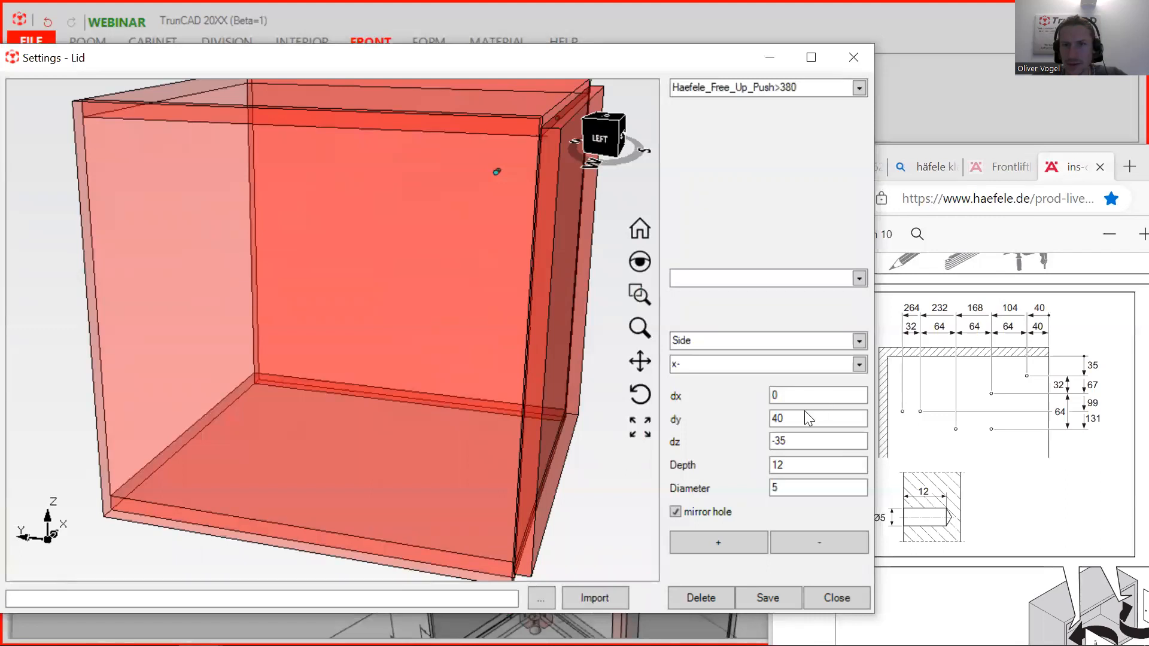
{"action": "left_click", "coordinate": [764, 420]}
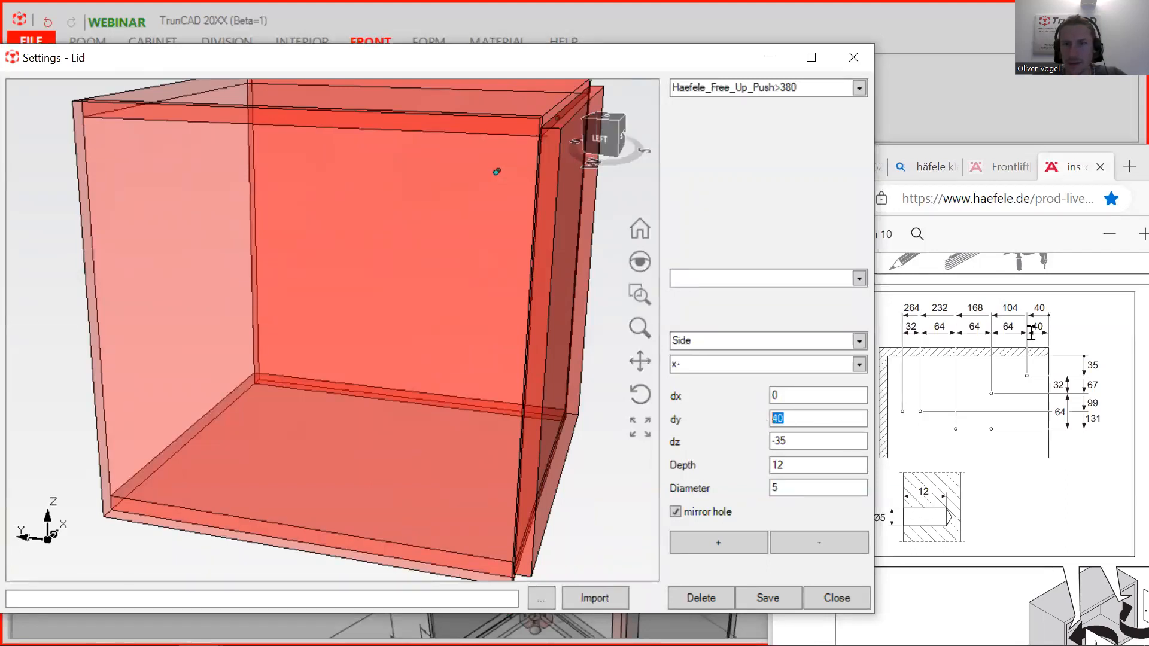
{"action": "type", "text": "10"}
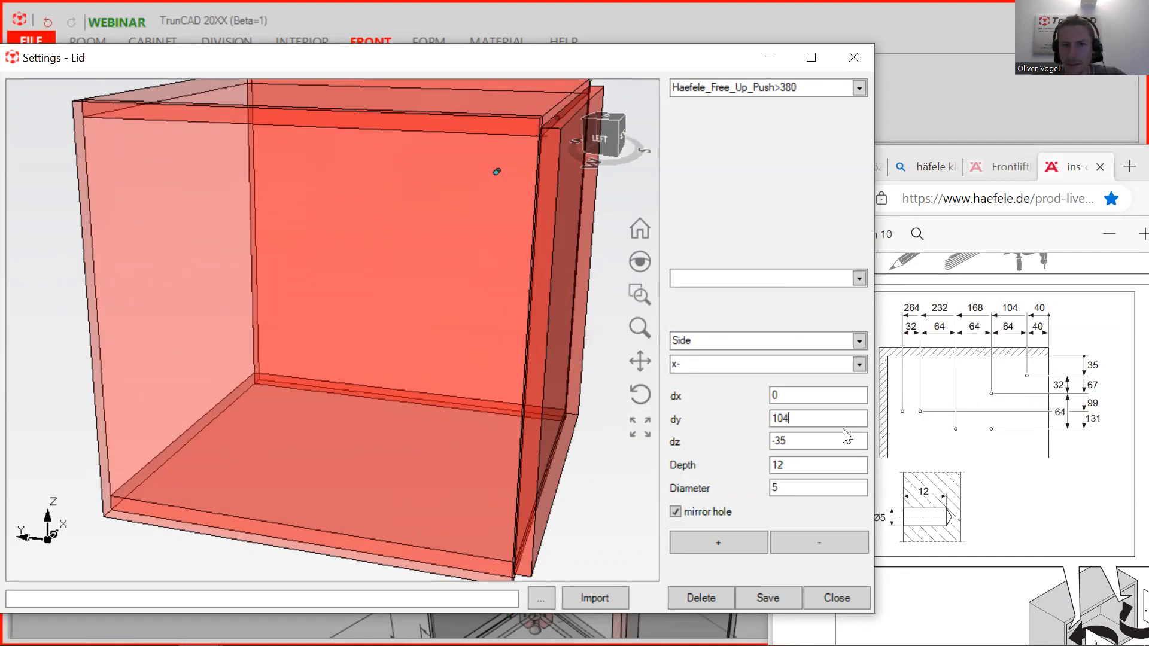
{"action": "key", "text": "BackSpace"}
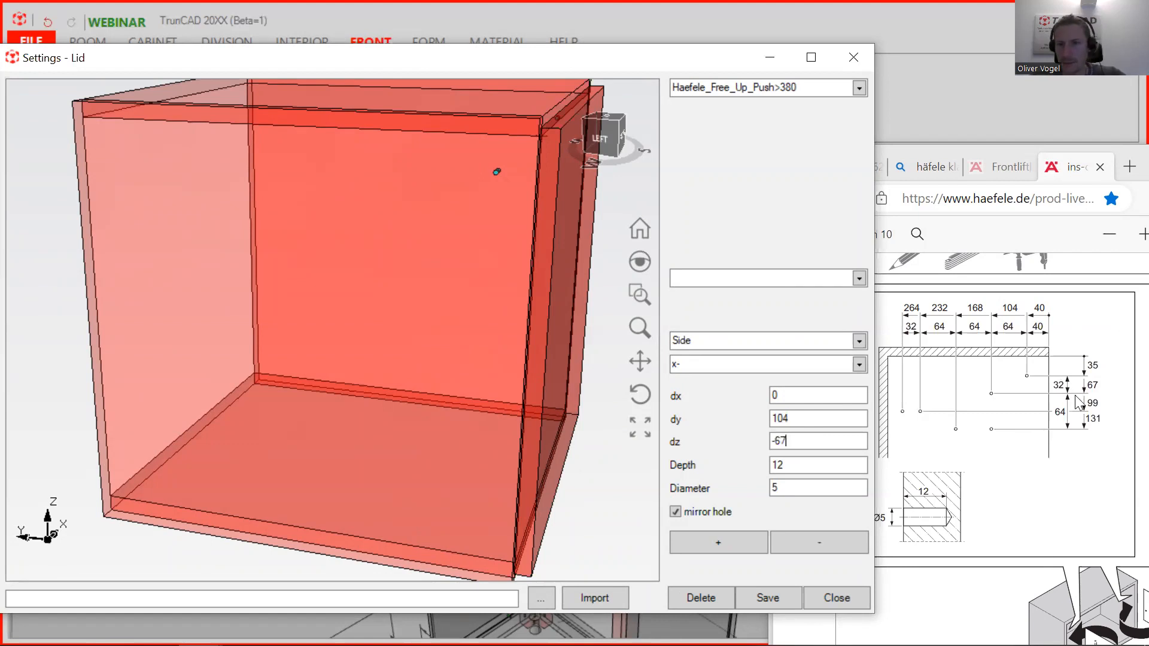
{"action": "left_click", "coordinate": [719, 543]}
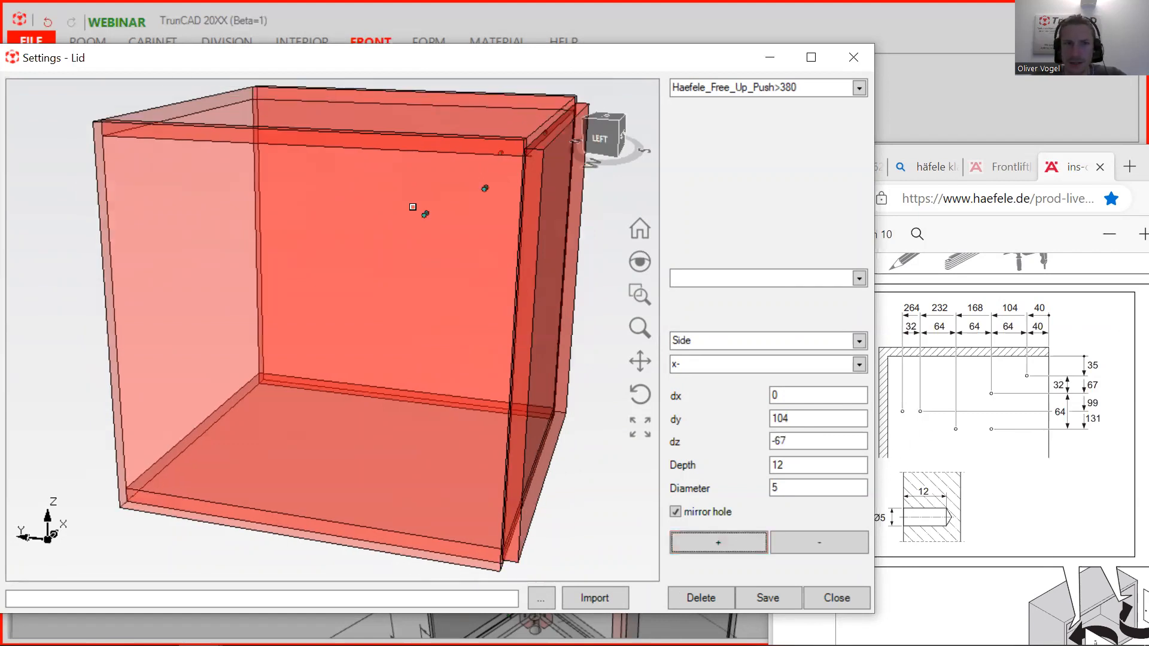
Add a side hole directly below the second one at dy 104 and dz -131.
{"action": "left_click_drag", "start_coordinate": [492, 207], "coordinate": [516, 172]}
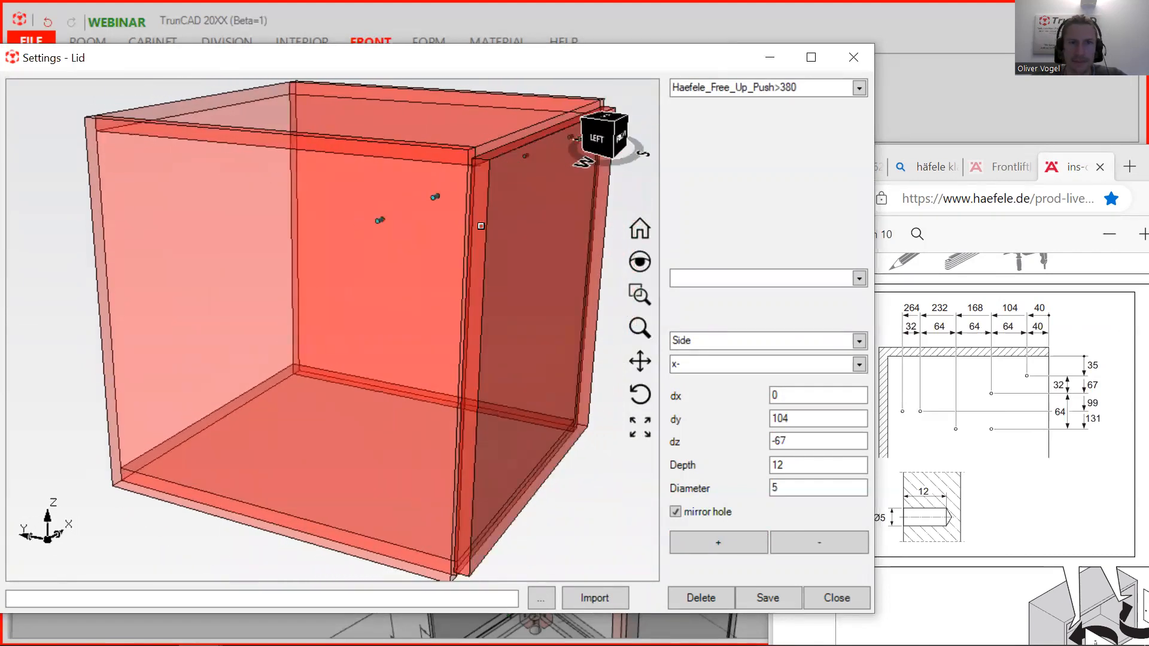
{"action": "scroll", "coordinate": [467, 209], "scroll_direction": "up", "scroll_amount": 5}
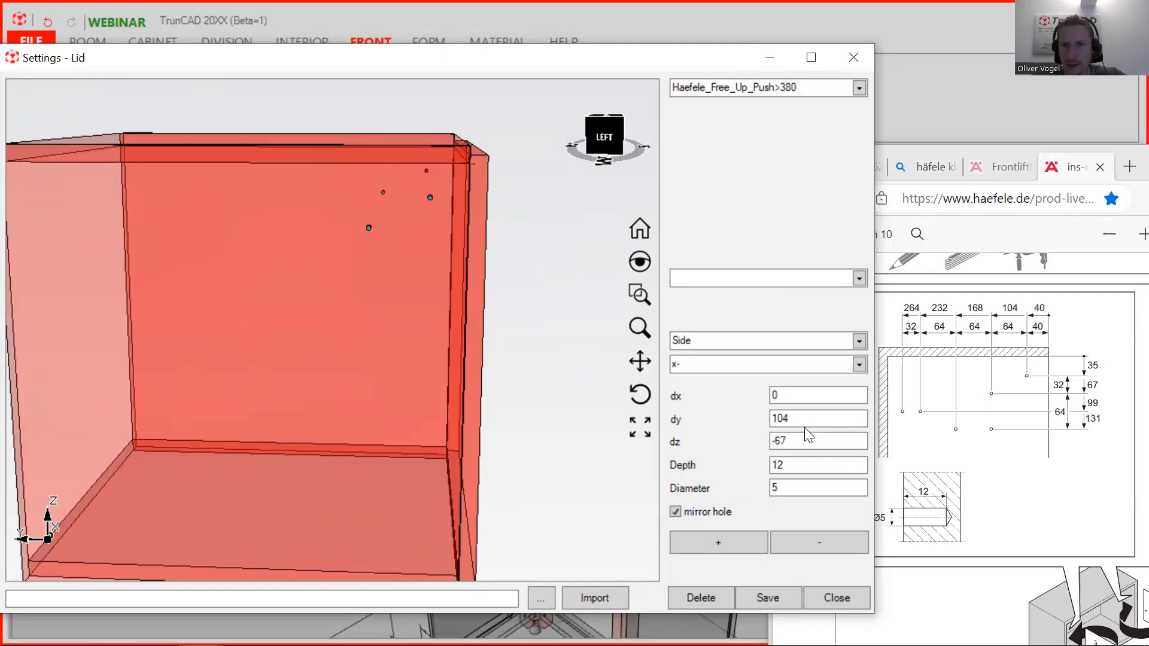
{"action": "left_click", "coordinate": [794, 443]}
{"action": "key", "text": "BackSpace"}
{"action": "key", "text": "BackSpace"}
{"action": "type", "text": "131"}
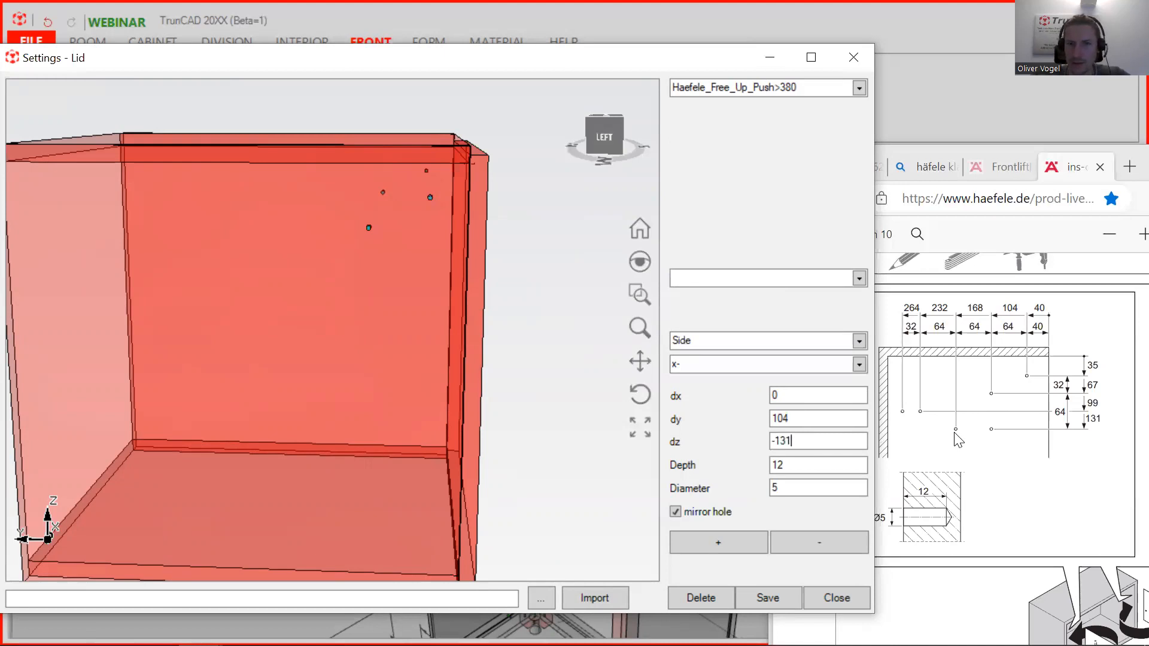
{"action": "left_click", "coordinate": [762, 541]}
Add another side hole at dy 168, at the same dz of -131.
{"action": "middle_click_drag", "start_coordinate": [510, 152], "coordinate": [488, 163]}
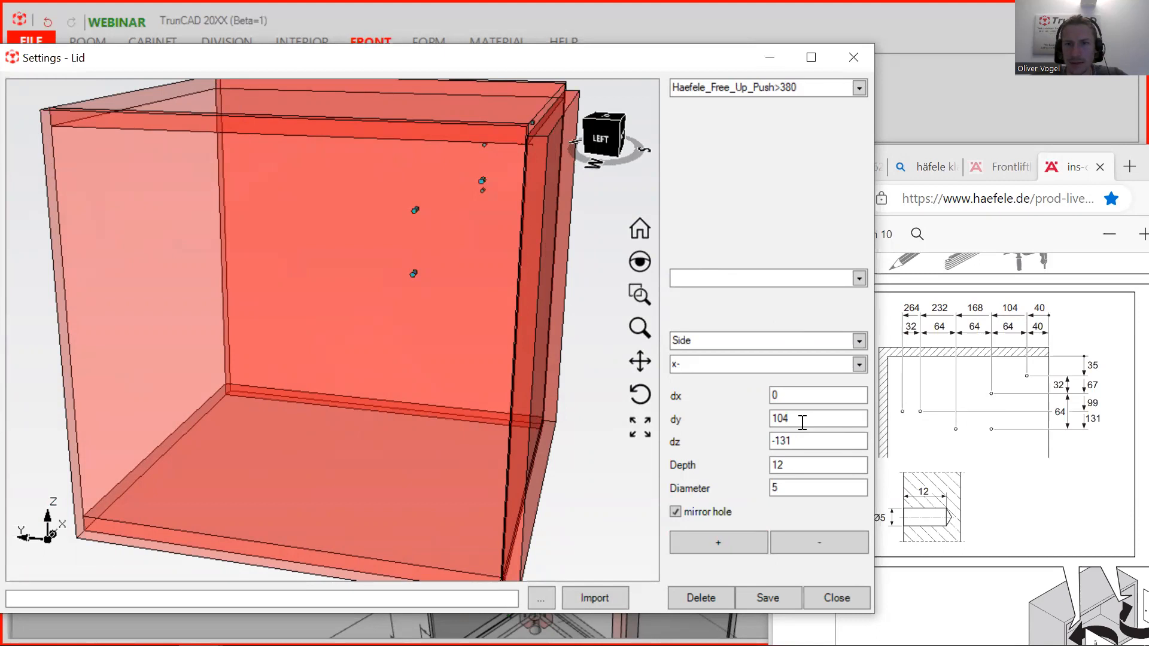
{"action": "left_click_drag", "start_coordinate": [808, 421], "coordinate": [776, 421]}
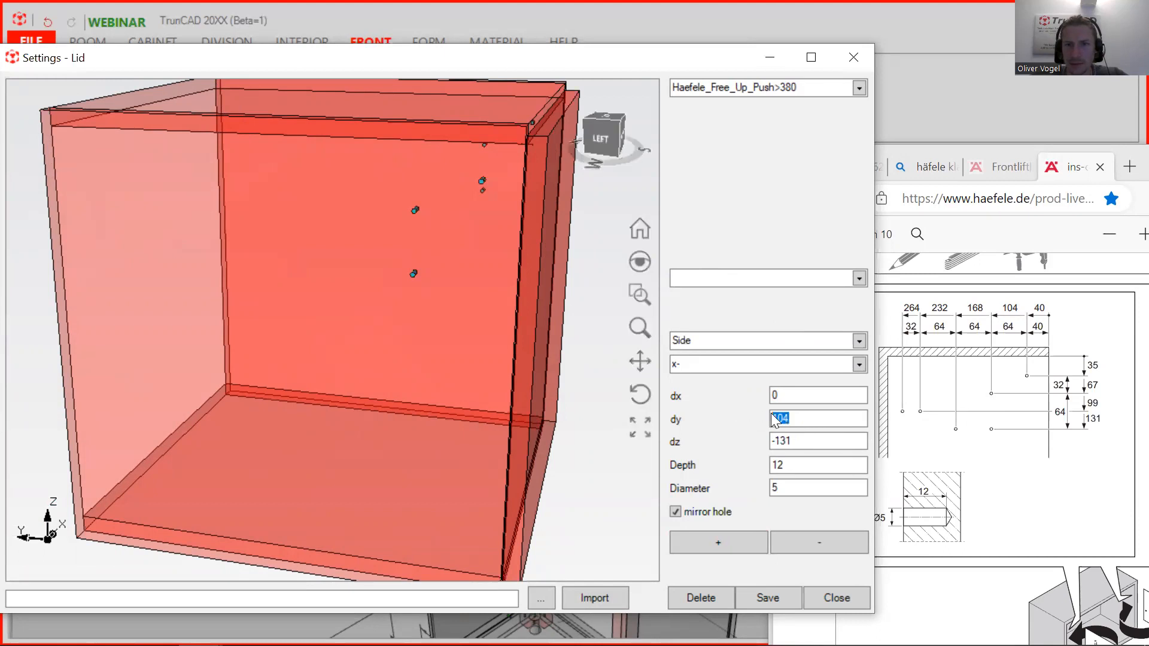
{"action": "type", "text": "168"}
{"action": "left_click", "coordinate": [734, 542]}
Add a side hole at dy 232 and dz -99 with the same depth and diameter.
{"action": "mouse_move", "coordinate": [428, 275]}
{"action": "left_mouse_down"}
{"action": "mouse_move", "coordinate": [457, 259]}
{"action": "mouse_move", "coordinate": [429, 264]}
{"action": "left_mouse_up"}
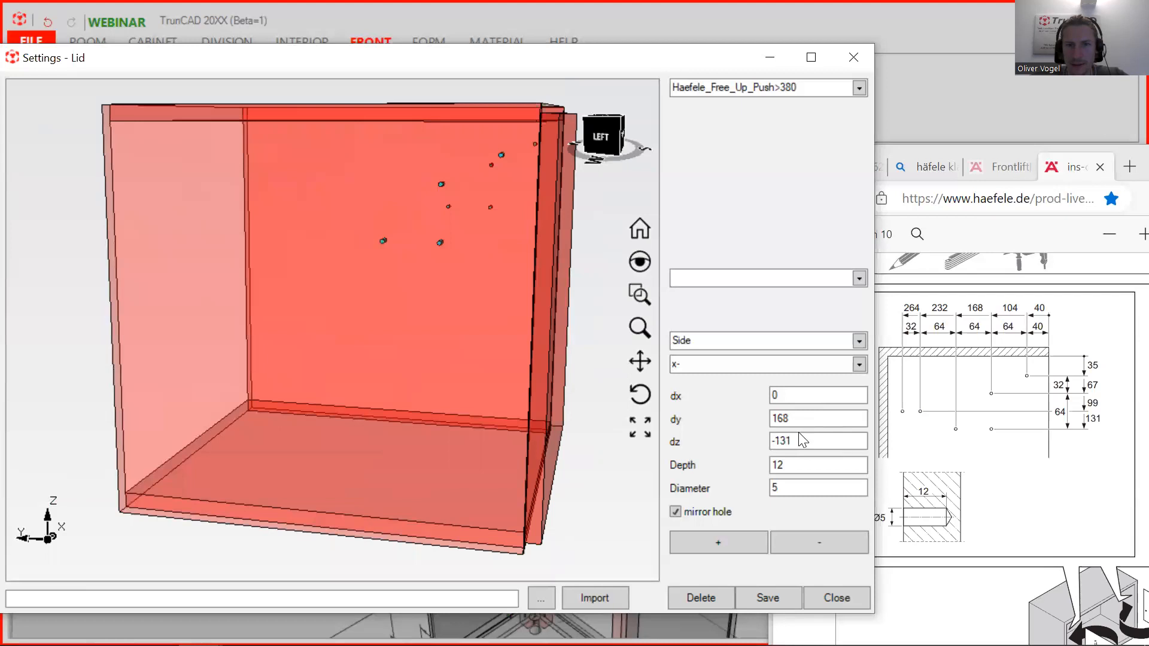
{"action": "left_click_drag", "start_coordinate": [799, 442], "coordinate": [772, 441]}
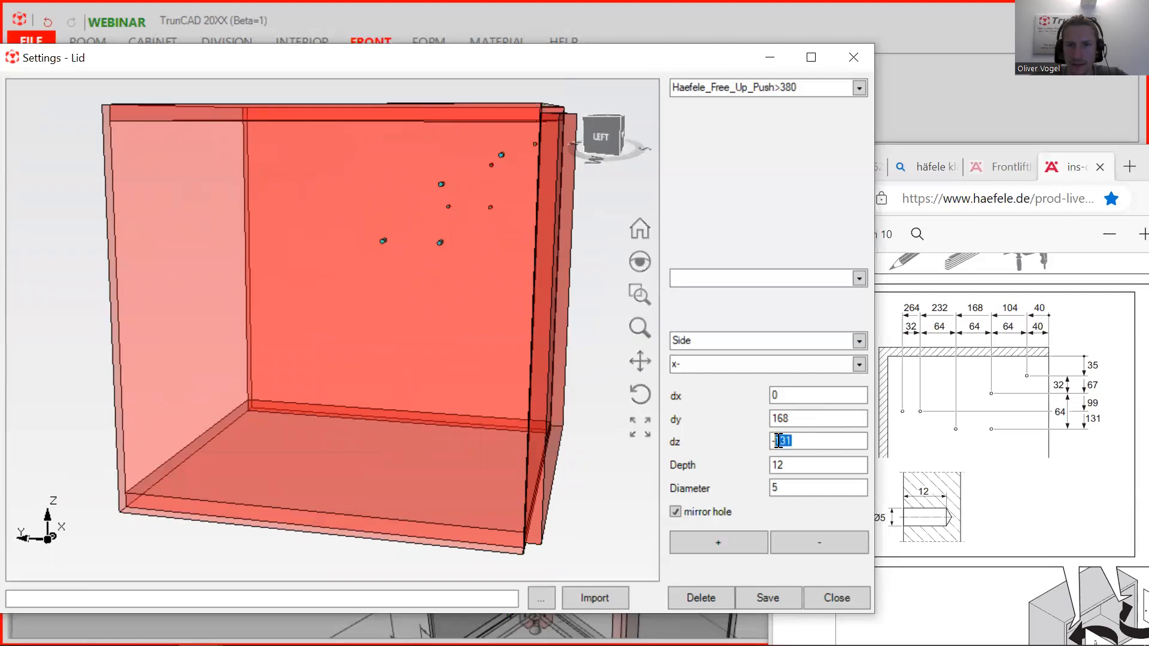
{"action": "type", "text": "-99"}
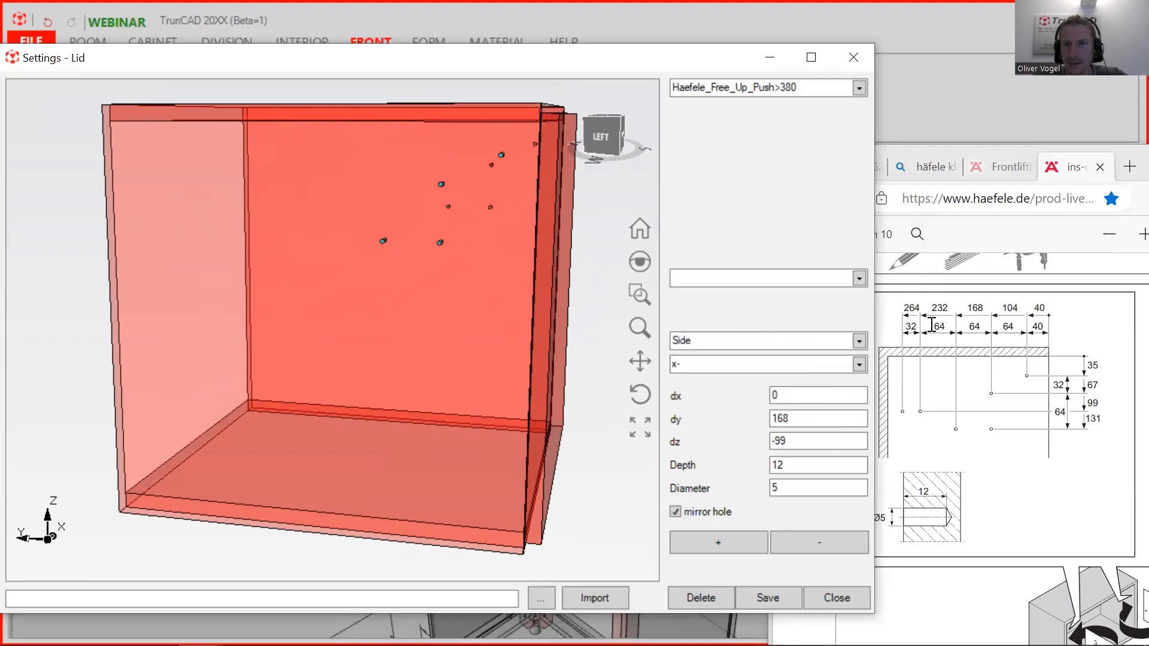
{"action": "left_click_drag", "start_coordinate": [787, 418], "coordinate": [738, 422]}
{"action": "type", "text": "232"}
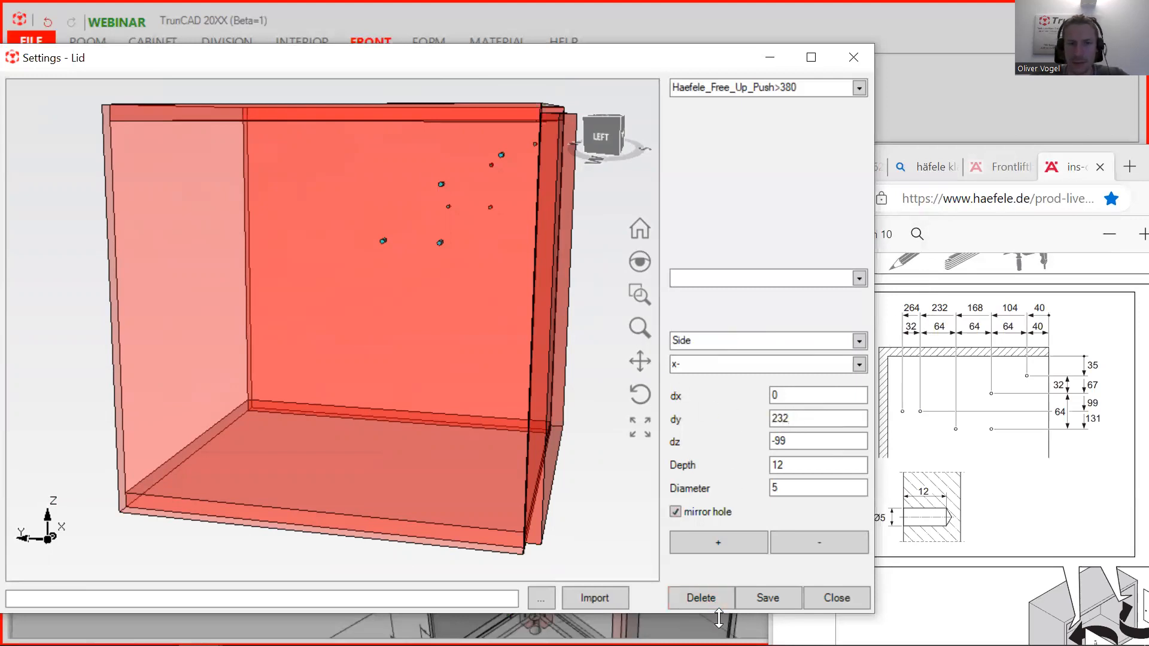
{"action": "left_click", "coordinate": [739, 544]}
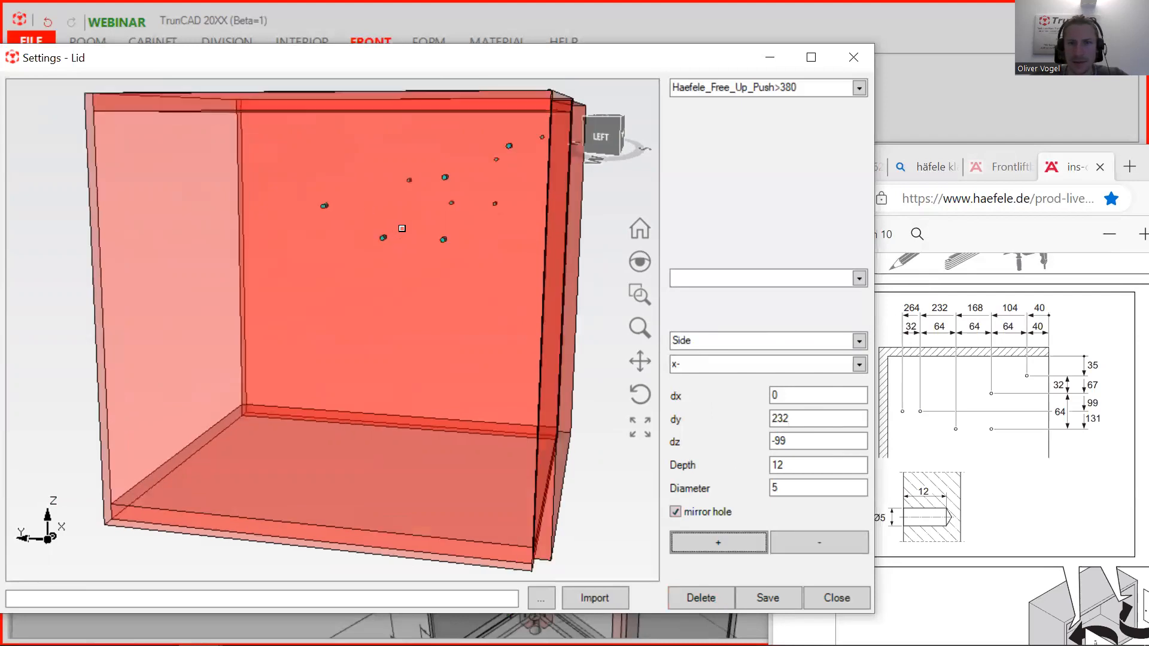
Add the last side hole at dy 264, level with the previous one at dz -99.
{"action": "left_click_drag", "start_coordinate": [795, 423], "coordinate": [749, 421]}
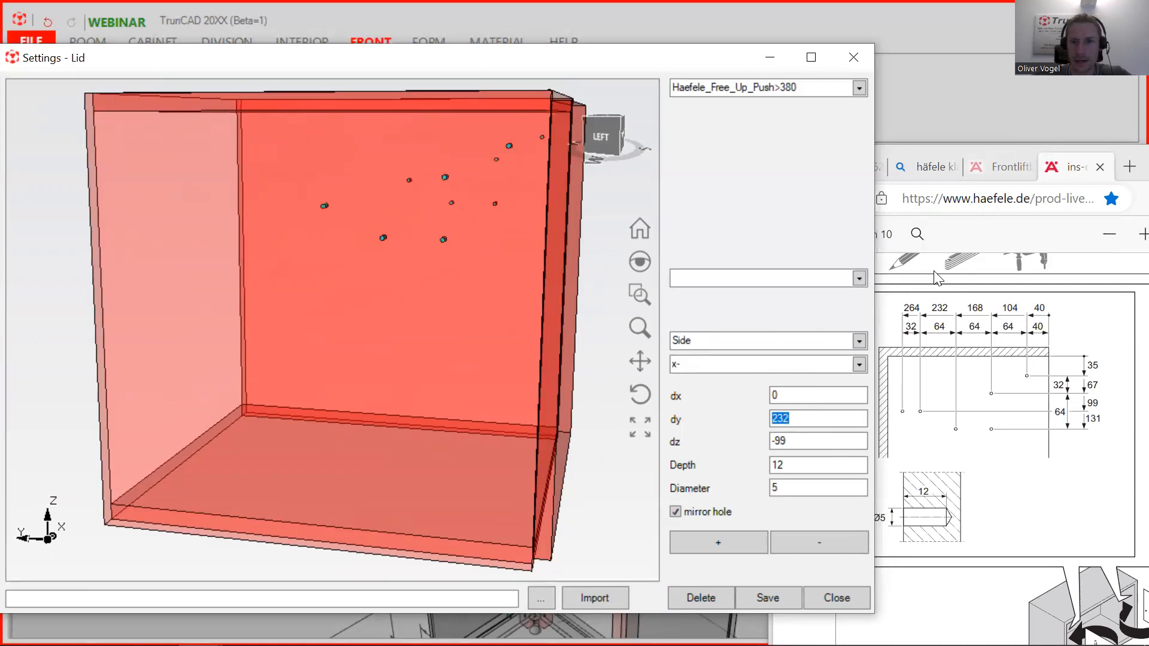
{"action": "type", "text": "2"}
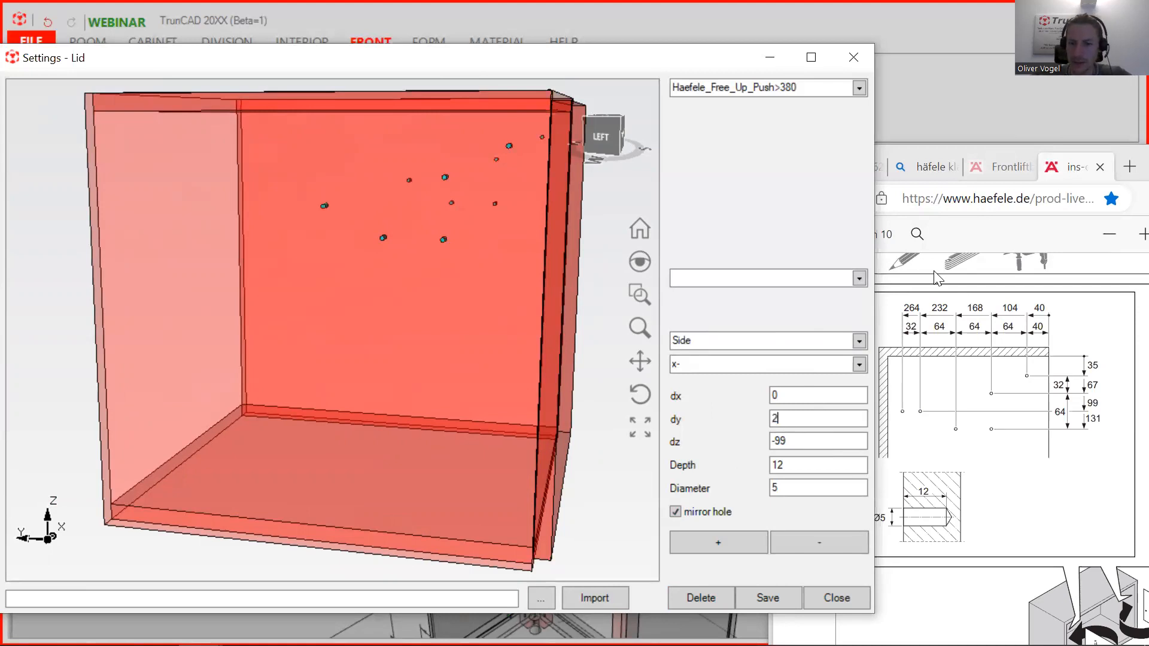
{"action": "type", "text": "64"}
{"action": "left_click", "coordinate": [718, 543]}
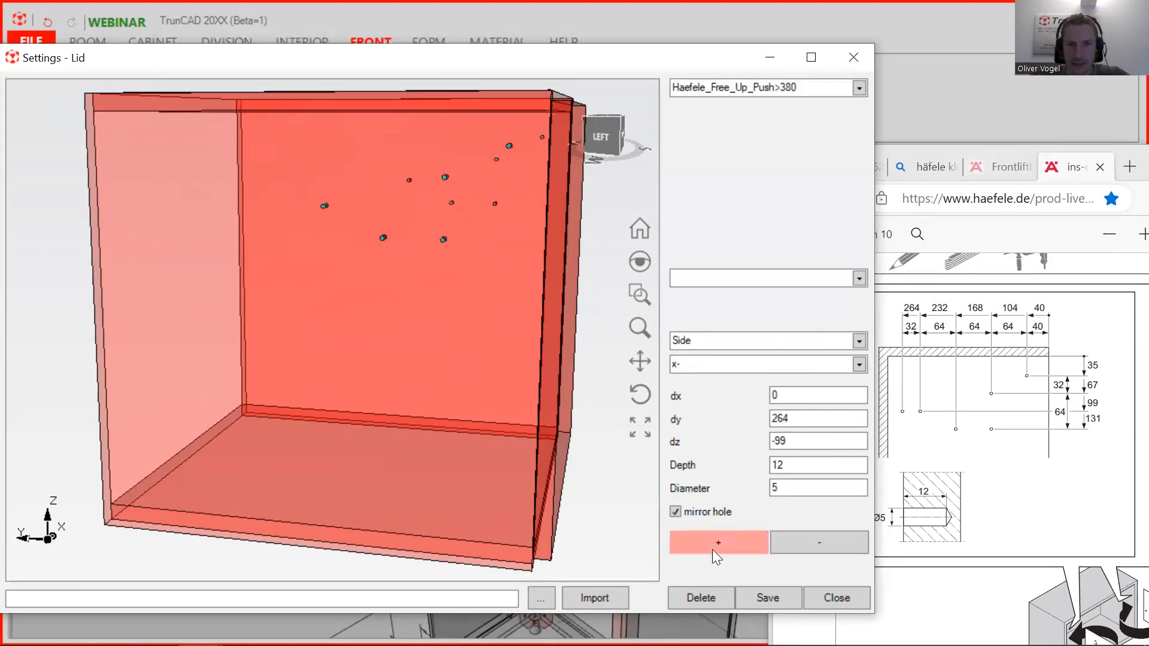
Set the part to drill to Front and show the front drilling dimensions on page 6 of the Häfele instructions beside the lid settings.
{"action": "middle_click_drag", "start_coordinate": [332, 133], "coordinate": [320, 162]}
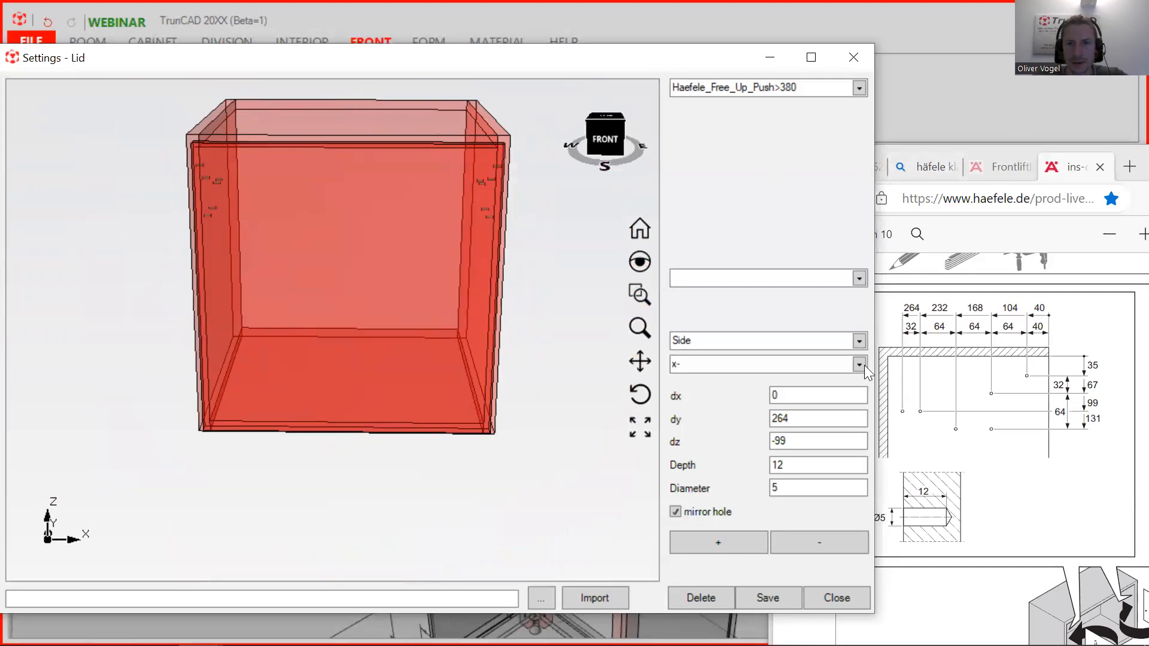
{"action": "left_click", "coordinate": [860, 341]}
{"action": "left_click", "coordinate": [824, 372]}
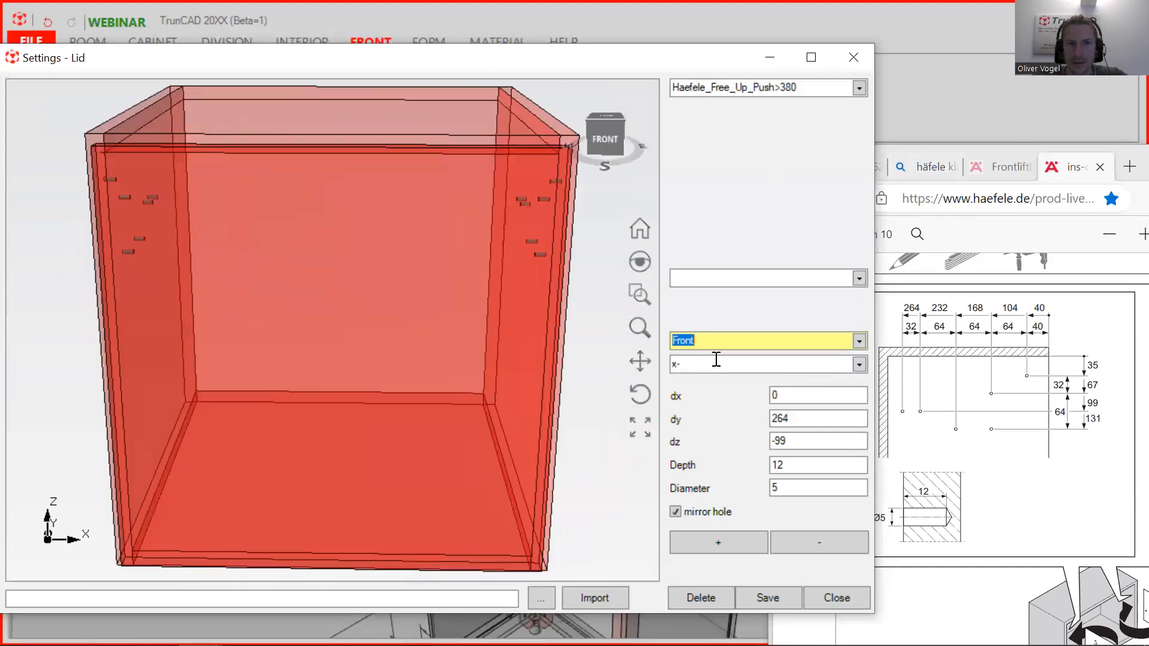
{"action": "scroll", "coordinate": [978, 372], "scroll_direction": "down", "scroll_amount": 5}
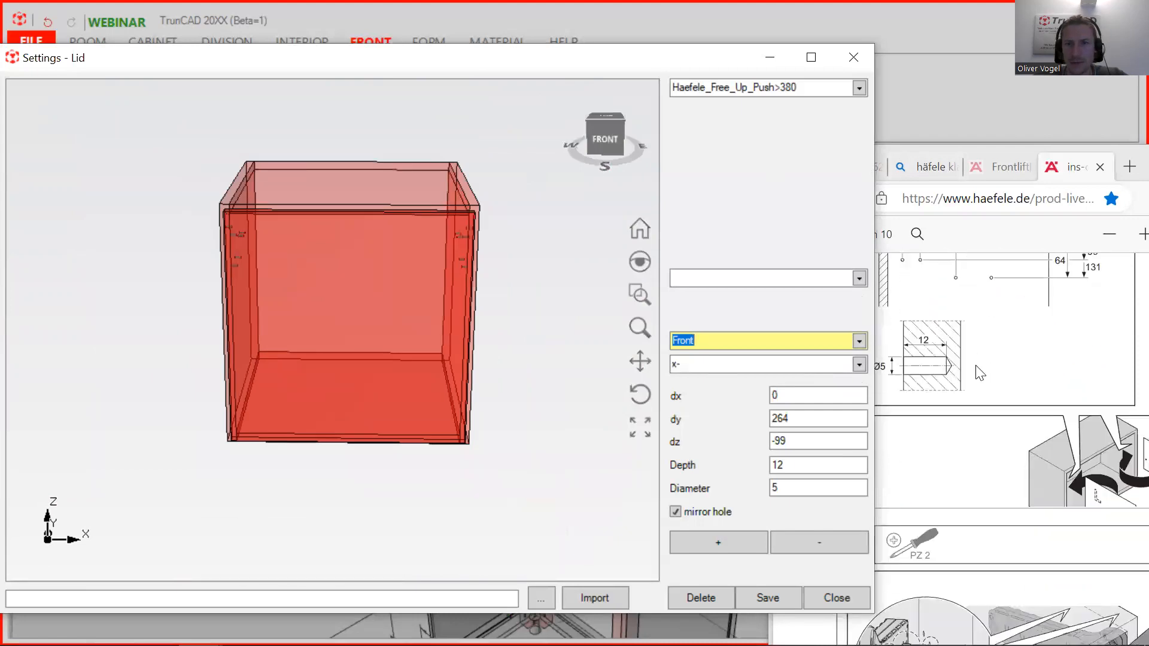
{"action": "scroll", "coordinate": [977, 364], "scroll_direction": "up", "scroll_amount": 10}
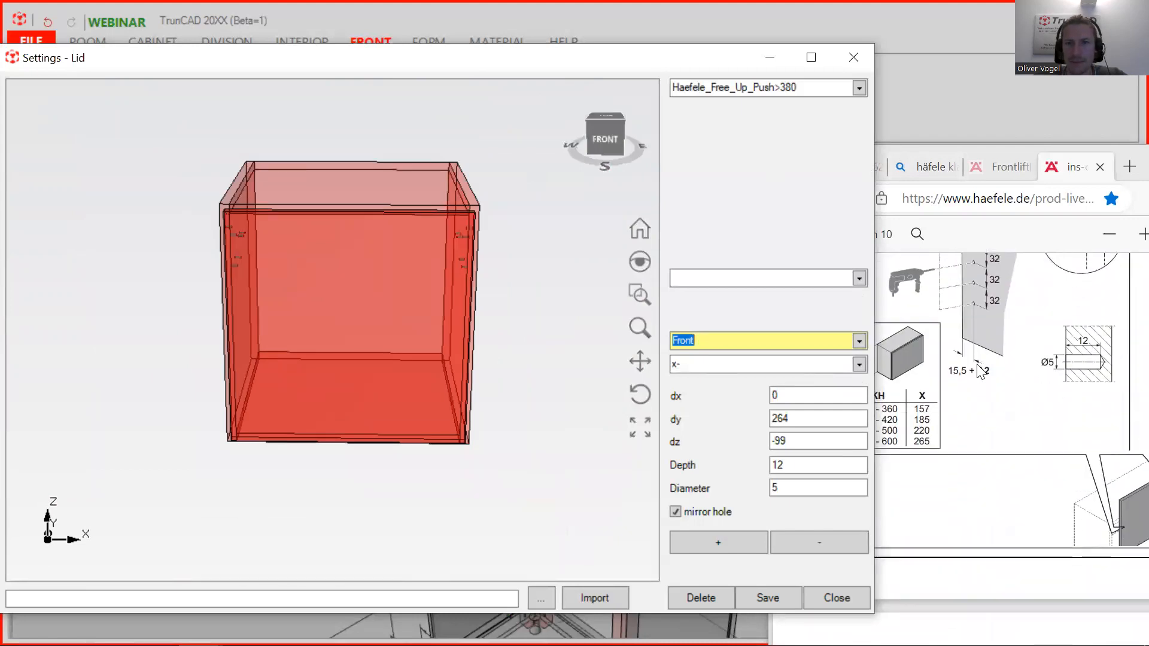
{"action": "left_click_drag", "start_coordinate": [678, 60], "coordinate": [623, 57]}
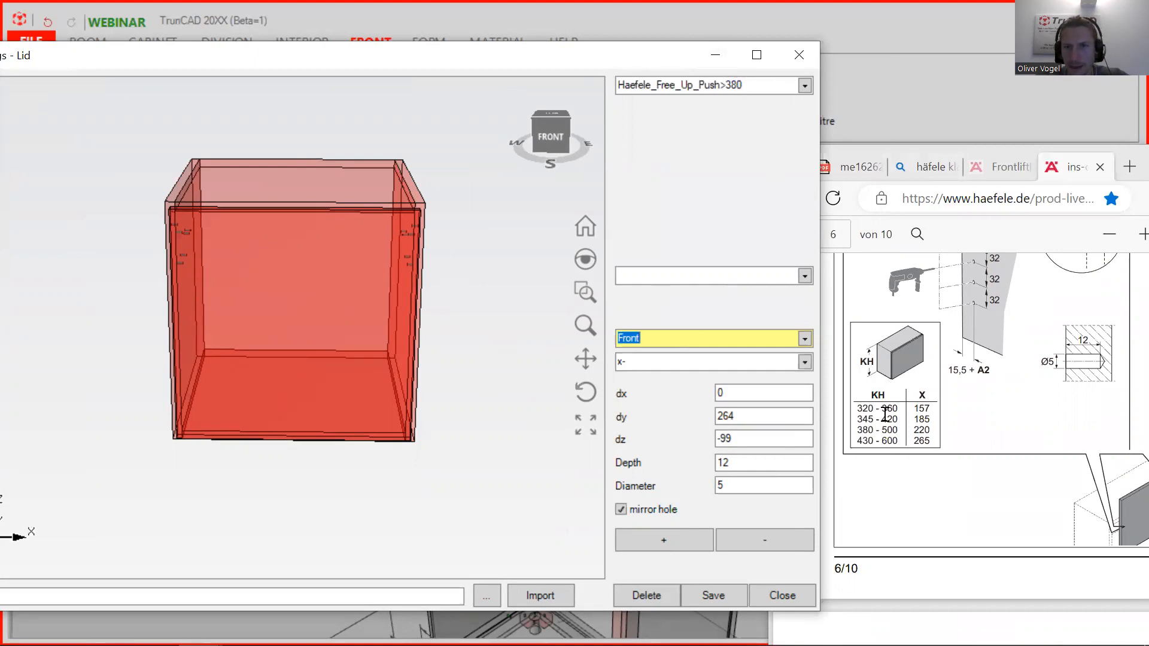
{"action": "scroll", "coordinate": [1007, 362], "scroll_direction": "up", "scroll_amount": 2}
{"action": "scroll", "coordinate": [1006, 366], "scroll_direction": "up", "scroll_amount": 2}
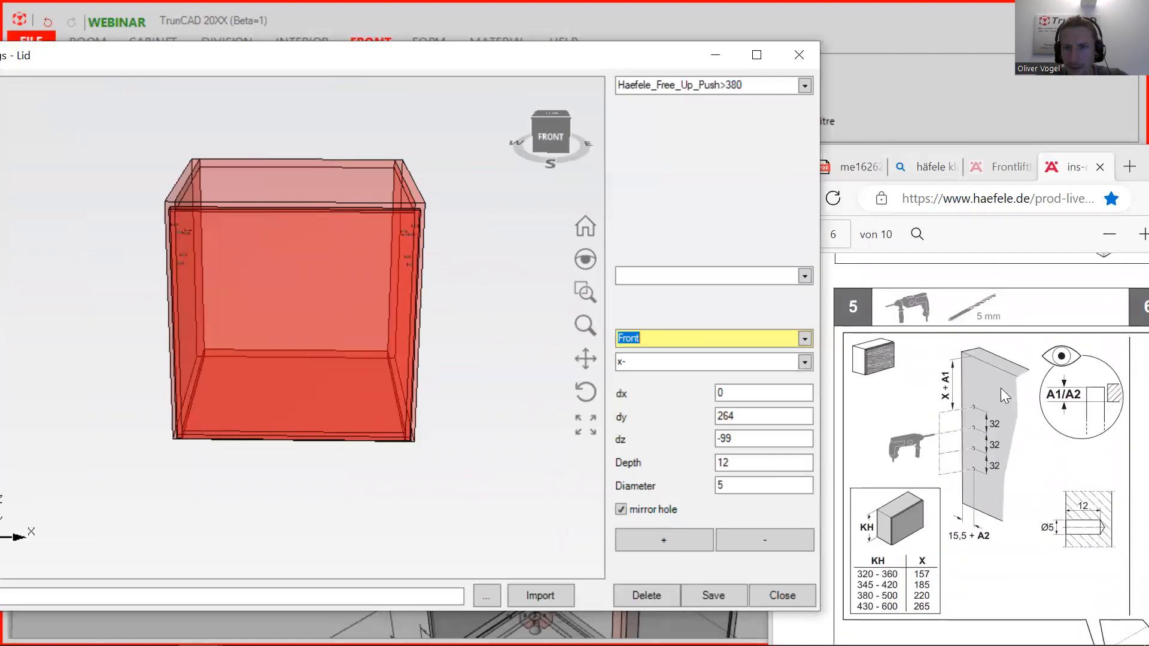
{"action": "scroll", "coordinate": [985, 390], "scroll_direction": "down", "scroll_amount": 2}
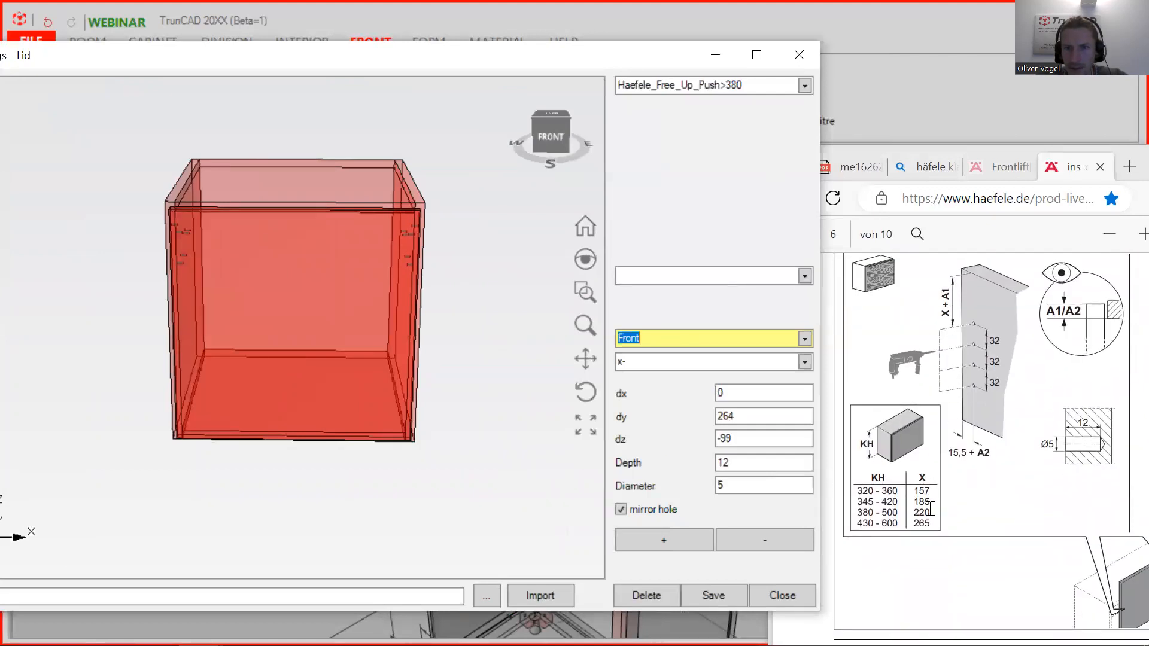
Examine the preview cabinet's front panel and side holes from the front and from the left side.
{"action": "left_click_drag", "start_coordinate": [454, 397], "coordinate": [432, 356]}
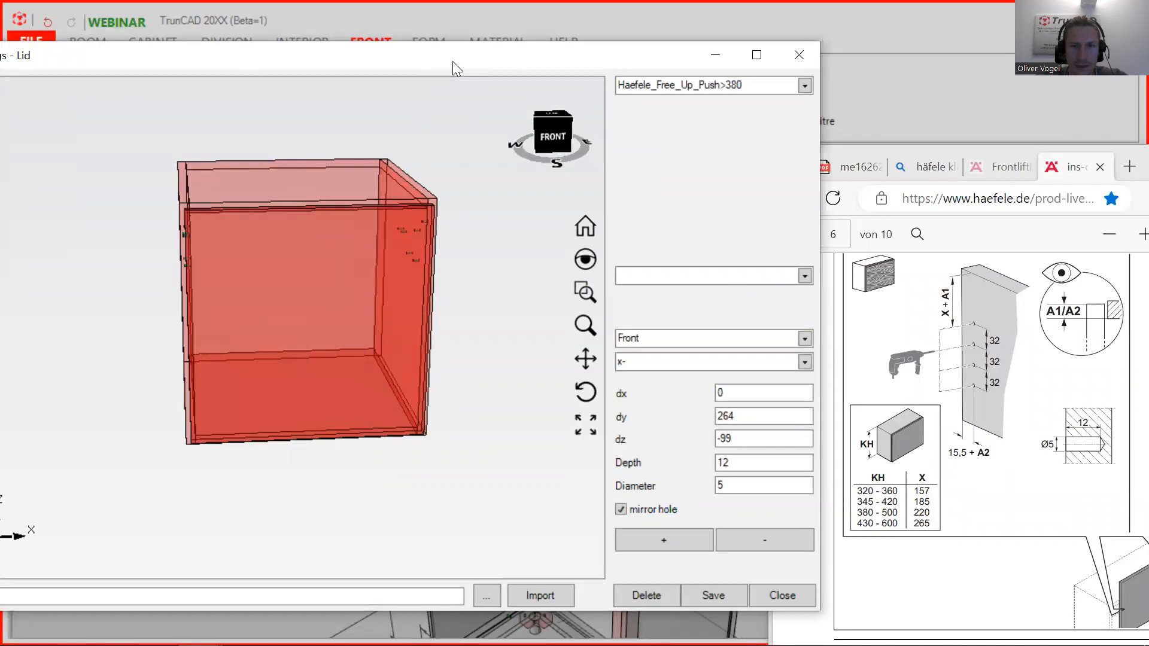
{"action": "left_click_drag", "start_coordinate": [452, 61], "coordinate": [472, 61]}
{"action": "left_click_drag", "start_coordinate": [328, 432], "coordinate": [313, 410]}
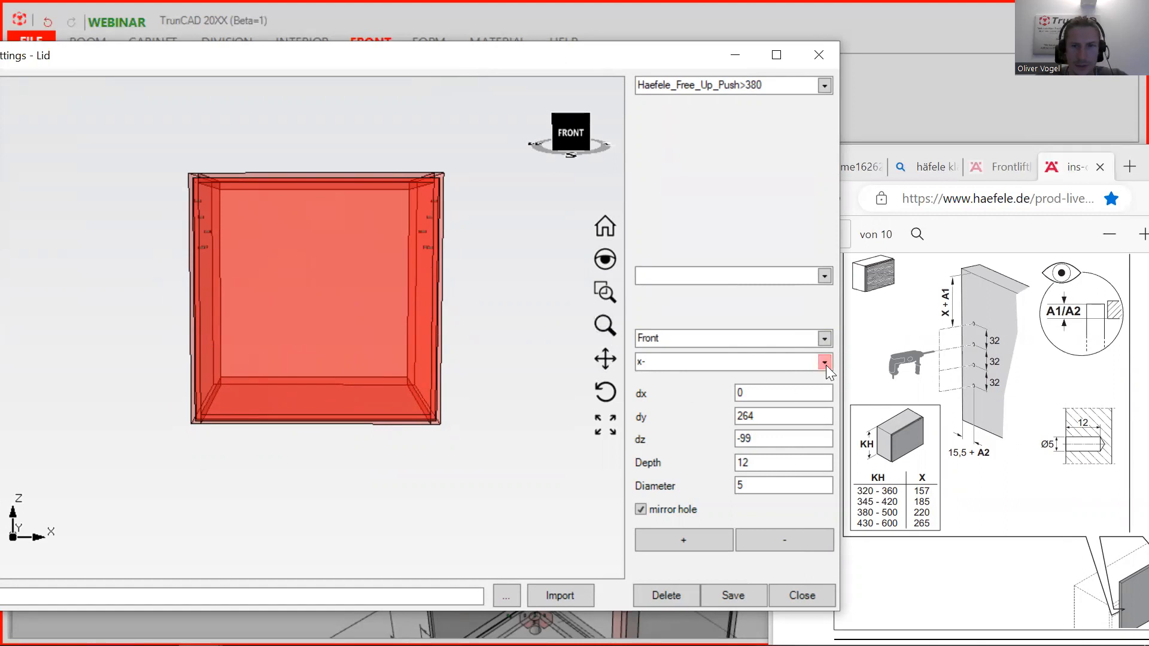
{"action": "left_click_drag", "start_coordinate": [241, 333], "coordinate": [397, 334]}
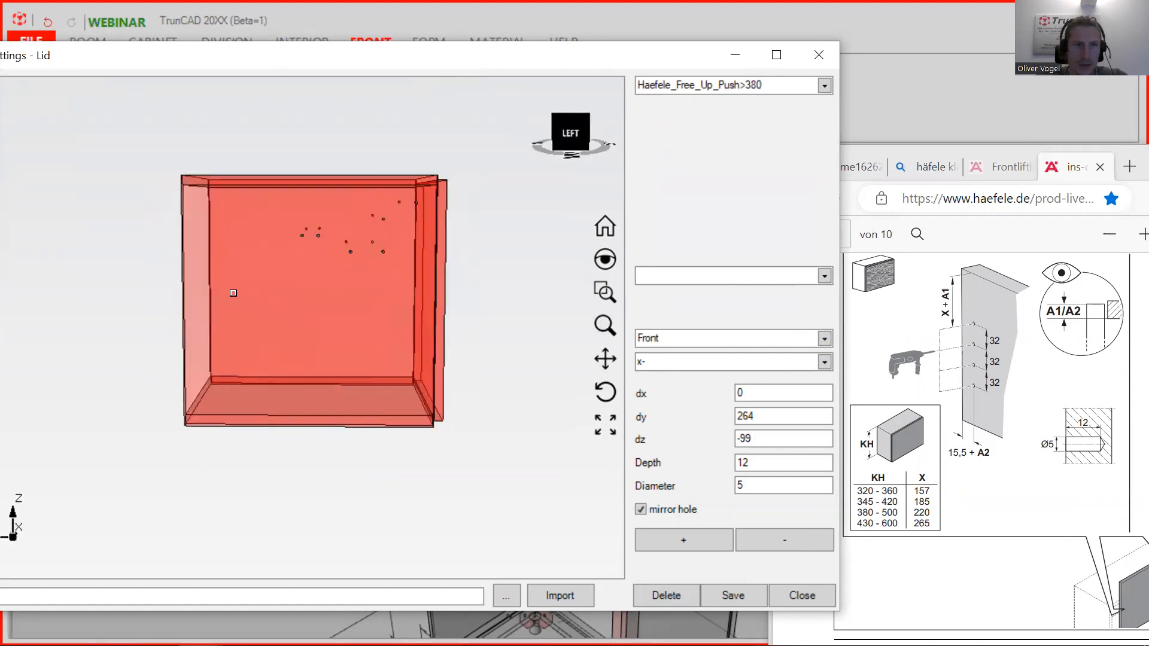
{"action": "left_click_drag", "start_coordinate": [291, 61], "coordinate": [319, 61]}
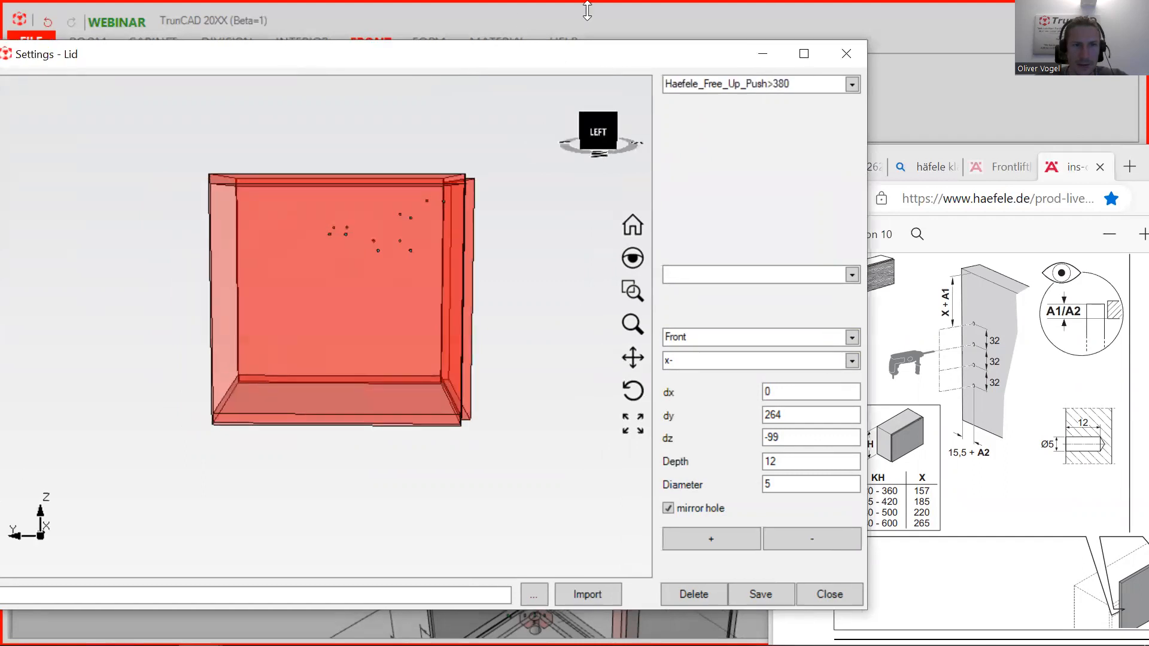
{"action": "left_click_drag", "start_coordinate": [471, 232], "coordinate": [460, 235]}
{"action": "middle_click_drag", "start_coordinate": [460, 236], "coordinate": [460, 237]}
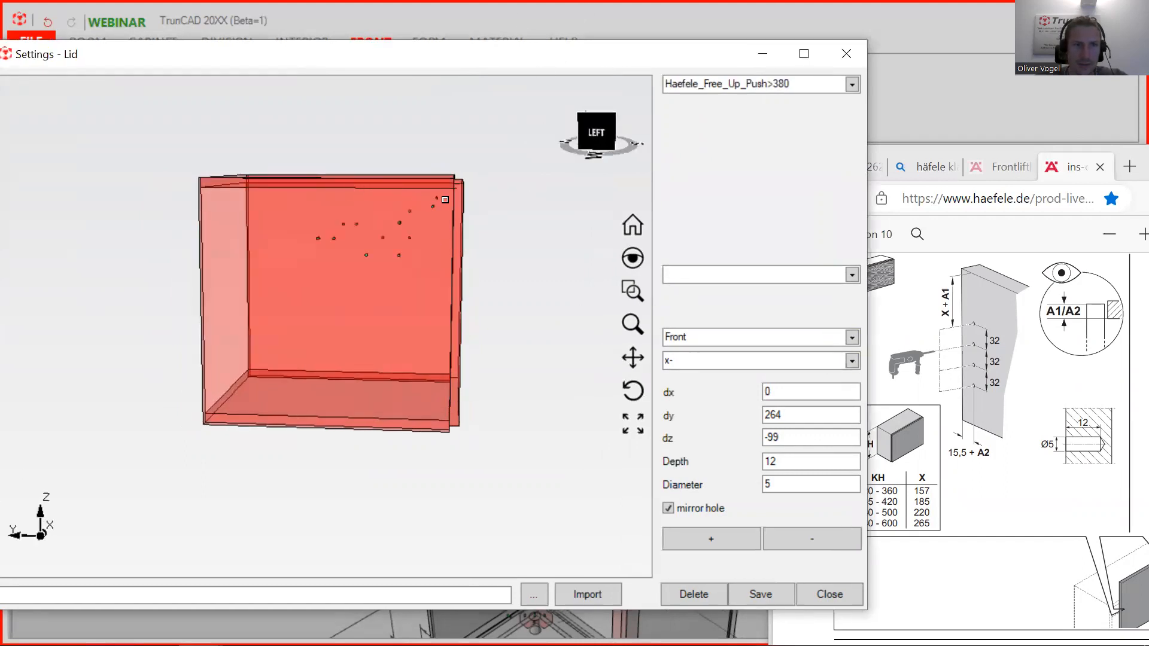
{"action": "scroll", "coordinate": [445, 199], "scroll_direction": "up", "scroll_amount": 2}
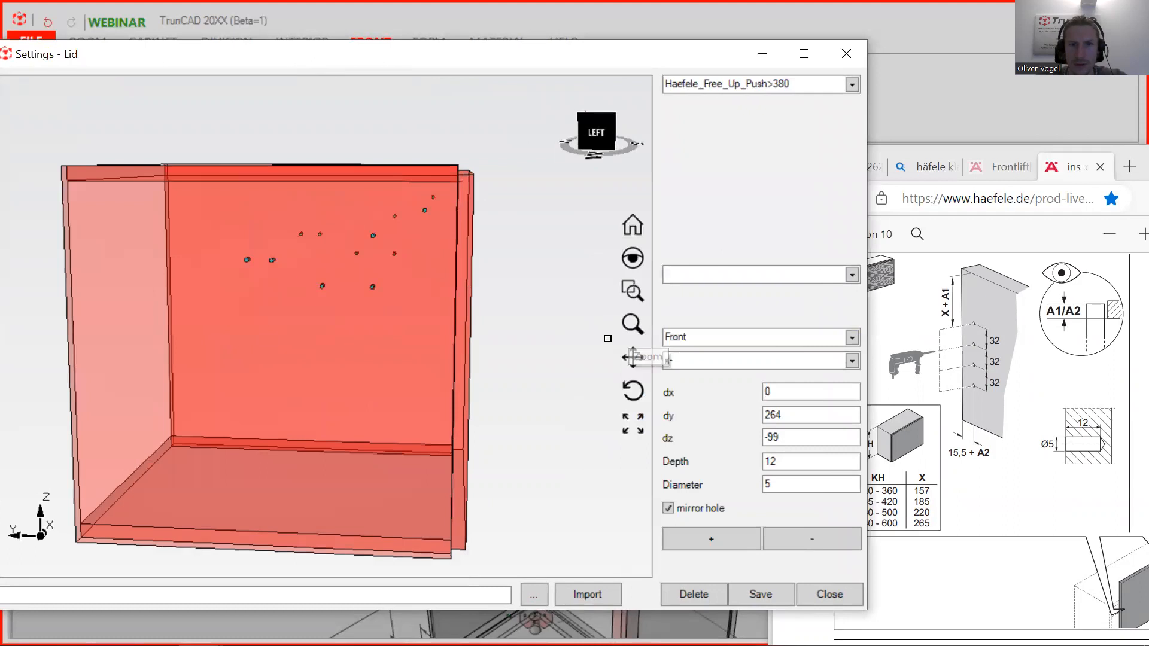
Set the drilling direction for the front part to y- and its dy offset to 0.
{"action": "left_click", "coordinate": [852, 361]}
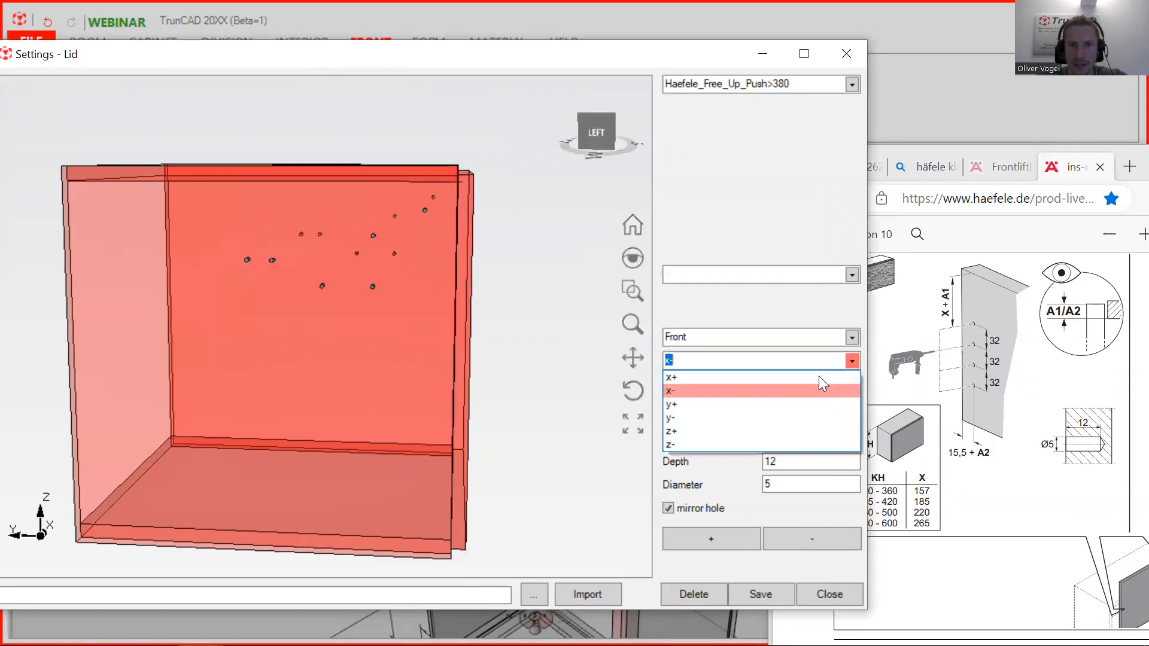
{"action": "left_click", "coordinate": [690, 419]}
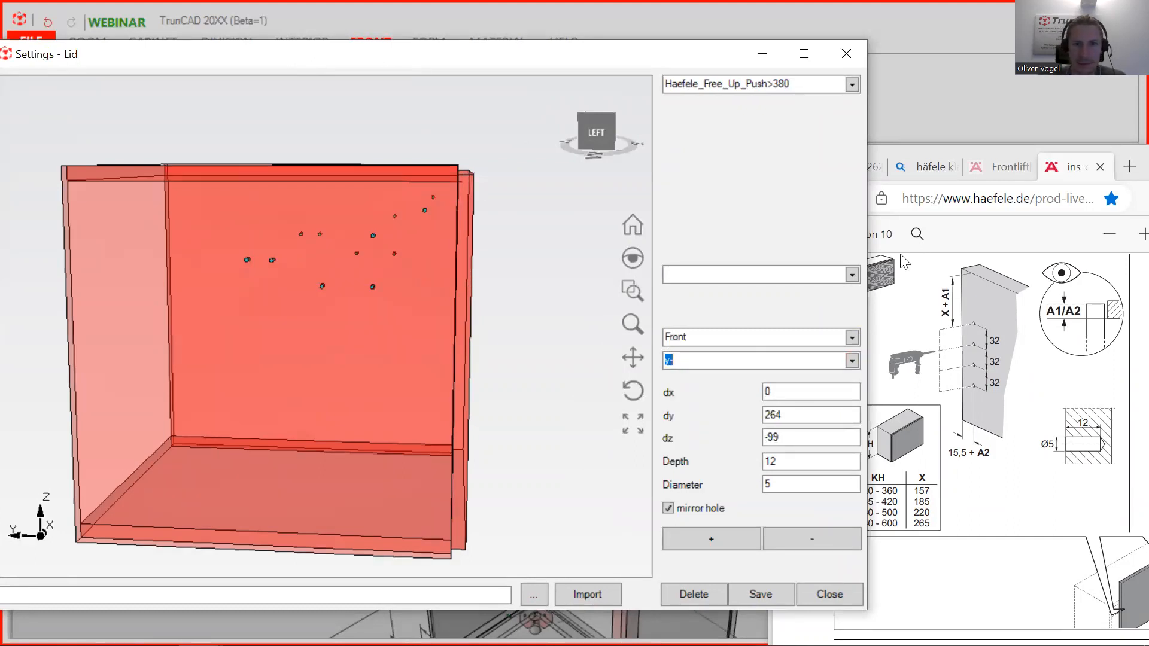
{"action": "middle_click_drag", "start_coordinate": [479, 190], "coordinate": [485, 194]}
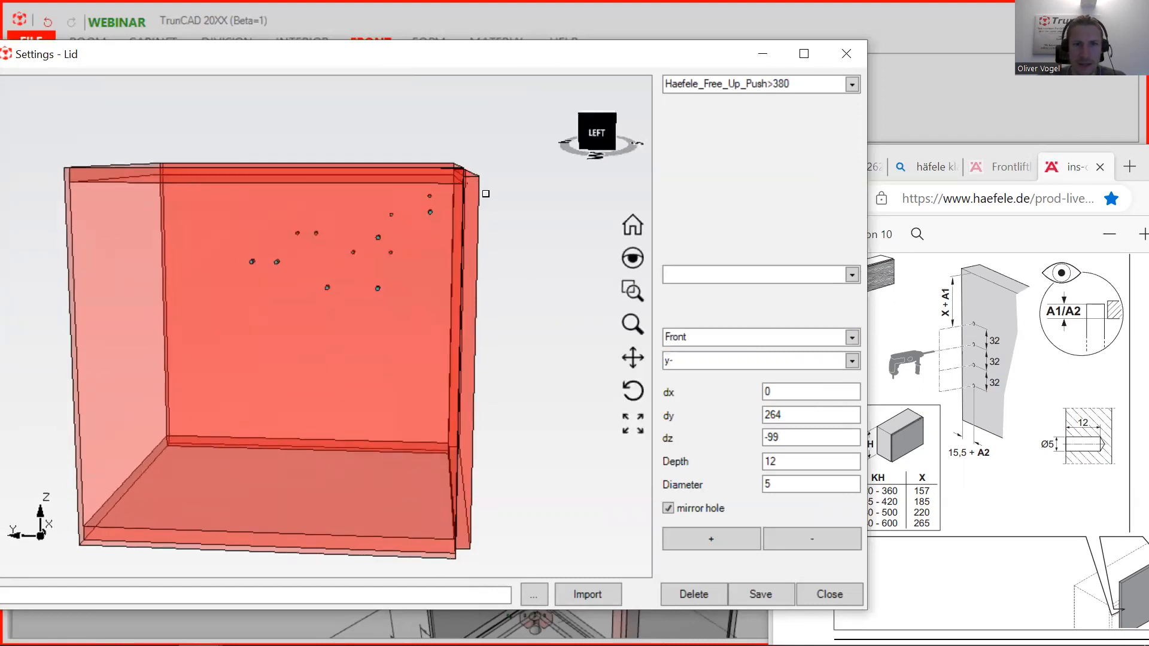
{"action": "double_click", "coordinate": [797, 414]}
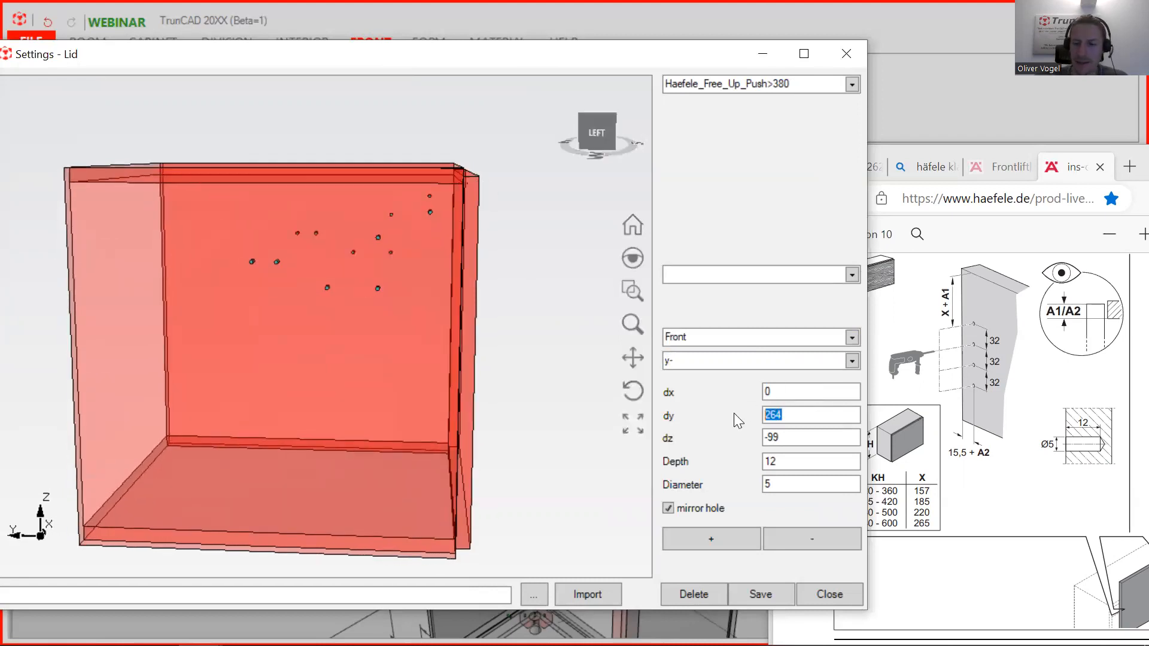
{"action": "type", "text": "0"}
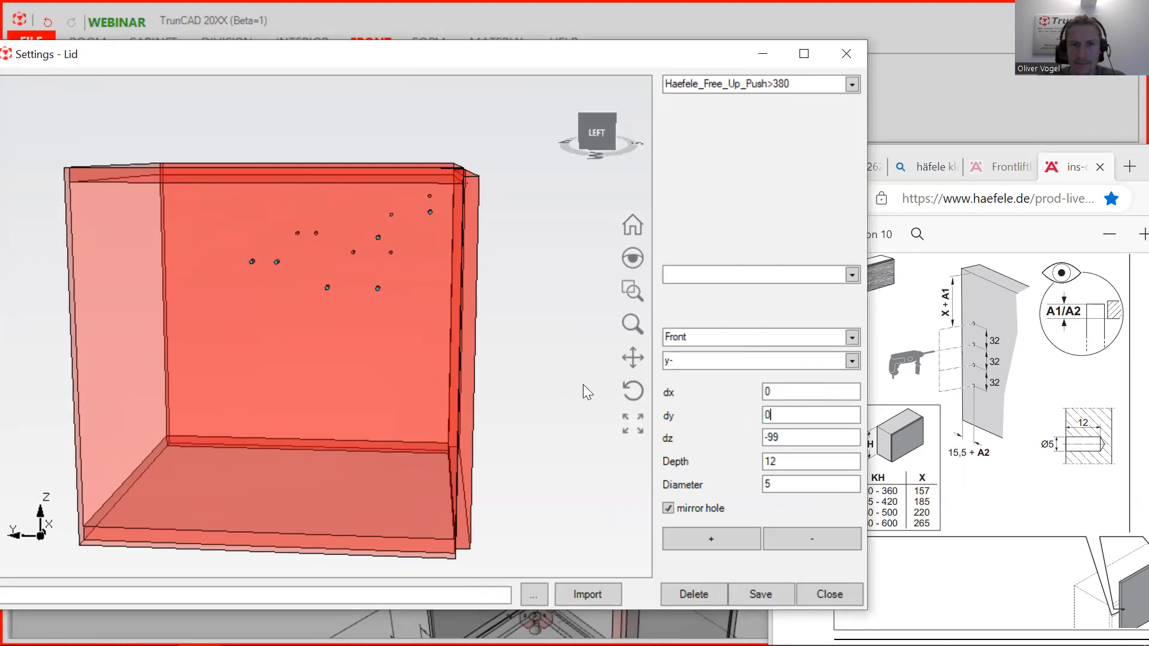
{"action": "middle_click_drag", "start_coordinate": [519, 338], "coordinate": [390, 300]}
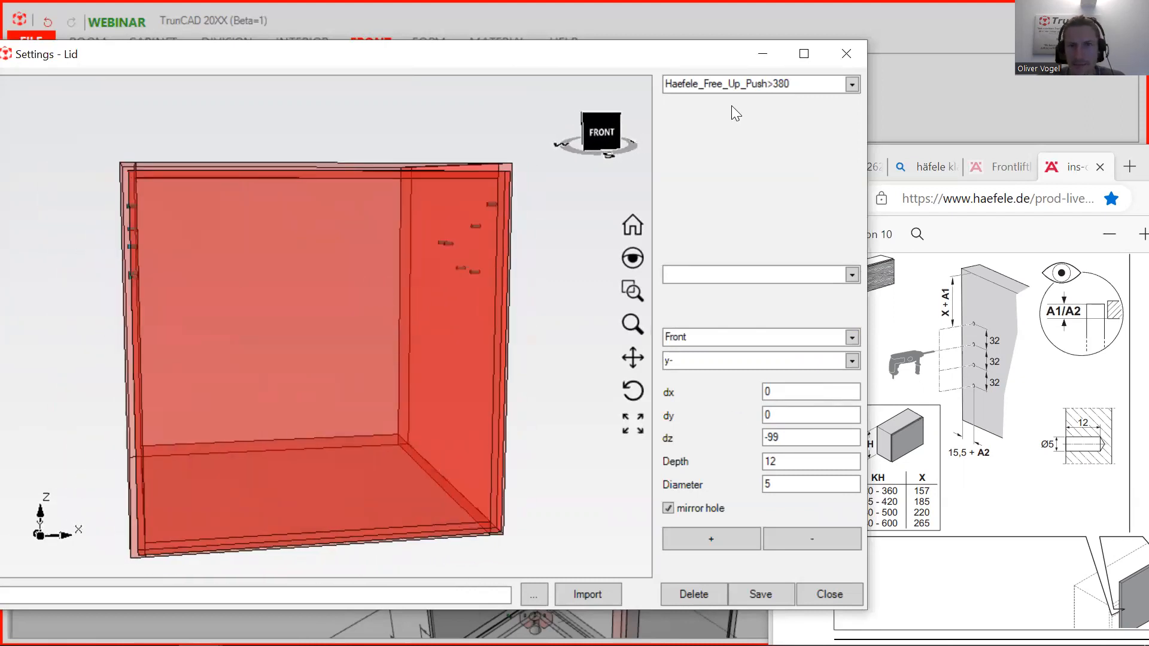
Add the first mirrored front hole at dx 15.5 and dz -220.
{"action": "left_click_drag", "start_coordinate": [700, 57], "coordinate": [683, 62]}
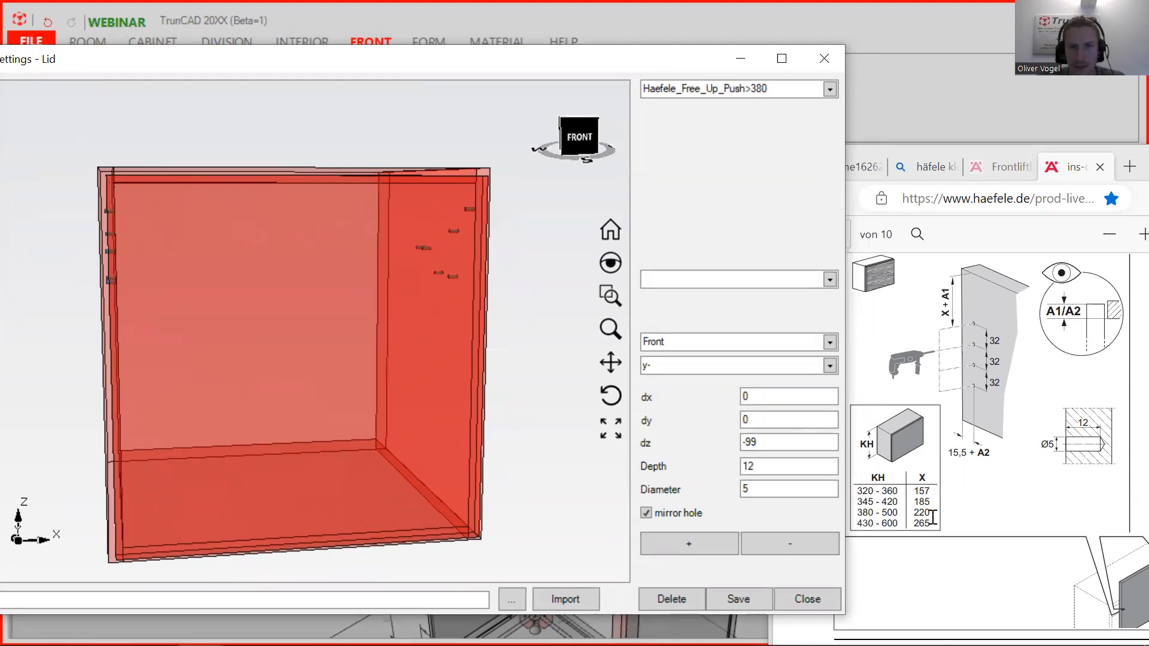
{"action": "left_click_drag", "start_coordinate": [762, 442], "coordinate": [748, 442]}
{"action": "type", "text": "-220"}
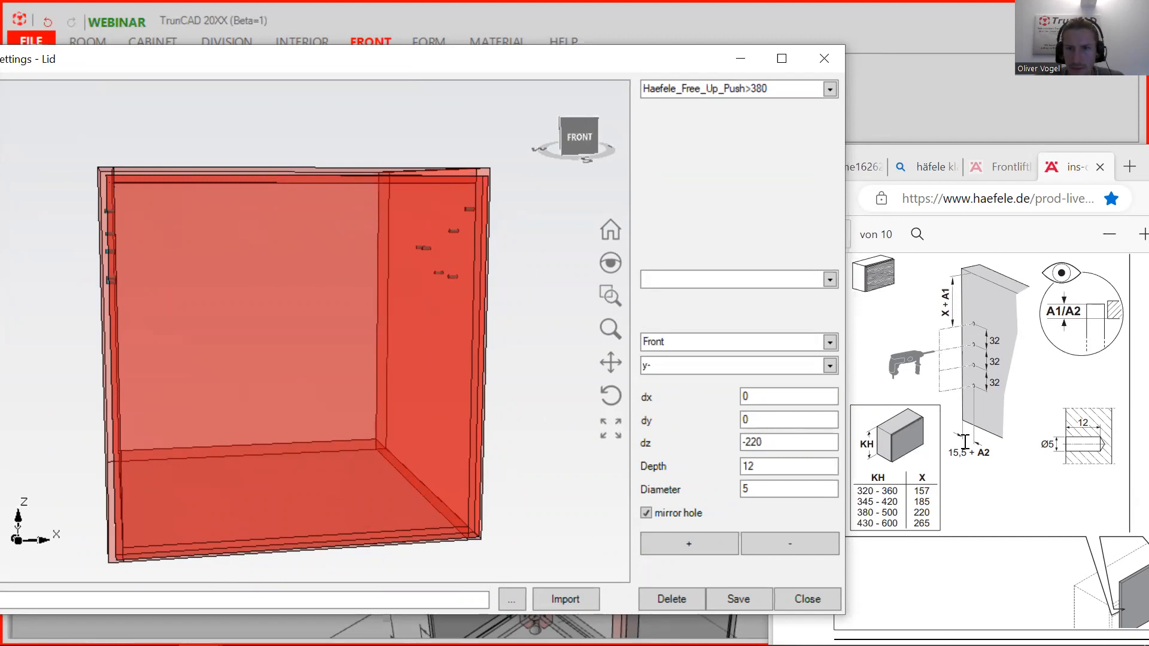
{"action": "double_click", "coordinate": [746, 397]}
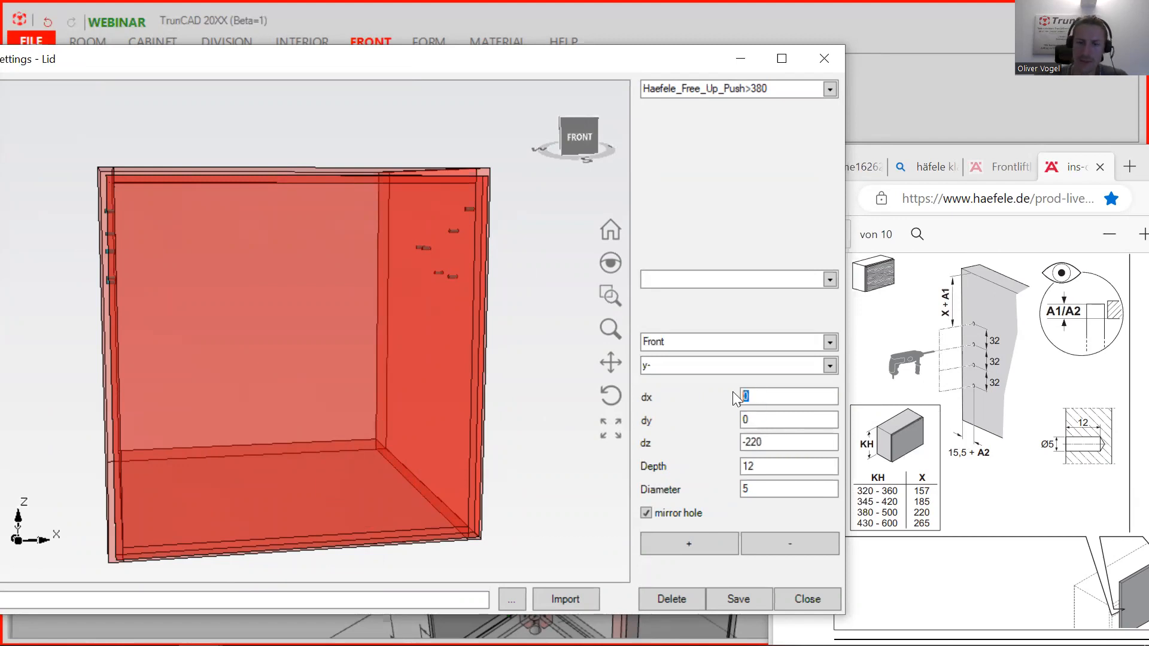
{"action": "type", "text": "15.5"}
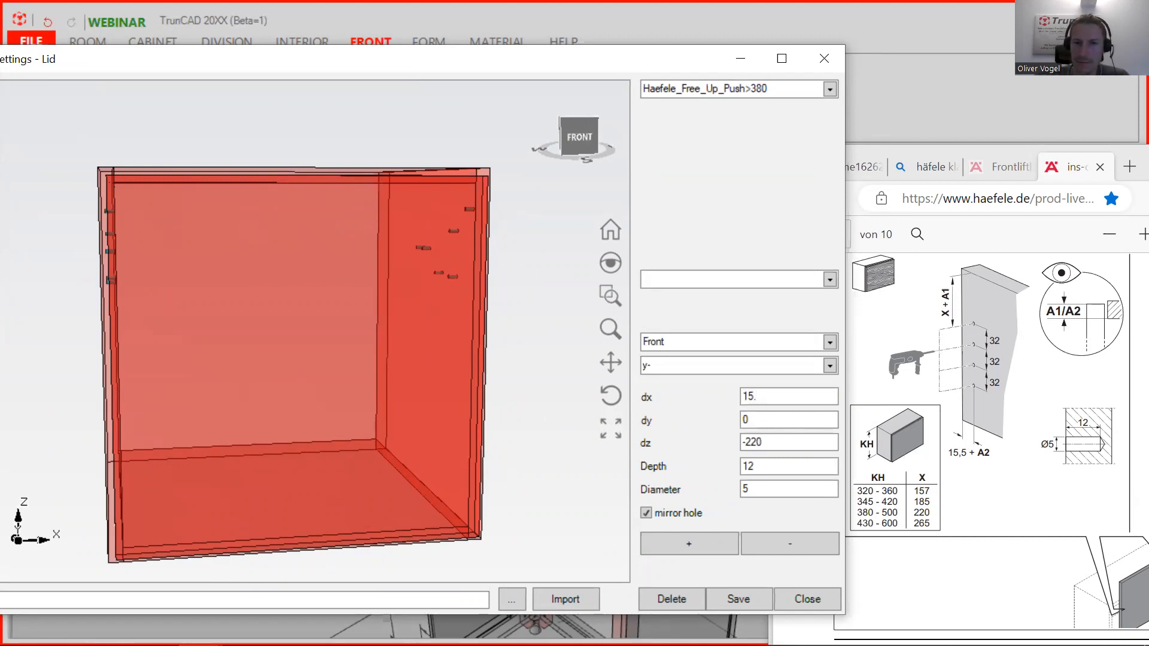
{"action": "left_click", "coordinate": [701, 555]}
{"action": "middle_click_drag", "start_coordinate": [328, 244], "coordinate": [346, 248]}
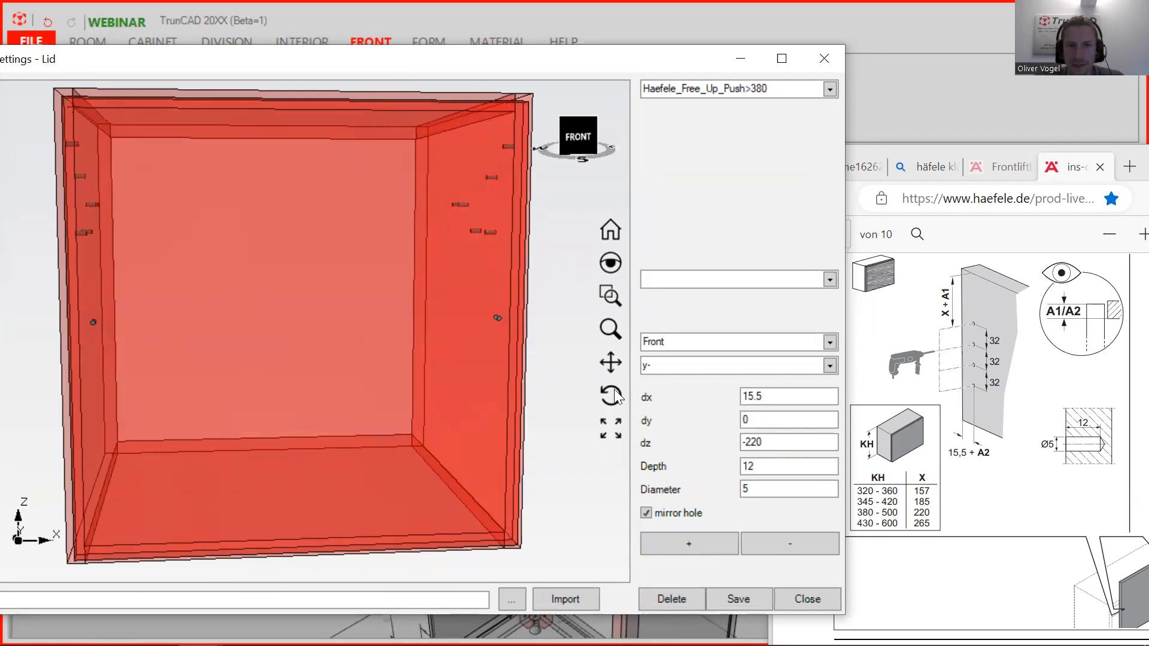
Add a second front hole at dz -252 with the same dx, depth and diameter.
{"action": "left_click_drag", "start_coordinate": [752, 442], "coordinate": [775, 442]}
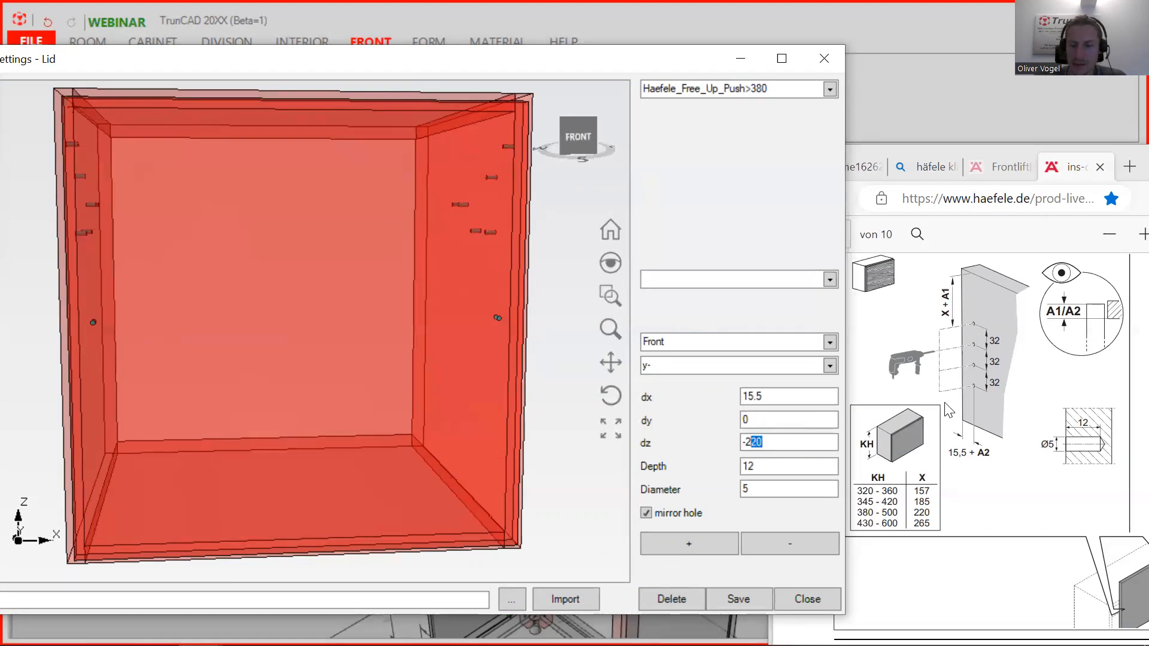
{"action": "type", "text": "5"}
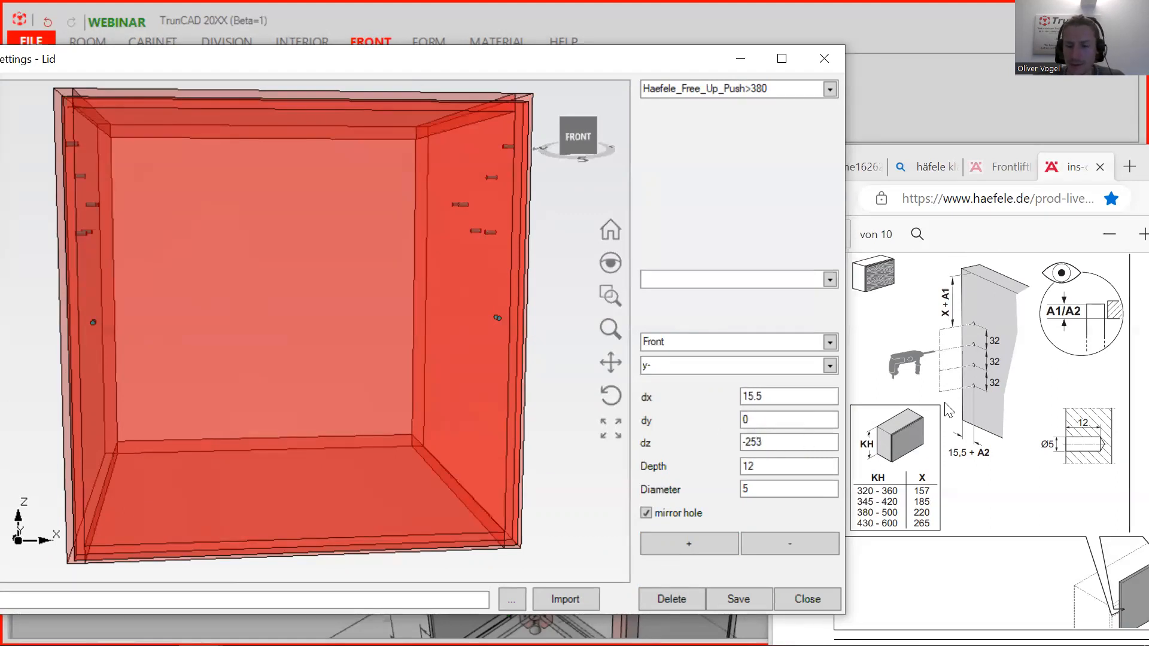
{"action": "type", "text": "2"}
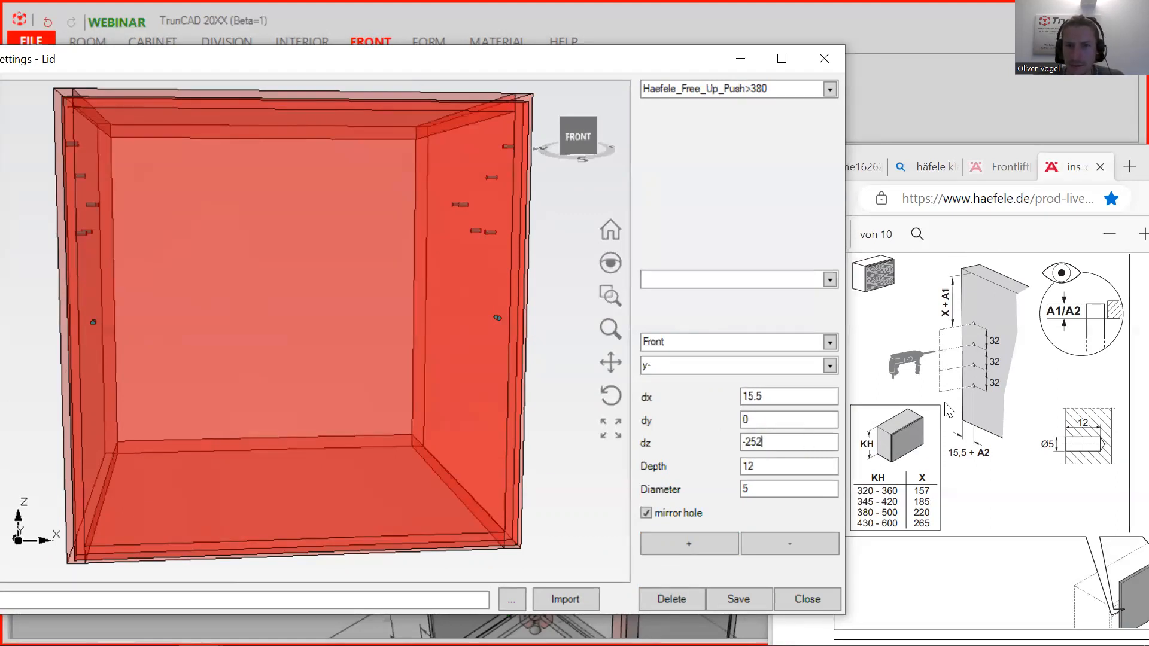
{"action": "left_click", "coordinate": [696, 543]}
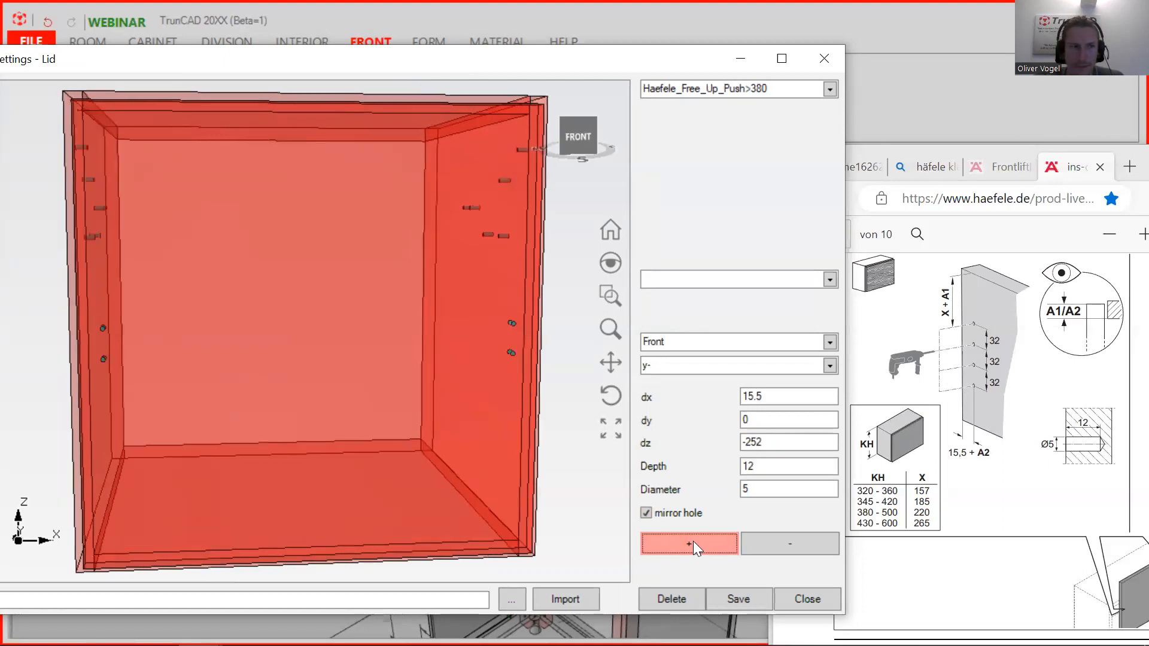
Add a third front hole at dz -284 below the previous one.
{"action": "left_click_drag", "start_coordinate": [767, 442], "coordinate": [755, 442]}
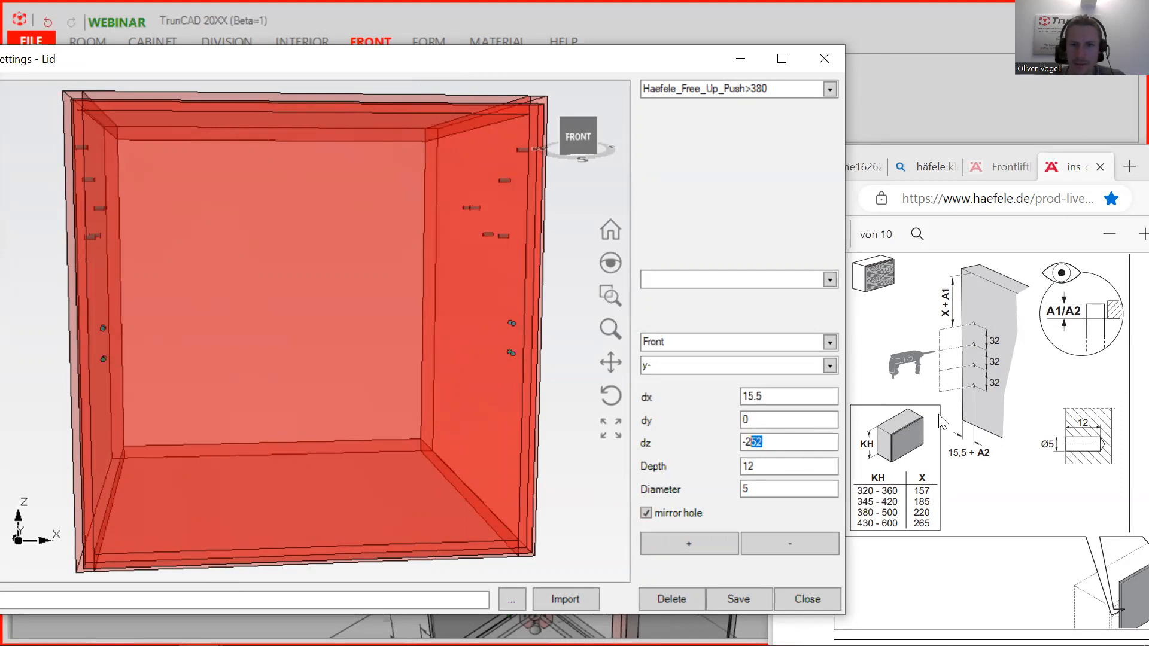
{"action": "type", "text": "84"}
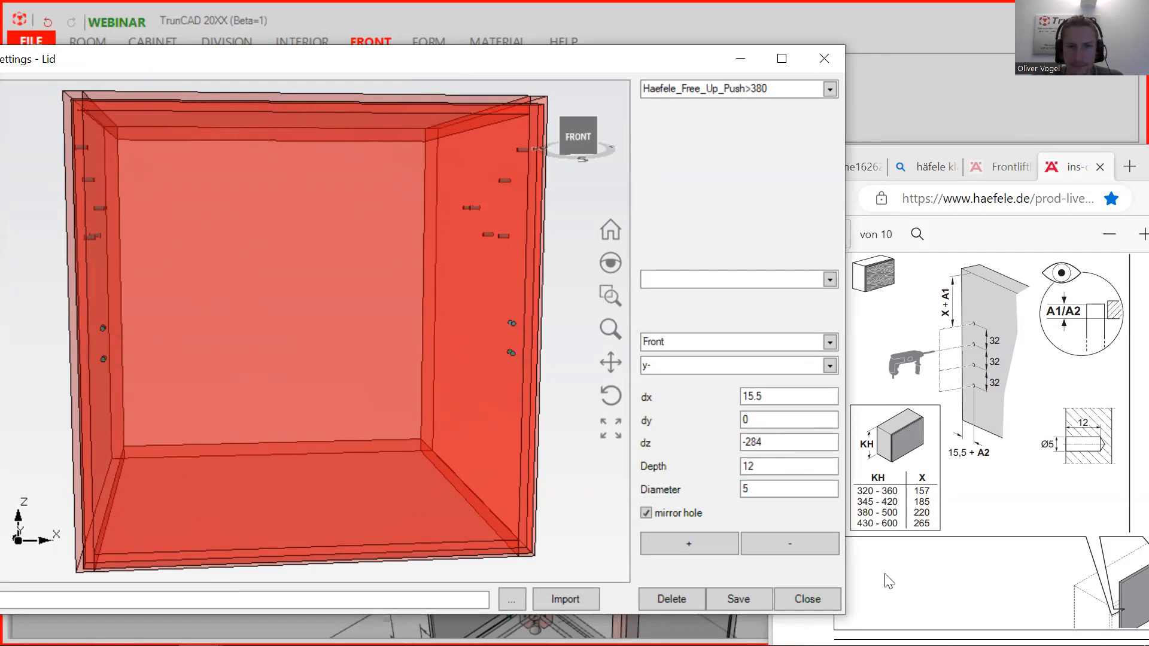
{"action": "left_click", "coordinate": [726, 546]}
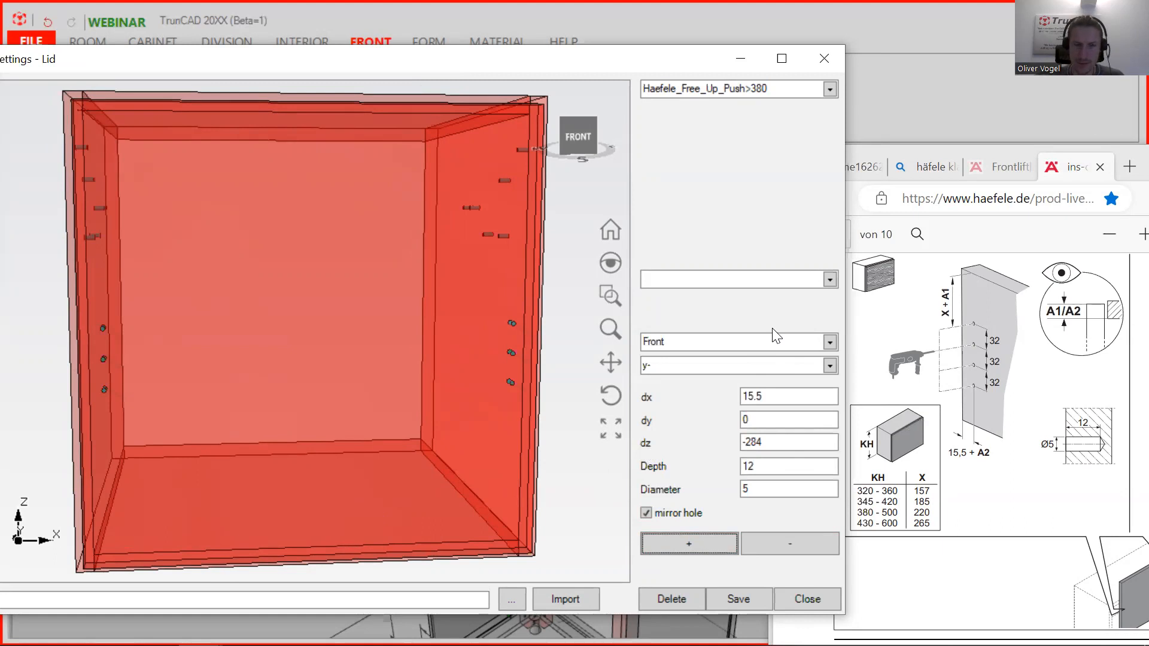
Add the fourth front hole at dz -316, completing the vertical row.
{"action": "left_click_drag", "start_coordinate": [766, 442], "coordinate": [743, 442]}
{"action": "type", "text": "-316"}
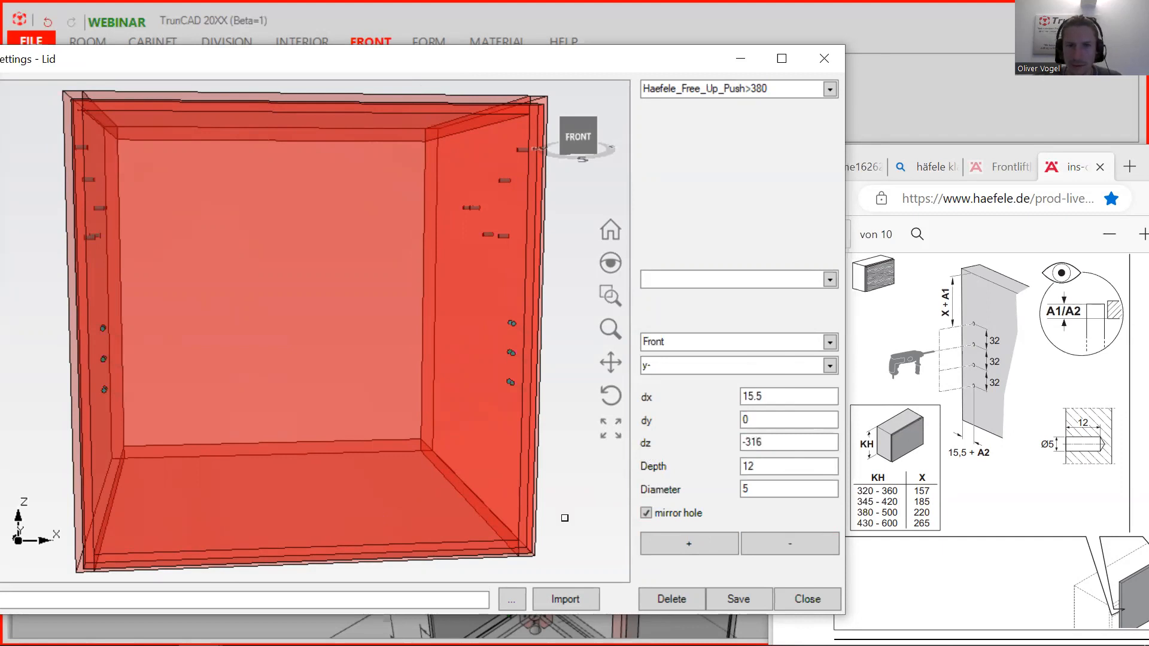
{"action": "left_click", "coordinate": [712, 551]}
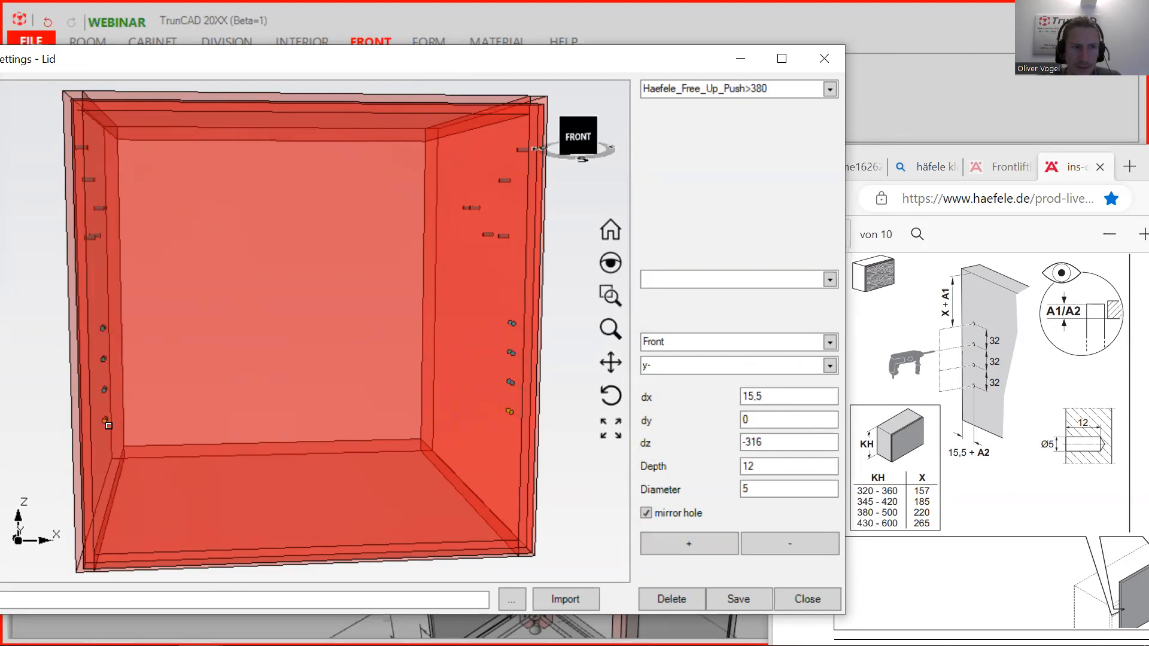
Check the values of individual front holes in the preview and save the Haefele_Free_Up_Push>380 lid entry.
{"action": "scroll", "coordinate": [108, 425], "scroll_direction": "up", "scroll_amount": 3}
{"action": "scroll", "coordinate": [108, 424], "scroll_direction": "down", "scroll_amount": 1}
{"action": "scroll", "coordinate": [109, 424], "scroll_direction": "down", "scroll_amount": 2}
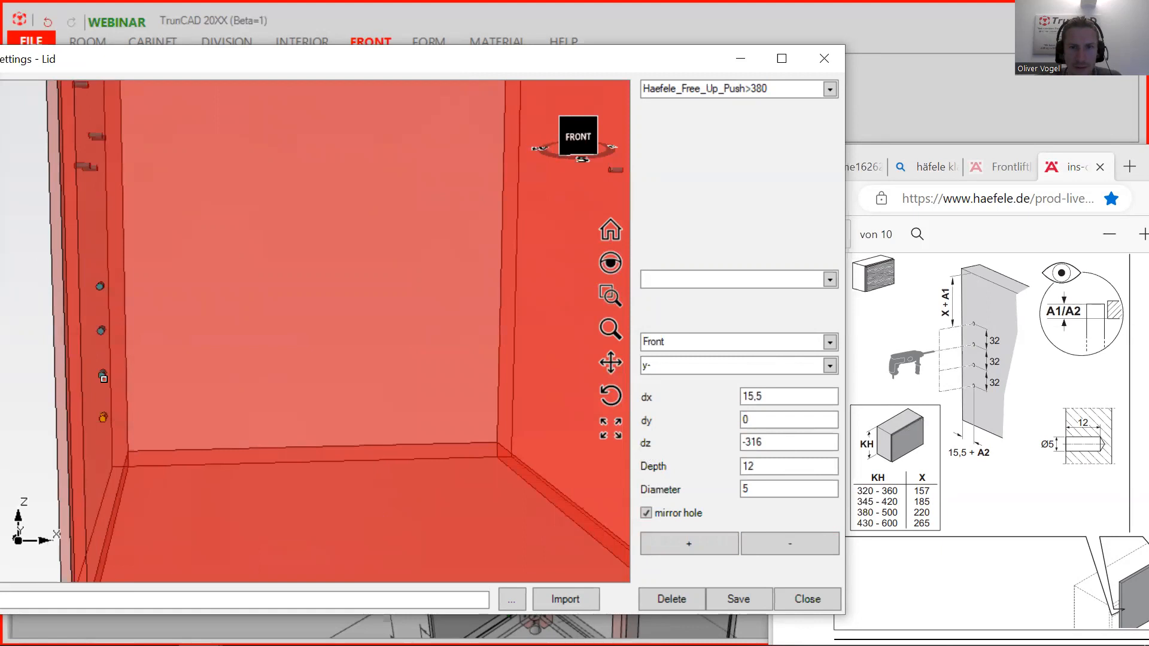
{"action": "left_click", "coordinate": [104, 379]}
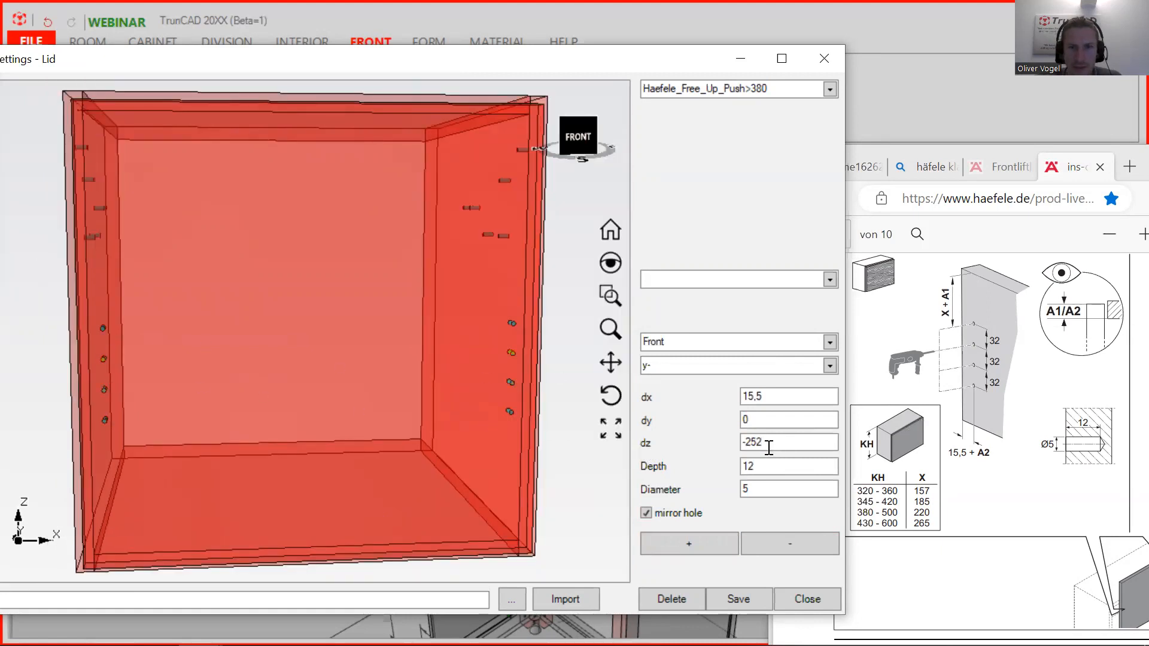
{"action": "left_click", "coordinate": [104, 331]}
{"action": "middle_click_drag", "start_coordinate": [293, 353], "coordinate": [276, 359]}
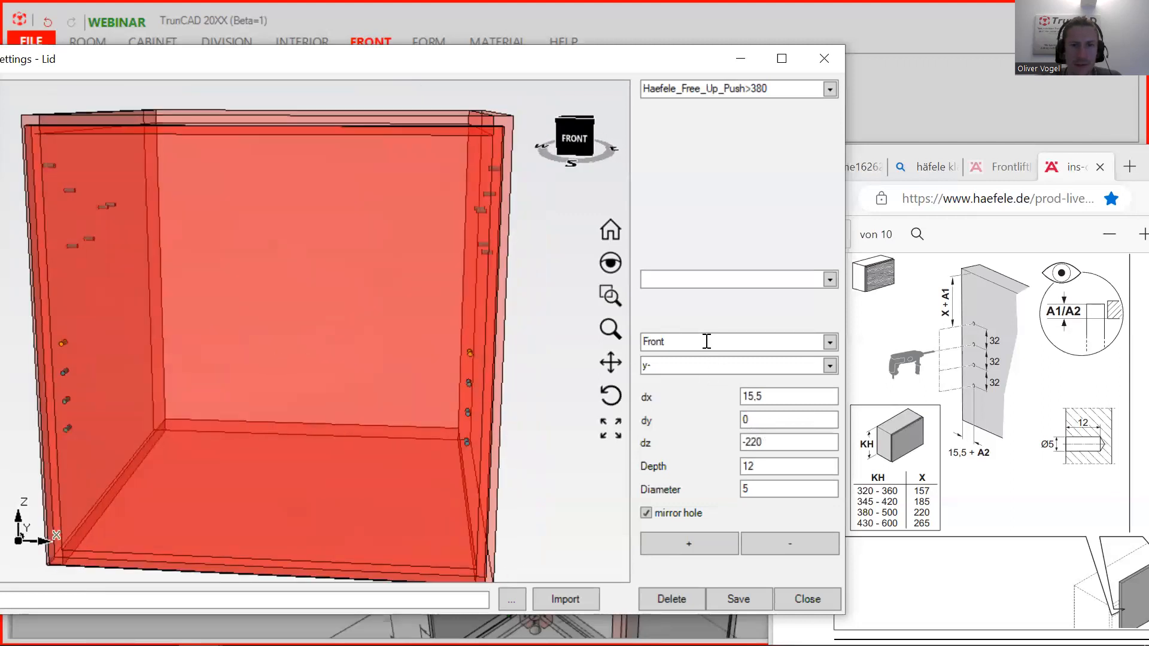
{"action": "left_click", "coordinate": [739, 598]}
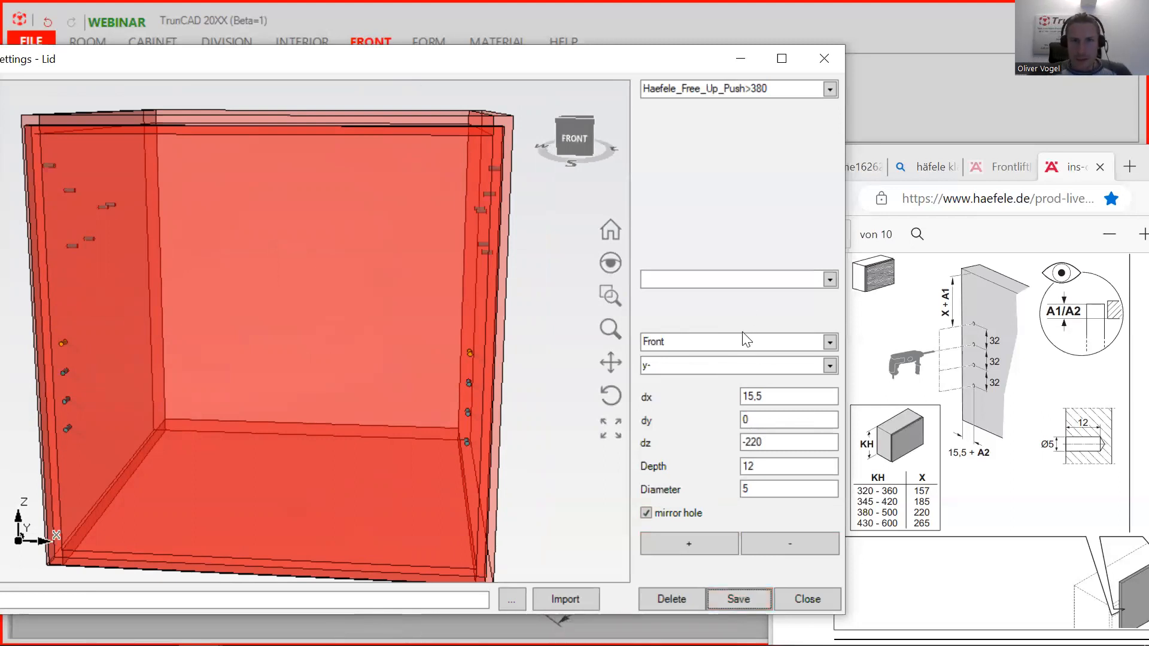
Change the lid entry's name to Haefele_Free_Up_Push>430 to start a variant for taller cabinets.
{"action": "left_click", "coordinate": [773, 87]}
{"action": "left_click", "coordinate": [777, 88]}
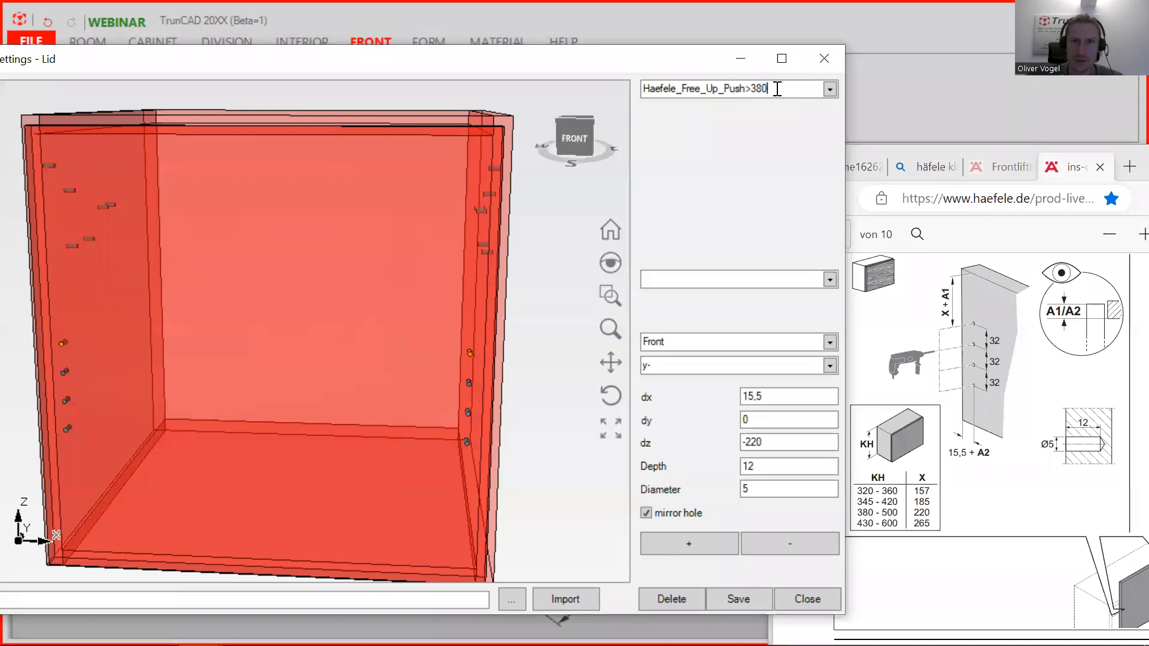
{"action": "left_click_drag", "start_coordinate": [771, 88], "coordinate": [751, 88]}
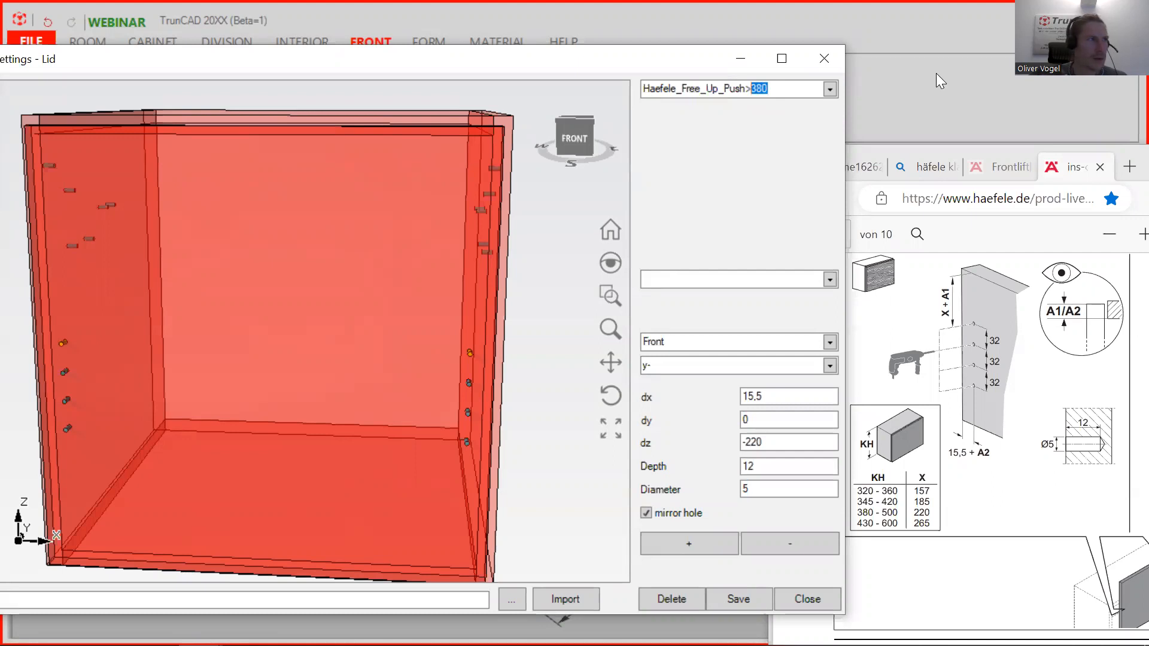
{"action": "type", "text": "4"}
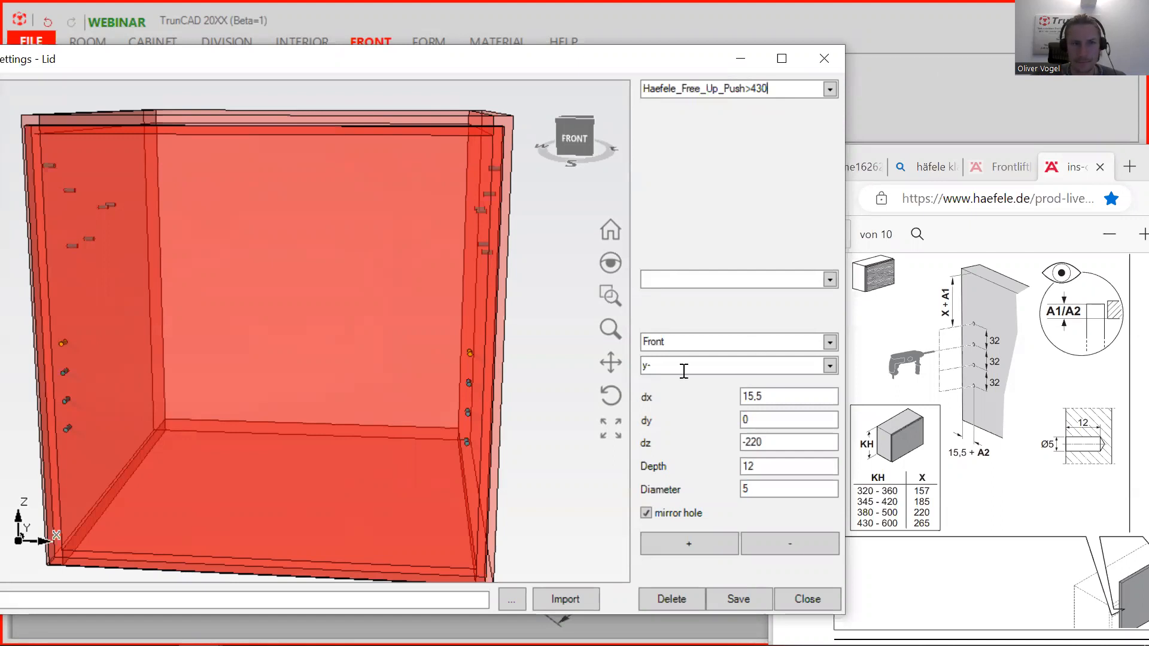
Examine the drilling values of the side hole nearest the cabinet's upper front corner.
{"action": "middle_click_drag", "start_coordinate": [327, 327], "coordinate": [388, 327]}
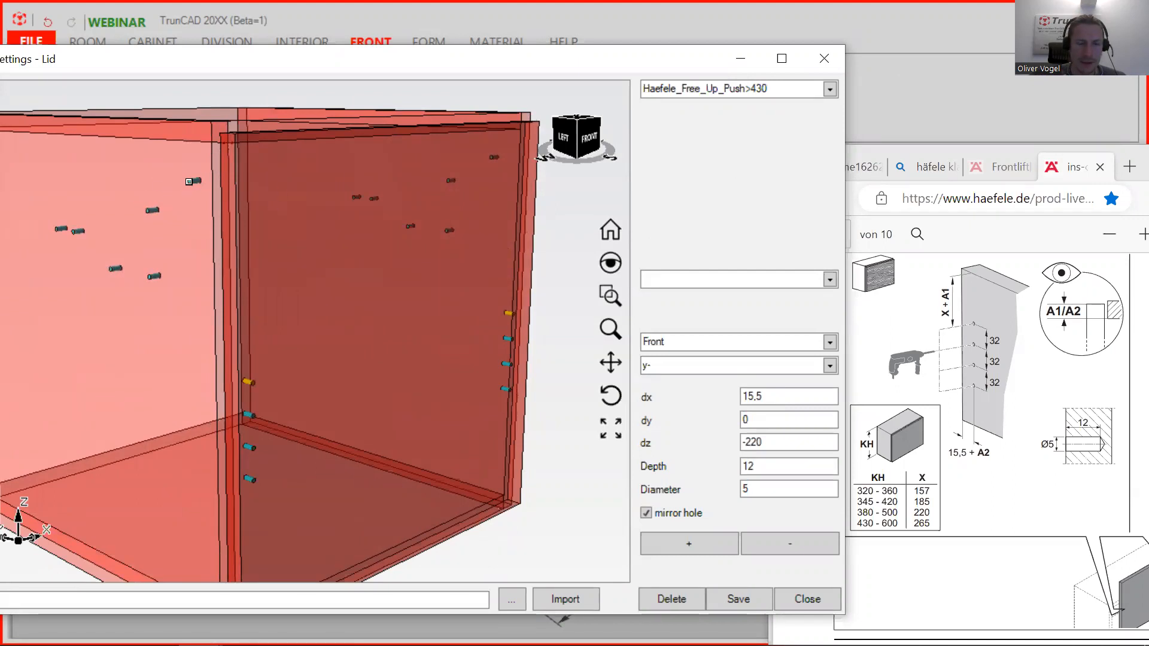
{"action": "left_click", "coordinate": [198, 180]}
{"action": "left_click", "coordinate": [198, 180]}
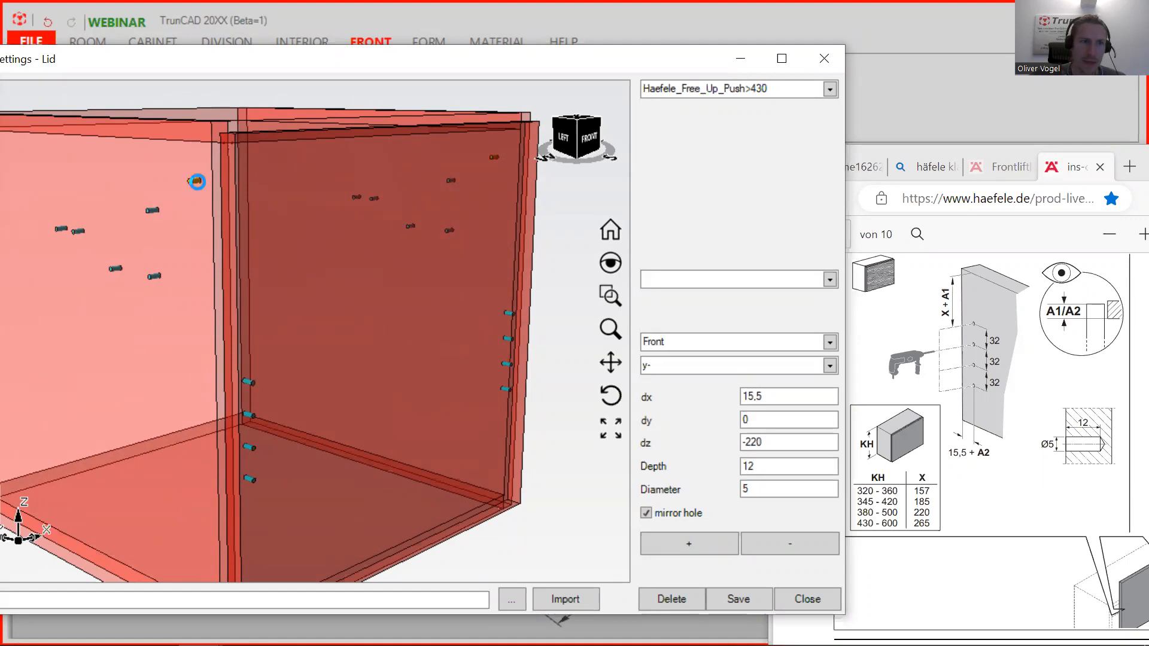
{"action": "left_click_drag", "start_coordinate": [261, 175], "coordinate": [173, 201]}
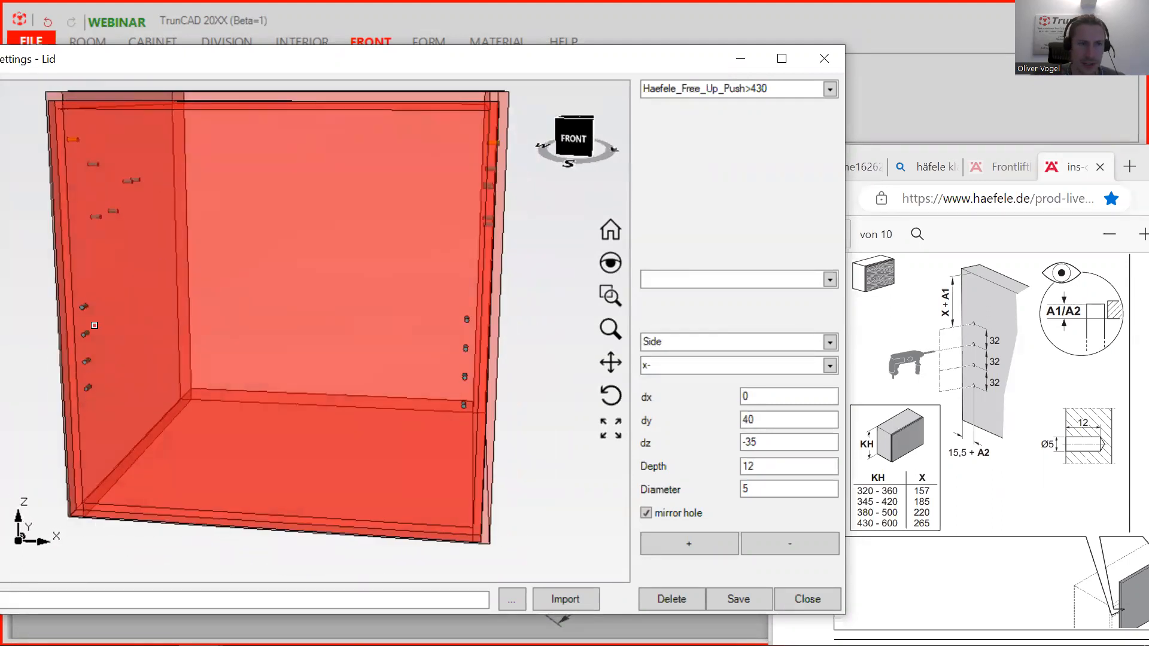
Select the uppermost front hole and add another front hole from its values at dz -265.
{"action": "scroll", "coordinate": [89, 323], "scroll_direction": "up", "scroll_amount": 3}
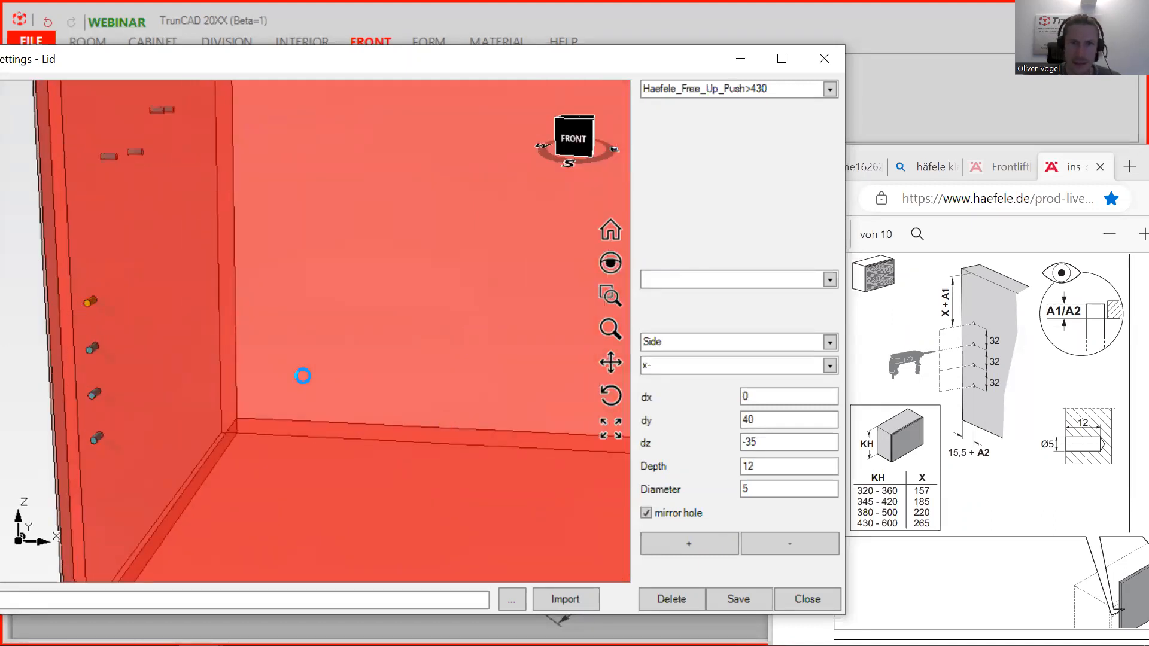
{"action": "mouse_move", "coordinate": [383, 259]}
{"action": "middle_mouse_down"}
{"action": "mouse_move", "coordinate": [350, 266]}
{"action": "mouse_move", "coordinate": [368, 272]}
{"action": "middle_mouse_up"}
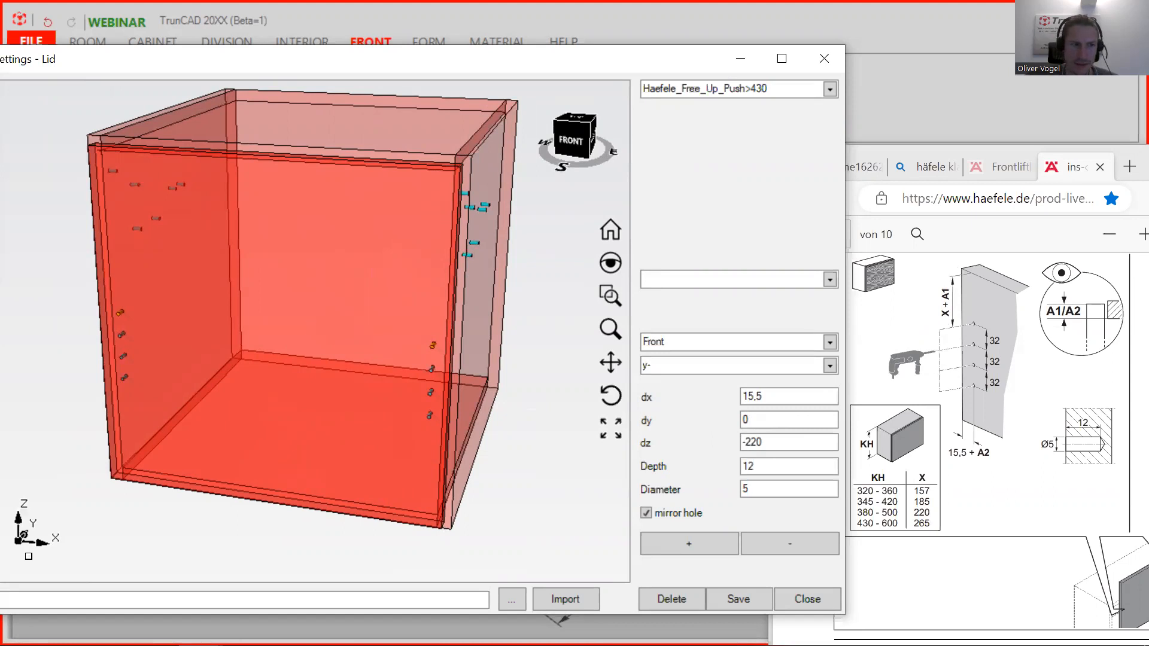
{"action": "left_click_drag", "start_coordinate": [771, 443], "coordinate": [753, 444]}
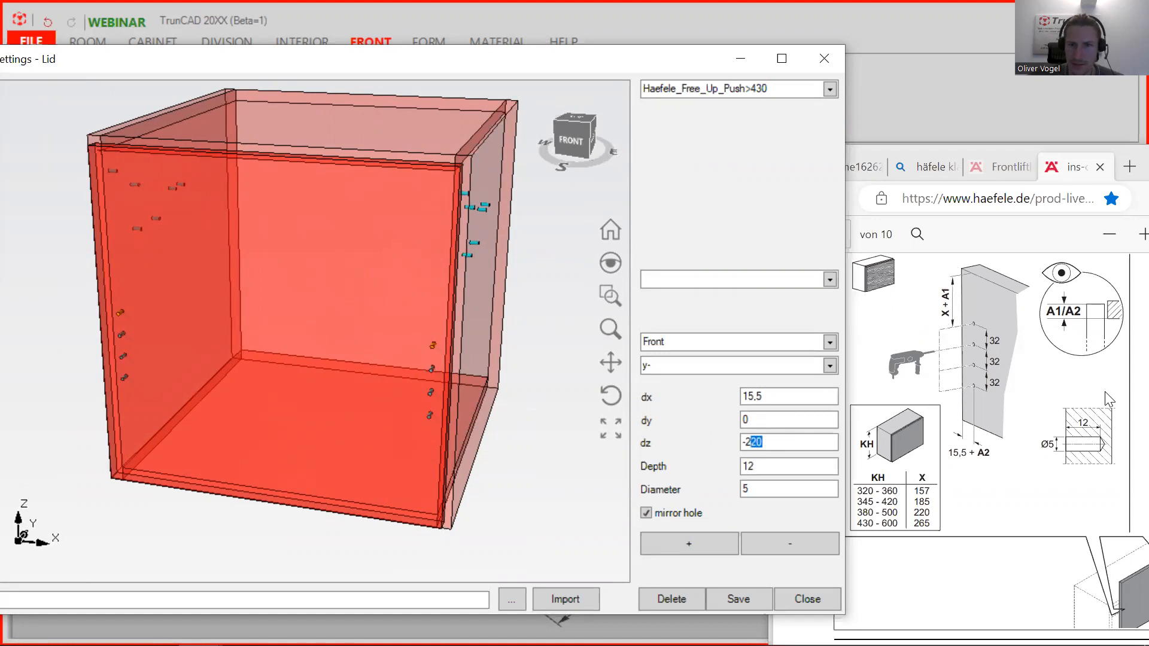
{"action": "type", "text": "65"}
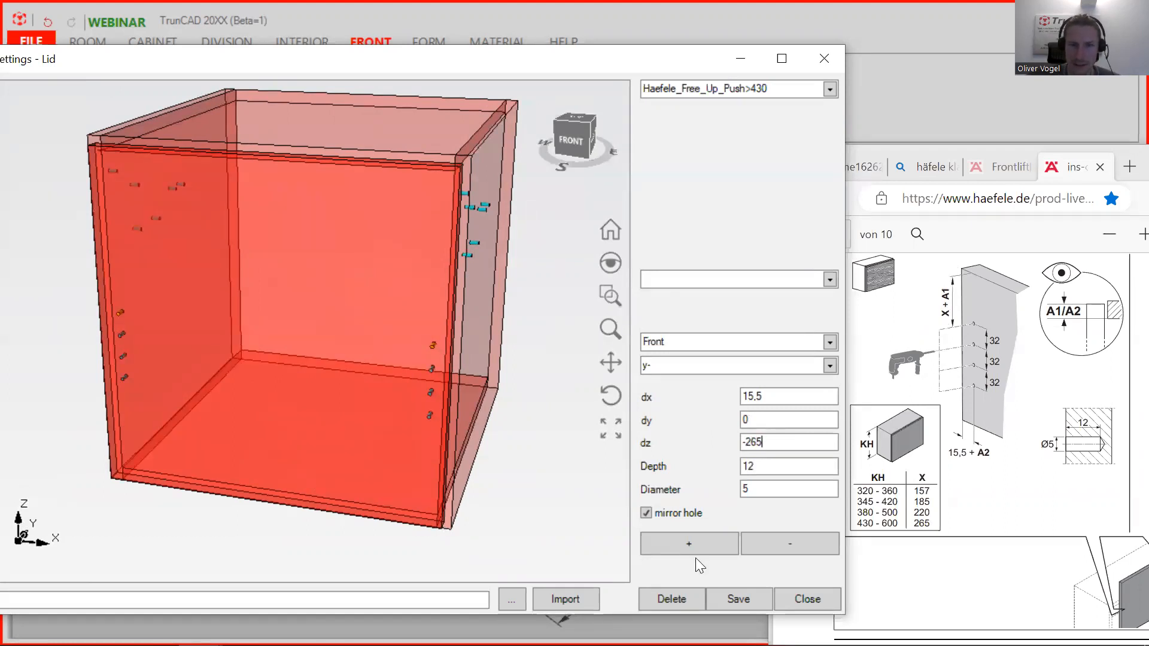
{"action": "left_click", "coordinate": [687, 544]}
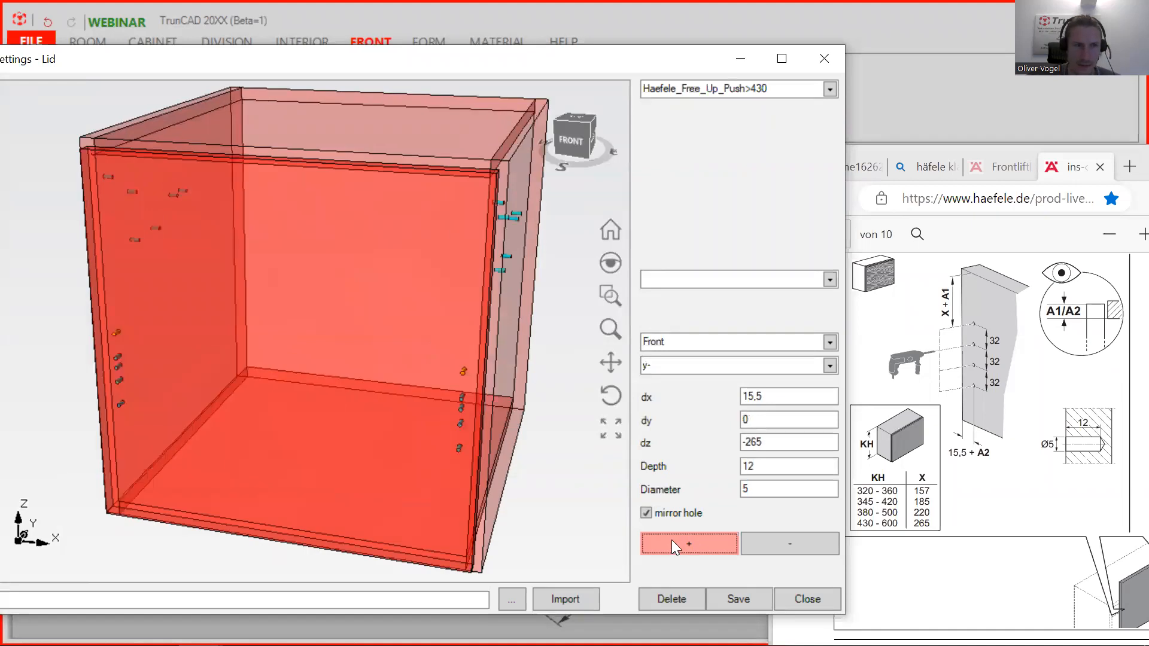
Delete the four copied front holes at dz -220, -252, -284 and -316, keeping only the hole at dz -265.
{"action": "scroll", "coordinate": [133, 377], "scroll_direction": "up", "scroll_amount": 3}
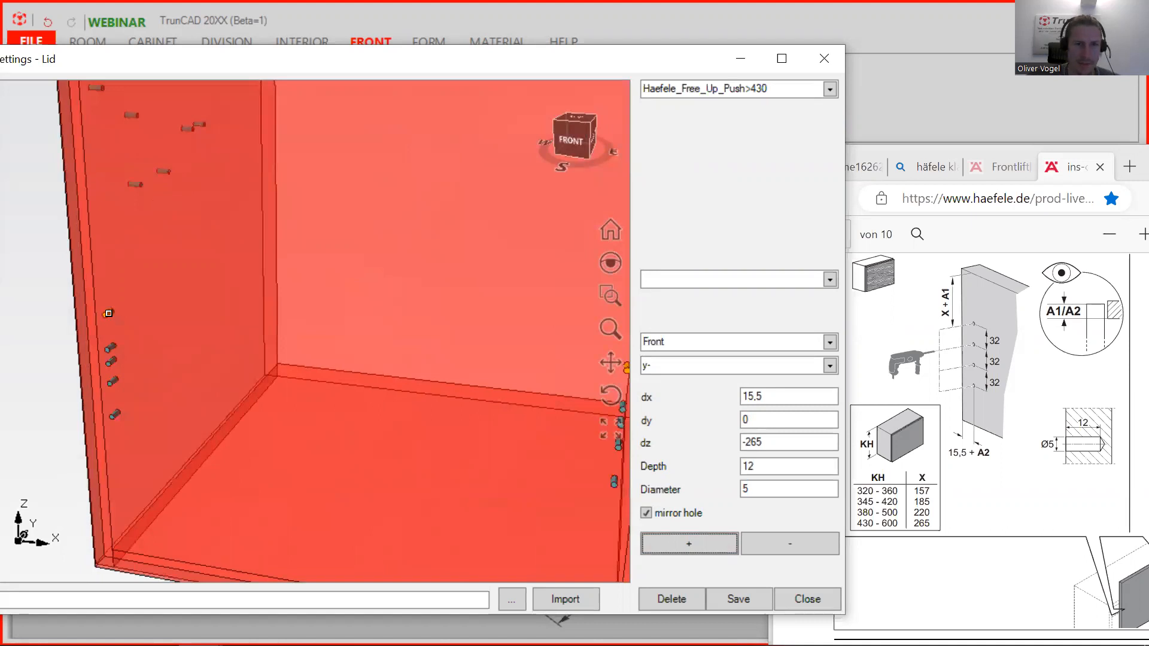
{"action": "left_click", "coordinate": [109, 314]}
{"action": "left_click", "coordinate": [805, 537]}
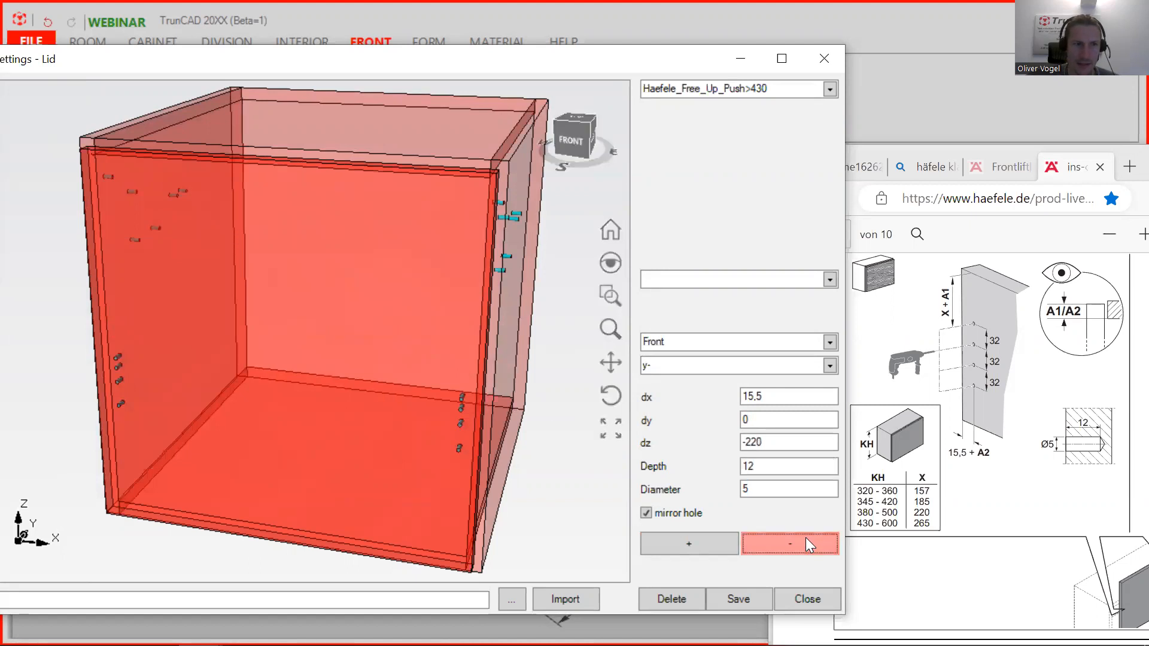
{"action": "scroll", "coordinate": [167, 412], "scroll_direction": "up", "scroll_amount": 2}
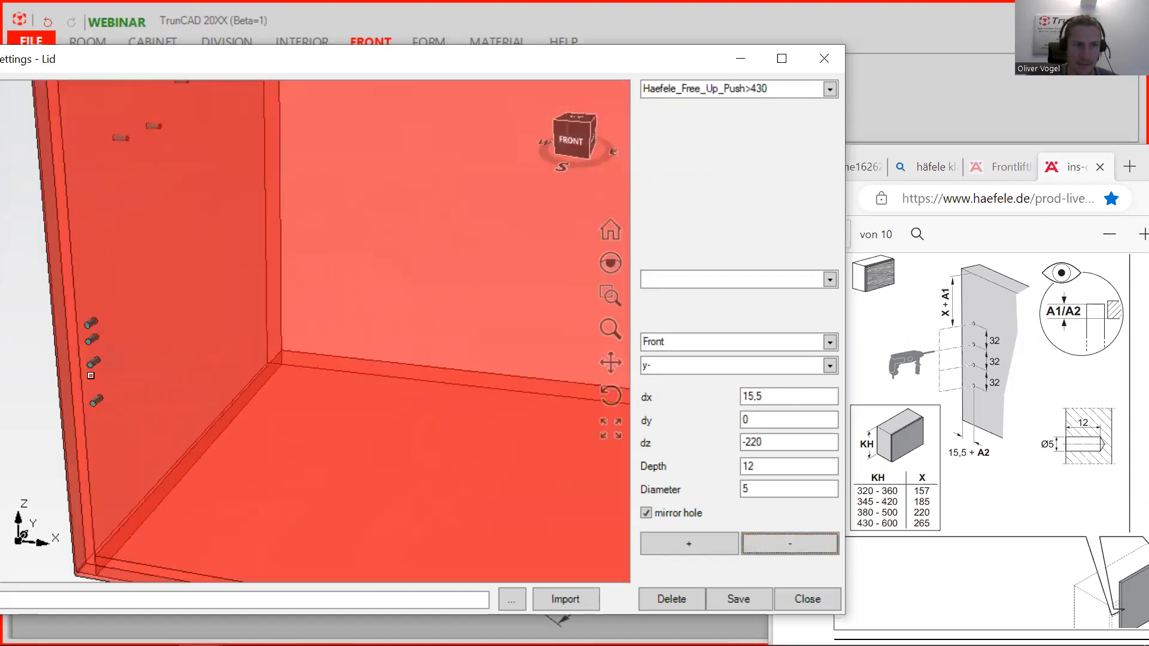
{"action": "left_click", "coordinate": [92, 325]}
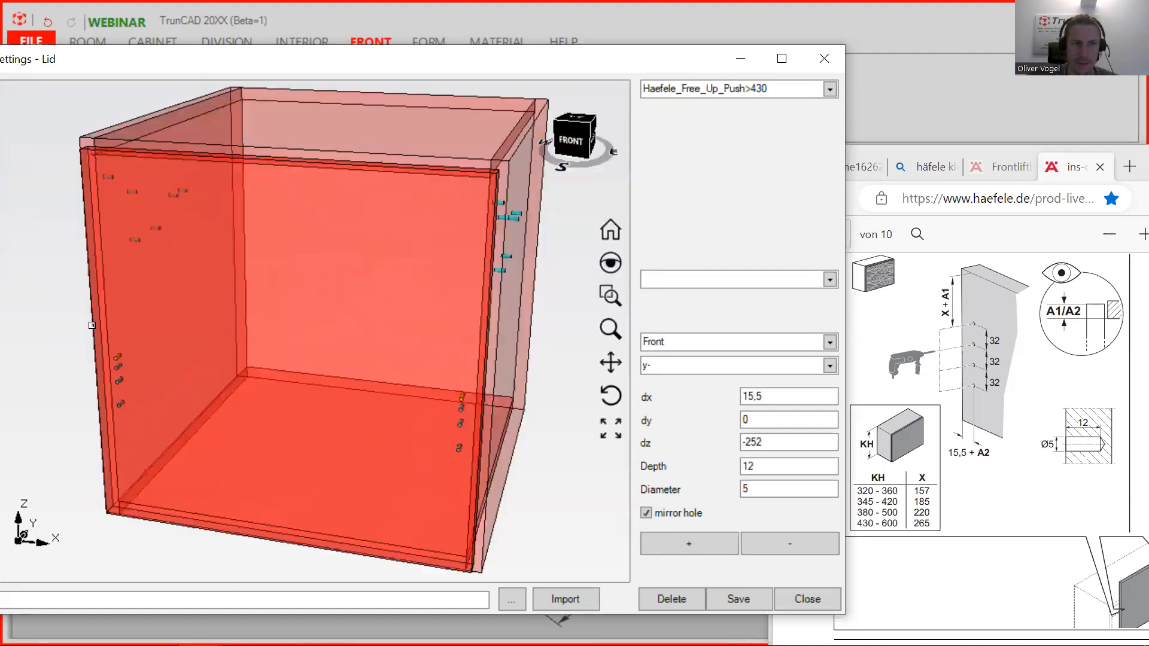
{"action": "left_click", "coordinate": [809, 549]}
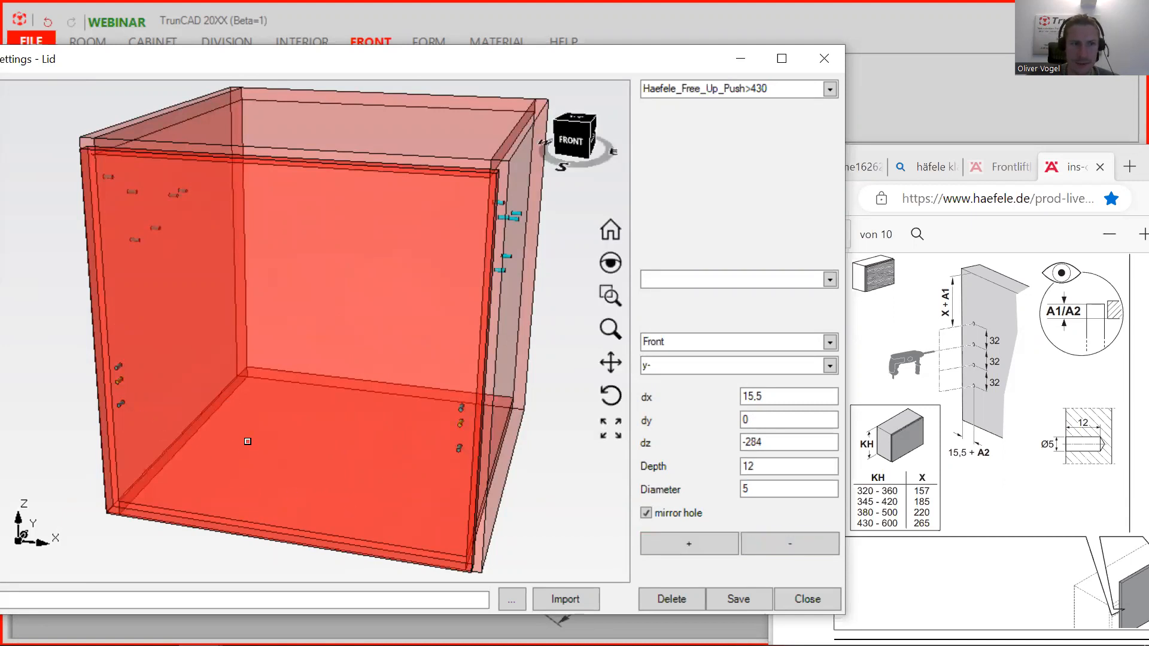
{"action": "left_click", "coordinate": [779, 539]}
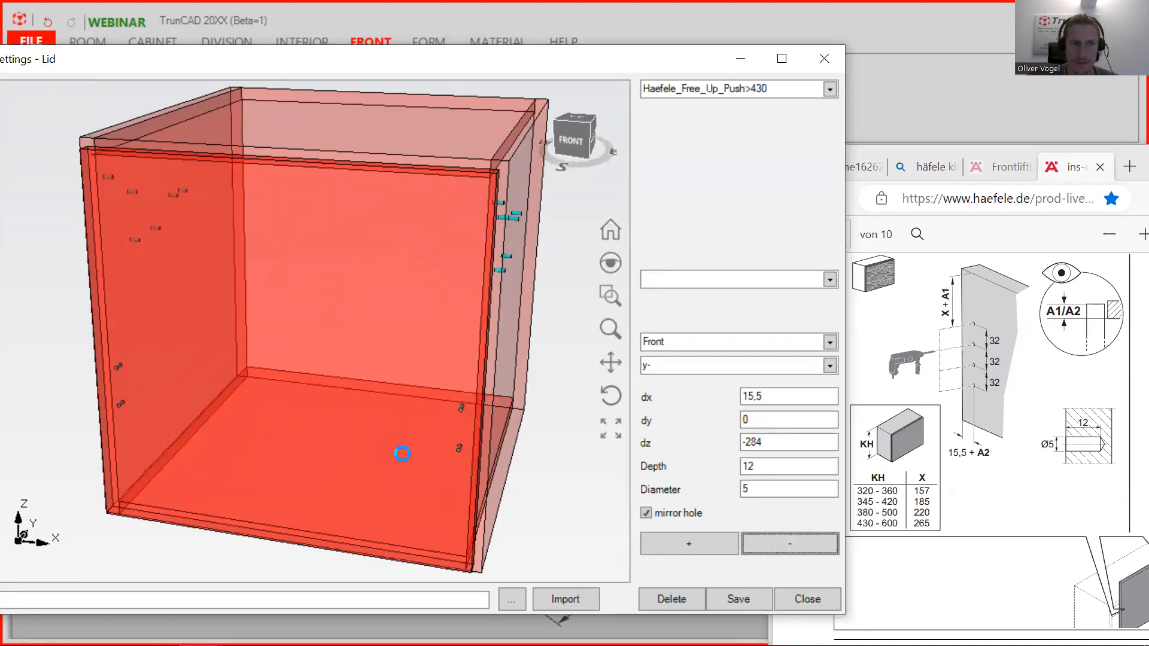
{"action": "scroll", "coordinate": [97, 411], "scroll_direction": "up", "scroll_amount": 5}
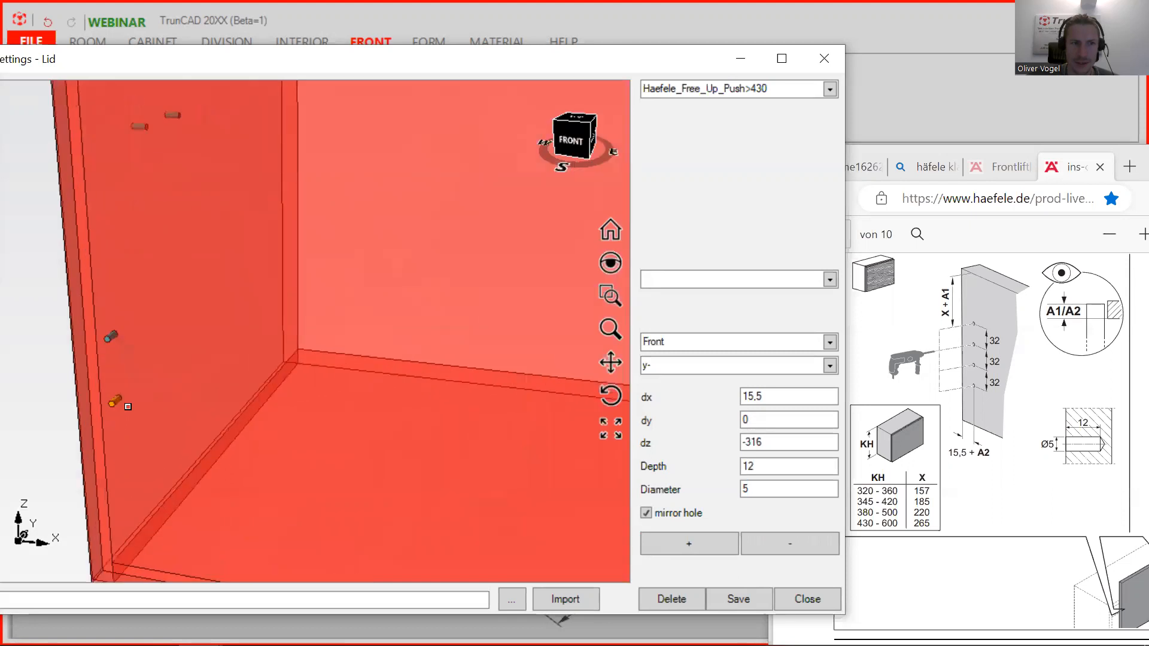
{"action": "scroll", "coordinate": [108, 405], "scroll_direction": "down", "scroll_amount": 5}
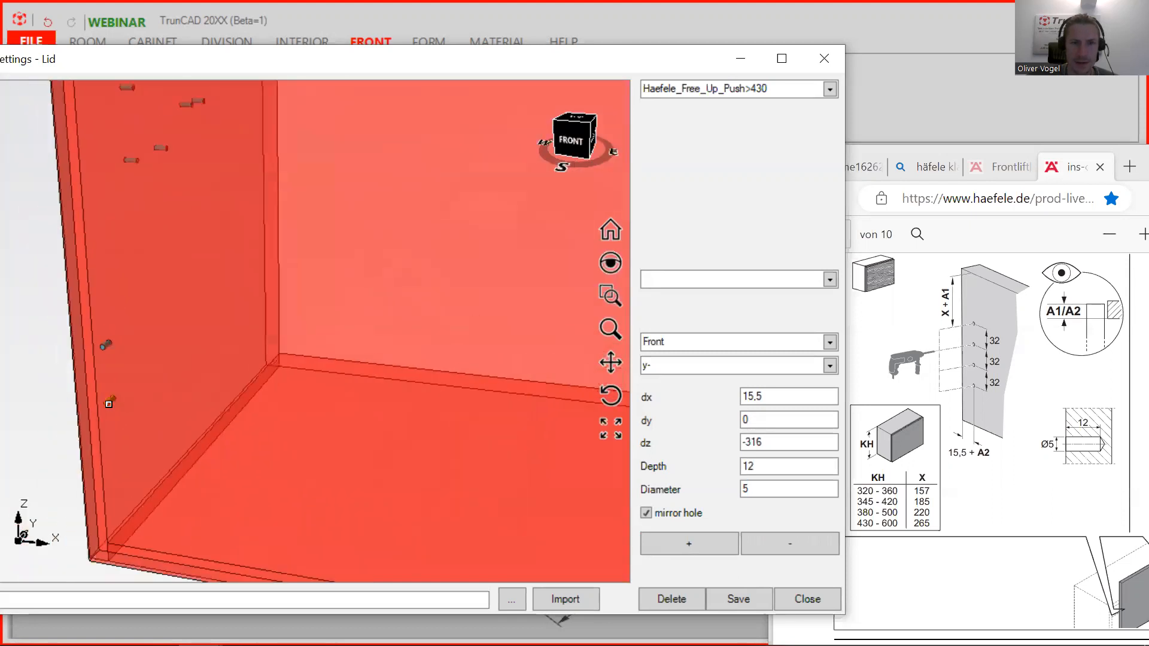
{"action": "left_click", "coordinate": [786, 546]}
{"action": "scroll", "coordinate": [226, 331], "scroll_direction": "up", "scroll_amount": 2}
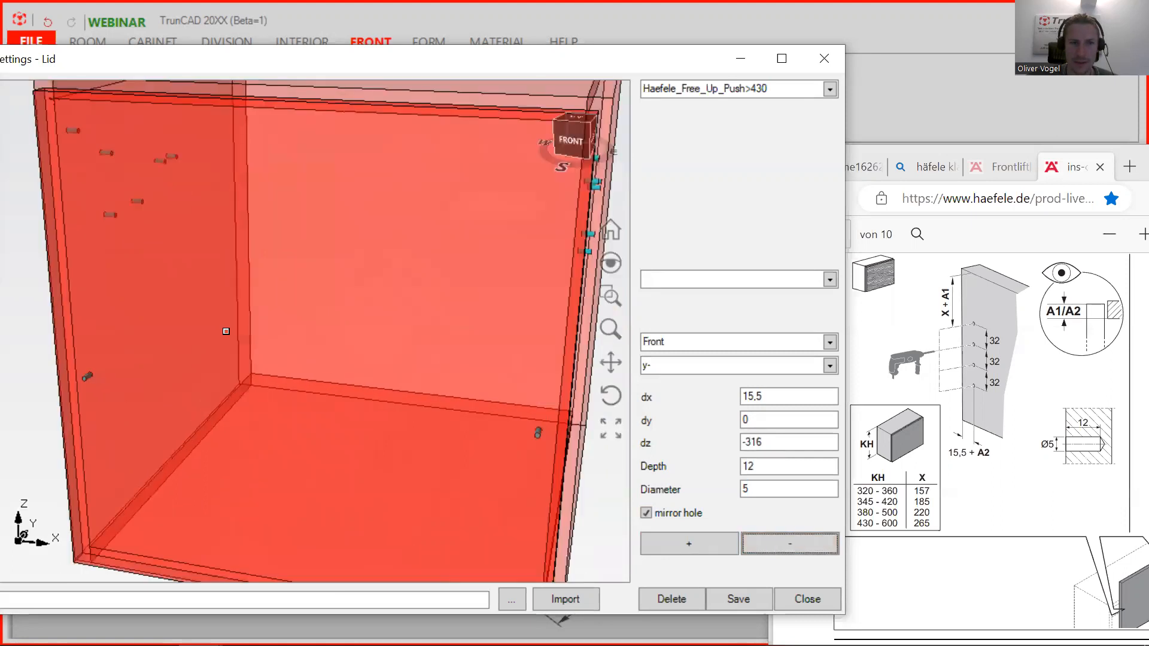
Use the remaining front hole's values to add mirrored front holes at dz -297 and dz -329.
{"action": "scroll", "coordinate": [89, 378], "scroll_direction": "up", "scroll_amount": 3}
{"action": "left_click", "coordinate": [89, 377]}
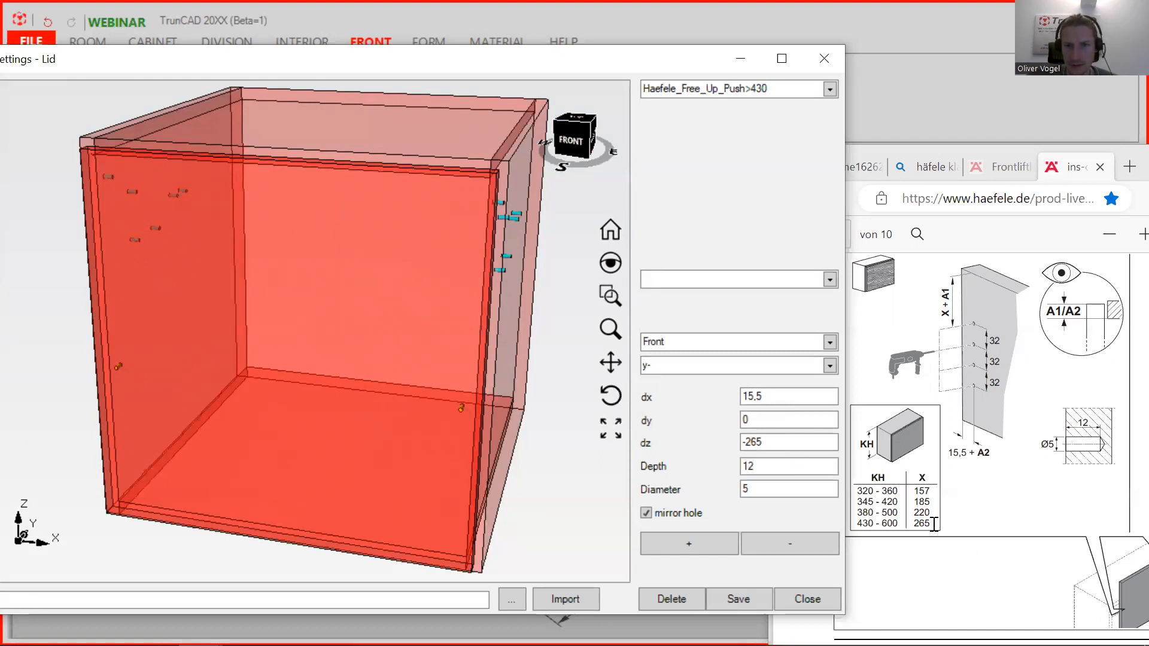
{"action": "left_click_drag", "start_coordinate": [769, 443], "coordinate": [756, 442]}
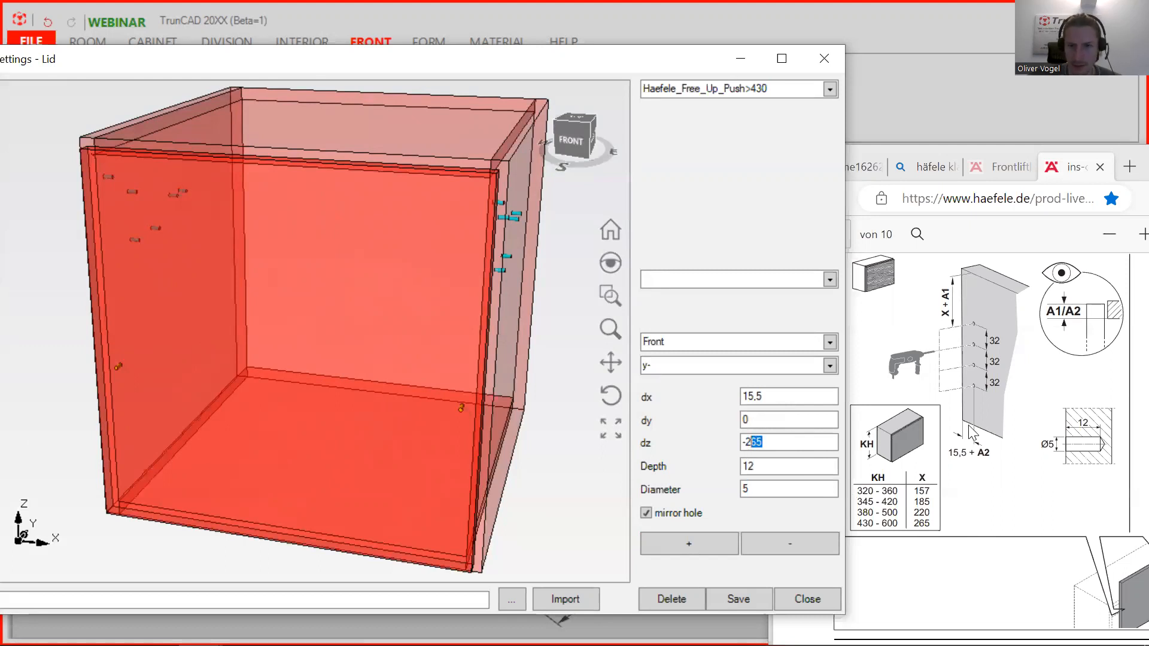
{"action": "type", "text": "97"}
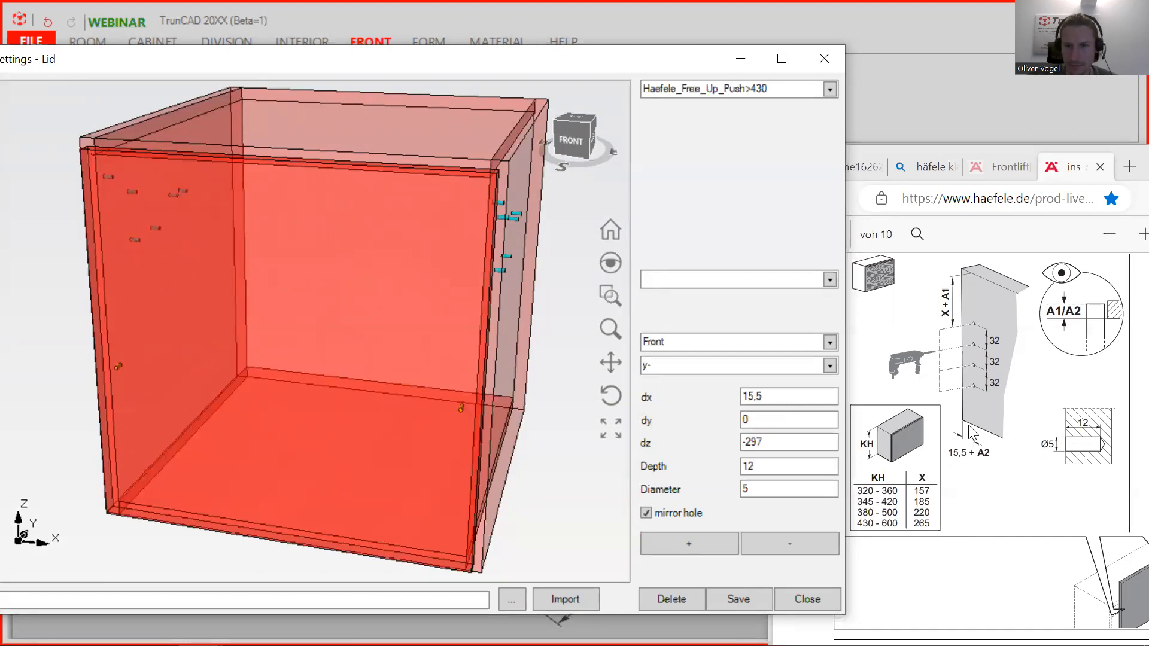
{"action": "left_click", "coordinate": [674, 546]}
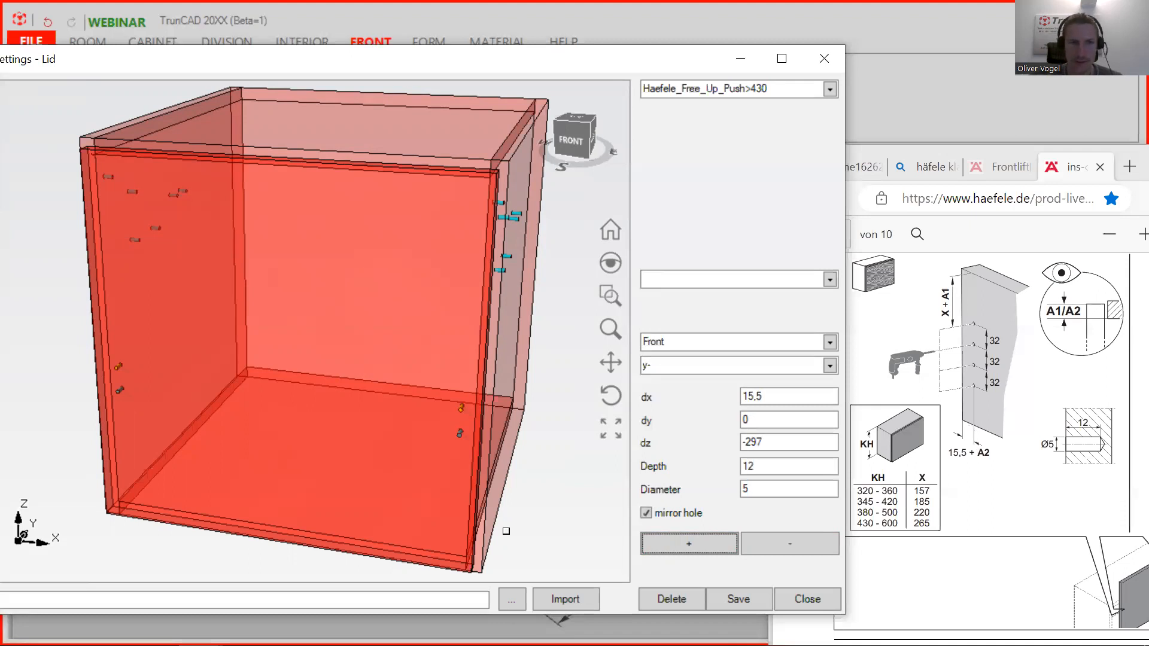
{"action": "left_click_drag", "start_coordinate": [761, 444], "coordinate": [745, 444]}
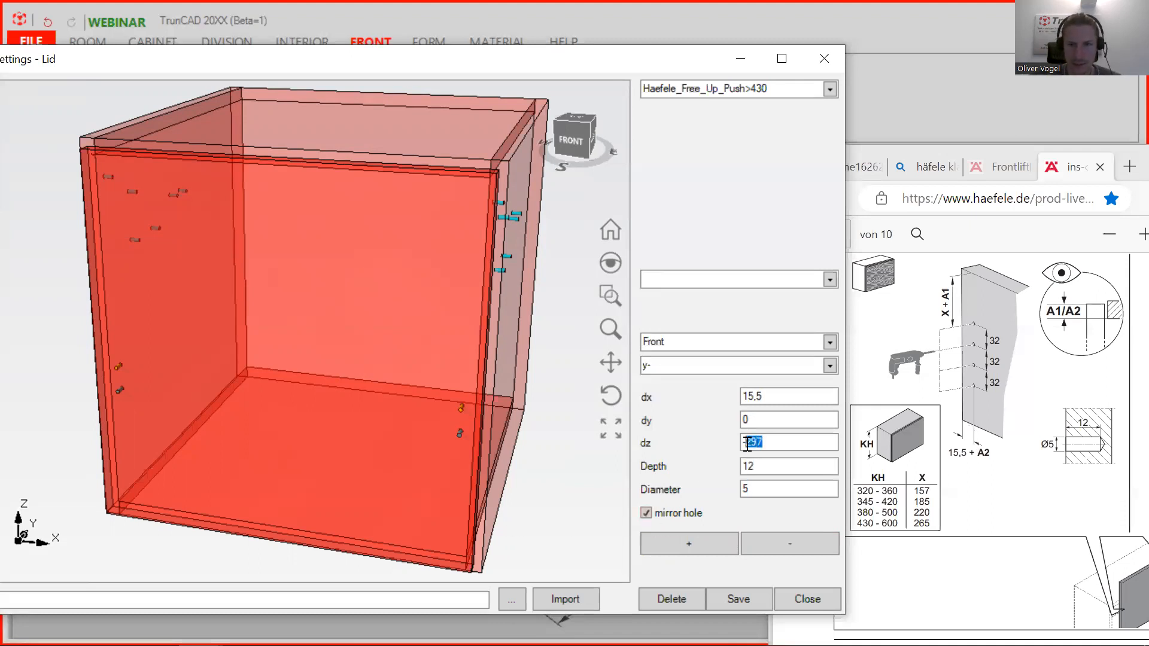
{"action": "type", "text": "329"}
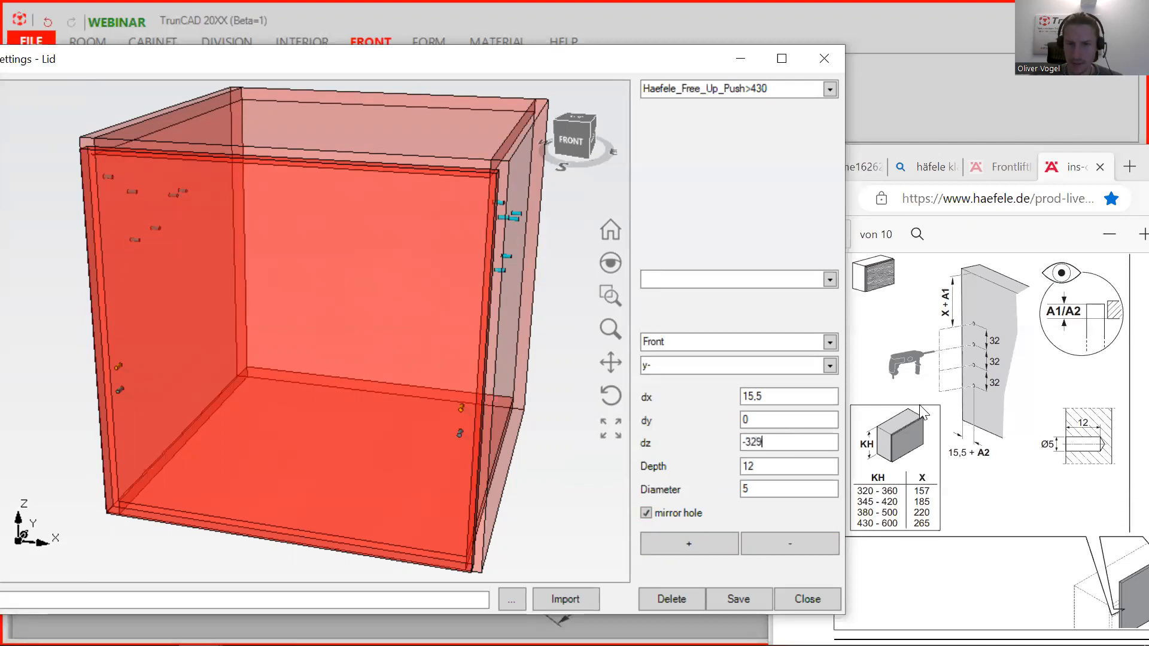
{"action": "left_click", "coordinate": [682, 537]}
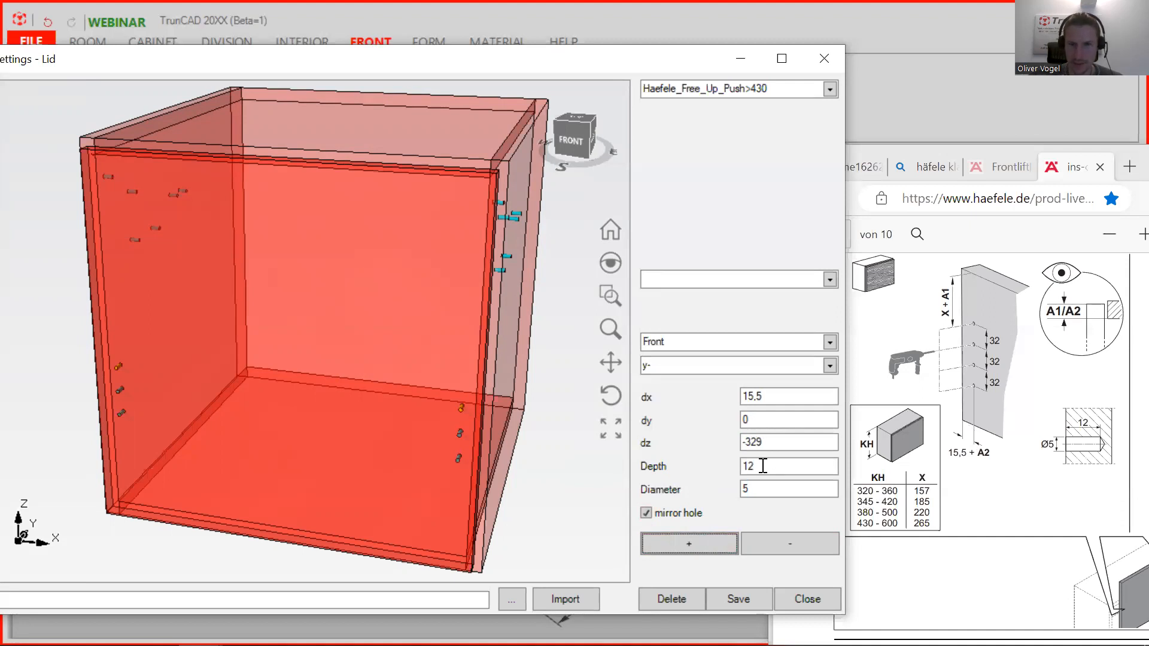
Add another mirrored front hole at dz -361, save the Haefele_Free_Up_Push>430 entry and close the lid settings.
{"action": "left_click_drag", "start_coordinate": [764, 442], "coordinate": [752, 443]}
{"action": "type", "text": "61"}
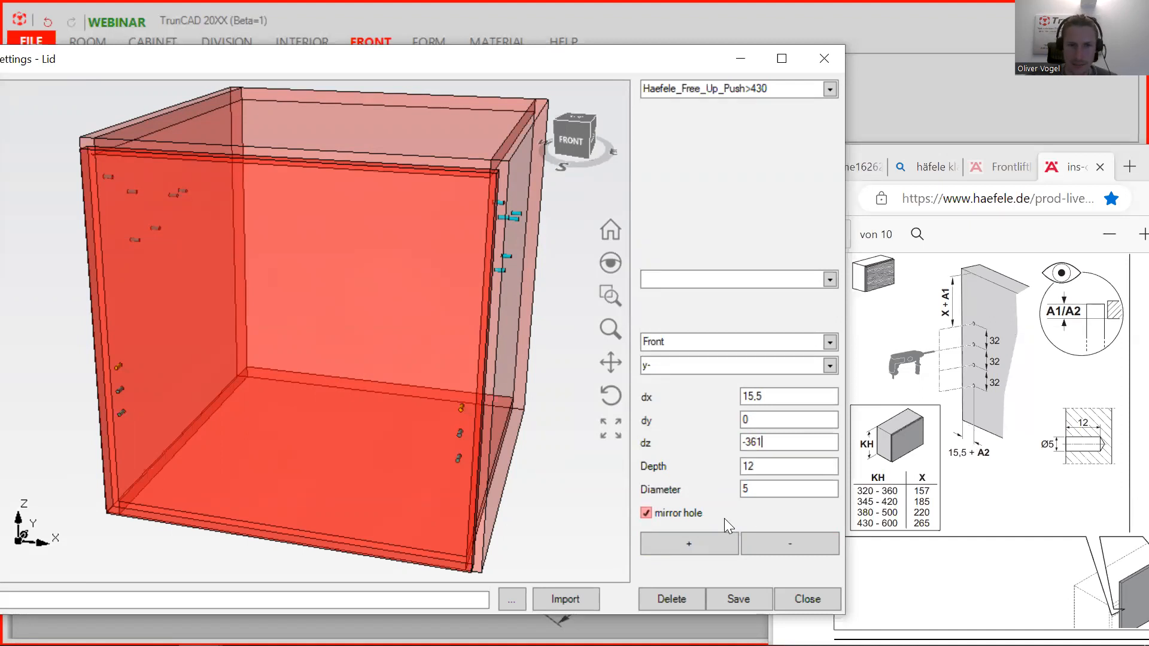
{"action": "left_click", "coordinate": [704, 538]}
{"action": "left_click", "coordinate": [740, 599]}
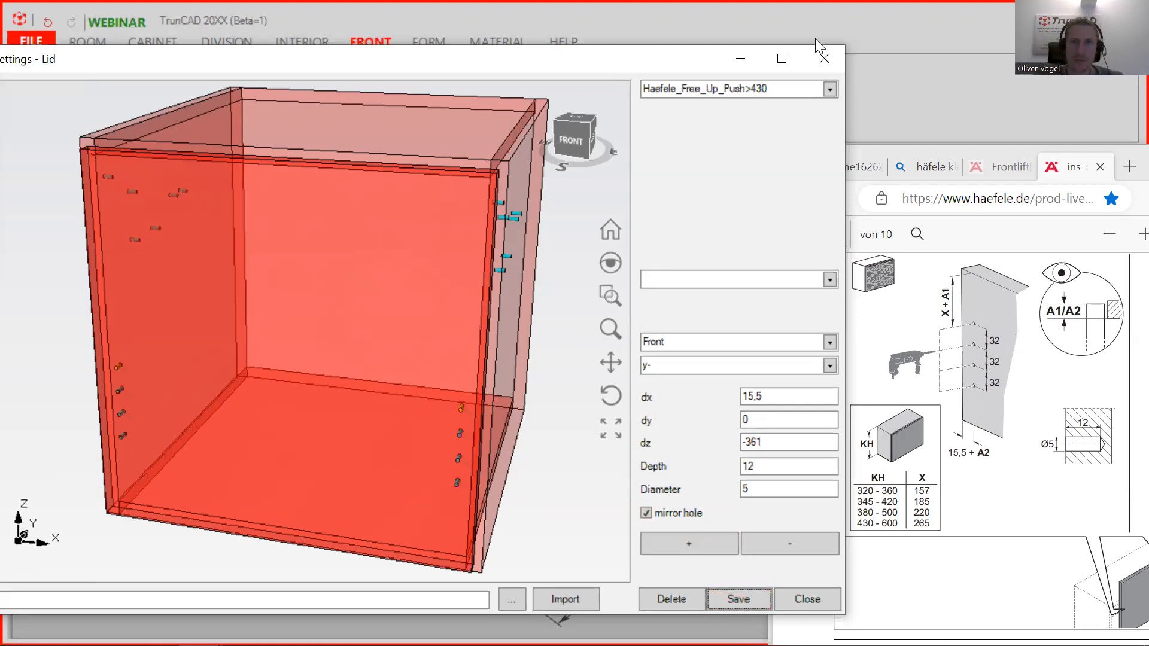
{"action": "left_click", "coordinate": [826, 59]}
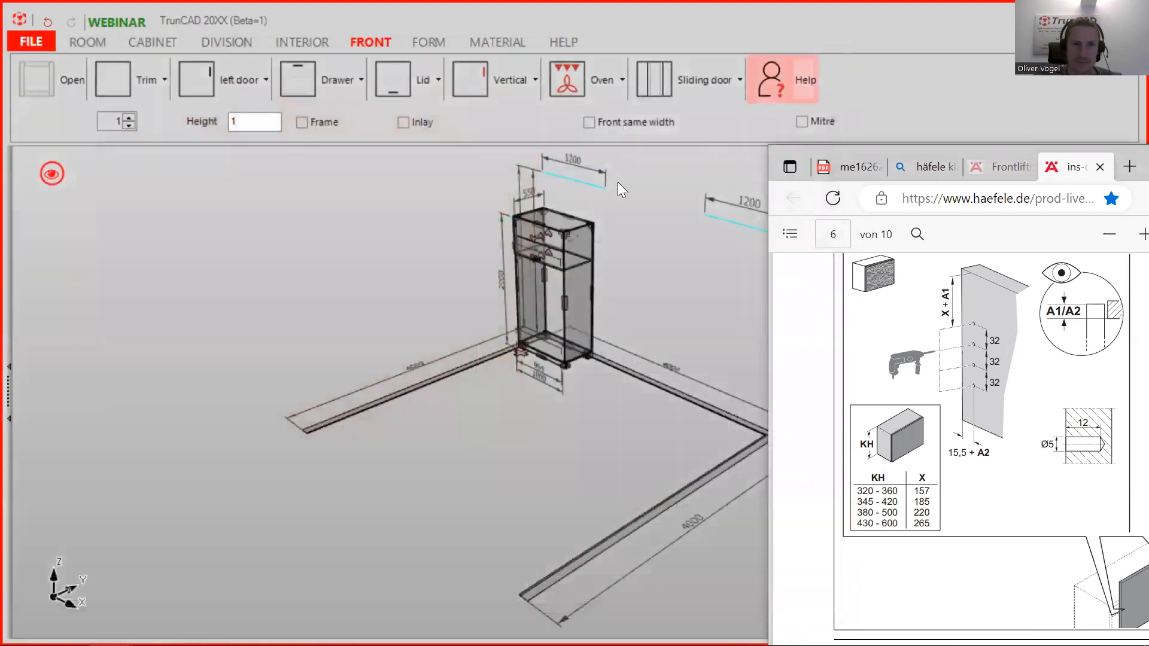
Delete both existing fronts from the upper compartment of the cabinet.
{"action": "scroll", "coordinate": [536, 249], "scroll_direction": "up", "scroll_amount": 5}
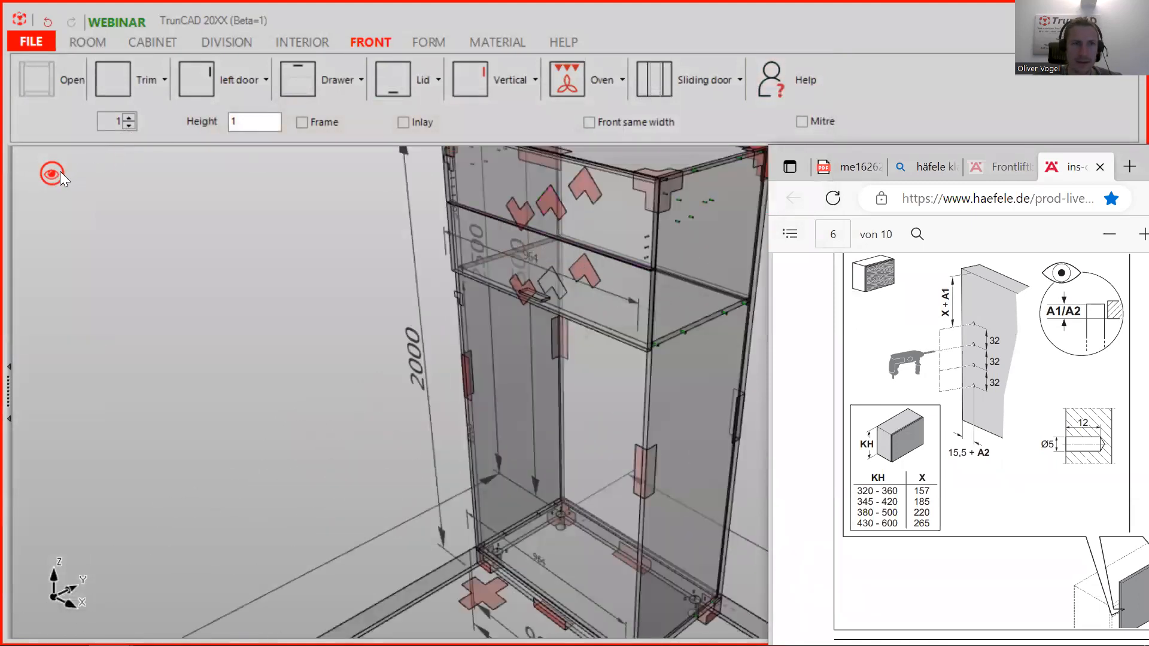
{"action": "scroll", "coordinate": [556, 260], "scroll_direction": "down", "scroll_amount": 5}
{"action": "mouse_move", "coordinate": [558, 260]}
{"action": "middle_mouse_down"}
{"action": "mouse_move", "coordinate": [605, 249]}
{"action": "mouse_move", "coordinate": [557, 229]}
{"action": "middle_mouse_up"}
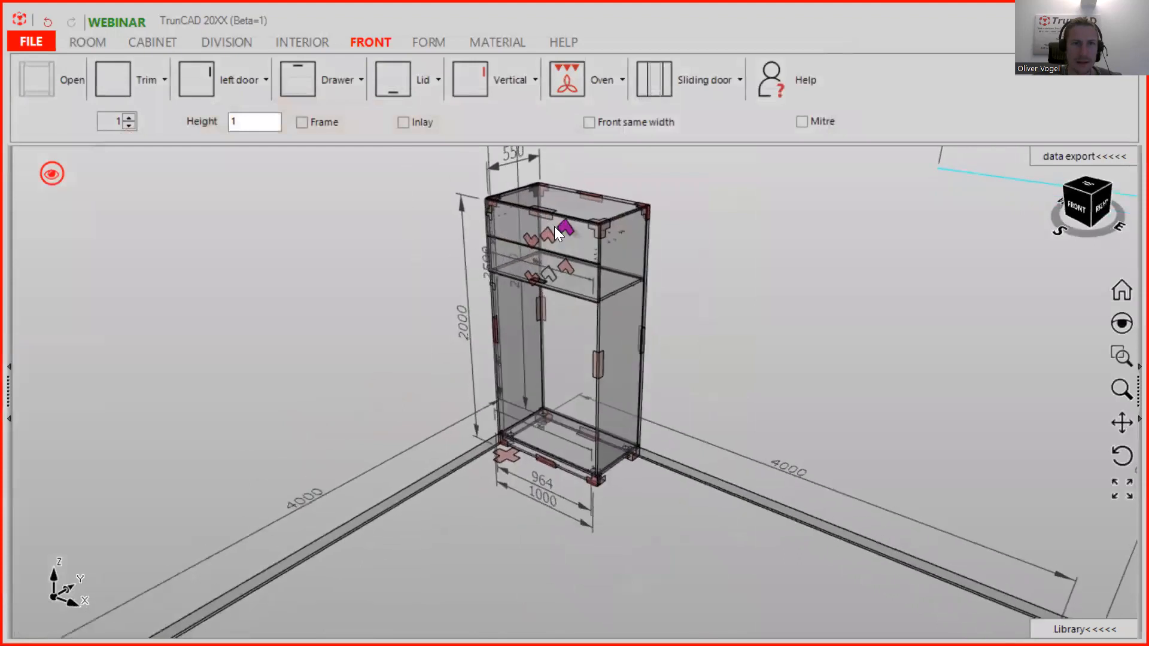
{"action": "right_click", "coordinate": [565, 232]}
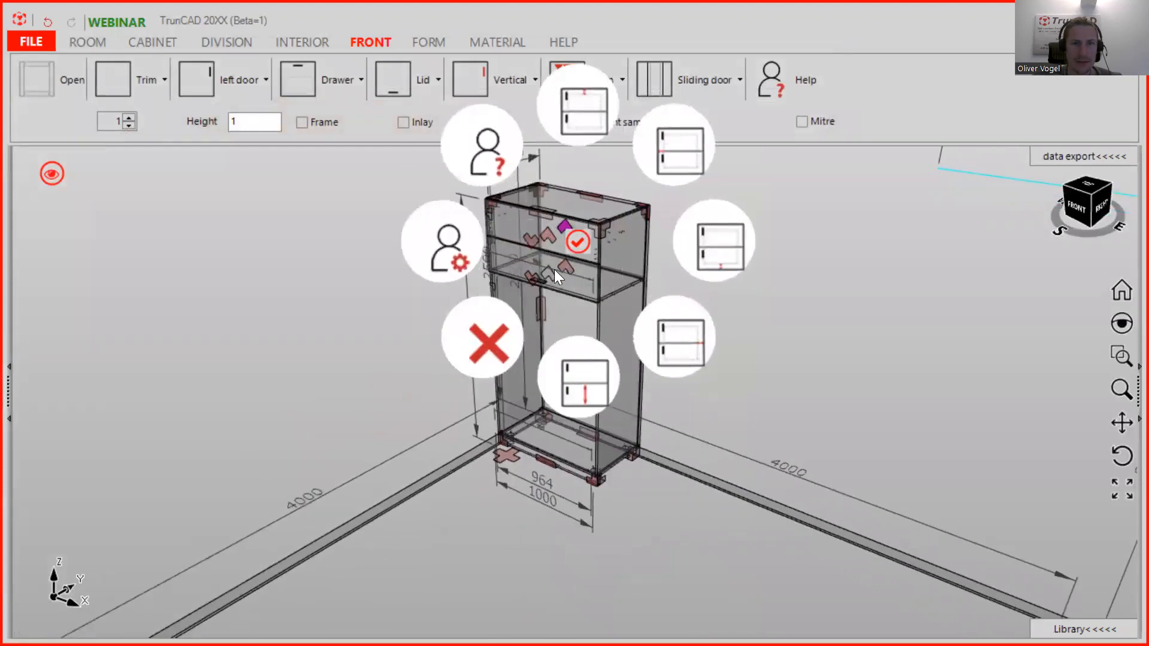
{"action": "scroll", "coordinate": [550, 263], "scroll_direction": "up", "scroll_amount": 3}
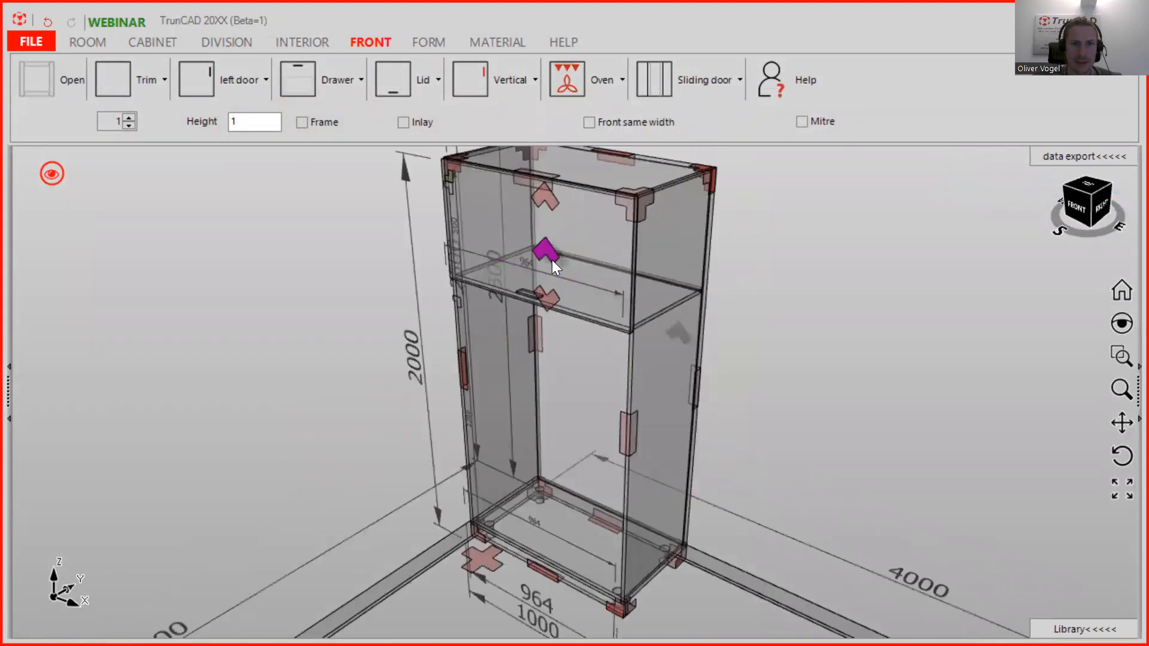
{"action": "right_click", "coordinate": [544, 249]}
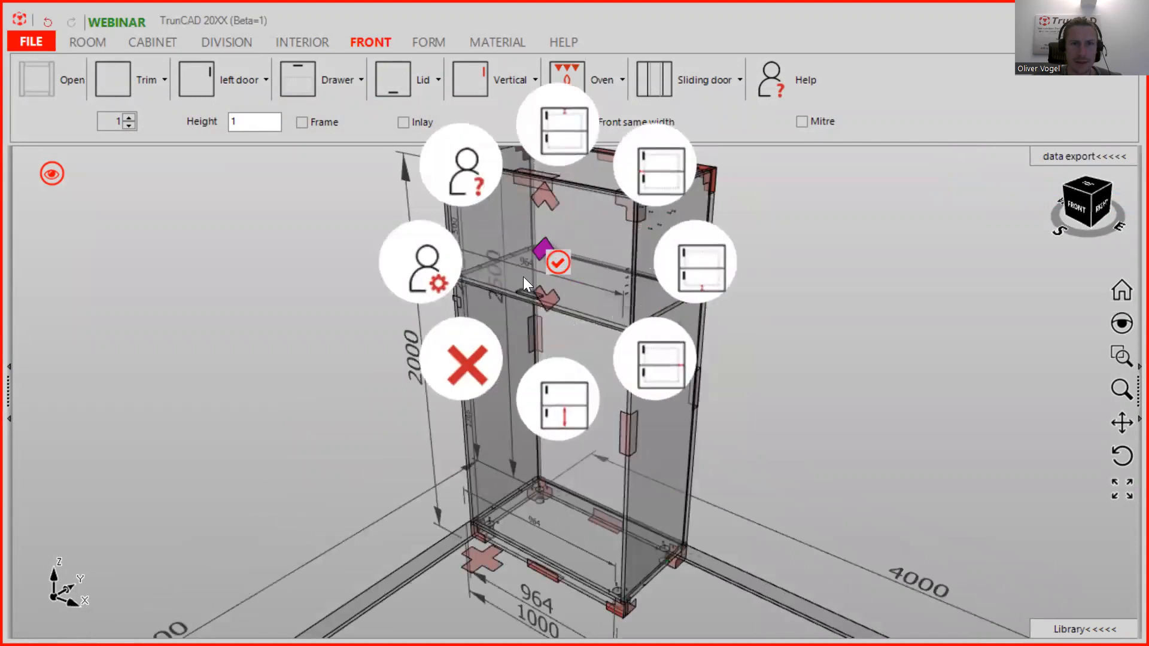
{"action": "left_click", "coordinate": [467, 361]}
{"action": "middle_click_drag", "start_coordinate": [560, 221], "coordinate": [575, 221]}
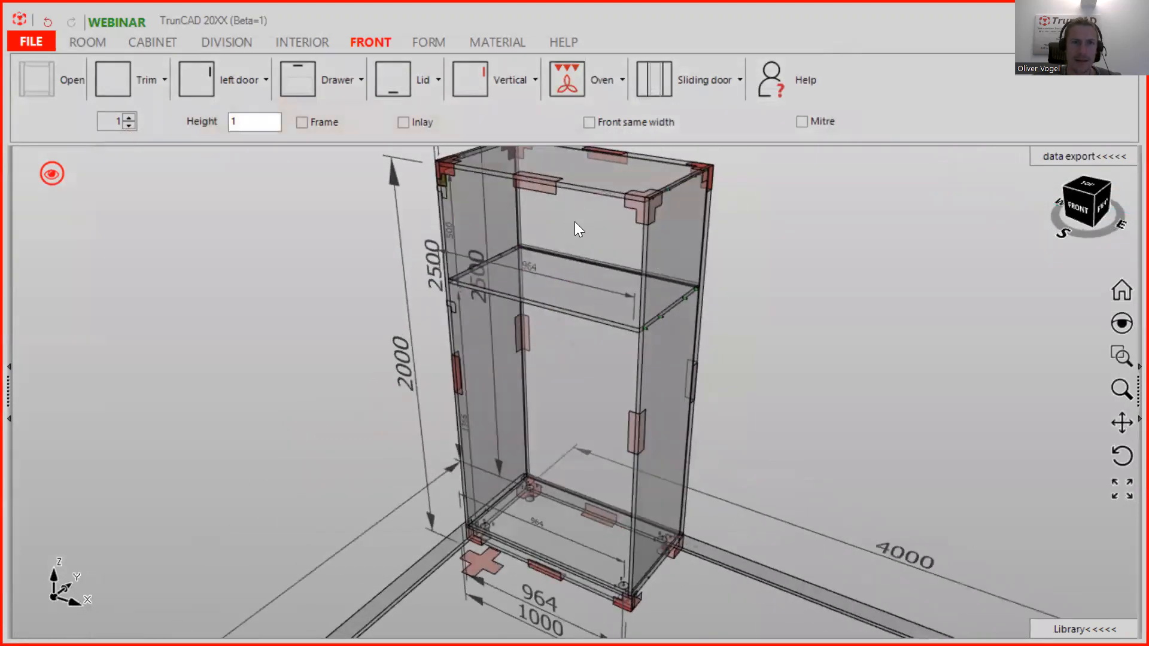
Switch the cabinet display from transparent to solid surfaces.
{"action": "left_click", "coordinate": [53, 175]}
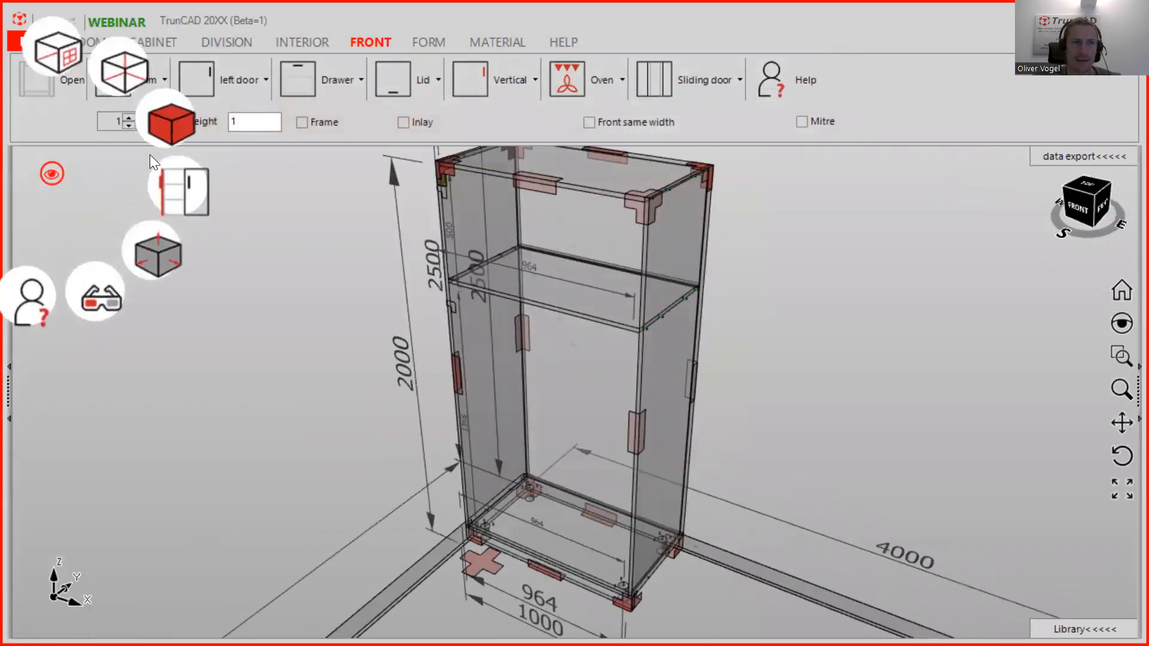
{"action": "left_click", "coordinate": [166, 126]}
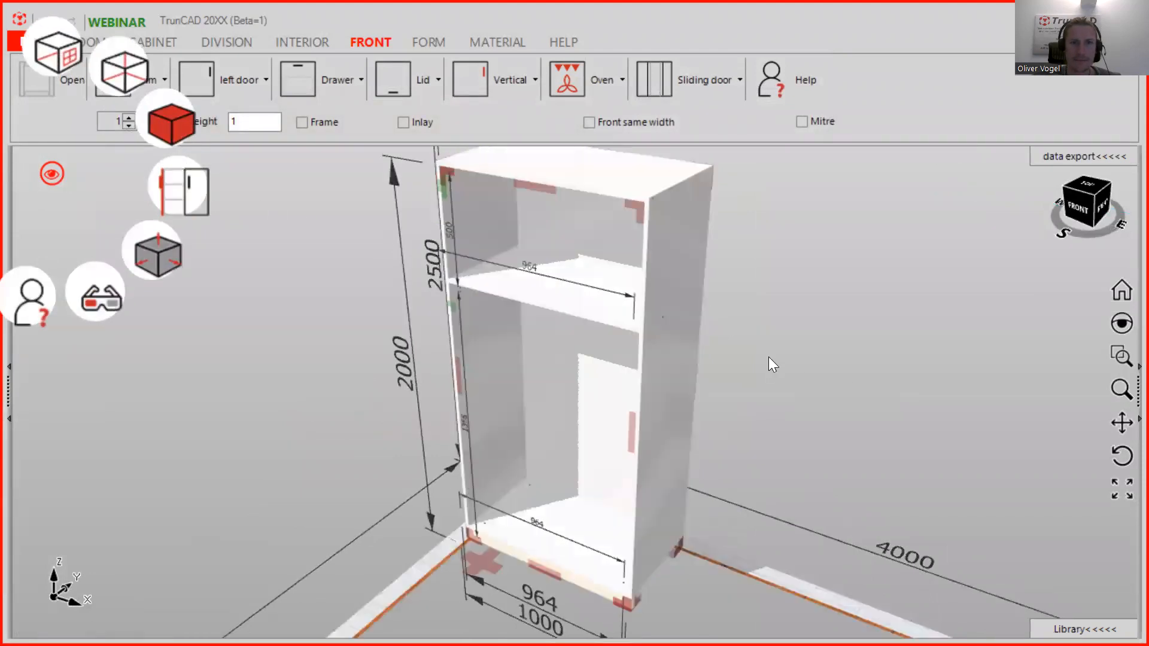
{"action": "left_click", "coordinate": [164, 126]}
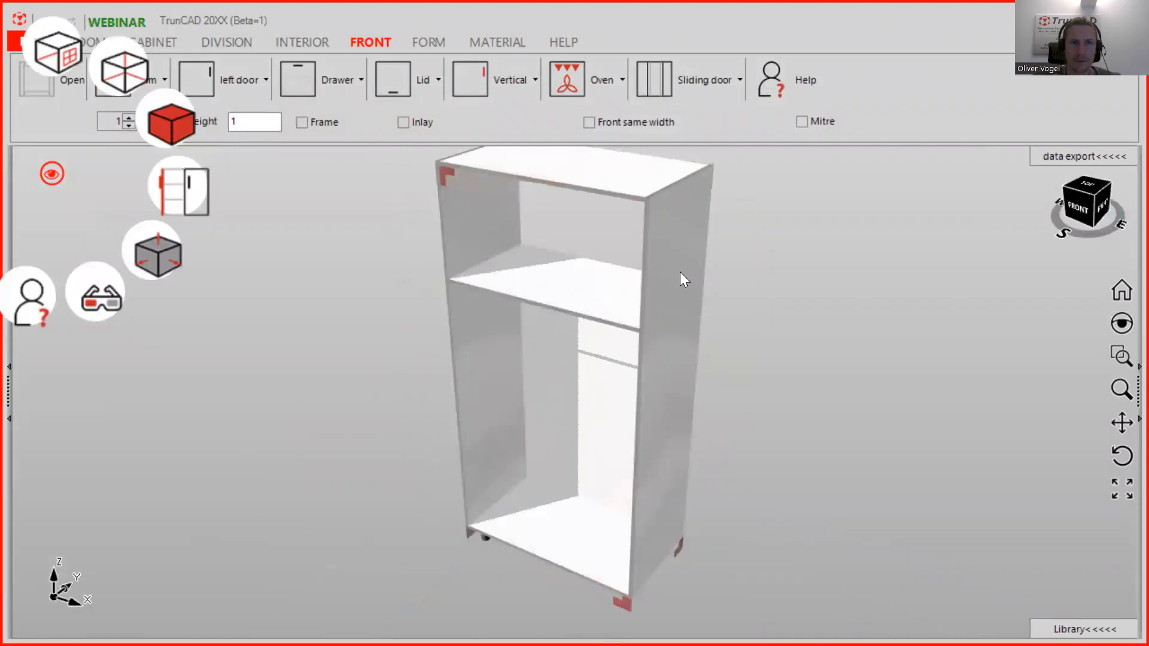
{"action": "scroll", "coordinate": [727, 278], "scroll_direction": "down", "scroll_amount": 3}
{"action": "middle_click_drag", "start_coordinate": [727, 277], "coordinate": [623, 330]}
{"action": "scroll", "coordinate": [747, 295], "scroll_direction": "down", "scroll_amount": 3}
{"action": "scroll", "coordinate": [606, 330], "scroll_direction": "up", "scroll_amount": 5}
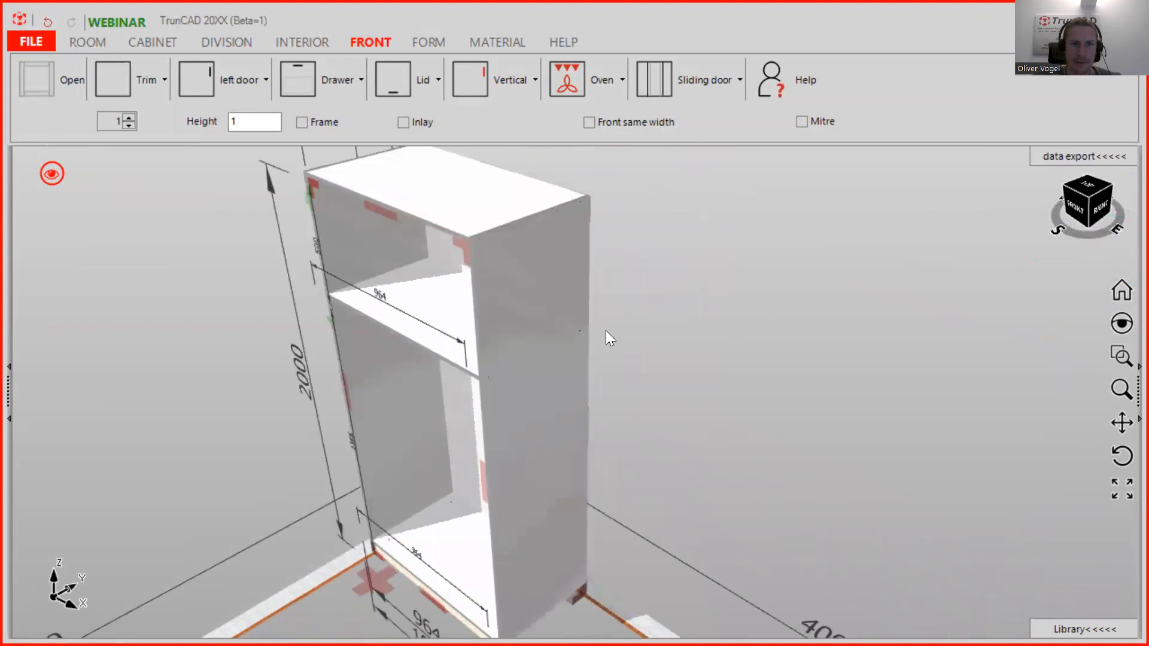
Duplicate the cabinet at its upper front corner so the copy stands directly beside it on the right.
{"action": "mouse_move", "coordinate": [488, 243]}
{"action": "middle_mouse_down"}
{"action": "mouse_move", "coordinate": [577, 231]}
{"action": "mouse_move", "coordinate": [524, 260]}
{"action": "mouse_move", "coordinate": [491, 252]}
{"action": "mouse_move", "coordinate": [500, 243]}
{"action": "middle_mouse_up"}
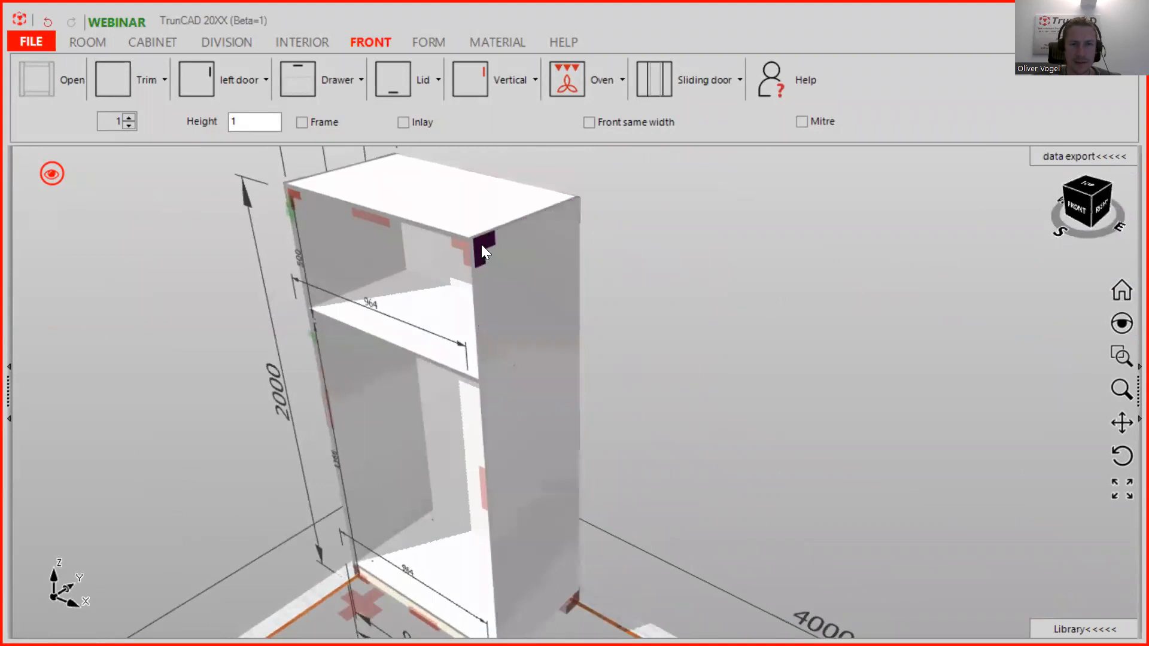
{"action": "right_click", "coordinate": [482, 244]}
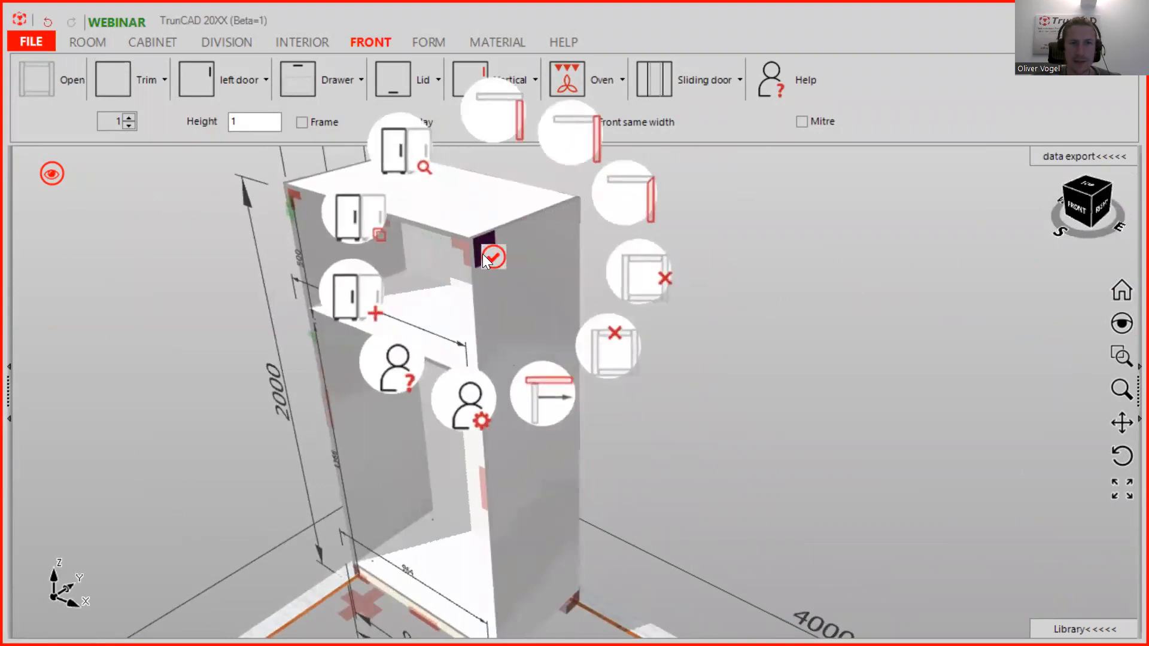
{"action": "left_click", "coordinate": [362, 211]}
{"action": "middle_click_drag", "start_coordinate": [706, 304], "coordinate": [811, 247]}
{"action": "scroll", "coordinate": [728, 297], "scroll_direction": "down", "scroll_amount": 3}
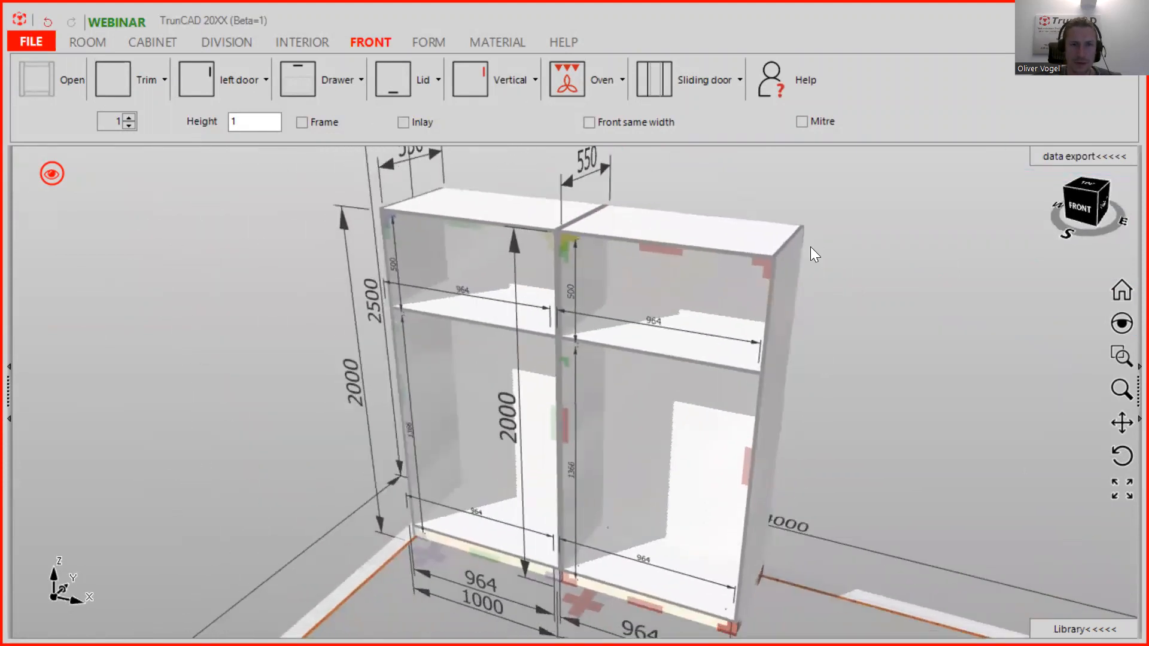
Choose Haefele_Free_Up_Push>320 as the hardware for lid fronts.
{"action": "left_click", "coordinate": [427, 84]}
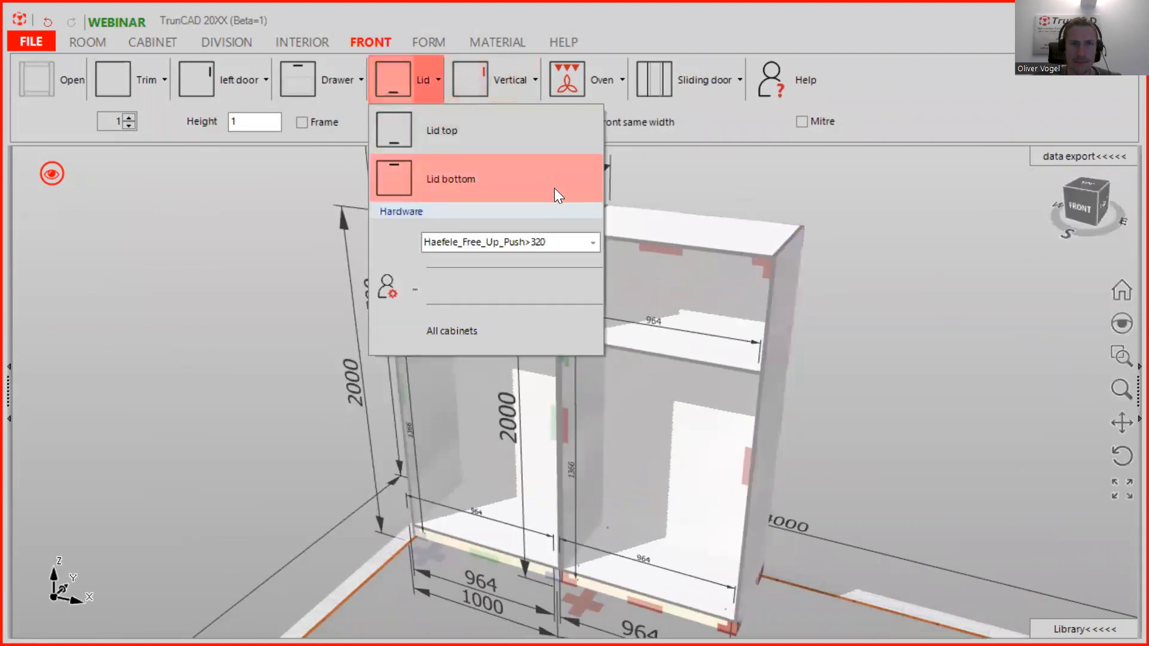
{"action": "left_click", "coordinate": [594, 242]}
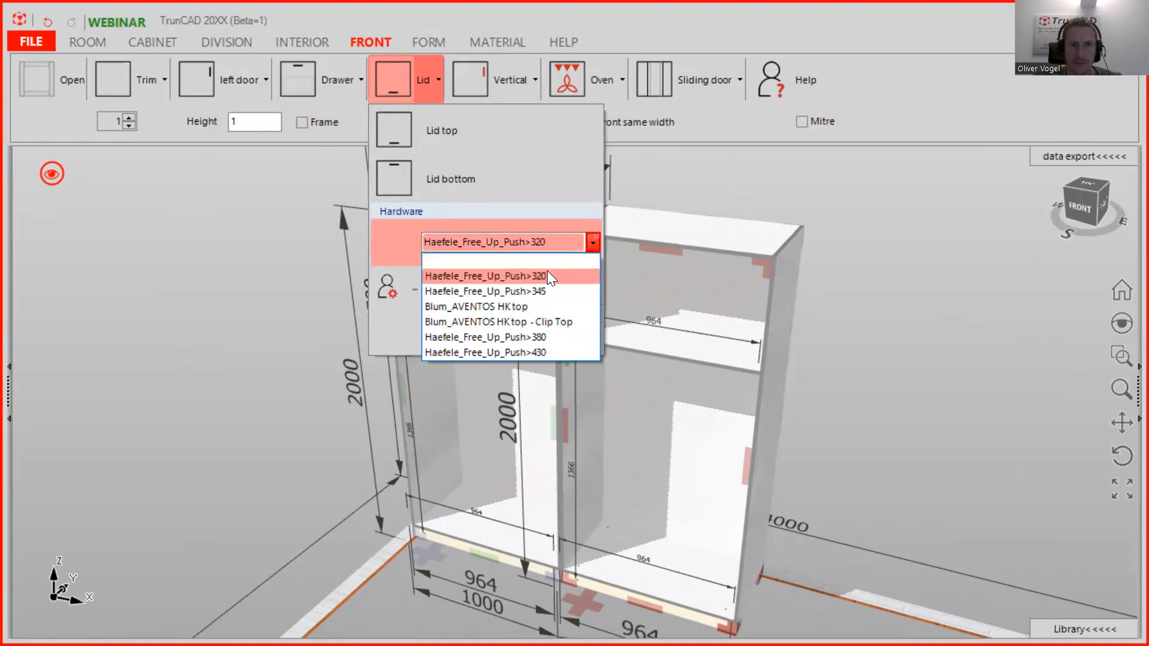
{"action": "left_click", "coordinate": [496, 276]}
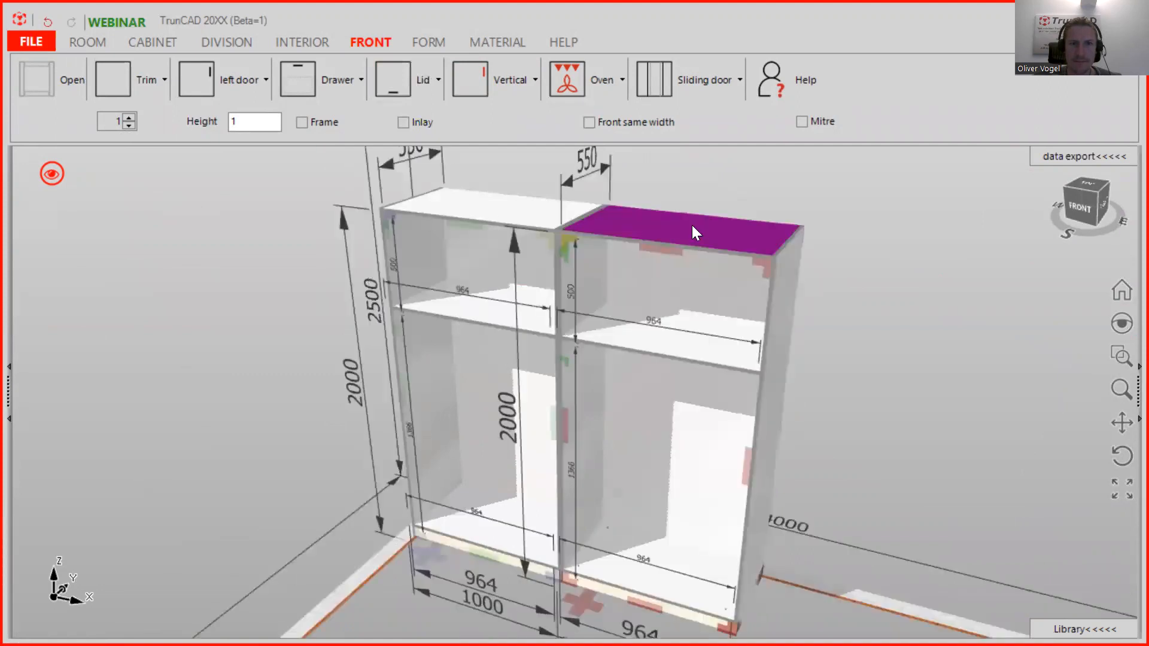
Place a lid front on the upper compartment of both cabinets.
{"action": "left_click", "coordinate": [422, 82]}
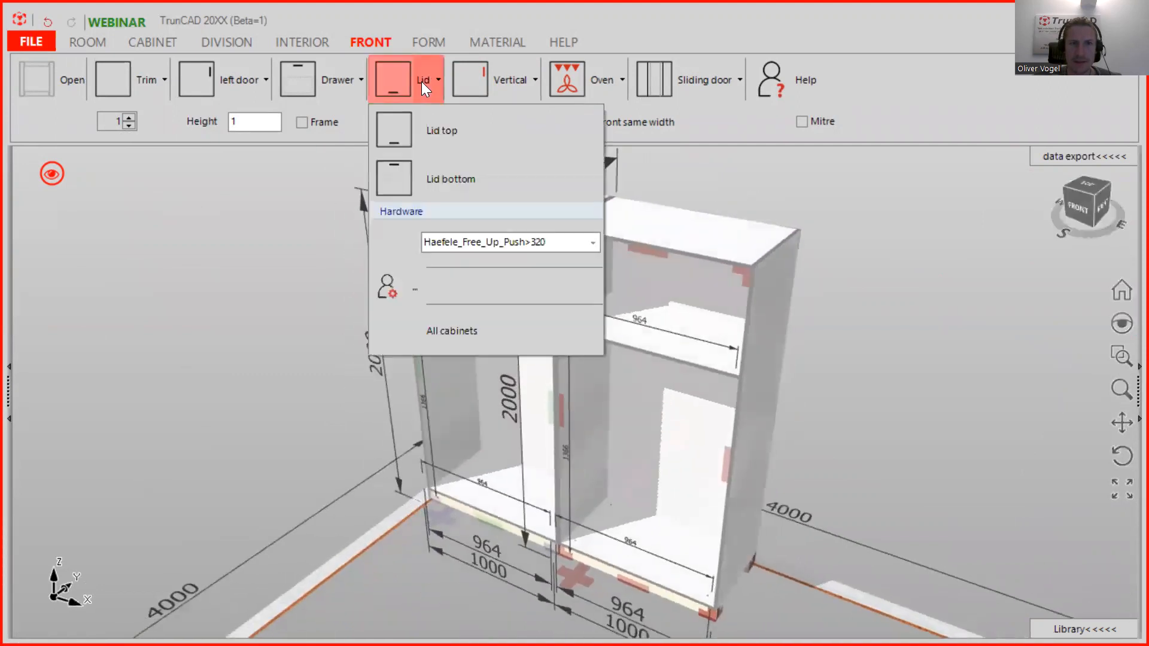
{"action": "left_click", "coordinate": [403, 68]}
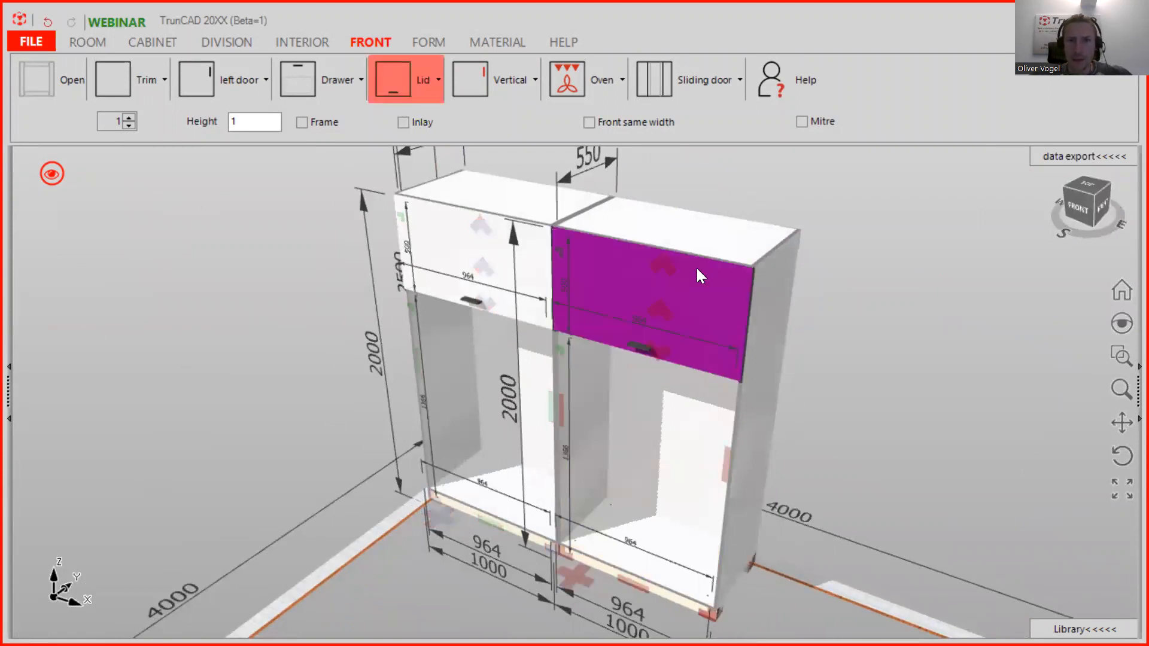
Measure the height of the right cabinet's lid between its upper and lower outer corners.
{"action": "scroll", "coordinate": [698, 272], "scroll_direction": "up", "scroll_amount": 5}
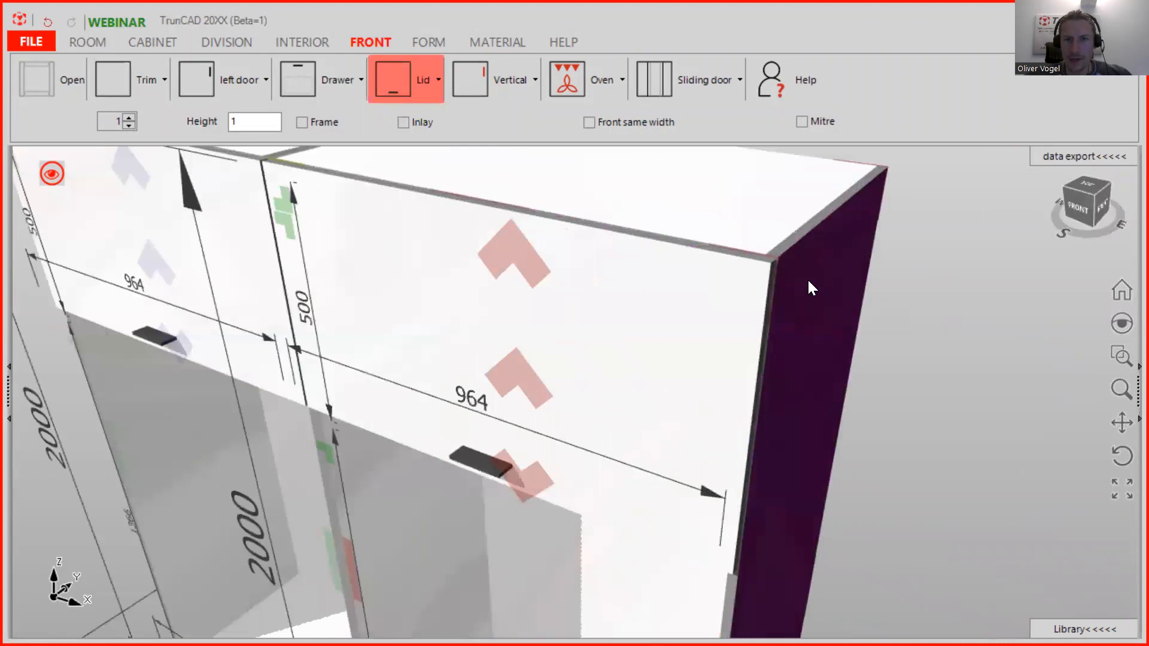
{"action": "middle_click_drag", "start_coordinate": [791, 269], "coordinate": [781, 258]}
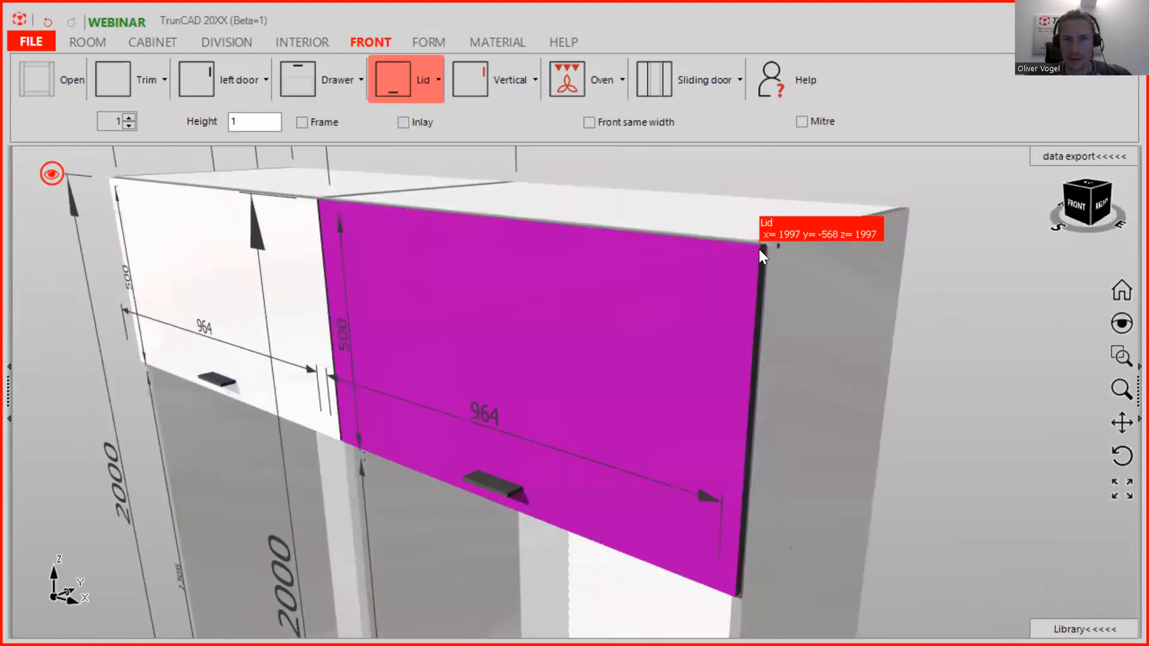
{"action": "left_click", "coordinate": [759, 247]}
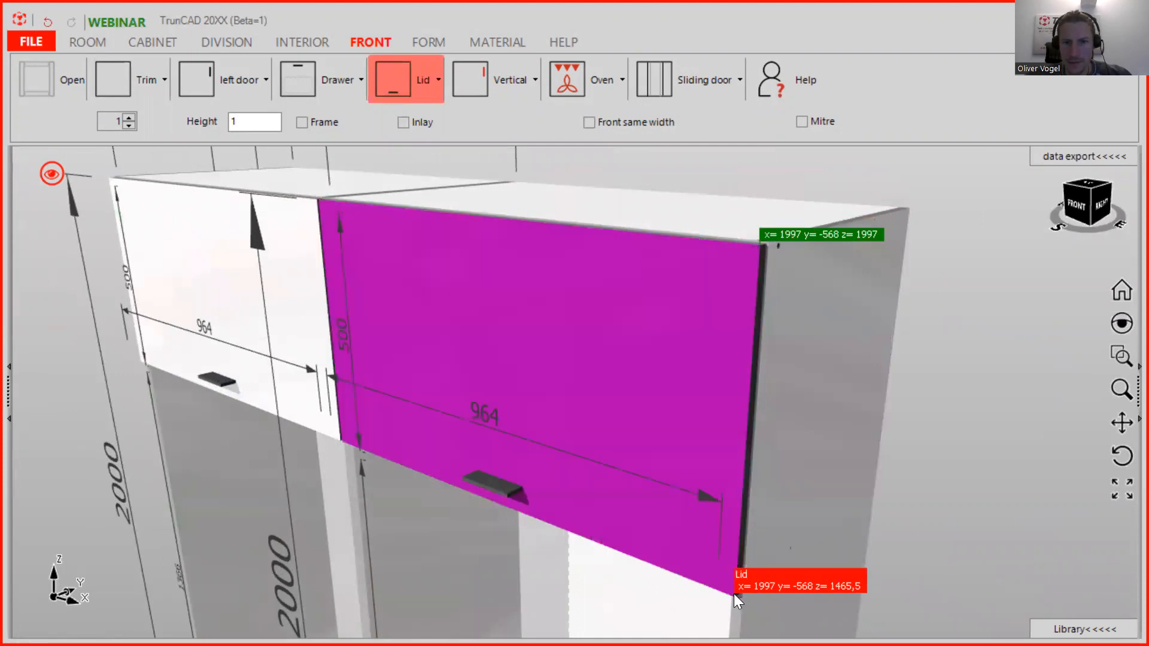
{"action": "left_click", "coordinate": [733, 593]}
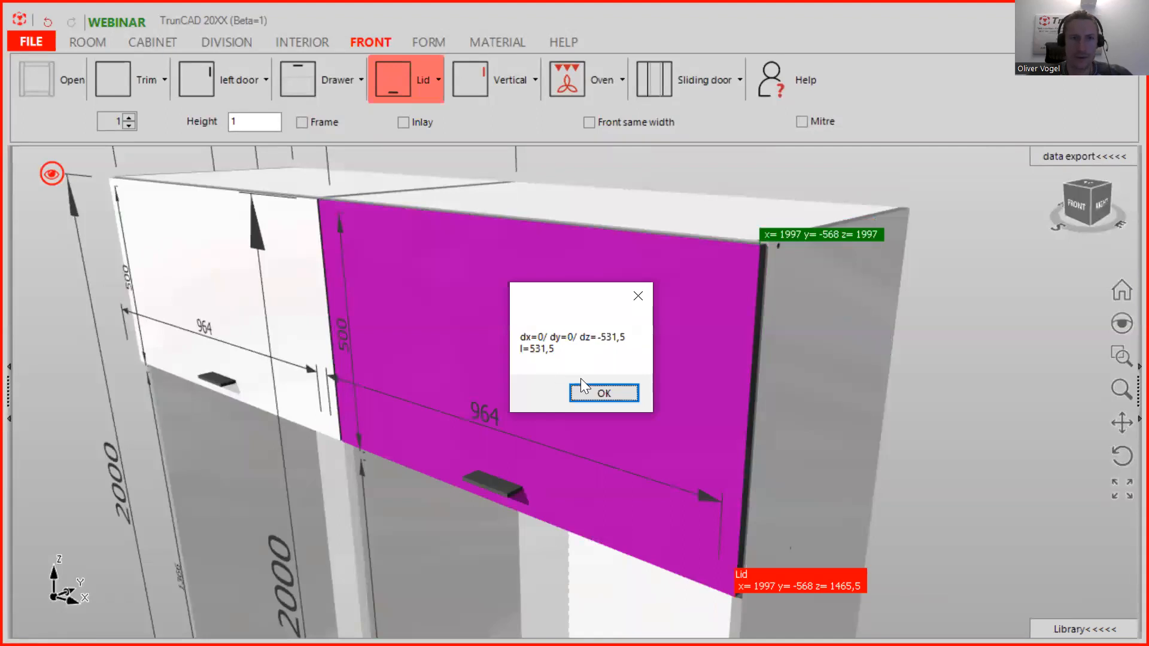
{"action": "left_click", "coordinate": [603, 393]}
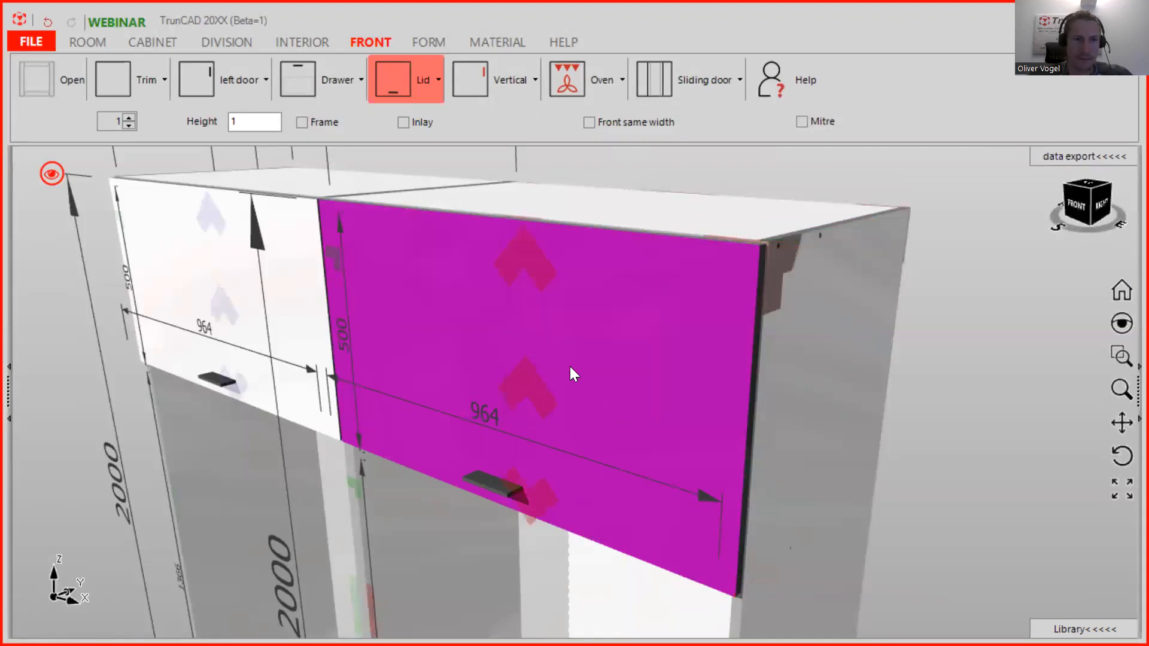
Switch the cabinet display from solid surfaces to transparent so the drill holes inside both cabinets can be seen.
{"action": "scroll", "coordinate": [499, 360], "scroll_direction": "down", "scroll_amount": 4}
{"action": "mouse_move", "coordinate": [499, 360]}
{"action": "middle_mouse_down"}
{"action": "mouse_move", "coordinate": [485, 360]}
{"action": "mouse_move", "coordinate": [524, 357]}
{"action": "mouse_move", "coordinate": [487, 360]}
{"action": "middle_mouse_up"}
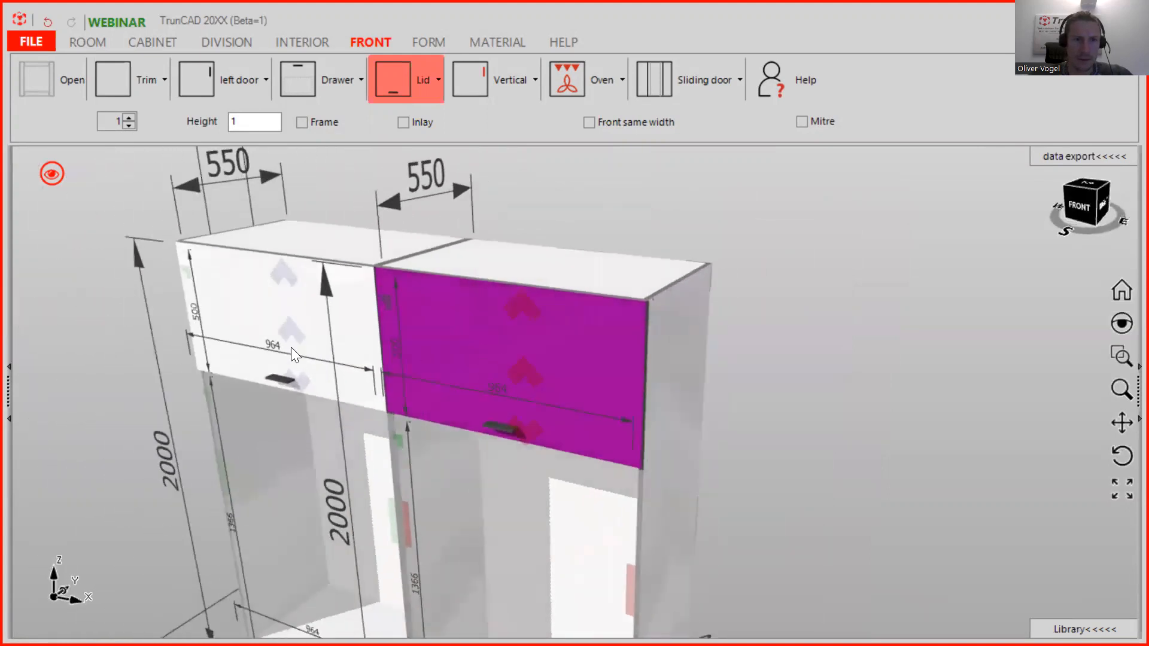
{"action": "scroll", "coordinate": [230, 292], "scroll_direction": "up", "scroll_amount": 4}
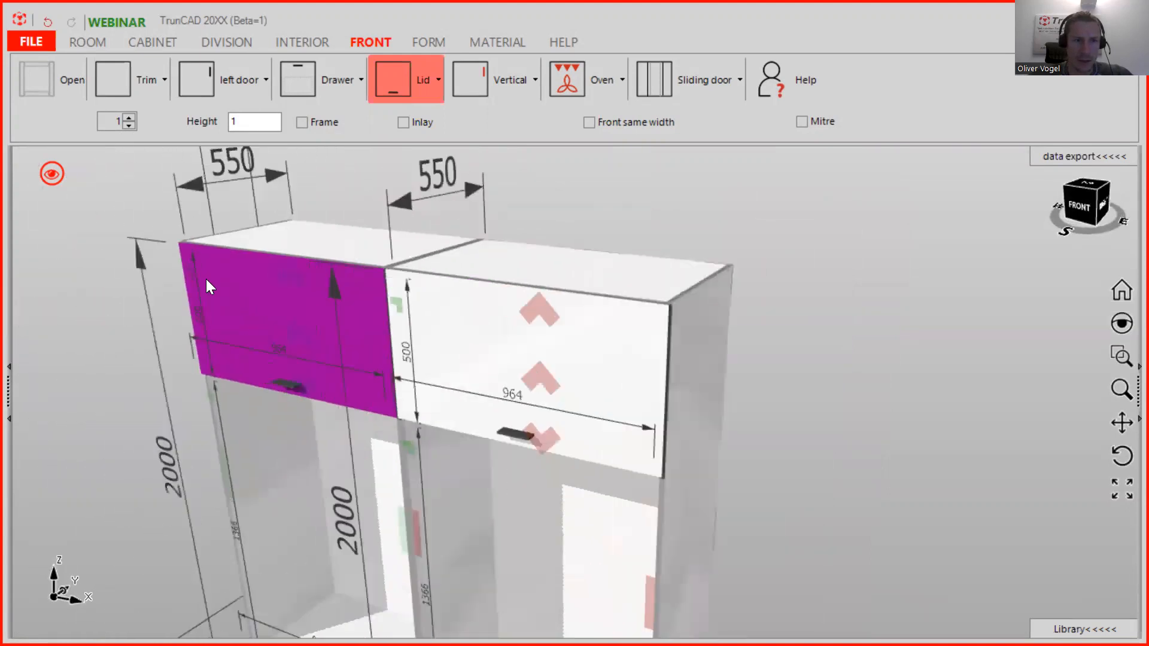
{"action": "middle_click_drag", "start_coordinate": [522, 300], "coordinate": [492, 304]}
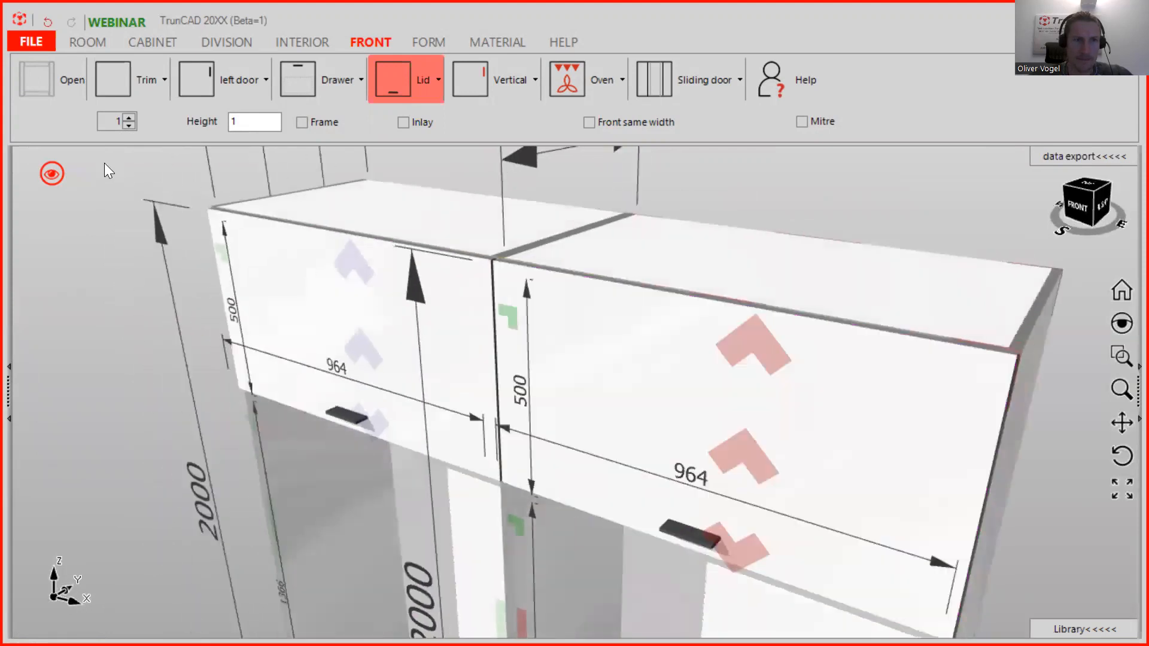
{"action": "left_click", "coordinate": [54, 177]}
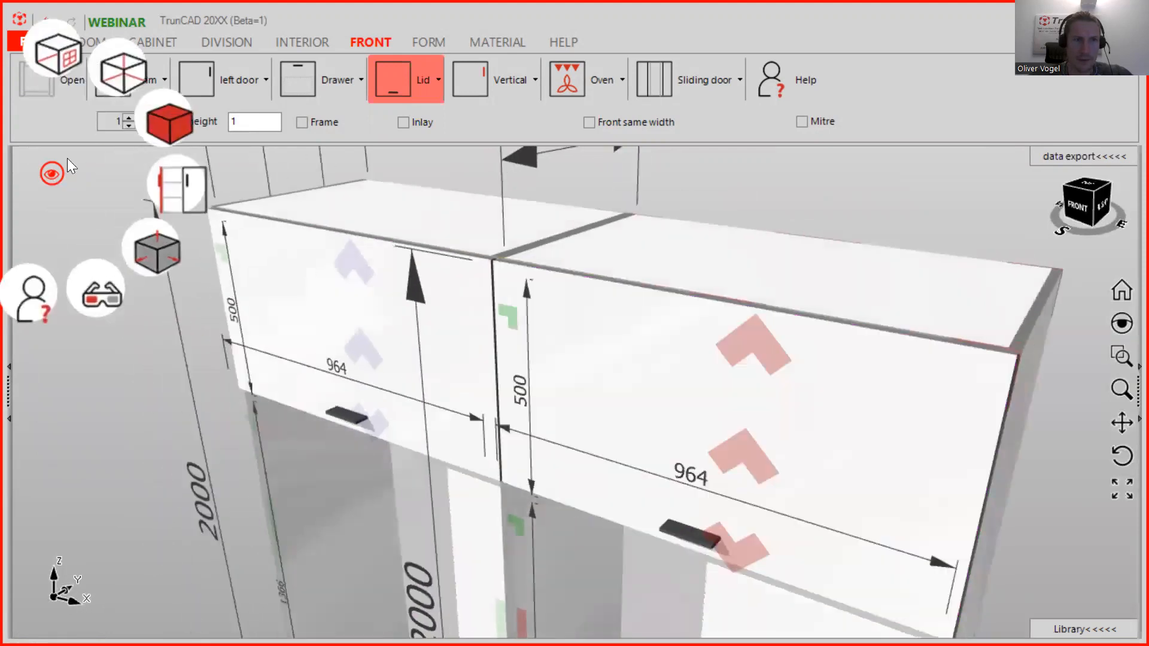
{"action": "left_click", "coordinate": [167, 121]}
{"action": "left_click", "coordinate": [168, 122]}
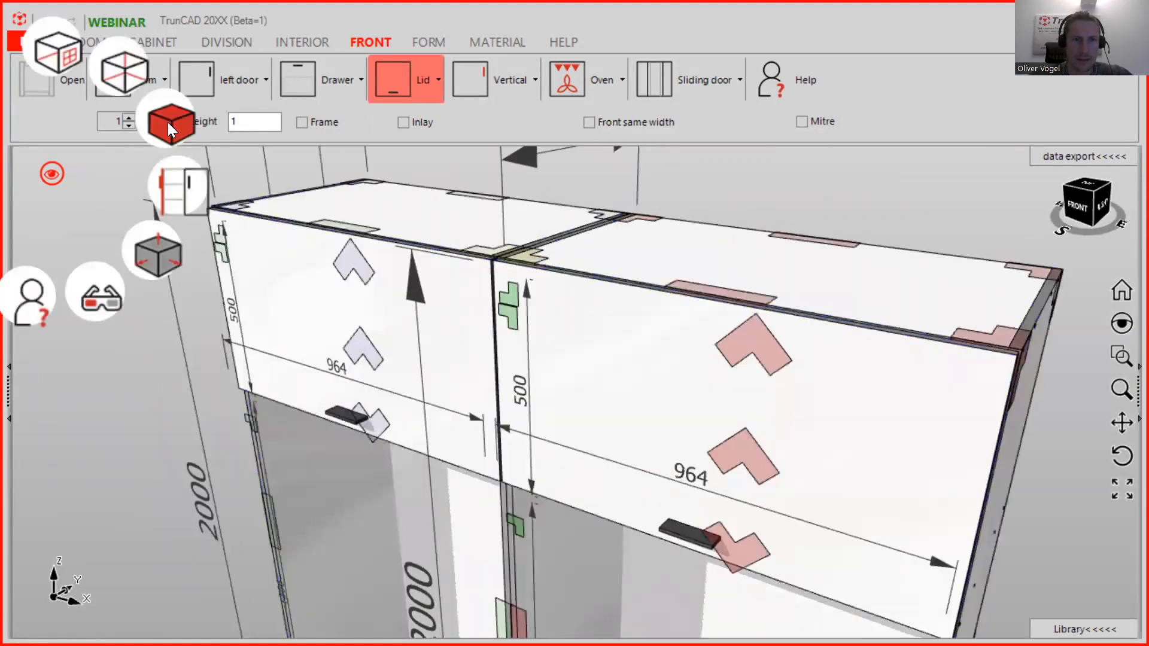
{"action": "left_click", "coordinate": [167, 123]}
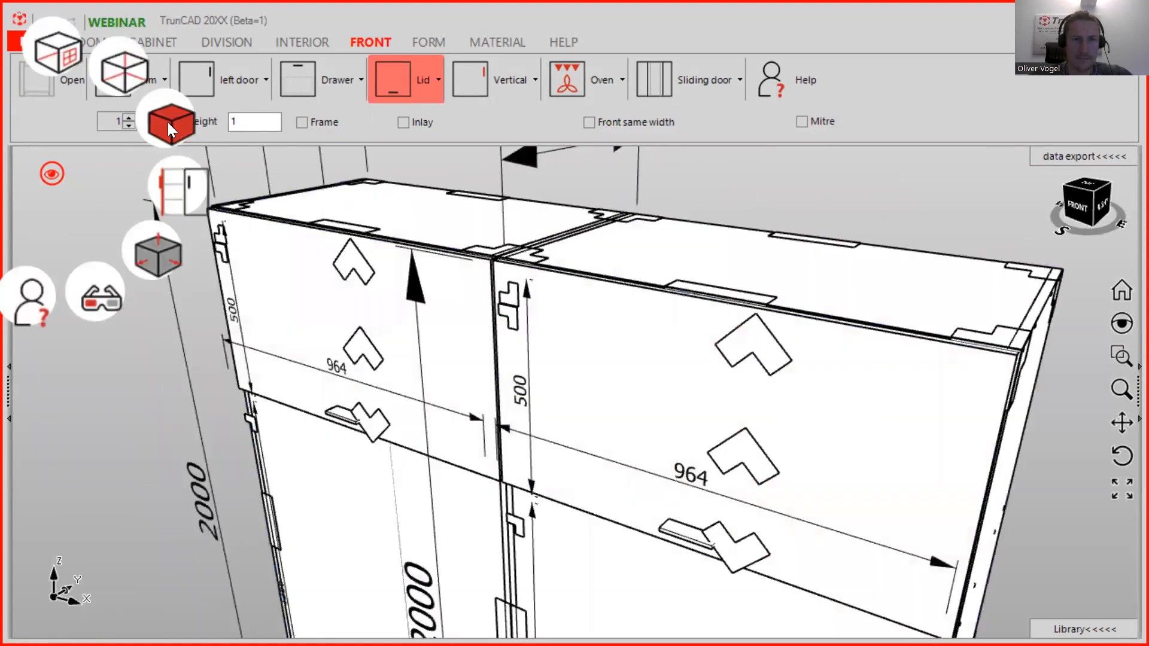
{"action": "left_click", "coordinate": [168, 122]}
{"action": "left_click", "coordinate": [167, 122]}
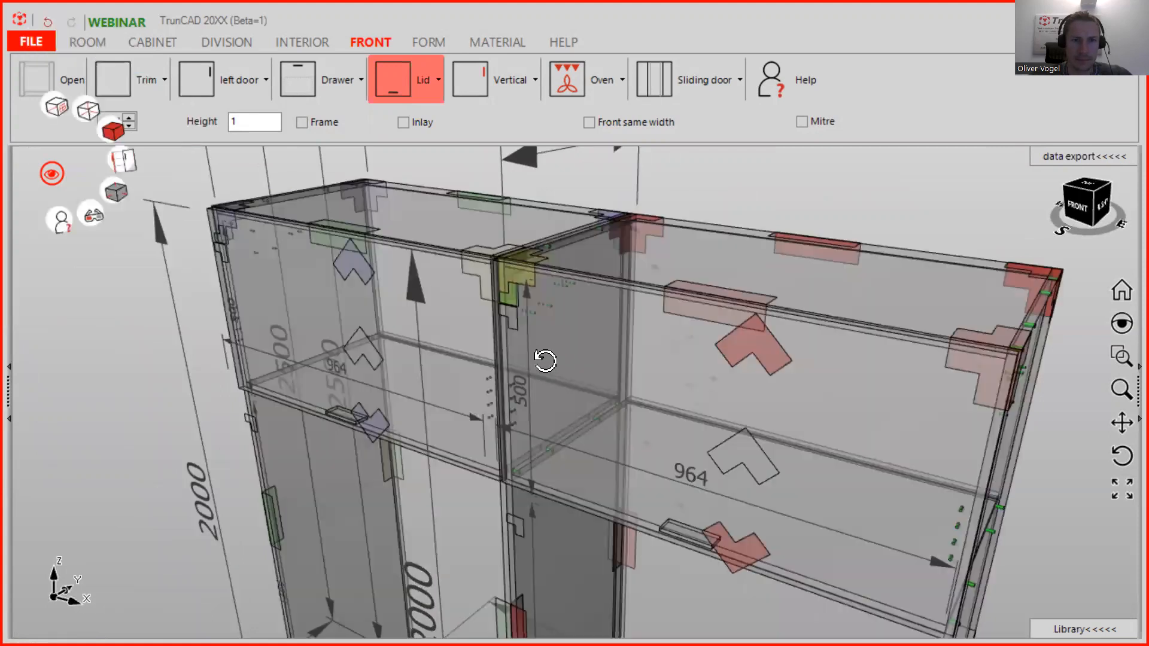
Check which hardware the lid holes in the right cabinet's inner side panel belong to and compare it with the chosen lid hardware.
{"action": "middle_click_drag", "start_coordinate": [543, 359], "coordinate": [508, 396]}
{"action": "scroll", "coordinate": [484, 410], "scroll_direction": "up", "scroll_amount": 3}
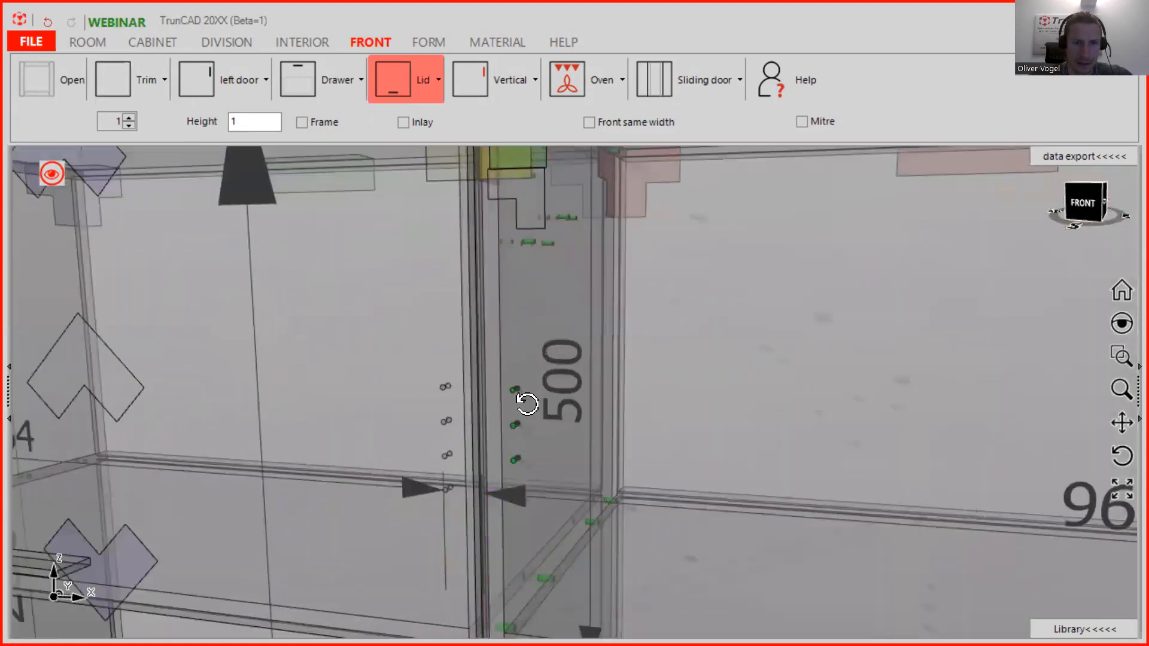
{"action": "scroll", "coordinate": [497, 414], "scroll_direction": "up", "scroll_amount": 2}
{"action": "middle_click_drag", "start_coordinate": [726, 375], "coordinate": [675, 321]}
{"action": "scroll", "coordinate": [643, 189], "scroll_direction": "down", "scroll_amount": 3}
{"action": "middle_click_drag", "start_coordinate": [646, 205], "coordinate": [653, 328], "text": "ctrl"}
{"action": "scroll", "coordinate": [646, 308], "scroll_direction": "up", "scroll_amount": 5}
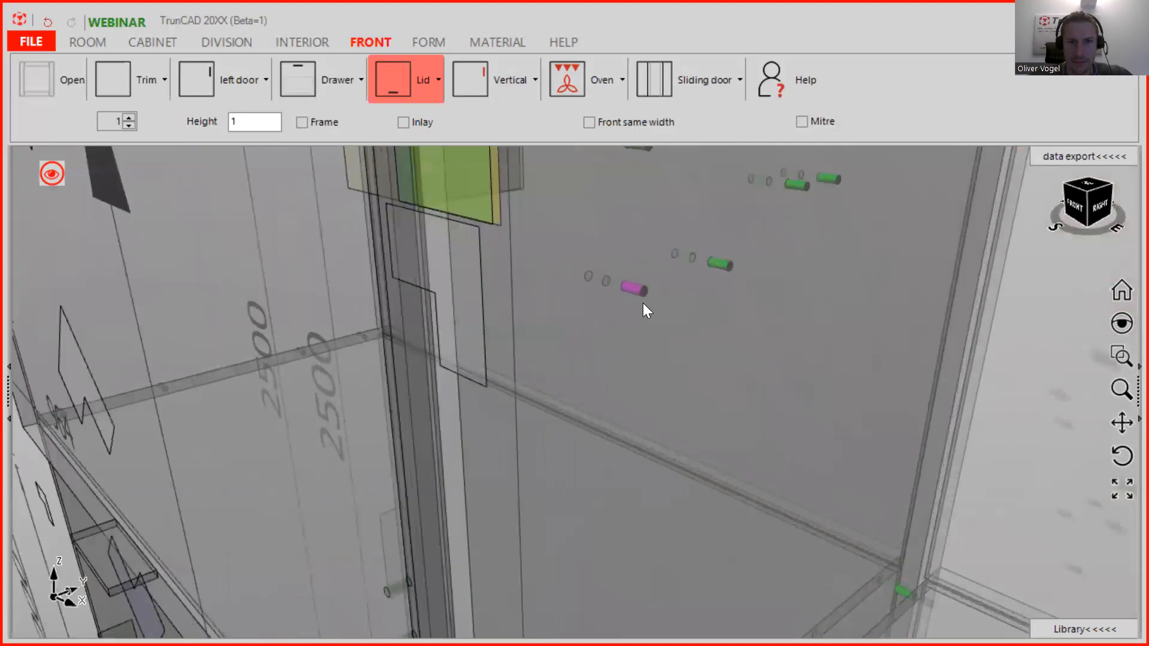
{"action": "scroll", "coordinate": [643, 303], "scroll_direction": "down", "scroll_amount": 1}
{"action": "mouse_move", "coordinate": [641, 293]}
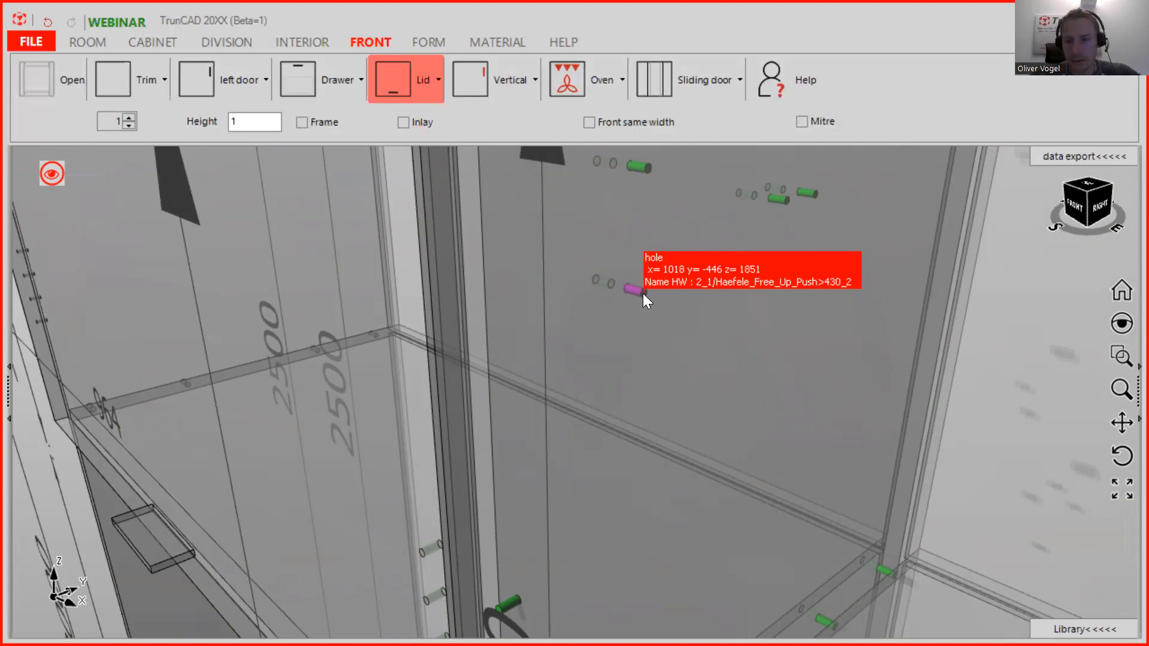
{"action": "middle_click_drag", "start_coordinate": [639, 262], "coordinate": [648, 277]}
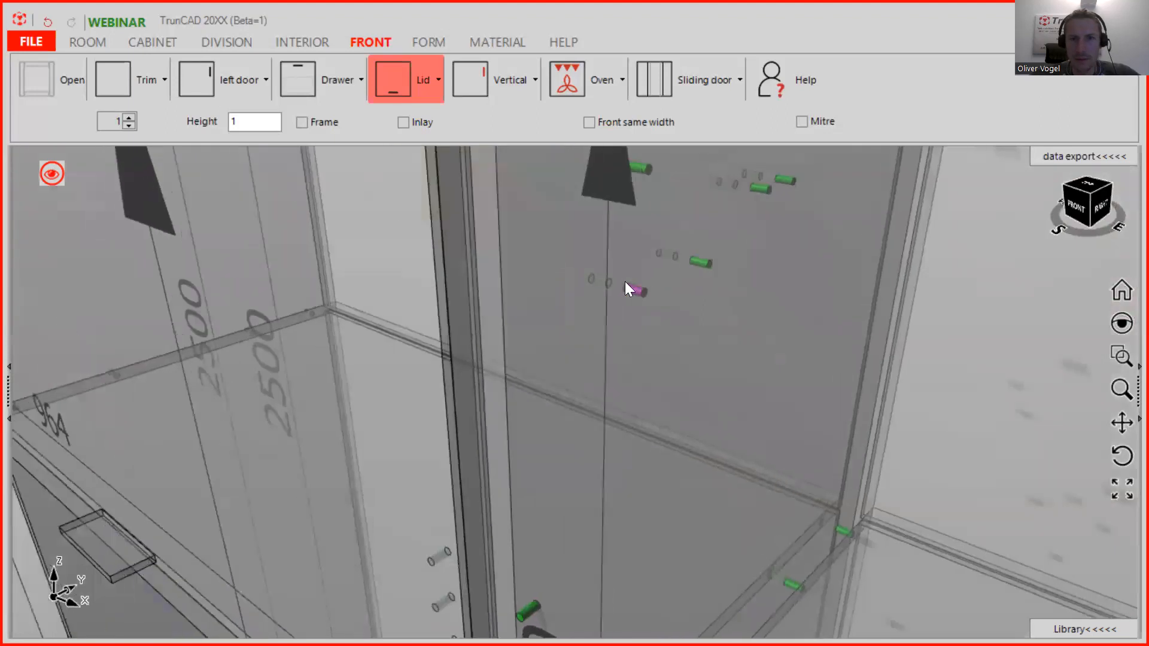
{"action": "mouse_move", "coordinate": [607, 282]}
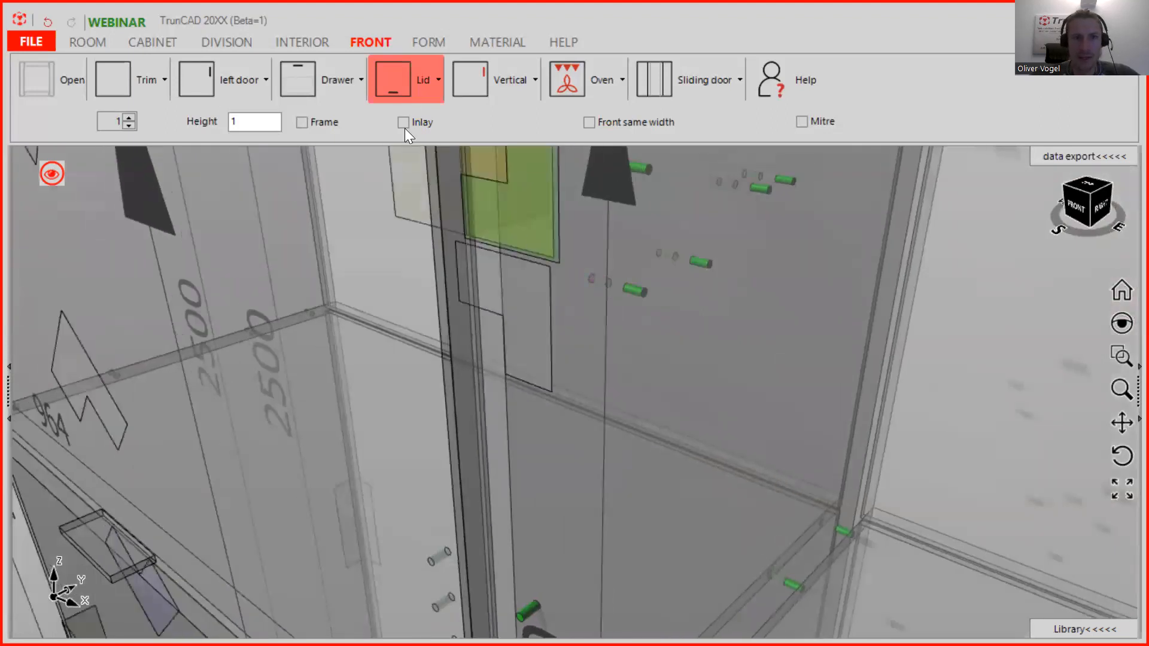
{"action": "left_click", "coordinate": [422, 81]}
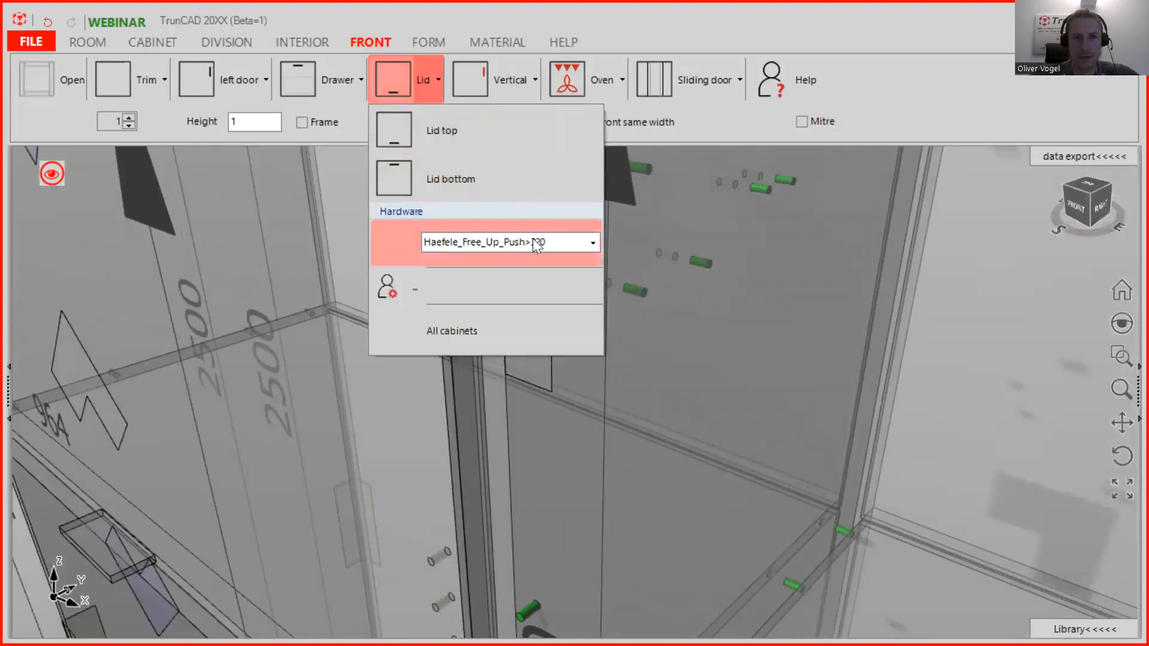
{"action": "key", "text": "Escape"}
Set the height of the left cabinet's upper compartment to 300.
{"action": "scroll", "coordinate": [334, 263], "scroll_direction": "down", "scroll_amount": 5}
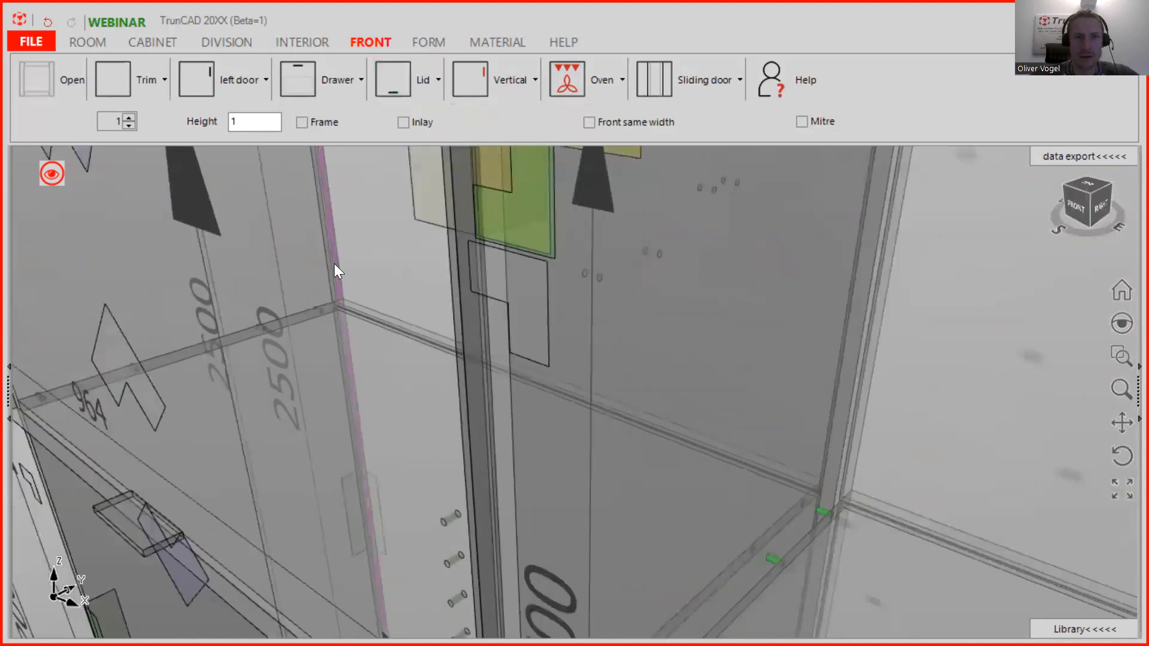
{"action": "mouse_move", "coordinate": [376, 278]}
{"action": "middle_mouse_down"}
{"action": "mouse_move", "coordinate": [411, 267]}
{"action": "mouse_move", "coordinate": [390, 273]}
{"action": "middle_mouse_up"}
{"action": "scroll", "coordinate": [237, 274], "scroll_direction": "up", "scroll_amount": 2}
{"action": "scroll", "coordinate": [237, 274], "scroll_direction": "down", "scroll_amount": 3}
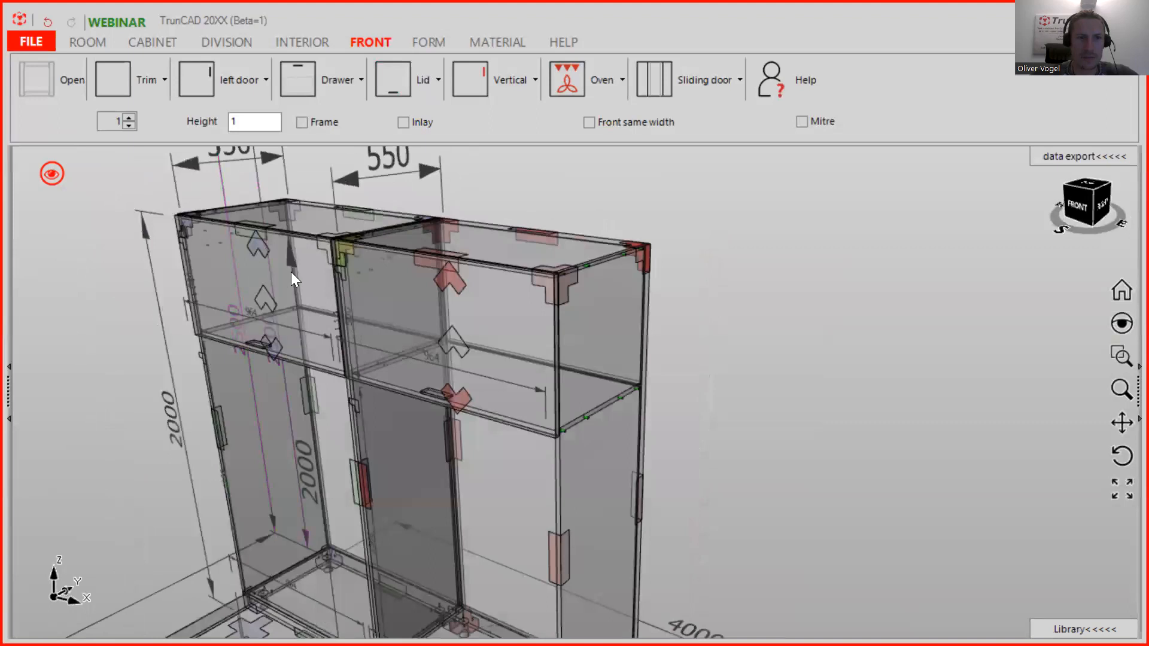
{"action": "scroll", "coordinate": [370, 279], "scroll_direction": "up", "scroll_amount": 2}
{"action": "scroll", "coordinate": [367, 280], "scroll_direction": "down", "scroll_amount": 3}
{"action": "mouse_move", "coordinate": [231, 253]}
{"action": "middle_mouse_down"}
{"action": "mouse_move", "coordinate": [259, 265]}
{"action": "mouse_move", "coordinate": [239, 271]}
{"action": "middle_mouse_up"}
{"action": "scroll", "coordinate": [239, 270], "scroll_direction": "up", "scroll_amount": 4}
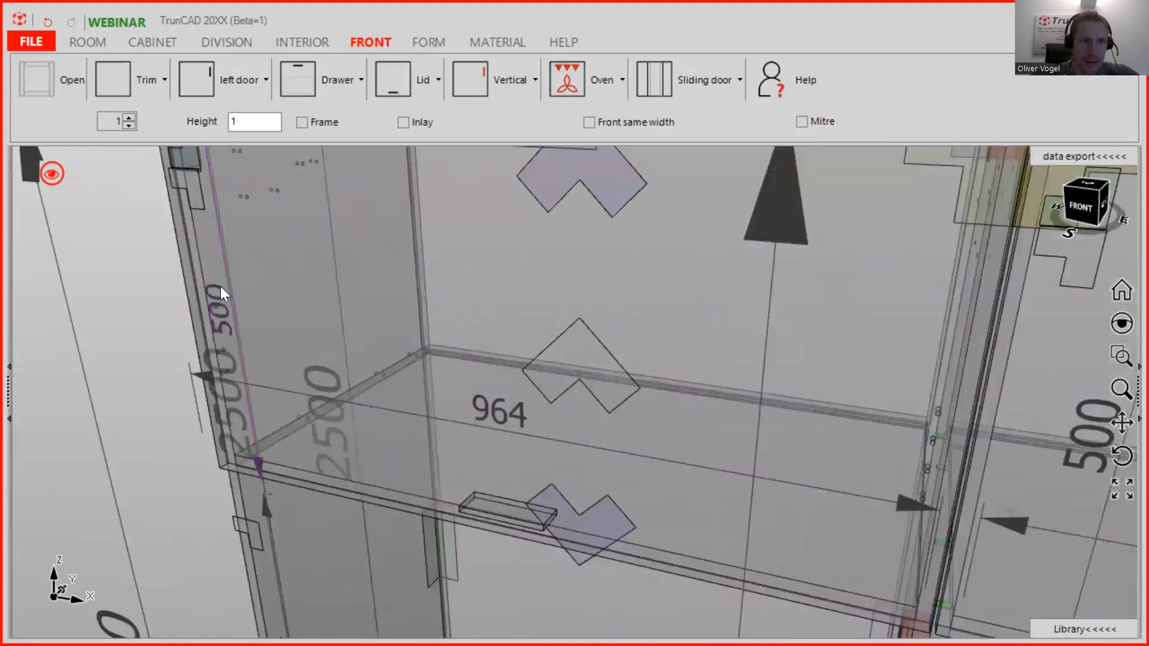
{"action": "left_click", "coordinate": [219, 287]}
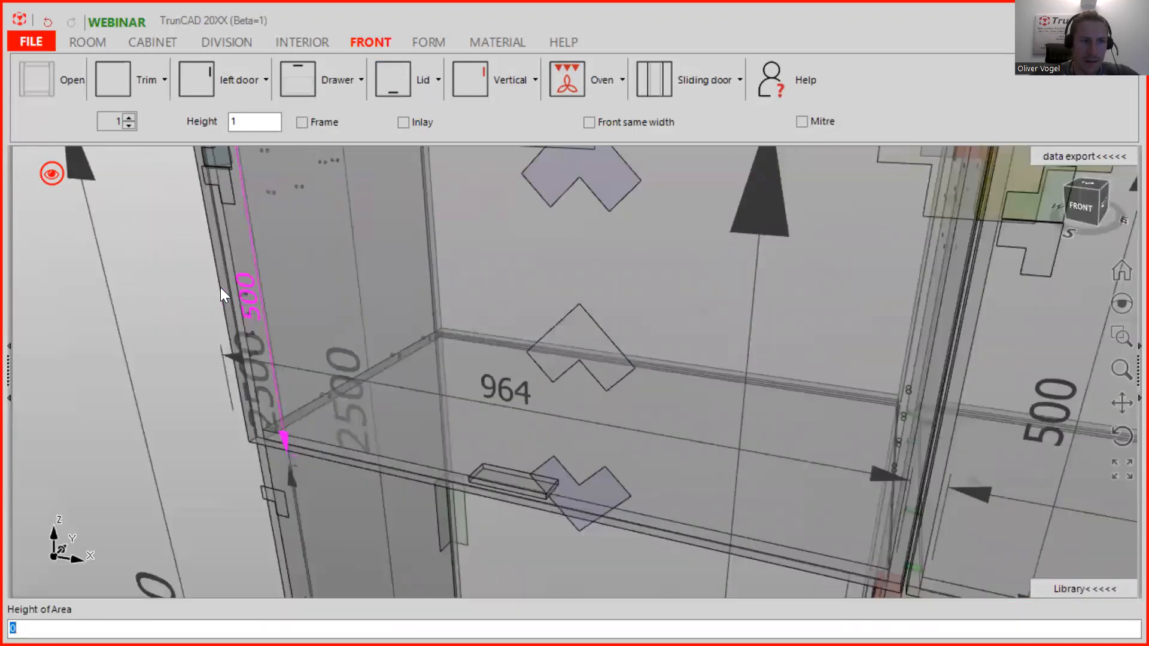
{"action": "type", "text": "300"}
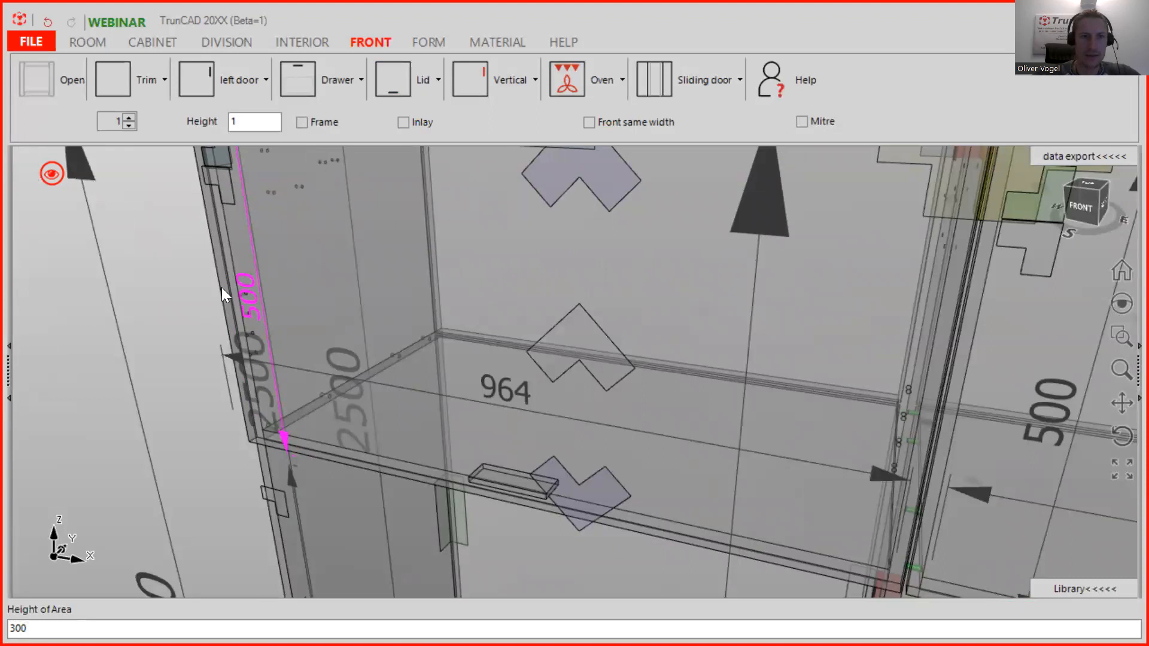
{"action": "key", "text": "Return"}
Examine the lid holes in the left cabinet's inner side panel to identify the hardware they belong to.
{"action": "scroll", "coordinate": [550, 240], "scroll_direction": "up", "scroll_amount": 3}
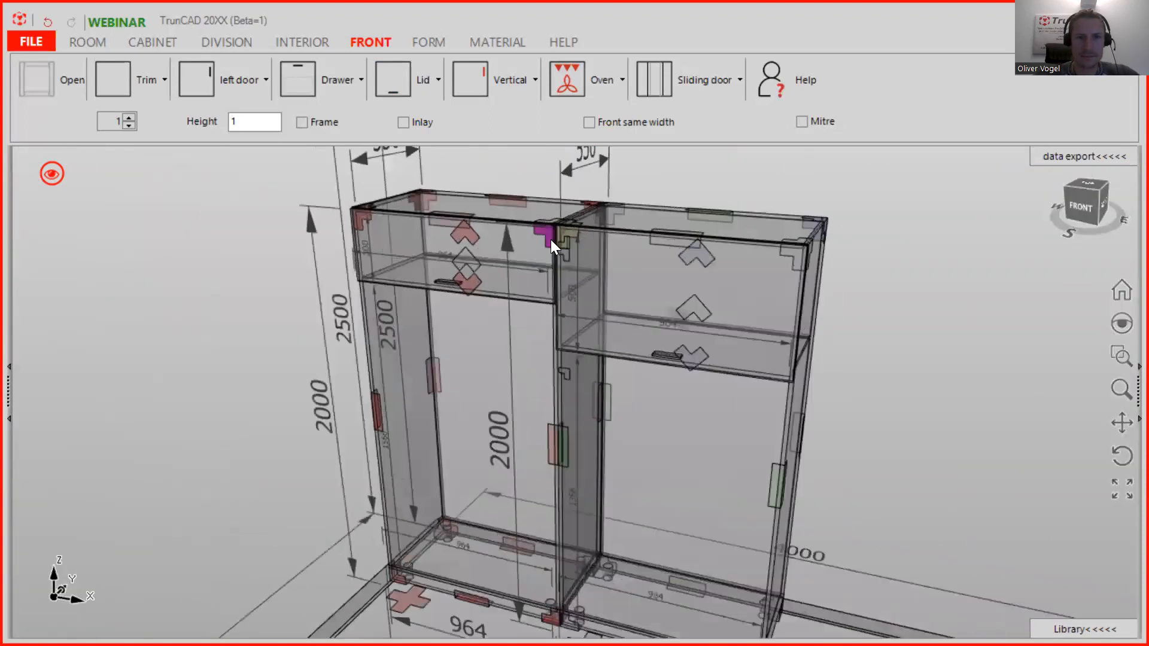
{"action": "scroll", "coordinate": [519, 243], "scroll_direction": "up", "scroll_amount": 3}
{"action": "middle_click_drag", "start_coordinate": [635, 291], "coordinate": [612, 288]}
{"action": "scroll", "coordinate": [601, 282], "scroll_direction": "up", "scroll_amount": 2}
{"action": "scroll", "coordinate": [625, 242], "scroll_direction": "up", "scroll_amount": 2}
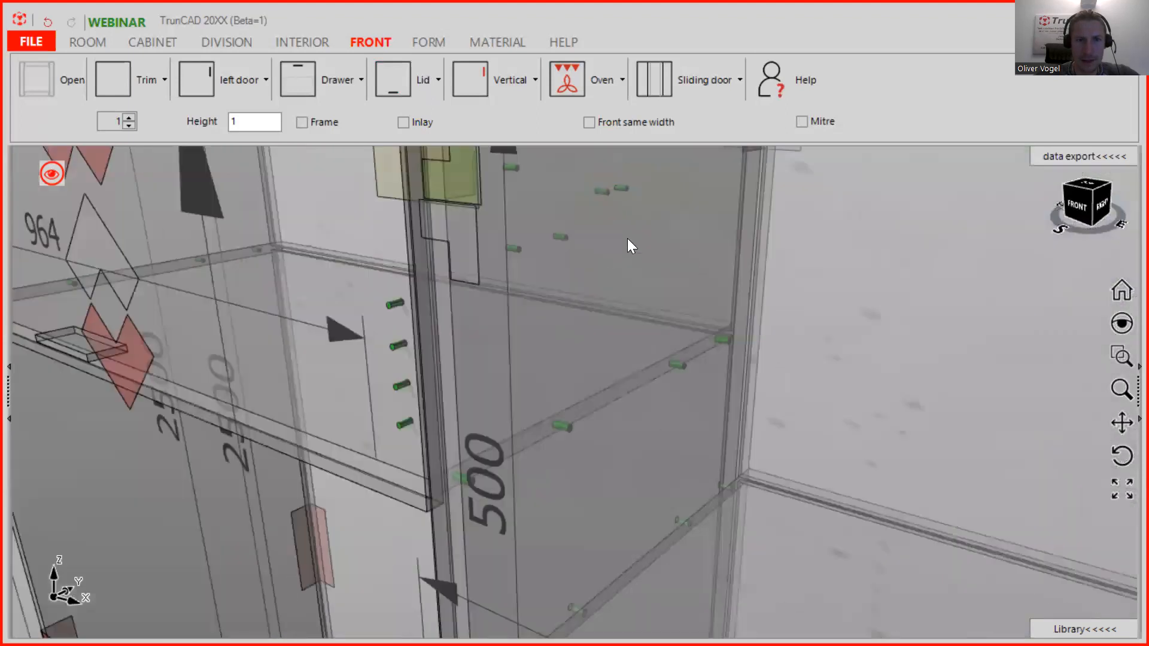
{"action": "middle_click_drag", "start_coordinate": [628, 239], "coordinate": [751, 233]}
{"action": "middle_click_drag", "start_coordinate": [341, 273], "coordinate": [367, 279]}
{"action": "mouse_move", "coordinate": [387, 286]}
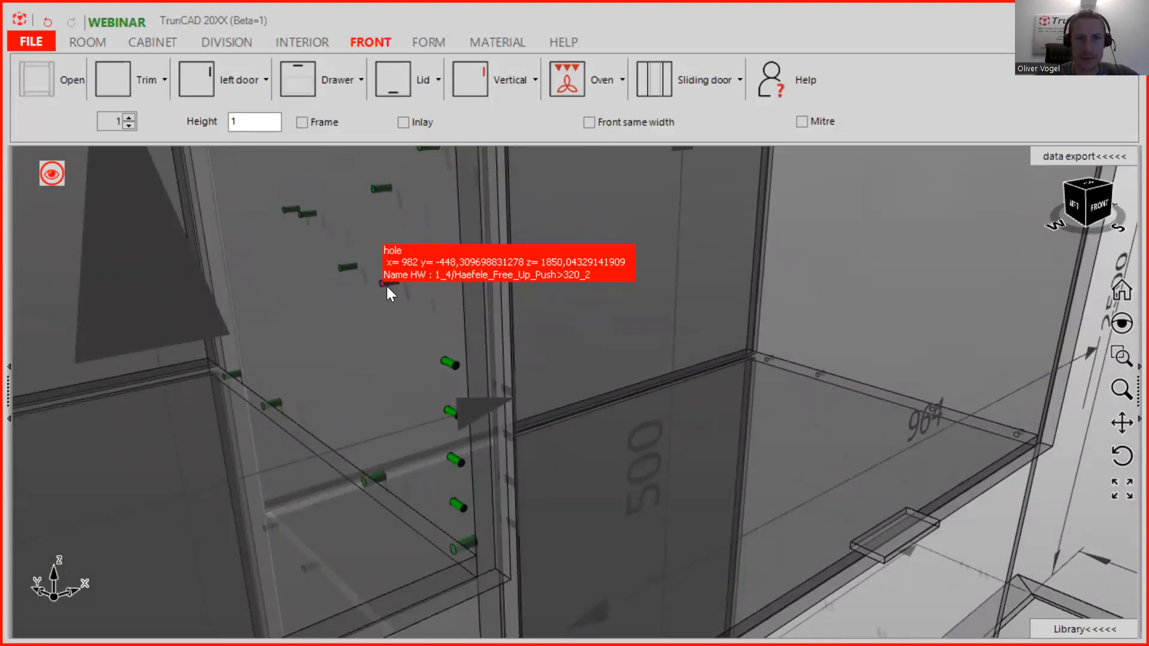
Measure from the left cabinet's upper inner front corner down to the lower corner of its lid.
{"action": "scroll", "coordinate": [386, 286], "scroll_direction": "down", "scroll_amount": 5}
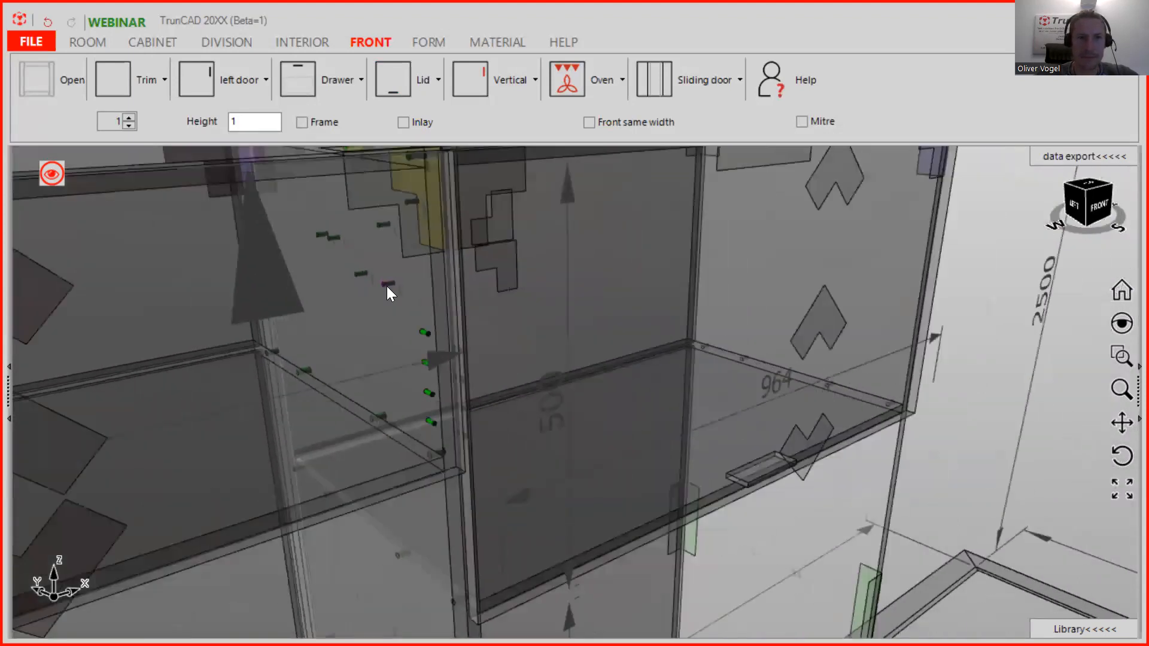
{"action": "middle_click_drag", "start_coordinate": [386, 287], "coordinate": [149, 287]}
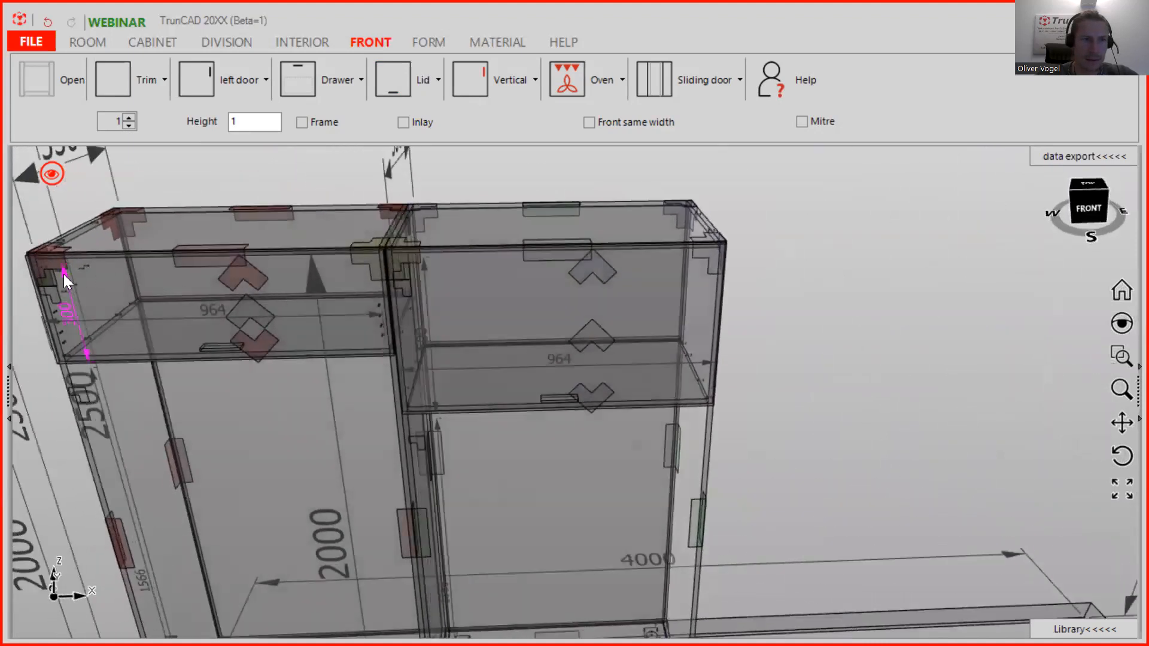
{"action": "middle_click_drag", "start_coordinate": [167, 274], "coordinate": [210, 271]}
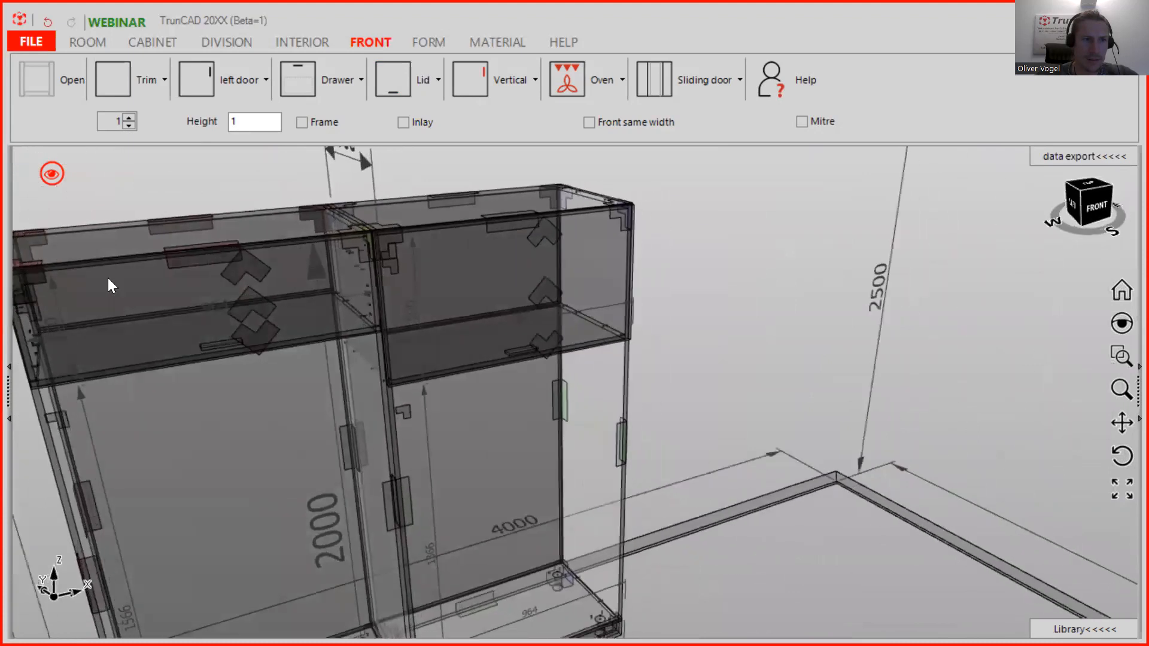
{"action": "middle_click_drag", "start_coordinate": [108, 276], "coordinate": [387, 290], "text": "ctrl"}
{"action": "scroll", "coordinate": [517, 291], "scroll_direction": "up", "scroll_amount": 4}
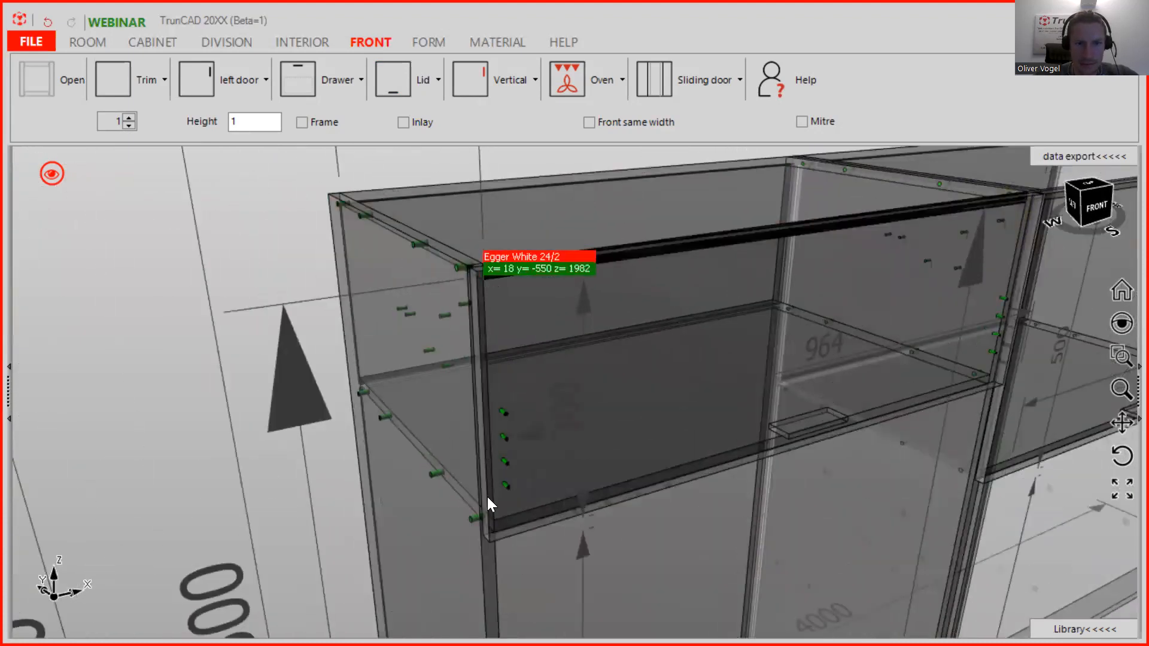
{"action": "left_click", "coordinate": [495, 535]}
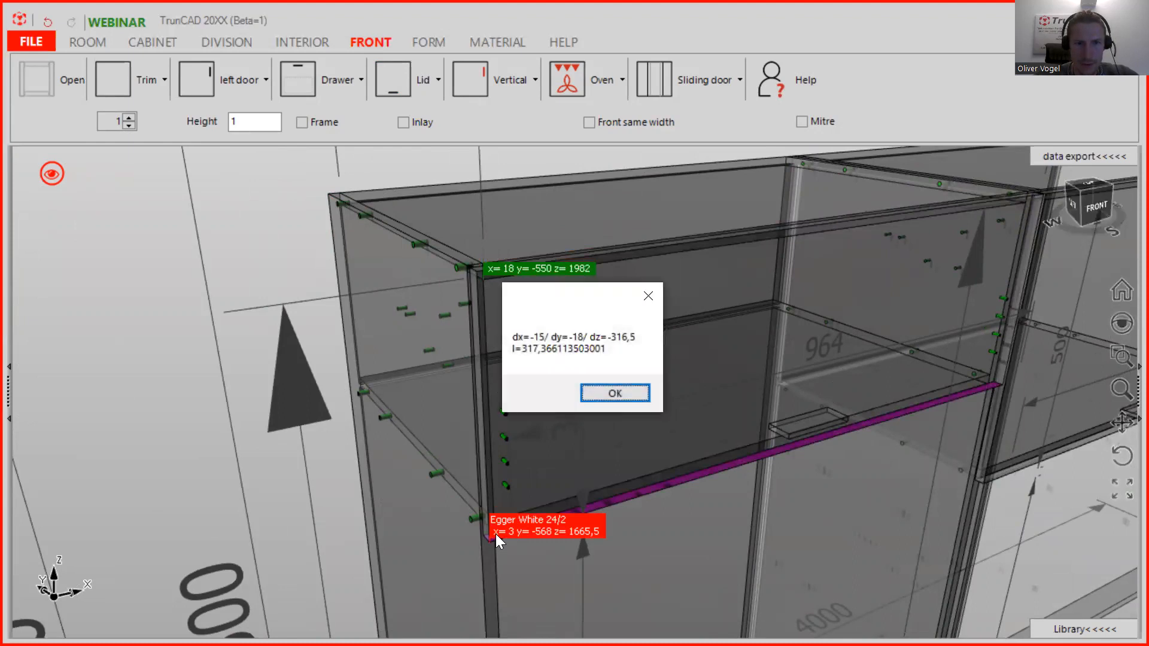
{"action": "left_click", "coordinate": [607, 394]}
Set the height of the left cabinet's upper compartment to 350.
{"action": "middle_click_drag", "start_coordinate": [624, 386], "coordinate": [574, 382]}
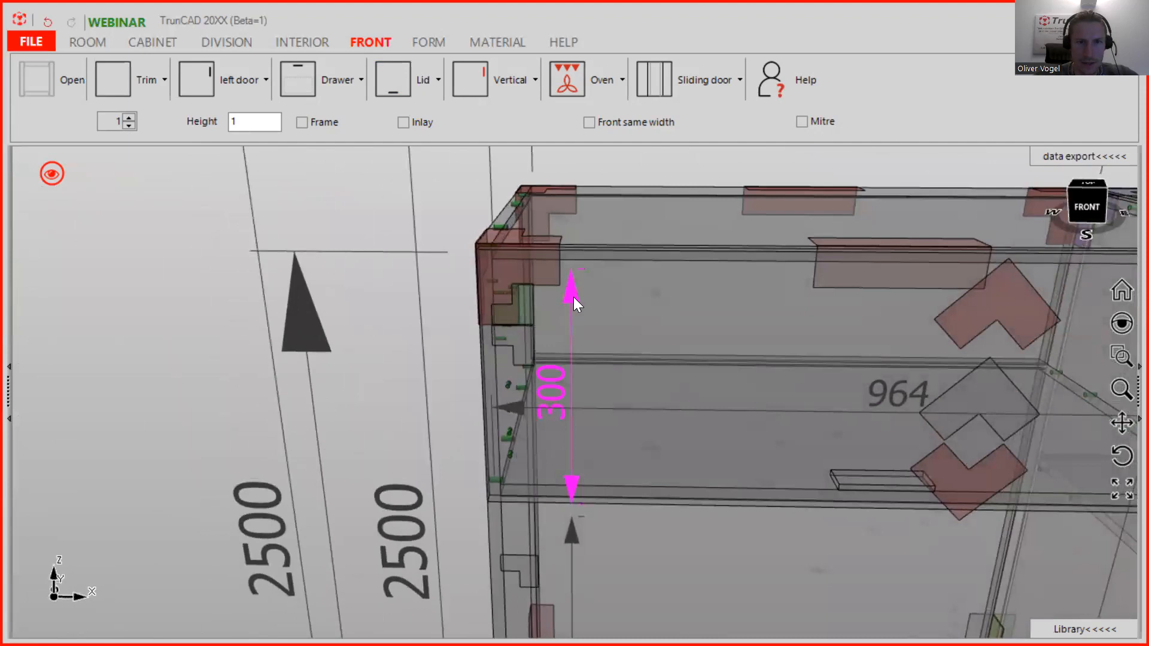
{"action": "left_click", "coordinate": [574, 297]}
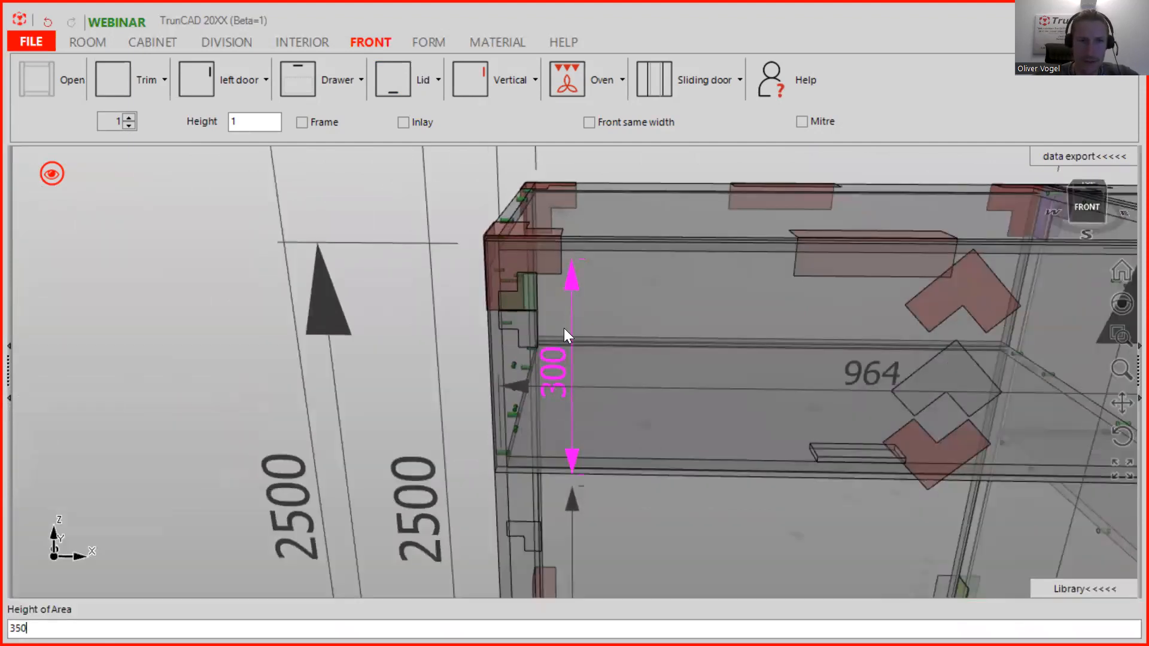
{"action": "key", "text": "Return"}
Identify the hardware behind the lid holes in the left cabinet's inner side panel and compare it with the selectable lid hardware.
{"action": "middle_click_drag", "start_coordinate": [558, 368], "coordinate": [588, 332]}
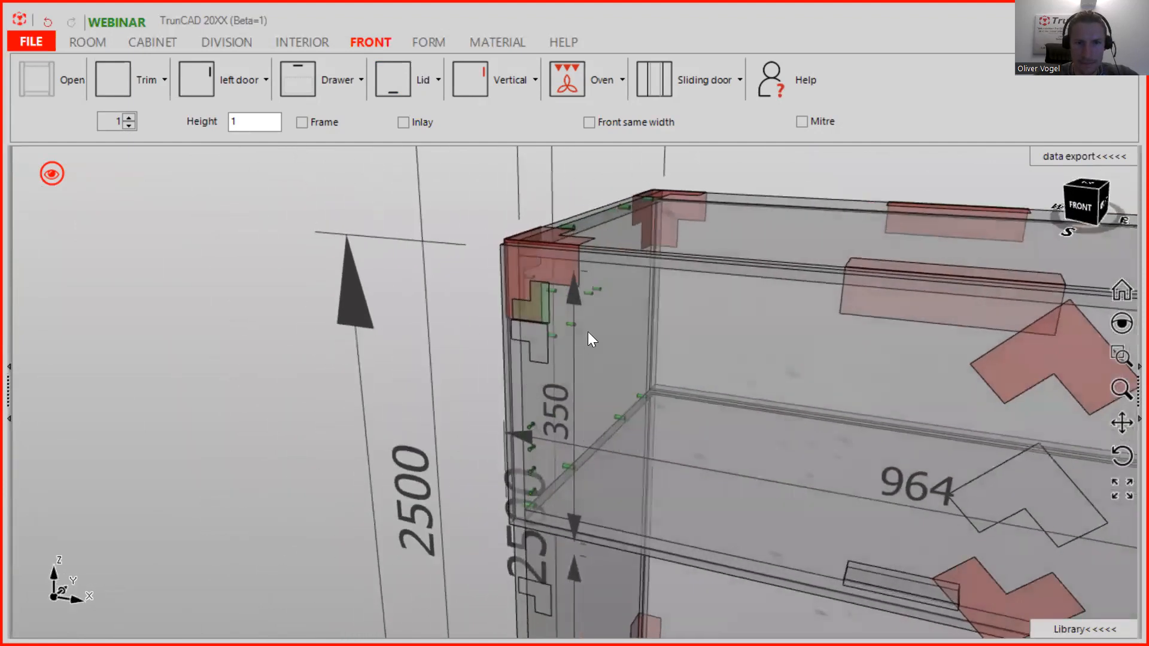
{"action": "scroll", "coordinate": [588, 332], "scroll_direction": "up", "scroll_amount": 5}
{"action": "mouse_move", "coordinate": [597, 258]}
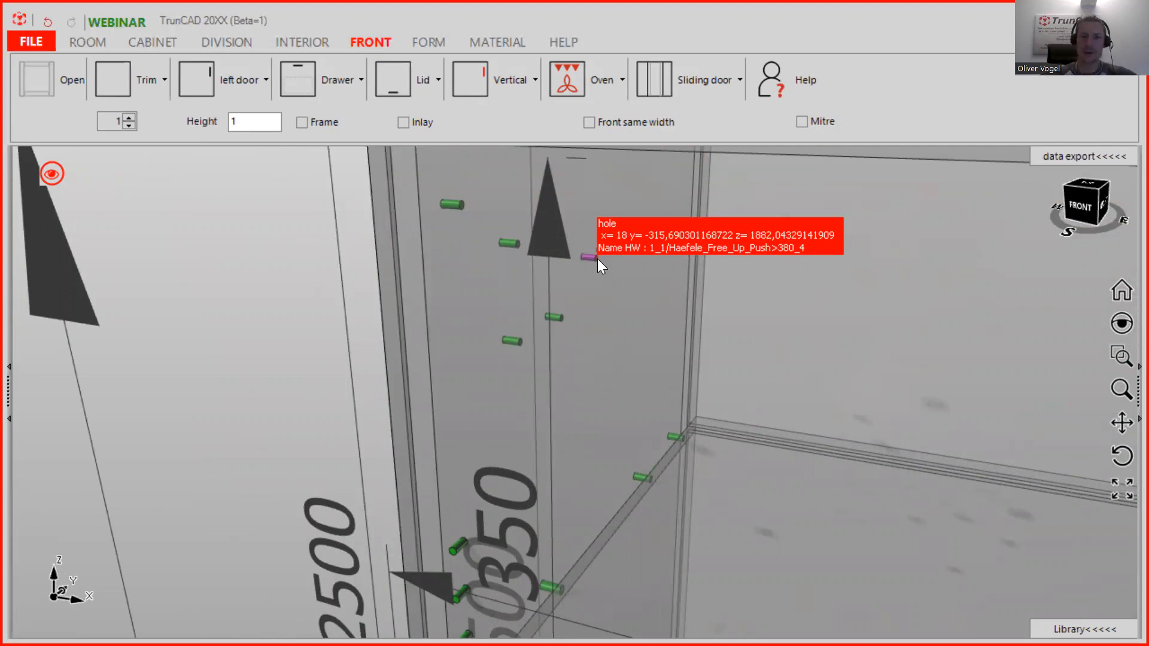
{"action": "left_click", "coordinate": [597, 259]}
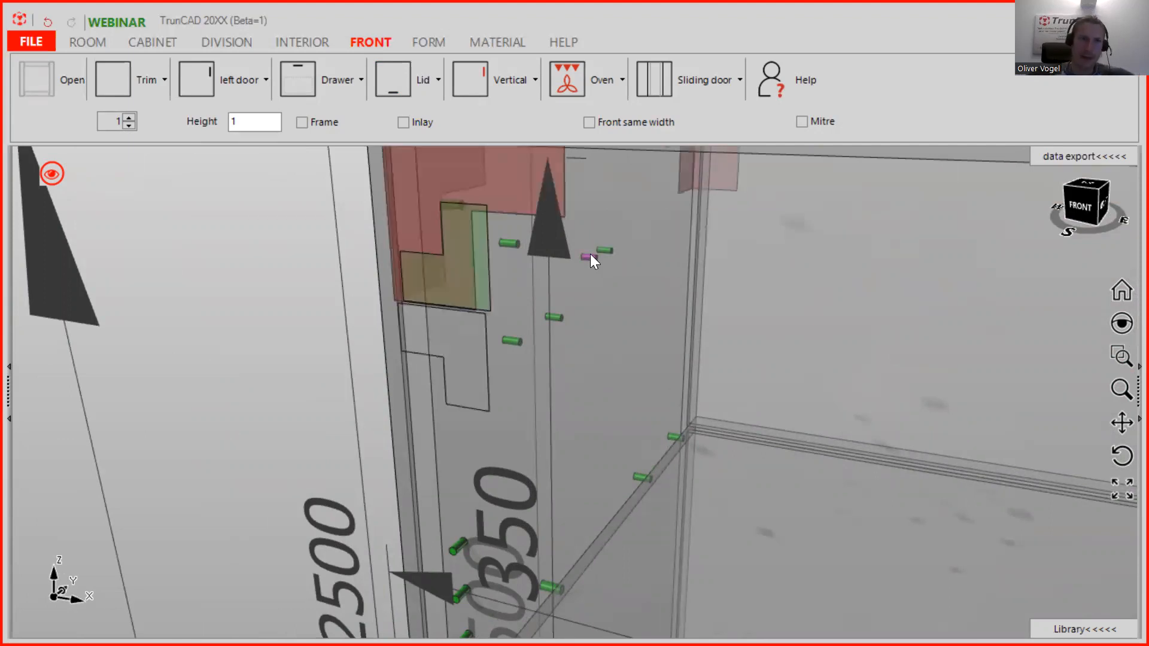
{"action": "left_click", "coordinate": [426, 81]}
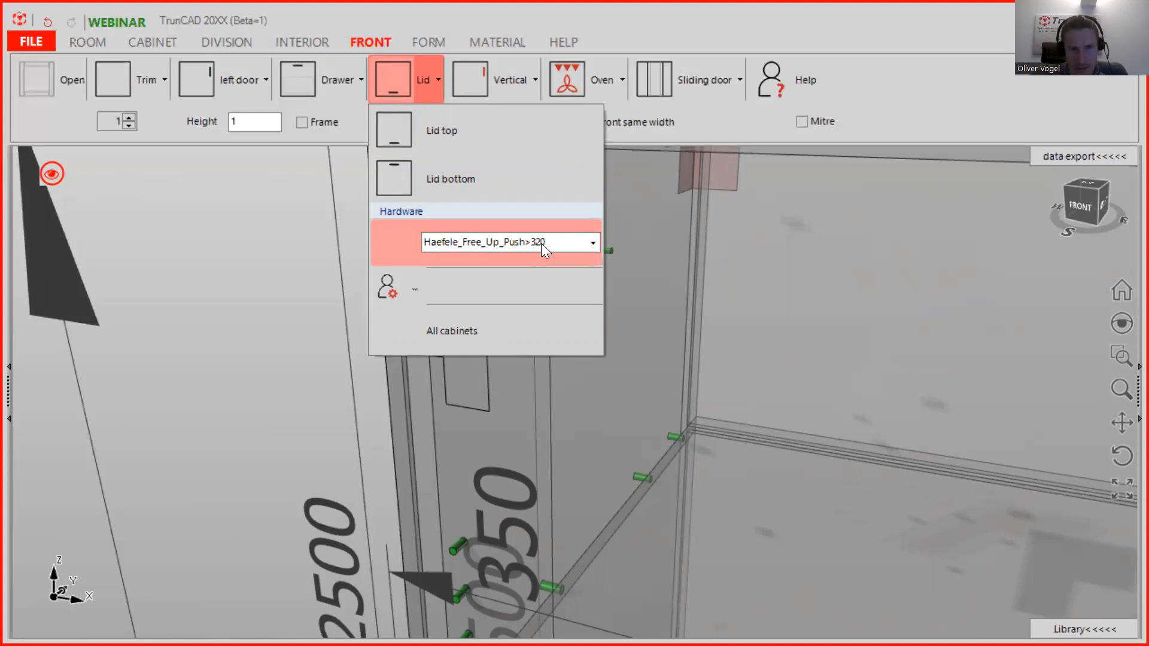
{"action": "left_click", "coordinate": [593, 242]}
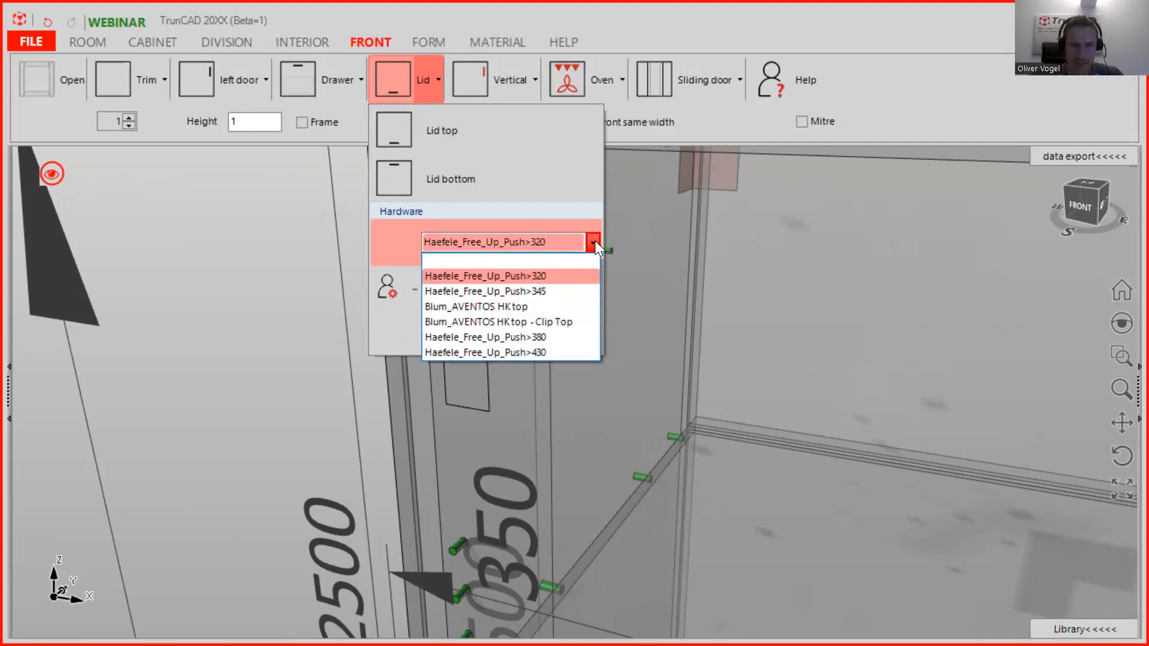
{"action": "left_click", "coordinate": [596, 241]}
{"action": "scroll", "coordinate": [674, 279], "scroll_direction": "down", "scroll_amount": 7}
{"action": "middle_click_drag", "start_coordinate": [1035, 285], "coordinate": [1016, 315]}
{"action": "scroll", "coordinate": [957, 294], "scroll_direction": "down", "scroll_amount": 4}
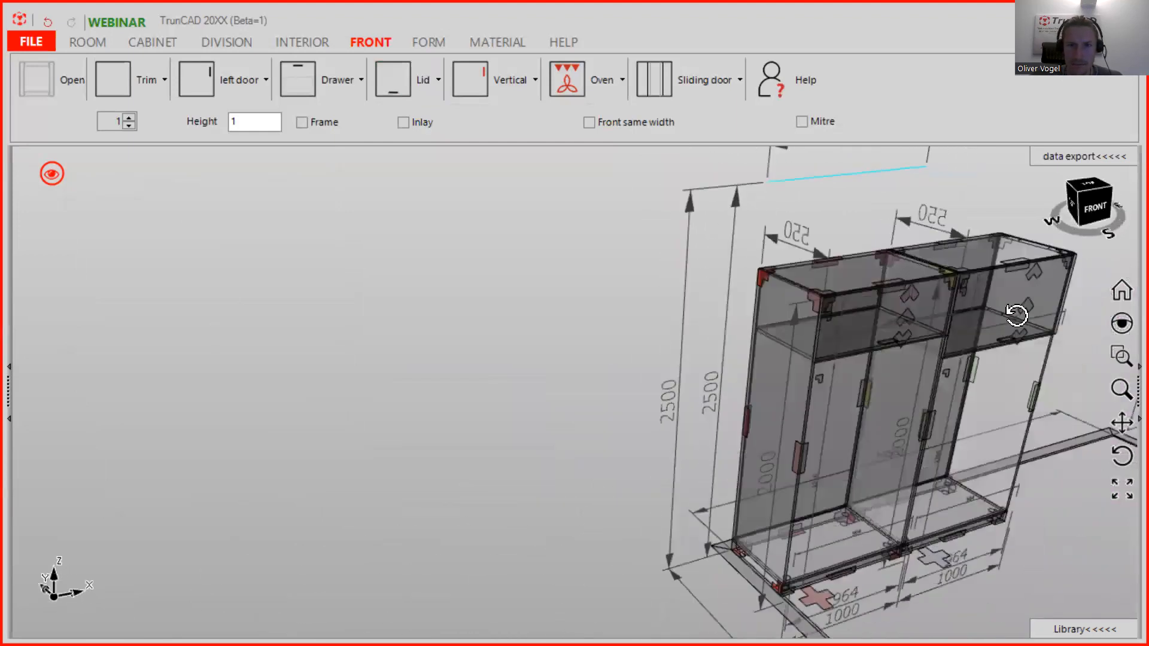
{"action": "scroll", "coordinate": [849, 317], "scroll_direction": "up", "scroll_amount": 5}
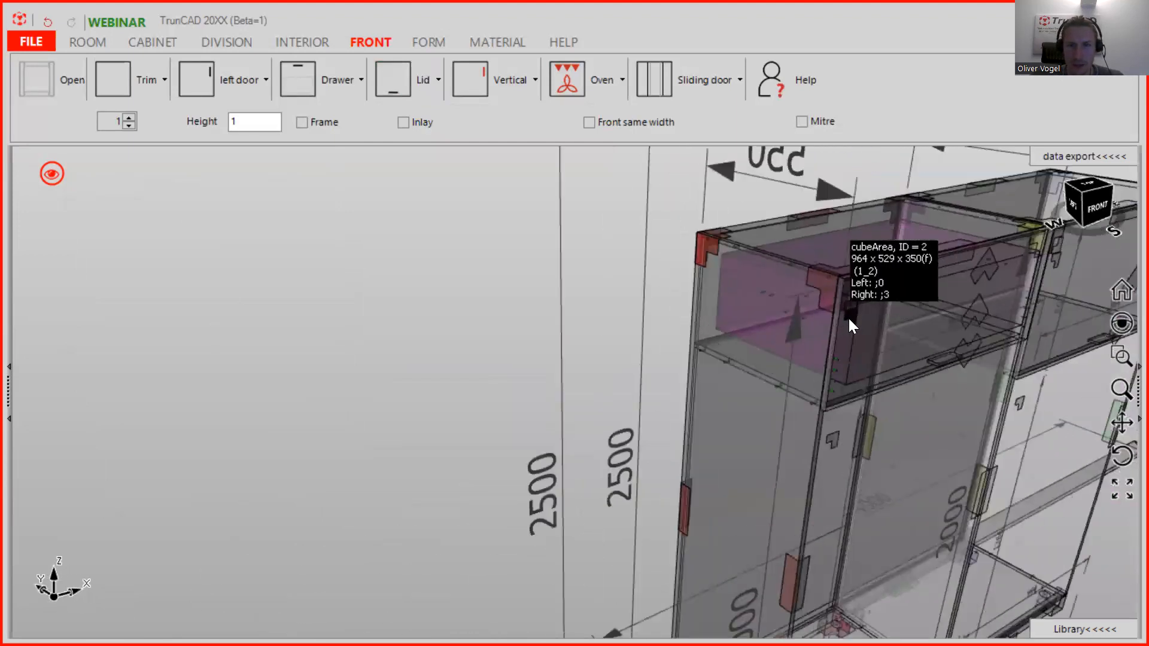
{"action": "scroll", "coordinate": [849, 318], "scroll_direction": "up", "scroll_amount": 2}
{"action": "middle_click_drag", "start_coordinate": [875, 320], "coordinate": [698, 321]}
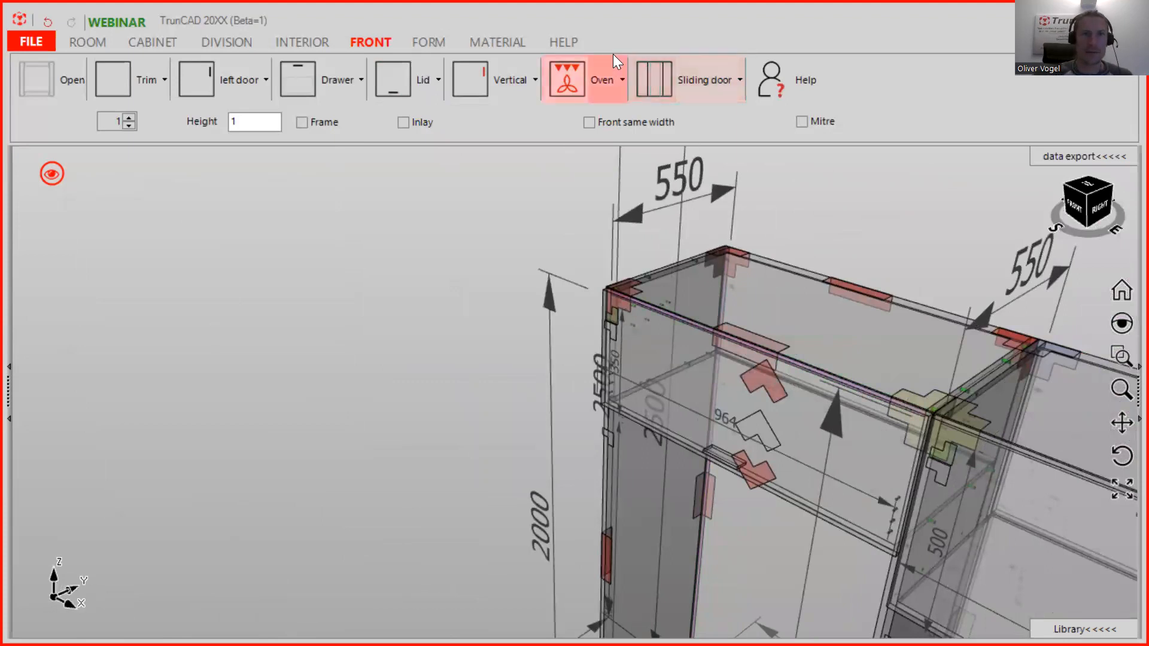
Generate the hotline.zip support archive and copy the path of its folder, C:\Software\TrunCAD20XX\Backup.
{"action": "left_click", "coordinate": [573, 41]}
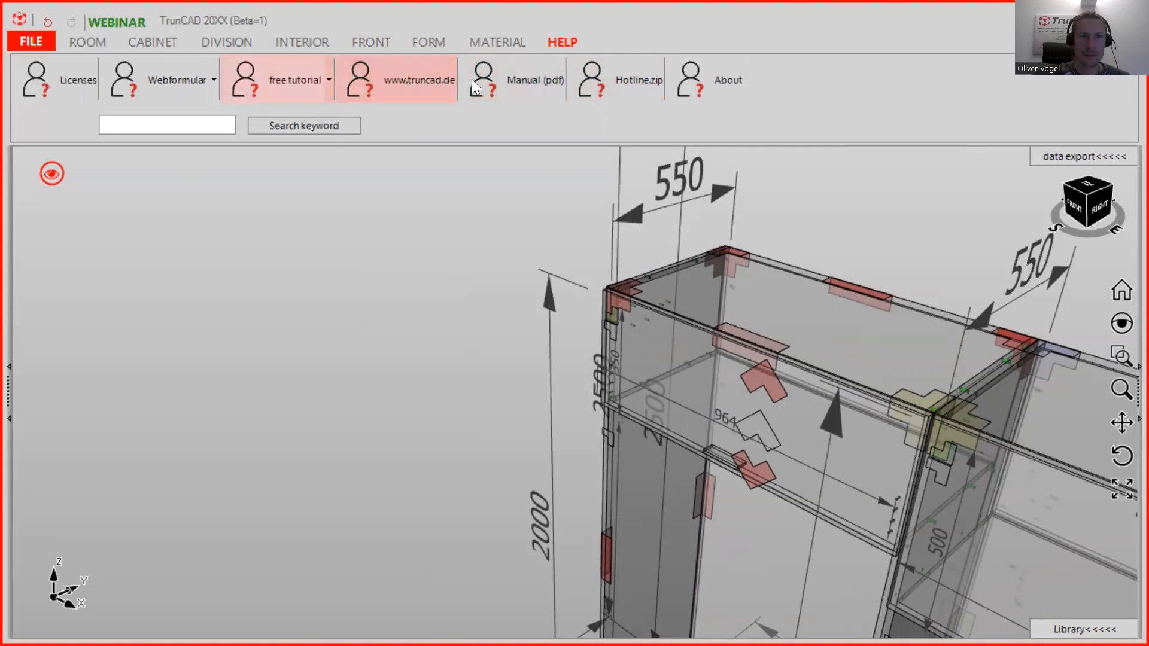
{"action": "left_click", "coordinate": [617, 77]}
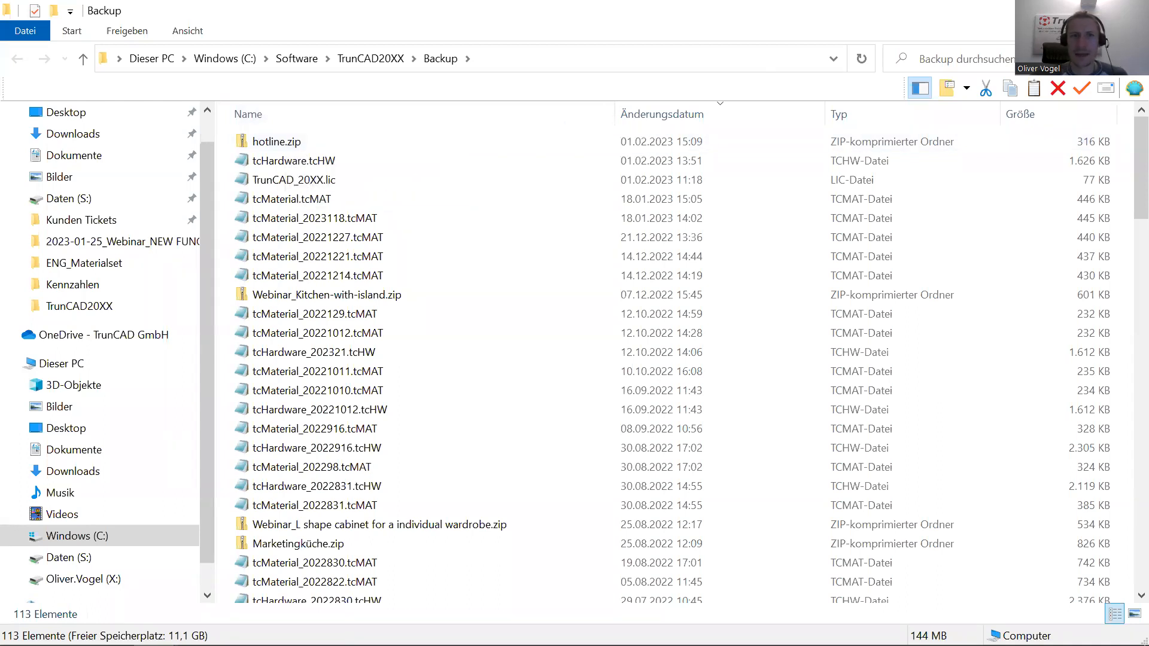
{"action": "left_click", "coordinate": [1046, 10]}
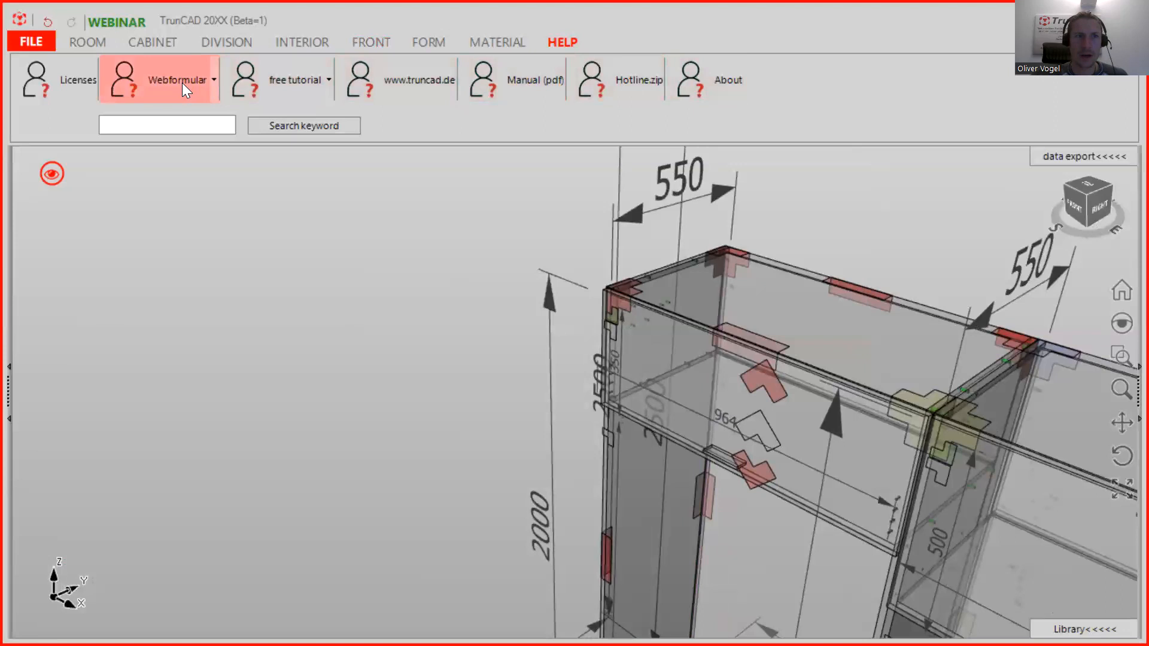
{"action": "left_click", "coordinate": [626, 82]}
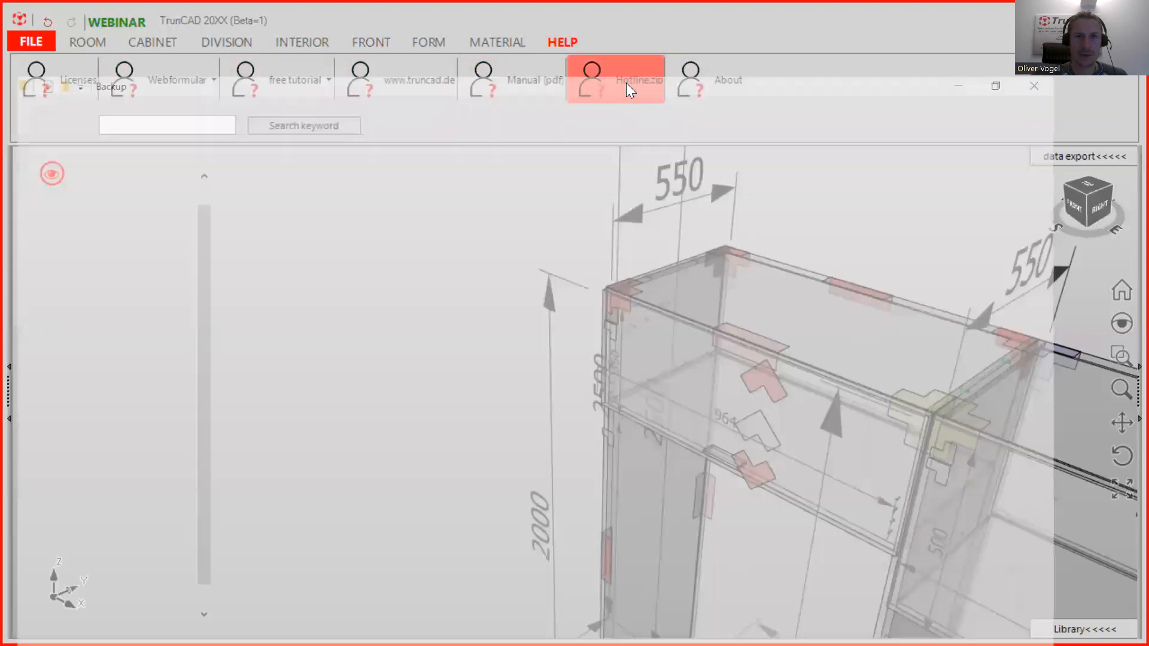
{"action": "left_click", "coordinate": [430, 67]}
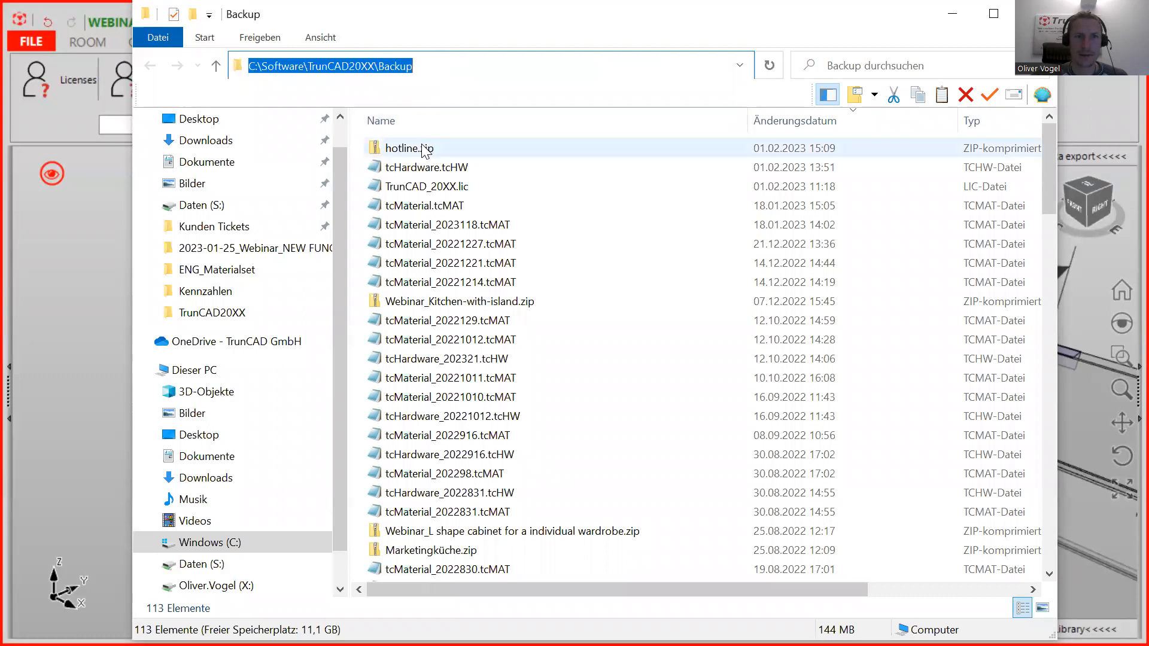
{"action": "left_click", "coordinate": [431, 67]}
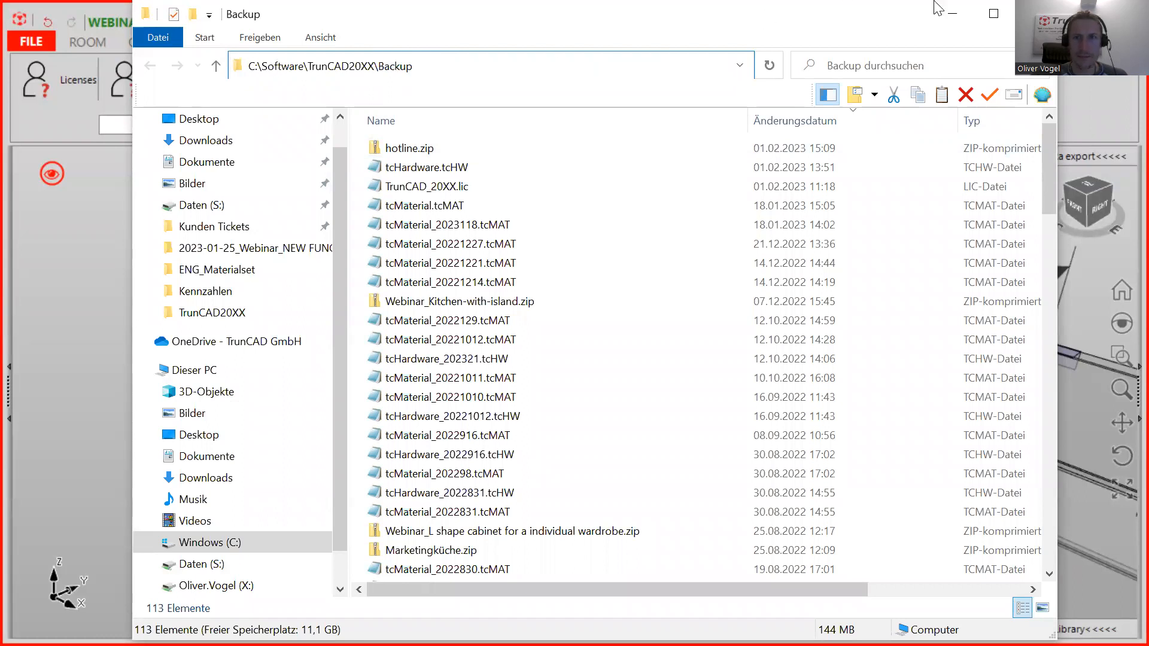
{"action": "left_click_drag", "start_coordinate": [448, 67], "coordinate": [267, 66]}
{"action": "right_click", "coordinate": [280, 69]}
{"action": "left_click", "coordinate": [330, 118]}
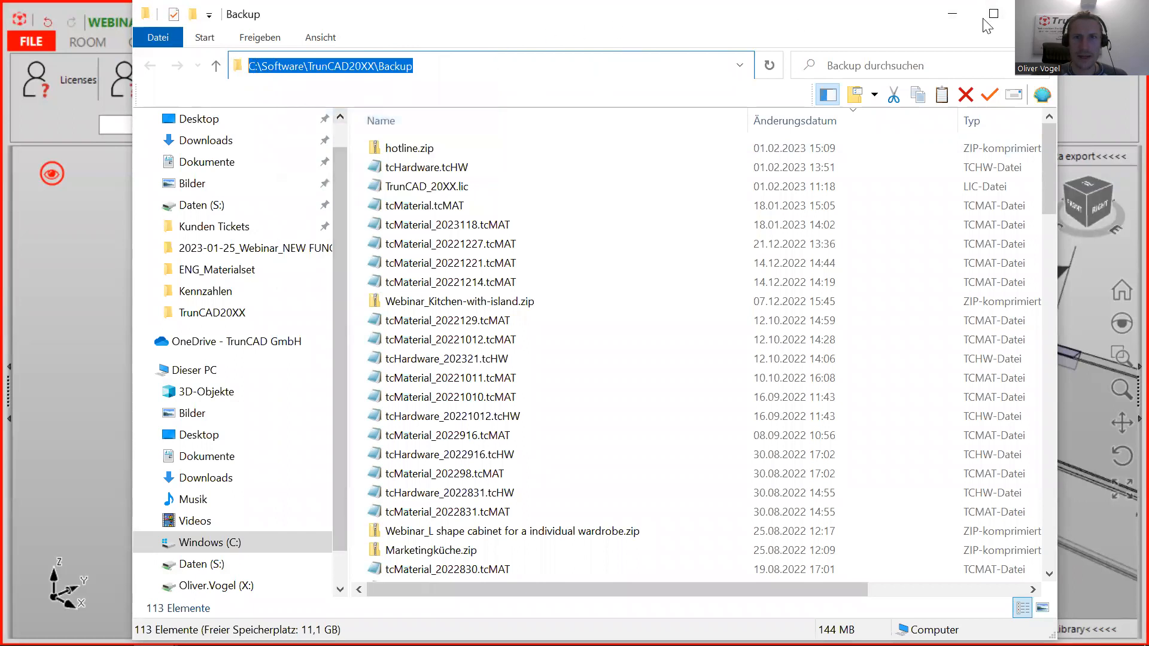
{"action": "left_click", "coordinate": [953, 13]}
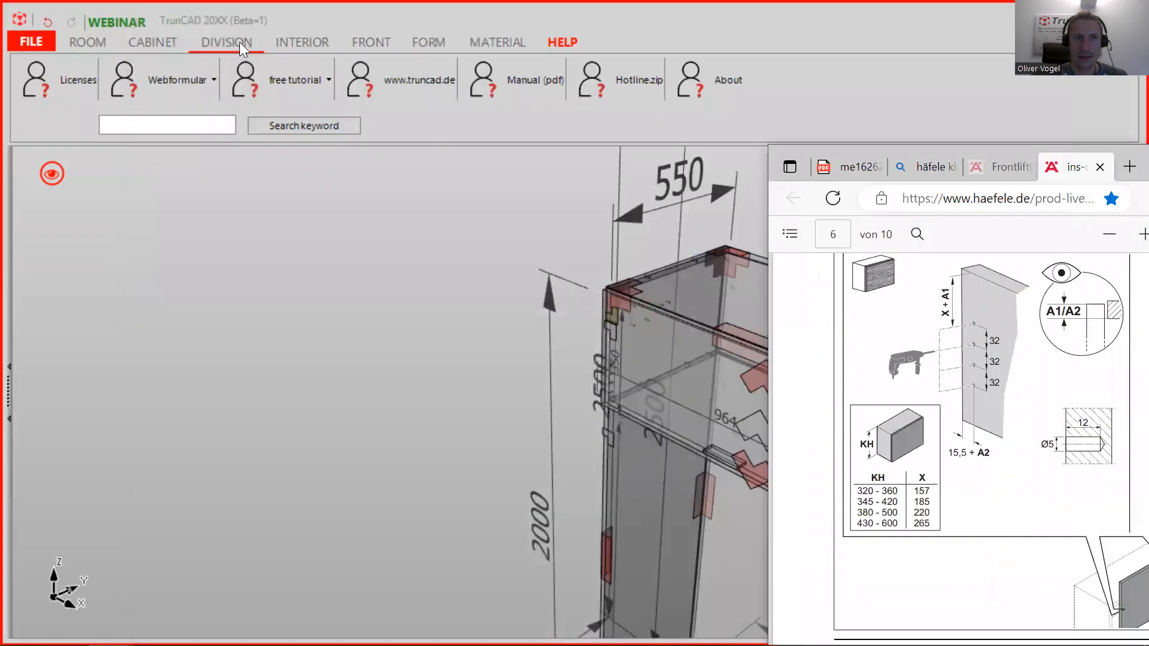
Open the support web form in a maximized browser window and go through its fields down to the attachments.
{"action": "left_click", "coordinate": [187, 85]}
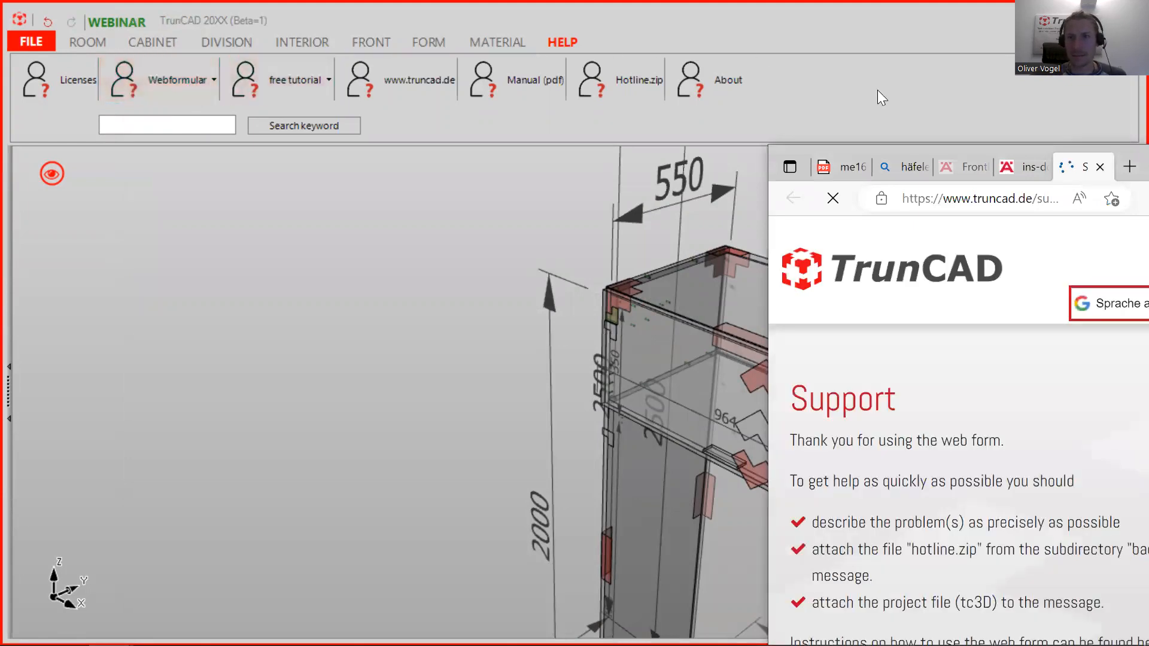
{"action": "left_click_drag", "start_coordinate": [1077, 170], "coordinate": [697, 147]}
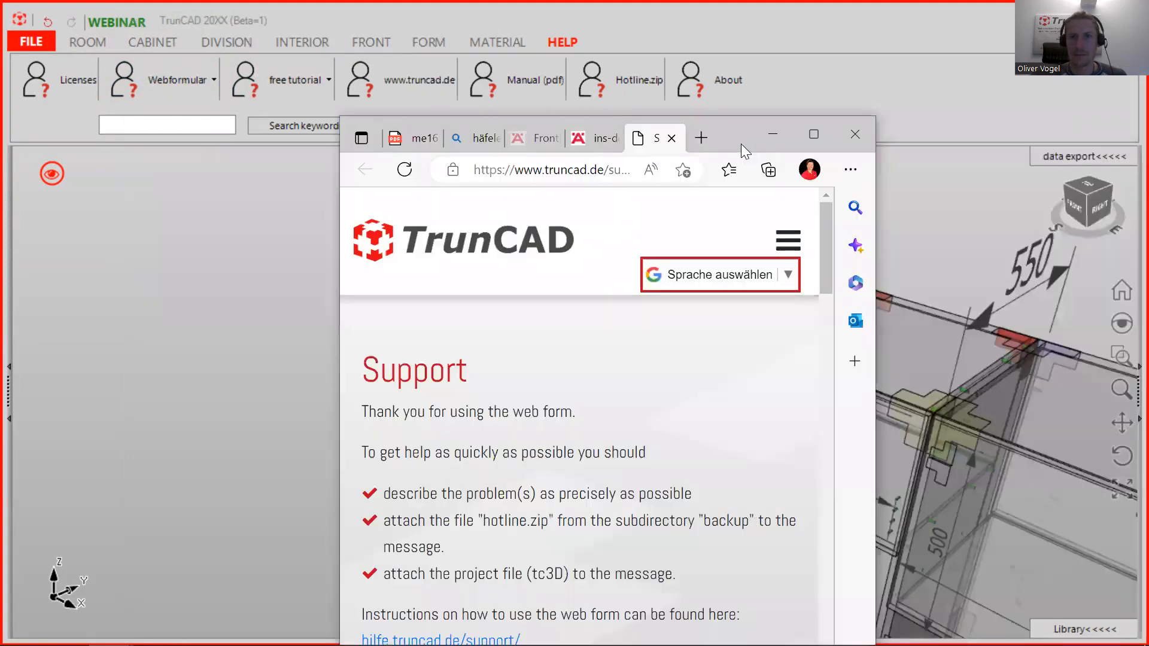
{"action": "left_click", "coordinate": [810, 134]}
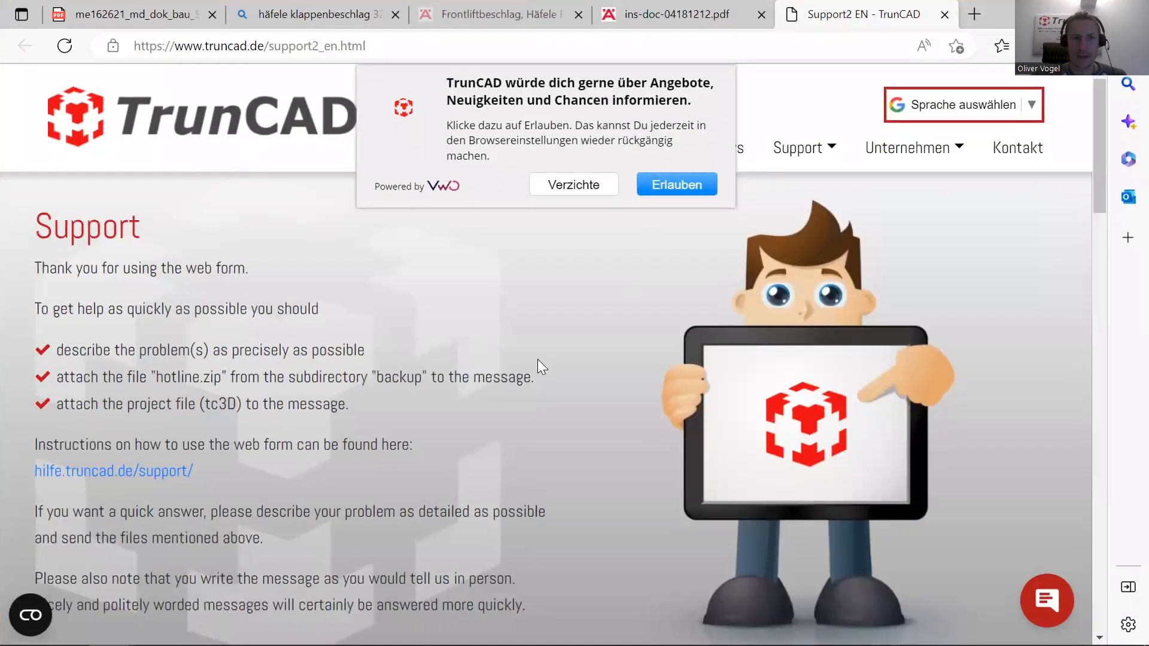
{"action": "scroll", "coordinate": [537, 360], "scroll_direction": "down", "scroll_amount": 6}
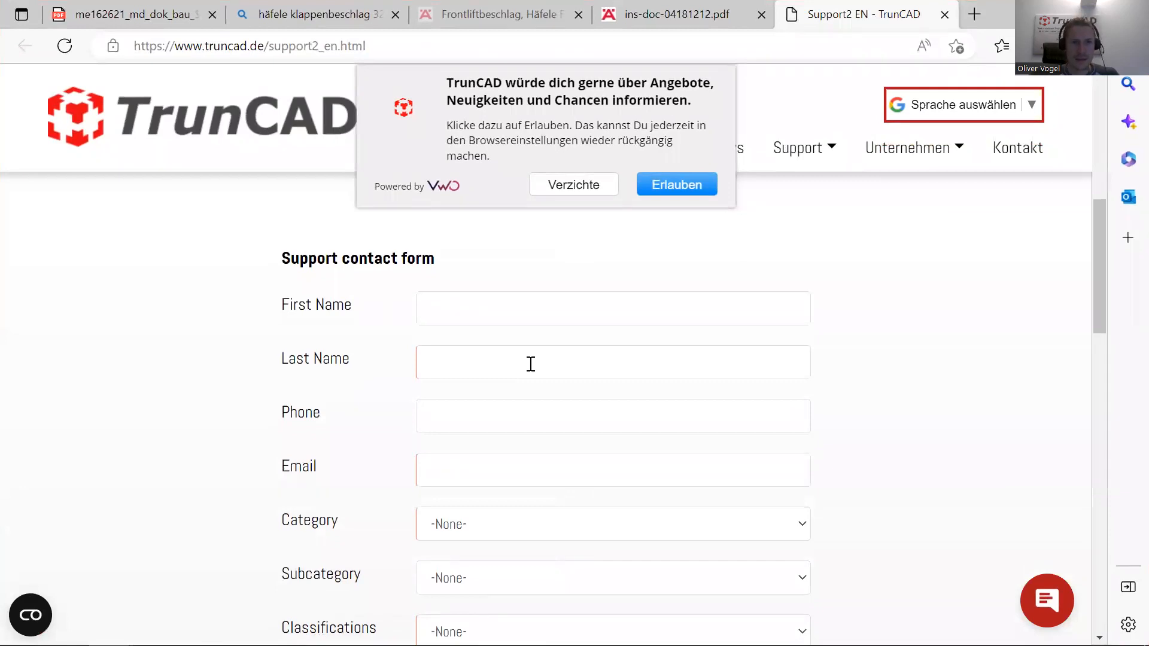
{"action": "left_click", "coordinate": [498, 475]}
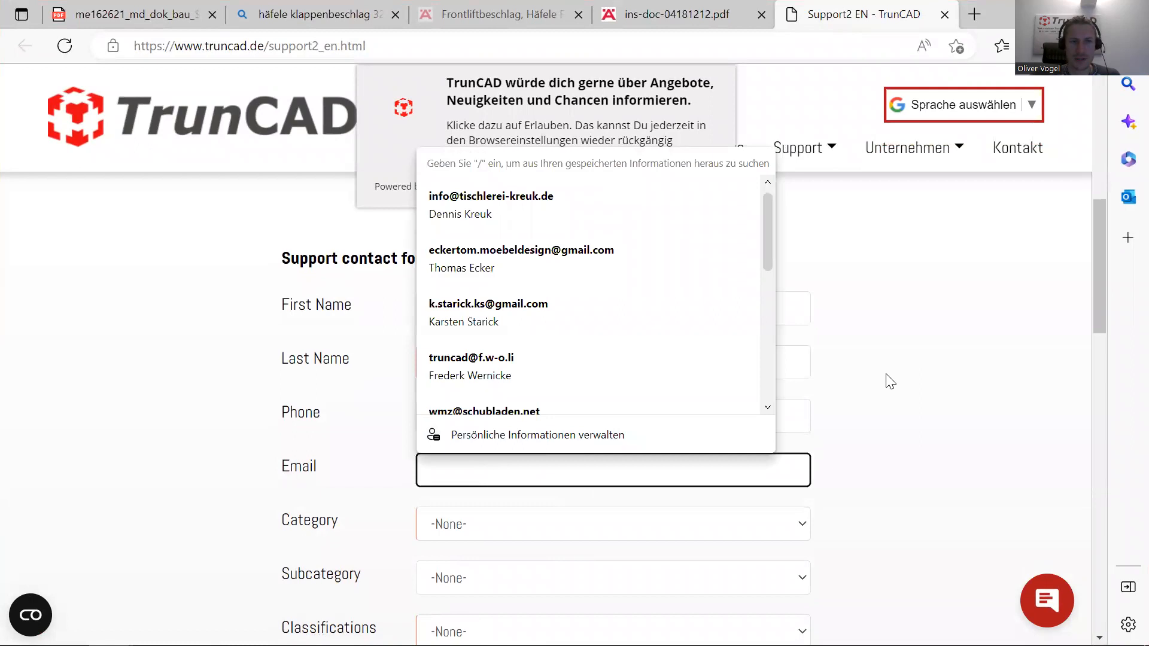
{"action": "left_click", "coordinate": [815, 381]}
{"action": "scroll", "coordinate": [806, 377], "scroll_direction": "down", "scroll_amount": 4}
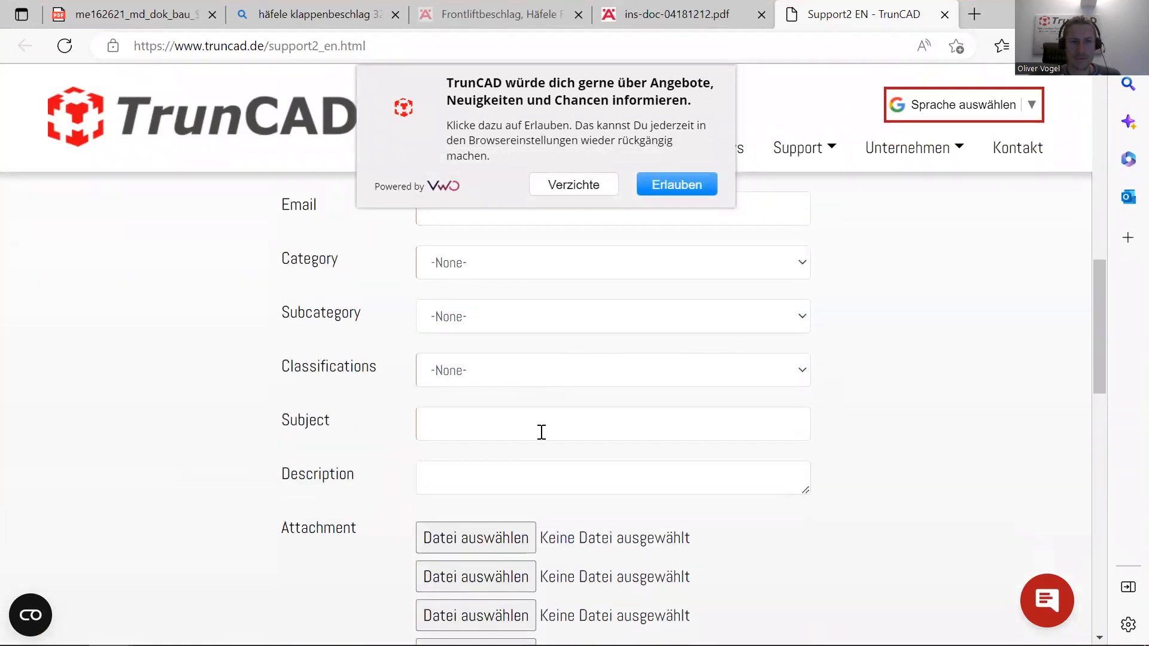
{"action": "scroll", "coordinate": [539, 476], "scroll_direction": "down", "scroll_amount": 3}
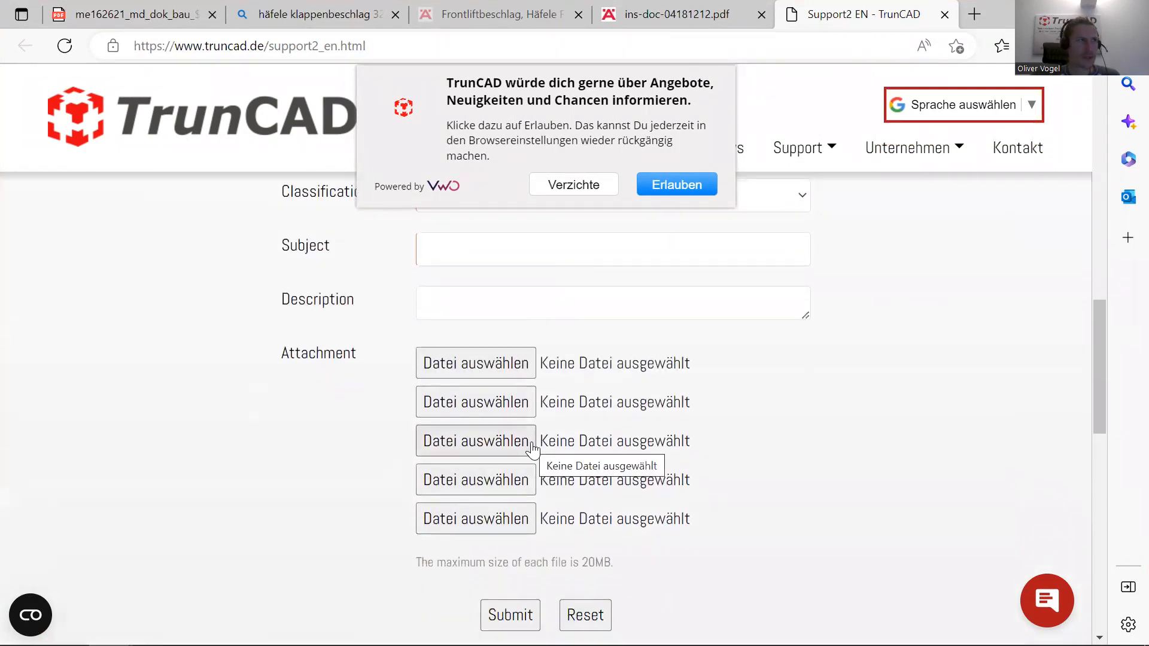
Attach hotline.zip from C:\Software\TrunCAD20XX\Backup as the first attachment of the support form.
{"action": "left_click", "coordinate": [491, 370]}
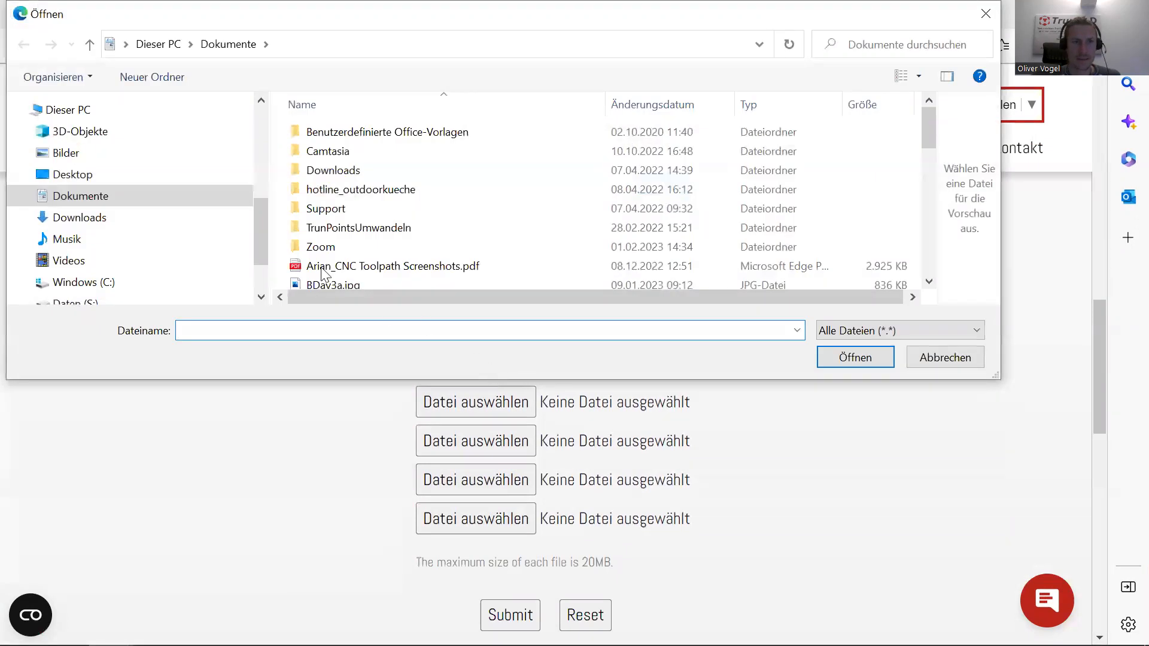
{"action": "left_click", "coordinate": [357, 43]}
{"action": "right_click", "coordinate": [358, 43]}
{"action": "left_click", "coordinate": [408, 112]}
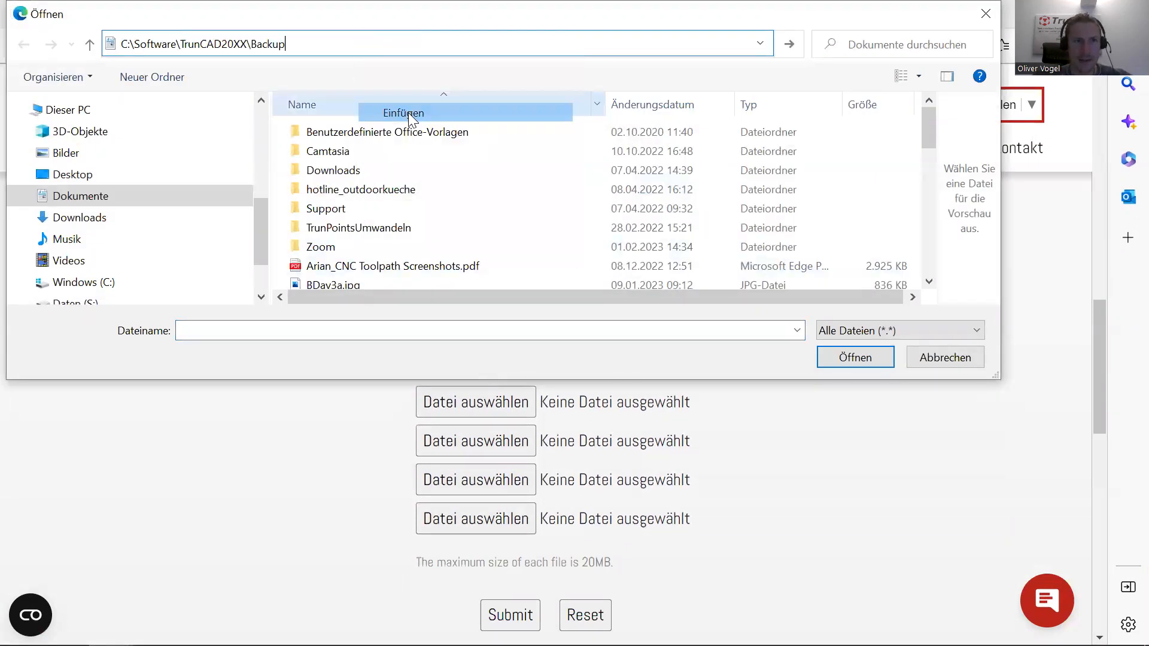
{"action": "key", "text": "Return"}
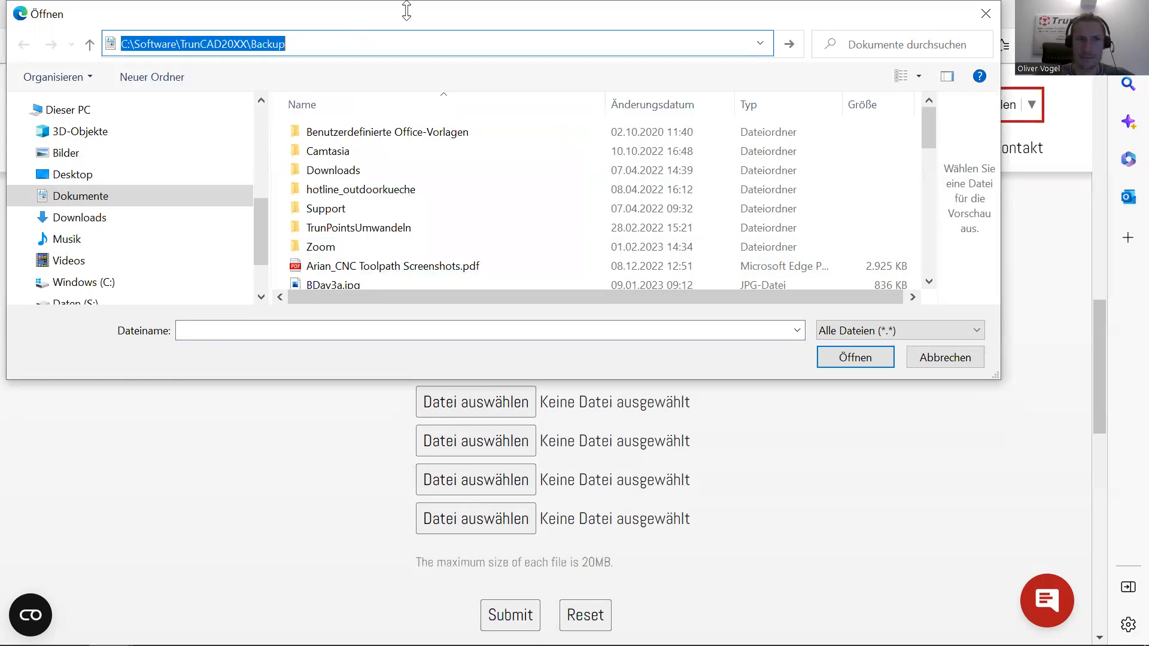
{"action": "left_click", "coordinate": [353, 189]}
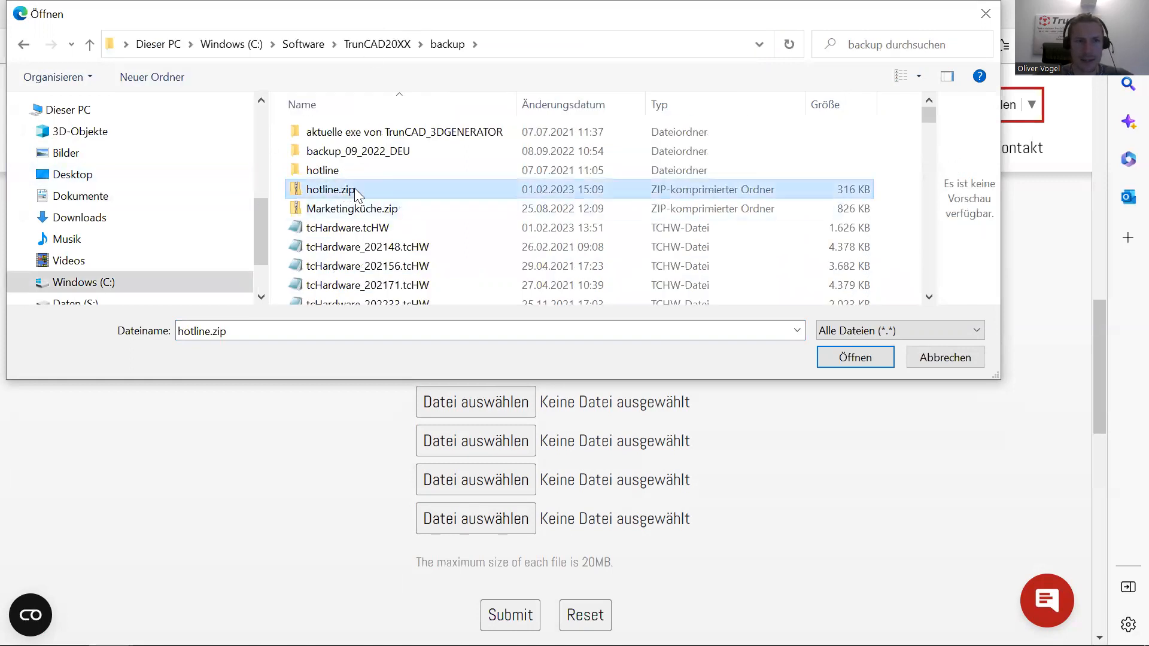
{"action": "left_click", "coordinate": [856, 360]}
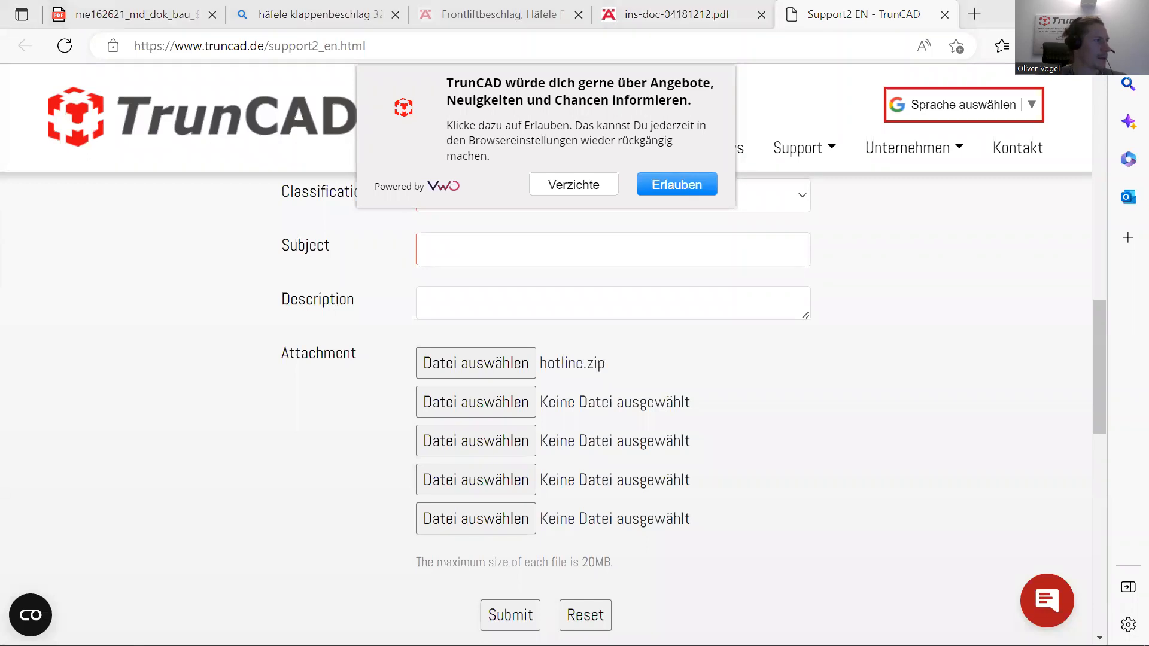
Switch to File Explorer, inspect the contents of hotline.zip in the Backup folder, and go to the parent TrunCAD20XX folder.
{"action": "key", "text": "alt+Tab"}
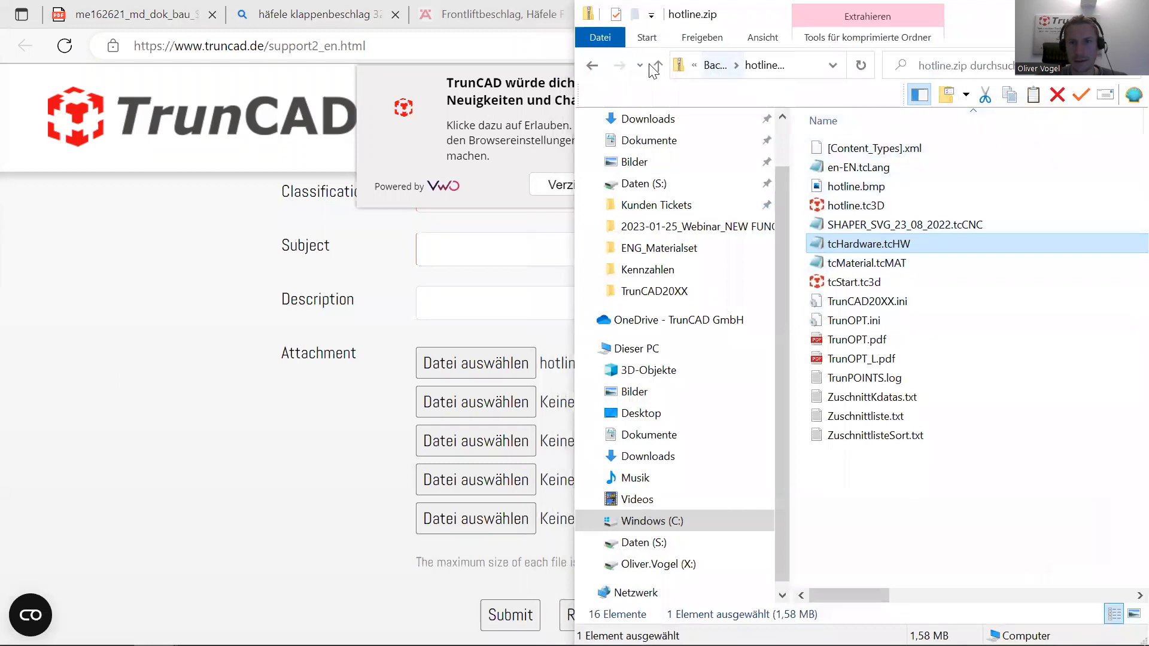
{"action": "left_click", "coordinate": [722, 63]}
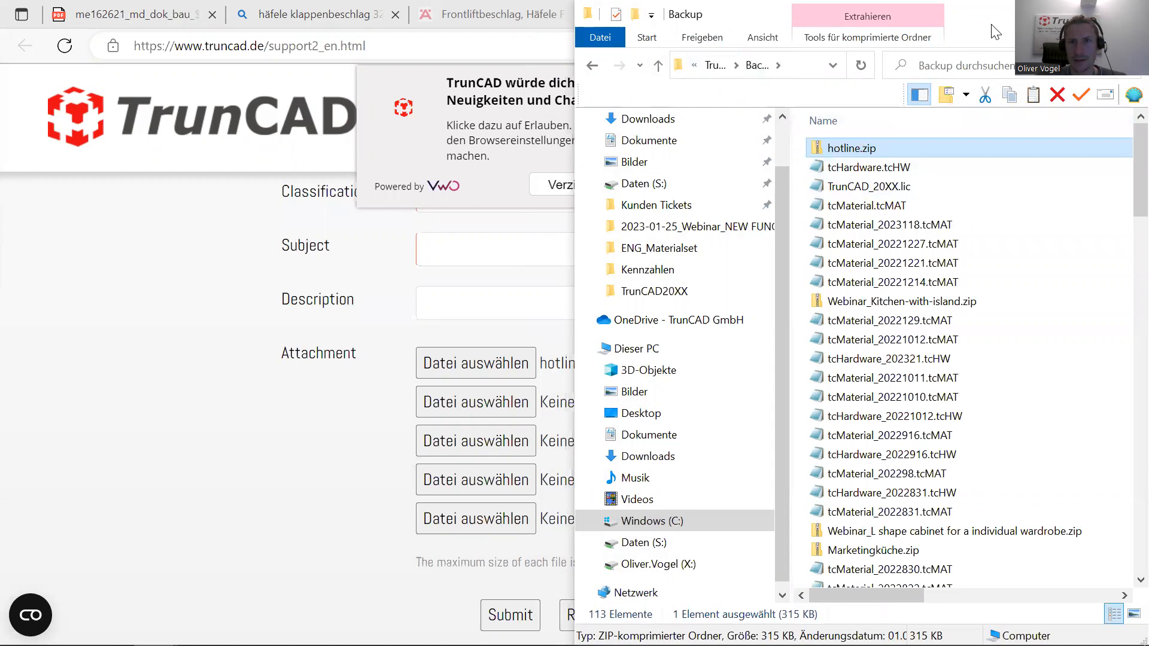
{"action": "left_click_drag", "start_coordinate": [996, 31], "coordinate": [724, 127]}
{"action": "left_click", "coordinate": [773, 130]}
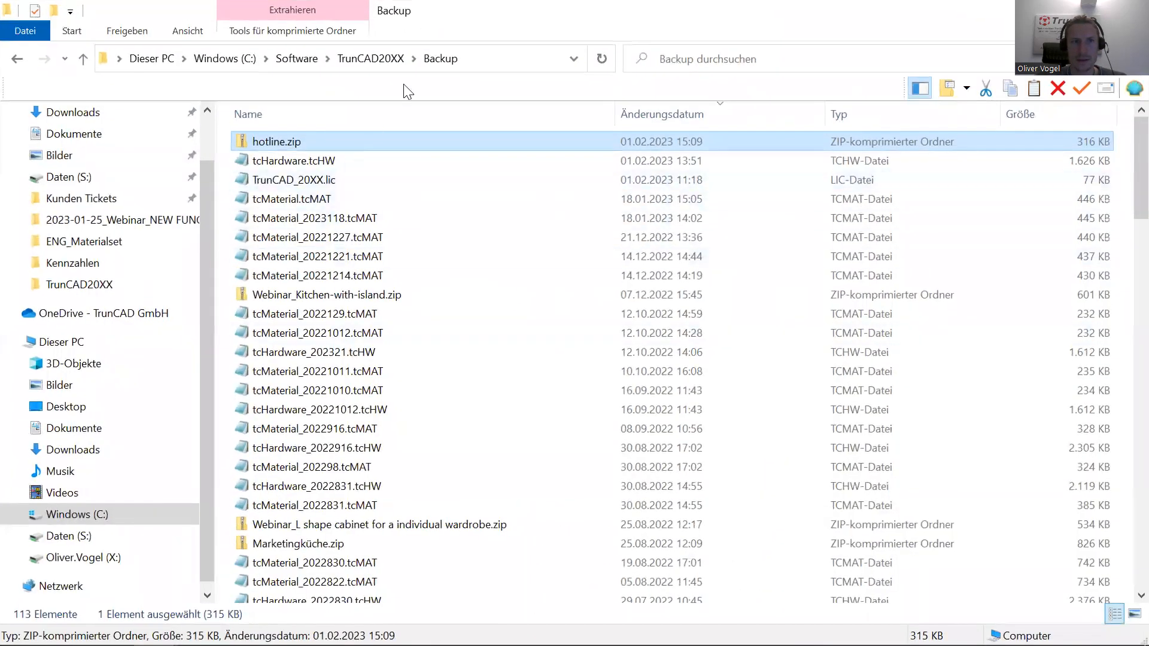
{"action": "double_click", "coordinate": [276, 142]}
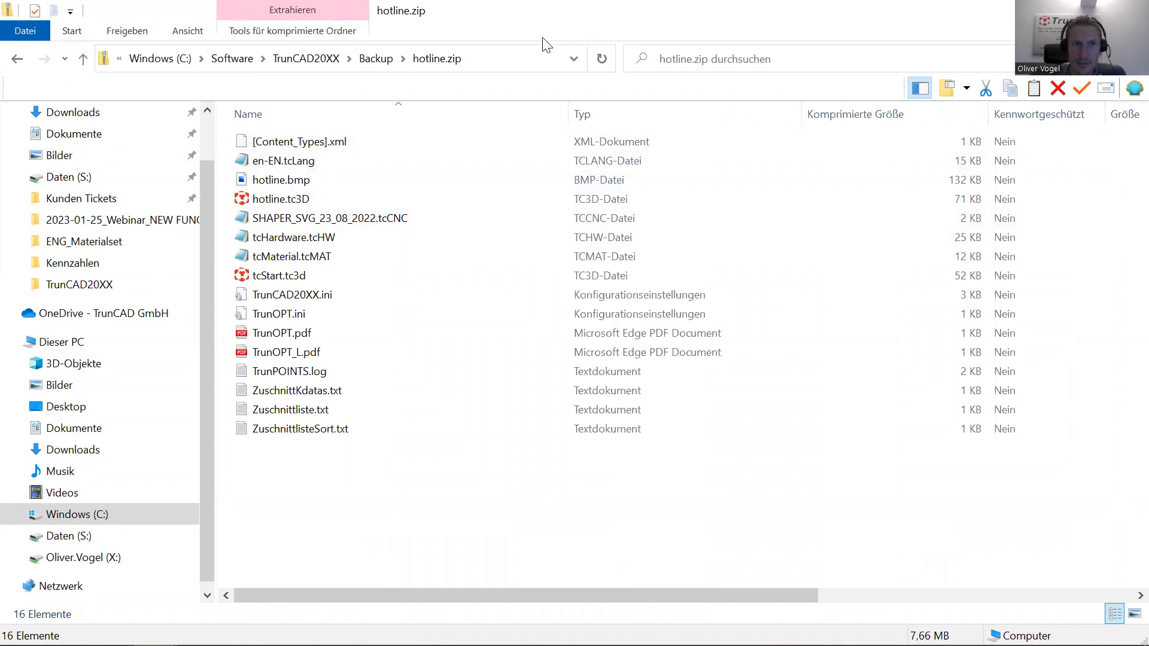
{"action": "left_click", "coordinate": [305, 60]}
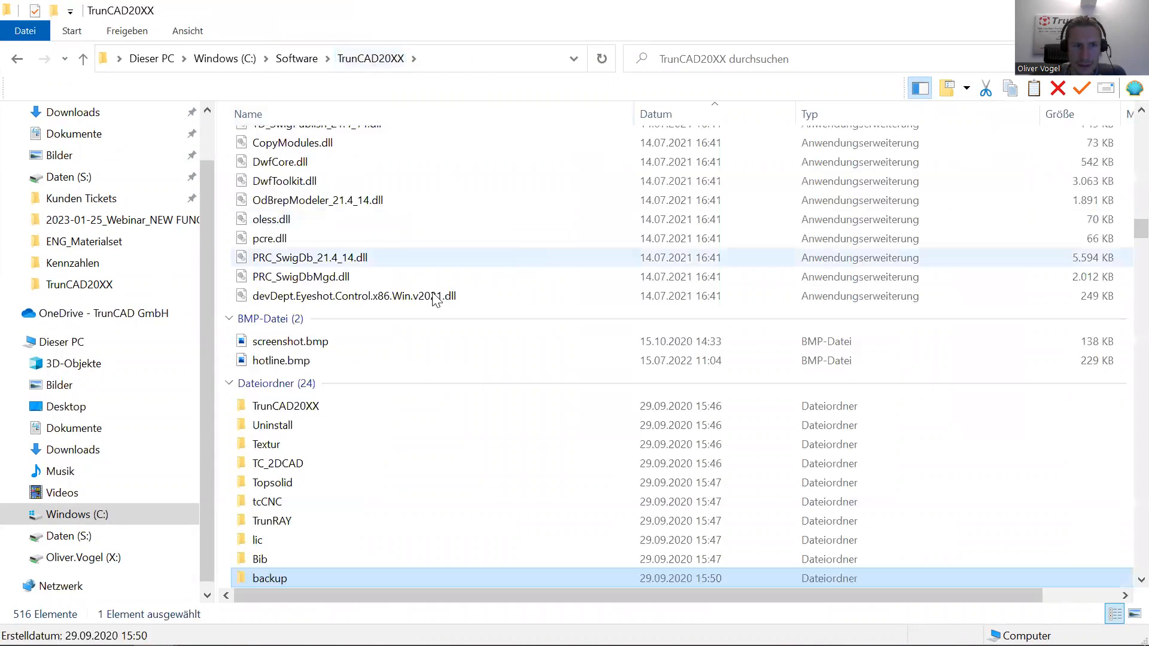
Open the ENG_Materialset folder, select tcHardware_Webinar.tcHW and show the full path of its folder.
{"action": "scroll", "coordinate": [421, 329], "scroll_direction": "down", "scroll_amount": 3}
{"action": "scroll", "coordinate": [419, 329], "scroll_direction": "down", "scroll_amount": 2}
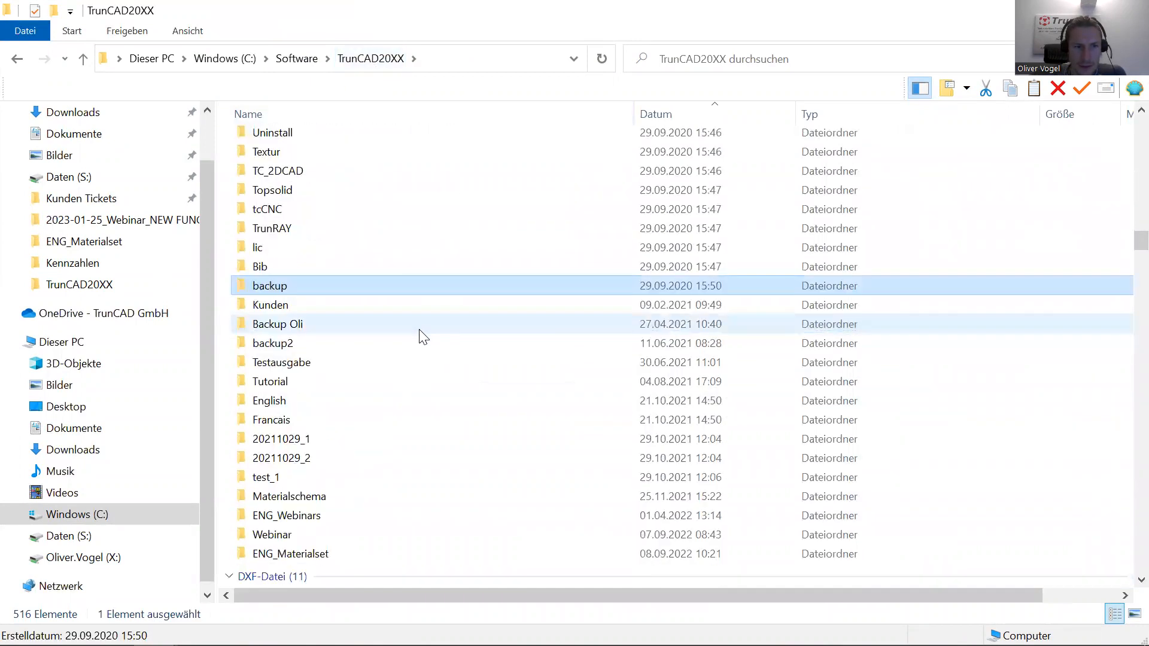
{"action": "double_click", "coordinate": [320, 556]}
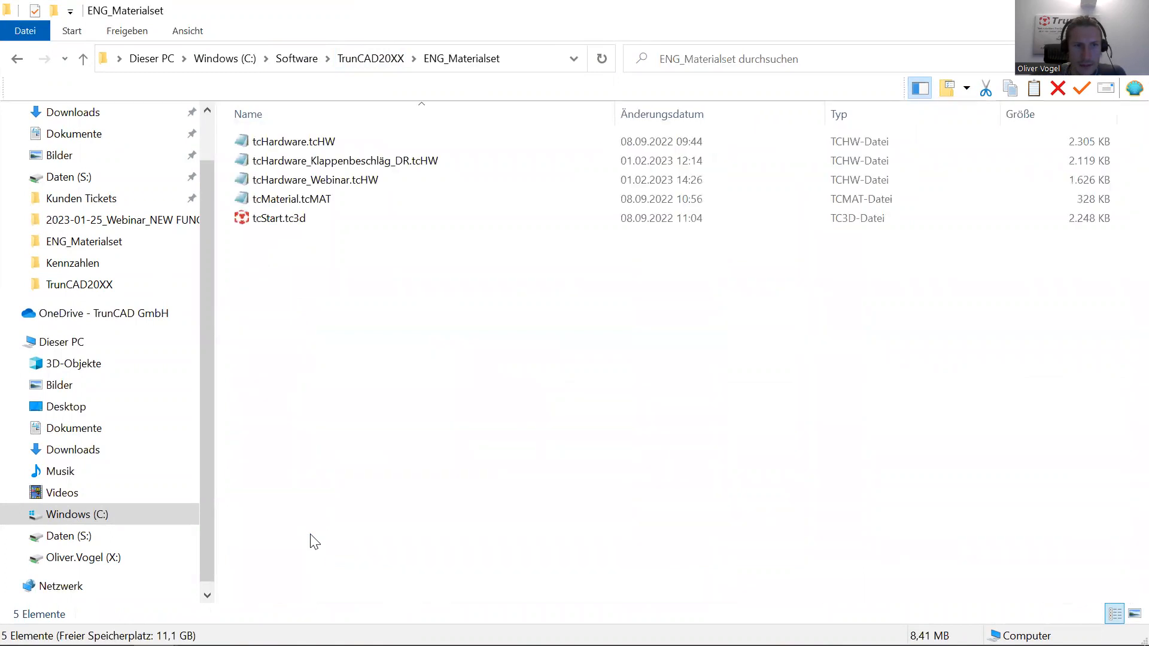
{"action": "left_click", "coordinate": [299, 184]}
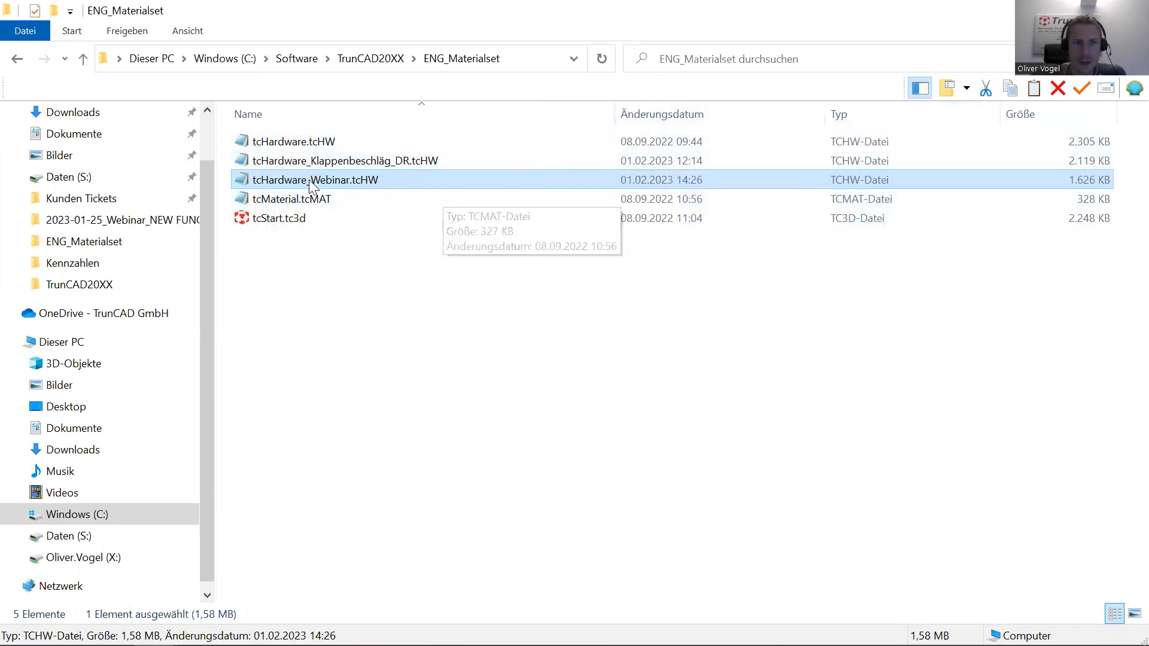
{"action": "left_click", "coordinate": [514, 60]}
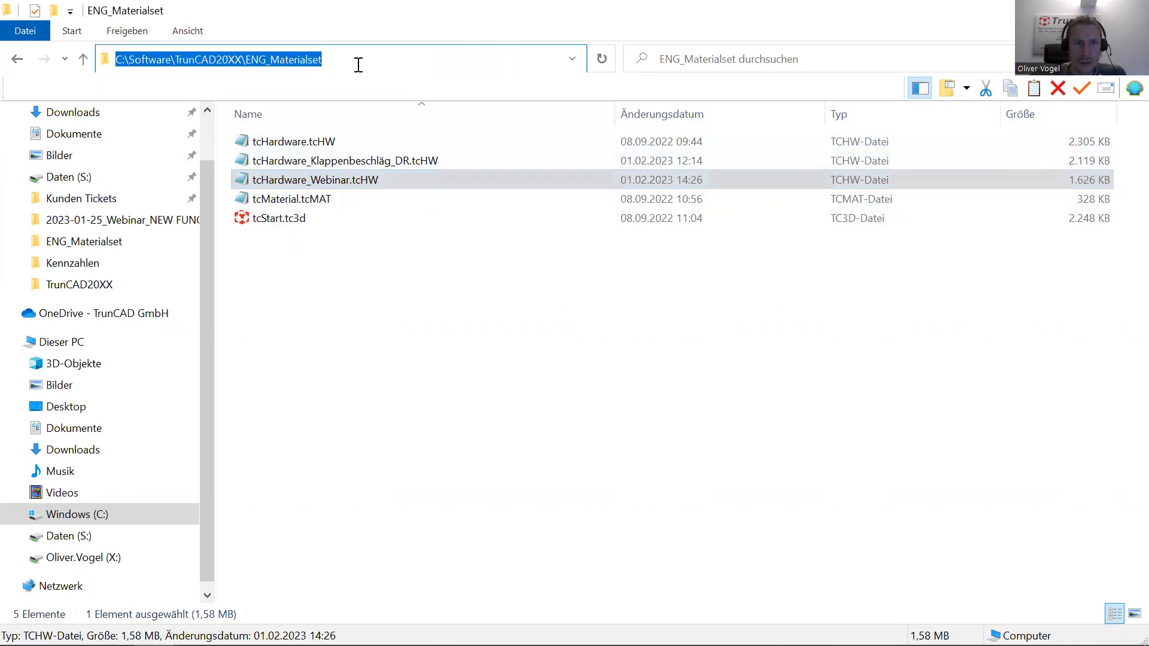
{"action": "left_click", "coordinate": [337, 60]}
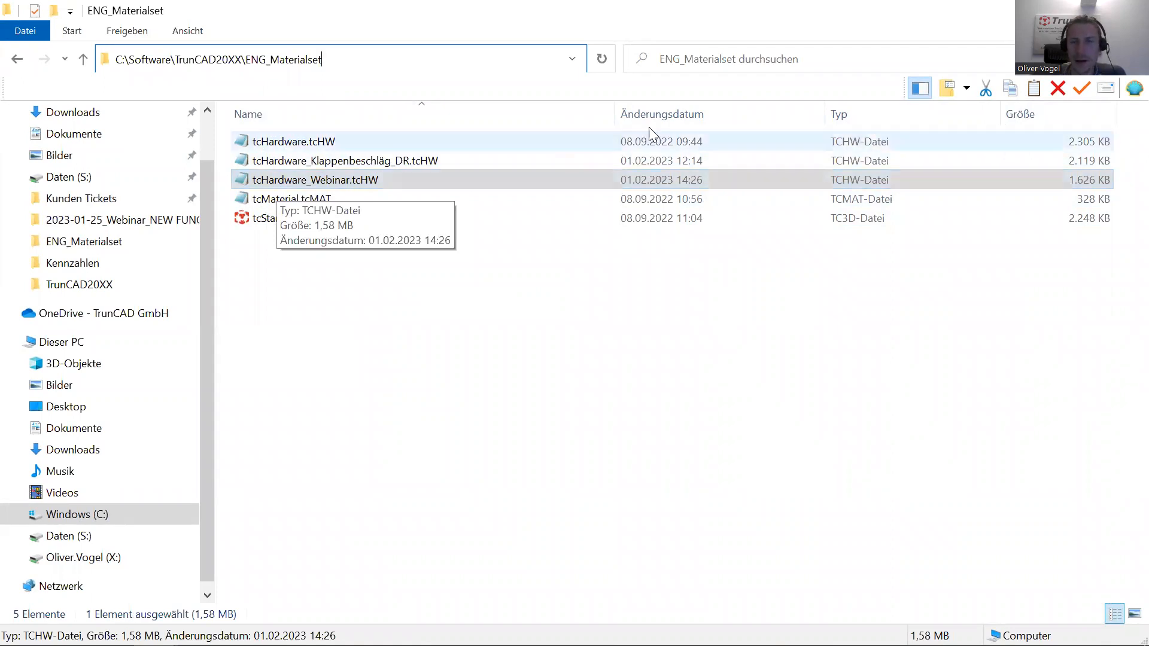
Switch to TrunCAD and open the hardware settings for lid fronts.
{"action": "key", "text": "alt+Tab"}
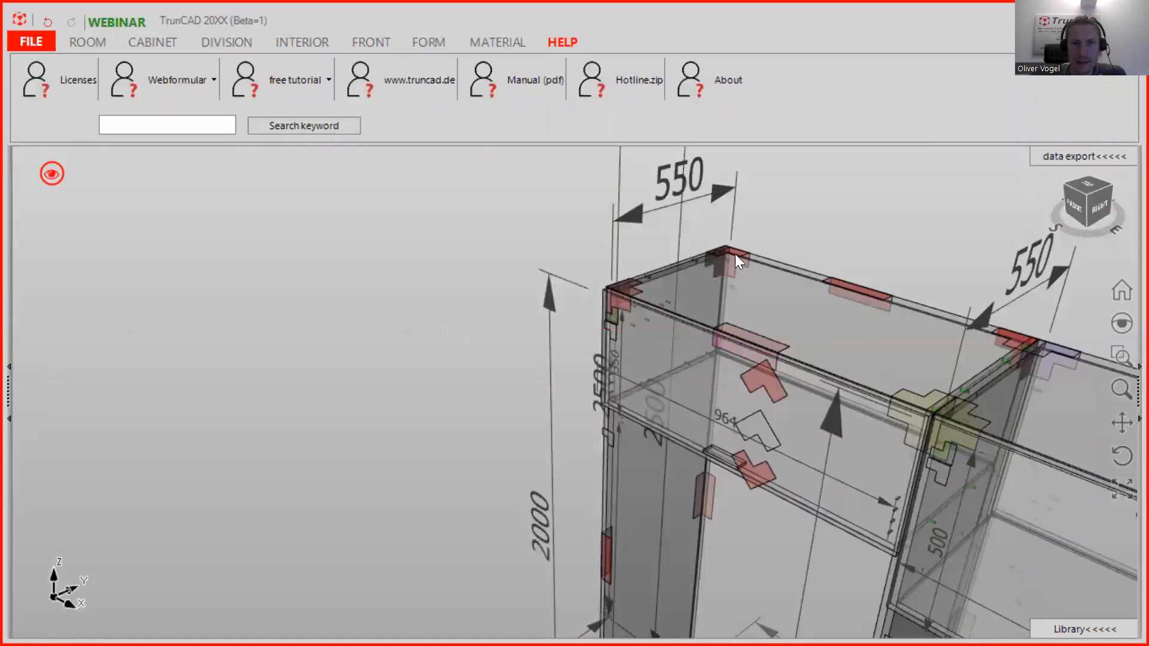
{"action": "scroll", "coordinate": [740, 252], "scroll_direction": "down", "scroll_amount": 3}
{"action": "scroll", "coordinate": [752, 248], "scroll_direction": "up", "scroll_amount": 2}
{"action": "mouse_move", "coordinate": [757, 247]}
{"action": "middle_mouse_down", "text": "ctrl"}
{"action": "mouse_move", "coordinate": [727, 246]}
{"action": "mouse_move", "coordinate": [751, 239]}
{"action": "middle_mouse_up", "text": "ctrl"}
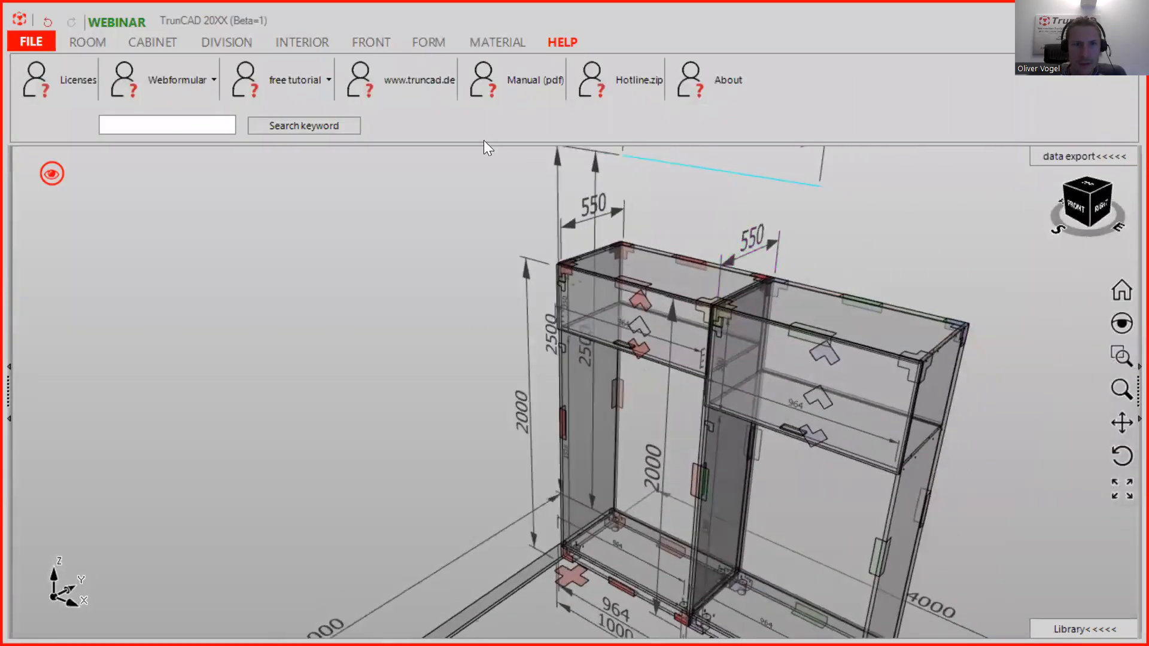
{"action": "left_click", "coordinate": [378, 42]}
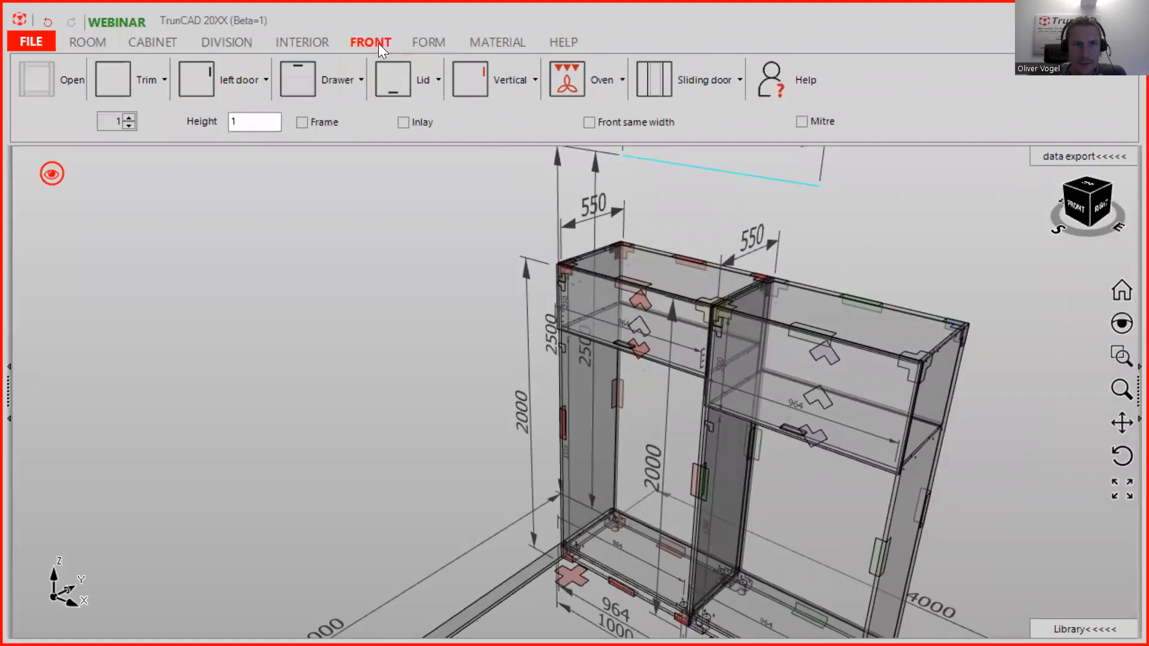
{"action": "left_click", "coordinate": [422, 75]}
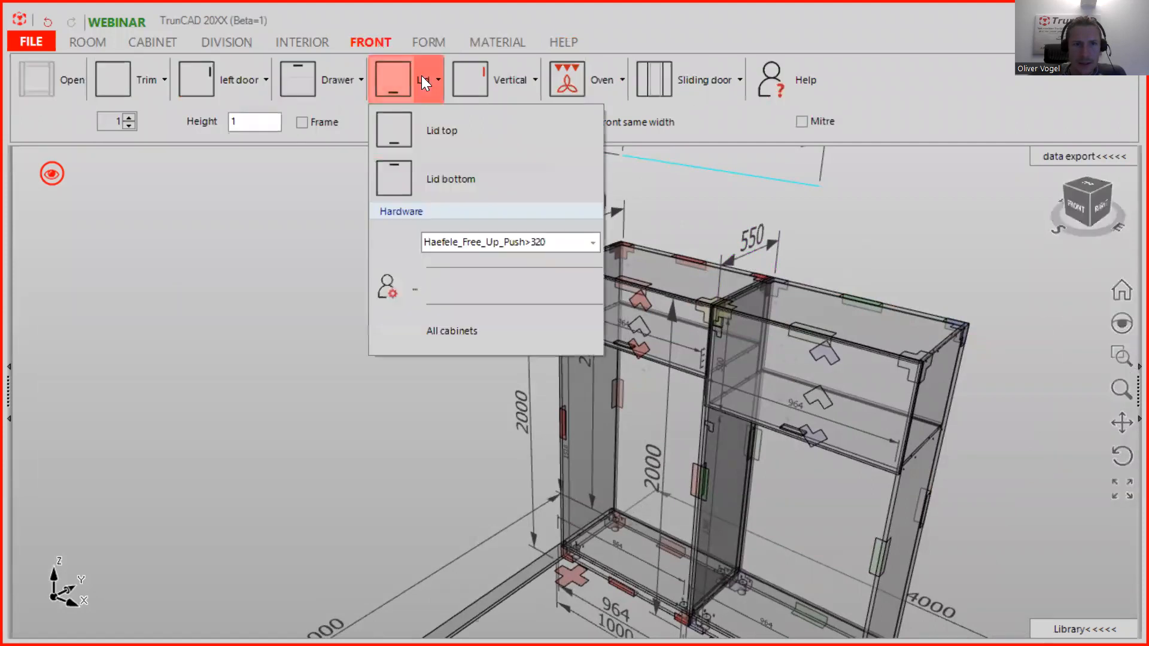
{"action": "left_click", "coordinate": [400, 286]}
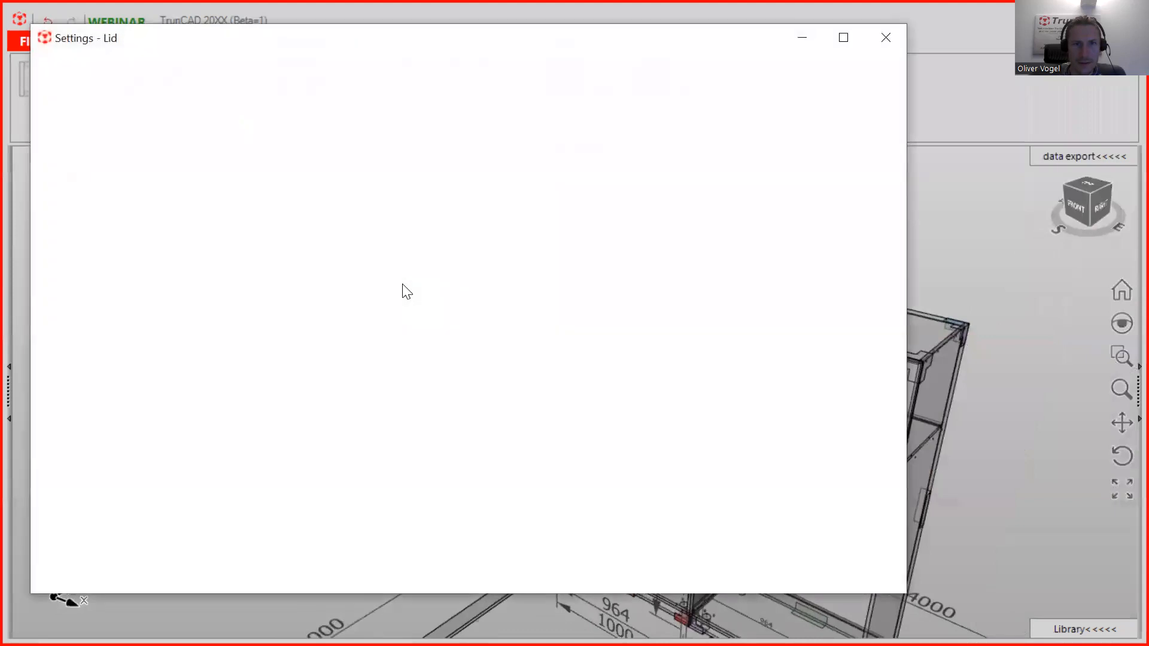
Delete the Blum_AVENTOS HK top and Blum_AVENTOS HK top - Clip Top entries from the lid hardware and check the remaining list.
{"action": "left_click", "coordinate": [892, 70]}
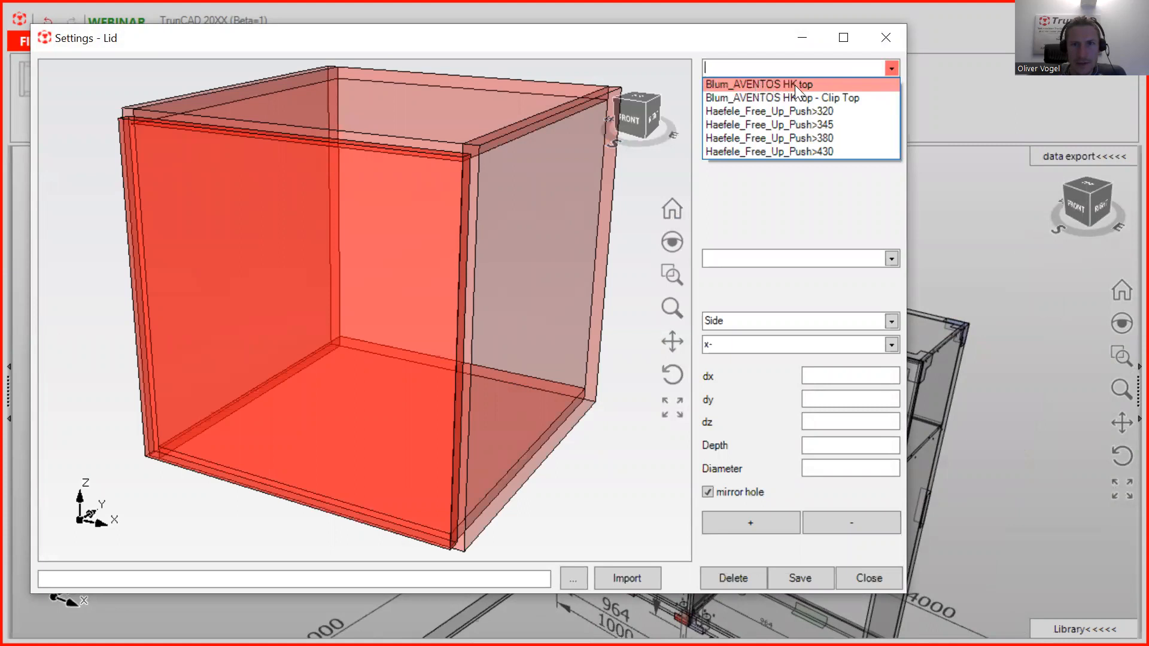
{"action": "left_click", "coordinate": [815, 87]}
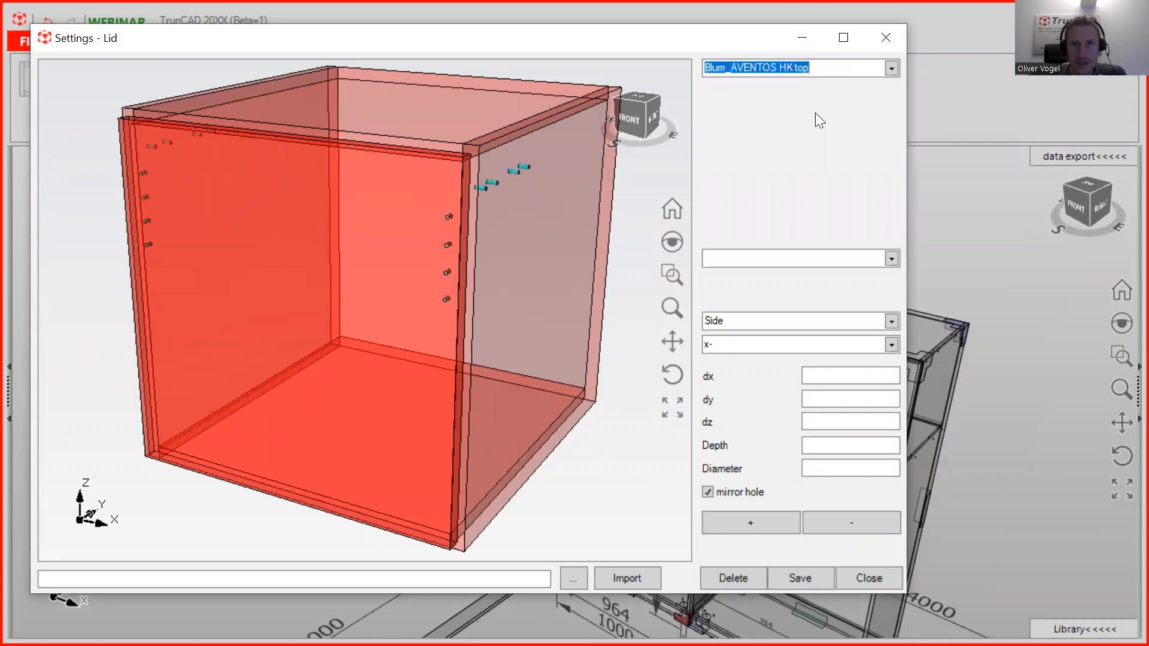
{"action": "left_click", "coordinate": [746, 581]}
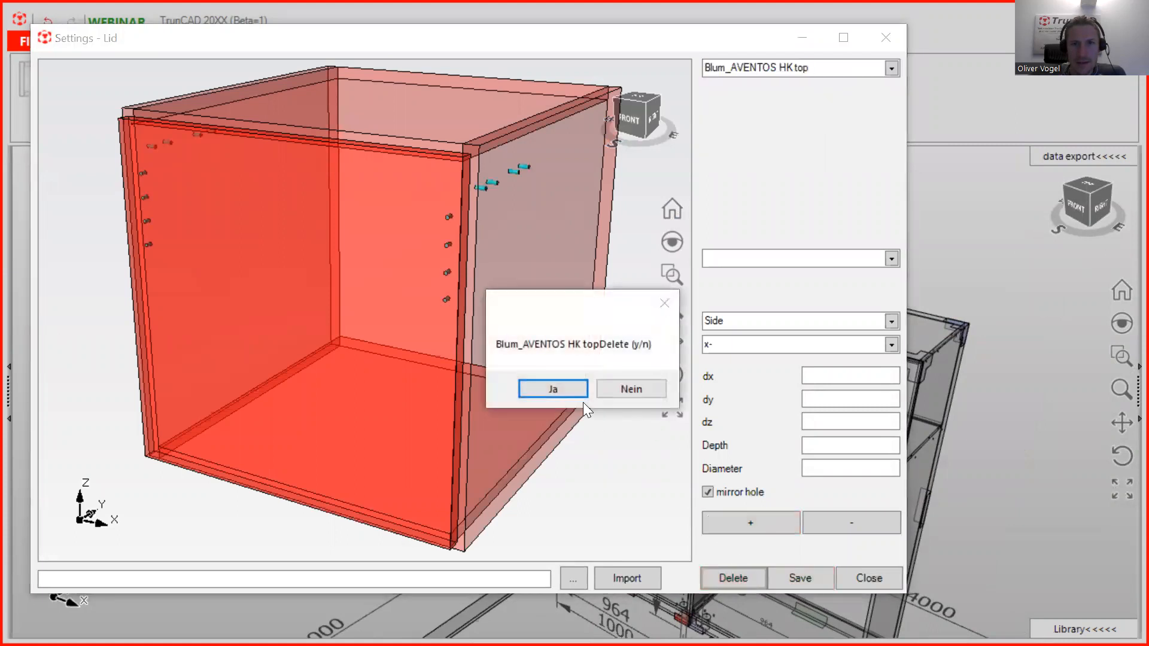
{"action": "left_click", "coordinate": [566, 388]}
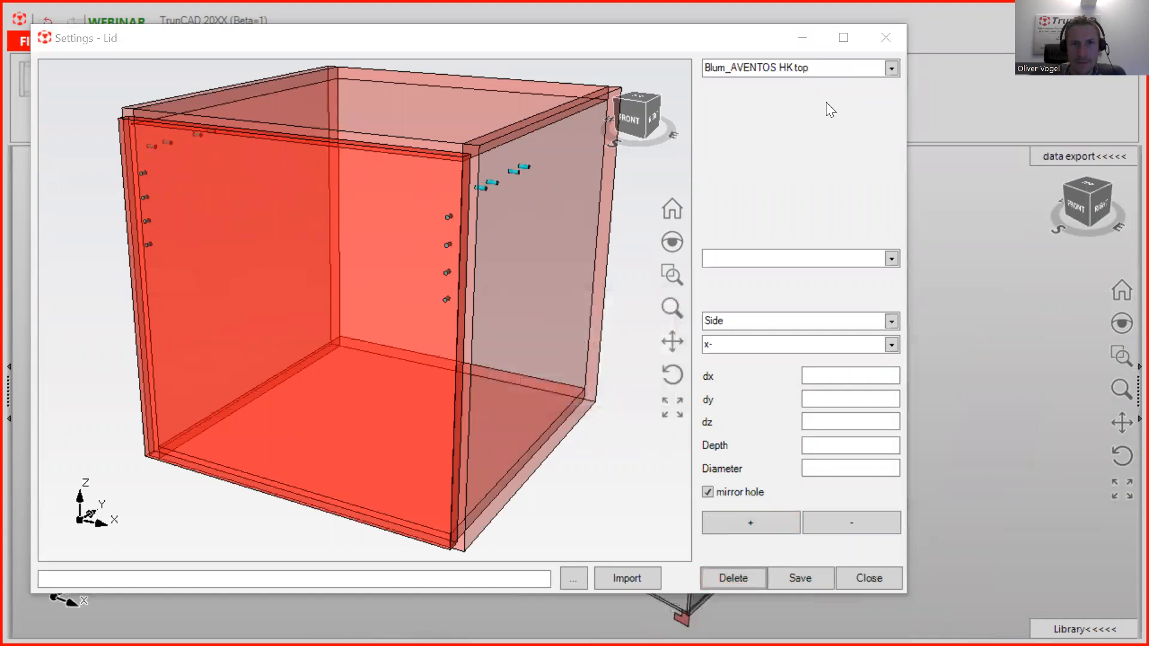
{"action": "left_click", "coordinate": [891, 68]}
{"action": "left_click", "coordinate": [854, 81]}
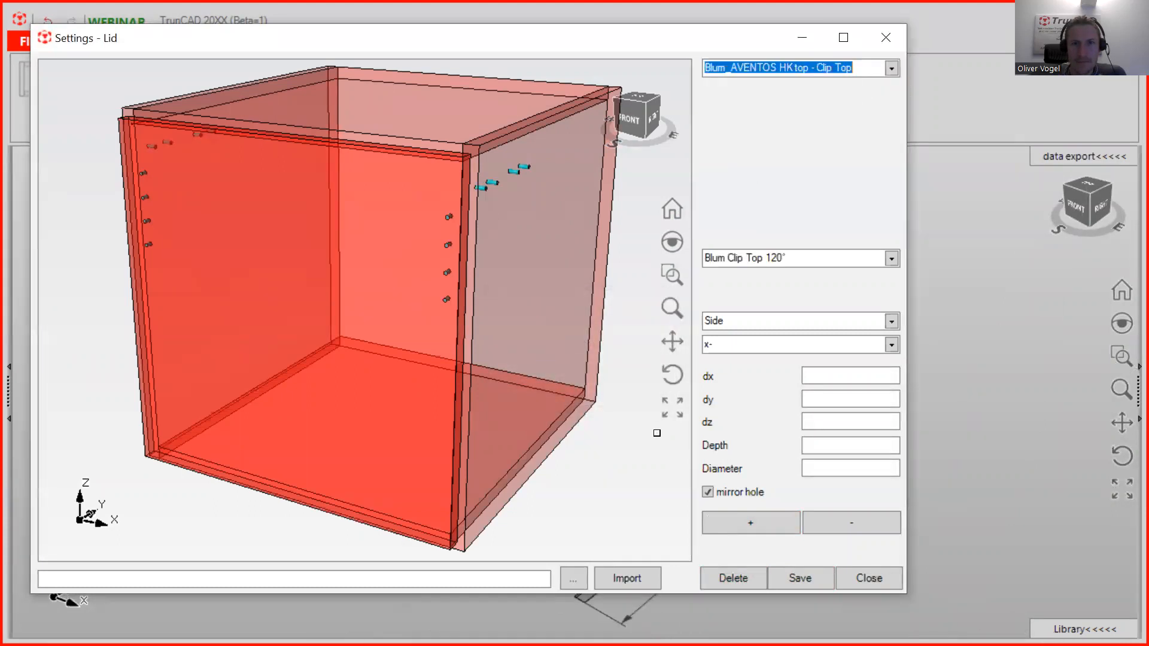
{"action": "left_click", "coordinate": [734, 578]}
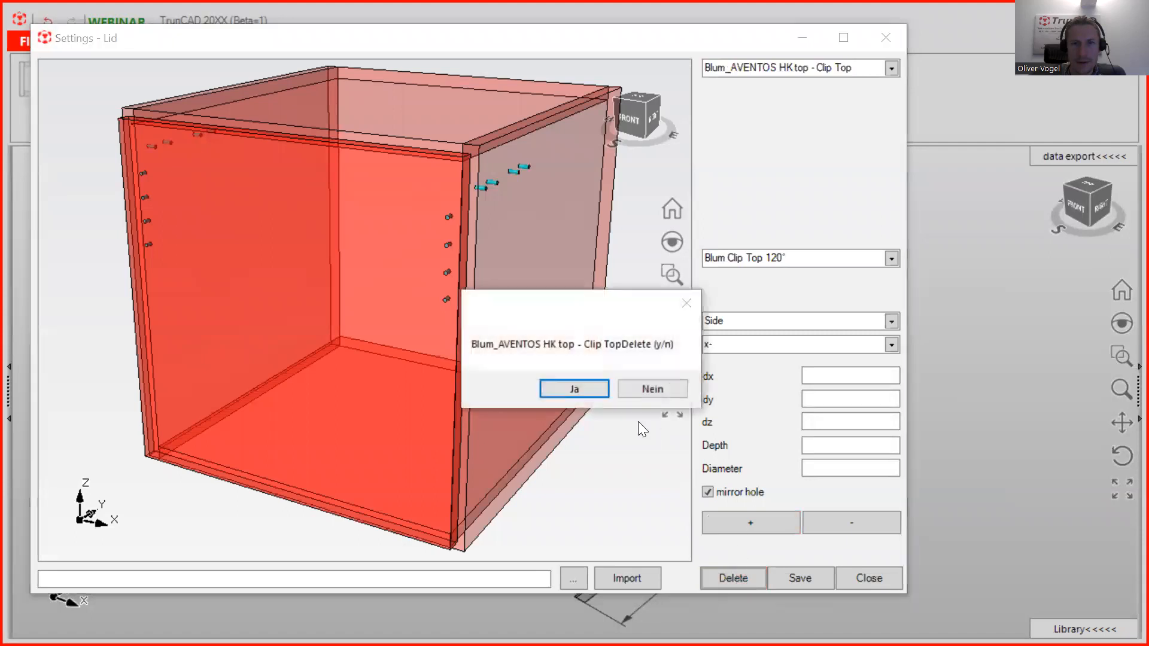
{"action": "left_click", "coordinate": [584, 390]}
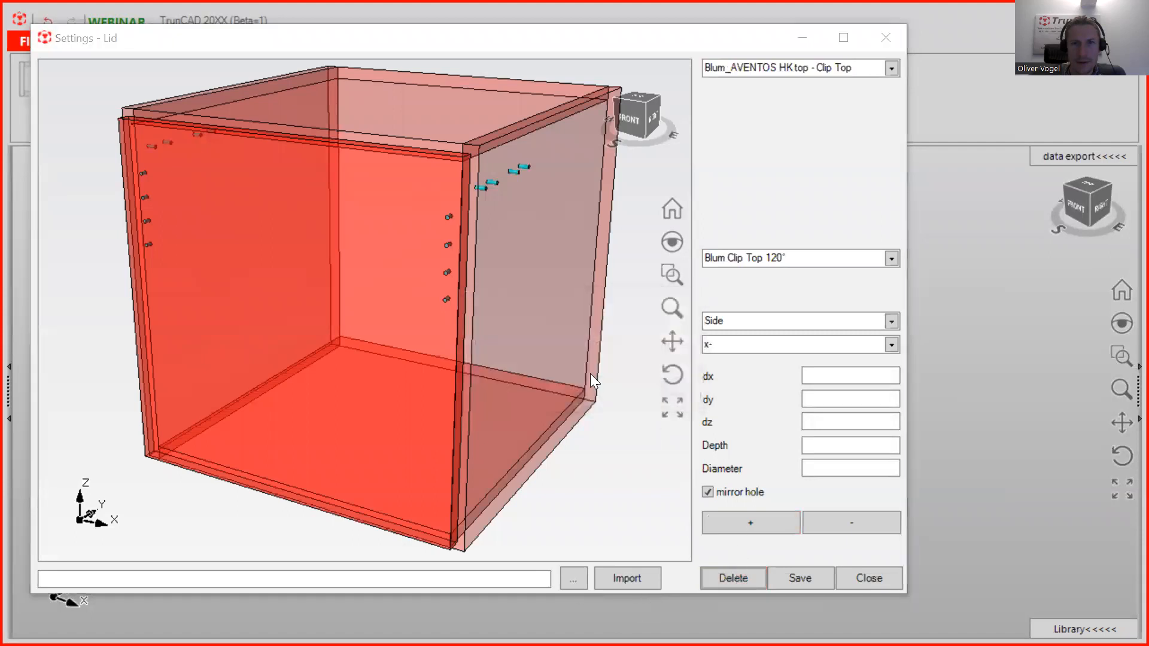
{"action": "left_click", "coordinate": [891, 68]}
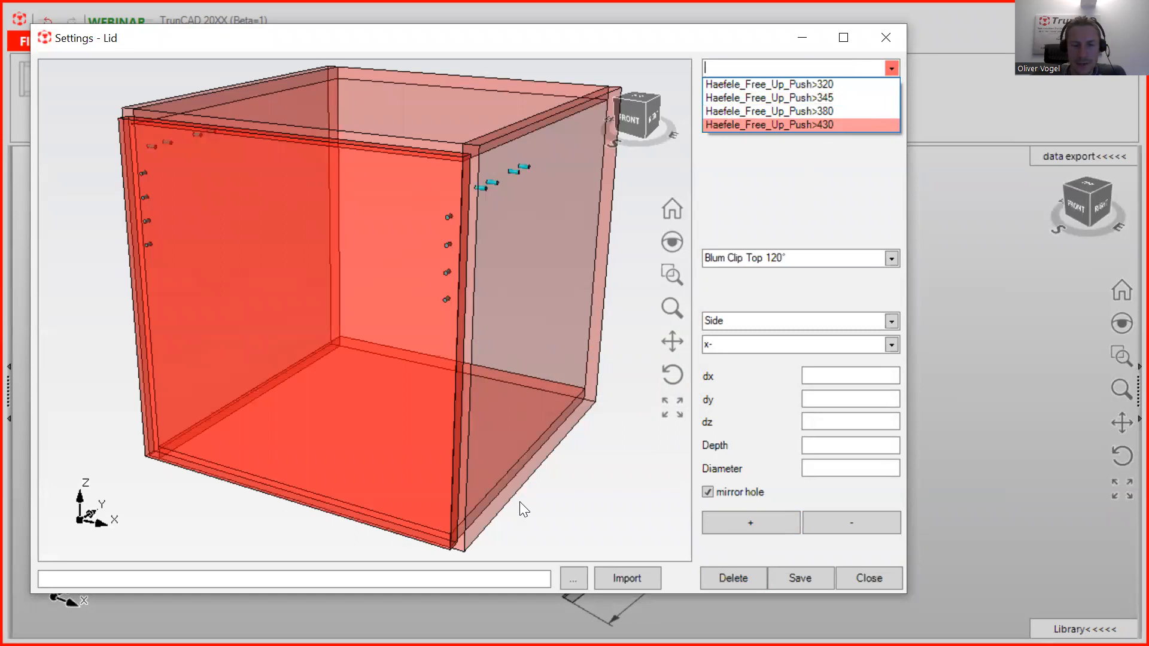
{"action": "left_click", "coordinate": [677, 587]}
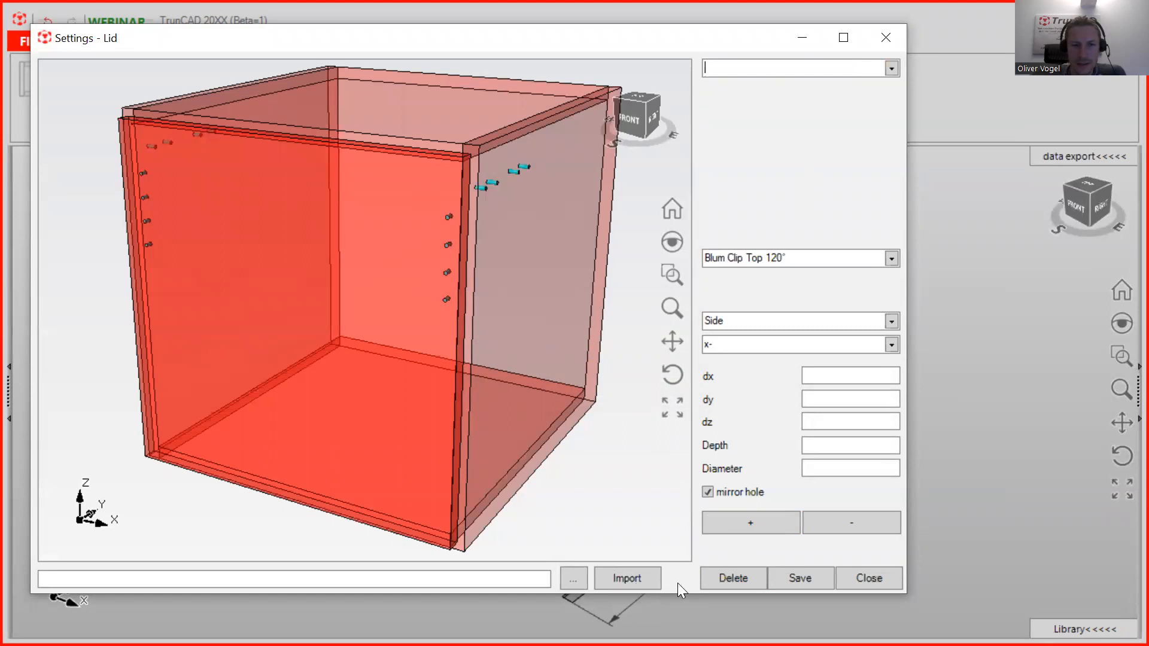
Load tcHardware_Webinar.tcHW from ENG_Materialset as import source, open its importable lid hardware and widen the Family and Name columns.
{"action": "left_click", "coordinate": [574, 578]}
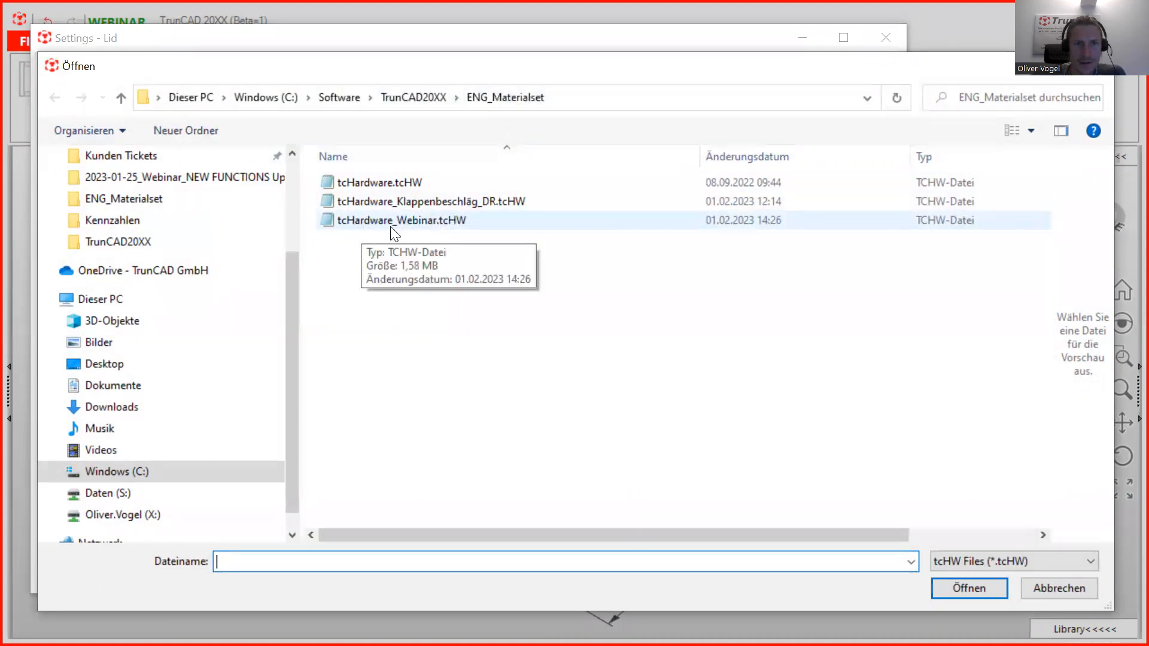
{"action": "double_click", "coordinate": [422, 222]}
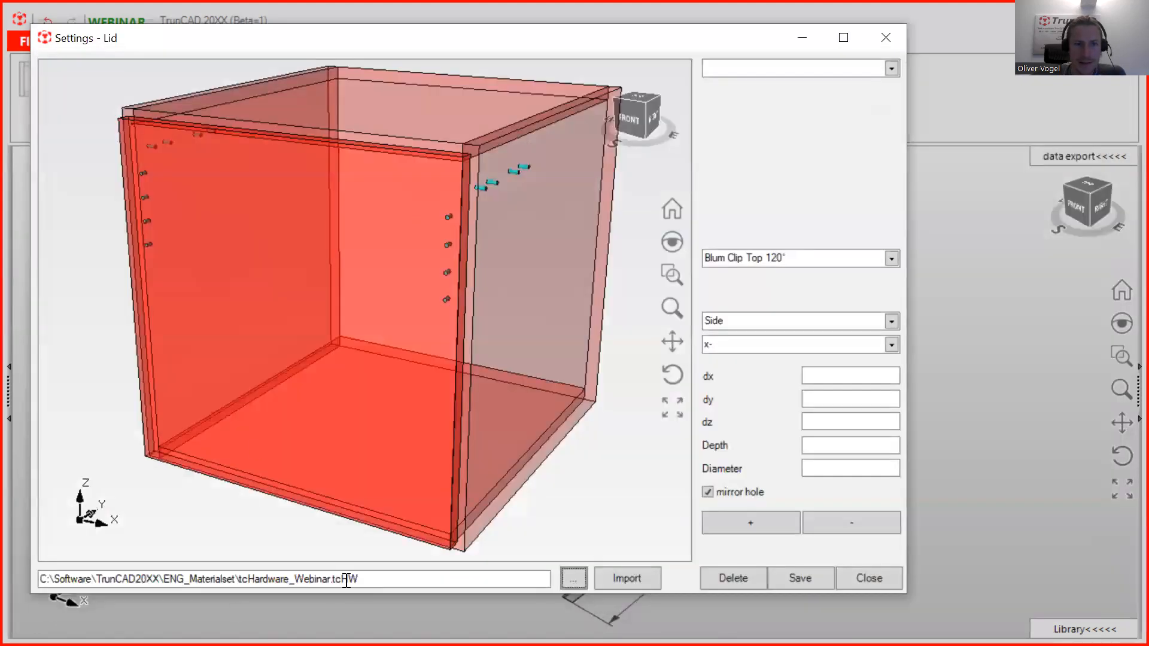
{"action": "left_click", "coordinate": [618, 580]}
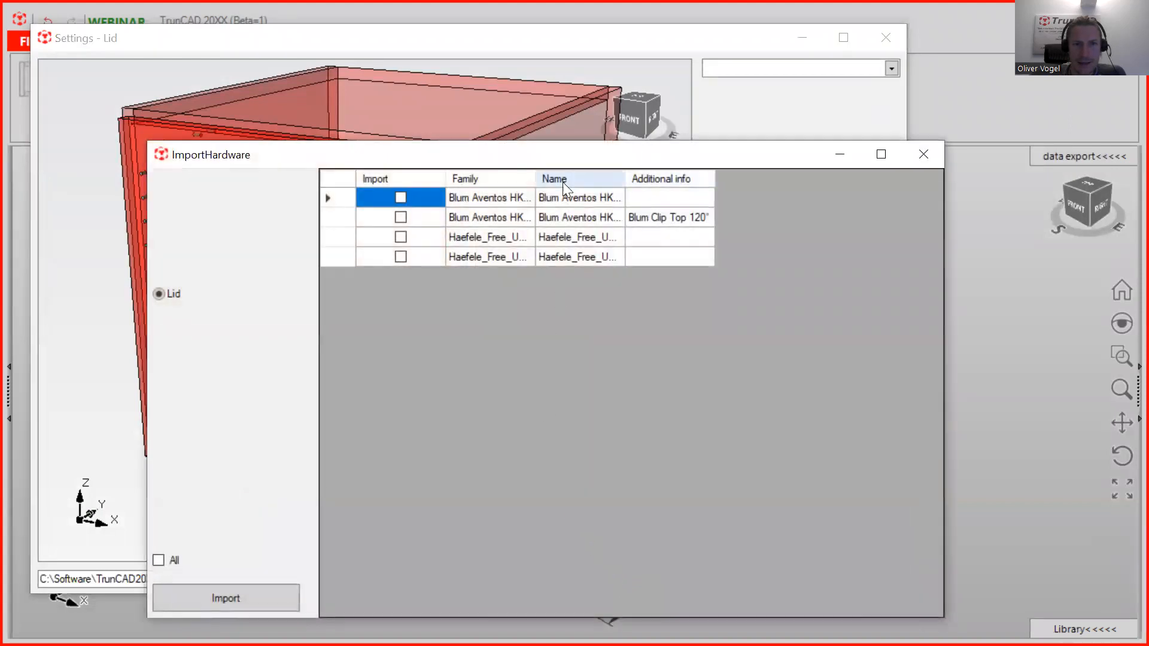
{"action": "left_click_drag", "start_coordinate": [536, 179], "coordinate": [617, 179]}
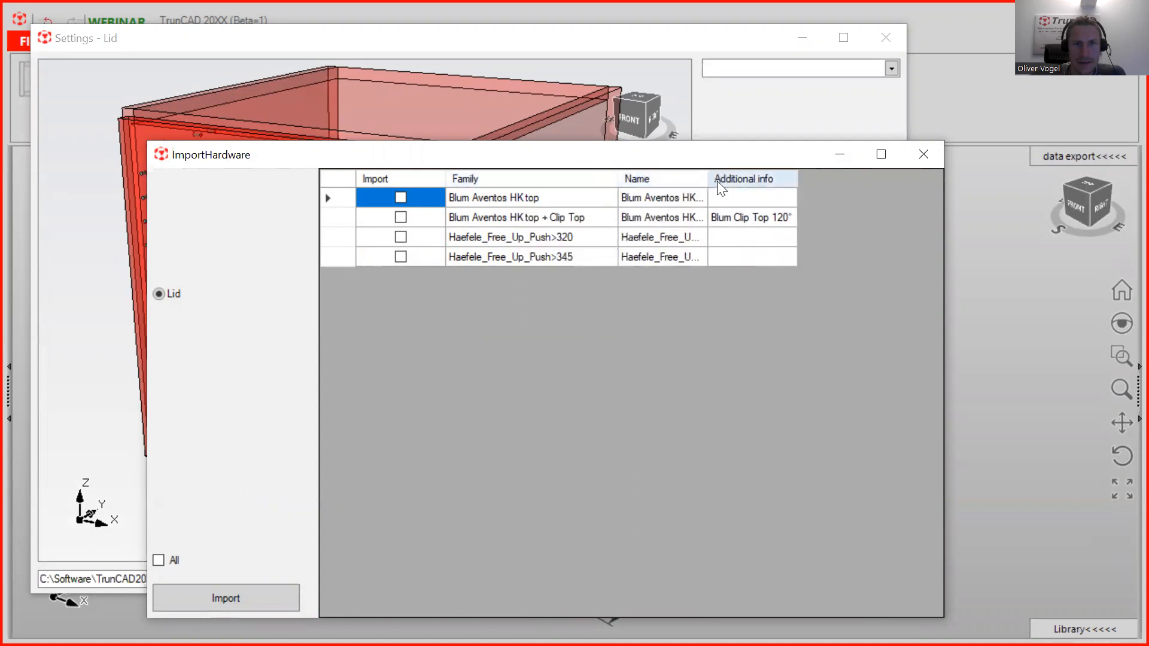
{"action": "left_click_drag", "start_coordinate": [709, 180], "coordinate": [777, 179]}
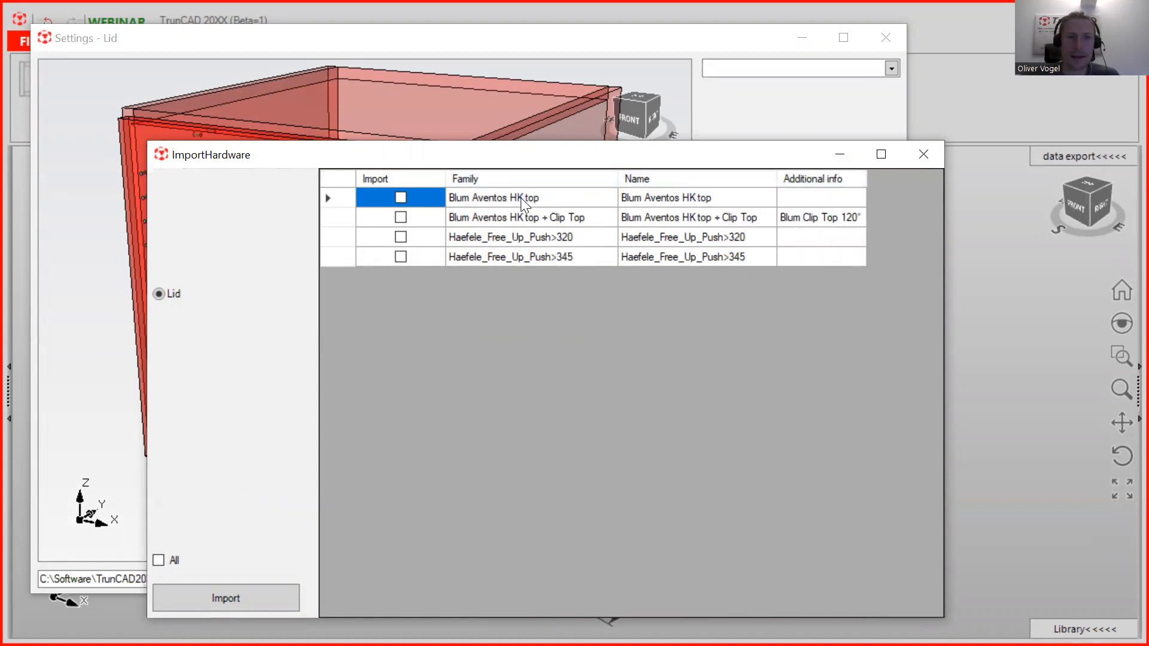
Import the lid hardware Blum Aventos HK top and Blum Aventos HK top + Clip Top, and close the lid settings.
{"action": "left_click", "coordinate": [399, 200]}
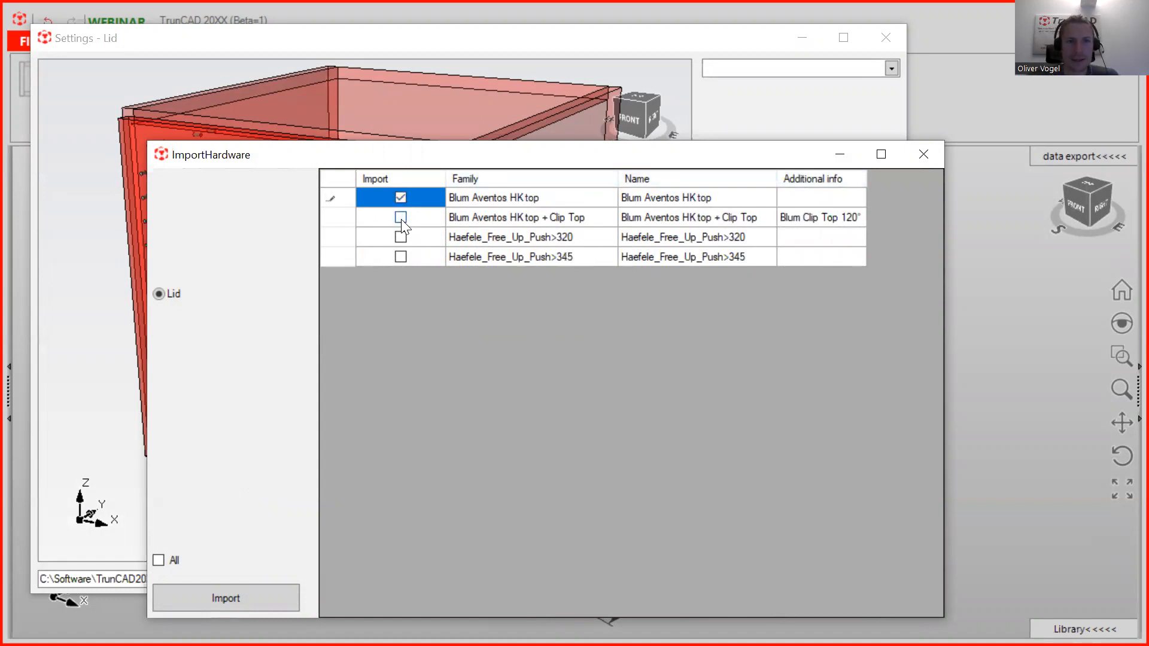
{"action": "left_click", "coordinate": [401, 217]}
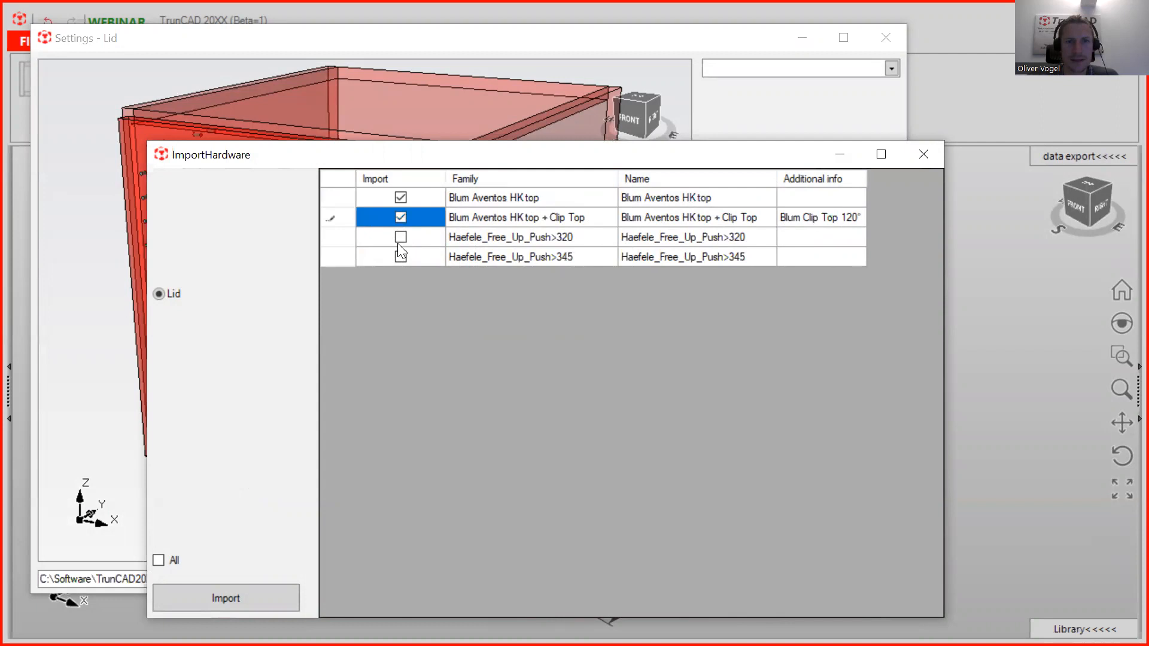
{"action": "left_click", "coordinate": [244, 594]}
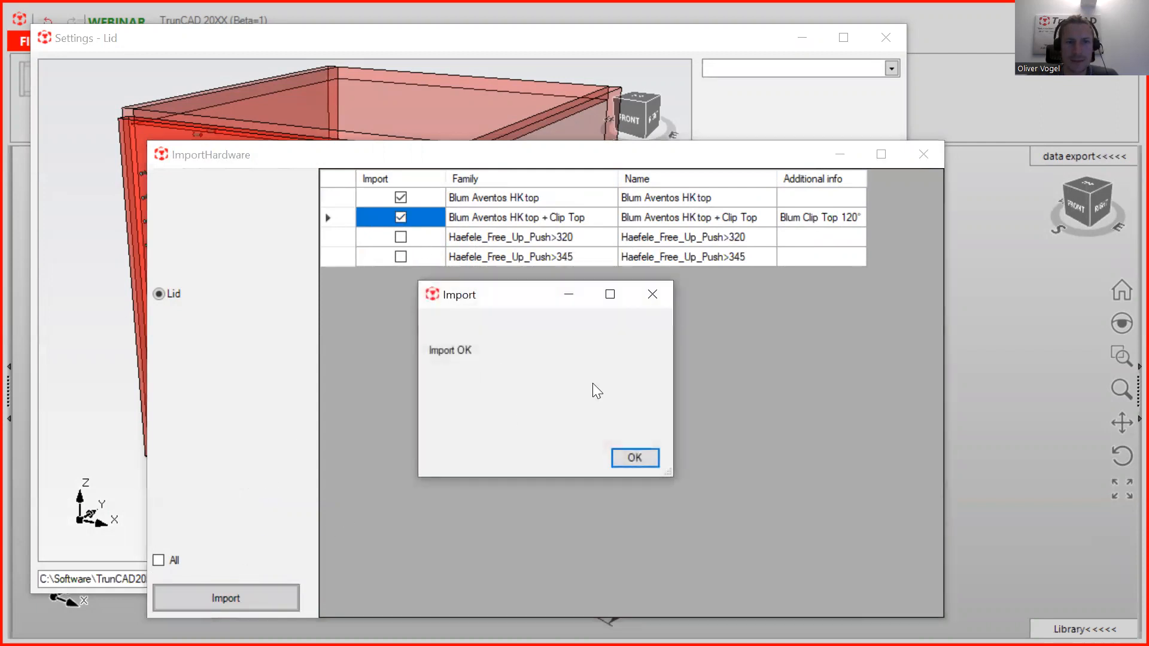
{"action": "left_click", "coordinate": [636, 458]}
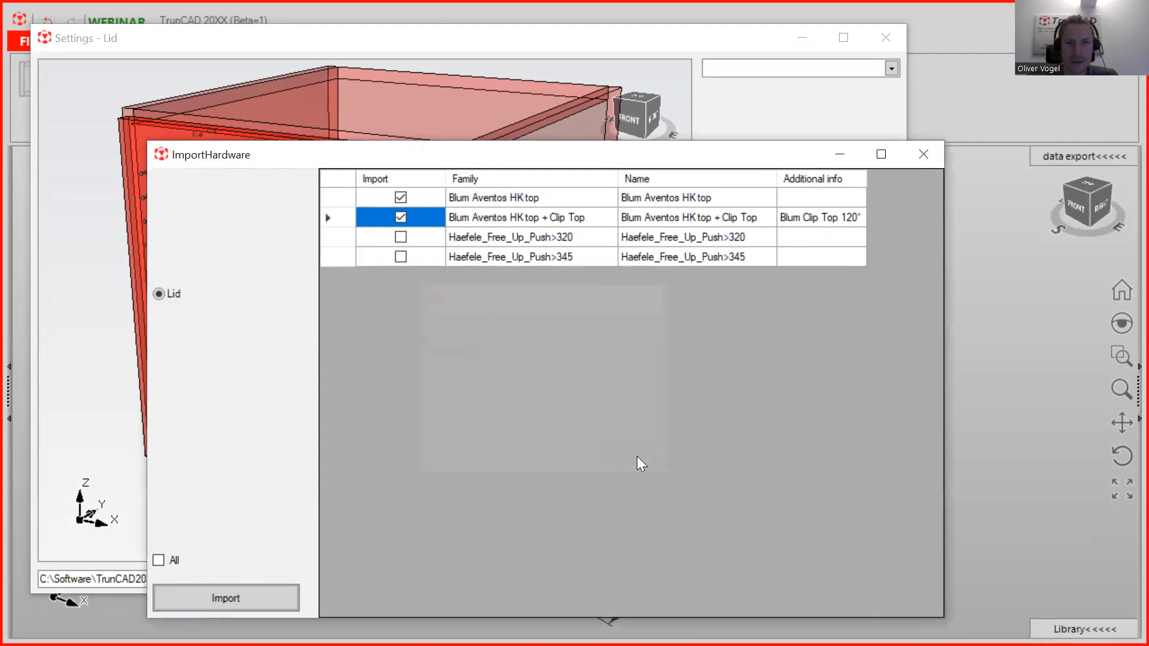
{"action": "left_click", "coordinate": [925, 154]}
{"action": "left_click", "coordinate": [893, 72]}
{"action": "left_click", "coordinate": [893, 72]}
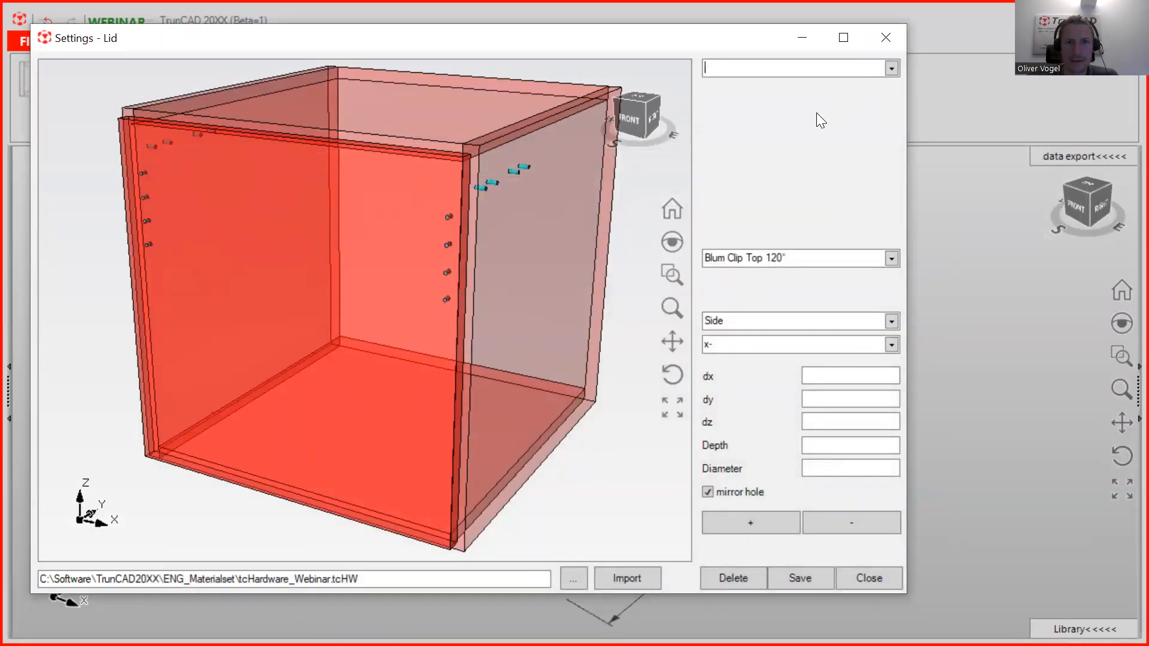
{"action": "left_click", "coordinate": [886, 38]}
Choose the imported Blum Aventos HK top as the hardware for lids.
{"action": "left_click", "coordinate": [425, 77]}
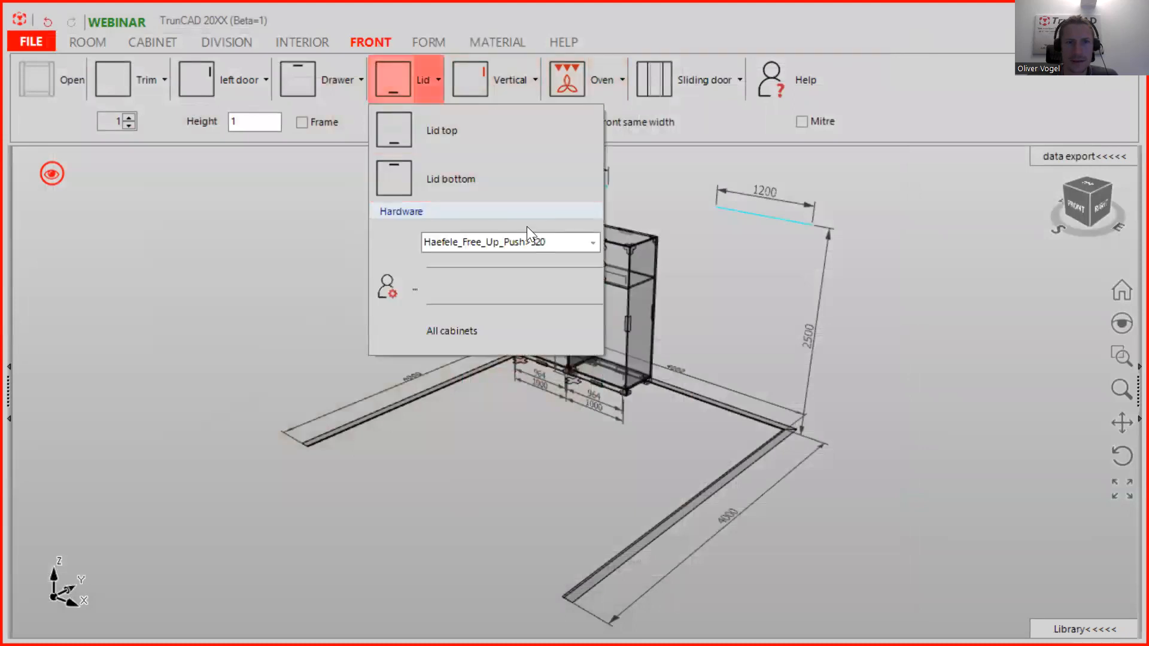
{"action": "left_click", "coordinate": [593, 239]}
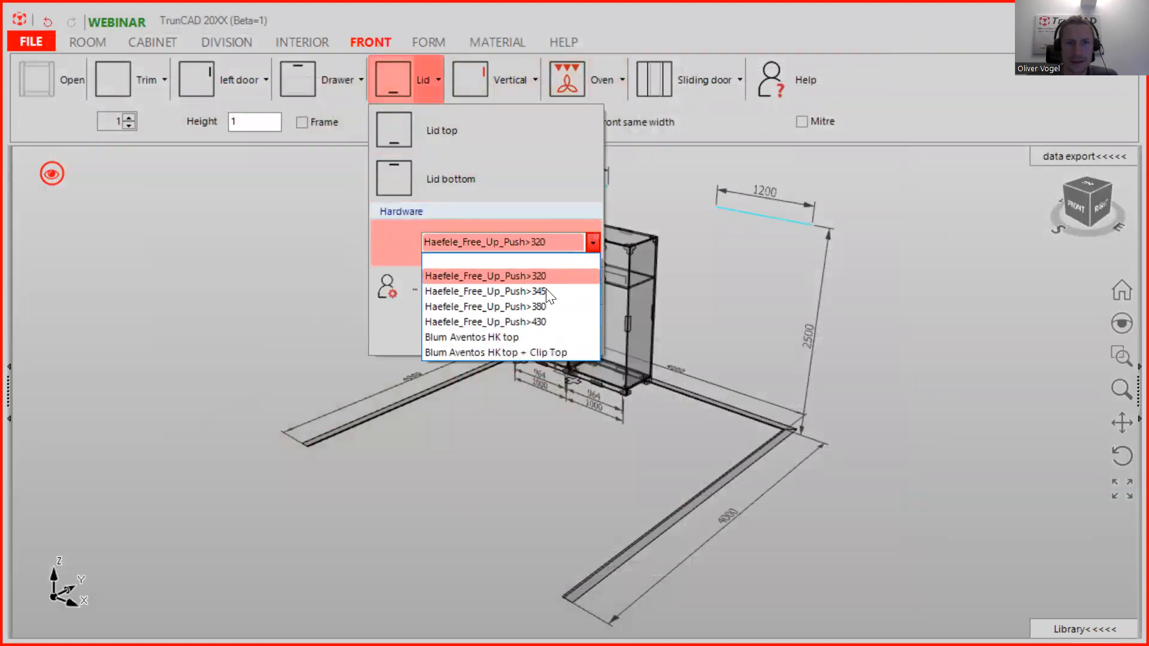
{"action": "left_click", "coordinate": [536, 336]}
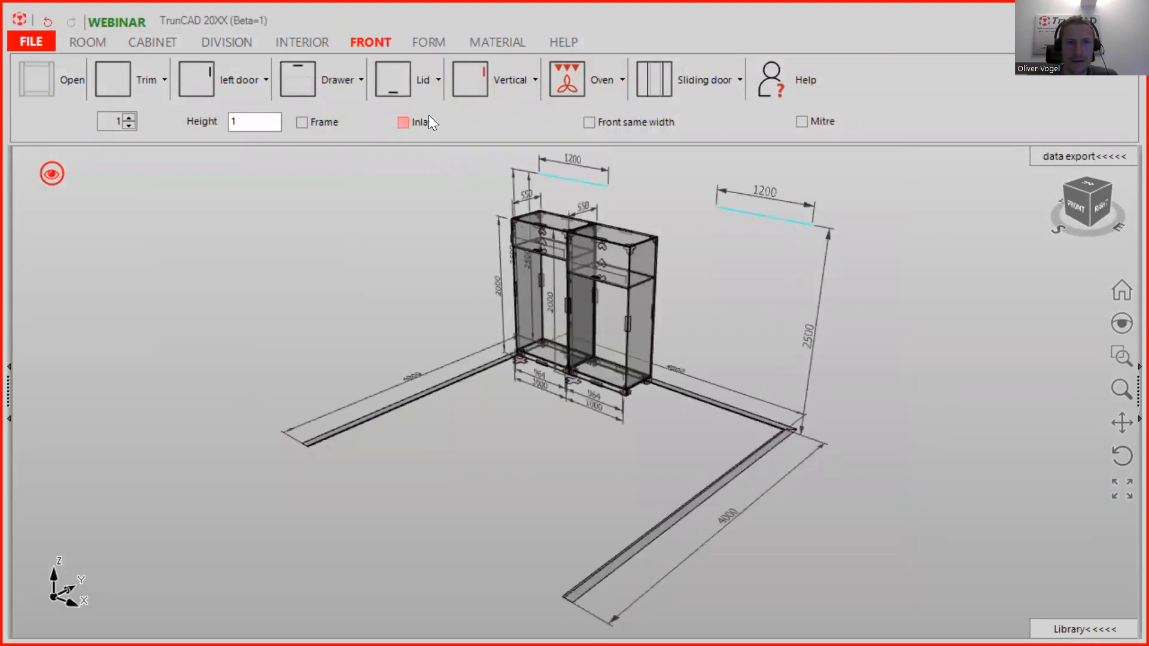
Reopen the lid hardware settings and display the drilling pattern of Blum Aventos HK top.
{"action": "left_click", "coordinate": [429, 86]}
{"action": "left_click", "coordinate": [435, 292]}
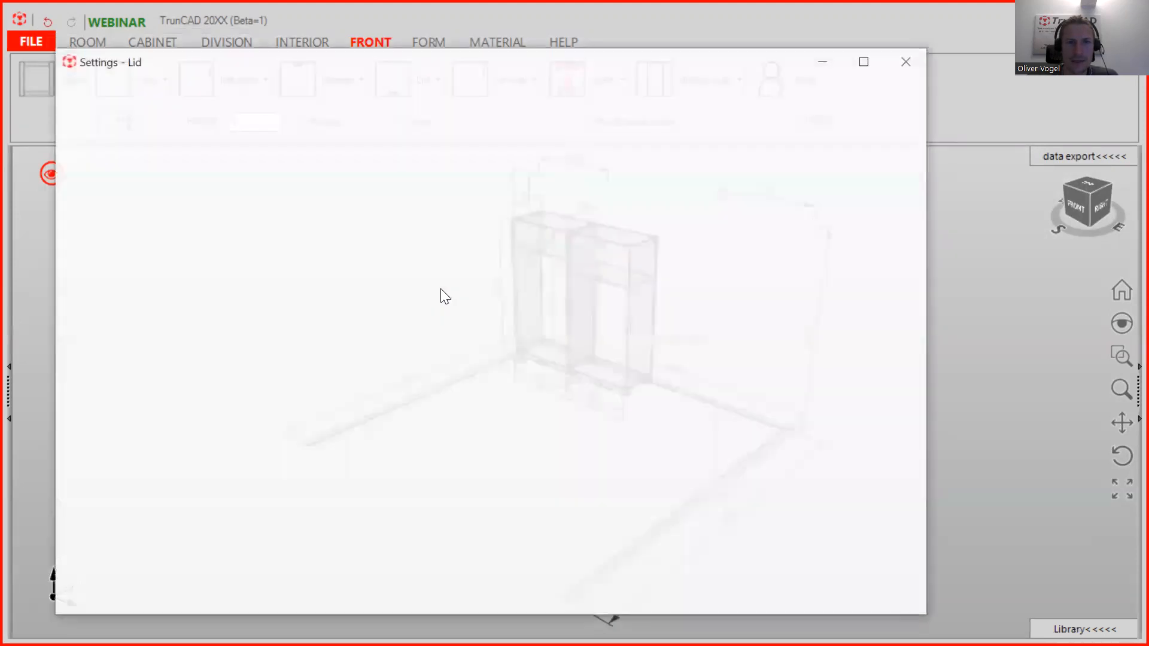
{"action": "left_click", "coordinate": [914, 93]}
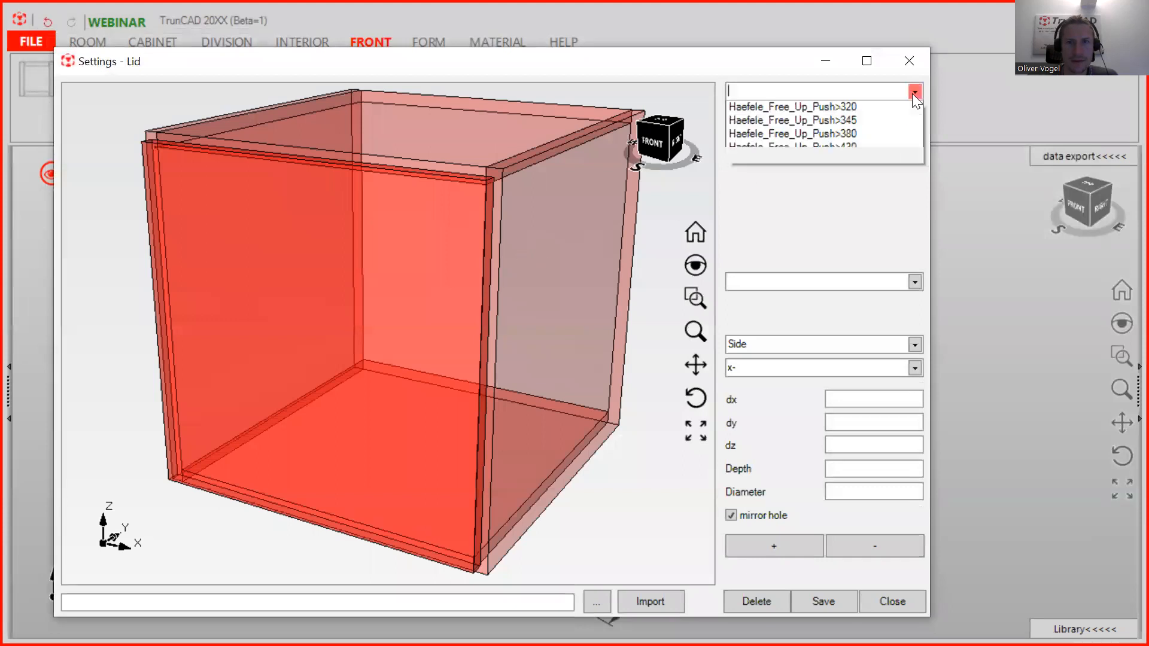
{"action": "left_click", "coordinate": [880, 105]}
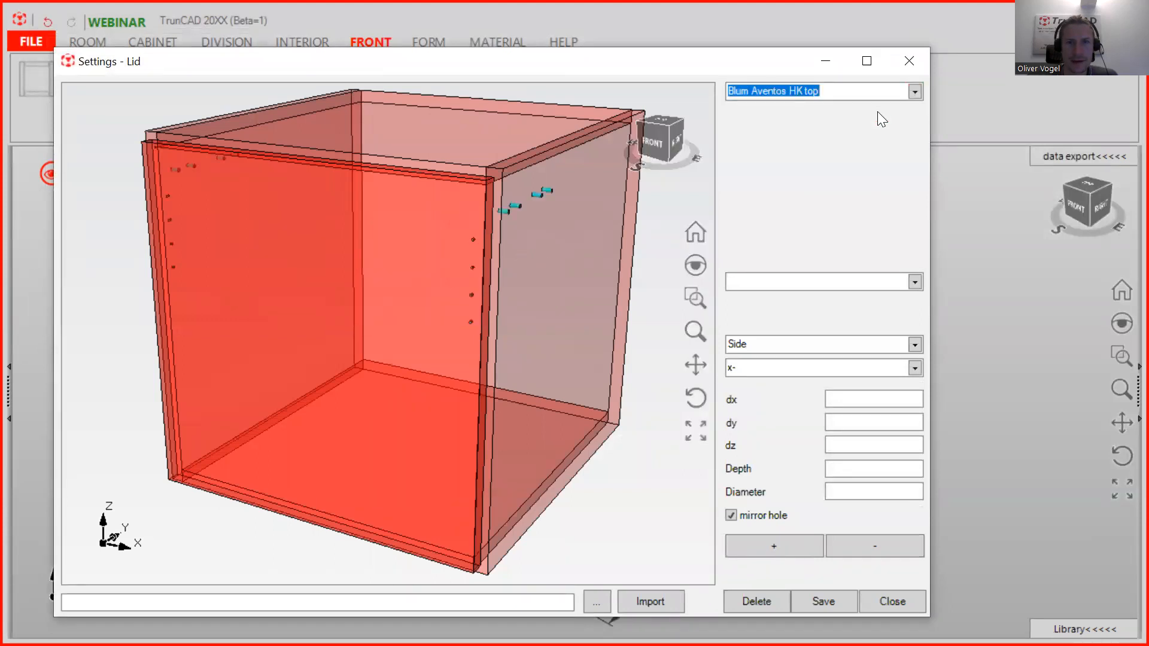
Display the lid hardware Blum Aventos HK top + Clip Top and close the lid settings.
{"action": "left_click", "coordinate": [914, 92]}
{"action": "left_click", "coordinate": [885, 123]}
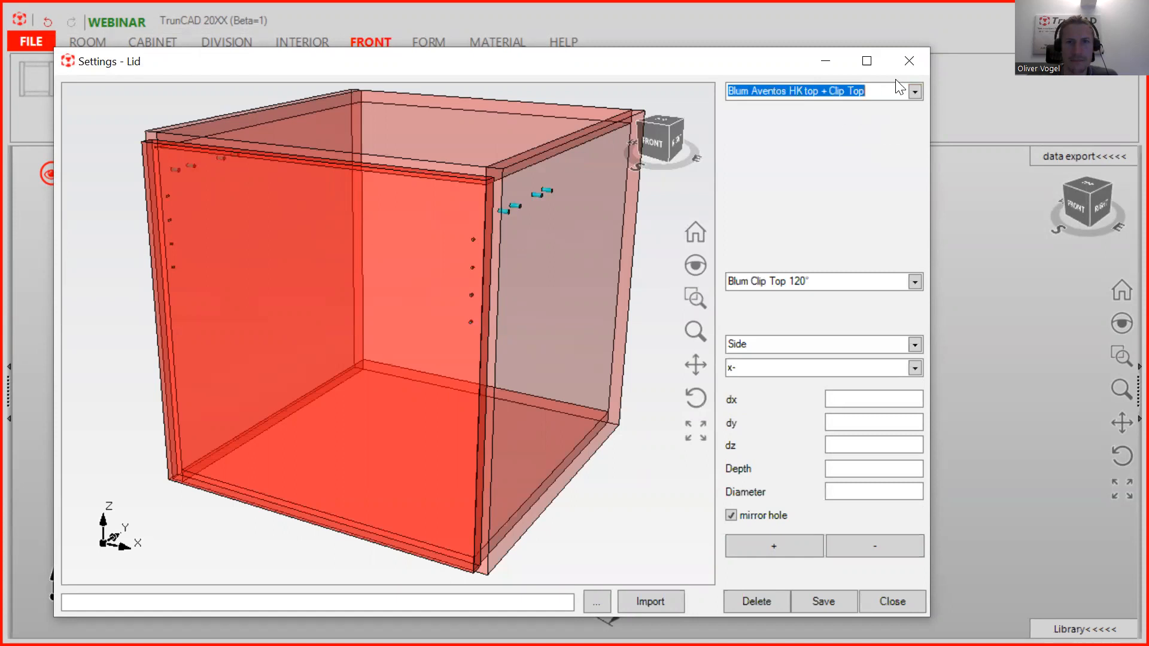
{"action": "left_click", "coordinate": [916, 61]}
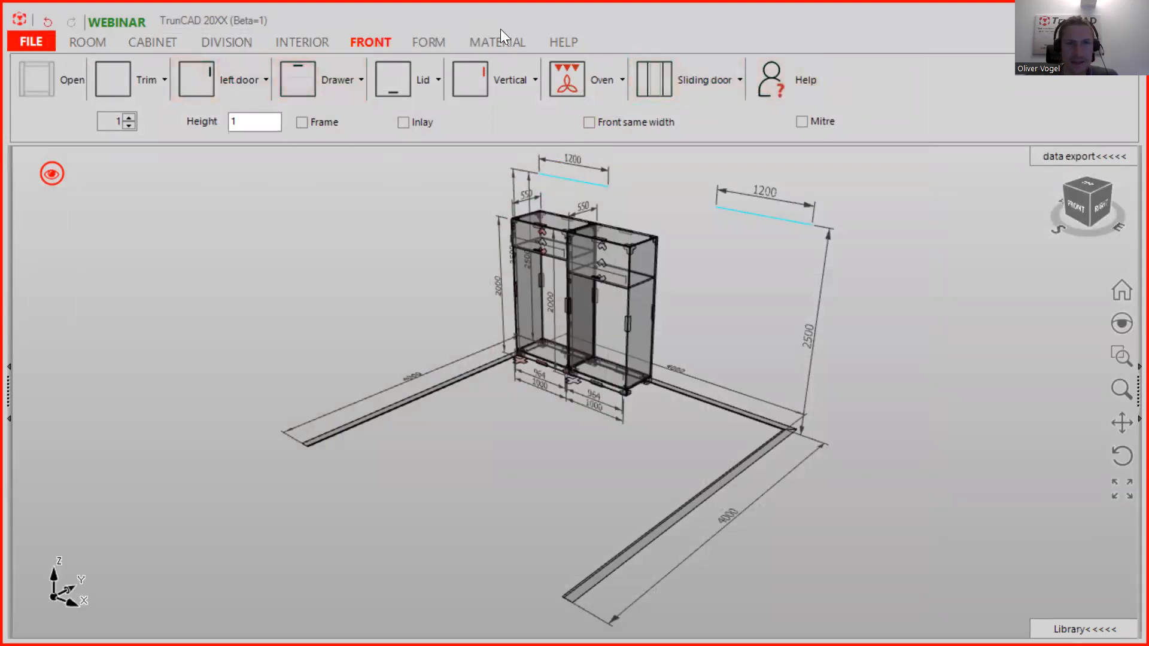
Open the free tutorial website help.truncad.de from the help functions and look through the videos on its Starter Webinars page.
{"action": "left_click", "coordinate": [557, 42]}
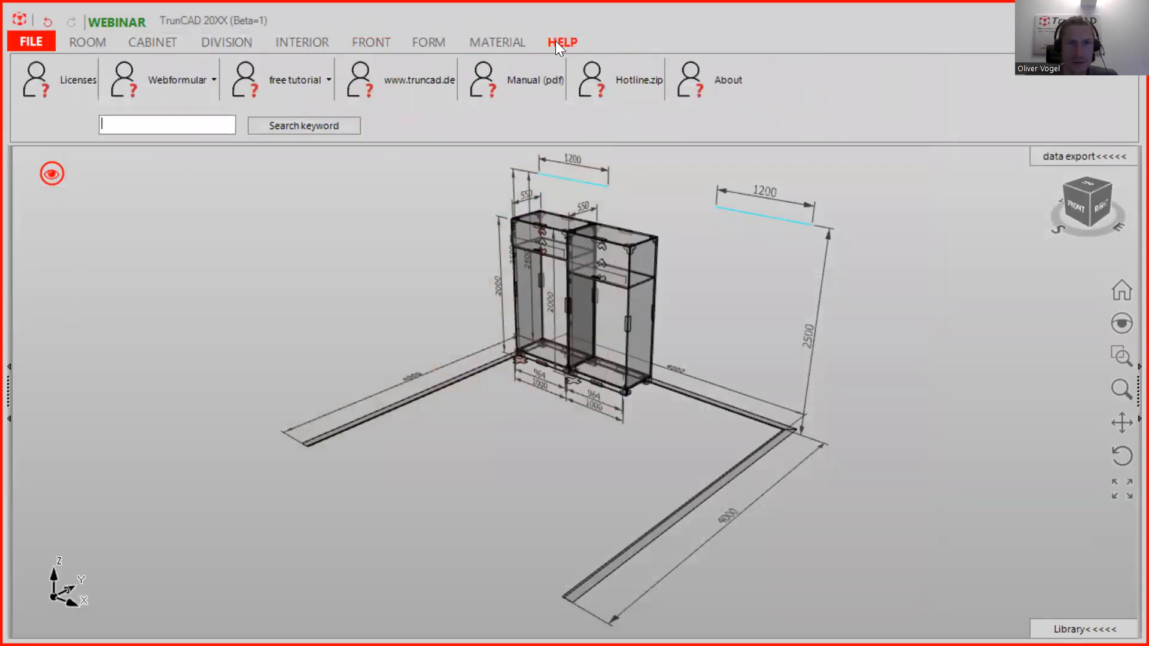
{"action": "left_click", "coordinate": [317, 80]}
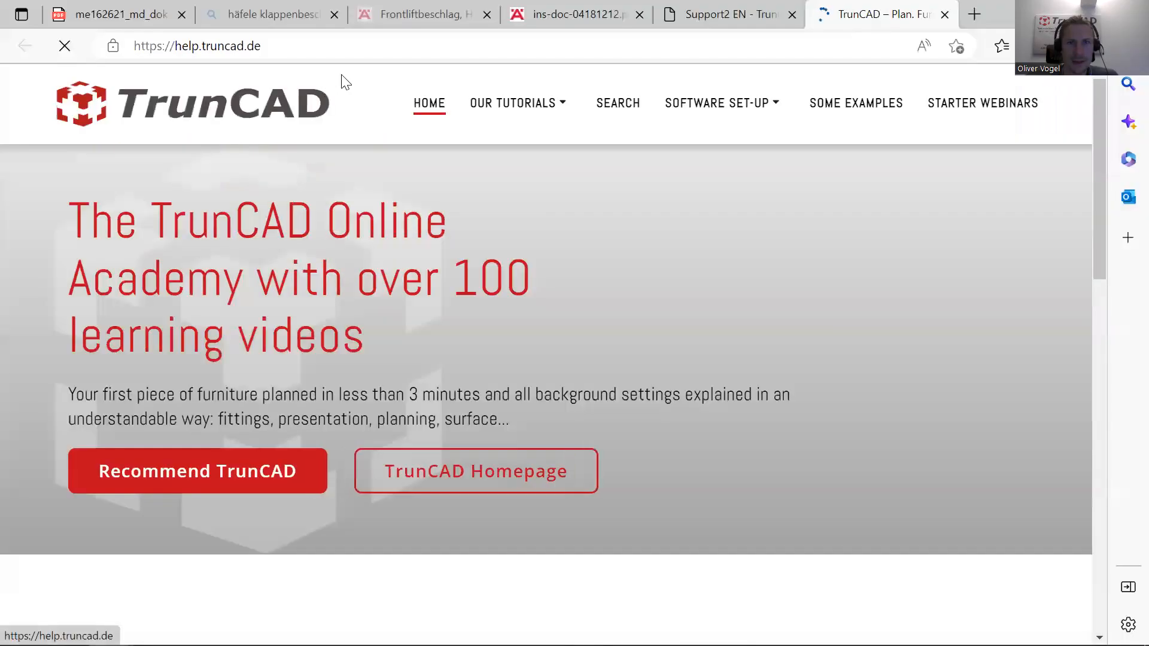
{"action": "left_click", "coordinate": [977, 113]}
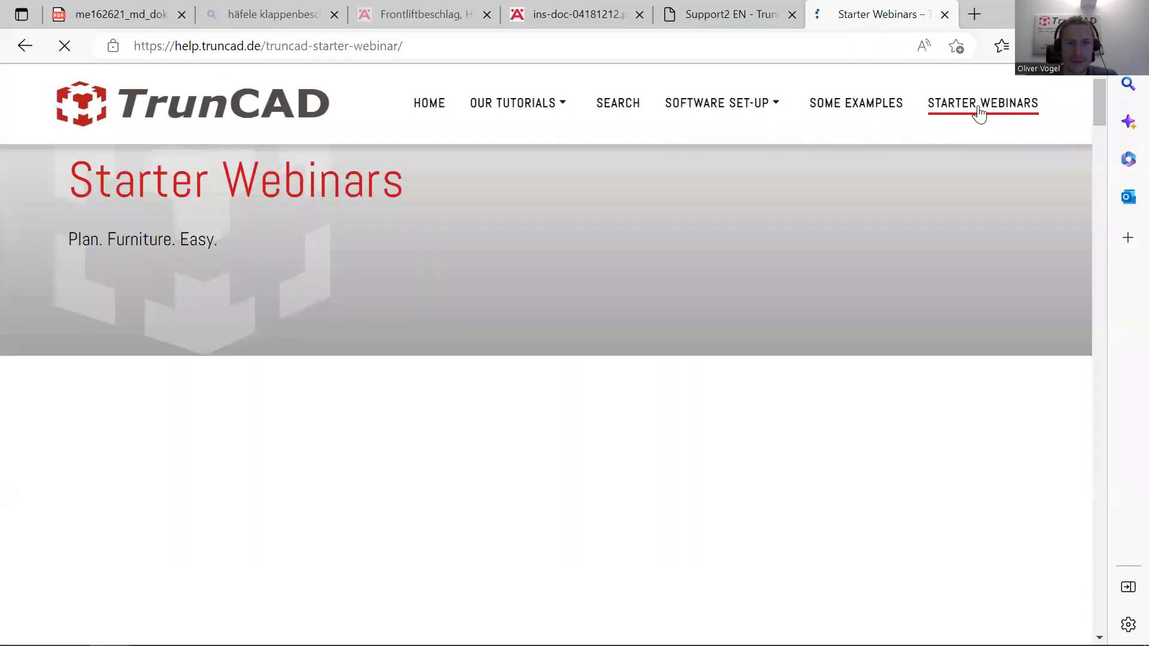
{"action": "scroll", "coordinate": [762, 279], "scroll_direction": "down", "scroll_amount": 3}
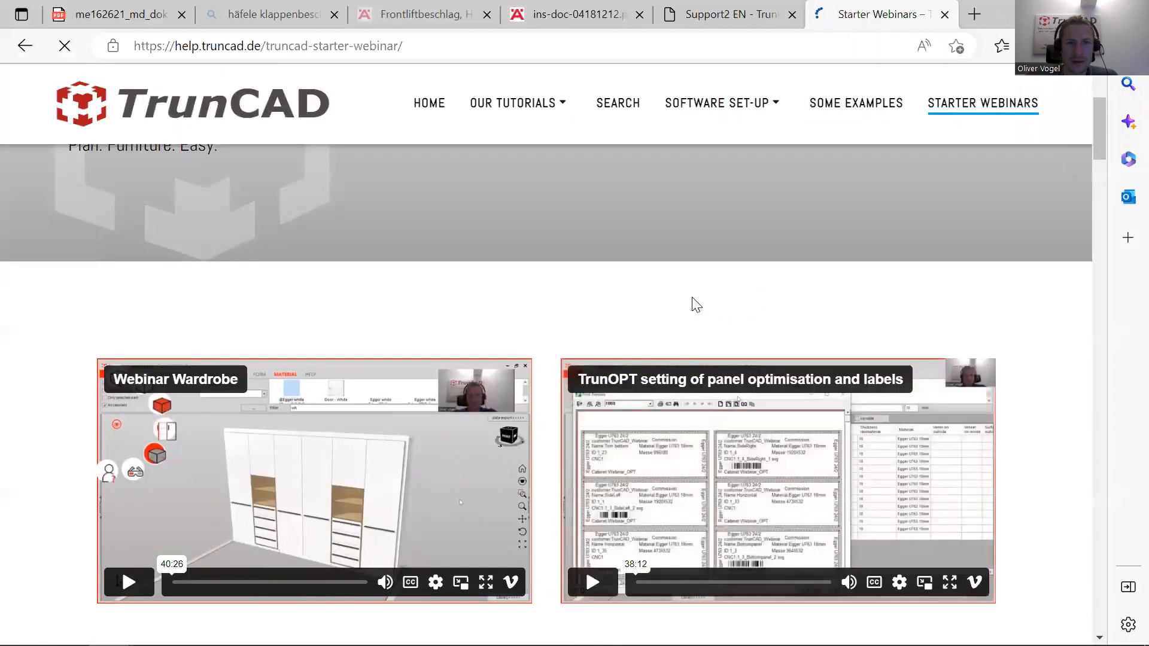
{"action": "scroll", "coordinate": [553, 271], "scroll_direction": "down", "scroll_amount": 2}
{"action": "scroll", "coordinate": [553, 271], "scroll_direction": "up", "scroll_amount": 4}
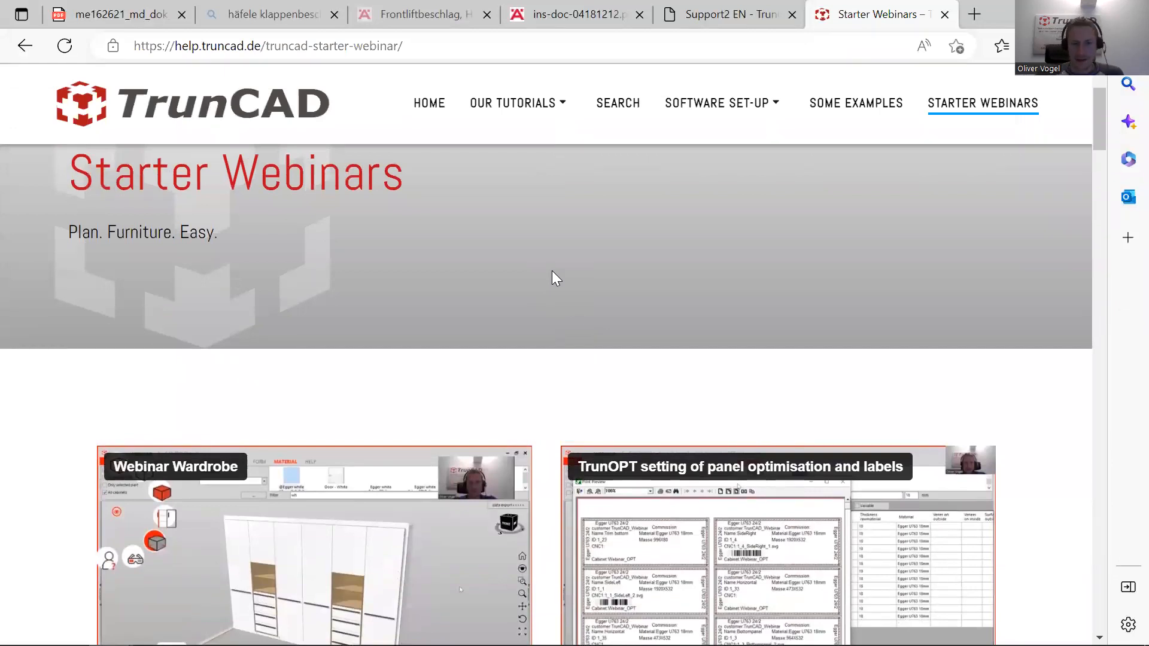
{"action": "mouse_move", "coordinate": [563, 536]}
{"action": "scroll", "coordinate": [562, 526], "scroll_direction": "down", "scroll_amount": 10}
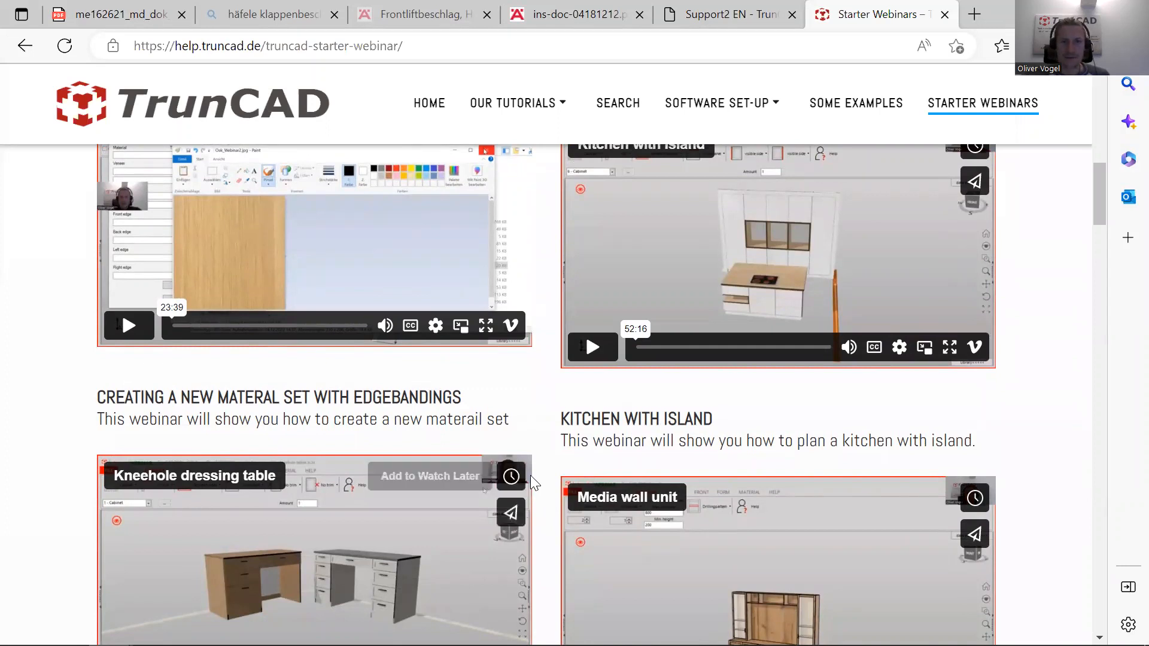
{"action": "scroll", "coordinate": [555, 451], "scroll_direction": "up", "scroll_amount": 8}
{"action": "scroll", "coordinate": [556, 449], "scroll_direction": "up", "scroll_amount": 2}
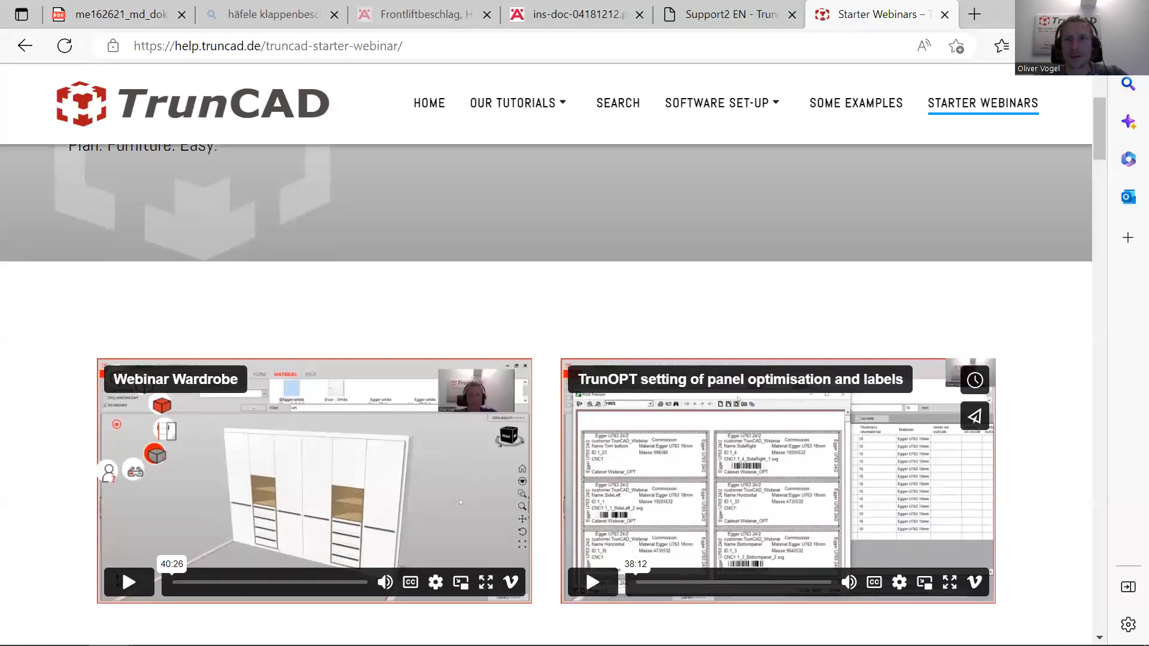
Open go.truncad.de/webinar-plan in a new browser tab and review the dates and topics of the Wednesday webinars.
{"action": "left_click", "coordinate": [978, 17]}
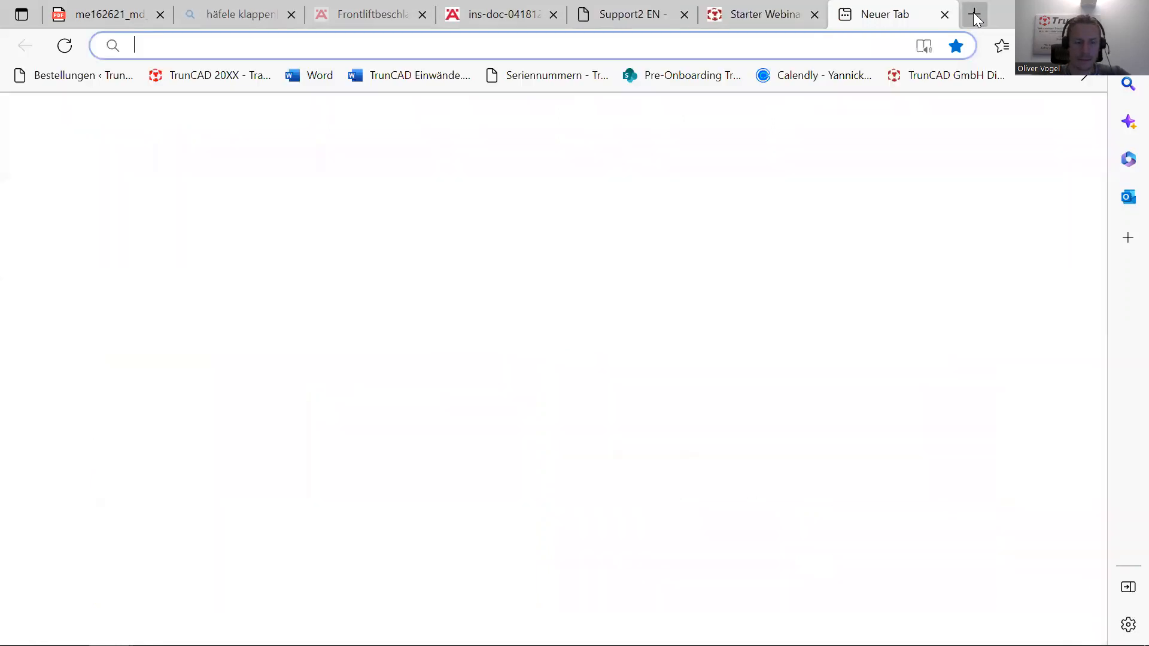
{"action": "type", "text": "pla"}
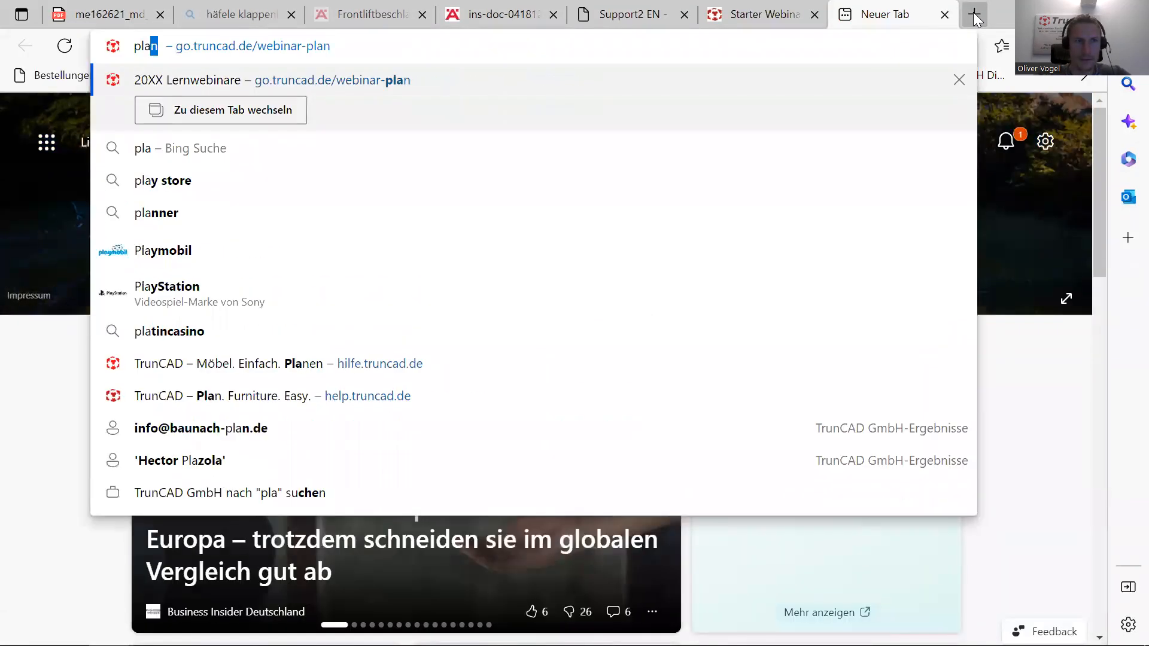
{"action": "key", "text": "Return"}
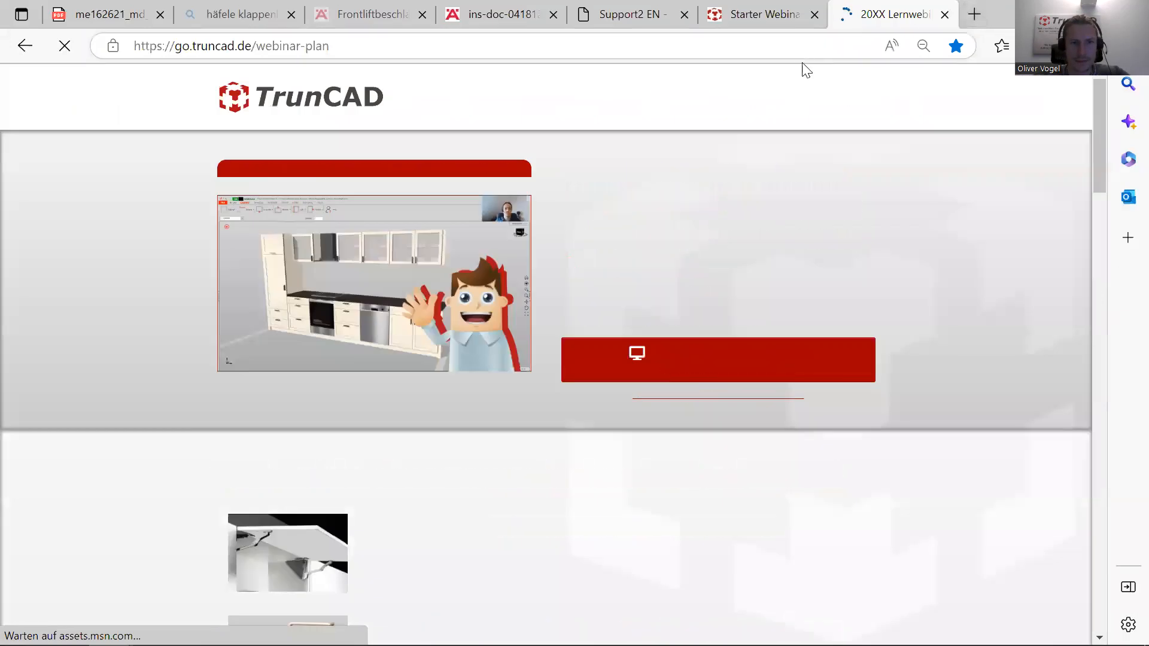
{"action": "left_click", "coordinate": [521, 277]}
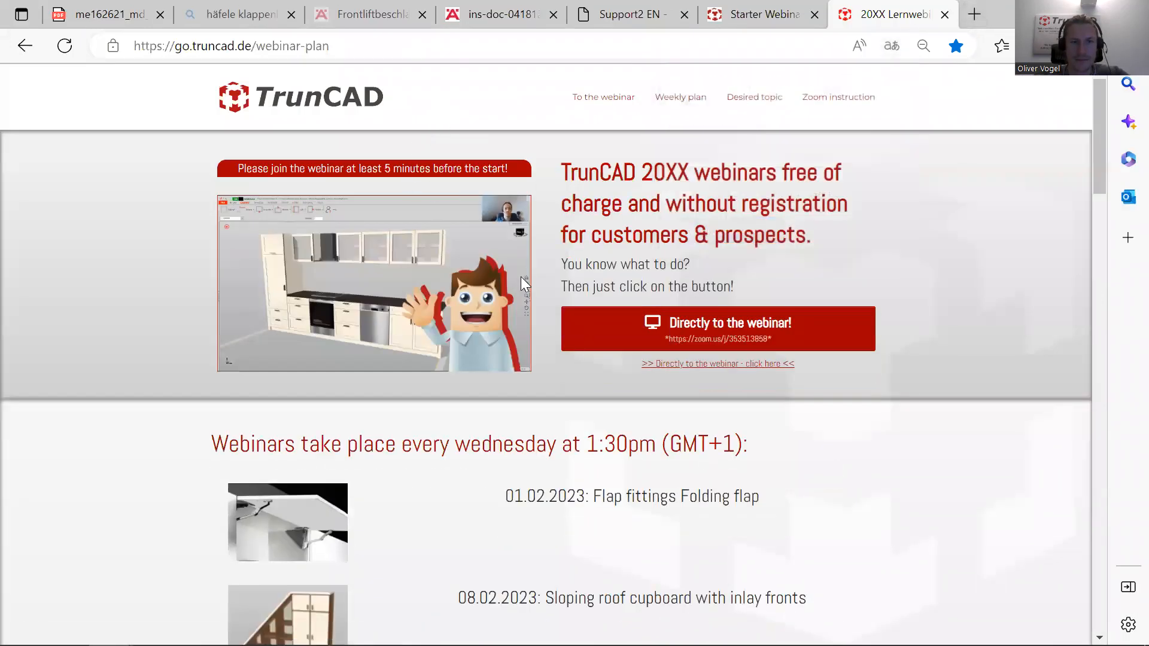
{"action": "scroll", "coordinate": [521, 276], "scroll_direction": "down", "scroll_amount": 5}
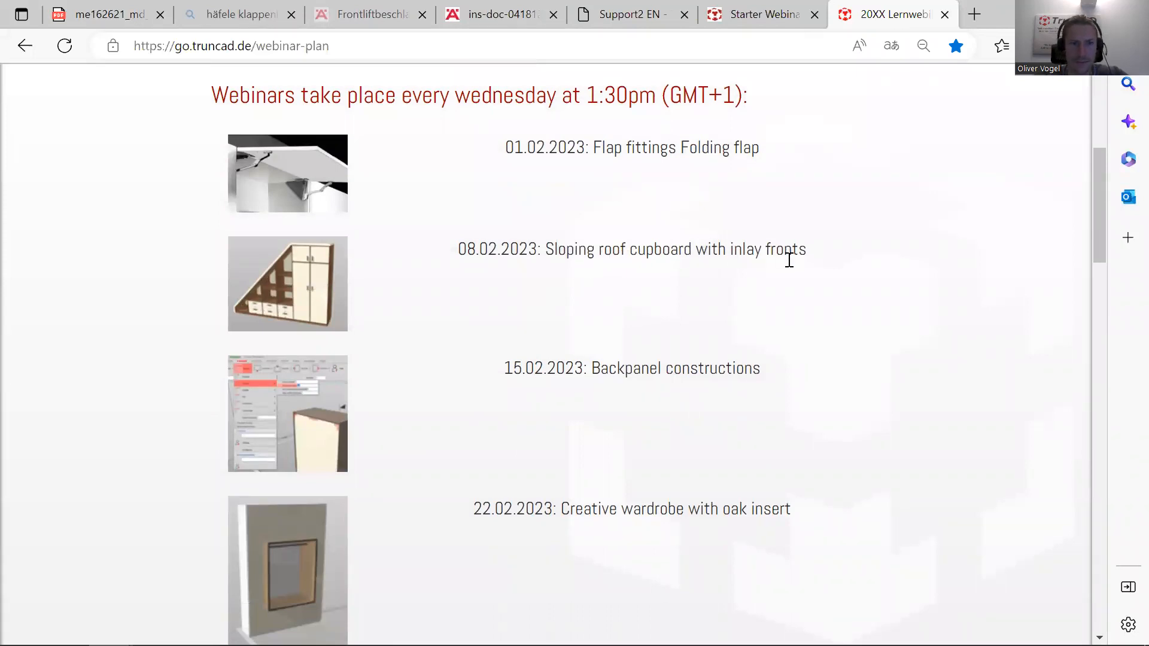
{"action": "scroll", "coordinate": [791, 263], "scroll_direction": "down", "scroll_amount": 2}
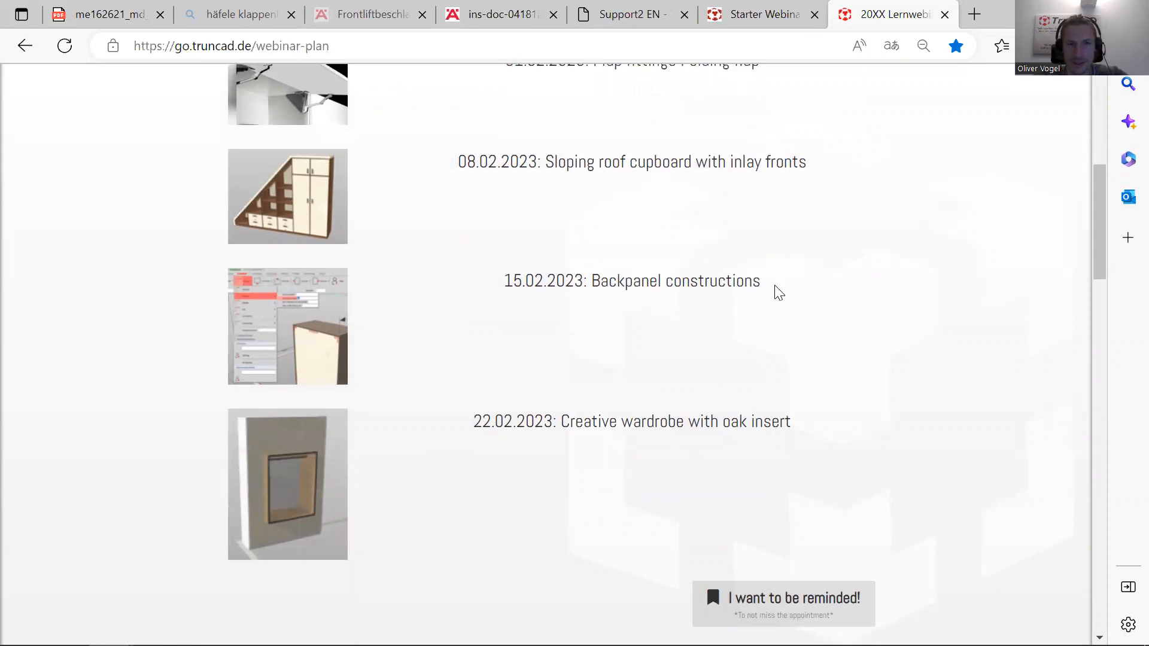
{"action": "scroll", "coordinate": [778, 300], "scroll_direction": "down", "scroll_amount": 2}
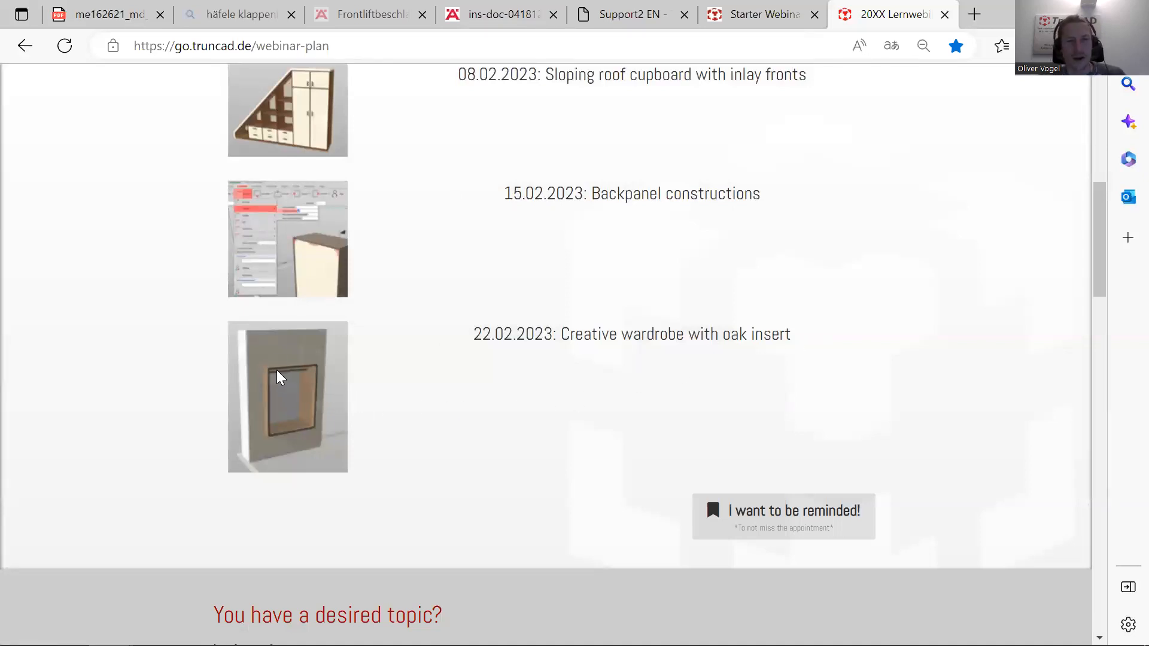
{"action": "scroll", "coordinate": [668, 336], "scroll_direction": "up", "scroll_amount": 3}
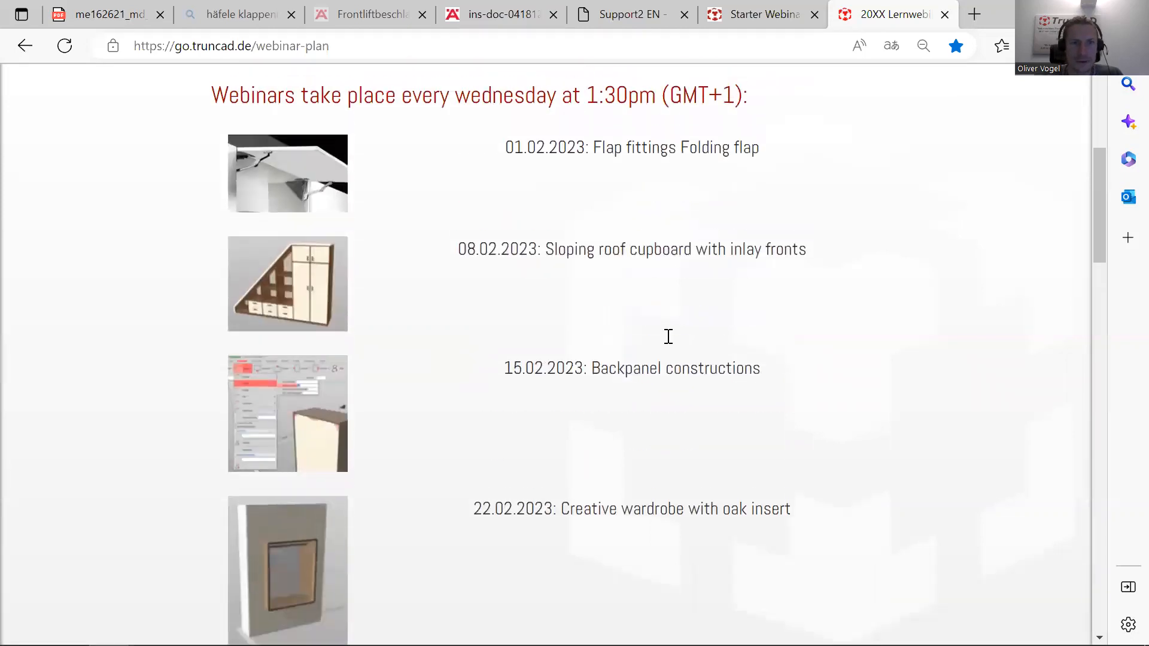
{"action": "scroll", "coordinate": [668, 341], "scroll_direction": "down", "scroll_amount": 2}
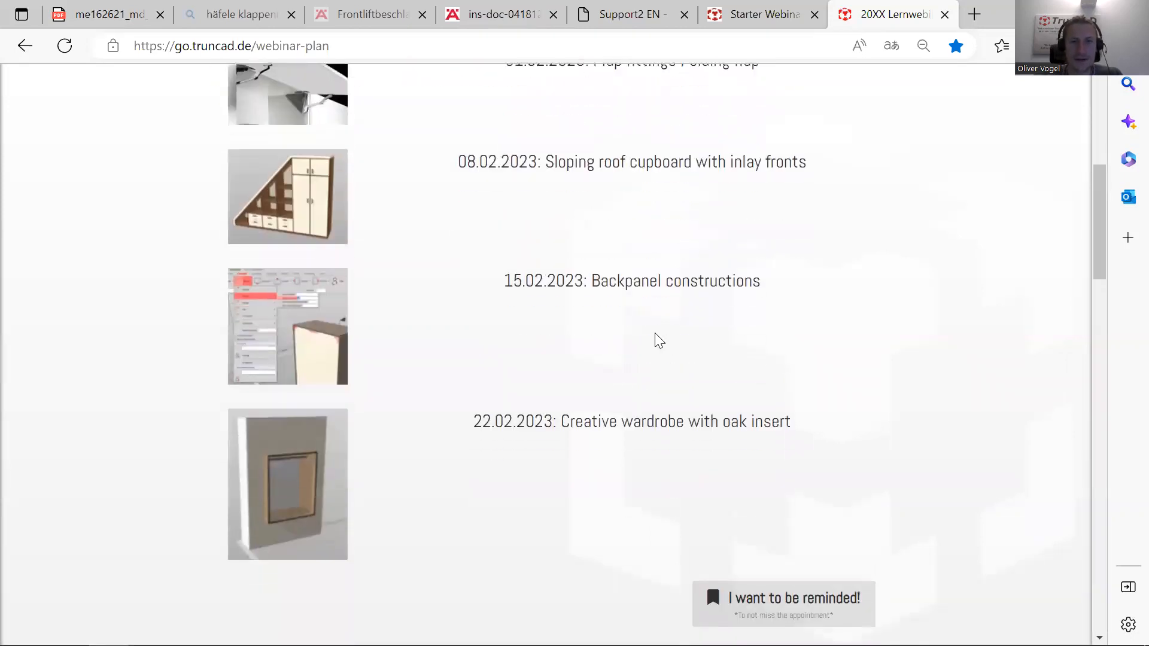